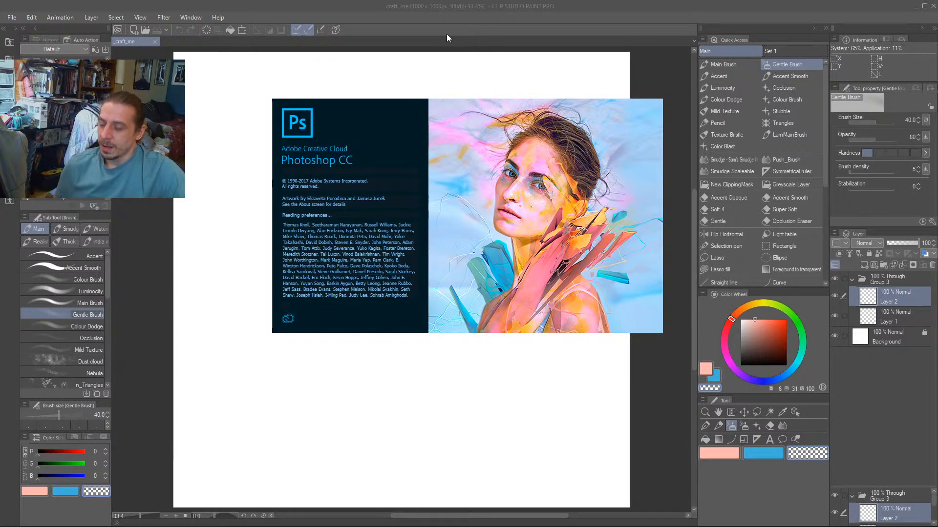
Quit Photoshop and return to Clip Studio Paint.
{"action": "left_click", "coordinate": [583, 5]}
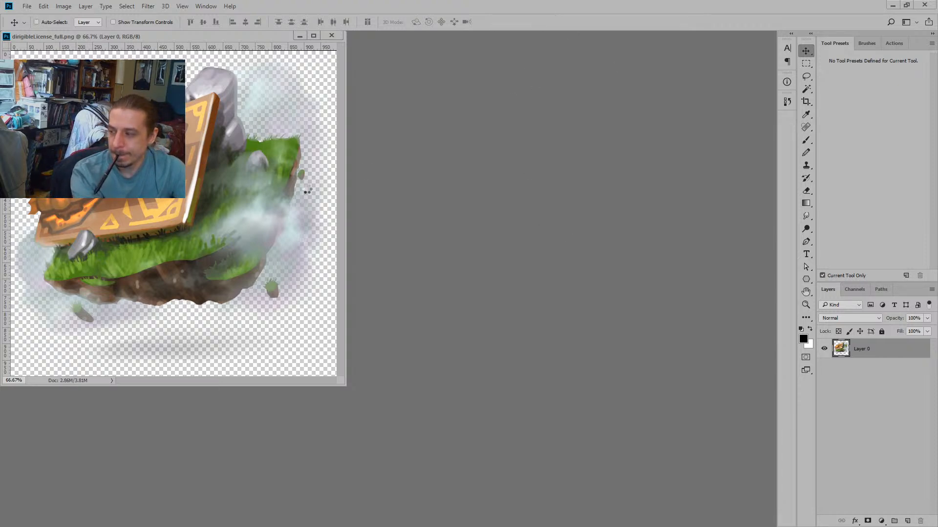
{"action": "key", "text": "ctrl+q"}
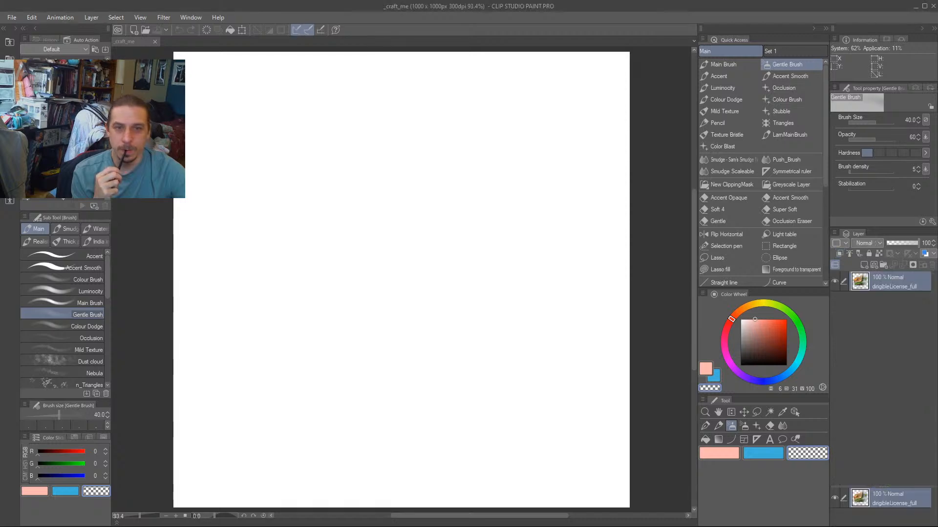
Dock the dirigibleLicense_full.png reference in a narrow pane left of the _craft_me canvas, zoomed out to 25%.
{"action": "left_click_drag", "start_coordinate": [844, 121], "coordinate": [692, 157]}
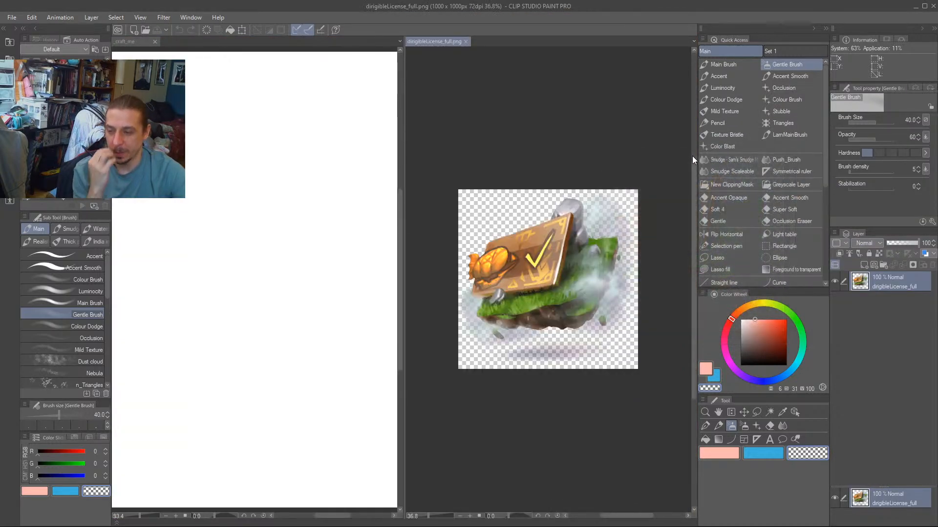
{"action": "left_click_drag", "start_coordinate": [434, 42], "coordinate": [143, 142]}
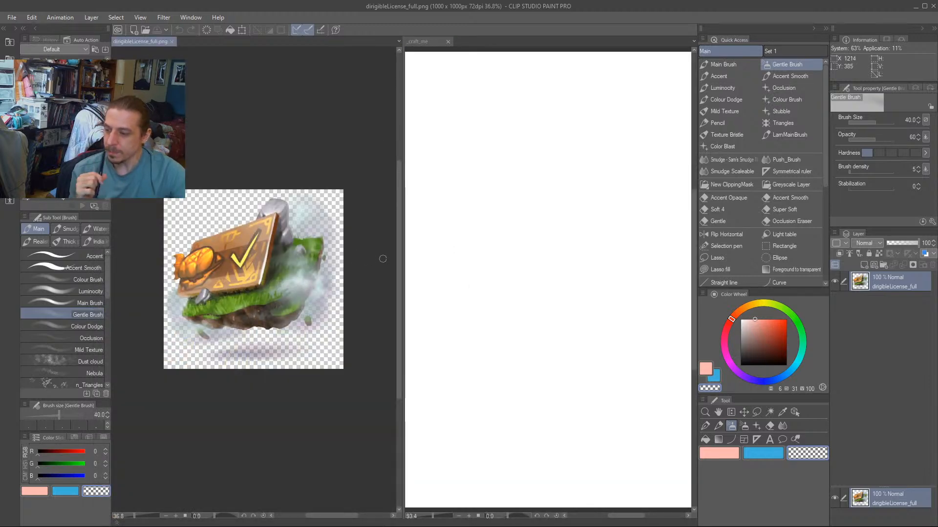
{"action": "key", "text": "ctrl+minus"}
{"action": "key", "text": "ctrl+minus"}
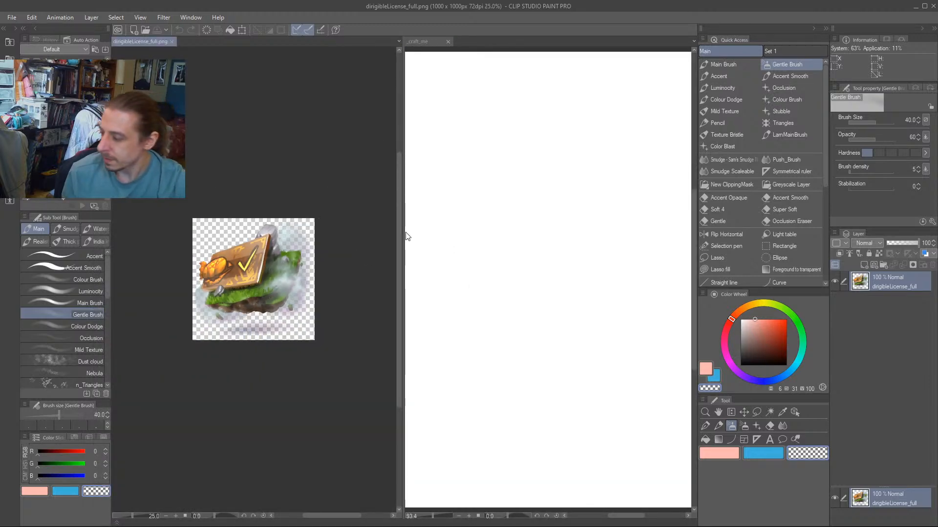
{"action": "left_click_drag", "start_coordinate": [402, 287], "coordinate": [245, 278]}
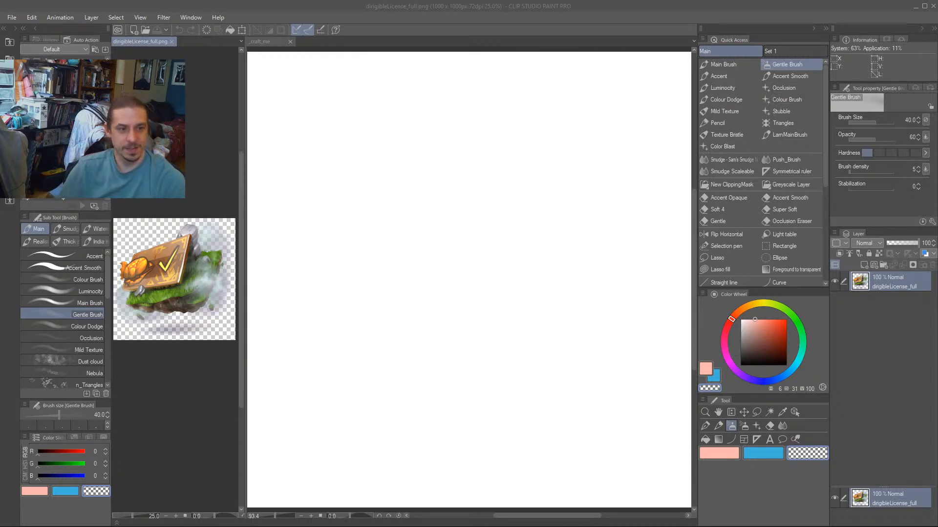
Activate the _craft_me canvas with the whole page in view and choose black with the Main Brush.
{"action": "left_click", "coordinate": [293, 102]}
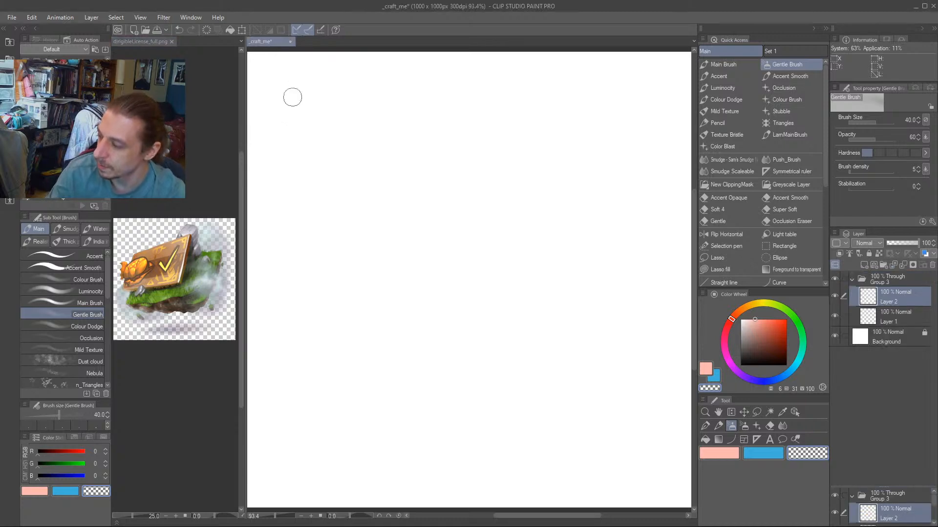
{"action": "scroll", "coordinate": [397, 307], "scroll_direction": "down", "scroll_amount": 2}
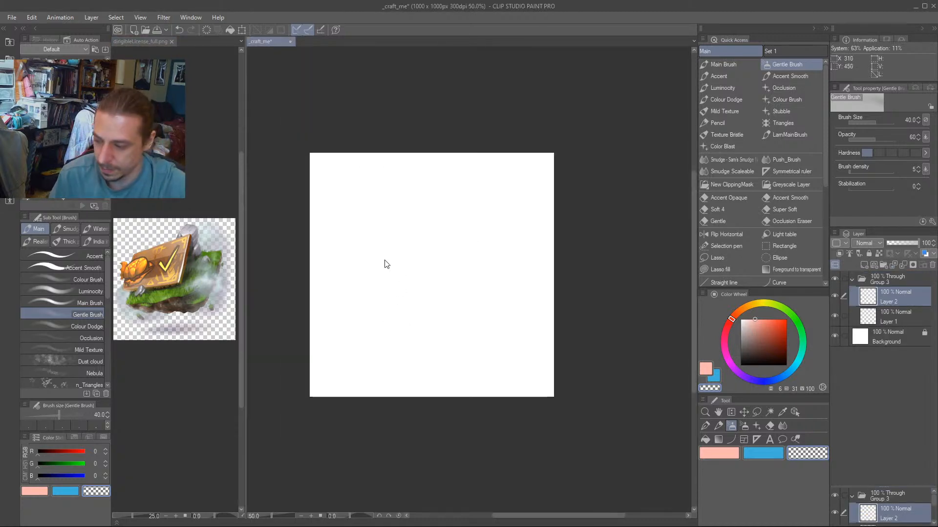
{"action": "left_click_drag", "start_coordinate": [758, 352], "coordinate": [774, 366]}
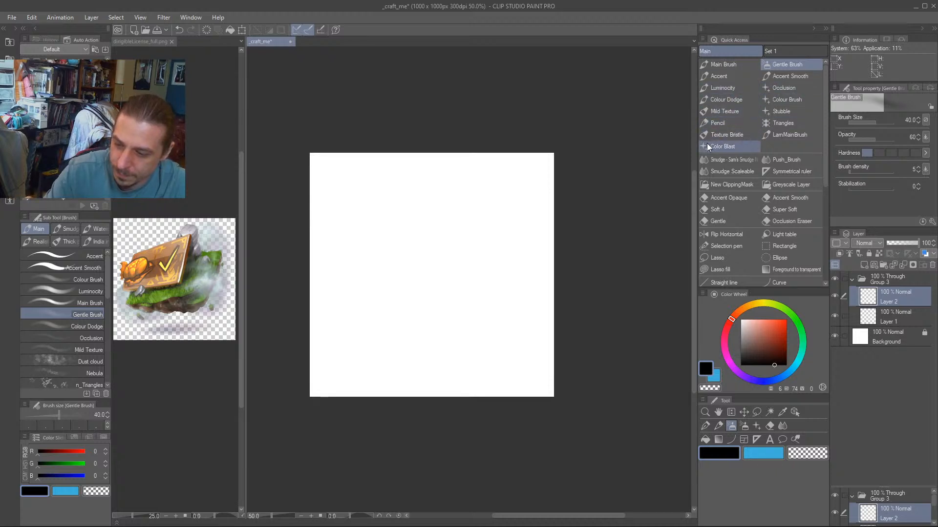
{"action": "left_click", "coordinate": [712, 65]}
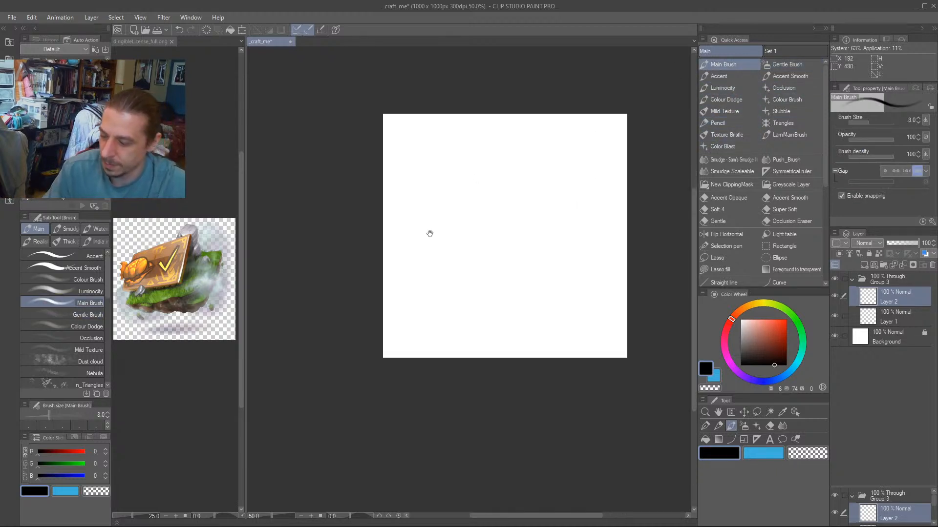
Sketch a slanted rectangular board in perspective on Layer 2, its upper and lower edges sloping down to the right.
{"action": "scroll", "coordinate": [485, 341], "scroll_direction": "up", "scroll_amount": 1}
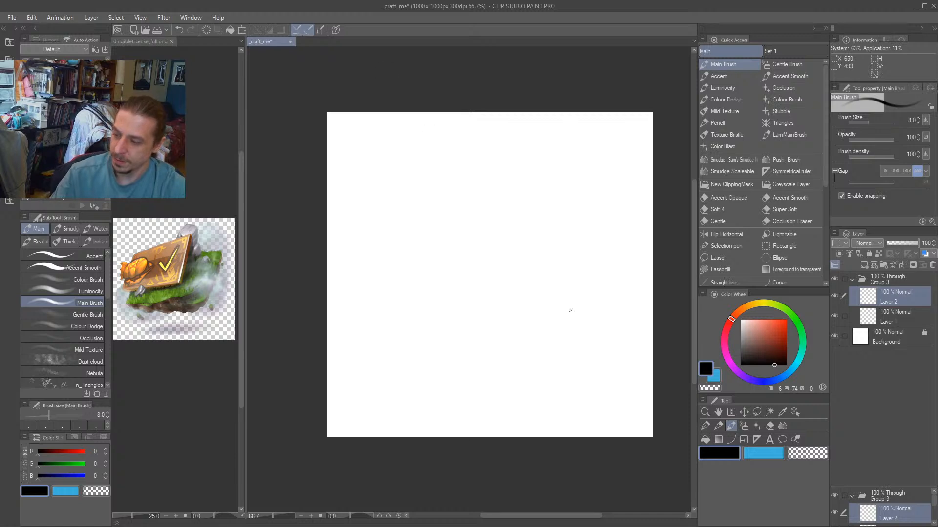
{"action": "mouse_move", "coordinate": [443, 193]}
{"action": "left_mouse_down"}
{"action": "mouse_move", "coordinate": [591, 243]}
{"action": "mouse_move", "coordinate": [572, 340]}
{"action": "left_mouse_up"}
{"action": "mouse_move", "coordinate": [578, 236]}
{"action": "left_mouse_down"}
{"action": "mouse_move", "coordinate": [562, 387]}
{"action": "mouse_move", "coordinate": [460, 346]}
{"action": "left_mouse_up"}
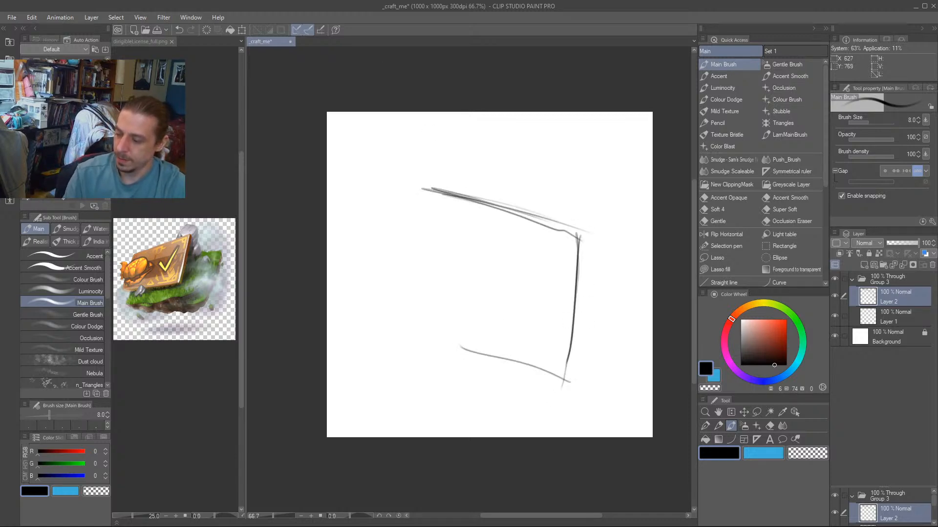
{"action": "left_click_drag", "start_coordinate": [576, 385], "coordinate": [408, 321]}
{"action": "left_click_drag", "start_coordinate": [402, 203], "coordinate": [392, 289]}
{"action": "left_click_drag", "start_coordinate": [394, 264], "coordinate": [382, 298]}
{"action": "left_click_drag", "start_coordinate": [389, 198], "coordinate": [386, 277]}
{"action": "left_click_drag", "start_coordinate": [391, 220], "coordinate": [415, 327]}
{"action": "mouse_move", "coordinate": [370, 298]}
{"action": "left_mouse_down"}
{"action": "mouse_move", "coordinate": [464, 355]}
{"action": "mouse_move", "coordinate": [532, 381]}
{"action": "left_mouse_up"}
{"action": "mouse_move", "coordinate": [413, 335]}
{"action": "left_mouse_down"}
{"action": "mouse_move", "coordinate": [543, 384]}
{"action": "mouse_move", "coordinate": [578, 236]}
{"action": "mouse_move", "coordinate": [409, 180]}
{"action": "left_mouse_up"}
{"action": "mouse_move", "coordinate": [383, 218]}
{"action": "left_mouse_down"}
{"action": "mouse_move", "coordinate": [393, 188]}
{"action": "mouse_move", "coordinate": [425, 185]}
{"action": "mouse_move", "coordinate": [391, 215]}
{"action": "mouse_move", "coordinate": [391, 256]}
{"action": "left_mouse_up"}
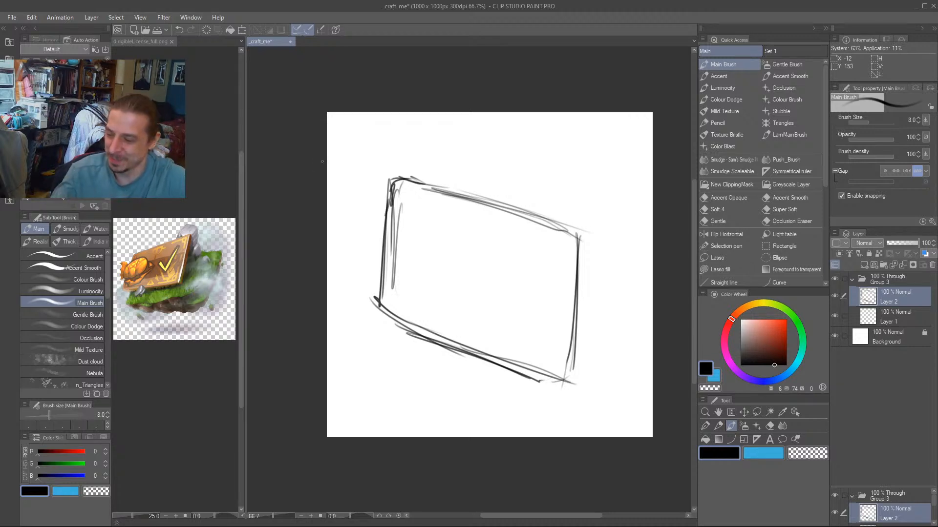
Darken the board's bottom edge and its lower-left corner with repeated strokes.
{"action": "mouse_move", "coordinate": [382, 280]}
{"action": "left_mouse_down"}
{"action": "mouse_move", "coordinate": [380, 306]}
{"action": "mouse_move", "coordinate": [452, 344]}
{"action": "left_mouse_up"}
{"action": "left_click_drag", "start_coordinate": [390, 325], "coordinate": [552, 387]}
{"action": "left_click_drag", "start_coordinate": [424, 336], "coordinate": [567, 386]}
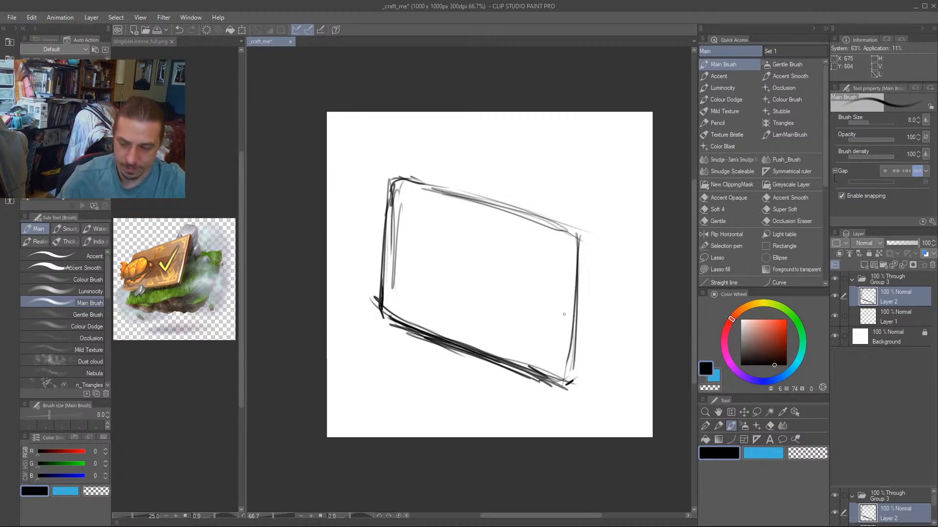
Set the brush size to 15, thicken the board's outline and add a parallel line outside its right edge for thickness.
{"action": "key", "text": "bracketright"}
{"action": "key", "text": "bracketright"}
{"action": "key", "text": "bracketright"}
{"action": "mouse_move", "coordinate": [578, 239]}
{"action": "left_mouse_down"}
{"action": "mouse_move", "coordinate": [579, 289]}
{"action": "mouse_move", "coordinate": [499, 359]}
{"action": "mouse_move", "coordinate": [378, 297]}
{"action": "mouse_move", "coordinate": [378, 317]}
{"action": "mouse_move", "coordinate": [386, 177]}
{"action": "left_mouse_up"}
{"action": "left_click_drag", "start_coordinate": [572, 234], "coordinate": [423, 181]}
{"action": "left_click_drag", "start_coordinate": [559, 228], "coordinate": [365, 163]}
{"action": "mouse_move", "coordinate": [408, 175]}
{"action": "left_mouse_down"}
{"action": "mouse_move", "coordinate": [591, 247]}
{"action": "mouse_move", "coordinate": [579, 240]}
{"action": "mouse_move", "coordinate": [586, 287]}
{"action": "left_mouse_up"}
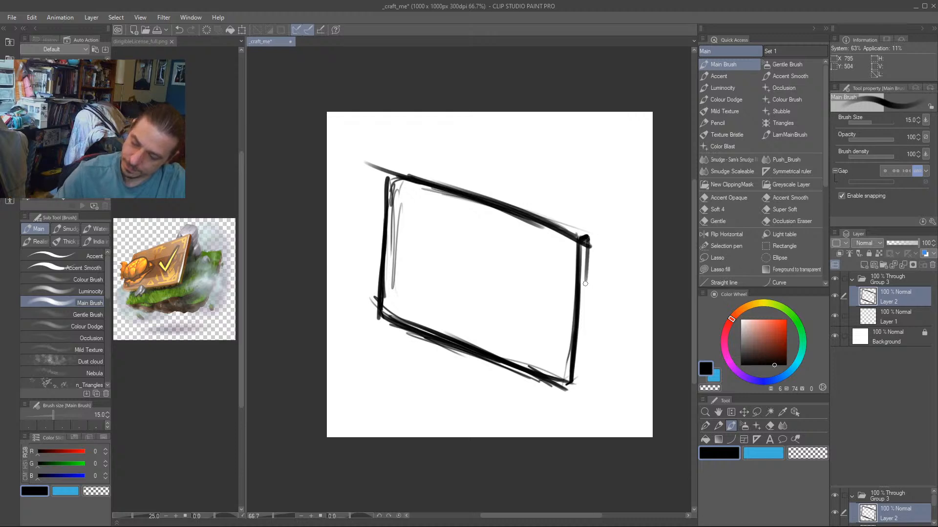
{"action": "left_click_drag", "start_coordinate": [588, 236], "coordinate": [585, 337]}
{"action": "left_click_drag", "start_coordinate": [590, 290], "coordinate": [573, 380]}
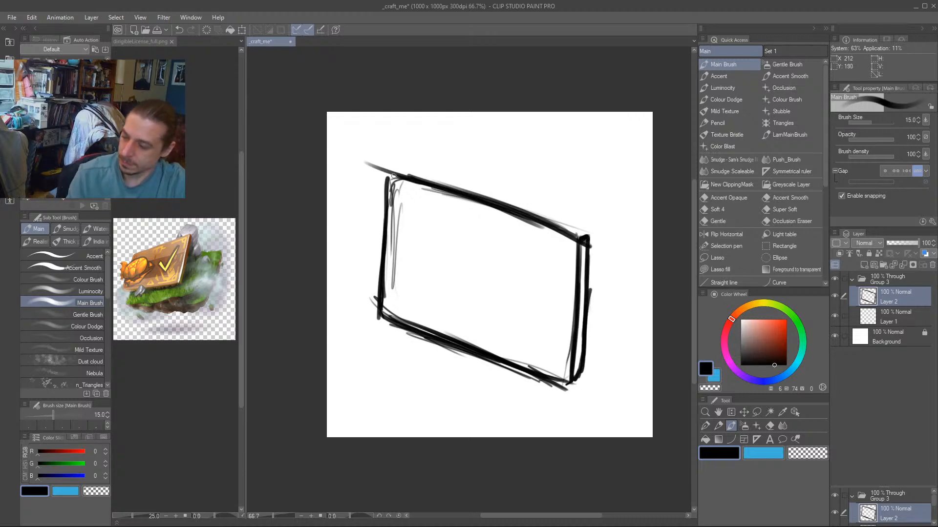
Reinforce the board's top edge, then trim it into a double line using the transparent colour at brush size 17.
{"action": "mouse_move", "coordinate": [390, 179]}
{"action": "left_mouse_down"}
{"action": "mouse_move", "coordinate": [422, 171]}
{"action": "mouse_move", "coordinate": [523, 211]}
{"action": "left_mouse_up"}
{"action": "left_click_drag", "start_coordinate": [584, 236], "coordinate": [421, 172]}
{"action": "mouse_move", "coordinate": [419, 171]}
{"action": "left_mouse_down"}
{"action": "mouse_move", "coordinate": [568, 238]}
{"action": "mouse_move", "coordinate": [432, 180]}
{"action": "left_mouse_up"}
{"action": "key", "text": "c"}
{"action": "mouse_move", "coordinate": [566, 232]}
{"action": "left_mouse_down"}
{"action": "mouse_move", "coordinate": [355, 165]}
{"action": "mouse_move", "coordinate": [368, 166]}
{"action": "left_mouse_up"}
{"action": "key", "text": "bracketright"}
{"action": "mouse_move", "coordinate": [396, 155]}
{"action": "left_mouse_down"}
{"action": "mouse_move", "coordinate": [377, 169]}
{"action": "mouse_move", "coordinate": [491, 192]}
{"action": "mouse_move", "coordinate": [544, 215]}
{"action": "left_mouse_up"}
{"action": "left_click_drag", "start_coordinate": [590, 237], "coordinate": [516, 202]}
Erase the stray lines inside the board's left edge with the transparent colour, enlarging the brush to size 30.
{"action": "left_click_drag", "start_coordinate": [345, 312], "coordinate": [346, 298]}
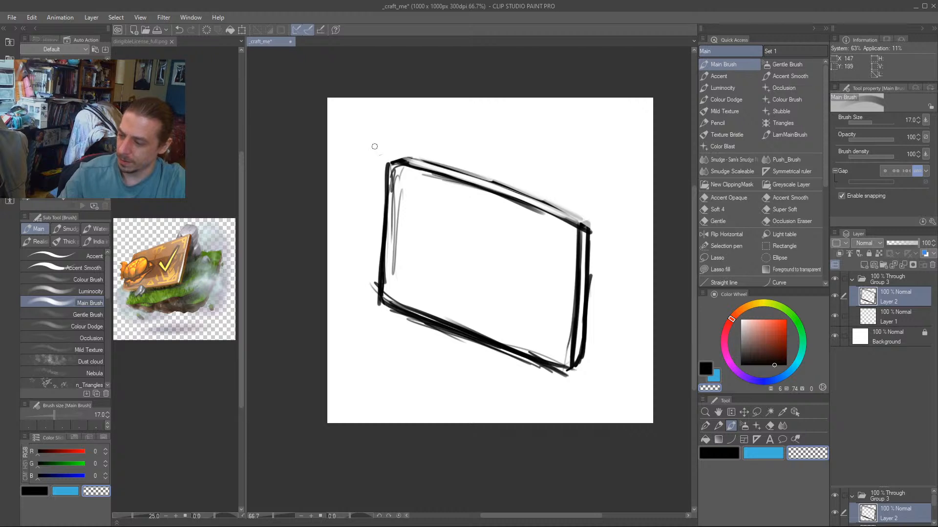
{"action": "mouse_move", "coordinate": [384, 161]}
{"action": "left_mouse_down"}
{"action": "mouse_move", "coordinate": [373, 310]}
{"action": "mouse_move", "coordinate": [394, 248]}
{"action": "left_mouse_up"}
{"action": "left_click_drag", "start_coordinate": [395, 171], "coordinate": [391, 245]}
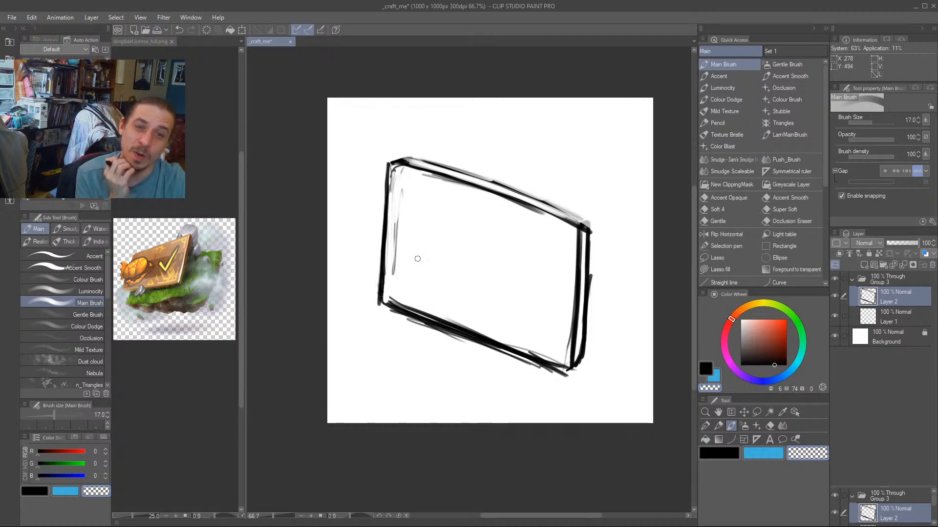
{"action": "key", "text": "bracketright"}
{"action": "key", "text": "bracketright"}
{"action": "key", "text": "bracketright"}
{"action": "left_click_drag", "start_coordinate": [400, 184], "coordinate": [396, 272]}
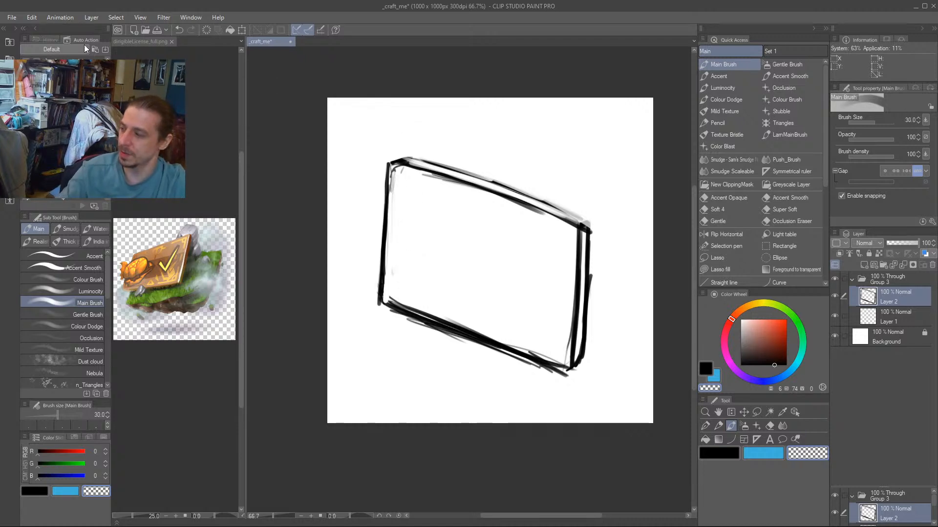
{"action": "left_click", "coordinate": [15, 22]}
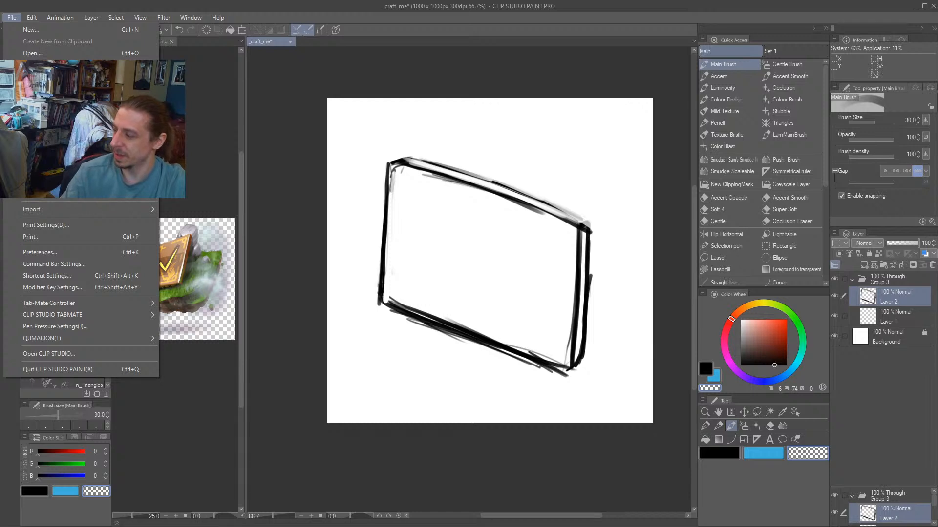
{"action": "left_click", "coordinate": [318, 136]}
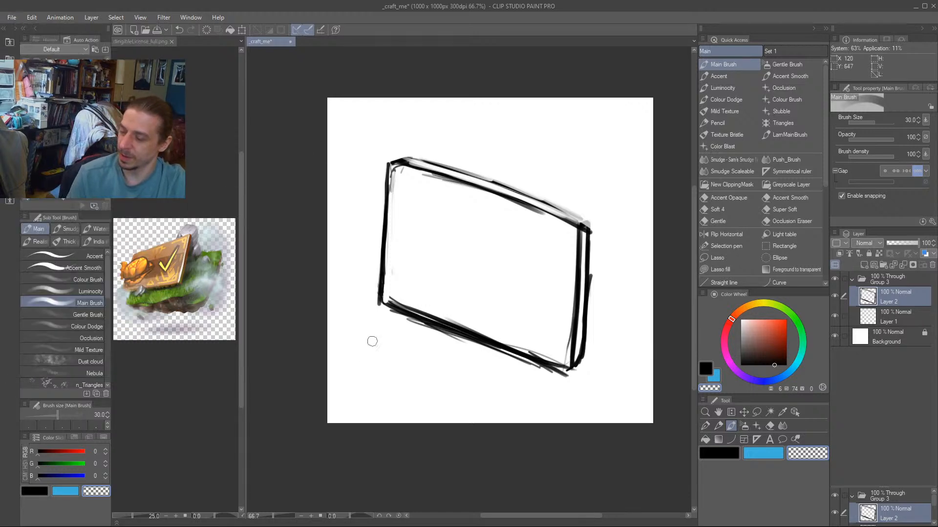
Erase the rough strokes beneath the board's bottom edge and redraw that edge as one thick black line.
{"action": "left_click_drag", "start_coordinate": [323, 336], "coordinate": [356, 377]}
{"action": "mouse_move", "coordinate": [627, 258]}
{"action": "left_mouse_down"}
{"action": "mouse_move", "coordinate": [625, 398]}
{"action": "mouse_move", "coordinate": [629, 339]}
{"action": "mouse_move", "coordinate": [637, 352]}
{"action": "left_mouse_up"}
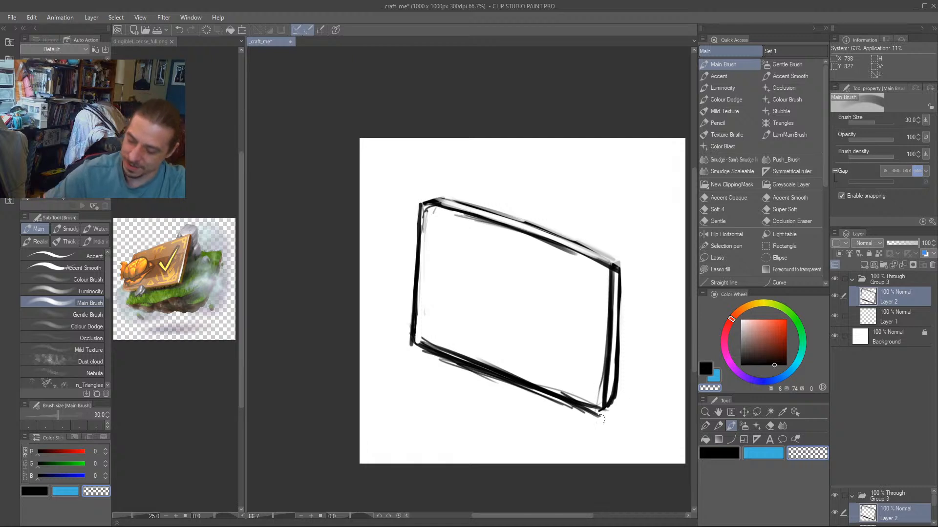
{"action": "mouse_move", "coordinate": [601, 419]}
{"action": "left_mouse_down"}
{"action": "mouse_move", "coordinate": [603, 406]}
{"action": "mouse_move", "coordinate": [422, 352]}
{"action": "left_mouse_up"}
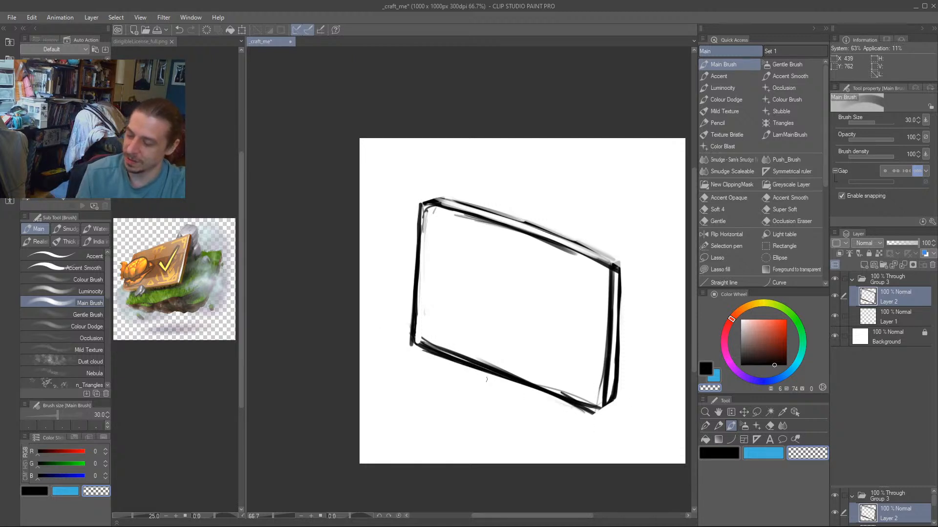
{"action": "mouse_move", "coordinate": [594, 417]}
{"action": "left_mouse_down"}
{"action": "mouse_move", "coordinate": [426, 355]}
{"action": "mouse_move", "coordinate": [458, 366]}
{"action": "left_mouse_up"}
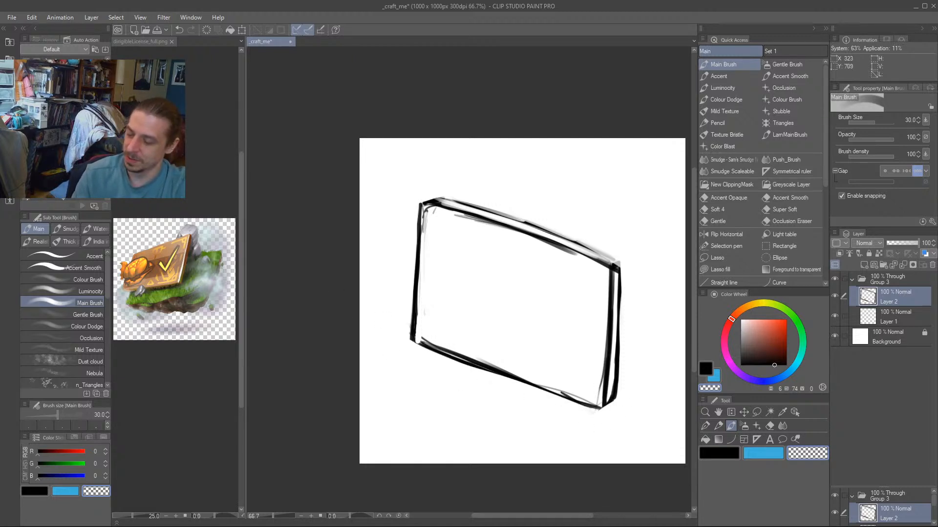
{"action": "mouse_move", "coordinate": [388, 343]}
{"action": "left_mouse_down"}
{"action": "mouse_move", "coordinate": [318, 306]}
{"action": "mouse_move", "coordinate": [505, 373]}
{"action": "mouse_move", "coordinate": [541, 383]}
{"action": "mouse_move", "coordinate": [550, 376]}
{"action": "mouse_move", "coordinate": [539, 389]}
{"action": "left_mouse_up"}
Trim the outer side of the board's right edge and lower-right corner with the transparent colour.
{"action": "key", "text": "c"}
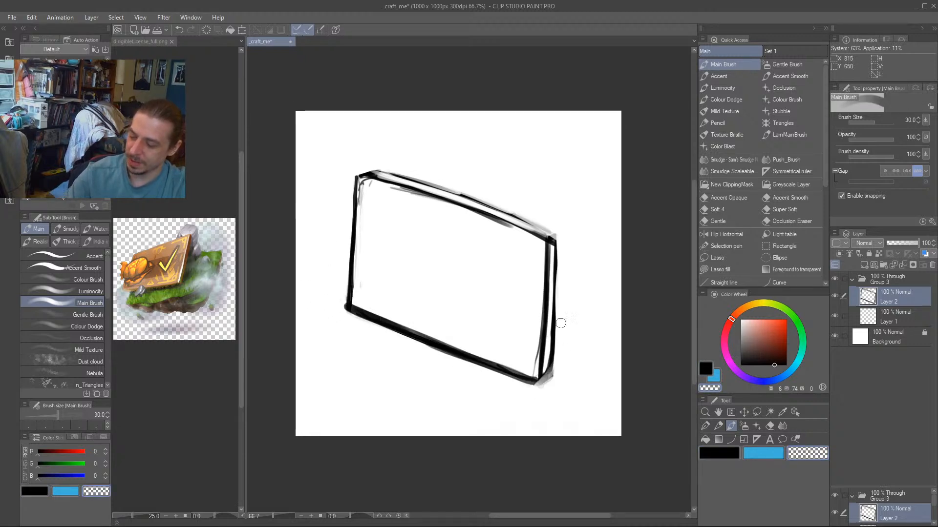
{"action": "left_click_drag", "start_coordinate": [560, 323], "coordinate": [552, 379]}
{"action": "left_click_drag", "start_coordinate": [558, 315], "coordinate": [555, 369]}
{"action": "left_click_drag", "start_coordinate": [557, 291], "coordinate": [551, 375]}
Erase the outer line along the board's top edge and redraw the edge in black at brush size 30.
{"action": "left_click_drag", "start_coordinate": [494, 95], "coordinate": [425, 93]}
{"action": "left_click_drag", "start_coordinate": [281, 322], "coordinate": [389, 318]}
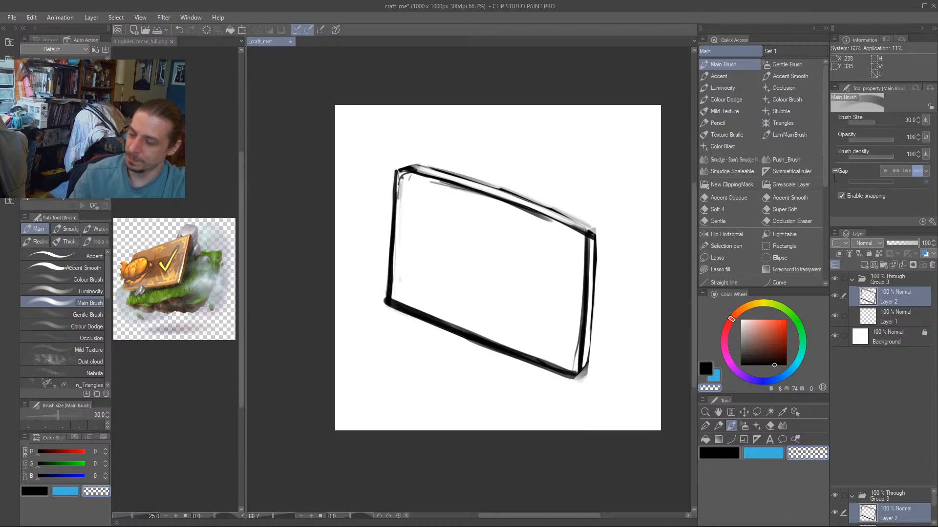
{"action": "mouse_move", "coordinate": [406, 160]}
{"action": "left_mouse_down"}
{"action": "mouse_move", "coordinate": [622, 223]}
{"action": "mouse_move", "coordinate": [398, 154]}
{"action": "mouse_move", "coordinate": [597, 223]}
{"action": "left_mouse_up"}
{"action": "left_click_drag", "start_coordinate": [451, 244], "coordinate": [383, 241]}
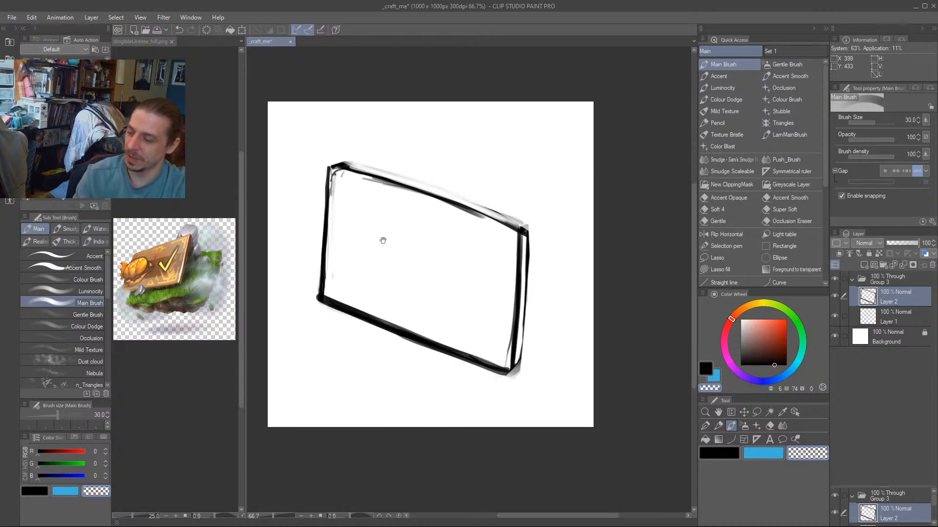
{"action": "key", "text": "c"}
{"action": "left_click_drag", "start_coordinate": [329, 167], "coordinate": [528, 228]}
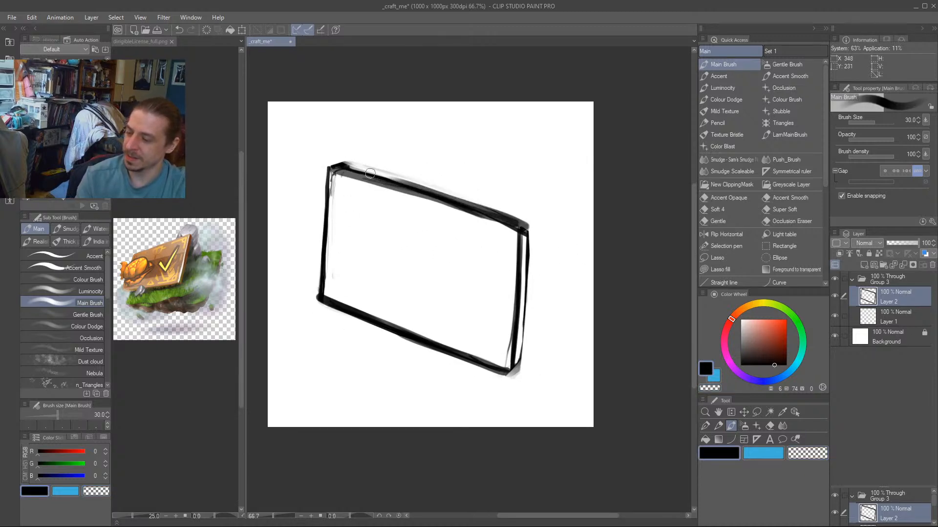
Carve a light band along the board's top edge with the transparent colour at brush size 20.
{"action": "key", "text": "c"}
{"action": "key", "text": "bracketleft"}
{"action": "key", "text": "bracketleft"}
{"action": "left_click_drag", "start_coordinate": [342, 167], "coordinate": [516, 224]}
{"action": "left_click_drag", "start_coordinate": [517, 224], "coordinate": [418, 193]}
{"action": "left_click_drag", "start_coordinate": [481, 210], "coordinate": [333, 167]}
Sketch a tilted, pointed rocket body with a curved base across the board in black at brush size 20.
{"action": "left_click_drag", "start_coordinate": [410, 282], "coordinate": [471, 293]}
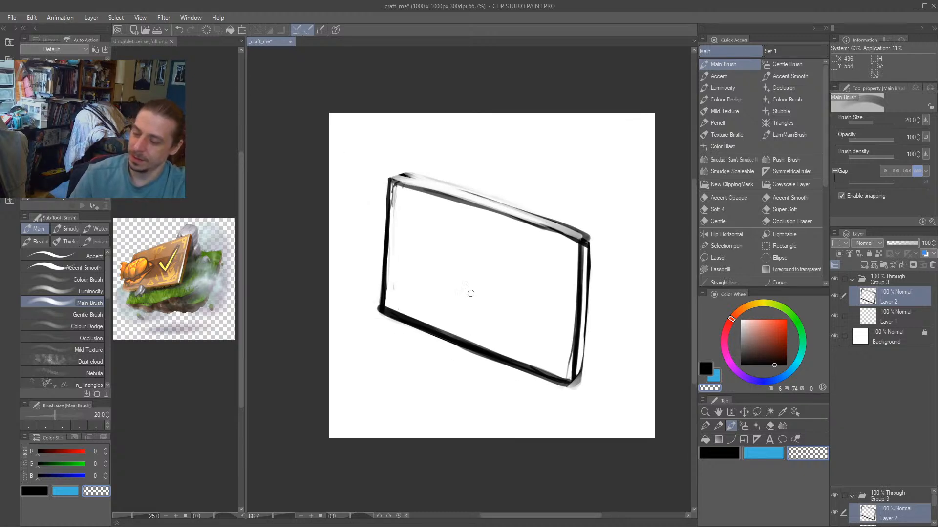
{"action": "left_click_drag", "start_coordinate": [400, 370], "coordinate": [400, 353]}
{"action": "left_click_drag", "start_coordinate": [344, 314], "coordinate": [339, 336]}
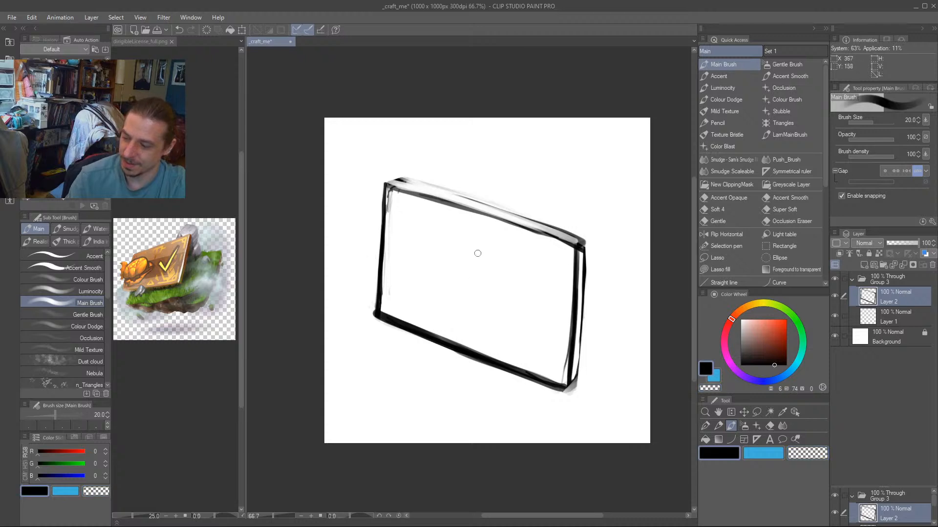
{"action": "left_click_drag", "start_coordinate": [508, 263], "coordinate": [523, 312]}
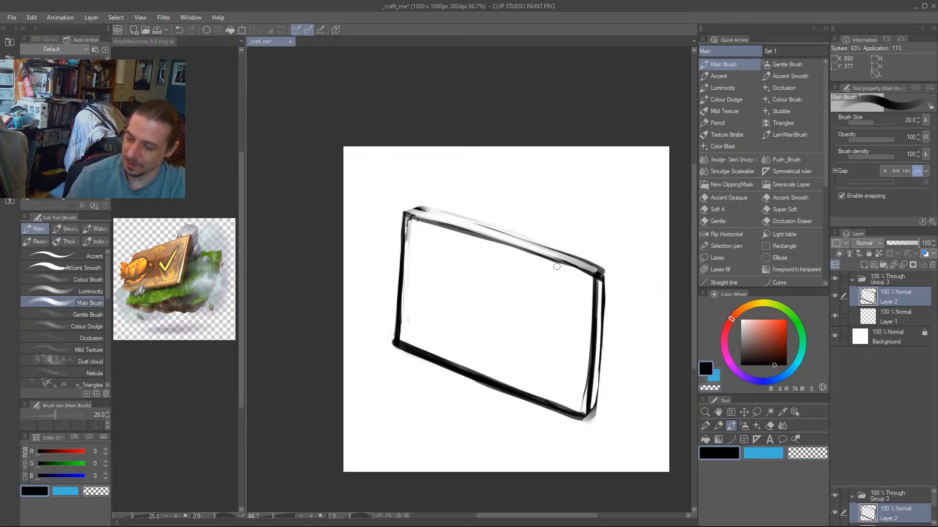
{"action": "mouse_move", "coordinate": [572, 347]}
{"action": "left_mouse_down"}
{"action": "mouse_move", "coordinate": [536, 248]}
{"action": "mouse_move", "coordinate": [492, 218]}
{"action": "mouse_move", "coordinate": [479, 244]}
{"action": "mouse_move", "coordinate": [481, 276]}
{"action": "mouse_move", "coordinate": [505, 362]}
{"action": "left_mouse_up"}
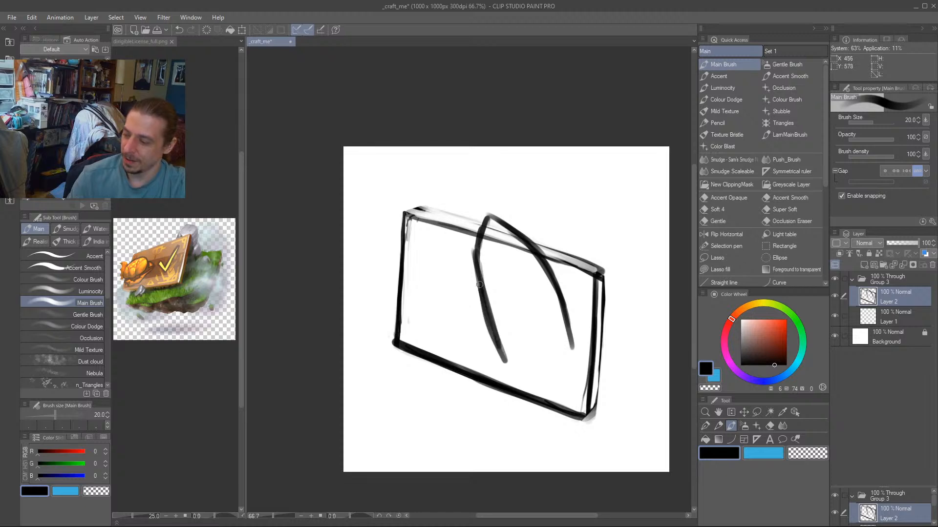
{"action": "mouse_move", "coordinate": [479, 284]}
{"action": "left_mouse_down"}
{"action": "mouse_move", "coordinate": [477, 253]}
{"action": "mouse_move", "coordinate": [499, 213]}
{"action": "mouse_move", "coordinate": [541, 273]}
{"action": "mouse_move", "coordinate": [572, 348]}
{"action": "left_mouse_up"}
{"action": "mouse_move", "coordinate": [525, 378]}
{"action": "left_mouse_down"}
{"action": "mouse_move", "coordinate": [575, 354]}
{"action": "mouse_move", "coordinate": [524, 379]}
{"action": "left_mouse_up"}
{"action": "mouse_move", "coordinate": [497, 336]}
{"action": "left_mouse_down"}
{"action": "mouse_move", "coordinate": [512, 375]}
{"action": "mouse_move", "coordinate": [556, 358]}
{"action": "left_mouse_up"}
{"action": "left_click_drag", "start_coordinate": [572, 346], "coordinate": [509, 361]}
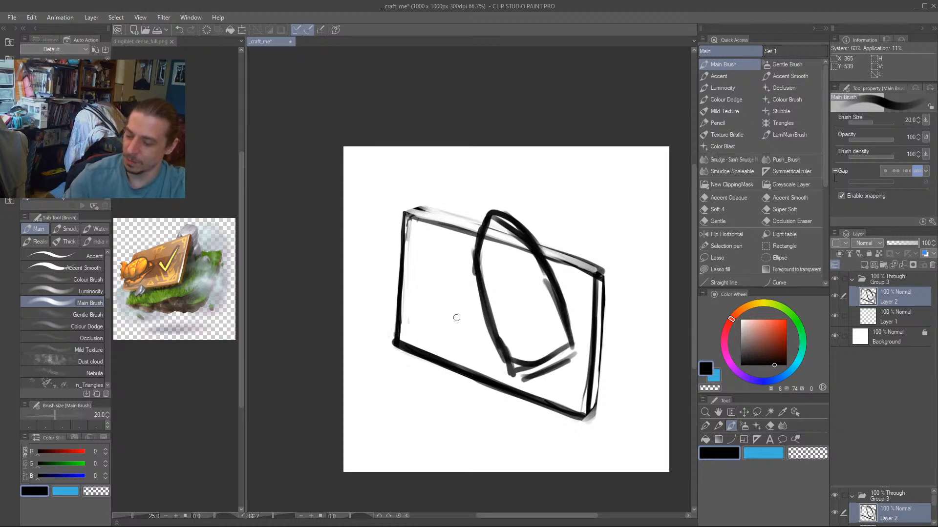
Draw small pointed black fins on both outer sides of the rocket's lower body.
{"action": "left_click_drag", "start_coordinate": [330, 291], "coordinate": [433, 317]}
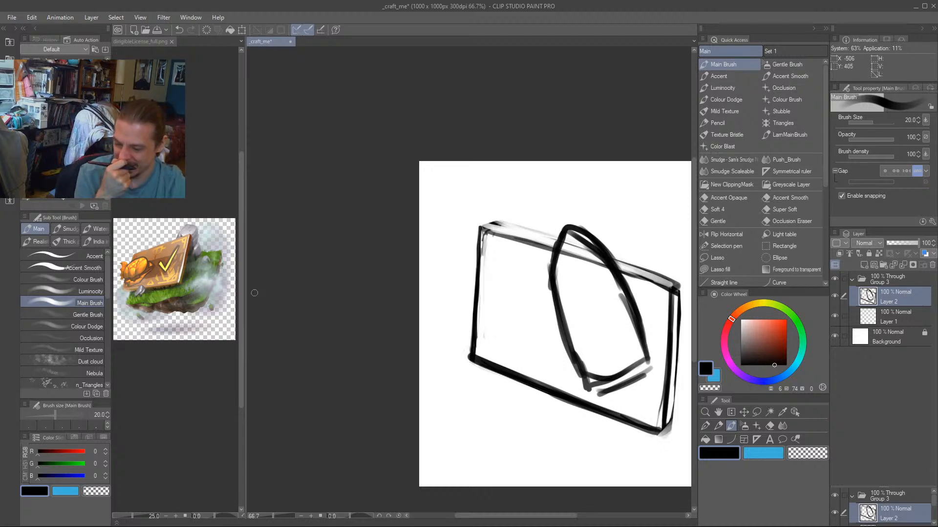
{"action": "mouse_move", "coordinate": [641, 350]}
{"action": "left_mouse_down"}
{"action": "mouse_move", "coordinate": [658, 336]}
{"action": "mouse_move", "coordinate": [629, 293]}
{"action": "left_mouse_up"}
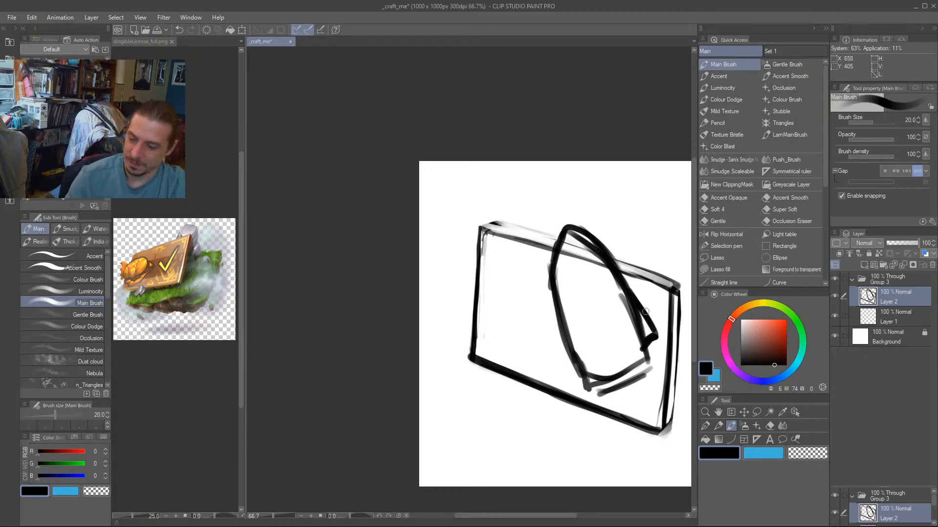
{"action": "mouse_move", "coordinate": [573, 373]}
{"action": "left_mouse_down"}
{"action": "mouse_move", "coordinate": [558, 317]}
{"action": "mouse_move", "coordinate": [564, 364]}
{"action": "left_mouse_up"}
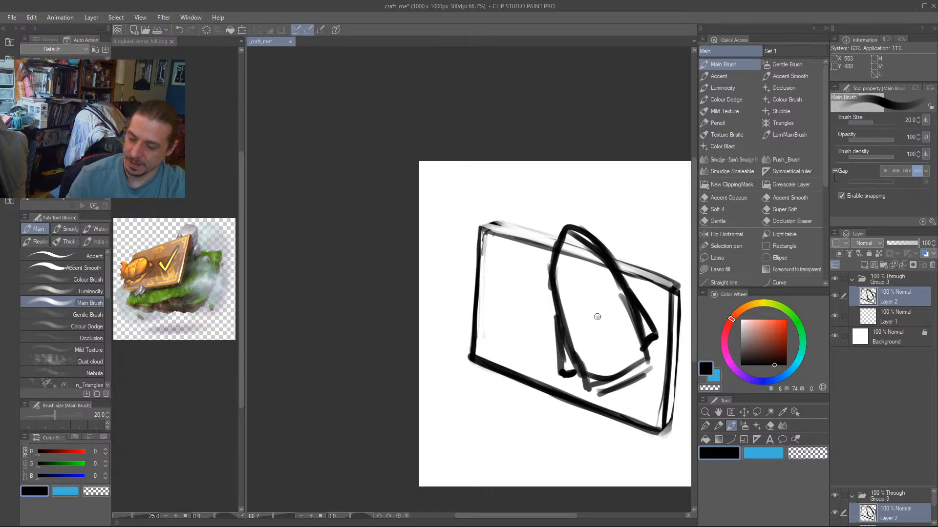
Draw a narrow wedge-shaped centre fin on the rocket and carve its lower end out of the base line with the transparent colour.
{"action": "mouse_move", "coordinate": [596, 313]}
{"action": "left_mouse_down"}
{"action": "mouse_move", "coordinate": [621, 374]}
{"action": "mouse_move", "coordinate": [612, 374]}
{"action": "left_mouse_up"}
{"action": "key", "text": "space"}
{"action": "mouse_move", "coordinate": [600, 369]}
{"action": "left_mouse_down"}
{"action": "mouse_move", "coordinate": [553, 354]}
{"action": "mouse_move", "coordinate": [580, 360]}
{"action": "mouse_move", "coordinate": [567, 359]}
{"action": "left_mouse_up"}
{"action": "key", "text": "c"}
{"action": "key", "text": "space"}
{"action": "left_click_drag", "start_coordinate": [462, 257], "coordinate": [425, 255]}
{"action": "left_click_drag", "start_coordinate": [527, 341], "coordinate": [517, 307]}
{"action": "left_click_drag", "start_coordinate": [516, 304], "coordinate": [528, 338]}
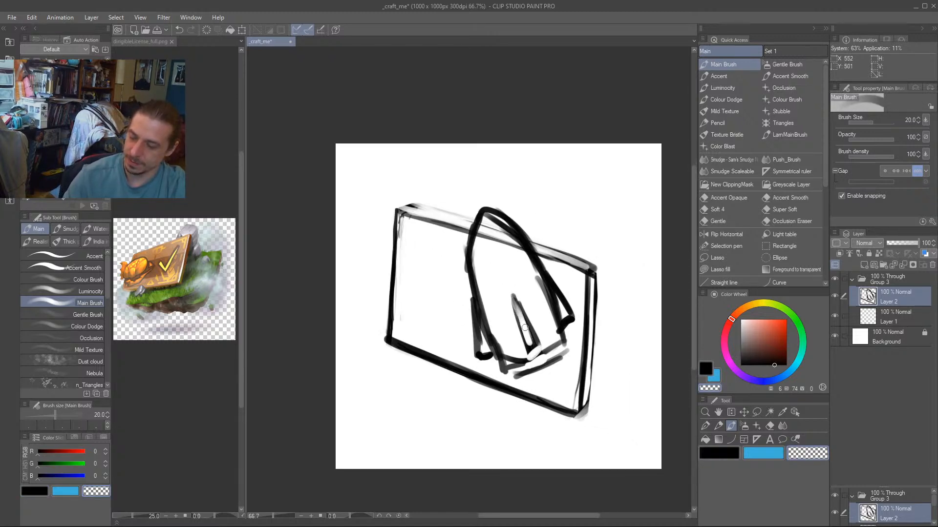
Erase the board's lines inside the rocket's nose and reinforce the nose outline in black.
{"action": "key", "text": "space"}
{"action": "mouse_move", "coordinate": [434, 248]}
{"action": "left_mouse_down"}
{"action": "mouse_move", "coordinate": [433, 261]}
{"action": "mouse_move", "coordinate": [484, 233]}
{"action": "mouse_move", "coordinate": [508, 257]}
{"action": "mouse_move", "coordinate": [482, 222]}
{"action": "left_mouse_up"}
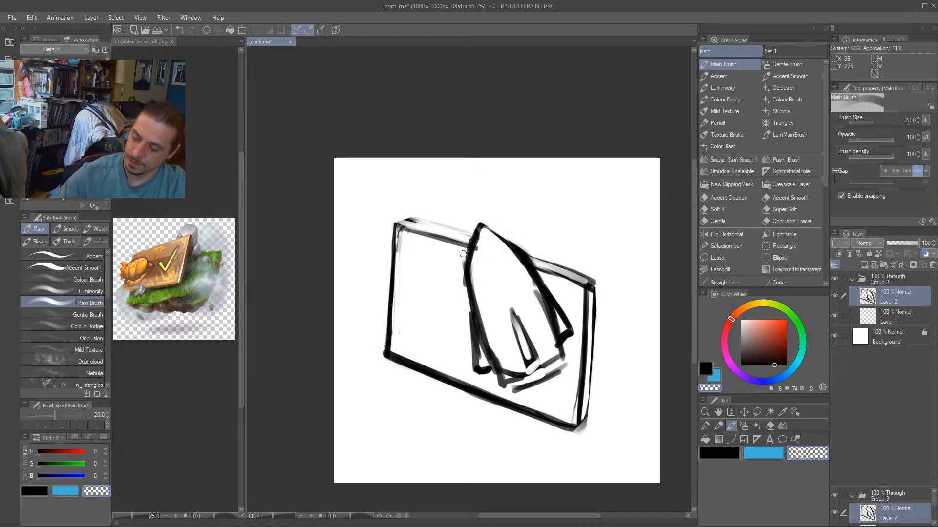
{"action": "key", "text": "c"}
{"action": "mouse_move", "coordinate": [466, 286]}
{"action": "left_mouse_down"}
{"action": "mouse_move", "coordinate": [477, 227]}
{"action": "mouse_move", "coordinate": [488, 225]}
{"action": "left_mouse_up"}
{"action": "mouse_move", "coordinate": [523, 261]}
{"action": "left_mouse_down"}
{"action": "mouse_move", "coordinate": [476, 219]}
{"action": "mouse_move", "coordinate": [482, 231]}
{"action": "mouse_move", "coordinate": [496, 225]}
{"action": "mouse_move", "coordinate": [513, 238]}
{"action": "left_mouse_up"}
{"action": "key", "text": "c"}
{"action": "mouse_move", "coordinate": [399, 207]}
{"action": "left_mouse_down"}
{"action": "mouse_move", "coordinate": [394, 189]}
{"action": "mouse_move", "coordinate": [400, 207]}
{"action": "left_mouse_up"}
{"action": "key", "text": "c"}
Add short dark exhaust strokes beneath the rocket, down to the board's bottom edge.
{"action": "mouse_move", "coordinate": [557, 380]}
{"action": "left_mouse_down"}
{"action": "mouse_move", "coordinate": [569, 396]}
{"action": "mouse_move", "coordinate": [524, 402]}
{"action": "mouse_move", "coordinate": [527, 410]}
{"action": "left_mouse_up"}
{"action": "left_click_drag", "start_coordinate": [421, 312], "coordinate": [394, 258]}
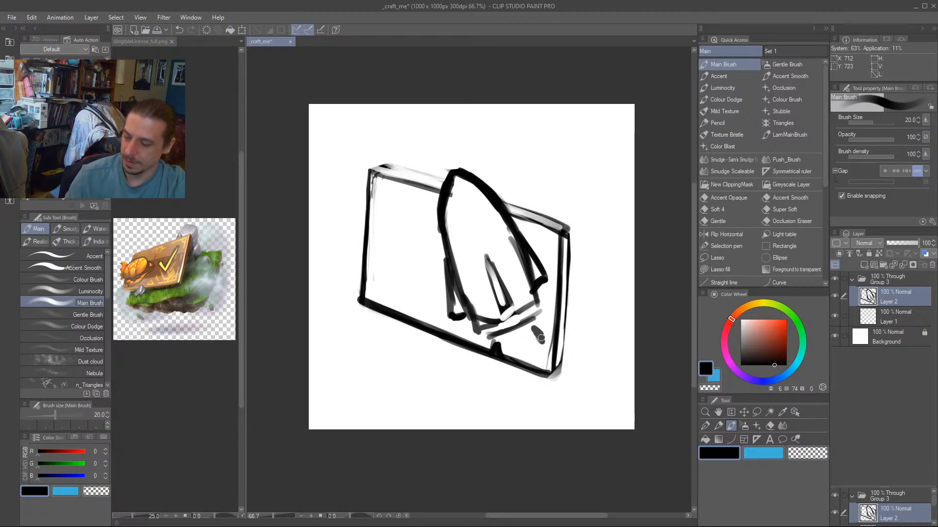
{"action": "left_click_drag", "start_coordinate": [543, 339], "coordinate": [544, 367]}
{"action": "left_click_drag", "start_coordinate": [366, 249], "coordinate": [443, 342]}
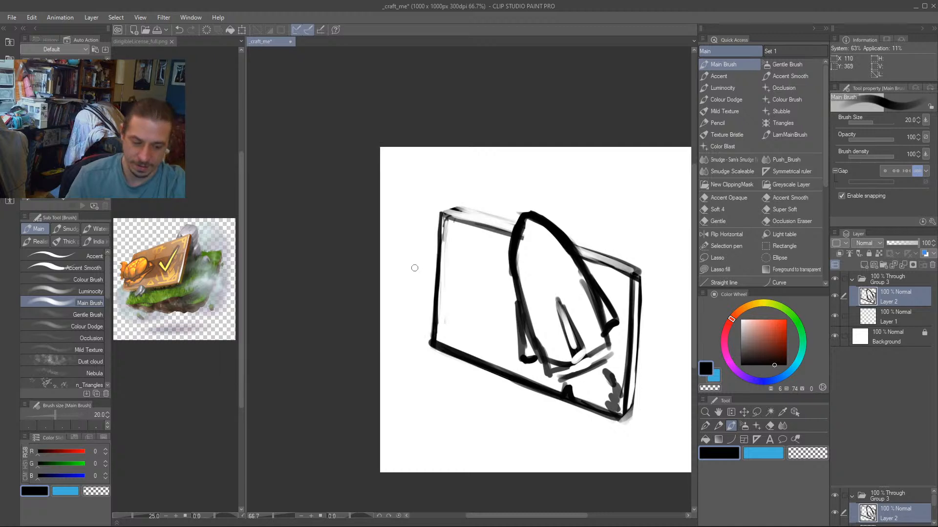
Select the rocket, its fins and its exhaust strokes with a freehand Lasso outline.
{"action": "key", "text": "m"}
{"action": "left_click_drag", "start_coordinate": [444, 298], "coordinate": [395, 249]}
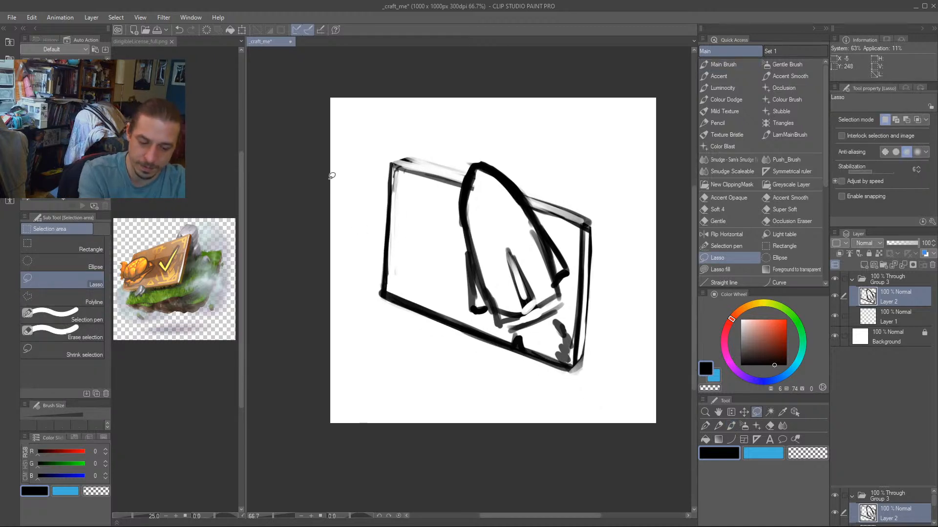
{"action": "mouse_move", "coordinate": [451, 282]}
{"action": "left_mouse_down"}
{"action": "mouse_move", "coordinate": [468, 164]}
{"action": "mouse_move", "coordinate": [500, 163]}
{"action": "mouse_move", "coordinate": [572, 257]}
{"action": "mouse_move", "coordinate": [574, 350]}
{"action": "mouse_move", "coordinate": [549, 355]}
{"action": "mouse_move", "coordinate": [486, 326]}
{"action": "left_mouse_up"}
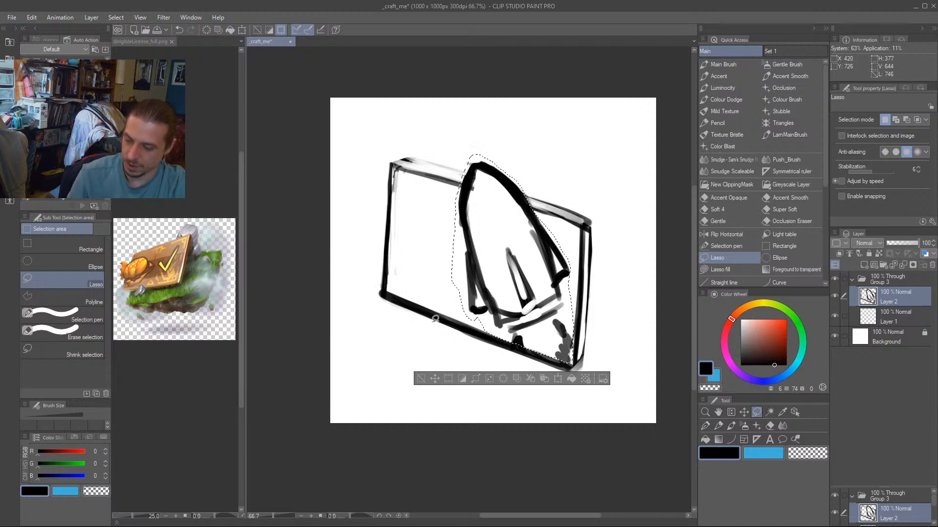
Try rotating the selected rocket to lie sideways across the board, pointing one way and the other.
{"action": "key", "text": "ctrl+t"}
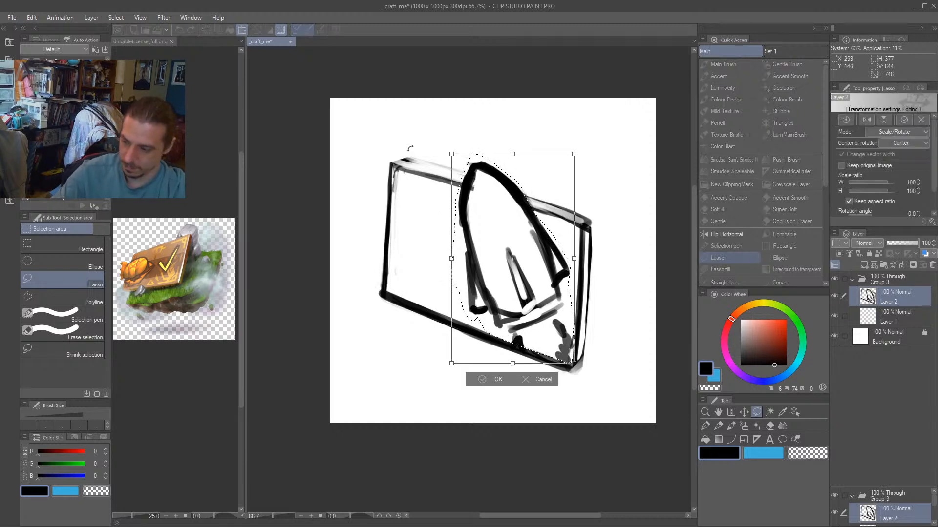
{"action": "mouse_move", "coordinate": [442, 210]}
{"action": "left_mouse_down"}
{"action": "mouse_move", "coordinate": [453, 258]}
{"action": "mouse_move", "coordinate": [363, 236]}
{"action": "mouse_move", "coordinate": [371, 242]}
{"action": "left_mouse_up"}
{"action": "left_click_drag", "start_coordinate": [331, 187], "coordinate": [351, 166]}
{"action": "left_click_drag", "start_coordinate": [424, 277], "coordinate": [431, 291]}
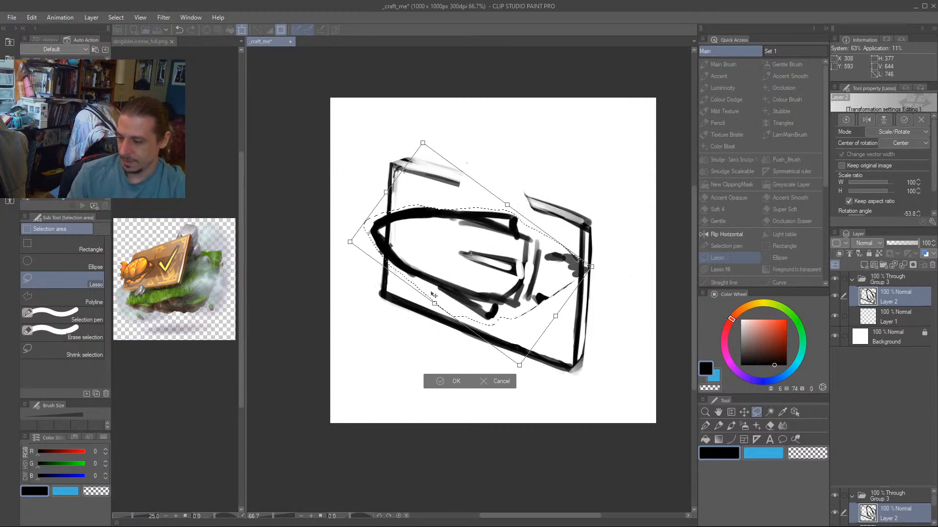
{"action": "left_click_drag", "start_coordinate": [347, 178], "coordinate": [613, 313]}
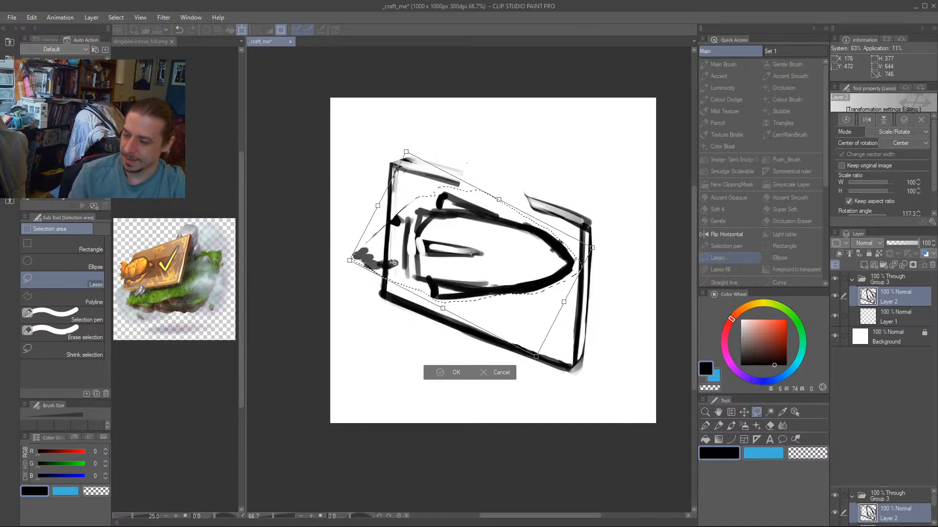
{"action": "left_click_drag", "start_coordinate": [478, 293], "coordinate": [512, 288]}
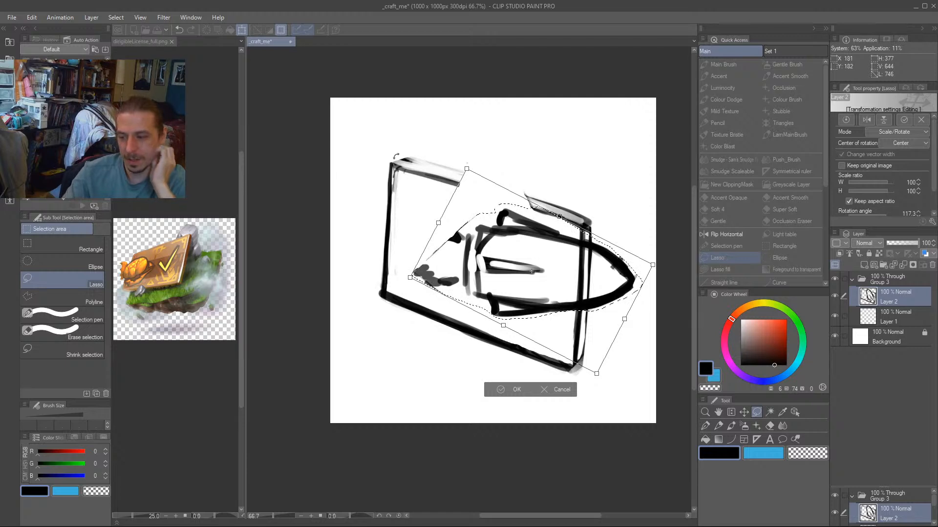
{"action": "left_click_drag", "start_coordinate": [473, 148], "coordinate": [307, 300]}
{"action": "key", "text": "Return"}
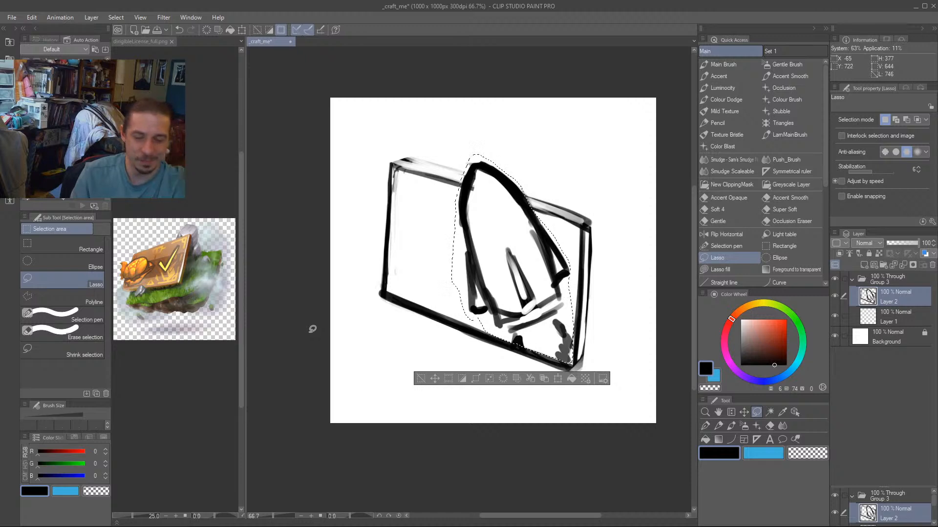
Move the selected rocket up towards the board's upper-left corner and clear the selection.
{"action": "key", "text": "k"}
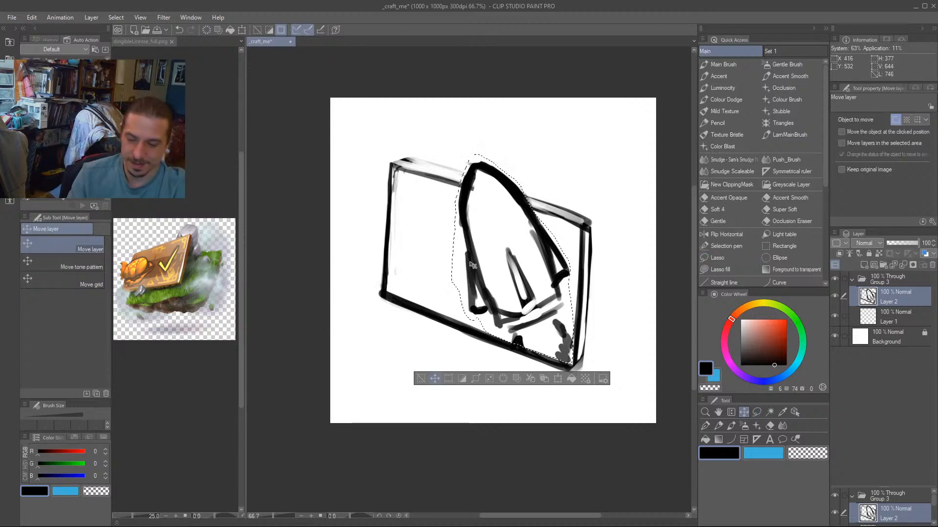
{"action": "left_click_drag", "start_coordinate": [477, 276], "coordinate": [429, 249]}
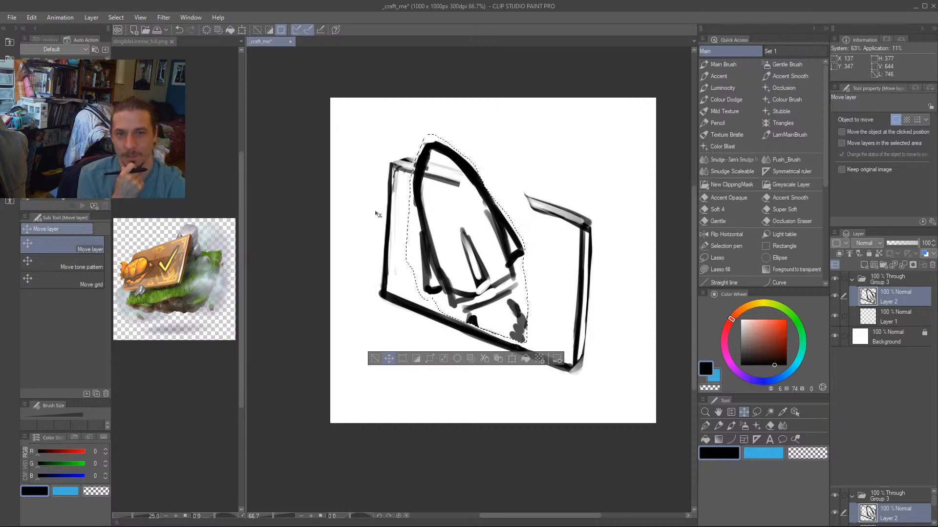
{"action": "left_click_drag", "start_coordinate": [423, 228], "coordinate": [428, 250]}
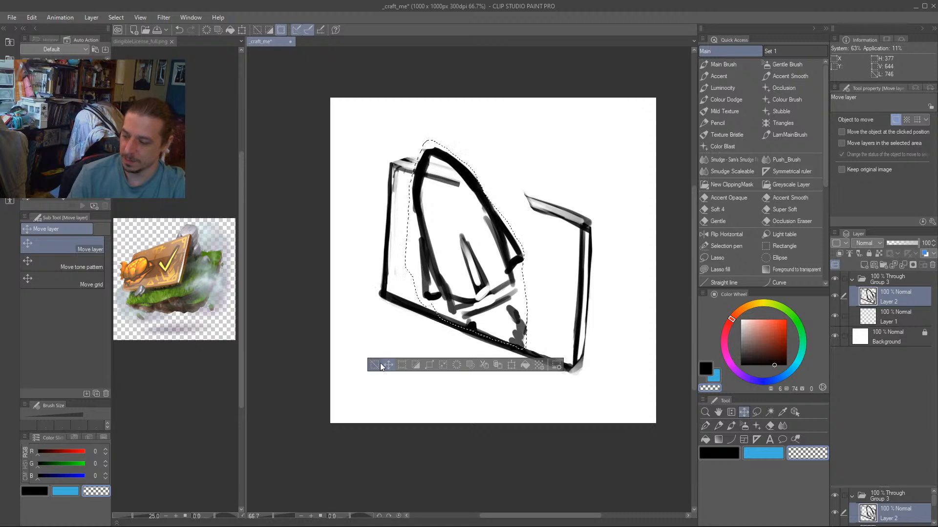
{"action": "key", "text": "ctrl+d"}
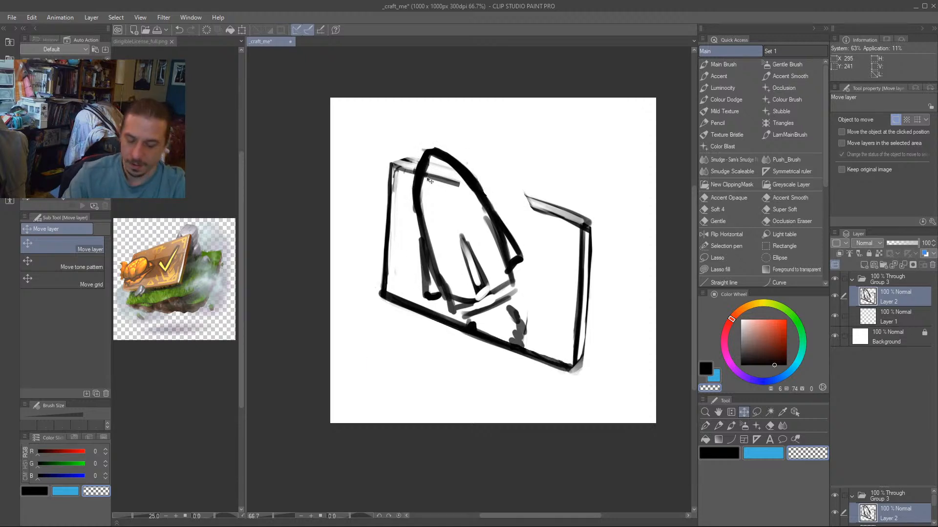
Erase the board's top-edge lines crossing the rocket body with the Main Brush in the transparent colour at size 30.
{"action": "key", "text": "b"}
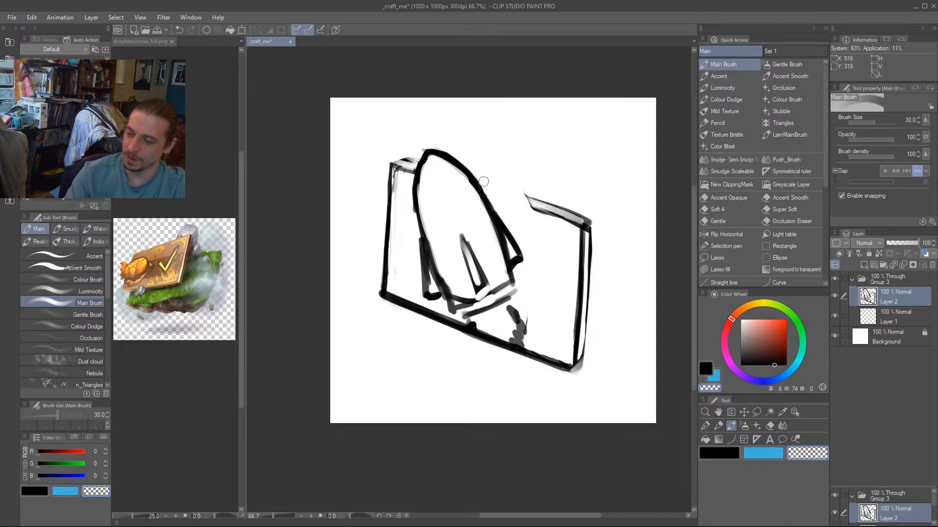
{"action": "left_click_drag", "start_coordinate": [402, 348], "coordinate": [417, 332]}
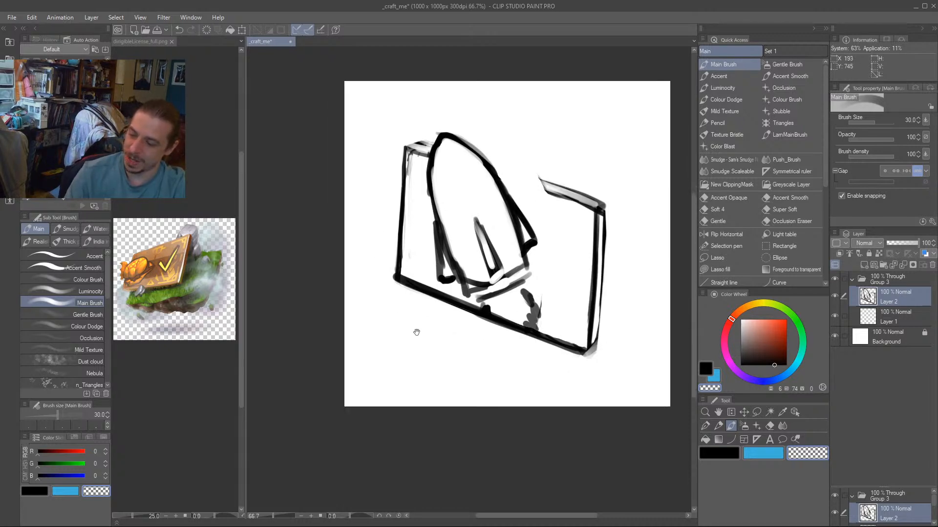
{"action": "mouse_move", "coordinate": [316, 233]}
{"action": "left_mouse_down"}
{"action": "mouse_move", "coordinate": [326, 281]}
{"action": "mouse_move", "coordinate": [365, 314]}
{"action": "left_mouse_up"}
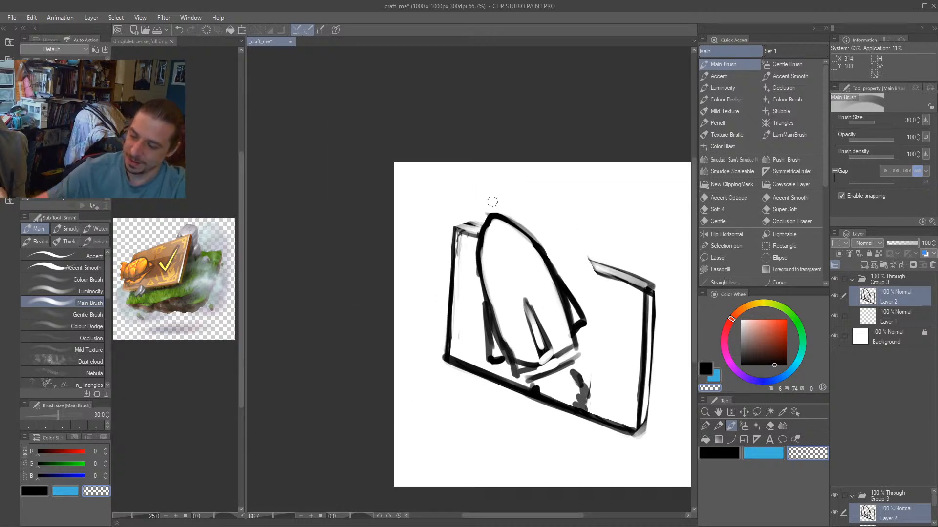
Redraw the missing stretch of the board's top edge beside the rocket with thin black lines at brush size 15.
{"action": "key", "text": "bracketleft"}
{"action": "key", "text": "bracketleft"}
{"action": "left_click_drag", "start_coordinate": [455, 222], "coordinate": [476, 224]}
{"action": "key", "text": "c"}
{"action": "key", "text": "bracketleft"}
{"action": "key", "text": "bracketleft"}
{"action": "left_click_drag", "start_coordinate": [472, 176], "coordinate": [406, 174]}
{"action": "left_click_drag", "start_coordinate": [401, 222], "coordinate": [586, 283]}
{"action": "mouse_move", "coordinate": [573, 278]}
{"action": "left_mouse_down"}
{"action": "mouse_move", "coordinate": [482, 246]}
{"action": "mouse_move", "coordinate": [564, 285]}
{"action": "mouse_move", "coordinate": [472, 251]}
{"action": "mouse_move", "coordinate": [529, 271]}
{"action": "mouse_move", "coordinate": [490, 253]}
{"action": "mouse_move", "coordinate": [570, 271]}
{"action": "mouse_move", "coordinate": [481, 239]}
{"action": "left_mouse_up"}
Tidy the outline around the rocket's nose and thin the board's bottom edge with the transparent colour at brush size 15.
{"action": "key", "text": "c"}
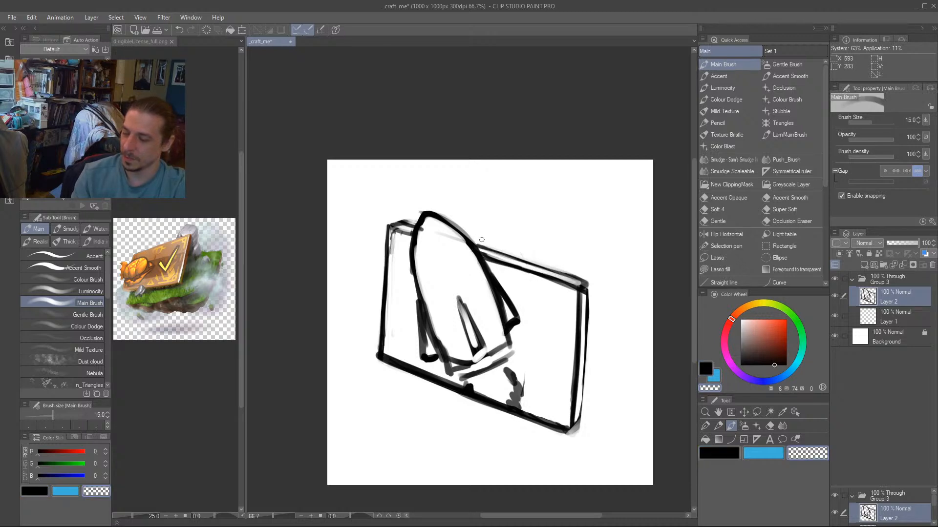
{"action": "left_click_drag", "start_coordinate": [398, 217], "coordinate": [410, 221]}
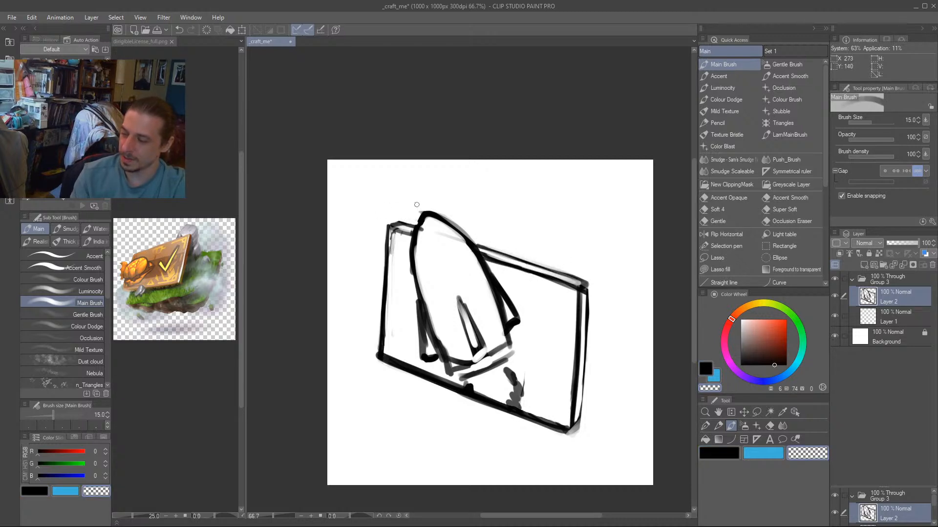
{"action": "left_click_drag", "start_coordinate": [349, 260], "coordinate": [347, 250]}
{"action": "mouse_move", "coordinate": [448, 206]}
{"action": "left_mouse_down"}
{"action": "mouse_move", "coordinate": [431, 201]}
{"action": "mouse_move", "coordinate": [417, 232]}
{"action": "left_mouse_up"}
{"action": "left_click_drag", "start_coordinate": [341, 384], "coordinate": [323, 313]}
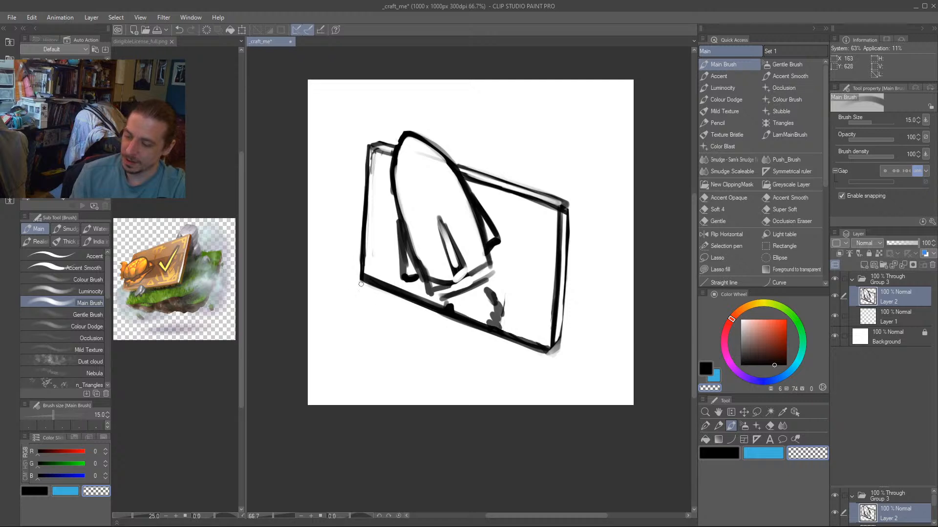
{"action": "left_click_drag", "start_coordinate": [343, 290], "coordinate": [385, 346]}
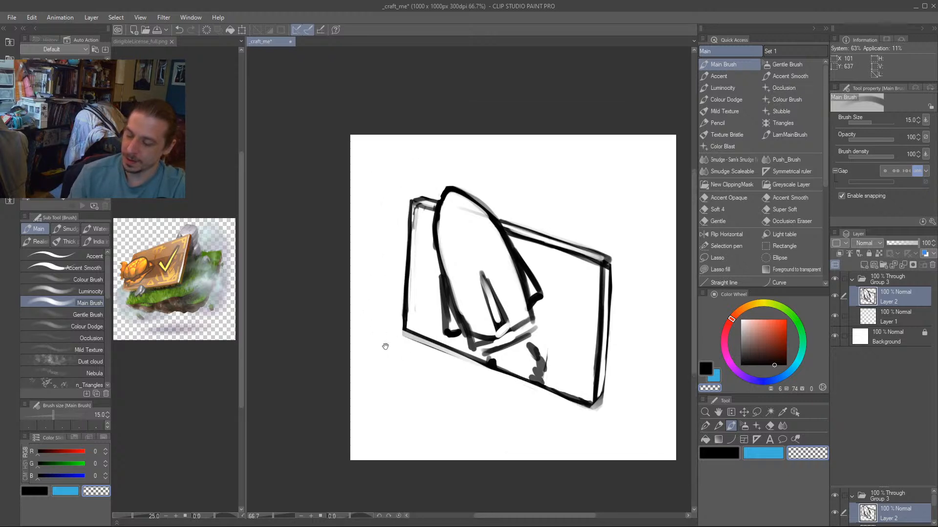
Scale the whole sketch on Layer 2 up to 127% and reposition it within the canvas.
{"action": "scroll", "coordinate": [371, 317], "scroll_direction": "down", "scroll_amount": 1}
{"action": "mouse_move", "coordinate": [327, 325]}
{"action": "left_mouse_down"}
{"action": "mouse_move", "coordinate": [335, 243]}
{"action": "mouse_move", "coordinate": [342, 269]}
{"action": "left_mouse_up"}
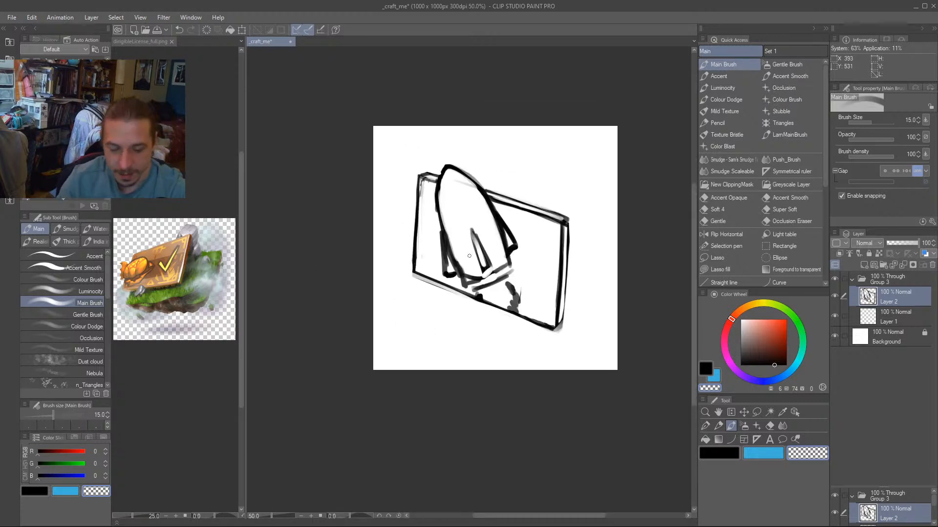
{"action": "key", "text": "ctrl+t"}
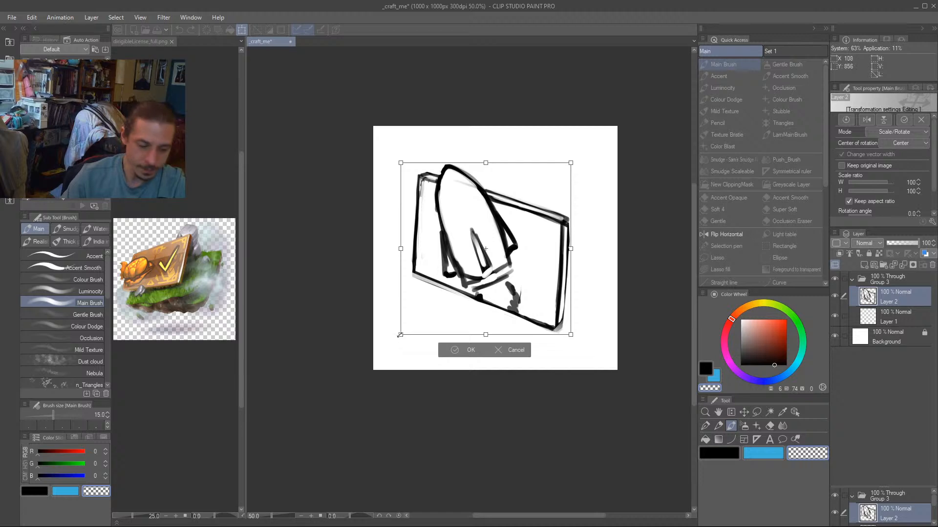
{"action": "mouse_move", "coordinate": [400, 335]}
{"action": "left_mouse_down"}
{"action": "mouse_move", "coordinate": [355, 380]}
{"action": "mouse_move", "coordinate": [374, 358]}
{"action": "left_mouse_up"}
{"action": "left_click_drag", "start_coordinate": [399, 228], "coordinate": [395, 229]}
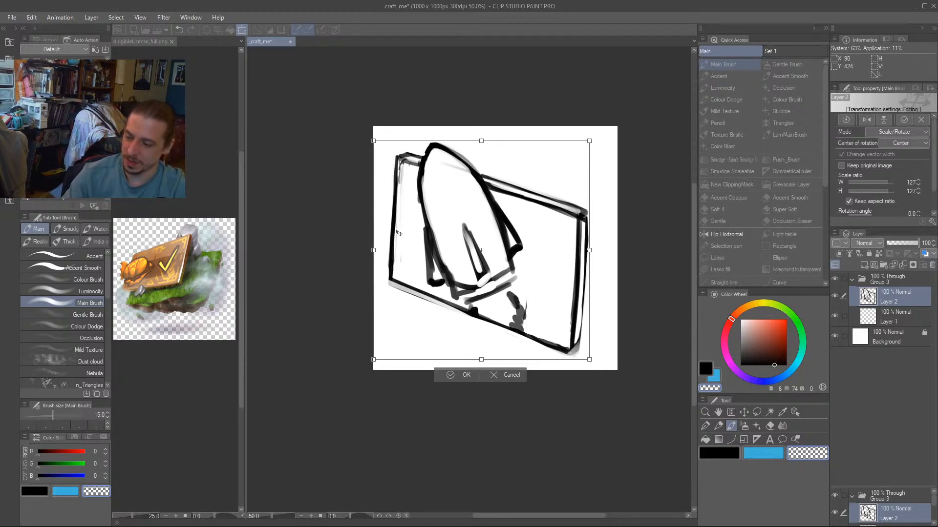
{"action": "key", "text": "Return"}
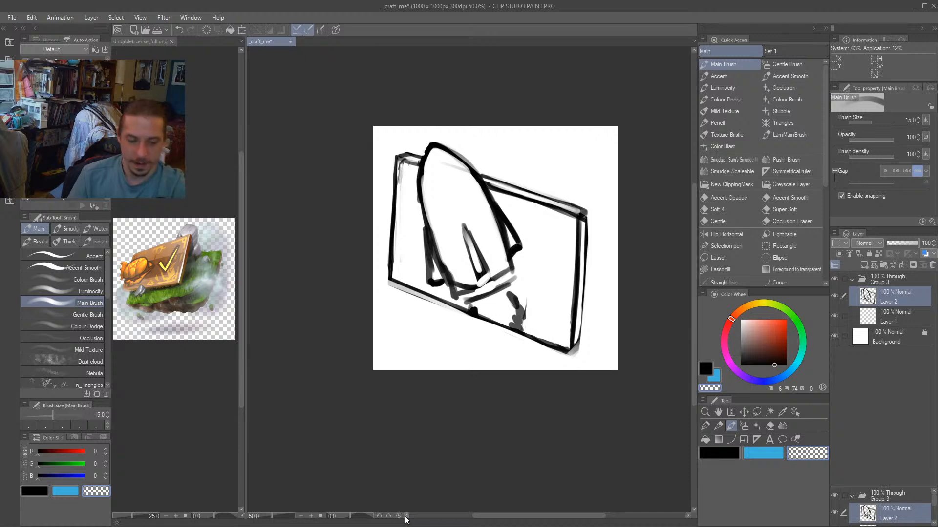
Thin the rocket's outline around its nose and left side with the Main Brush in the transparent colour at size 25.
{"action": "key", "text": "]"}
{"action": "key", "text": "]"}
{"action": "key", "text": "]"}
{"action": "left_click_drag", "start_coordinate": [445, 166], "coordinate": [475, 189]}
{"action": "left_click_drag", "start_coordinate": [340, 245], "coordinate": [358, 324]}
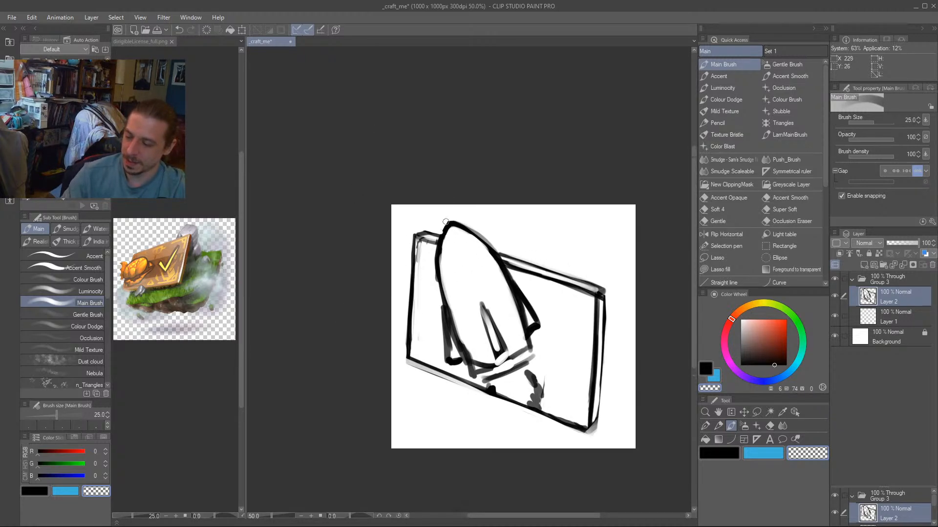
{"action": "mouse_move", "coordinate": [439, 252]}
{"action": "left_mouse_down"}
{"action": "mouse_move", "coordinate": [448, 230]}
{"action": "mouse_move", "coordinate": [442, 303]}
{"action": "mouse_move", "coordinate": [453, 268]}
{"action": "left_mouse_up"}
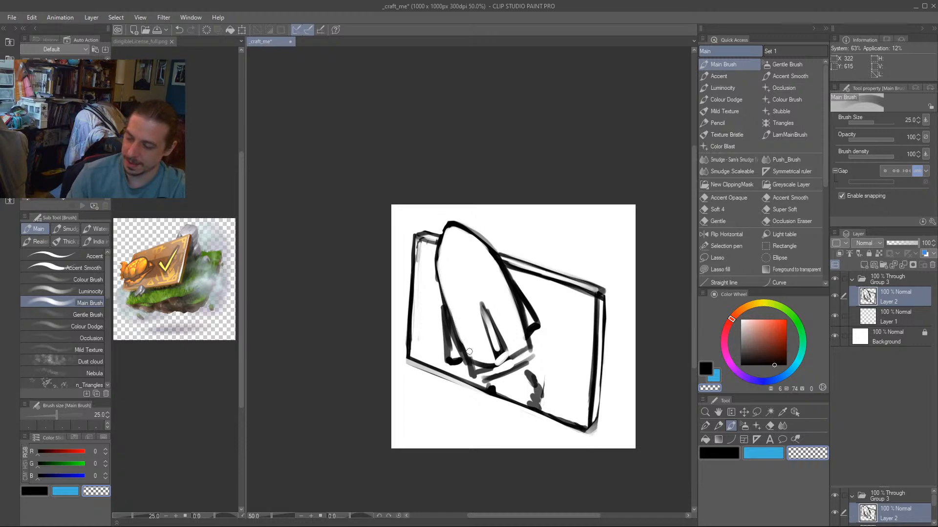
{"action": "left_click_drag", "start_coordinate": [392, 229], "coordinate": [453, 221]}
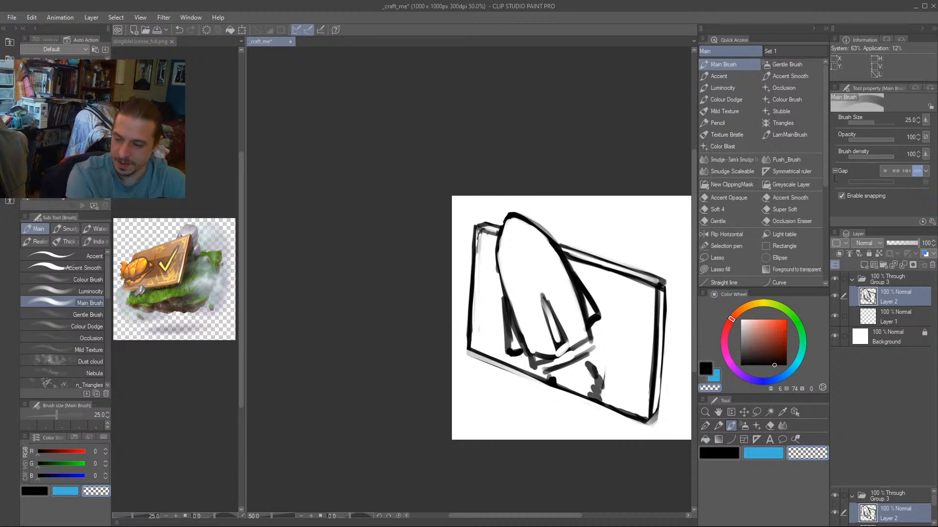
{"action": "left_click_drag", "start_coordinate": [616, 203], "coordinate": [530, 184]}
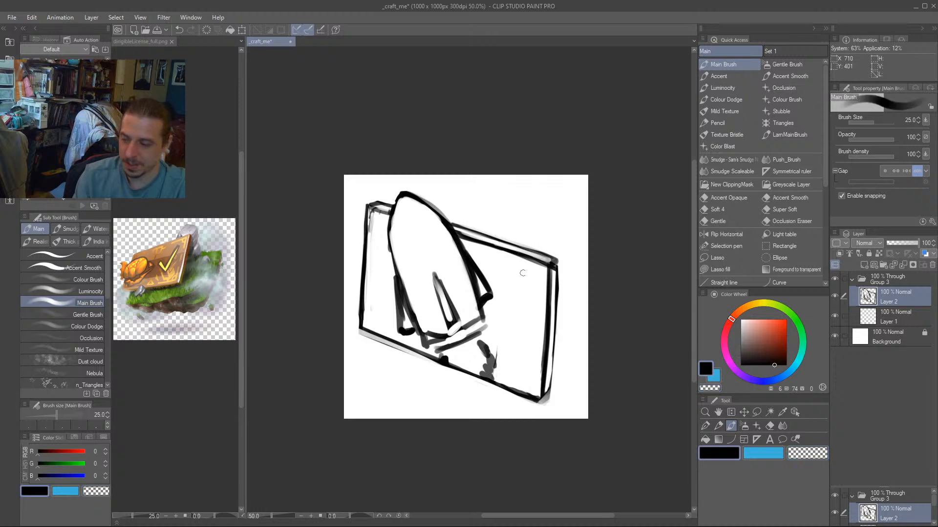
Try sketching inner frame lines on both sides of the board and a curved arrow on the rocket in black.
{"action": "mouse_move", "coordinate": [522, 273]}
{"action": "left_mouse_down"}
{"action": "mouse_move", "coordinate": [473, 257]}
{"action": "mouse_move", "coordinate": [517, 275]}
{"action": "mouse_move", "coordinate": [523, 314]}
{"action": "mouse_move", "coordinate": [486, 317]}
{"action": "left_mouse_up"}
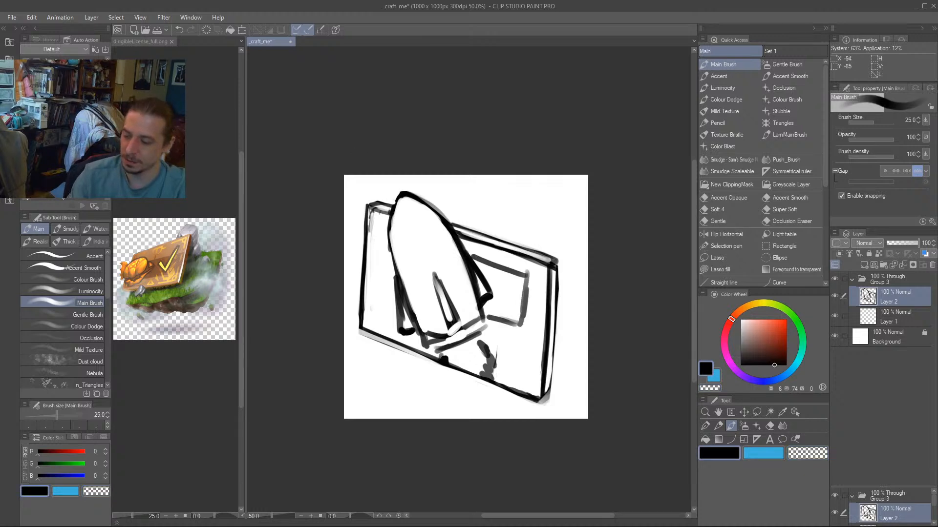
{"action": "key", "text": "ctrl+z"}
{"action": "key", "text": "ctrl+z"}
{"action": "key", "text": "ctrl+z"}
{"action": "key", "text": "ctrl+z"}
{"action": "mouse_move", "coordinate": [391, 262]}
{"action": "left_mouse_down"}
{"action": "mouse_move", "coordinate": [377, 257]}
{"action": "mouse_move", "coordinate": [371, 282]}
{"action": "mouse_move", "coordinate": [381, 321]}
{"action": "left_mouse_up"}
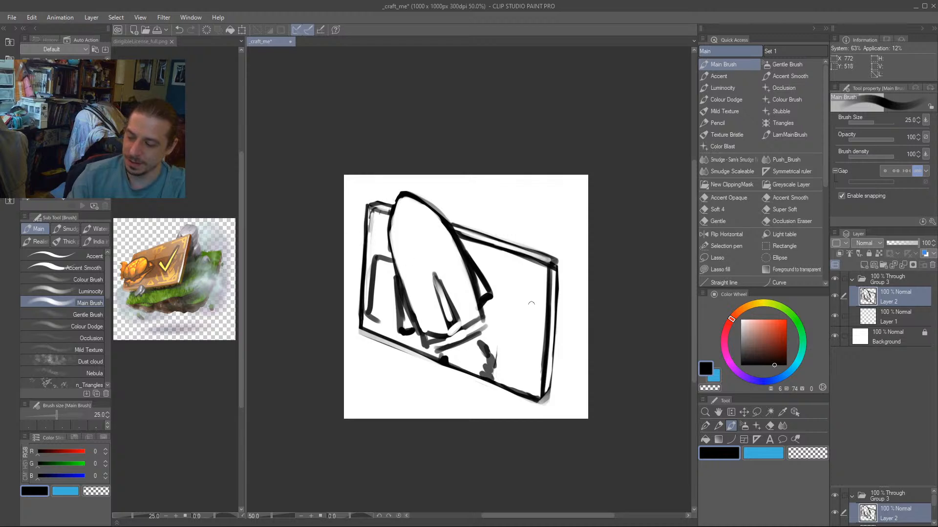
{"action": "mouse_move", "coordinate": [460, 276]}
{"action": "left_mouse_down"}
{"action": "mouse_move", "coordinate": [409, 247]}
{"action": "mouse_move", "coordinate": [419, 264]}
{"action": "left_mouse_up"}
{"action": "left_click_drag", "start_coordinate": [317, 368], "coordinate": [319, 344]}
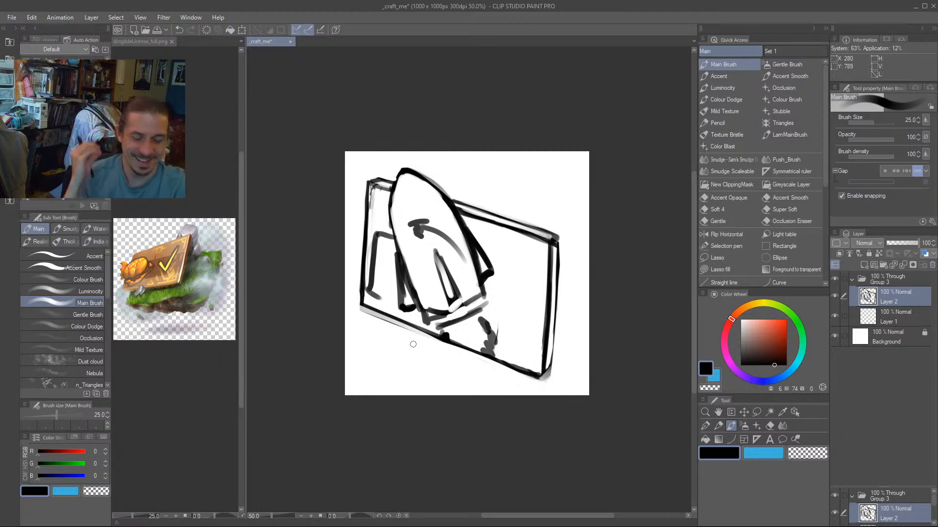
{"action": "key", "text": "ctrl+z"}
{"action": "key", "text": "ctrl+z"}
{"action": "key", "text": "ctrl+z"}
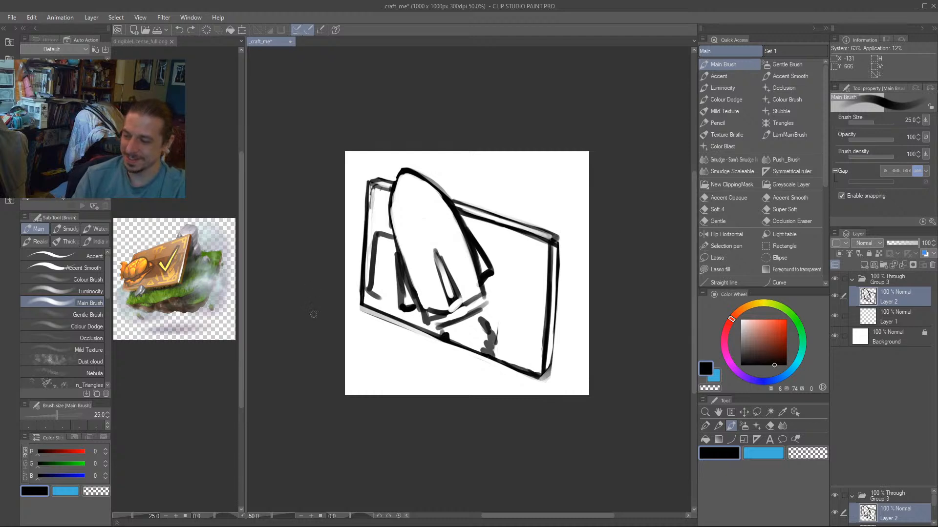
{"action": "left_click_drag", "start_coordinate": [312, 356], "coordinate": [351, 321]}
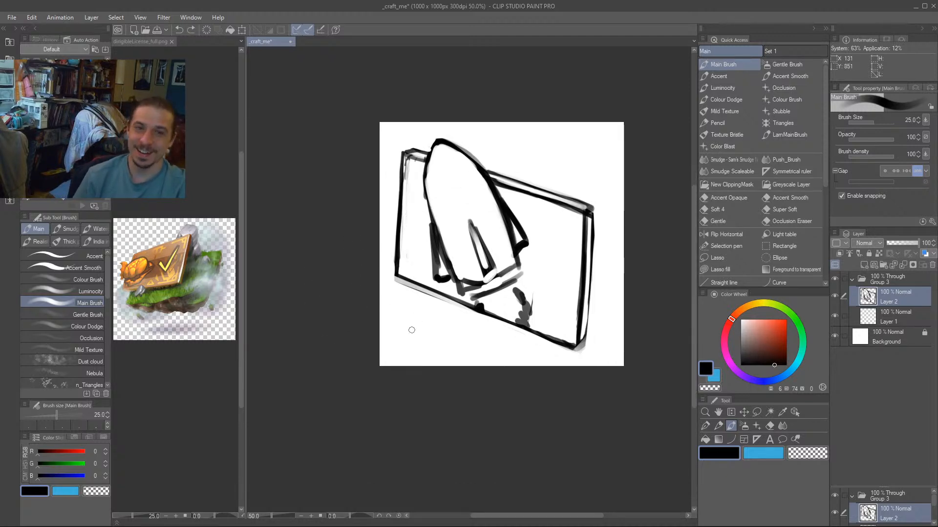
Clean the stray lines inside the board's upper-left corner and beside the rocket with the transparent colour at brush size 15.
{"action": "mouse_move", "coordinate": [327, 249]}
{"action": "left_mouse_down"}
{"action": "mouse_move", "coordinate": [323, 296]}
{"action": "mouse_move", "coordinate": [284, 337]}
{"action": "left_mouse_up"}
{"action": "left_click_drag", "start_coordinate": [329, 396], "coordinate": [343, 413]}
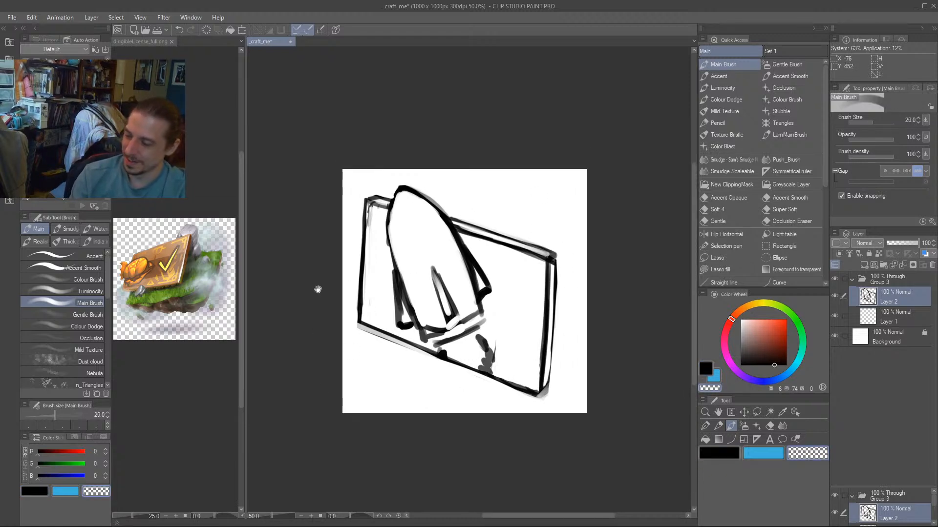
{"action": "left_click_drag", "start_coordinate": [317, 290], "coordinate": [338, 308]}
{"action": "key", "text": "bracketleft"}
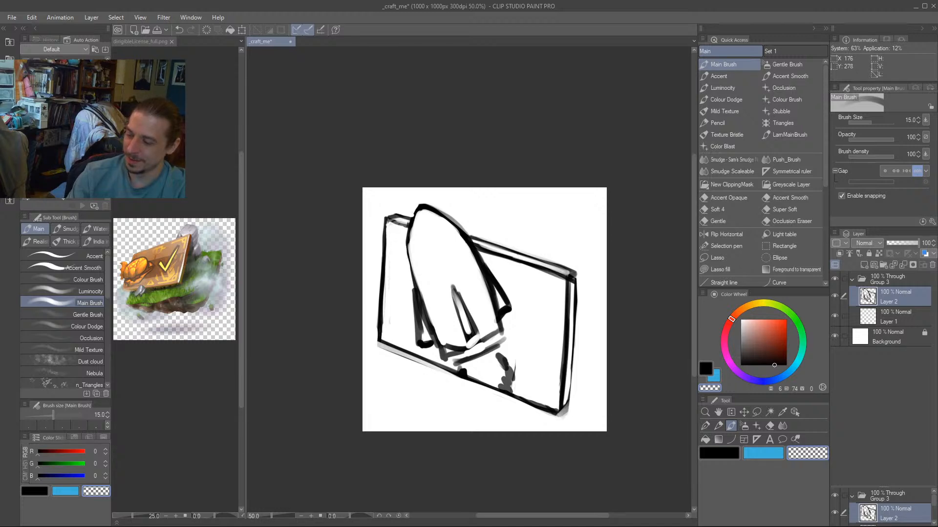
{"action": "left_click_drag", "start_coordinate": [405, 254], "coordinate": [404, 238]}
{"action": "left_click_drag", "start_coordinate": [348, 283], "coordinate": [308, 280]}
Strengthen the rocket's left outline and nose in black at brush size 15, and trim the nose tip with the transparent colour.
{"action": "key", "text": "c"}
{"action": "mouse_move", "coordinate": [367, 232]}
{"action": "left_mouse_down"}
{"action": "mouse_move", "coordinate": [378, 204]}
{"action": "mouse_move", "coordinate": [377, 277]}
{"action": "mouse_move", "coordinate": [369, 237]}
{"action": "mouse_move", "coordinate": [377, 282]}
{"action": "left_mouse_up"}
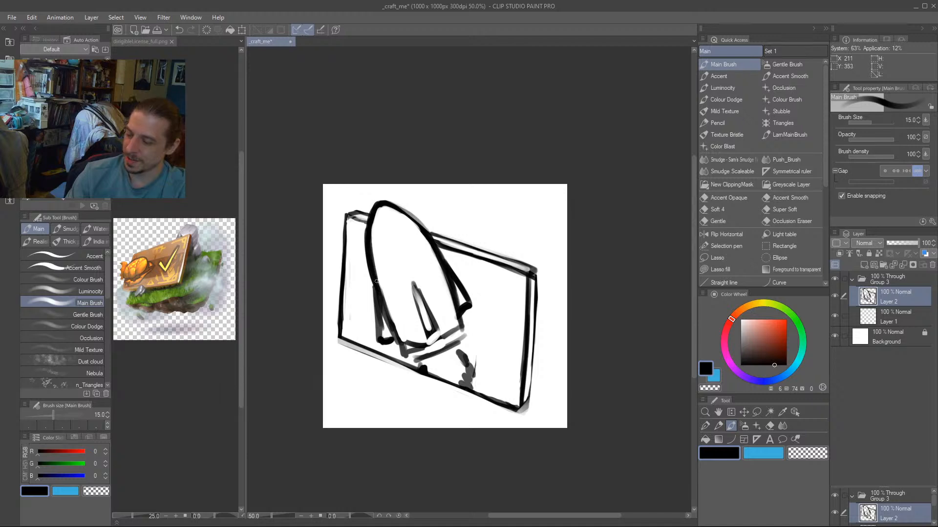
{"action": "mouse_move", "coordinate": [366, 370]}
{"action": "left_mouse_down"}
{"action": "mouse_move", "coordinate": [441, 422]}
{"action": "mouse_move", "coordinate": [459, 453]}
{"action": "left_mouse_up"}
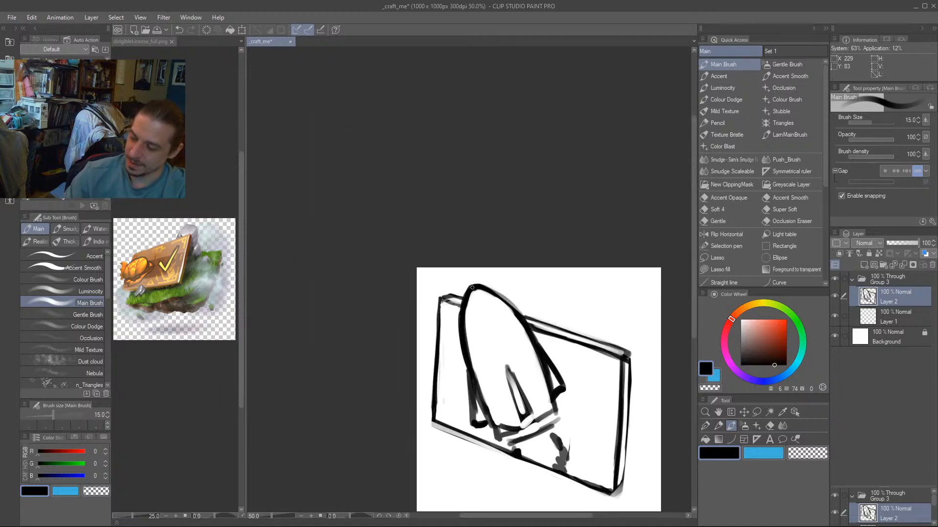
{"action": "left_click_drag", "start_coordinate": [471, 288], "coordinate": [376, 275]}
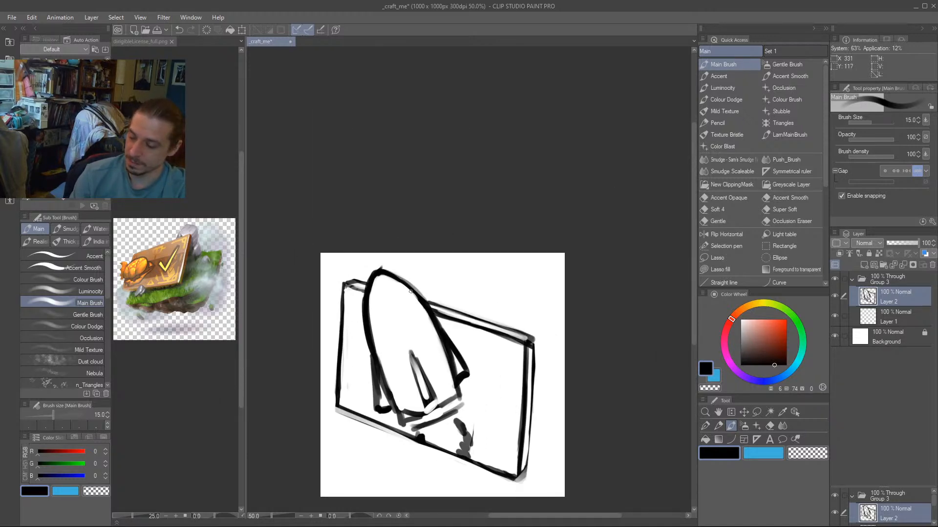
{"action": "key", "text": "c"}
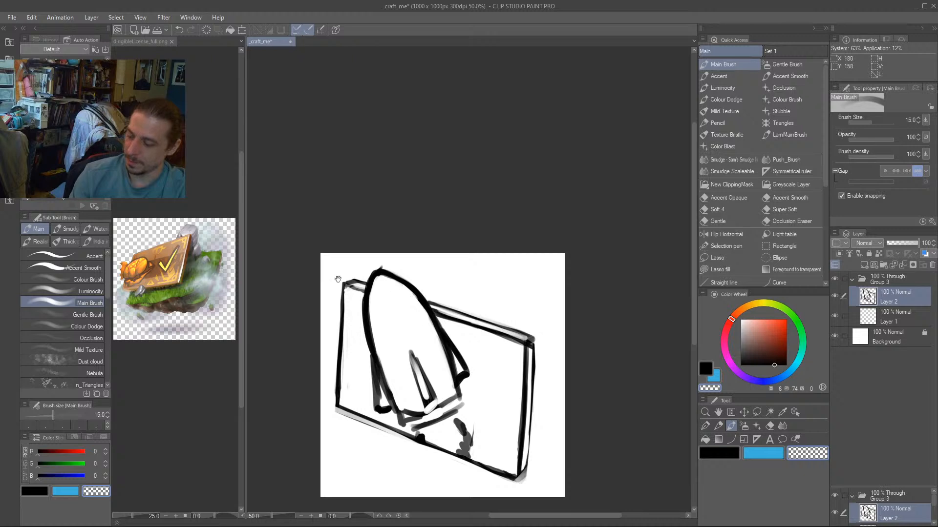
{"action": "left_click_drag", "start_coordinate": [338, 280], "coordinate": [390, 188]}
{"action": "left_click_drag", "start_coordinate": [366, 247], "coordinate": [323, 278]}
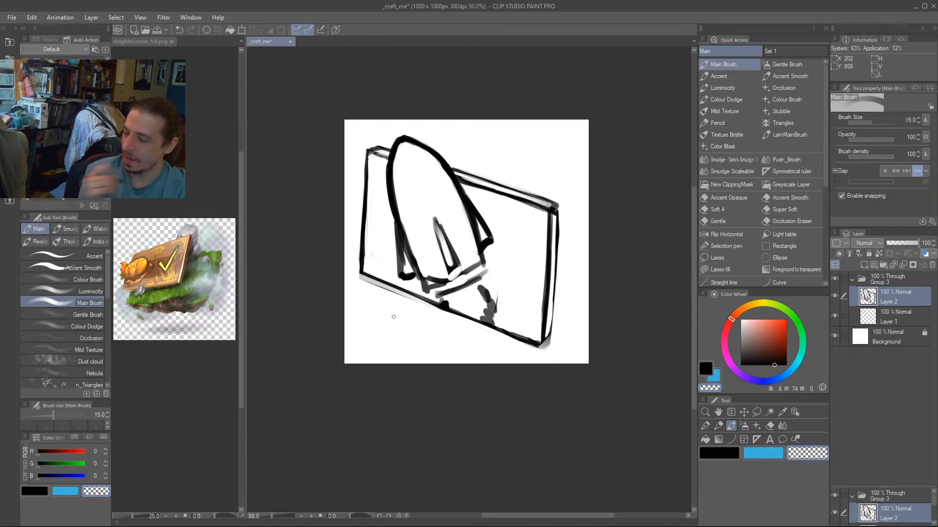
Sketch a light curved exhaust stroke beside the dark mark below the rocket in black at brush size 25.
{"action": "key", "text": "c"}
{"action": "key", "text": "bracketright"}
{"action": "key", "text": "bracketright"}
{"action": "key", "text": "bracketright"}
{"action": "left_click_drag", "start_coordinate": [489, 284], "coordinate": [512, 314]}
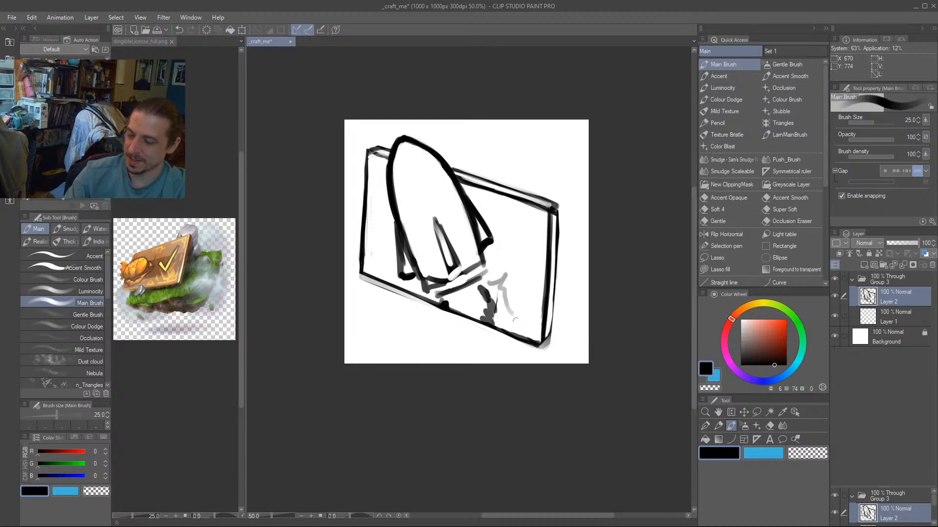
Rework the left part of the board's bottom edge in black and thin it with the transparent colour at brush size 25.
{"action": "mouse_move", "coordinate": [376, 282]}
{"action": "left_mouse_down"}
{"action": "mouse_move", "coordinate": [378, 298]}
{"action": "mouse_move", "coordinate": [423, 310]}
{"action": "left_mouse_up"}
{"action": "left_click_drag", "start_coordinate": [374, 387], "coordinate": [379, 396]}
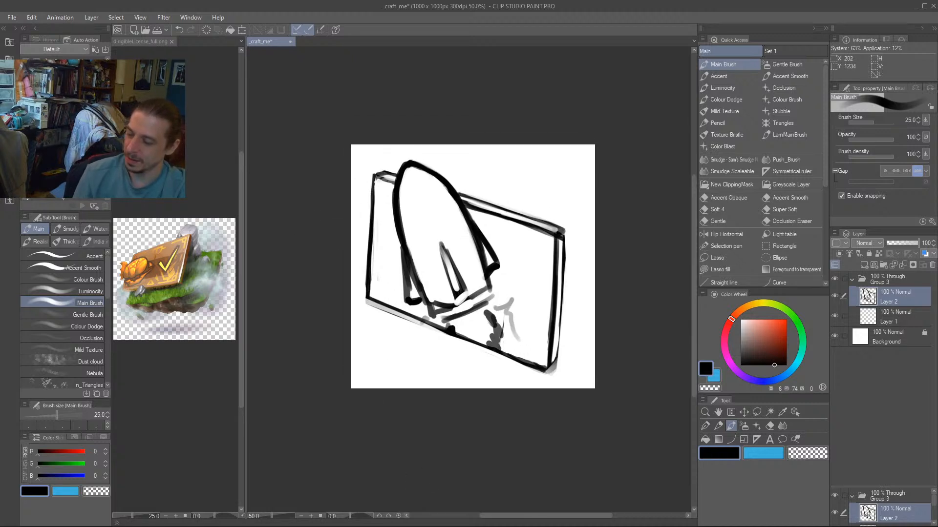
{"action": "key", "text": "c"}
{"action": "left_click_drag", "start_coordinate": [368, 305], "coordinate": [421, 325]}
{"action": "left_click_drag", "start_coordinate": [467, 395], "coordinate": [444, 401]}
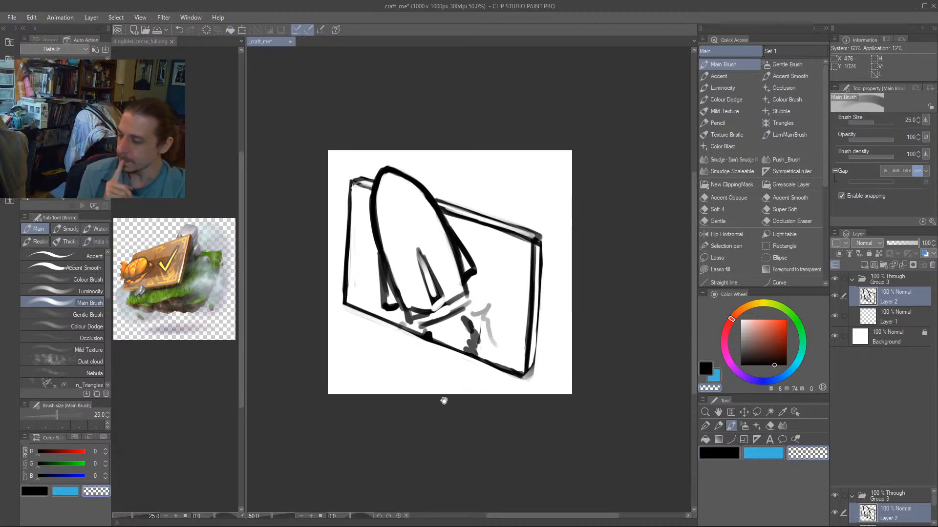
Clean up and redraw the board's upper-right corner with the Main Brush in black at size 17.
{"action": "key", "text": "slash"}
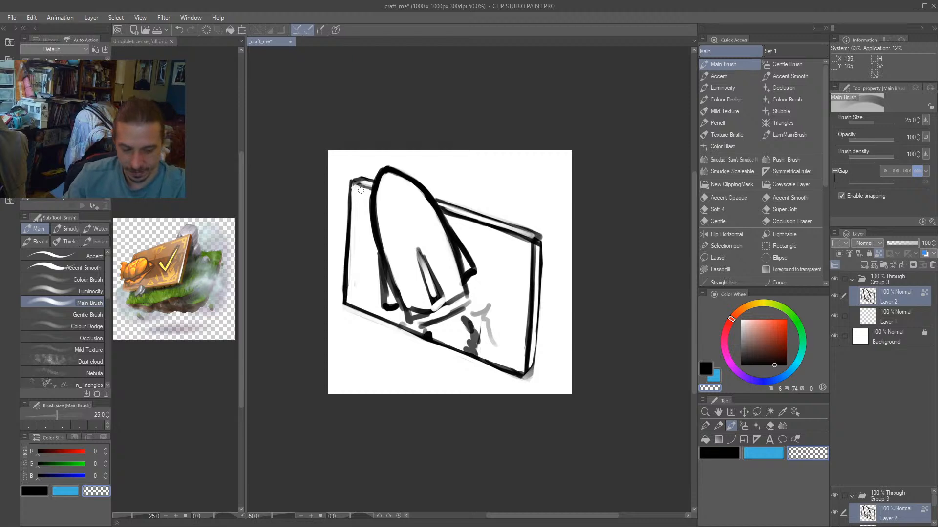
{"action": "key", "text": "m"}
{"action": "left_click_drag", "start_coordinate": [340, 342], "coordinate": [401, 327]}
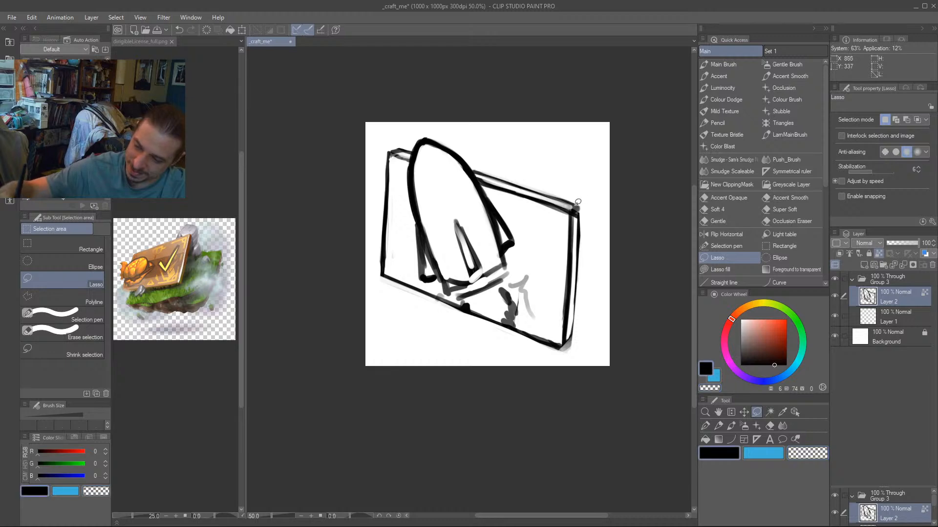
{"action": "key", "text": "b"}
{"action": "key", "text": "bracketleft"}
{"action": "key", "text": "bracketleft"}
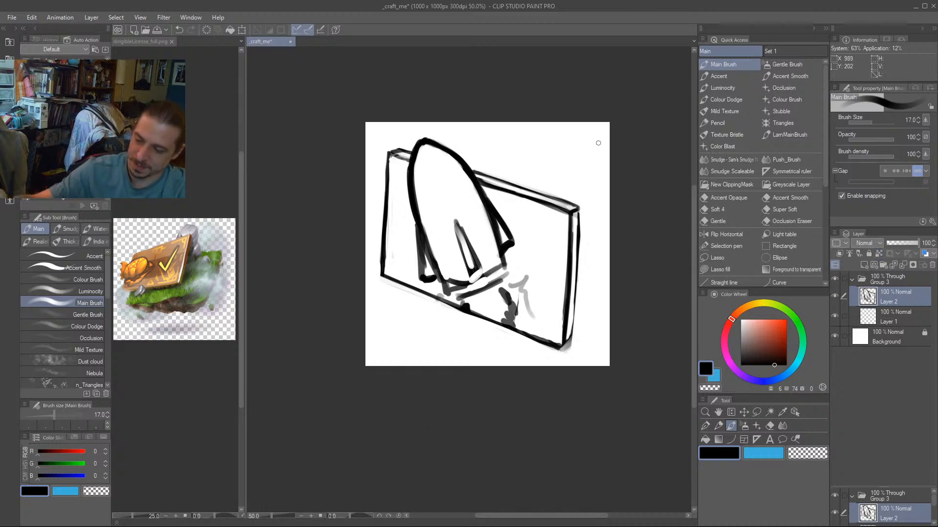
{"action": "left_click_drag", "start_coordinate": [576, 209], "coordinate": [517, 238]}
{"action": "mouse_move", "coordinate": [276, 408]}
{"action": "left_mouse_down"}
{"action": "mouse_move", "coordinate": [260, 388]}
{"action": "mouse_move", "coordinate": [398, 396]}
{"action": "mouse_move", "coordinate": [362, 395]}
{"action": "left_mouse_up"}
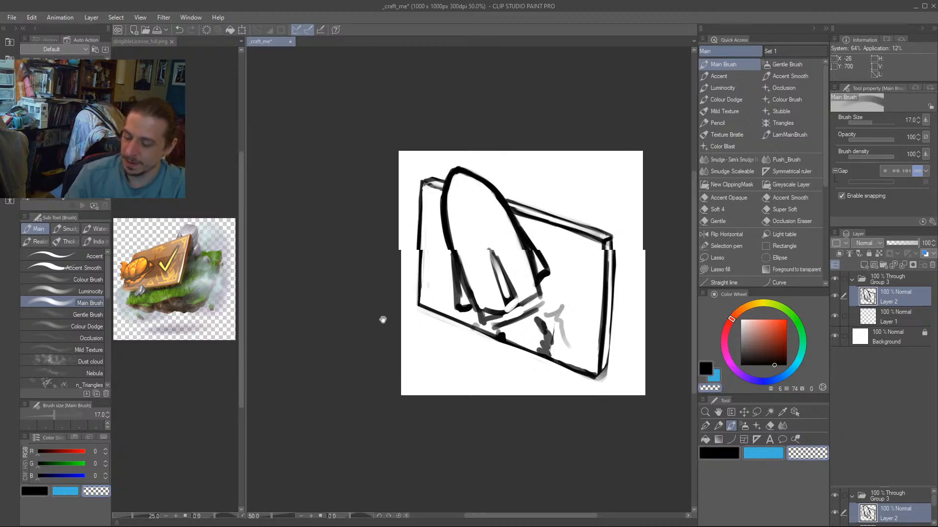
Thin the vertical lines of the board's right side with the transparent colour at brush size 17.
{"action": "scroll", "coordinate": [523, 294], "scroll_direction": "right", "scroll_amount": 3}
{"action": "left_click_drag", "start_coordinate": [535, 246], "coordinate": [527, 364]}
{"action": "left_click_drag", "start_coordinate": [543, 261], "coordinate": [541, 313]}
{"action": "left_click_drag", "start_coordinate": [541, 252], "coordinate": [532, 372]}
Redraw the outer vertical line of the board's right side in black at brush size 17.
{"action": "key", "text": "c"}
{"action": "left_click_drag", "start_coordinate": [540, 240], "coordinate": [533, 330]}
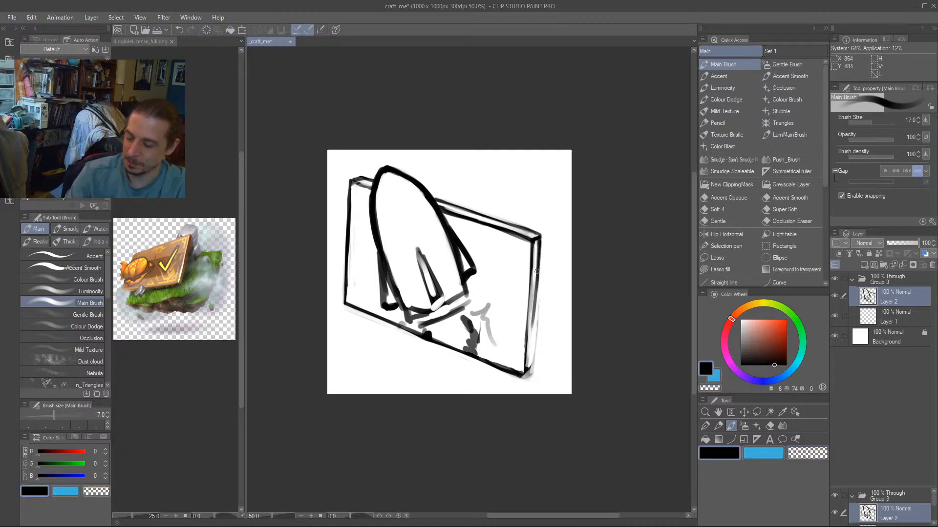
{"action": "left_click_drag", "start_coordinate": [538, 269], "coordinate": [532, 355]}
{"action": "left_click_drag", "start_coordinate": [536, 298], "coordinate": [532, 364]}
{"action": "left_click_drag", "start_coordinate": [534, 319], "coordinate": [532, 364]}
Trim the excess around both vertical lines of the board's right side with the transparent colour.
{"action": "key", "text": "c"}
{"action": "left_click_drag", "start_coordinate": [541, 284], "coordinate": [534, 367]}
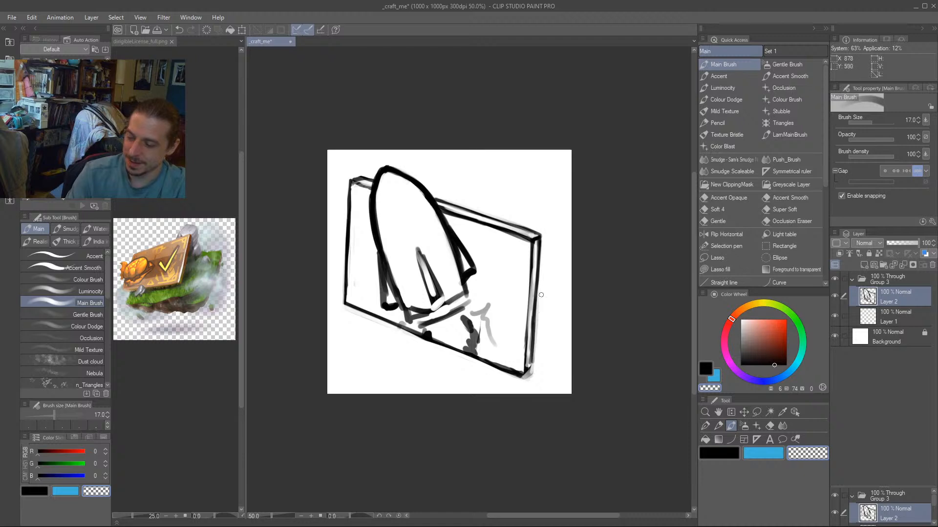
{"action": "left_click_drag", "start_coordinate": [537, 321], "coordinate": [536, 348]}
{"action": "left_click_drag", "start_coordinate": [535, 282], "coordinate": [528, 358]}
{"action": "left_click_drag", "start_coordinate": [532, 298], "coordinate": [526, 368]}
{"action": "left_click_drag", "start_coordinate": [320, 329], "coordinate": [316, 295]}
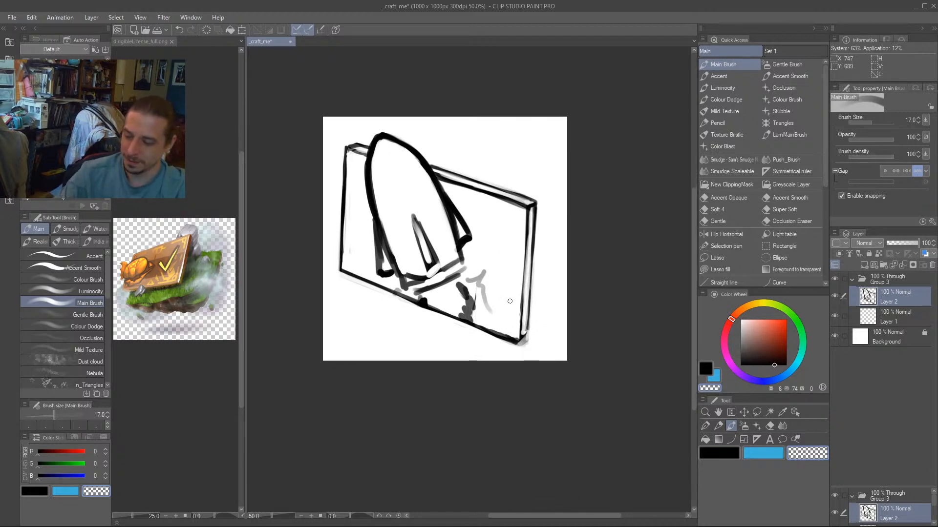
Reinforce the inner vertical line of the board's right side with black strokes at brush size 17.
{"action": "key", "text": "c"}
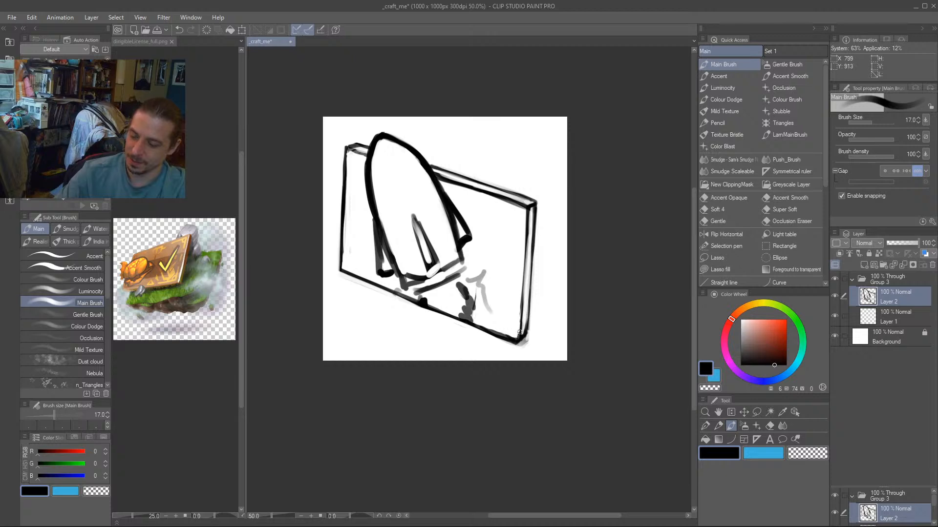
{"action": "left_click_drag", "start_coordinate": [524, 289], "coordinate": [521, 324]}
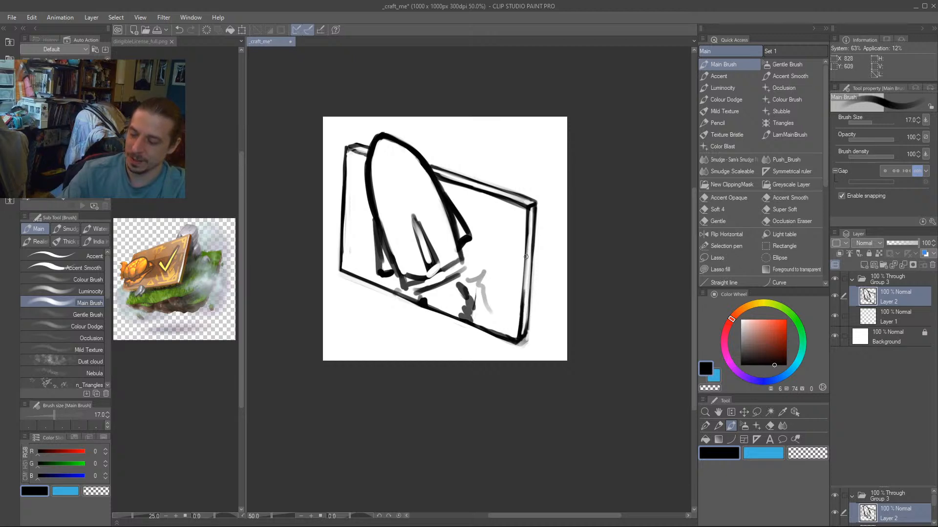
{"action": "left_click_drag", "start_coordinate": [526, 257], "coordinate": [521, 309]}
{"action": "left_click_drag", "start_coordinate": [526, 236], "coordinate": [524, 268]}
{"action": "mouse_move", "coordinate": [292, 284]}
{"action": "left_mouse_down"}
{"action": "mouse_move", "coordinate": [265, 271]}
{"action": "mouse_move", "coordinate": [316, 297]}
{"action": "mouse_move", "coordinate": [316, 289]}
{"action": "left_mouse_up"}
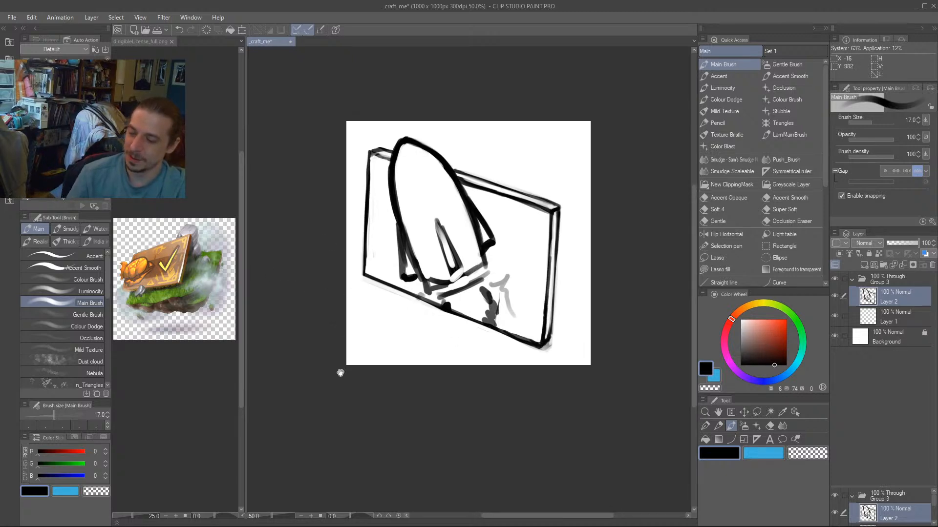
{"action": "left_click_drag", "start_coordinate": [300, 381], "coordinate": [378, 398]}
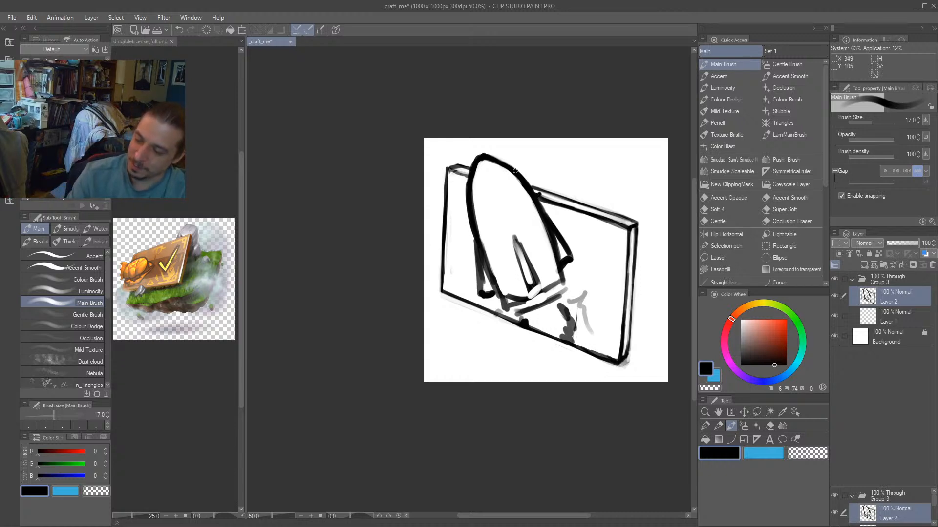
Widen the rocket's upper-right curve in black at brush size 17, and erase its old inner line with the transparent colour at size 12.
{"action": "mouse_move", "coordinate": [483, 155]}
{"action": "left_mouse_down"}
{"action": "mouse_move", "coordinate": [535, 188]}
{"action": "mouse_move", "coordinate": [514, 165]}
{"action": "left_mouse_up"}
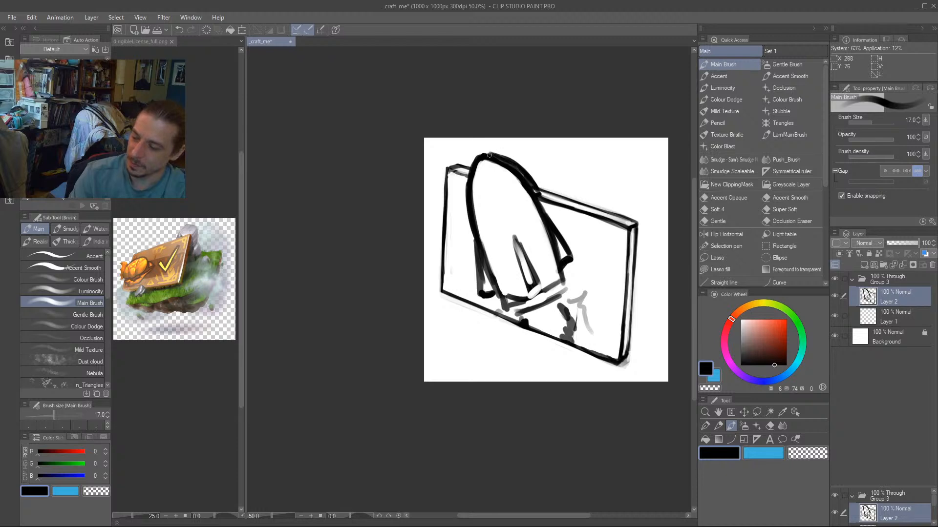
{"action": "scroll", "coordinate": [391, 224], "scroll_direction": "up", "scroll_amount": 2}
{"action": "key", "text": "bracketleft"}
{"action": "key", "text": "bracketleft"}
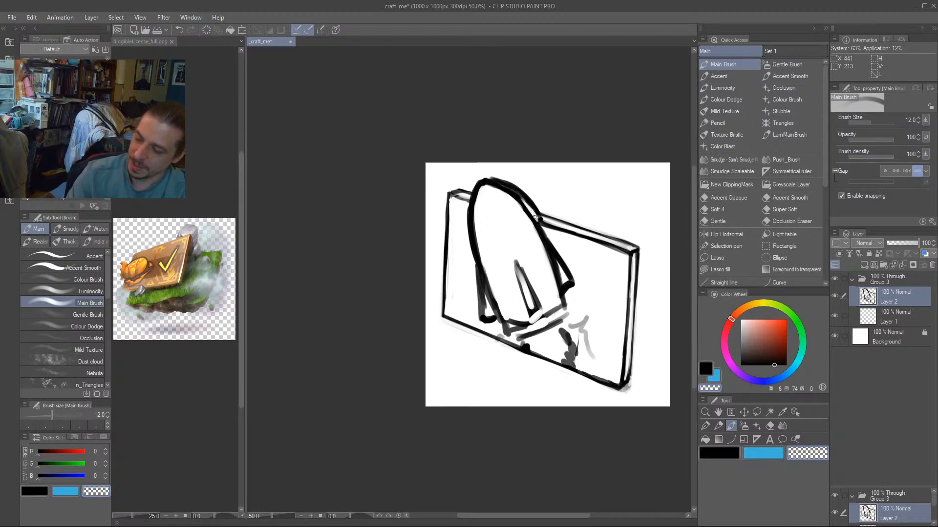
{"action": "left_click_drag", "start_coordinate": [536, 217], "coordinate": [499, 183]}
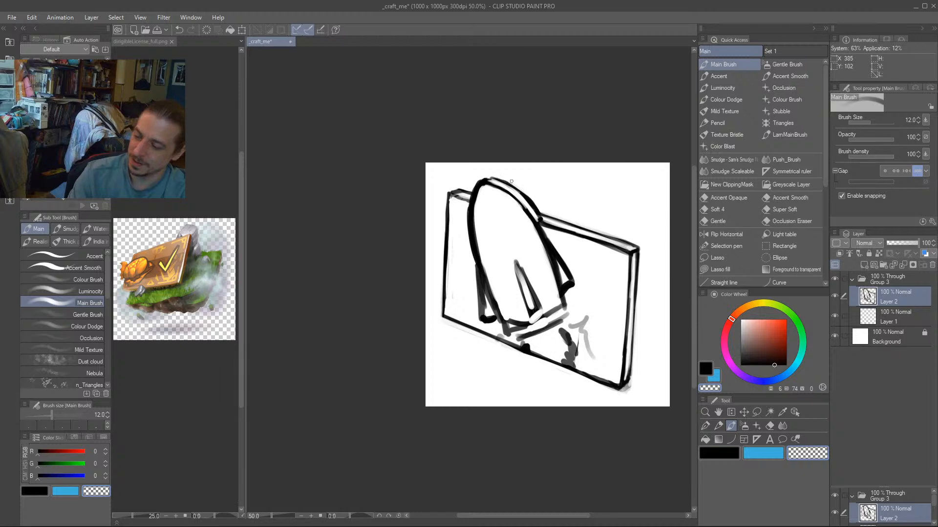
{"action": "mouse_move", "coordinate": [517, 187]}
{"action": "left_mouse_down"}
{"action": "mouse_move", "coordinate": [533, 207]}
{"action": "mouse_move", "coordinate": [505, 181]}
{"action": "mouse_move", "coordinate": [483, 180]}
{"action": "mouse_move", "coordinate": [540, 217]}
{"action": "mouse_move", "coordinate": [491, 178]}
{"action": "mouse_move", "coordinate": [526, 212]}
{"action": "left_mouse_up"}
Redraw the board's top edge beyond the rocket with black strokes at brush size 12.
{"action": "key", "text": "c"}
{"action": "key", "text": "c"}
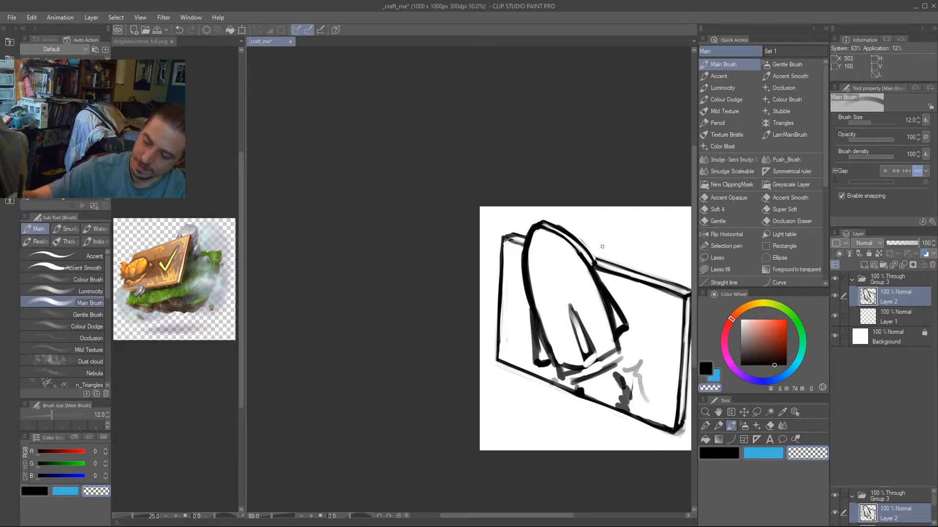
{"action": "left_click_drag", "start_coordinate": [611, 237], "coordinate": [500, 252]}
{"action": "key", "text": "c"}
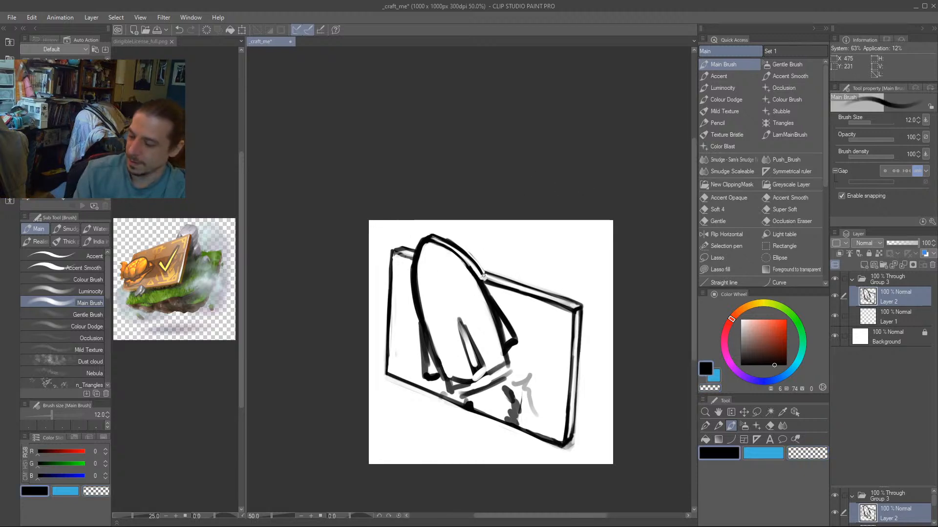
{"action": "mouse_move", "coordinate": [512, 284]}
{"action": "left_mouse_down"}
{"action": "mouse_move", "coordinate": [483, 283]}
{"action": "mouse_move", "coordinate": [565, 308]}
{"action": "mouse_move", "coordinate": [481, 280]}
{"action": "mouse_move", "coordinate": [579, 305]}
{"action": "left_mouse_up"}
{"action": "key", "text": "c"}
{"action": "key", "text": "c"}
{"action": "left_click_drag", "start_coordinate": [482, 279], "coordinate": [571, 308]}
{"action": "left_click_drag", "start_coordinate": [495, 281], "coordinate": [568, 308]}
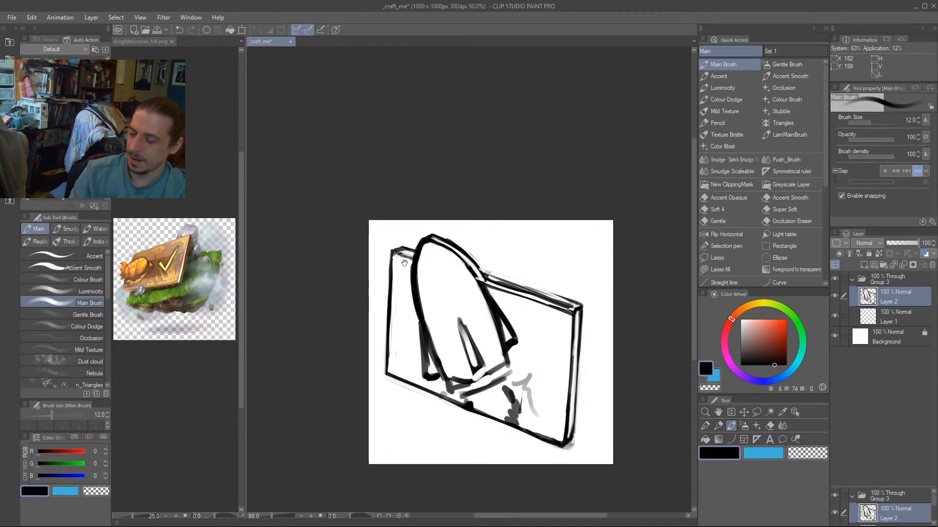
Erase the excess along the board's top edge beyond the rocket with the transparent colour at brush size 25.
{"action": "left_click_drag", "start_coordinate": [404, 263], "coordinate": [432, 186]}
{"action": "key", "text": "c"}
{"action": "key", "text": "]"}
{"action": "key", "text": "]"}
{"action": "key", "text": "]"}
{"action": "key", "text": "]"}
{"action": "left_click_drag", "start_coordinate": [515, 195], "coordinate": [607, 227]}
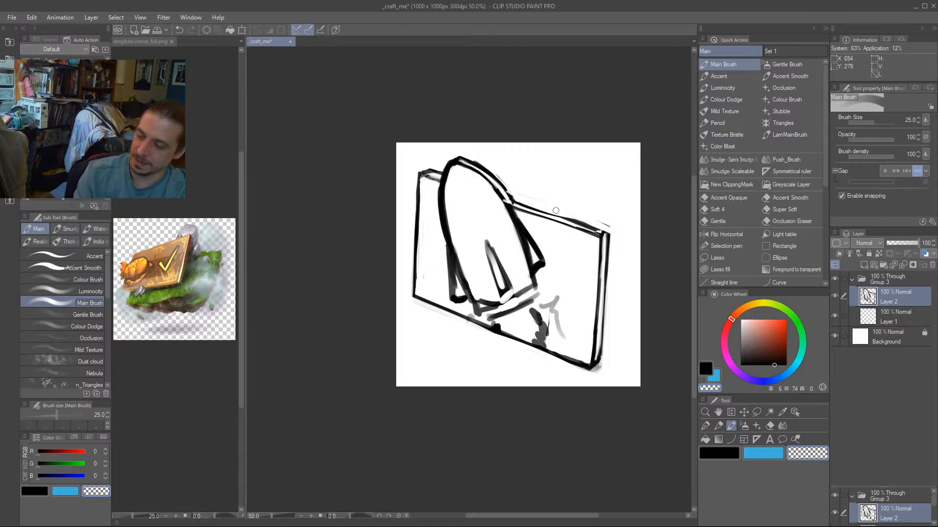
{"action": "left_click_drag", "start_coordinate": [556, 210], "coordinate": [582, 217]}
{"action": "left_click_drag", "start_coordinate": [532, 201], "coordinate": [609, 230]}
{"action": "left_click_drag", "start_coordinate": [461, 231], "coordinate": [398, 243]}
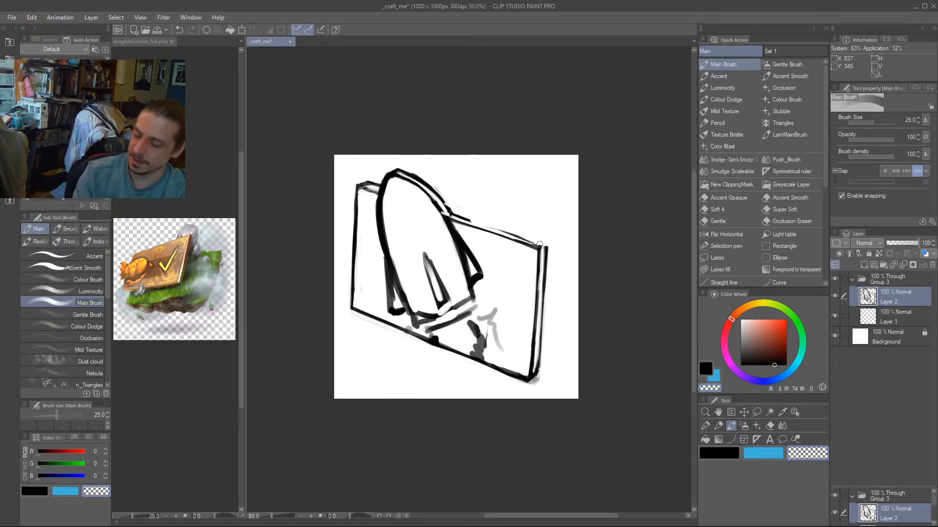
{"action": "mouse_move", "coordinate": [540, 248]}
{"action": "left_mouse_down"}
{"action": "mouse_move", "coordinate": [448, 213]}
{"action": "mouse_move", "coordinate": [528, 241]}
{"action": "left_mouse_up"}
Thicken the board's top edge beyond the rocket in black at brush size 25, and clear its overlap with the rocket using the transparent colour.
{"action": "key", "text": "c"}
{"action": "left_click_drag", "start_coordinate": [463, 221], "coordinate": [540, 251]}
{"action": "left_click_drag", "start_coordinate": [447, 217], "coordinate": [542, 253]}
{"action": "key", "text": "c"}
{"action": "mouse_move", "coordinate": [467, 231]}
{"action": "left_mouse_down"}
{"action": "mouse_move", "coordinate": [514, 245]}
{"action": "mouse_move", "coordinate": [451, 219]}
{"action": "left_mouse_up"}
{"action": "left_click_drag", "start_coordinate": [370, 244], "coordinate": [396, 171]}
{"action": "left_click_drag", "start_coordinate": [435, 423], "coordinate": [460, 444]}
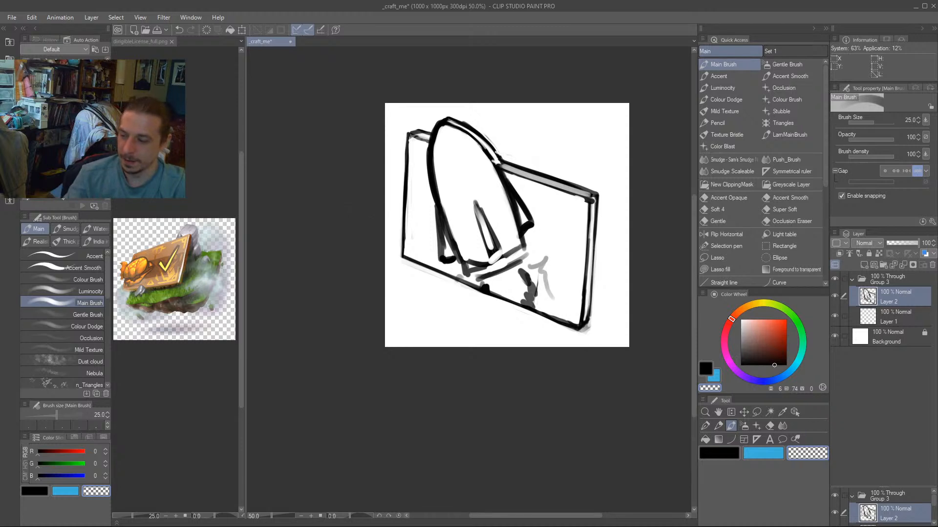
{"action": "left_click_drag", "start_coordinate": [327, 322], "coordinate": [346, 369]}
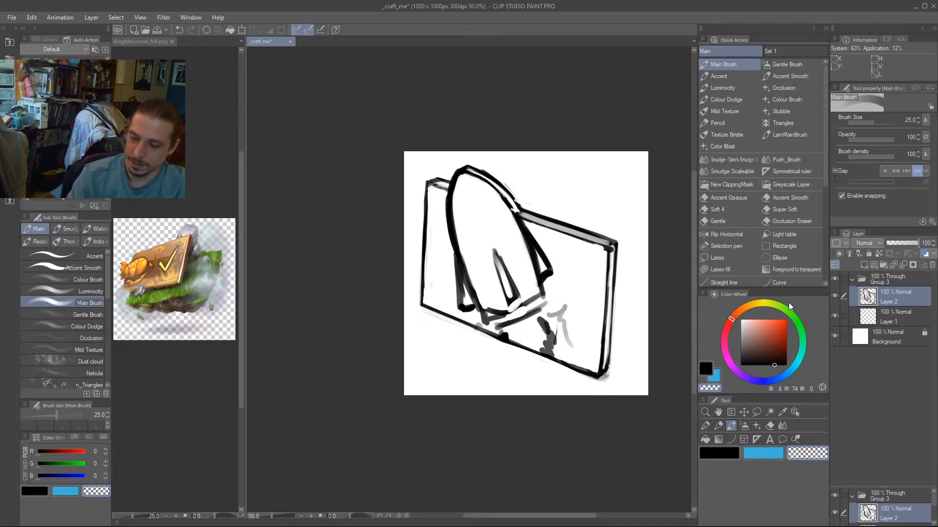
Lasso the rocket together with its exhaust marks and scale the selection down to 89%.
{"action": "left_click", "coordinate": [717, 257]}
{"action": "mouse_move", "coordinate": [558, 300]}
{"action": "left_mouse_down"}
{"action": "mouse_move", "coordinate": [555, 261]}
{"action": "mouse_move", "coordinate": [533, 223]}
{"action": "mouse_move", "coordinate": [461, 152]}
{"action": "left_mouse_up"}
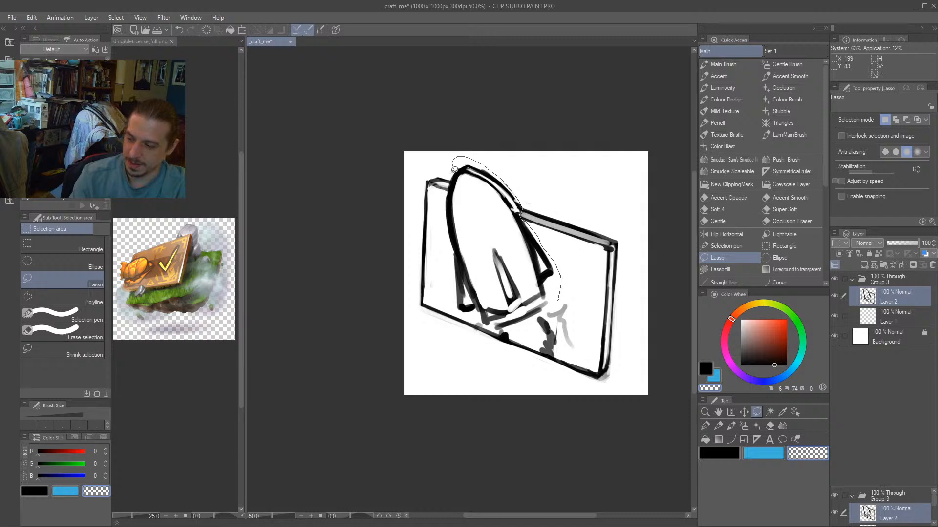
{"action": "mouse_move", "coordinate": [439, 214]}
{"action": "left_mouse_down"}
{"action": "mouse_move", "coordinate": [447, 303]}
{"action": "mouse_move", "coordinate": [562, 359]}
{"action": "mouse_move", "coordinate": [579, 332]}
{"action": "left_mouse_up"}
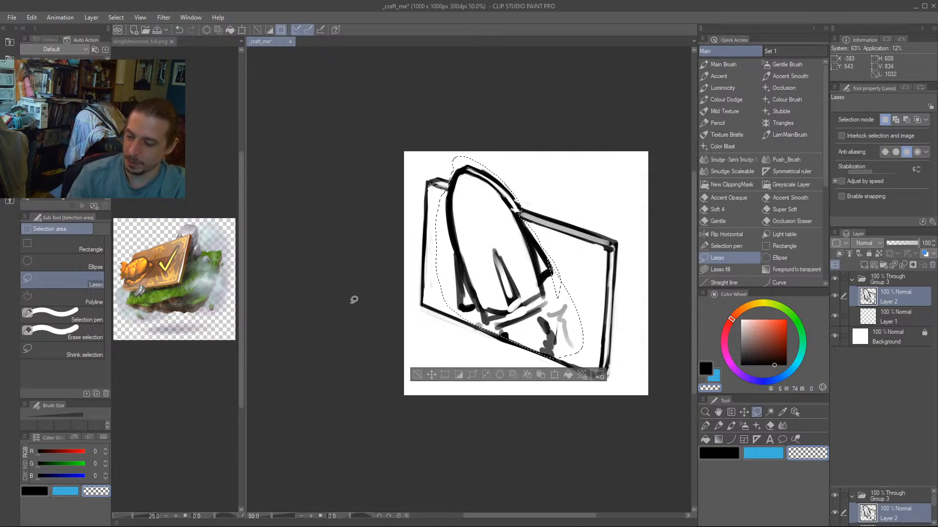
{"action": "scroll", "coordinate": [339, 291], "scroll_direction": "down", "scroll_amount": 2}
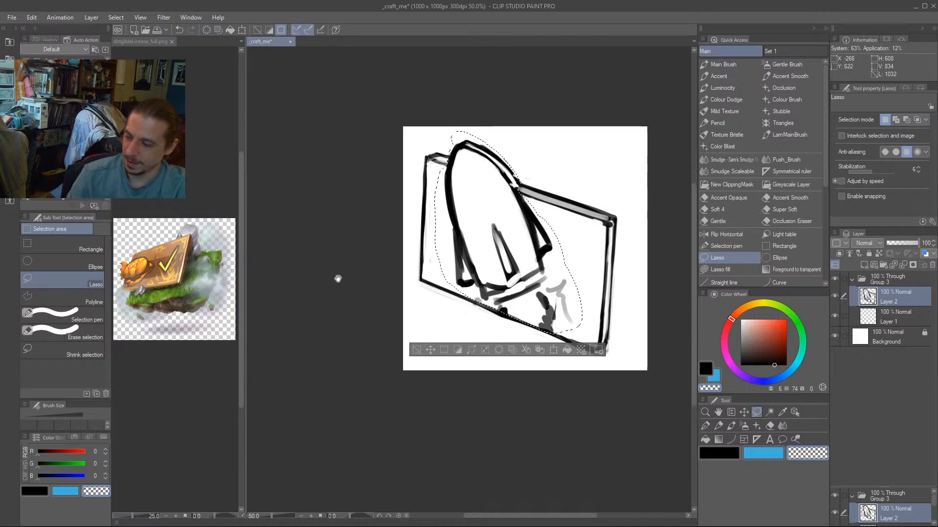
{"action": "key", "text": "ctrl+t"}
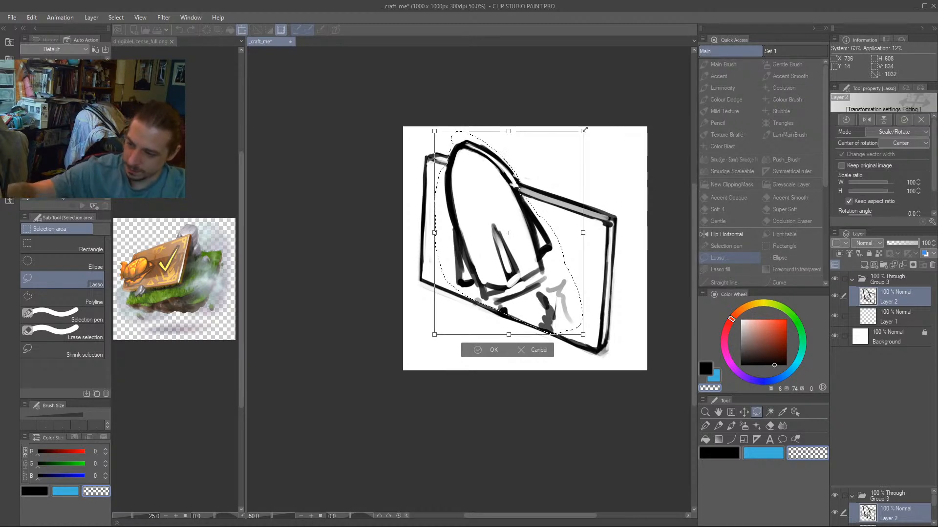
{"action": "left_click_drag", "start_coordinate": [546, 135], "coordinate": [533, 153]}
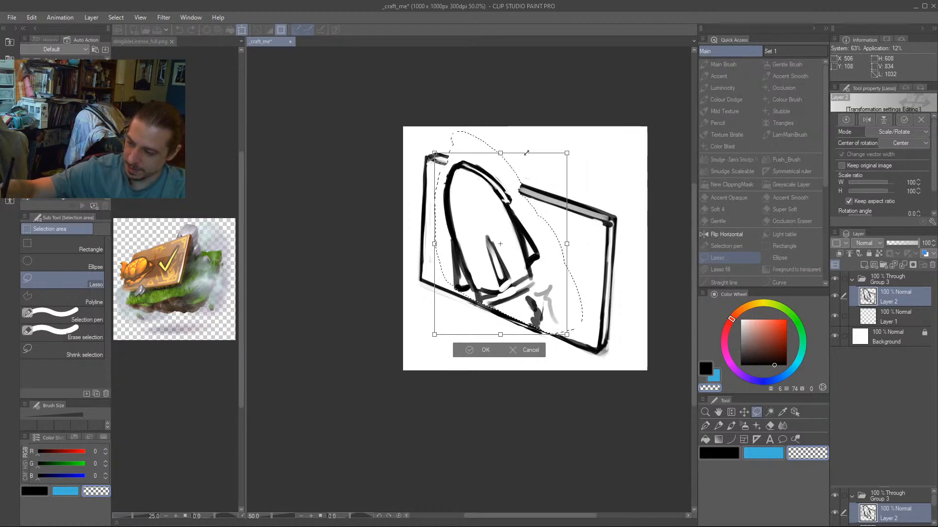
{"action": "left_click_drag", "start_coordinate": [484, 174], "coordinate": [479, 166]}
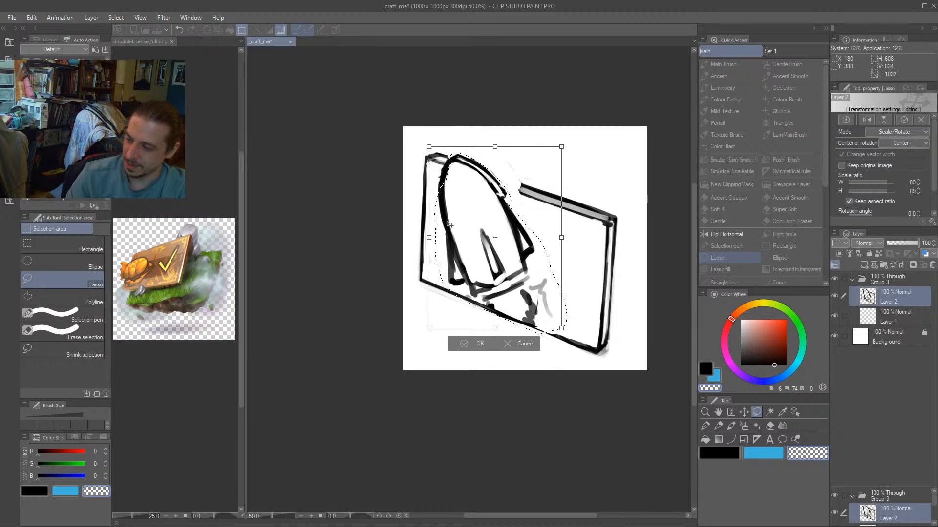
Move the scaled rocket to the board's right half, apply the transformation and deselect.
{"action": "left_click_drag", "start_coordinate": [448, 222], "coordinate": [444, 222]}
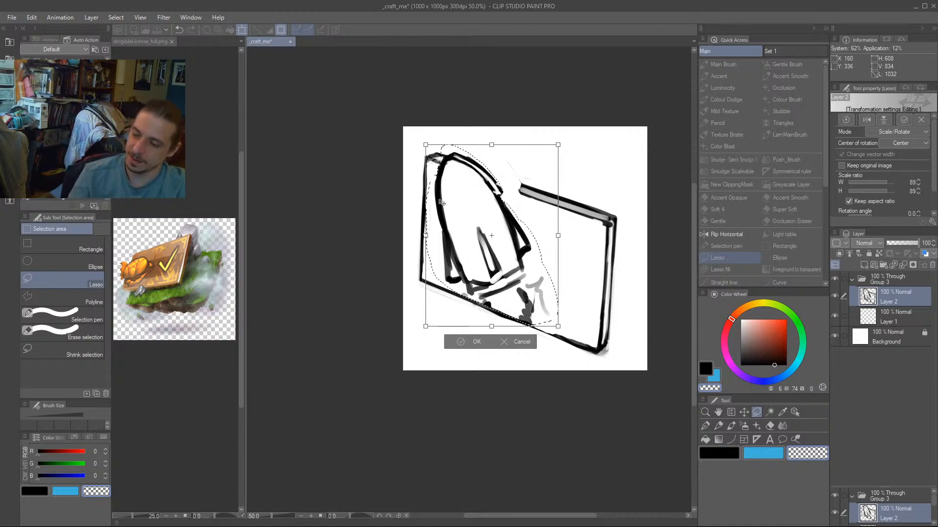
{"action": "left_click_drag", "start_coordinate": [445, 235], "coordinate": [508, 260]}
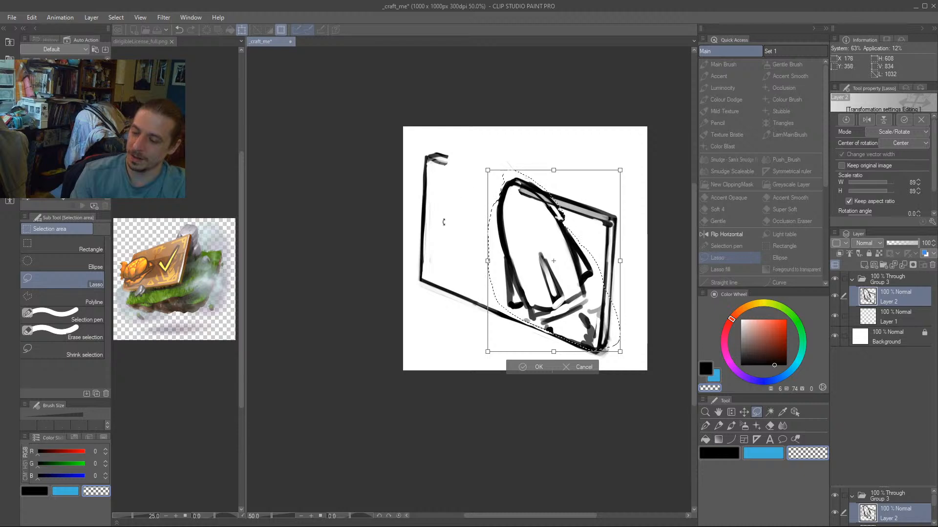
{"action": "left_click_drag", "start_coordinate": [505, 245], "coordinate": [505, 243]}
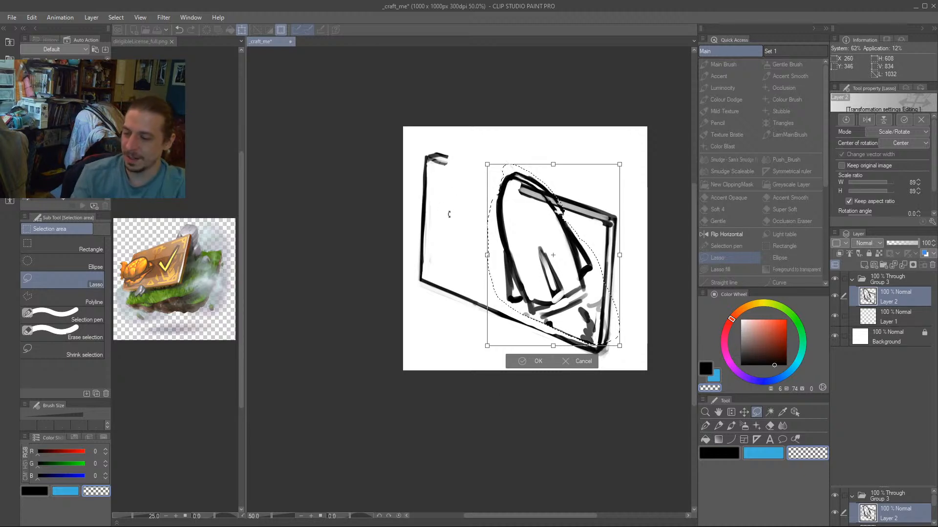
{"action": "key", "text": "Return"}
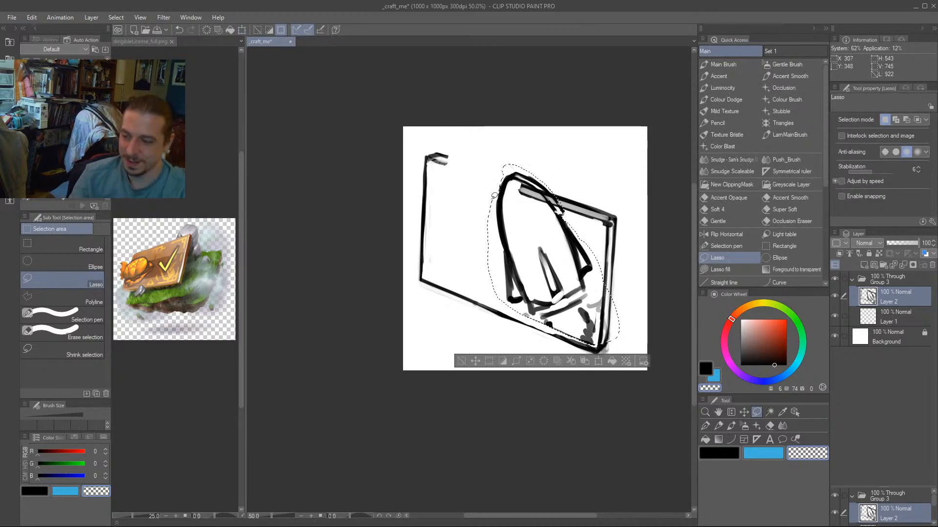
{"action": "key", "text": "ctrl+d"}
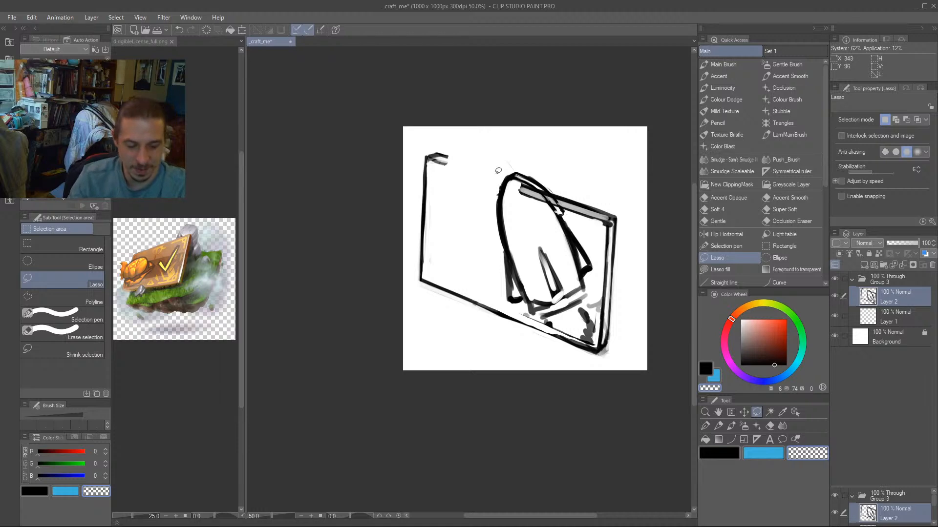
Erase the board edge overlapping the rocket's upper part with the transparent colour at brush sizes 25, 17 and 12.
{"action": "key", "text": "b"}
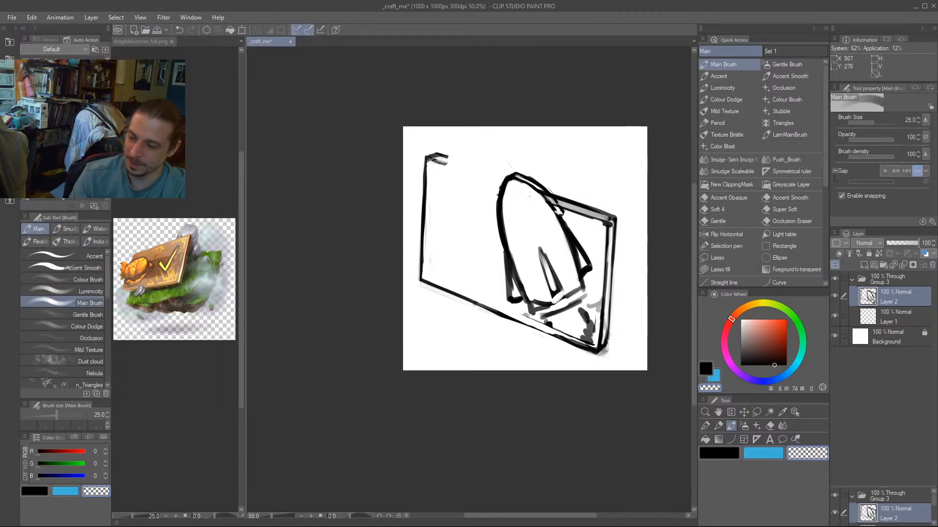
{"action": "key", "text": "bracketleft"}
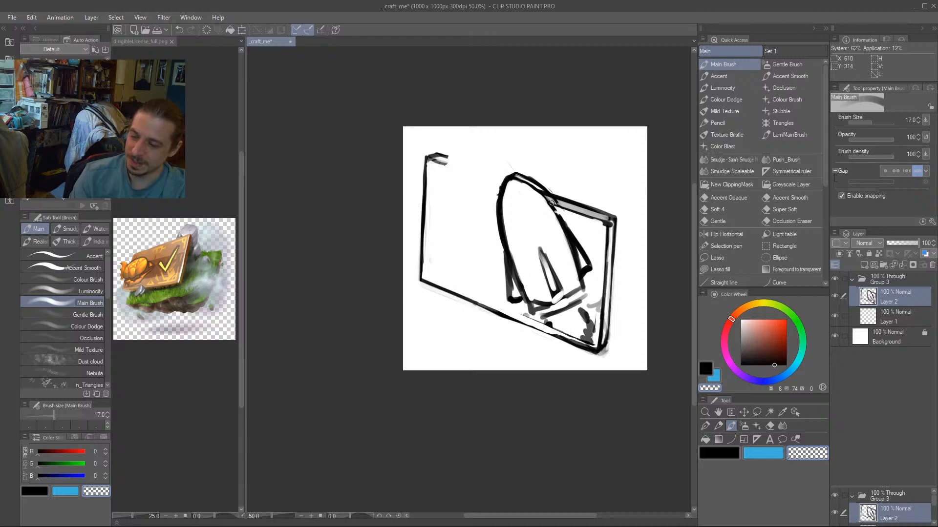
{"action": "key", "text": "bracketleft"}
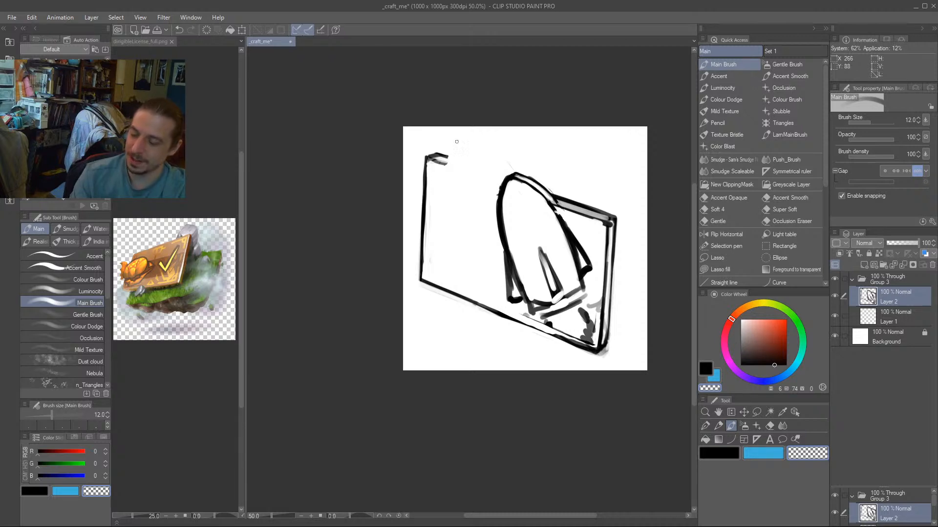
Draw the missing double top edge between the board's left corner and the rocket in black at brush sizes 12 and 17.
{"action": "mouse_move", "coordinate": [456, 142]}
{"action": "left_mouse_down"}
{"action": "mouse_move", "coordinate": [442, 171]}
{"action": "mouse_move", "coordinate": [449, 201]}
{"action": "mouse_move", "coordinate": [481, 213]}
{"action": "left_mouse_up"}
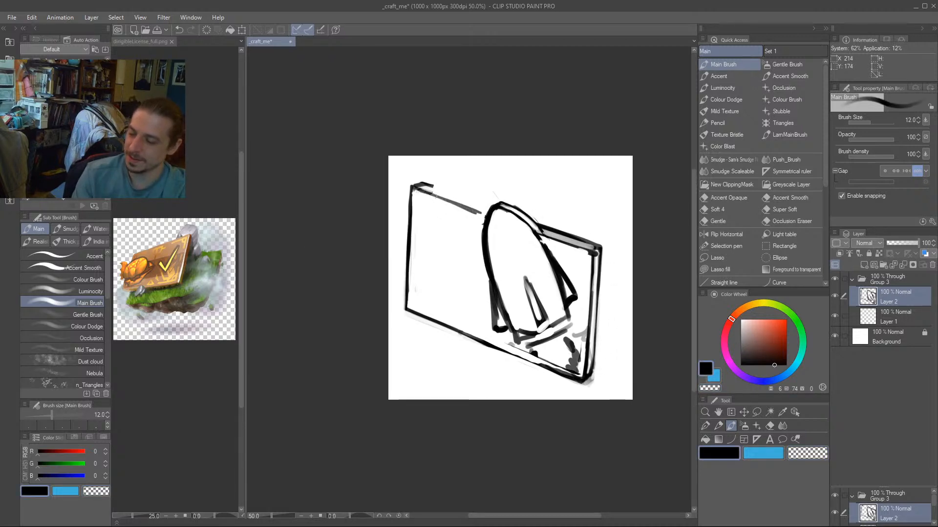
{"action": "left_click_drag", "start_coordinate": [432, 185], "coordinate": [487, 209]}
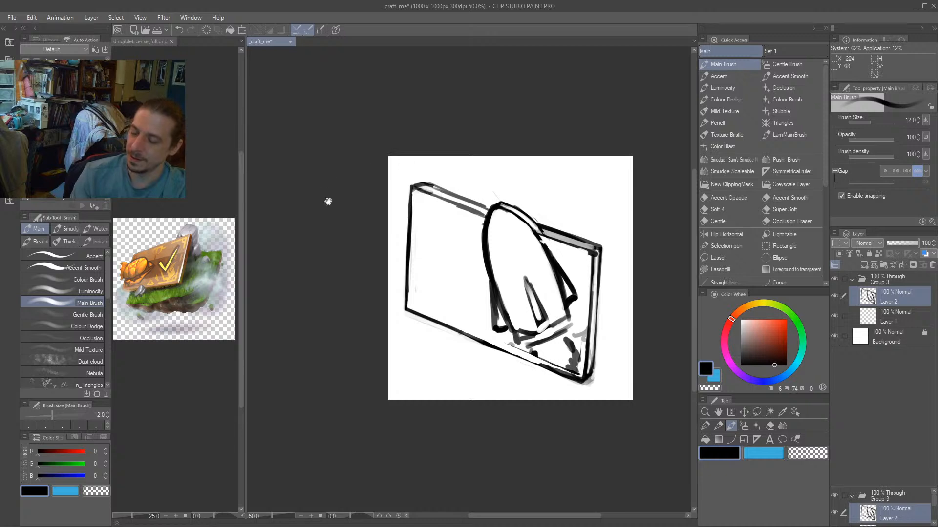
{"action": "left_click_drag", "start_coordinate": [329, 201], "coordinate": [297, 192]}
{"action": "key", "text": "bracketright"}
{"action": "key", "text": "bracketright"}
{"action": "mouse_move", "coordinate": [438, 192]}
{"action": "left_mouse_down"}
{"action": "mouse_move", "coordinate": [459, 199]}
{"action": "mouse_move", "coordinate": [452, 194]}
{"action": "left_mouse_up"}
{"action": "mouse_move", "coordinate": [361, 227]}
{"action": "left_mouse_down"}
{"action": "mouse_move", "coordinate": [479, 282]}
{"action": "mouse_move", "coordinate": [383, 239]}
{"action": "mouse_move", "coordinate": [389, 211]}
{"action": "mouse_move", "coordinate": [361, 189]}
{"action": "left_mouse_up"}
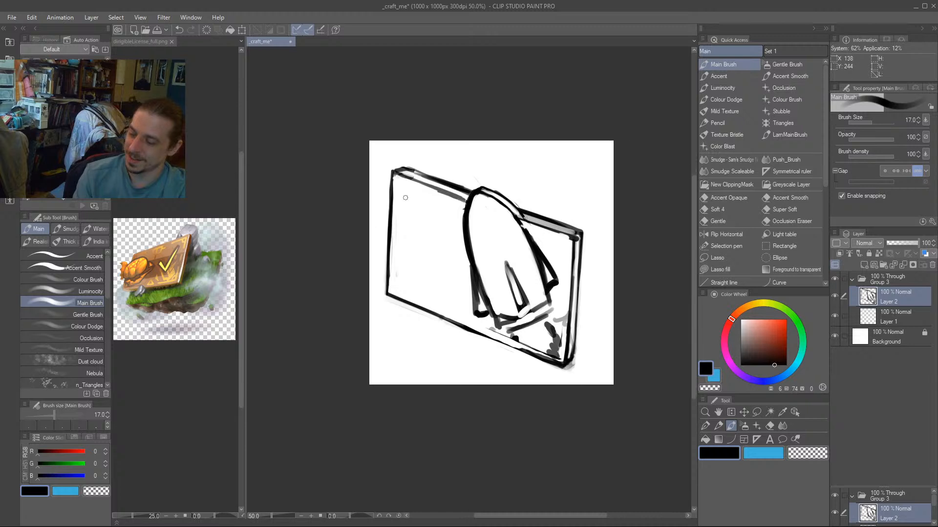
Draw a slanted picture frame on the board's left half in black, and thin its lines with the transparent colour at brush sizes 30 and 50.
{"action": "key", "text": "bracketright"}
{"action": "key", "text": "bracketright"}
{"action": "mouse_move", "coordinate": [454, 215]}
{"action": "left_mouse_down"}
{"action": "mouse_move", "coordinate": [404, 190]}
{"action": "mouse_move", "coordinate": [401, 249]}
{"action": "mouse_move", "coordinate": [453, 269]}
{"action": "mouse_move", "coordinate": [464, 218]}
{"action": "mouse_move", "coordinate": [432, 200]}
{"action": "mouse_move", "coordinate": [449, 210]}
{"action": "left_mouse_up"}
{"action": "key", "text": "]"}
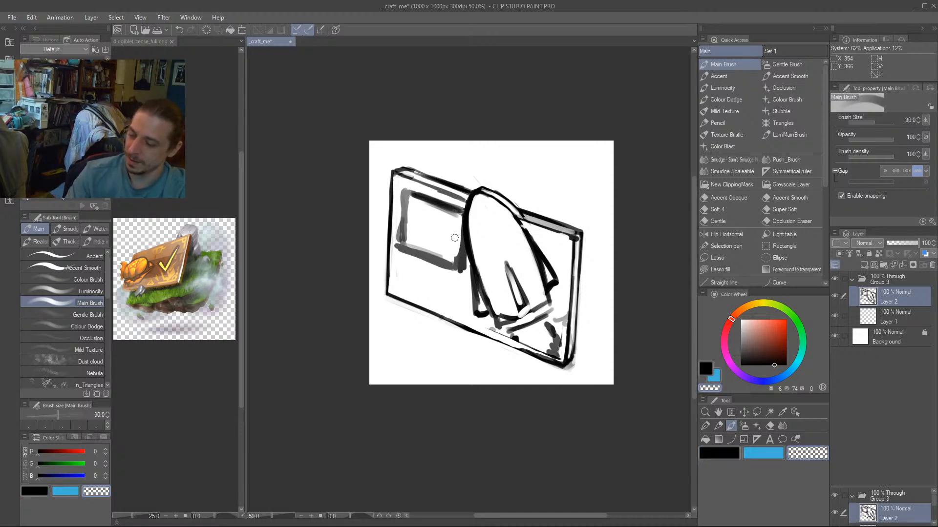
{"action": "key", "text": "]"}
{"action": "key", "text": "]"}
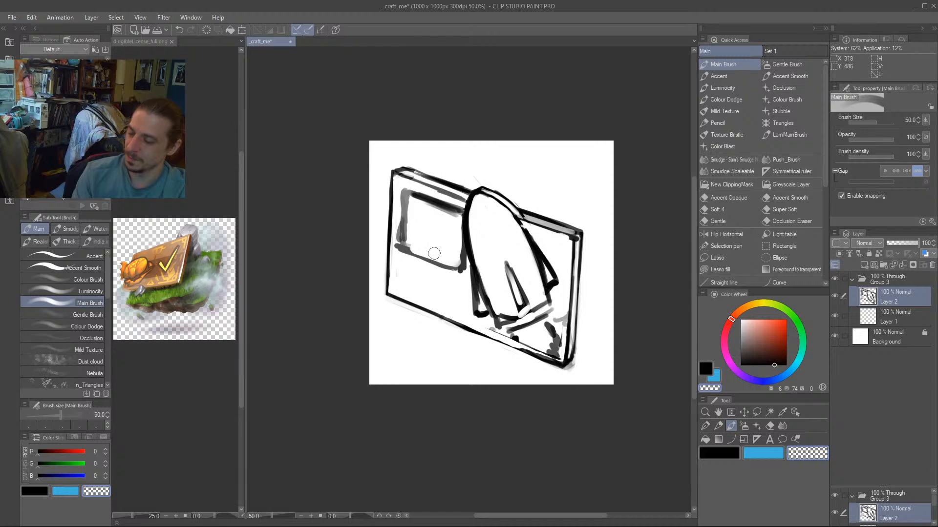
{"action": "mouse_move", "coordinate": [400, 190]}
{"action": "left_mouse_down"}
{"action": "mouse_move", "coordinate": [396, 255]}
{"action": "mouse_move", "coordinate": [450, 205]}
{"action": "left_mouse_up"}
{"action": "mouse_move", "coordinate": [383, 291]}
{"action": "left_mouse_down"}
{"action": "mouse_move", "coordinate": [376, 261]}
{"action": "mouse_move", "coordinate": [428, 248]}
{"action": "mouse_move", "coordinate": [420, 253]}
{"action": "mouse_move", "coordinate": [459, 262]}
{"action": "left_mouse_up"}
Scribble two rows of placeholder text below the picture frame in black at brush size 30.
{"action": "key", "text": "bracketleft"}
{"action": "key", "text": "bracketleft"}
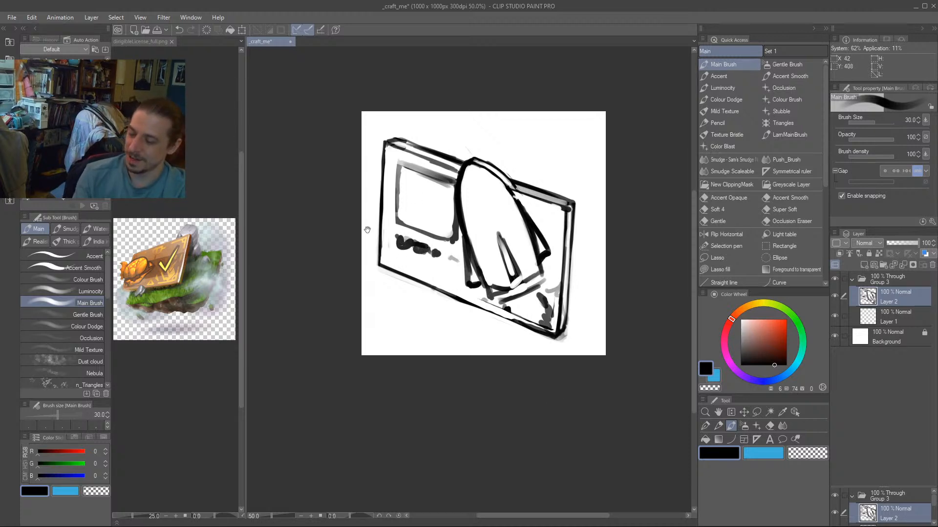
{"action": "left_click_drag", "start_coordinate": [364, 294], "coordinate": [383, 342]}
{"action": "mouse_move", "coordinate": [365, 310]}
{"action": "left_mouse_down"}
{"action": "mouse_move", "coordinate": [343, 268]}
{"action": "mouse_move", "coordinate": [354, 301]}
{"action": "left_mouse_up"}
{"action": "key", "text": "bracketleft"}
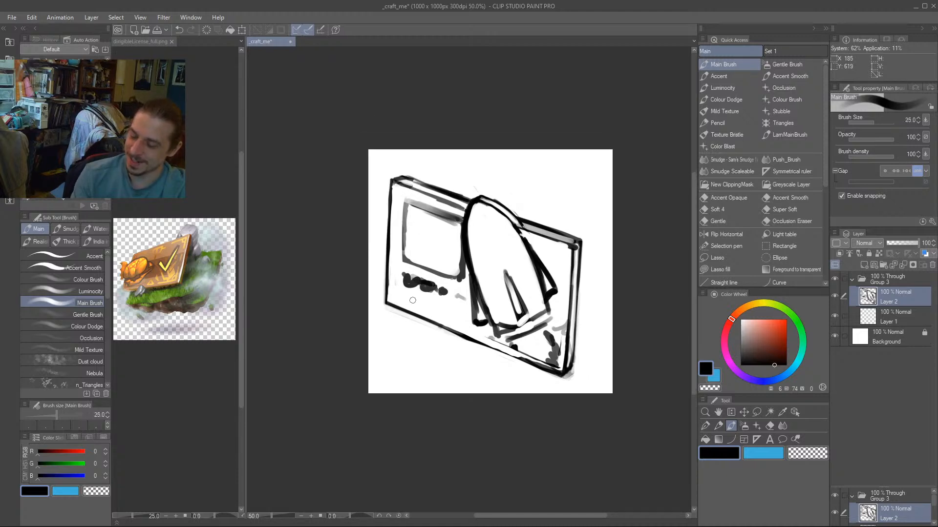
{"action": "key", "text": "bracketright"}
{"action": "left_click_drag", "start_coordinate": [407, 297], "coordinate": [452, 314]}
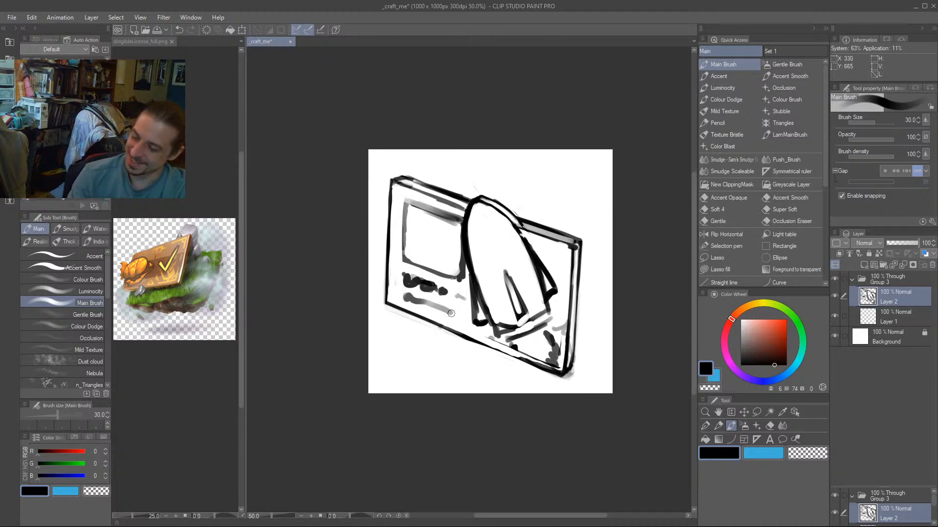
Paint a dark head-and-shoulders silhouette inside the picture frame, and trim it with the transparent colour at brush size 25.
{"action": "left_click_drag", "start_coordinate": [370, 188], "coordinate": [345, 203]}
{"action": "key", "text": "bracketright"}
{"action": "key", "text": "bracketright"}
{"action": "key", "text": "bracketright"}
{"action": "mouse_move", "coordinate": [426, 290]}
{"action": "left_mouse_down"}
{"action": "mouse_move", "coordinate": [391, 271]}
{"action": "mouse_move", "coordinate": [417, 282]}
{"action": "mouse_move", "coordinate": [394, 278]}
{"action": "mouse_move", "coordinate": [416, 262]}
{"action": "mouse_move", "coordinate": [402, 243]}
{"action": "mouse_move", "coordinate": [408, 256]}
{"action": "mouse_move", "coordinate": [412, 243]}
{"action": "mouse_move", "coordinate": [398, 257]}
{"action": "mouse_move", "coordinate": [397, 282]}
{"action": "mouse_move", "coordinate": [398, 265]}
{"action": "mouse_move", "coordinate": [419, 257]}
{"action": "mouse_move", "coordinate": [429, 268]}
{"action": "mouse_move", "coordinate": [418, 298]}
{"action": "mouse_move", "coordinate": [433, 309]}
{"action": "left_mouse_up"}
{"action": "key", "text": "c"}
{"action": "key", "text": "bracketleft"}
{"action": "key", "text": "bracketleft"}
{"action": "key", "text": "bracketleft"}
{"action": "key", "text": "bracketleft"}
{"action": "left_click_drag", "start_coordinate": [394, 284], "coordinate": [389, 292]}
{"action": "left_click_drag", "start_coordinate": [336, 273], "coordinate": [312, 279]}
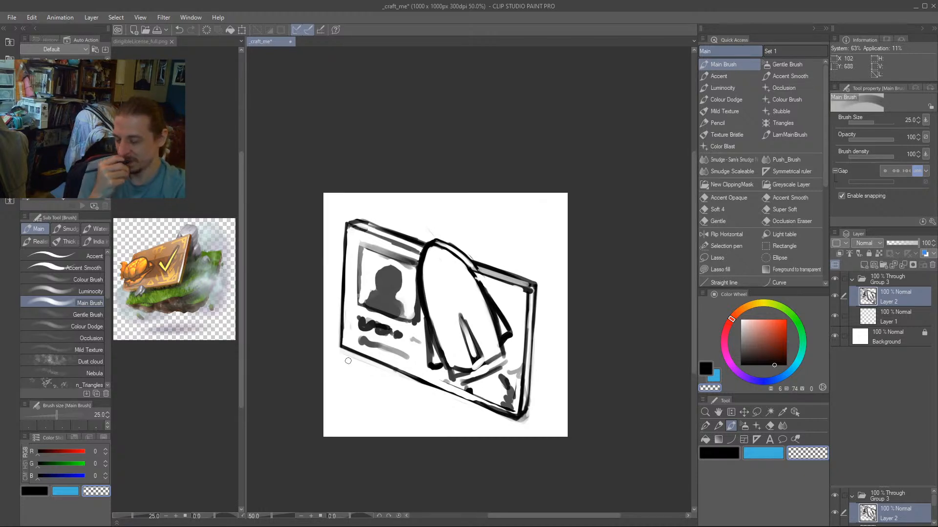
Erase the rocket's upper-right outline with the transparent colour at brush size 20 and redraw it in black at size 17.
{"action": "key", "text": "bracketleft"}
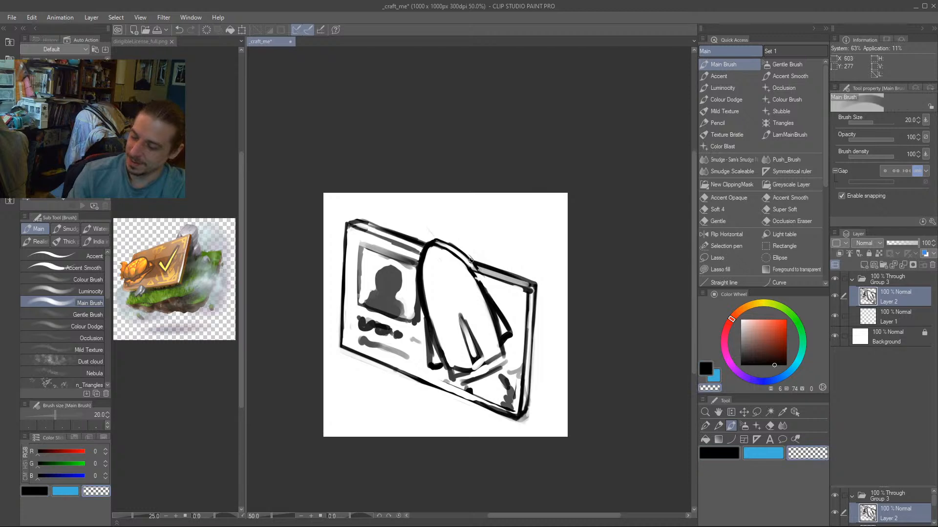
{"action": "key", "text": "bracketleft"}
{"action": "key", "text": "bracketleft"}
{"action": "key", "text": "bracketleft"}
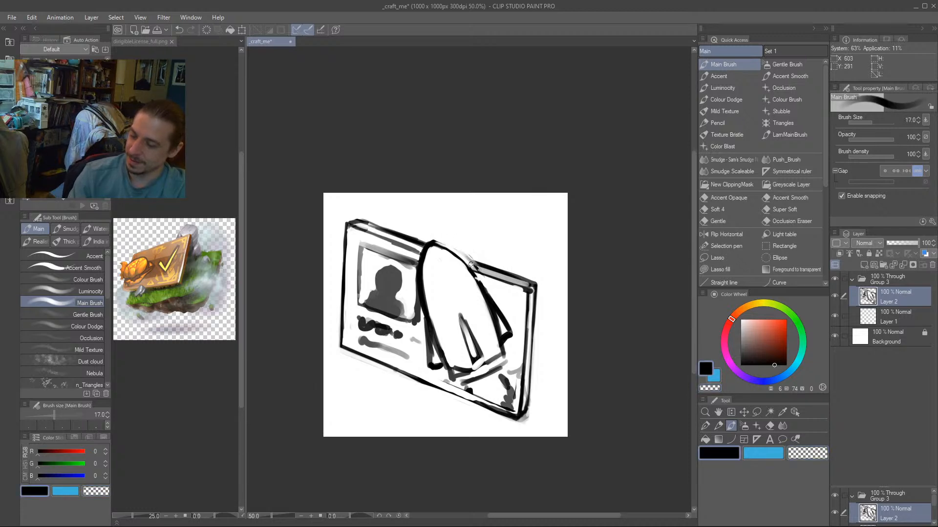
{"action": "mouse_move", "coordinate": [471, 267]}
{"action": "left_mouse_down"}
{"action": "mouse_move", "coordinate": [435, 241]}
{"action": "mouse_move", "coordinate": [475, 264]}
{"action": "mouse_move", "coordinate": [438, 242]}
{"action": "mouse_move", "coordinate": [463, 257]}
{"action": "left_mouse_up"}
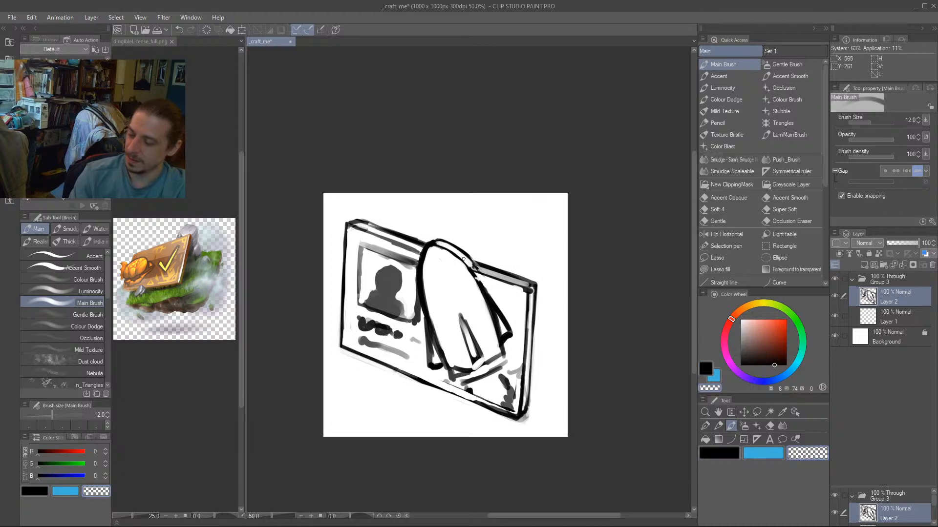
Reinforce the board's outer right edge below the top corner in black at brush size 12.
{"action": "mouse_move", "coordinate": [304, 261]}
{"action": "left_mouse_down"}
{"action": "mouse_move", "coordinate": [307, 225]}
{"action": "mouse_move", "coordinate": [360, 270]}
{"action": "left_mouse_up"}
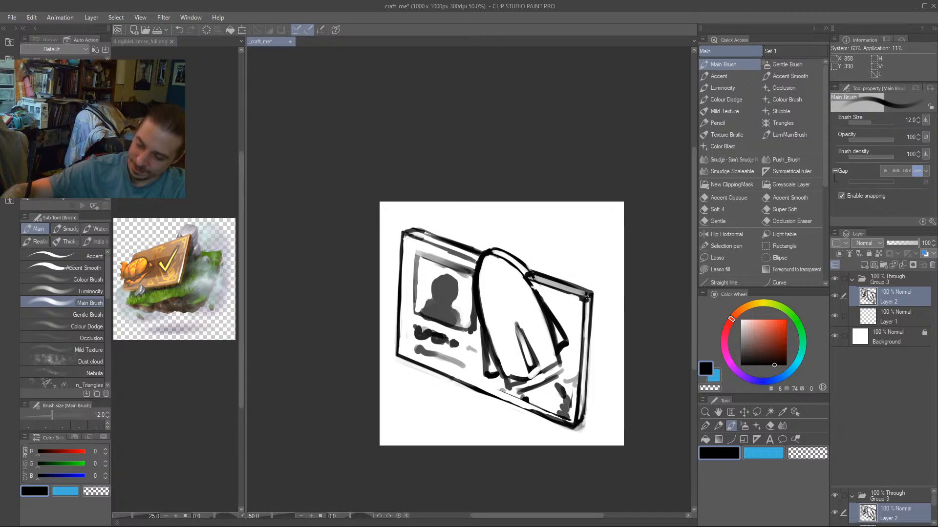
{"action": "mouse_move", "coordinate": [587, 297]}
{"action": "left_mouse_down"}
{"action": "mouse_move", "coordinate": [564, 287]}
{"action": "mouse_move", "coordinate": [584, 345]}
{"action": "left_mouse_up"}
{"action": "key", "text": "c"}
{"action": "left_click_drag", "start_coordinate": [454, 298], "coordinate": [350, 283]}
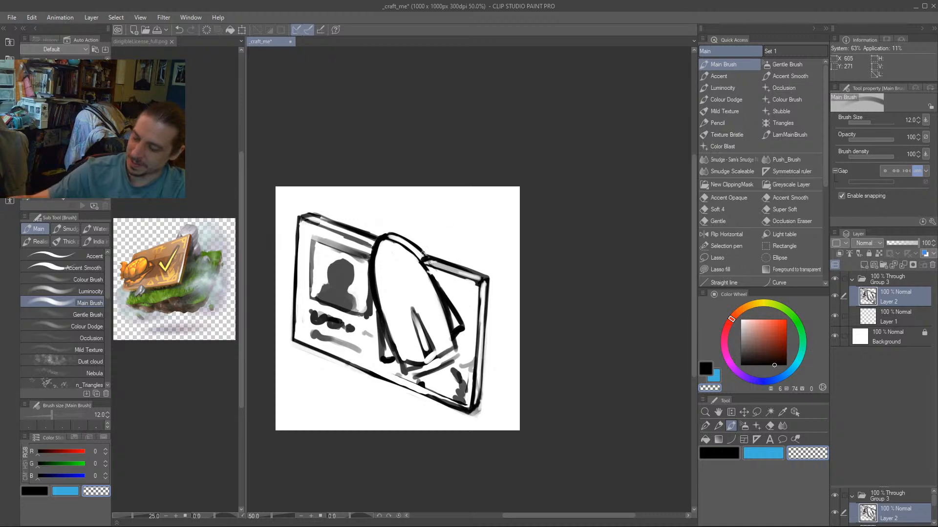
Redraw the picture frame's bottom and right edges in black at brush size 12, and trim them with the transparent colour.
{"action": "mouse_move", "coordinate": [337, 306]}
{"action": "left_mouse_down"}
{"action": "mouse_move", "coordinate": [355, 327]}
{"action": "mouse_move", "coordinate": [392, 310]}
{"action": "left_mouse_up"}
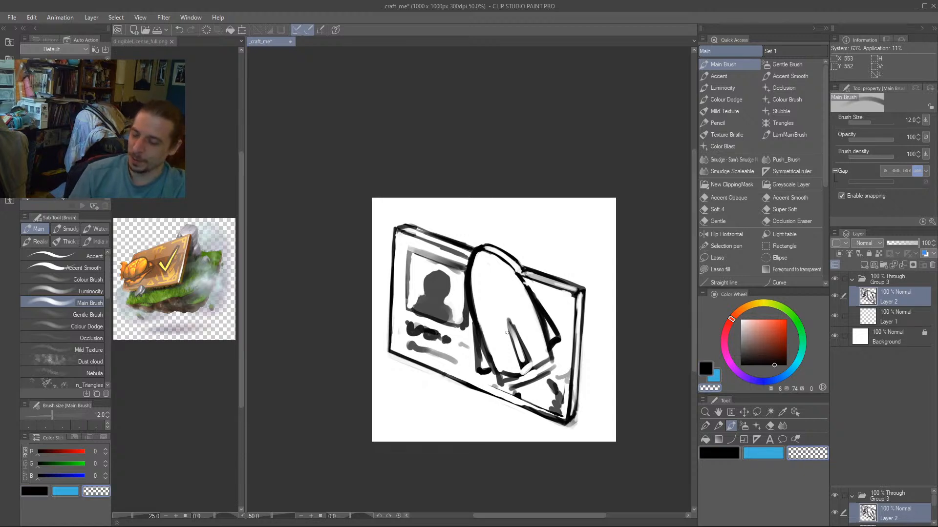
{"action": "left_click_drag", "start_coordinate": [334, 311], "coordinate": [316, 370]}
{"action": "key", "text": "c"}
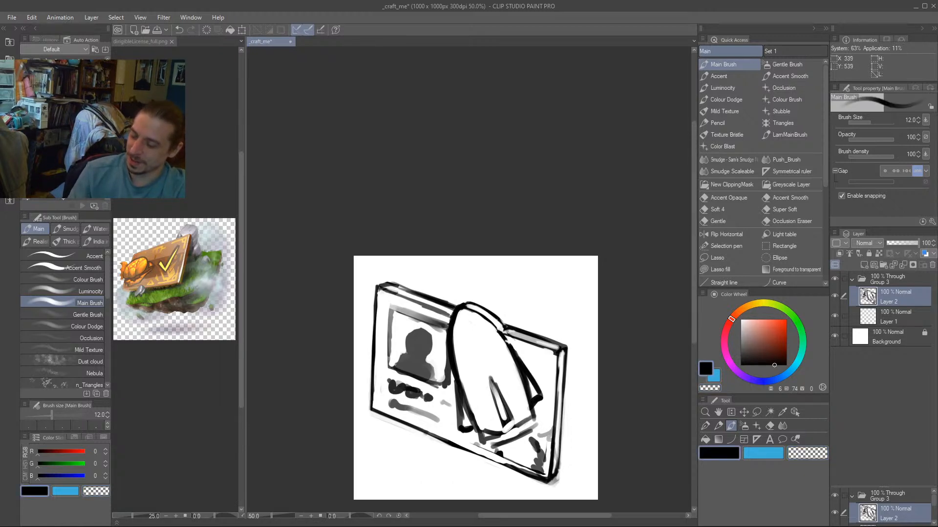
{"action": "left_click_drag", "start_coordinate": [436, 388], "coordinate": [424, 380]}
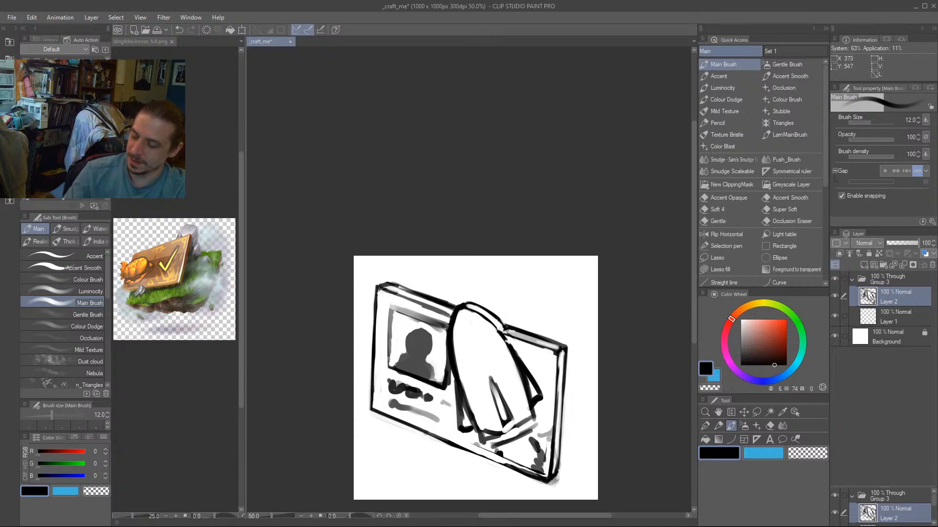
{"action": "key", "text": "c"}
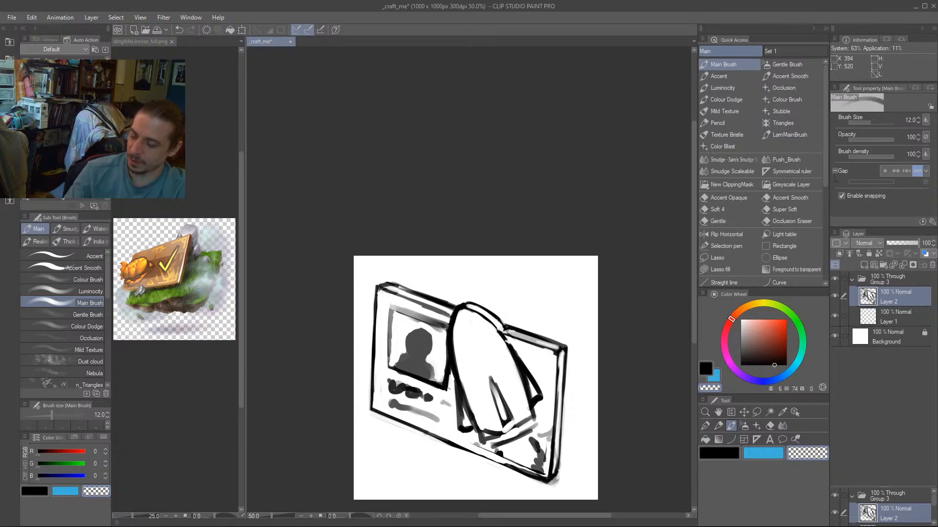
{"action": "left_click_drag", "start_coordinate": [438, 392], "coordinate": [392, 356]}
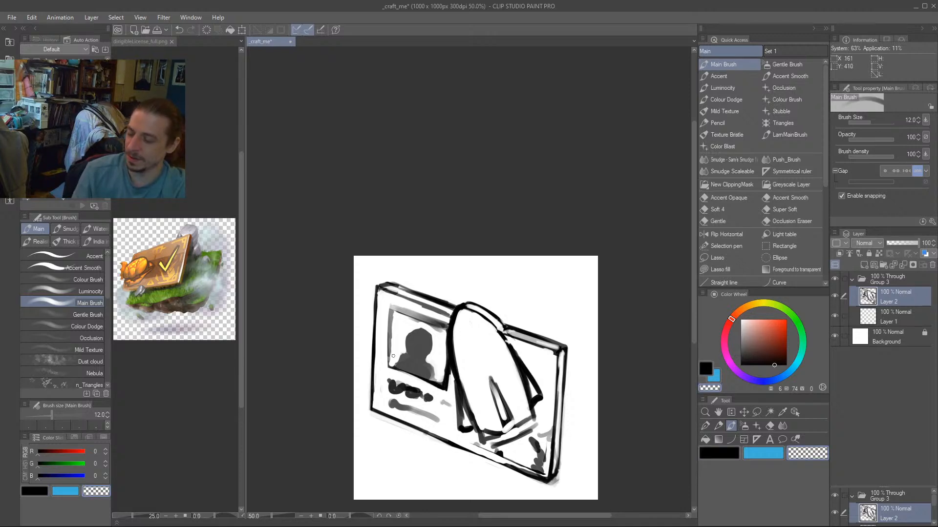
{"action": "left_click_drag", "start_coordinate": [441, 379], "coordinate": [441, 383]}
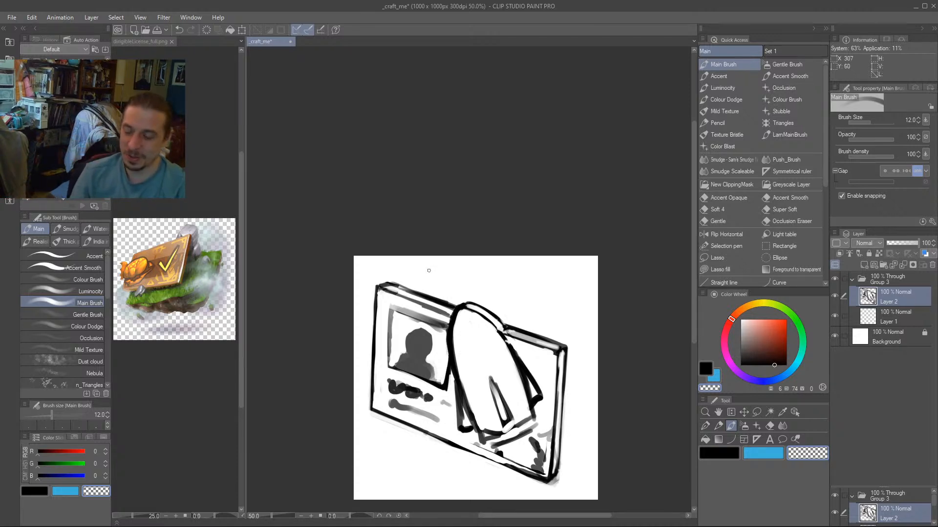
{"action": "mouse_move", "coordinate": [440, 320]}
{"action": "left_mouse_down"}
{"action": "mouse_move", "coordinate": [413, 305]}
{"action": "mouse_move", "coordinate": [443, 309]}
{"action": "mouse_move", "coordinate": [402, 294]}
{"action": "mouse_move", "coordinate": [445, 300]}
{"action": "mouse_move", "coordinate": [391, 282]}
{"action": "left_mouse_up"}
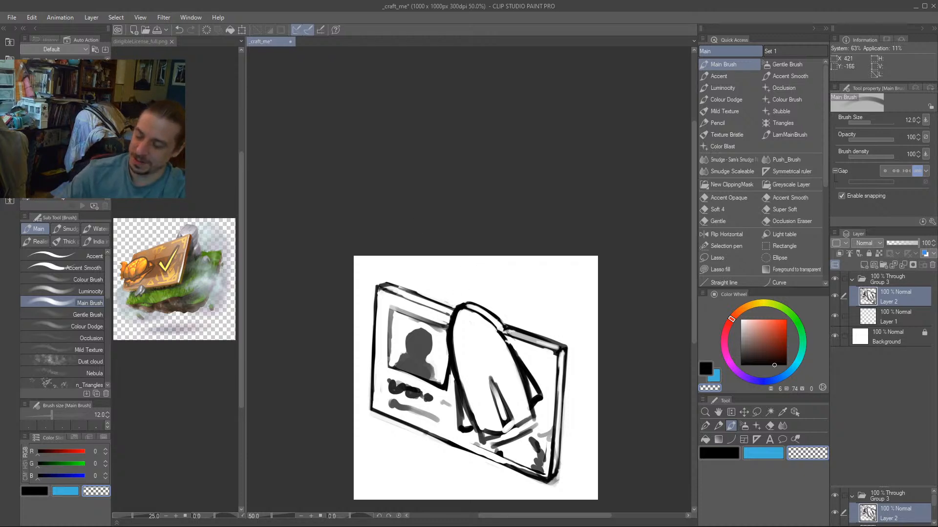
Clean the grey shading off the picture frame with the transparent colour and redraw its left and top edges in black.
{"action": "left_click_drag", "start_coordinate": [321, 335], "coordinate": [373, 289]}
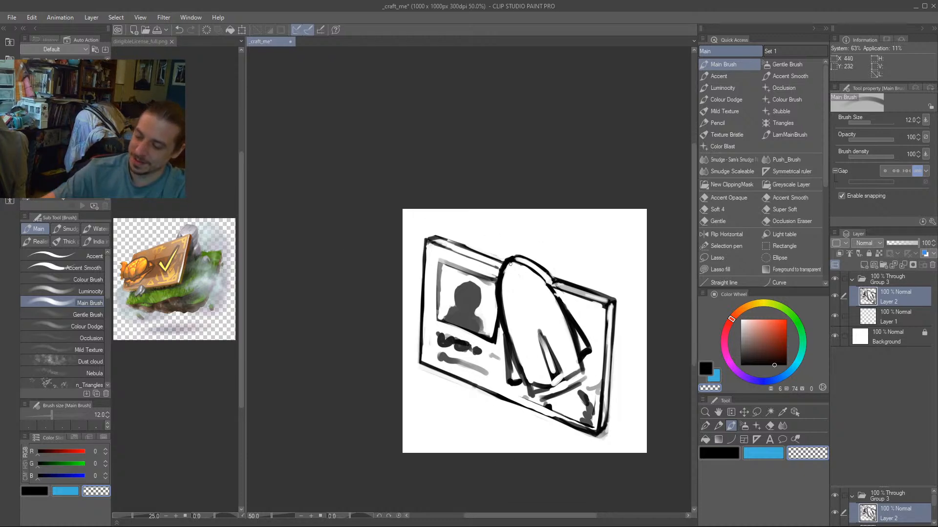
{"action": "mouse_move", "coordinate": [510, 264]}
{"action": "left_mouse_down"}
{"action": "mouse_move", "coordinate": [503, 313]}
{"action": "mouse_move", "coordinate": [523, 373]}
{"action": "left_mouse_up"}
{"action": "mouse_move", "coordinate": [369, 313]}
{"action": "left_mouse_down"}
{"action": "mouse_move", "coordinate": [335, 299]}
{"action": "mouse_move", "coordinate": [329, 329]}
{"action": "left_mouse_up"}
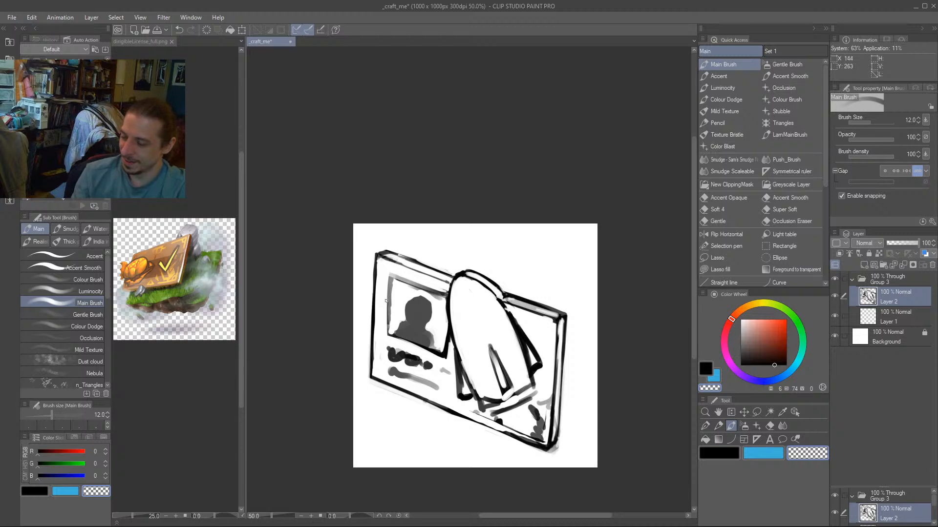
{"action": "mouse_move", "coordinate": [390, 336]}
{"action": "left_mouse_down"}
{"action": "mouse_move", "coordinate": [447, 350]}
{"action": "mouse_move", "coordinate": [446, 326]}
{"action": "left_mouse_up"}
{"action": "key", "text": "c"}
{"action": "key", "text": "c"}
{"action": "key", "text": "c"}
{"action": "key", "text": "c"}
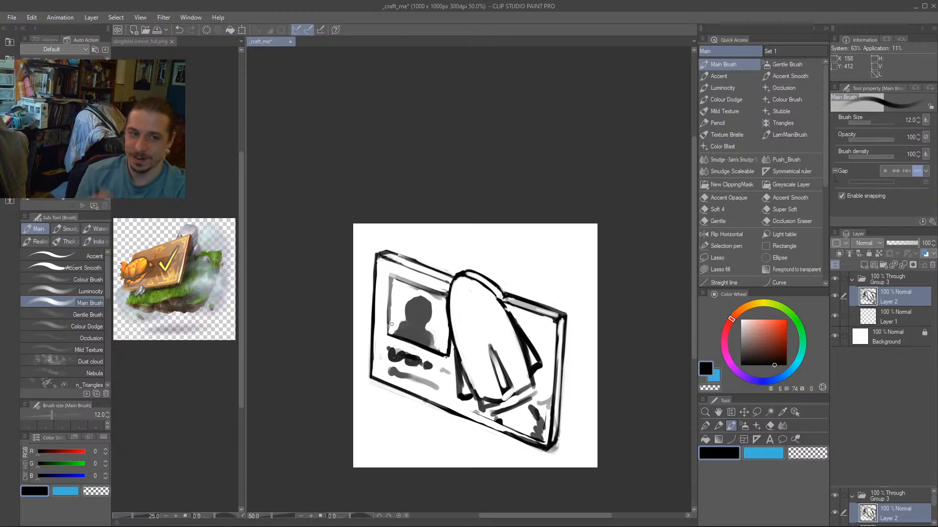
{"action": "mouse_move", "coordinate": [383, 302]}
{"action": "left_mouse_down"}
{"action": "mouse_move", "coordinate": [390, 279]}
{"action": "mouse_move", "coordinate": [386, 330]}
{"action": "mouse_move", "coordinate": [384, 272]}
{"action": "mouse_move", "coordinate": [386, 335]}
{"action": "left_mouse_up"}
{"action": "key", "text": "c"}
{"action": "key", "text": "c"}
{"action": "mouse_move", "coordinate": [418, 272]}
{"action": "left_mouse_down"}
{"action": "mouse_move", "coordinate": [435, 294]}
{"action": "mouse_move", "coordinate": [415, 285]}
{"action": "mouse_move", "coordinate": [441, 295]}
{"action": "mouse_move", "coordinate": [394, 281]}
{"action": "mouse_move", "coordinate": [440, 297]}
{"action": "left_mouse_up"}
Erase part of the rough strokes in the card's lower-right corner with the transparent colour at brush size 17.
{"action": "key", "text": "c"}
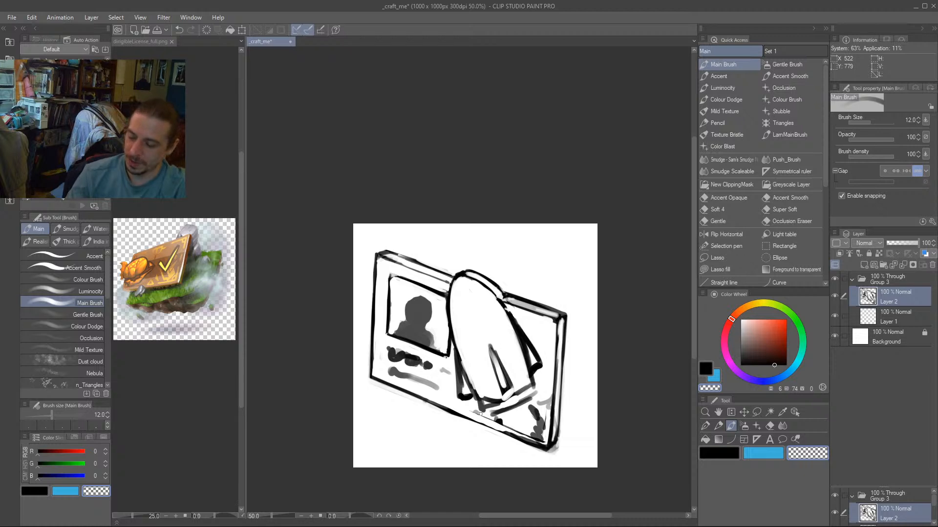
{"action": "key", "text": "bracketright"}
{"action": "key", "text": "bracketright"}
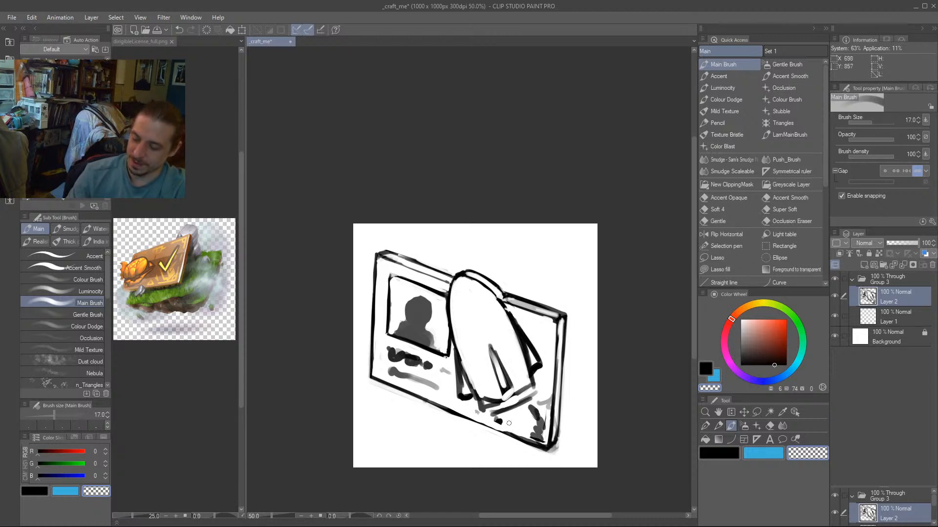
{"action": "mouse_move", "coordinate": [509, 424]}
{"action": "left_mouse_down"}
{"action": "mouse_move", "coordinate": [430, 355]}
{"action": "mouse_move", "coordinate": [458, 374]}
{"action": "left_mouse_up"}
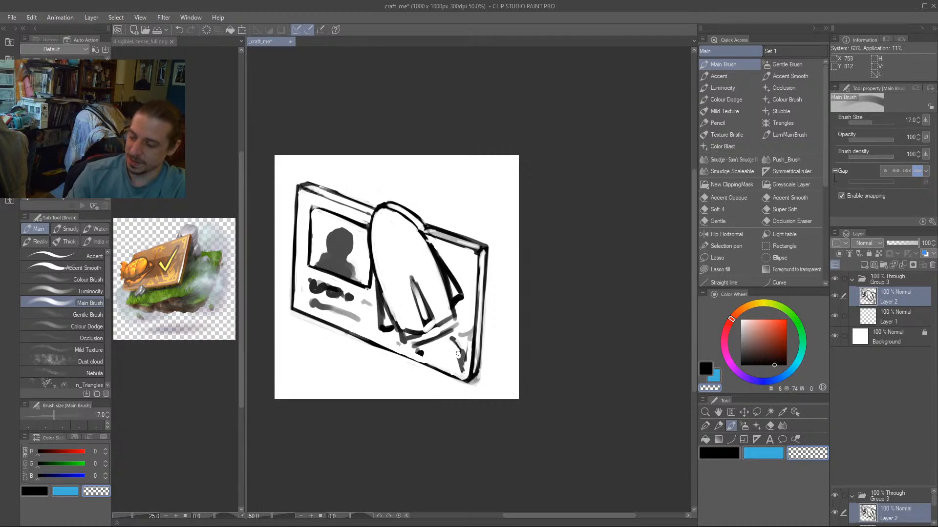
{"action": "mouse_move", "coordinate": [418, 349]}
{"action": "left_mouse_down"}
{"action": "mouse_move", "coordinate": [374, 319]}
{"action": "mouse_move", "coordinate": [410, 344]}
{"action": "mouse_move", "coordinate": [412, 328]}
{"action": "mouse_move", "coordinate": [415, 350]}
{"action": "mouse_move", "coordinate": [395, 337]}
{"action": "mouse_move", "coordinate": [411, 350]}
{"action": "left_mouse_up"}
Paint rough grey and black smoke puffs around the rocket's base and beside its right fin at brush size 17.
{"action": "key", "text": "c"}
{"action": "mouse_move", "coordinate": [374, 324]}
{"action": "left_mouse_down"}
{"action": "mouse_move", "coordinate": [394, 321]}
{"action": "mouse_move", "coordinate": [423, 374]}
{"action": "mouse_move", "coordinate": [393, 369]}
{"action": "mouse_move", "coordinate": [388, 362]}
{"action": "mouse_move", "coordinate": [452, 374]}
{"action": "left_mouse_up"}
{"action": "key", "text": "c"}
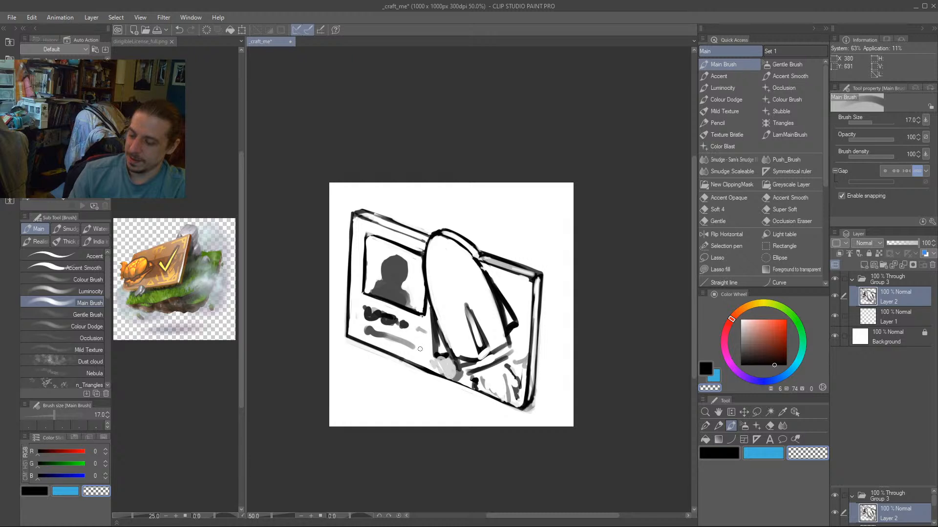
{"action": "left_click_drag", "start_coordinate": [364, 306], "coordinate": [377, 329]}
{"action": "key", "text": "x"}
{"action": "left_click_drag", "start_coordinate": [472, 398], "coordinate": [476, 400]}
{"action": "mouse_move", "coordinate": [532, 379]}
{"action": "left_mouse_down"}
{"action": "mouse_move", "coordinate": [521, 355]}
{"action": "mouse_move", "coordinate": [524, 363]}
{"action": "mouse_move", "coordinate": [529, 348]}
{"action": "mouse_move", "coordinate": [528, 364]}
{"action": "mouse_move", "coordinate": [537, 335]}
{"action": "left_mouse_up"}
{"action": "mouse_move", "coordinate": [382, 359]}
{"action": "left_mouse_down"}
{"action": "mouse_move", "coordinate": [399, 326]}
{"action": "mouse_move", "coordinate": [398, 352]}
{"action": "left_mouse_up"}
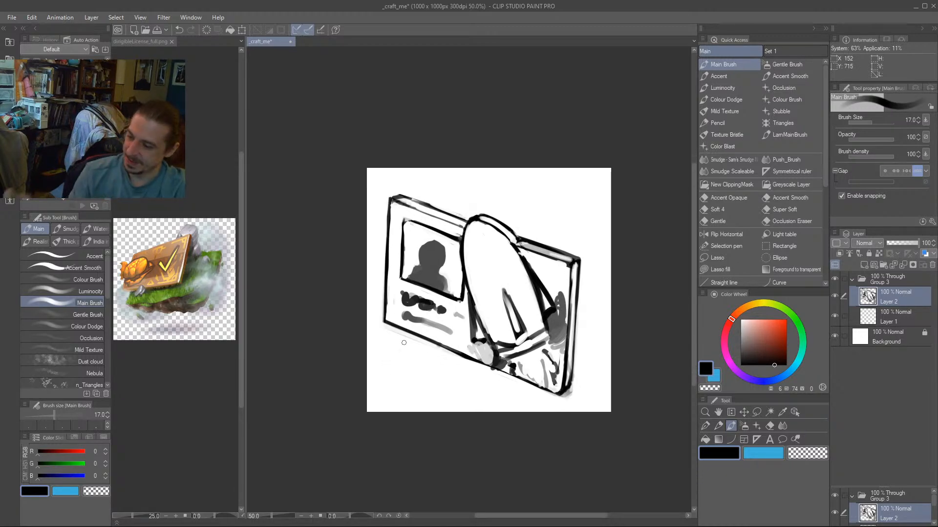
Erase the smudges outside the card's lower-right edge with the transparent colour at brush size 30.
{"action": "key", "text": "]"}
{"action": "key", "text": "]"}
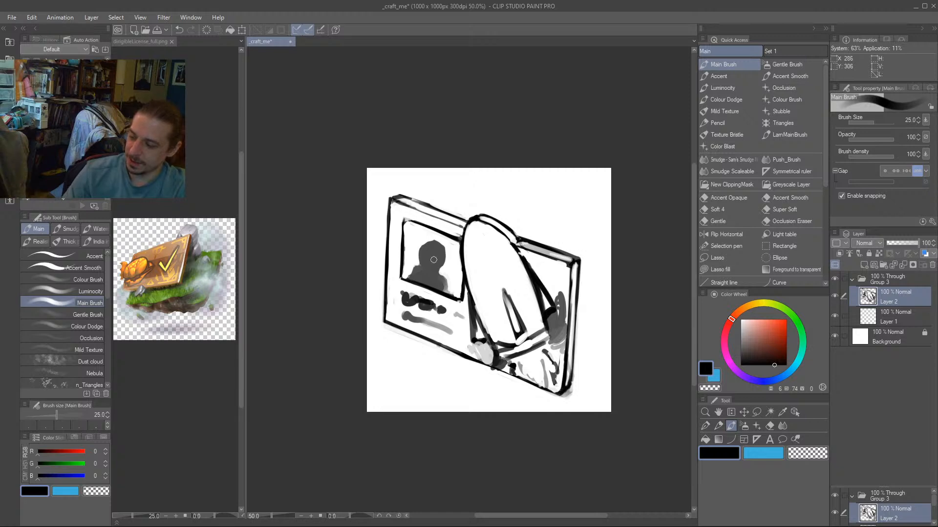
{"action": "key", "text": "]"}
{"action": "left_click_drag", "start_coordinate": [423, 304], "coordinate": [384, 290]}
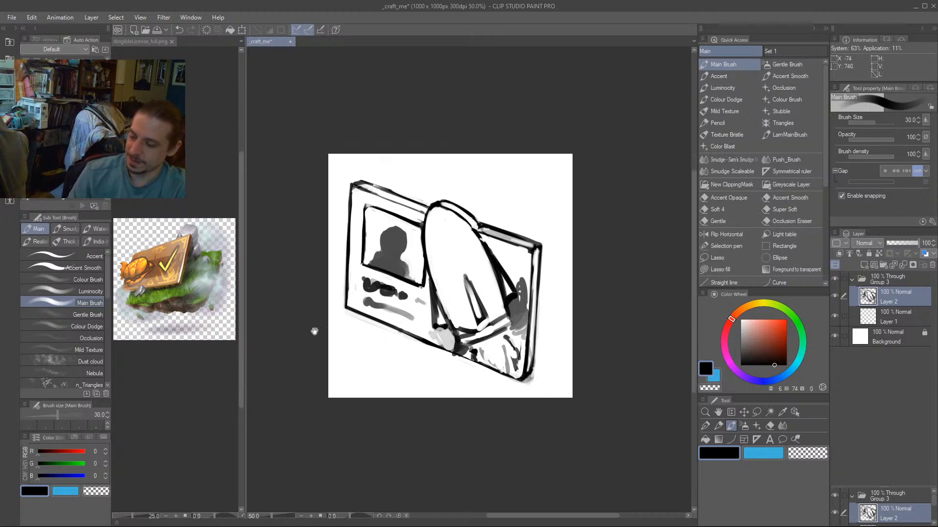
{"action": "key", "text": "c"}
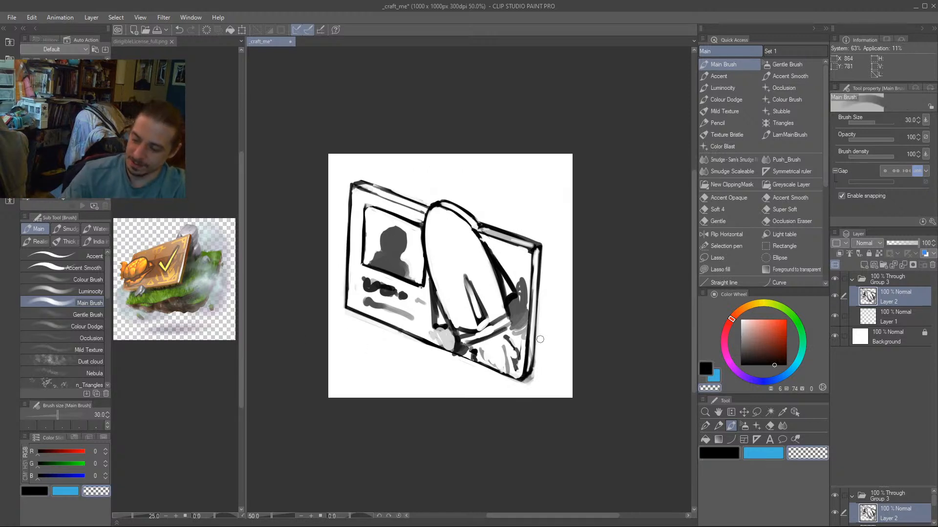
{"action": "left_click_drag", "start_coordinate": [540, 339], "coordinate": [531, 382]}
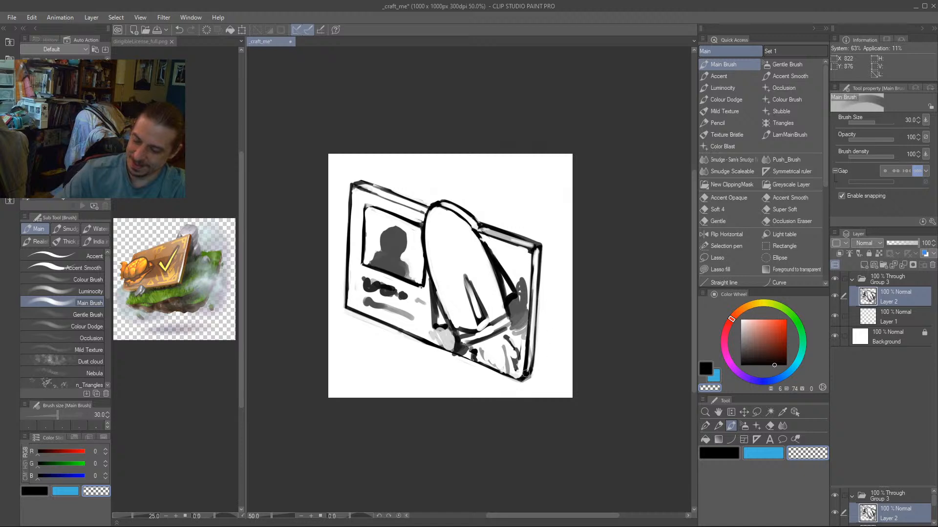
Round off the card's lower-right corner with black and transparent strokes at brush size 17.
{"action": "key", "text": "bracketleft"}
{"action": "key", "text": "bracketleft"}
{"action": "key", "text": "c"}
{"action": "key", "text": "bracketleft"}
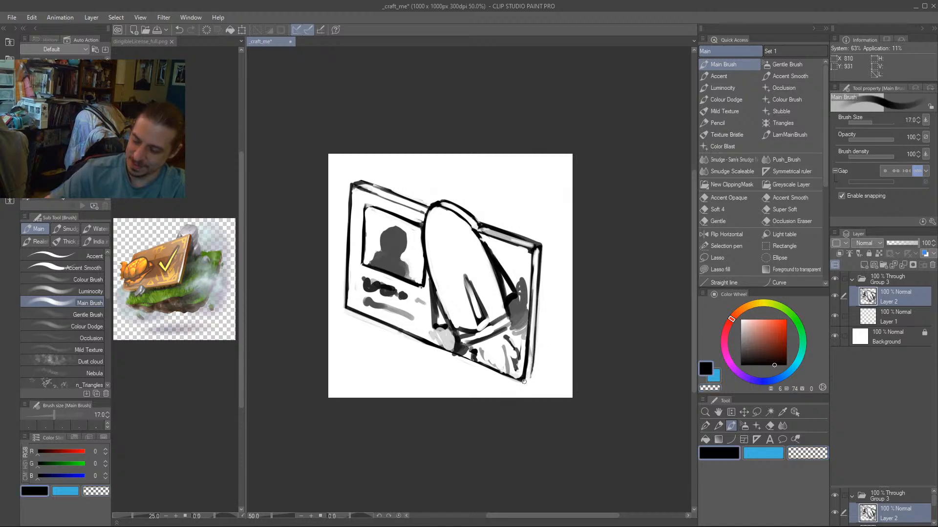
{"action": "key", "text": "c"}
{"action": "left_click_drag", "start_coordinate": [536, 354], "coordinate": [521, 383]}
{"action": "mouse_move", "coordinate": [335, 312]}
{"action": "left_mouse_down"}
{"action": "mouse_move", "coordinate": [348, 329]}
{"action": "mouse_move", "coordinate": [335, 360]}
{"action": "left_mouse_up"}
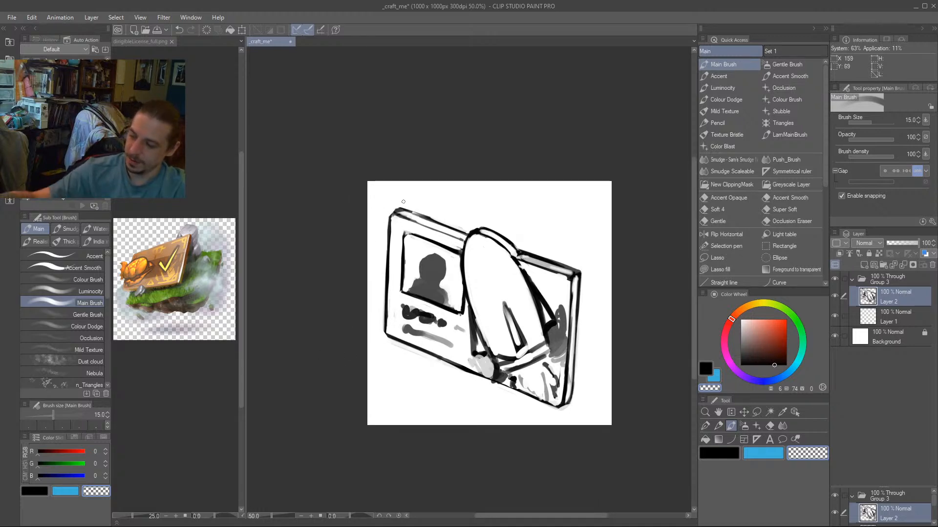
Trim the card's top-left corner with the transparent colour at brush size 15, and strengthen the top edge right of the rocket in black.
{"action": "left_click_drag", "start_coordinate": [403, 204], "coordinate": [391, 210]}
{"action": "mouse_move", "coordinate": [329, 280]}
{"action": "left_mouse_down"}
{"action": "mouse_move", "coordinate": [344, 298]}
{"action": "mouse_move", "coordinate": [318, 298]}
{"action": "left_mouse_up"}
{"action": "key", "text": "c"}
{"action": "mouse_move", "coordinate": [522, 282]}
{"action": "left_mouse_down"}
{"action": "mouse_move", "coordinate": [557, 295]}
{"action": "mouse_move", "coordinate": [390, 232]}
{"action": "mouse_move", "coordinate": [491, 270]}
{"action": "mouse_move", "coordinate": [421, 238]}
{"action": "mouse_move", "coordinate": [457, 250]}
{"action": "mouse_move", "coordinate": [396, 236]}
{"action": "mouse_move", "coordinate": [489, 274]}
{"action": "left_mouse_up"}
{"action": "key", "text": "c"}
{"action": "left_click_drag", "start_coordinate": [370, 206], "coordinate": [362, 162]}
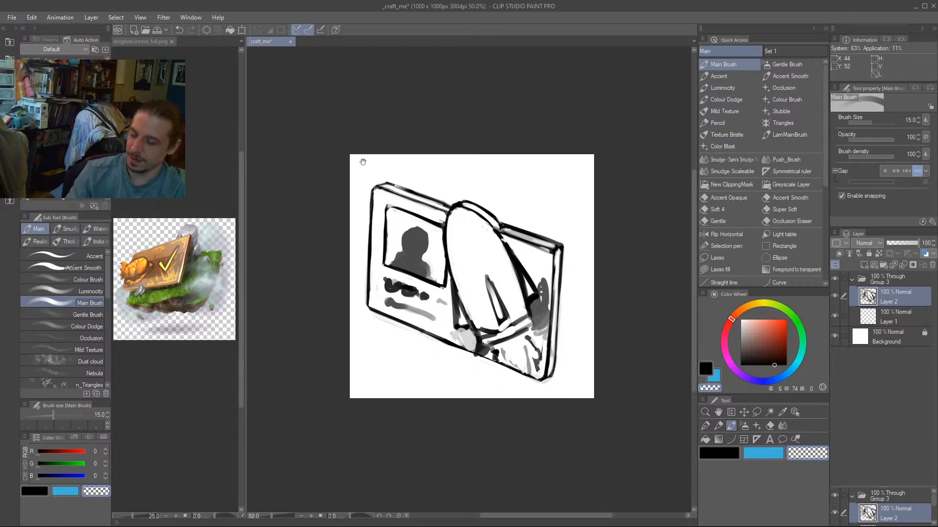
{"action": "scroll", "coordinate": [362, 139], "scroll_direction": "down", "scroll_amount": 1}
{"action": "scroll", "coordinate": [362, 138], "scroll_direction": "up", "scroll_amount": 2}
{"action": "left_click_drag", "start_coordinate": [324, 353], "coordinate": [290, 310]}
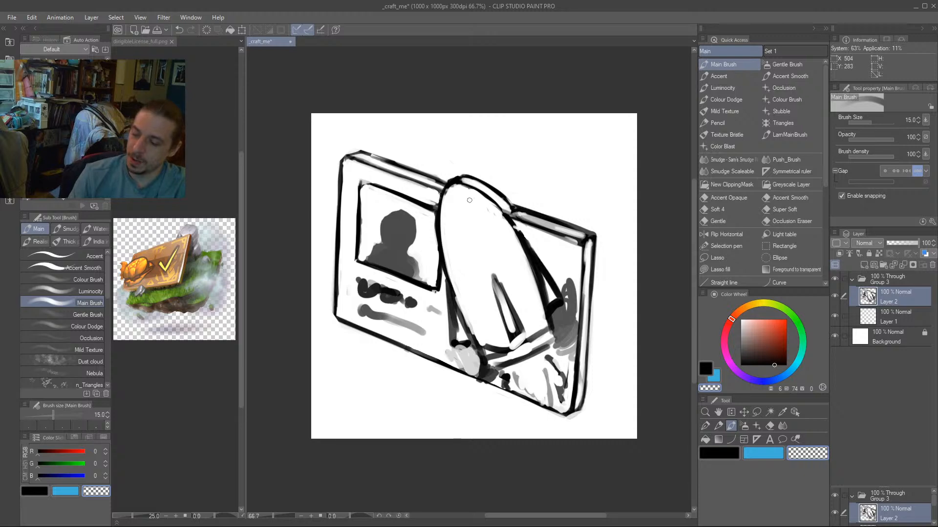
Erase stray marks inside the rocket's nose with the transparent colour at brush size 15, and redraw the nose line in black at size 8.
{"action": "mouse_move", "coordinate": [445, 205]}
{"action": "left_mouse_down"}
{"action": "mouse_move", "coordinate": [456, 182]}
{"action": "mouse_move", "coordinate": [509, 226]}
{"action": "left_mouse_up"}
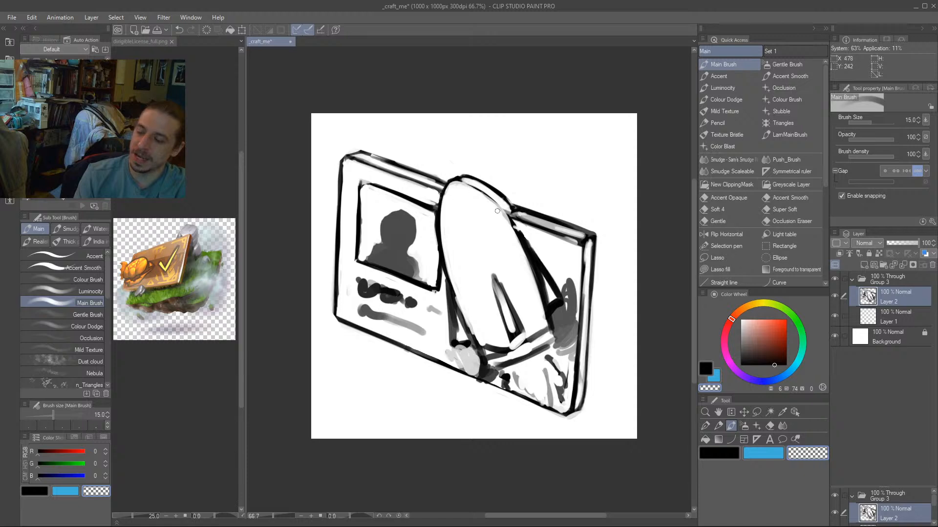
{"action": "key", "text": "c"}
{"action": "key", "text": "bracketleft"}
{"action": "key", "text": "bracketleft"}
{"action": "key", "text": "bracketleft"}
{"action": "left_click_drag", "start_coordinate": [510, 219], "coordinate": [456, 182]}
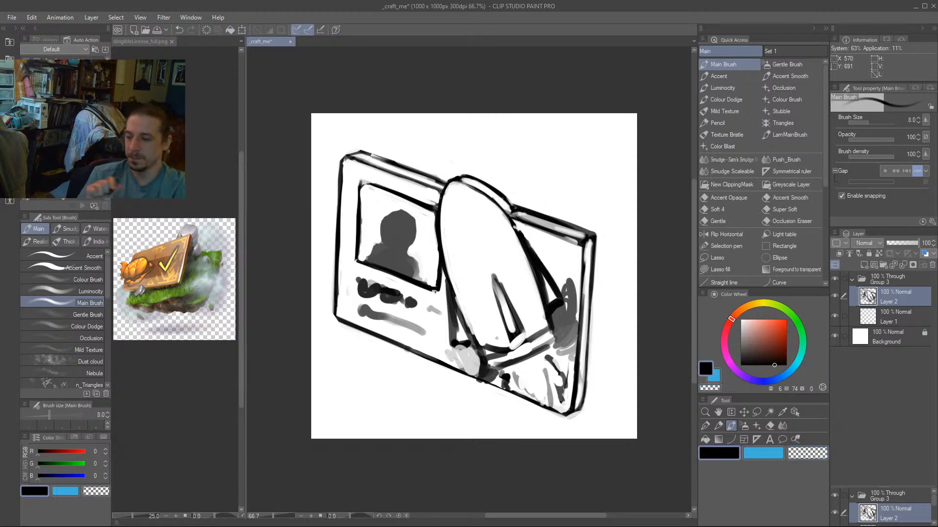
Trim the outer side of the rocket's nose and left outline with the transparent colour at brush size 8.
{"action": "key", "text": "c"}
{"action": "mouse_move", "coordinate": [491, 183]}
{"action": "left_mouse_down"}
{"action": "mouse_move", "coordinate": [508, 198]}
{"action": "mouse_move", "coordinate": [460, 172]}
{"action": "left_mouse_up"}
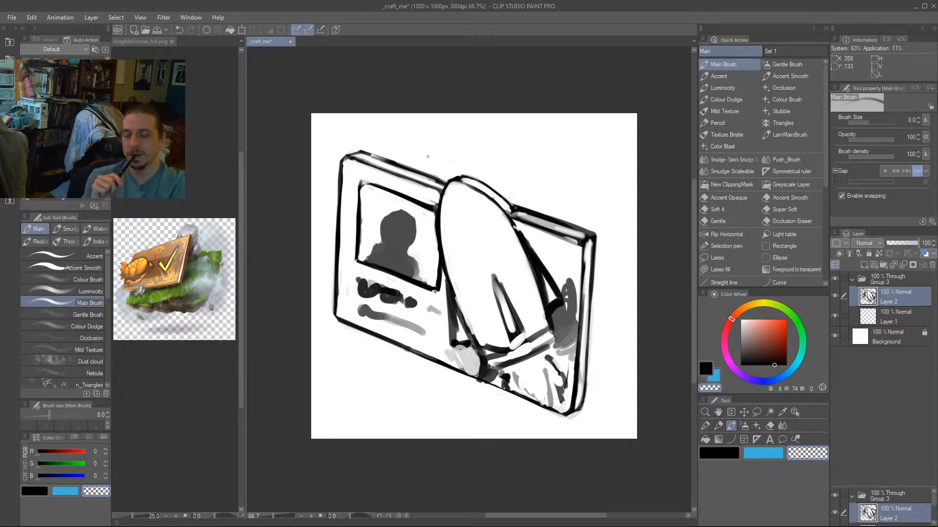
{"action": "left_click_drag", "start_coordinate": [435, 217], "coordinate": [437, 250]}
{"action": "left_click_drag", "start_coordinate": [434, 218], "coordinate": [437, 254]}
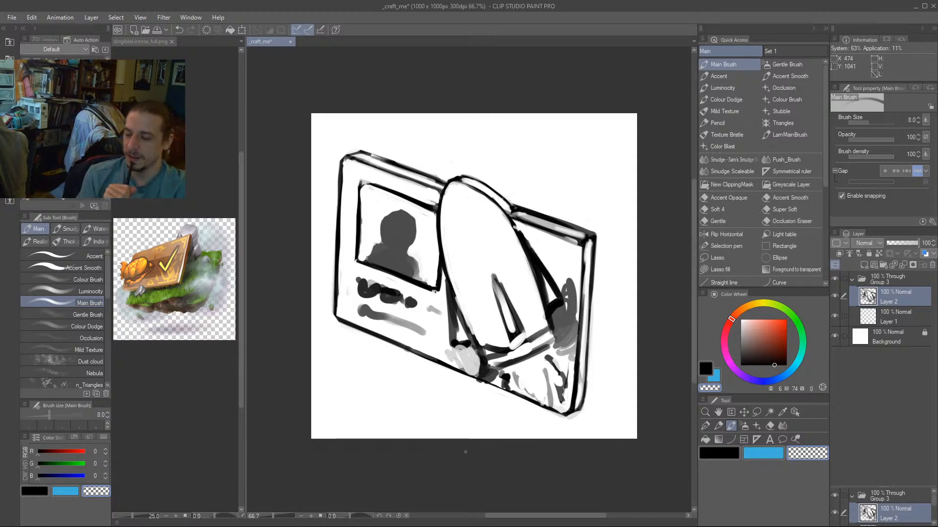
Refine the rocket's right body outline from the nose to the base in black at brush size 8.
{"action": "key", "text": "c"}
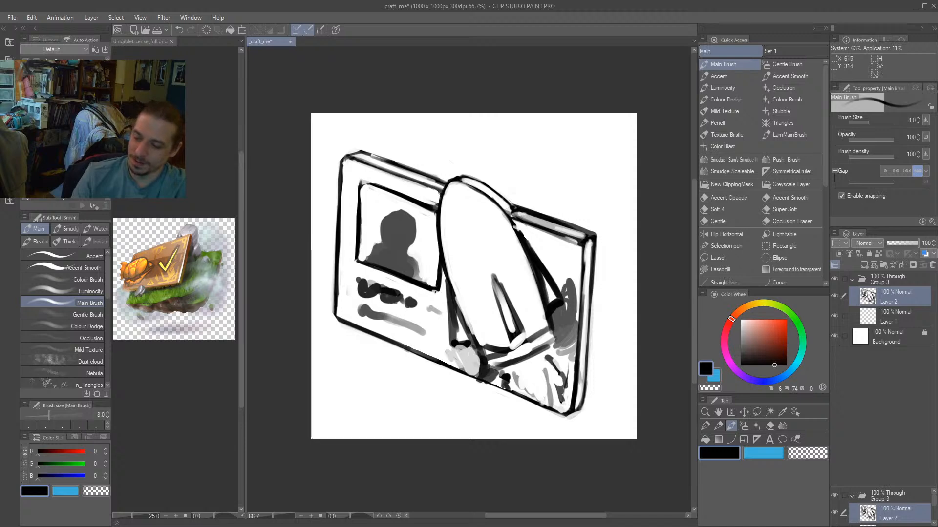
{"action": "left_click_drag", "start_coordinate": [510, 217], "coordinate": [549, 328]}
{"action": "key", "text": "c"}
{"action": "key", "text": "c"}
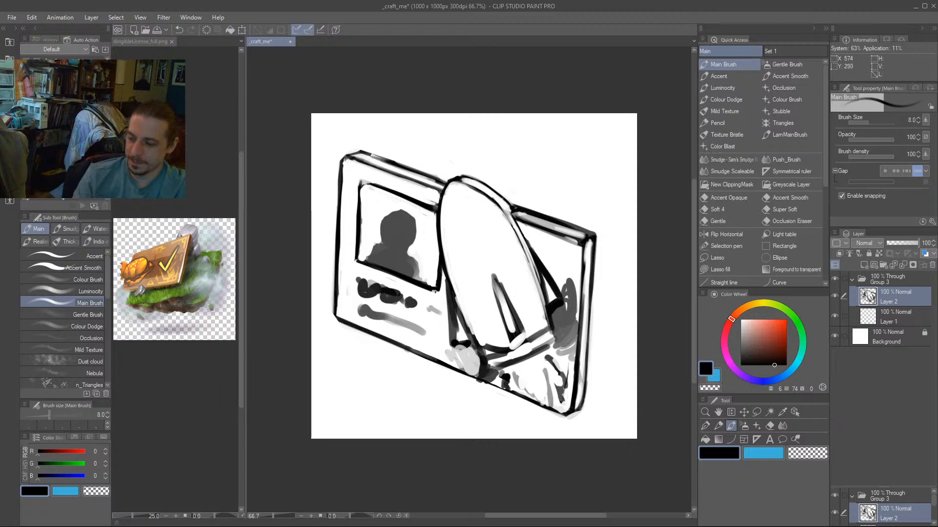
{"action": "mouse_move", "coordinate": [510, 215]}
{"action": "left_mouse_down"}
{"action": "mouse_move", "coordinate": [545, 325]}
{"action": "mouse_move", "coordinate": [530, 256]}
{"action": "left_mouse_up"}
{"action": "left_click_drag", "start_coordinate": [440, 377], "coordinate": [450, 396]}
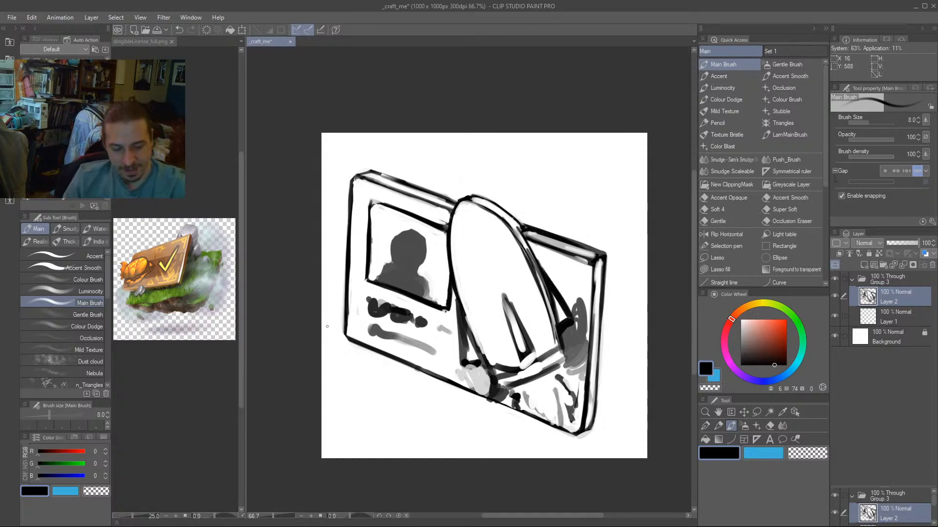
Erase the rocket's curved base line with the transparent colour at brush size 12, and redraw the lower-left body outline in black.
{"action": "key", "text": "bracketright"}
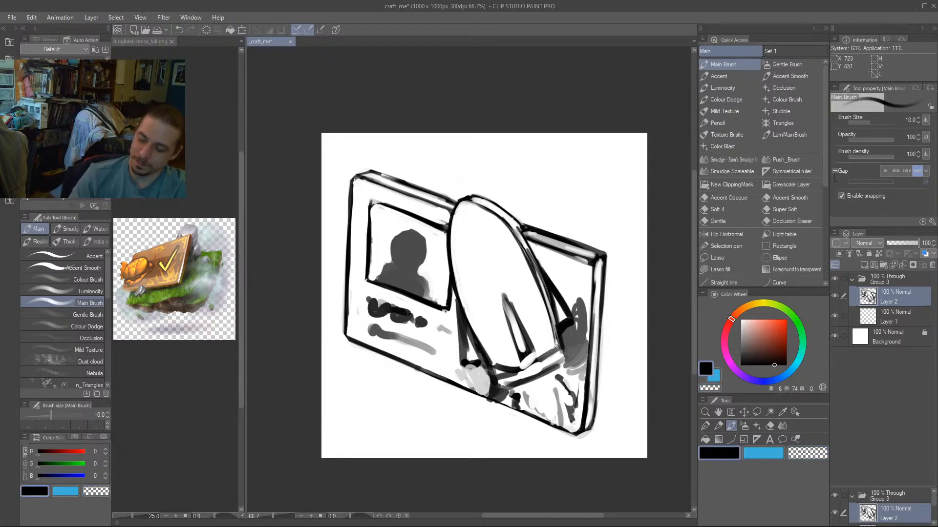
{"action": "left_click_drag", "start_coordinate": [389, 284], "coordinate": [395, 318]}
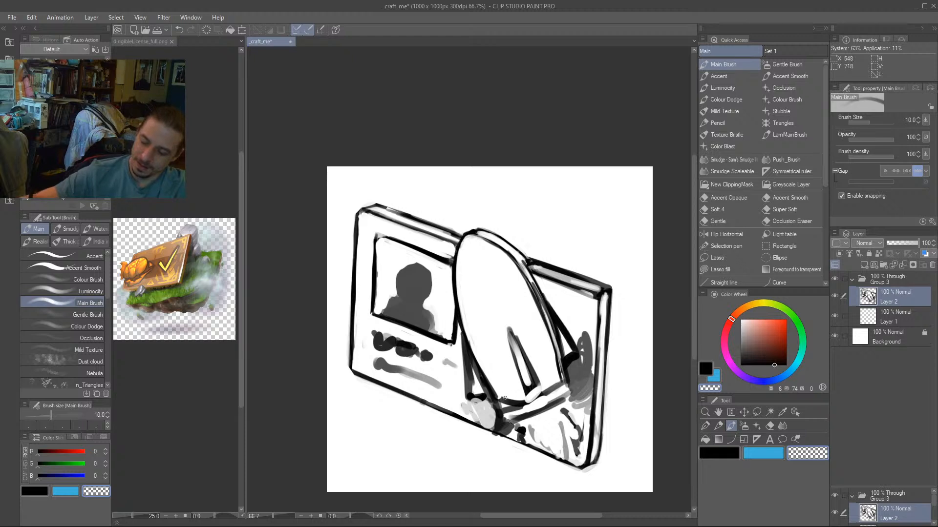
{"action": "key", "text": "bracketright"}
{"action": "mouse_move", "coordinate": [524, 398]}
{"action": "left_mouse_down"}
{"action": "mouse_move", "coordinate": [506, 403]}
{"action": "mouse_move", "coordinate": [555, 386]}
{"action": "mouse_move", "coordinate": [514, 409]}
{"action": "mouse_move", "coordinate": [556, 399]}
{"action": "mouse_move", "coordinate": [513, 416]}
{"action": "mouse_move", "coordinate": [477, 378]}
{"action": "mouse_move", "coordinate": [478, 390]}
{"action": "mouse_move", "coordinate": [429, 288]}
{"action": "mouse_move", "coordinate": [446, 334]}
{"action": "left_mouse_up"}
{"action": "key", "text": "c"}
{"action": "mouse_move", "coordinate": [430, 286]}
{"action": "left_mouse_down"}
{"action": "mouse_move", "coordinate": [458, 361]}
{"action": "mouse_move", "coordinate": [429, 300]}
{"action": "mouse_move", "coordinate": [432, 346]}
{"action": "mouse_move", "coordinate": [452, 369]}
{"action": "left_mouse_up"}
{"action": "key", "text": "c"}
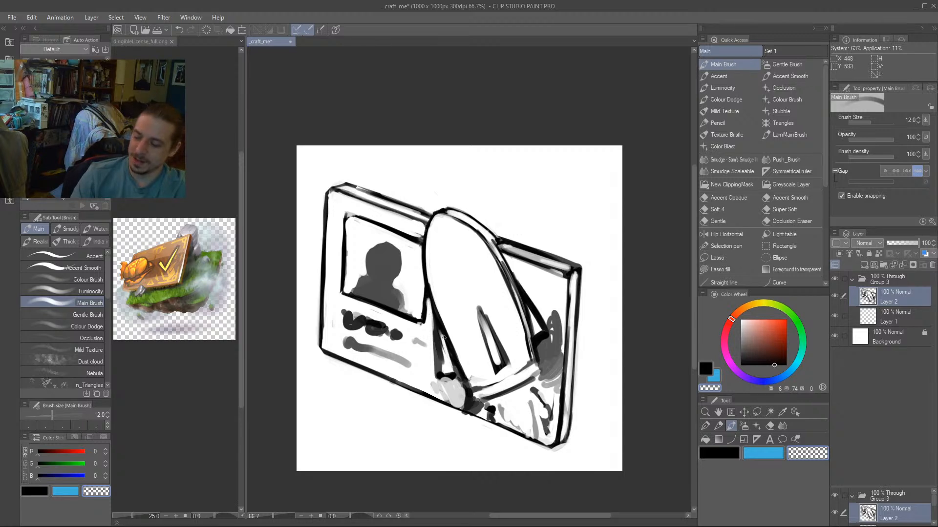
Trim the insides of both rocket fins with the transparent colour at brush size 12, and redraw the body edge beside the right fin in black.
{"action": "mouse_move", "coordinate": [437, 326]}
{"action": "left_mouse_down"}
{"action": "mouse_move", "coordinate": [442, 370]}
{"action": "mouse_move", "coordinate": [437, 332]}
{"action": "mouse_move", "coordinate": [441, 367]}
{"action": "mouse_move", "coordinate": [444, 353]}
{"action": "mouse_move", "coordinate": [455, 373]}
{"action": "left_mouse_up"}
{"action": "left_click_drag", "start_coordinate": [523, 311], "coordinate": [533, 334]}
{"action": "left_click_drag", "start_coordinate": [518, 293], "coordinate": [538, 336]}
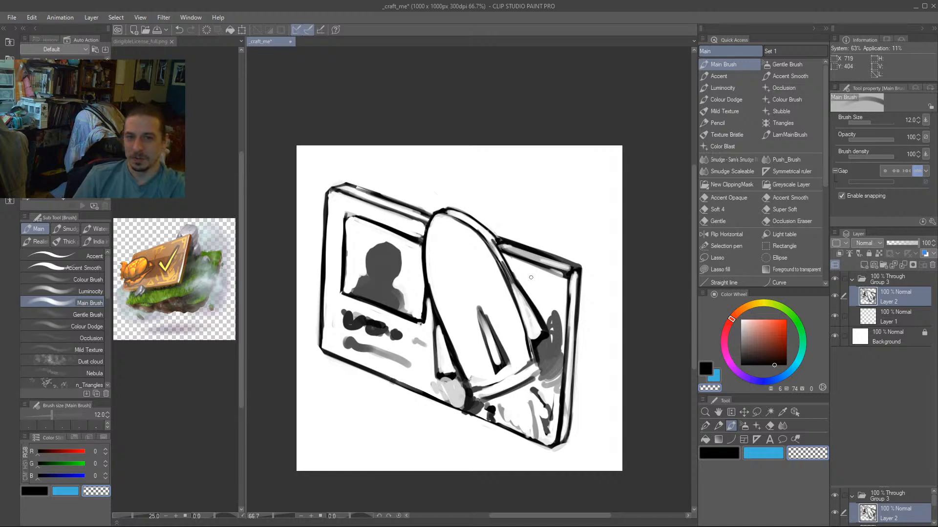
{"action": "left_click_drag", "start_coordinate": [539, 335], "coordinate": [517, 288]}
{"action": "key", "text": "c"}
{"action": "left_click_drag", "start_coordinate": [530, 346], "coordinate": [510, 283]}
{"action": "left_click_drag", "start_coordinate": [403, 286], "coordinate": [388, 247]}
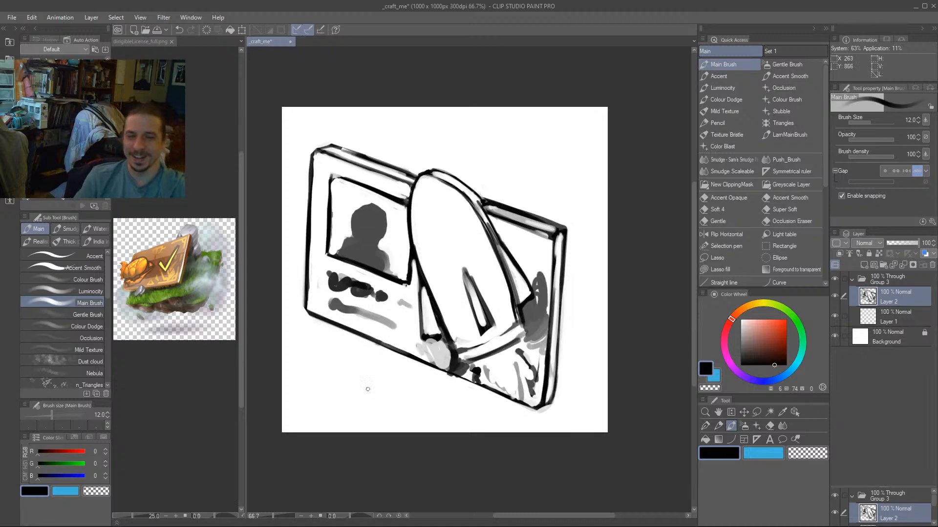
Rework the rocket's central fin, alternating black and the transparent colour at brush size 17.
{"action": "key", "text": "c"}
{"action": "key", "text": "bracketright"}
{"action": "key", "text": "bracketright"}
{"action": "mouse_move", "coordinate": [488, 326]}
{"action": "left_mouse_down"}
{"action": "mouse_move", "coordinate": [481, 297]}
{"action": "mouse_move", "coordinate": [491, 323]}
{"action": "left_mouse_up"}
{"action": "mouse_move", "coordinate": [469, 279]}
{"action": "left_mouse_down"}
{"action": "mouse_move", "coordinate": [490, 332]}
{"action": "mouse_move", "coordinate": [467, 275]}
{"action": "left_mouse_up"}
{"action": "key", "text": "c"}
{"action": "mouse_move", "coordinate": [466, 275]}
{"action": "left_mouse_down"}
{"action": "mouse_move", "coordinate": [480, 309]}
{"action": "mouse_move", "coordinate": [456, 255]}
{"action": "mouse_move", "coordinate": [469, 322]}
{"action": "mouse_move", "coordinate": [478, 332]}
{"action": "mouse_move", "coordinate": [485, 325]}
{"action": "mouse_move", "coordinate": [473, 334]}
{"action": "mouse_move", "coordinate": [464, 282]}
{"action": "left_mouse_up"}
{"action": "key", "text": "c"}
{"action": "left_click_drag", "start_coordinate": [461, 266], "coordinate": [482, 325]}
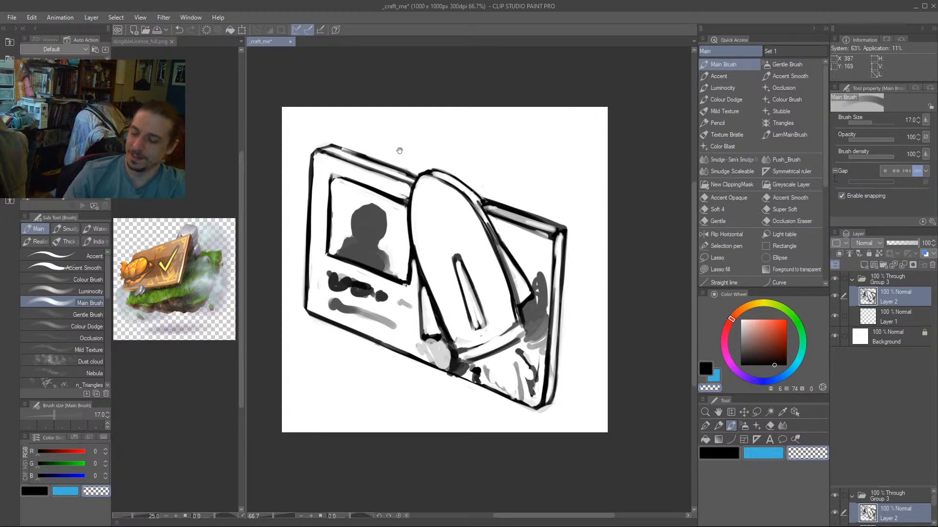
{"action": "left_click_drag", "start_coordinate": [400, 151], "coordinate": [397, 172]}
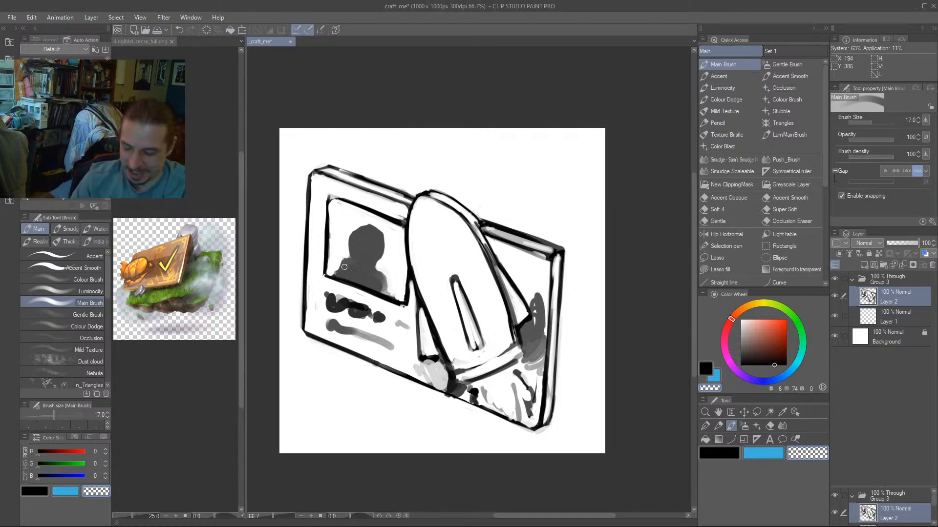
{"action": "mouse_move", "coordinate": [323, 418]}
{"action": "left_mouse_down"}
{"action": "mouse_move", "coordinate": [345, 335]}
{"action": "mouse_move", "coordinate": [336, 387]}
{"action": "left_mouse_up"}
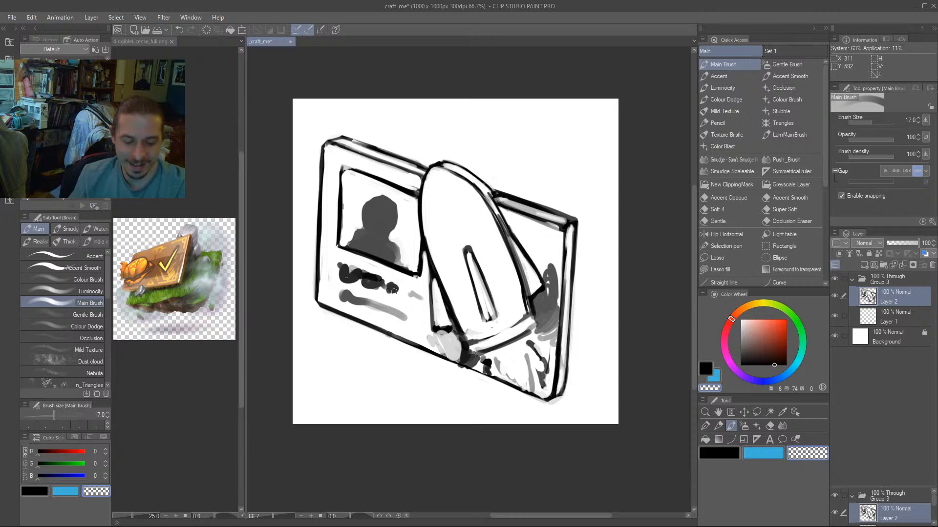
{"action": "left_click_drag", "start_coordinate": [416, 284], "coordinate": [404, 281]}
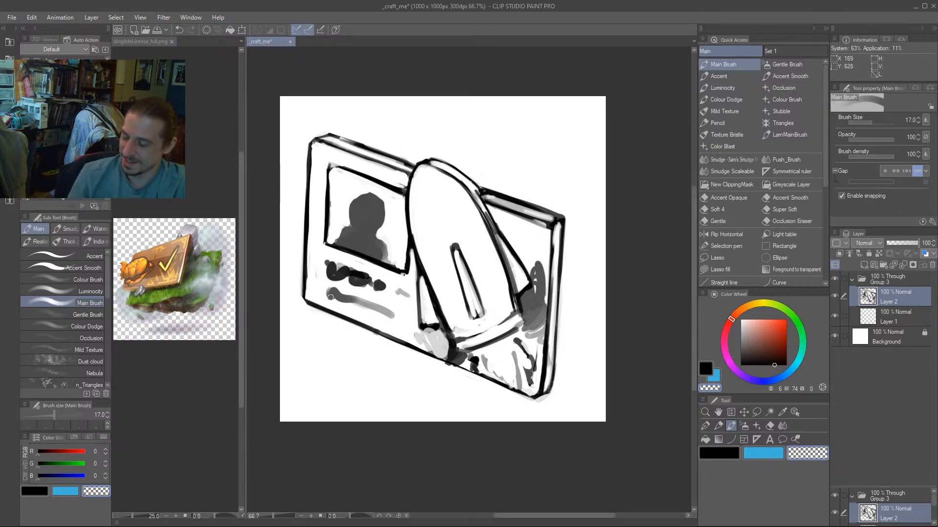
{"action": "left_click_drag", "start_coordinate": [308, 362], "coordinate": [310, 356]}
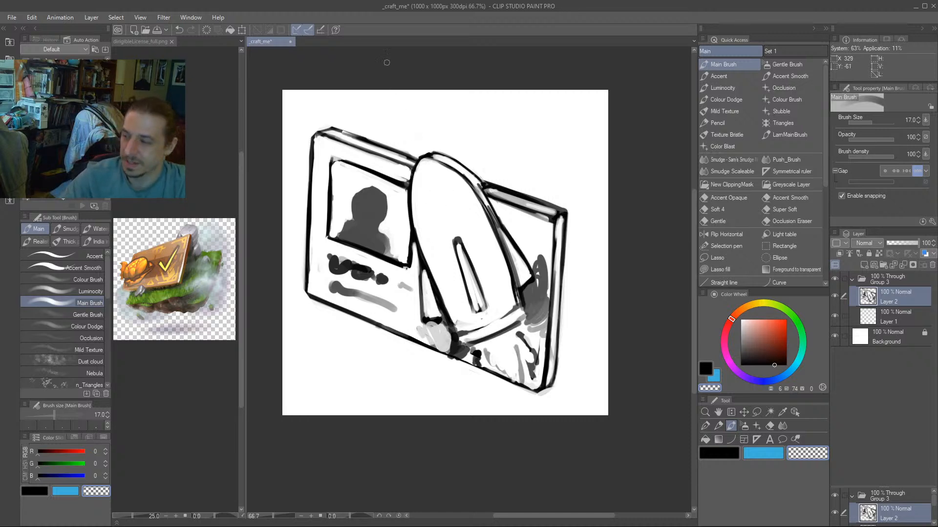
Erase the central fin from the rocket's body with the transparent colour at brush size 17.
{"action": "key", "text": "c"}
{"action": "key", "text": "c"}
{"action": "mouse_move", "coordinate": [457, 239]}
{"action": "left_mouse_down"}
{"action": "mouse_move", "coordinate": [467, 247]}
{"action": "mouse_move", "coordinate": [470, 283]}
{"action": "mouse_move", "coordinate": [462, 285]}
{"action": "mouse_move", "coordinate": [466, 276]}
{"action": "mouse_move", "coordinate": [484, 289]}
{"action": "mouse_move", "coordinate": [487, 309]}
{"action": "left_mouse_up"}
{"action": "left_click_drag", "start_coordinate": [464, 243], "coordinate": [467, 261]}
{"action": "left_click_drag", "start_coordinate": [391, 191], "coordinate": [413, 256]}
{"action": "key", "text": "c"}
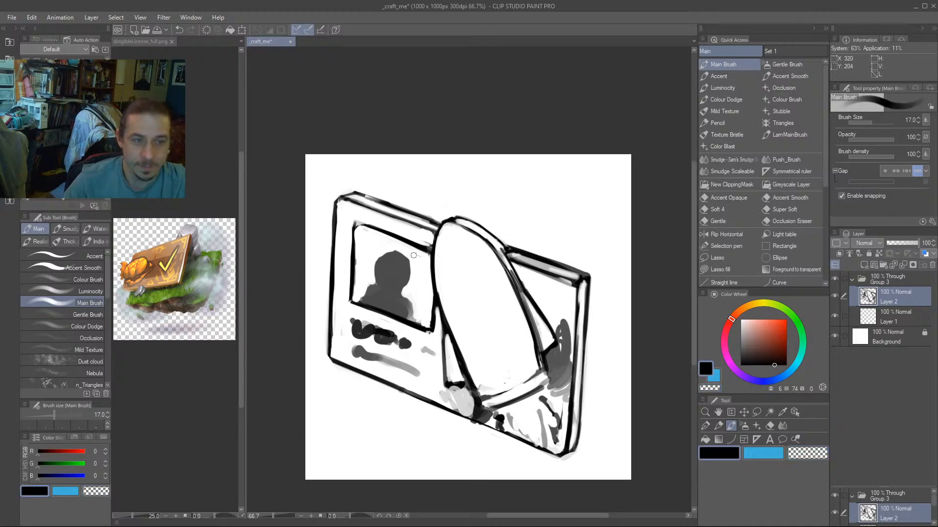
Sketch a V-shaped nose panel, two long body stripes and short cross strokes on the rocket in black at brush size 17.
{"action": "mouse_move", "coordinate": [486, 243]}
{"action": "left_mouse_down"}
{"action": "mouse_move", "coordinate": [471, 273]}
{"action": "mouse_move", "coordinate": [444, 276]}
{"action": "mouse_move", "coordinate": [433, 265]}
{"action": "mouse_move", "coordinate": [470, 298]}
{"action": "left_mouse_up"}
{"action": "mouse_move", "coordinate": [471, 286]}
{"action": "left_mouse_down"}
{"action": "mouse_move", "coordinate": [479, 246]}
{"action": "mouse_move", "coordinate": [471, 296]}
{"action": "mouse_move", "coordinate": [415, 284]}
{"action": "left_mouse_up"}
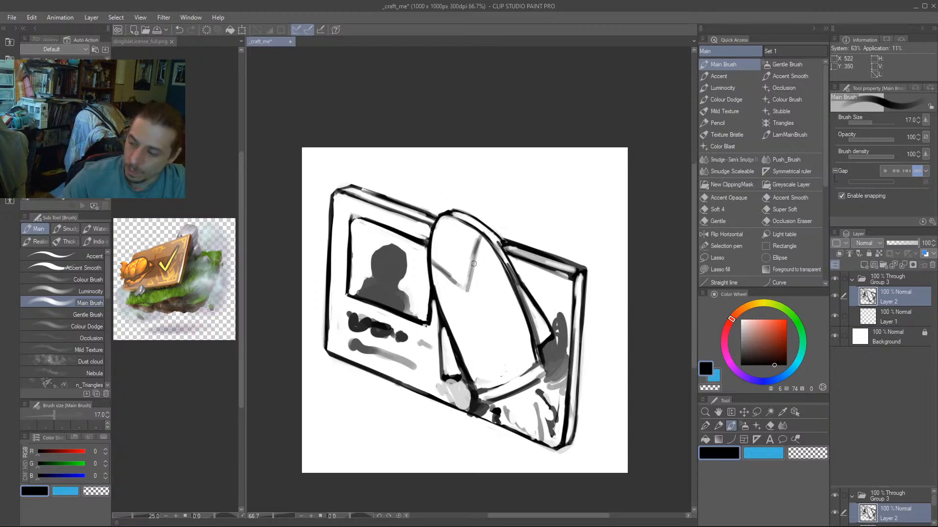
{"action": "mouse_move", "coordinate": [485, 241]}
{"action": "left_mouse_down"}
{"action": "mouse_move", "coordinate": [473, 286]}
{"action": "mouse_move", "coordinate": [481, 280]}
{"action": "mouse_move", "coordinate": [495, 335]}
{"action": "left_mouse_up"}
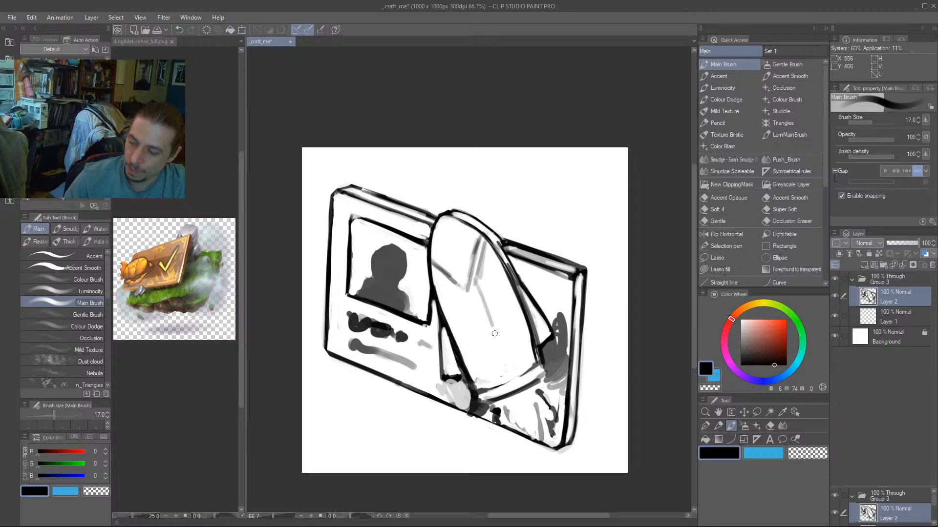
{"action": "mouse_move", "coordinate": [481, 293]}
{"action": "left_mouse_down"}
{"action": "mouse_move", "coordinate": [506, 369]}
{"action": "mouse_move", "coordinate": [491, 380]}
{"action": "left_mouse_up"}
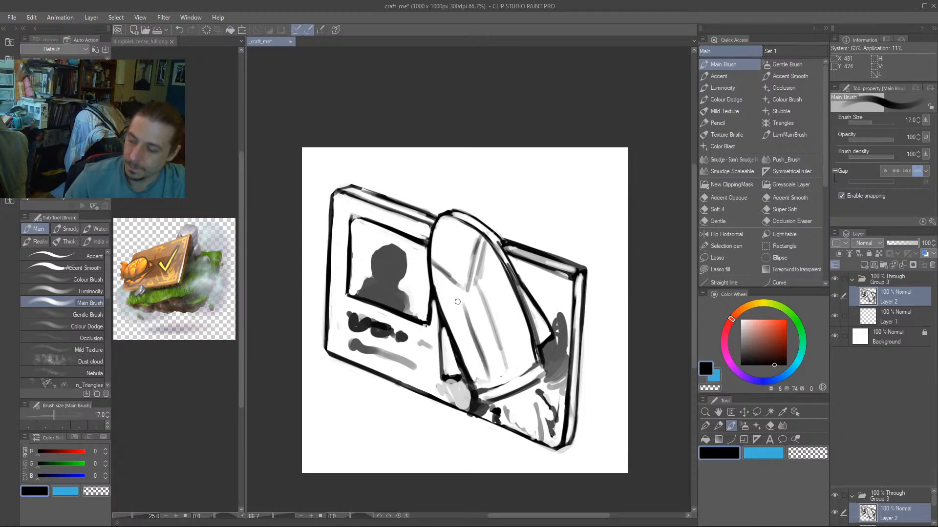
{"action": "mouse_move", "coordinate": [460, 303]}
{"action": "left_mouse_down"}
{"action": "mouse_move", "coordinate": [434, 277]}
{"action": "mouse_move", "coordinate": [462, 304]}
{"action": "mouse_move", "coordinate": [509, 300]}
{"action": "left_mouse_up"}
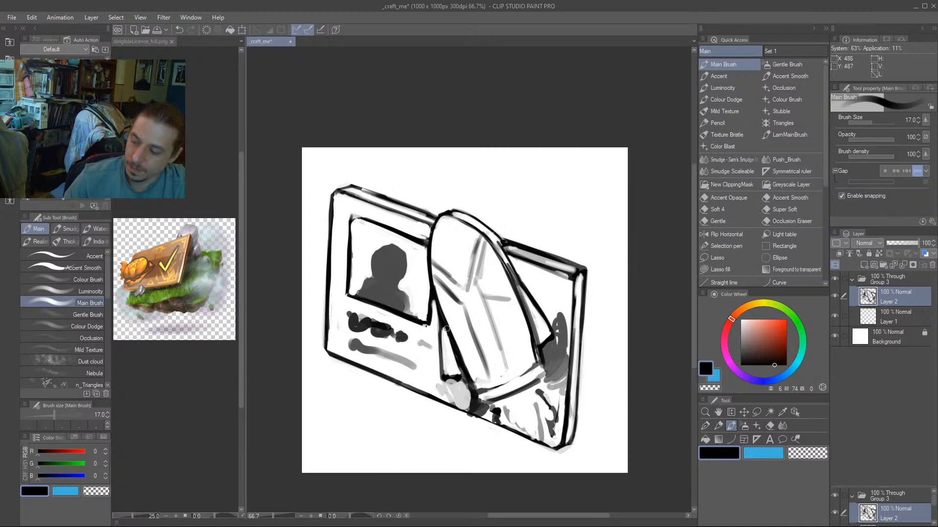
{"action": "mouse_move", "coordinate": [447, 329]}
{"action": "left_mouse_down"}
{"action": "mouse_move", "coordinate": [459, 310]}
{"action": "mouse_move", "coordinate": [447, 322]}
{"action": "left_mouse_up"}
{"action": "left_click_drag", "start_coordinate": [445, 217], "coordinate": [452, 249]}
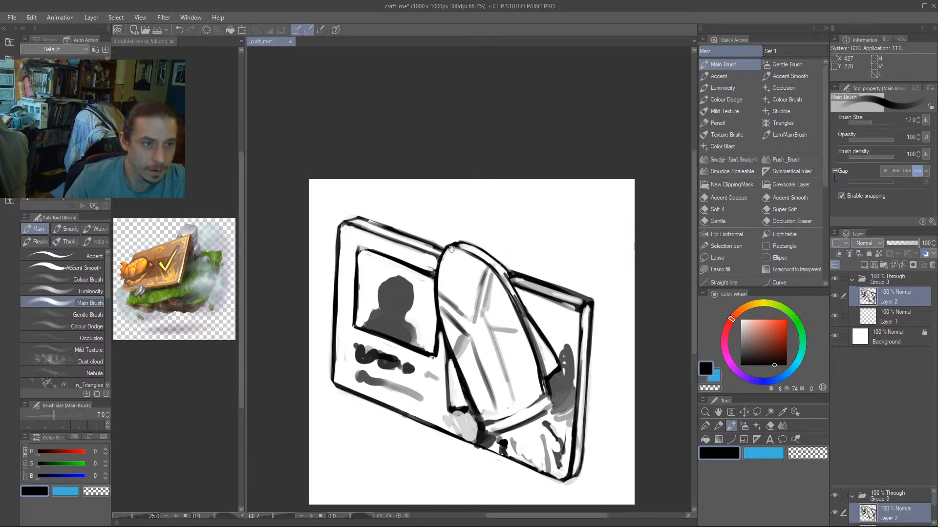
Erase the short cross strokes beside the rocket's body stripes with the transparent colour at brush size 25.
{"action": "key", "text": "bracketright"}
{"action": "key", "text": "bracketright"}
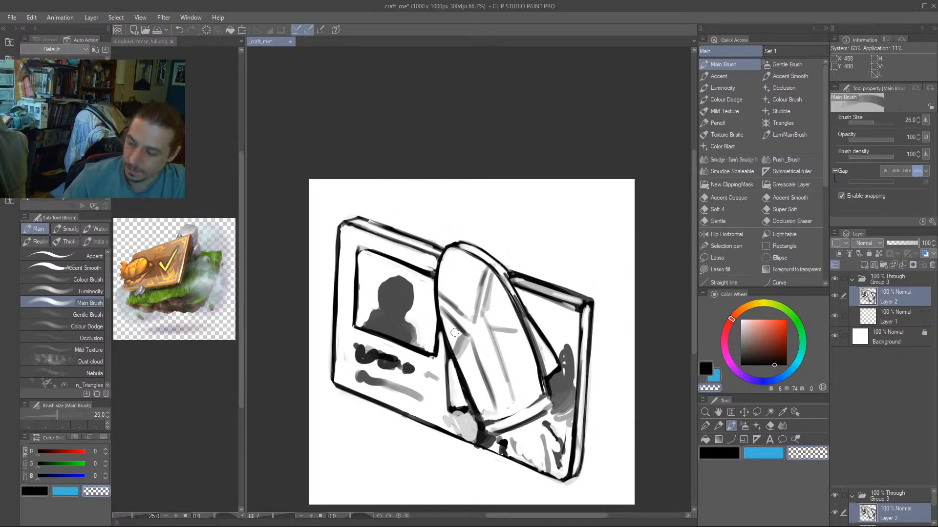
{"action": "mouse_move", "coordinate": [446, 319]}
{"action": "left_mouse_down"}
{"action": "mouse_move", "coordinate": [464, 333]}
{"action": "mouse_move", "coordinate": [449, 319]}
{"action": "mouse_move", "coordinate": [457, 347]}
{"action": "left_mouse_up"}
{"action": "mouse_move", "coordinate": [489, 321]}
{"action": "left_mouse_down"}
{"action": "mouse_move", "coordinate": [508, 336]}
{"action": "mouse_move", "coordinate": [500, 312]}
{"action": "mouse_move", "coordinate": [456, 340]}
{"action": "mouse_move", "coordinate": [461, 360]}
{"action": "left_mouse_up"}
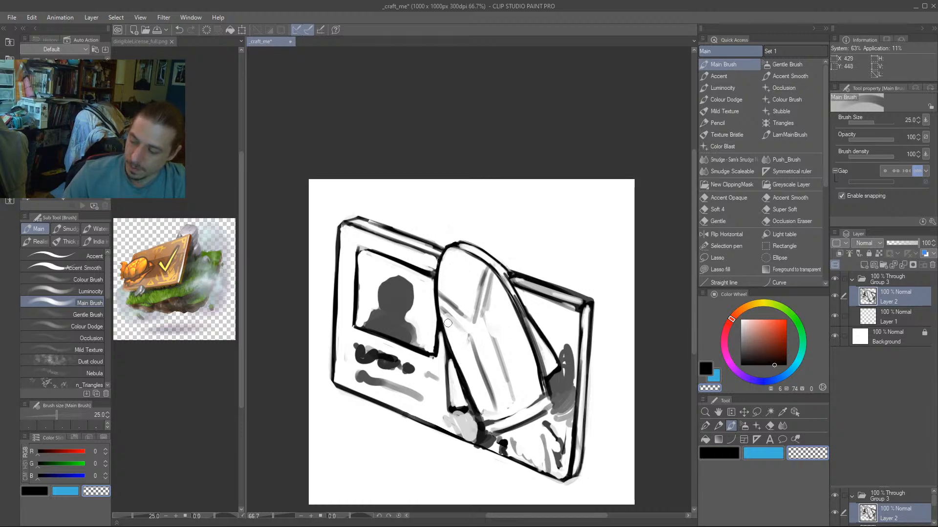
Draw the nose panel lines, a small central fin and the body's right stripe in black at brush size 17, trimming the fin.
{"action": "key", "text": "c"}
{"action": "key", "text": "bracketleft"}
{"action": "key", "text": "bracketleft"}
{"action": "mouse_move", "coordinate": [438, 306]}
{"action": "left_mouse_down"}
{"action": "mouse_move", "coordinate": [467, 336]}
{"action": "mouse_move", "coordinate": [489, 389]}
{"action": "left_mouse_up"}
{"action": "left_click_drag", "start_coordinate": [468, 333], "coordinate": [499, 408]}
{"action": "left_click_drag", "start_coordinate": [468, 338], "coordinate": [503, 413]}
{"action": "mouse_move", "coordinate": [489, 288]}
{"action": "left_mouse_down"}
{"action": "mouse_move", "coordinate": [489, 243]}
{"action": "mouse_move", "coordinate": [483, 322]}
{"action": "mouse_move", "coordinate": [520, 403]}
{"action": "left_mouse_up"}
{"action": "left_click_drag", "start_coordinate": [473, 323], "coordinate": [483, 346]}
{"action": "left_click_drag", "start_coordinate": [477, 326], "coordinate": [477, 350]}
{"action": "key", "text": "c"}
{"action": "mouse_move", "coordinate": [468, 325]}
{"action": "left_mouse_down"}
{"action": "mouse_move", "coordinate": [481, 350]}
{"action": "mouse_move", "coordinate": [476, 318]}
{"action": "mouse_move", "coordinate": [482, 344]}
{"action": "mouse_move", "coordinate": [466, 321]}
{"action": "mouse_move", "coordinate": [471, 333]}
{"action": "mouse_move", "coordinate": [456, 326]}
{"action": "mouse_move", "coordinate": [460, 308]}
{"action": "mouse_move", "coordinate": [425, 334]}
{"action": "mouse_move", "coordinate": [501, 413]}
{"action": "mouse_move", "coordinate": [469, 336]}
{"action": "mouse_move", "coordinate": [515, 446]}
{"action": "left_mouse_up"}
Strengthen the body's right stripe in black at brush size 25, and trim around the stripes with the transparent colour.
{"action": "key", "text": "c"}
{"action": "scroll", "coordinate": [473, 356], "scroll_direction": "up", "scroll_amount": 1}
{"action": "key", "text": "]"}
{"action": "key", "text": "]"}
{"action": "left_click_drag", "start_coordinate": [500, 391], "coordinate": [518, 446]}
{"action": "key", "text": "c"}
{"action": "left_click_drag", "start_coordinate": [455, 320], "coordinate": [511, 446]}
{"action": "left_click_drag", "start_coordinate": [418, 330], "coordinate": [490, 465]}
{"action": "mouse_move", "coordinate": [490, 415]}
{"action": "left_mouse_down"}
{"action": "mouse_move", "coordinate": [498, 459]}
{"action": "mouse_move", "coordinate": [473, 361]}
{"action": "left_mouse_up"}
{"action": "key", "text": "c"}
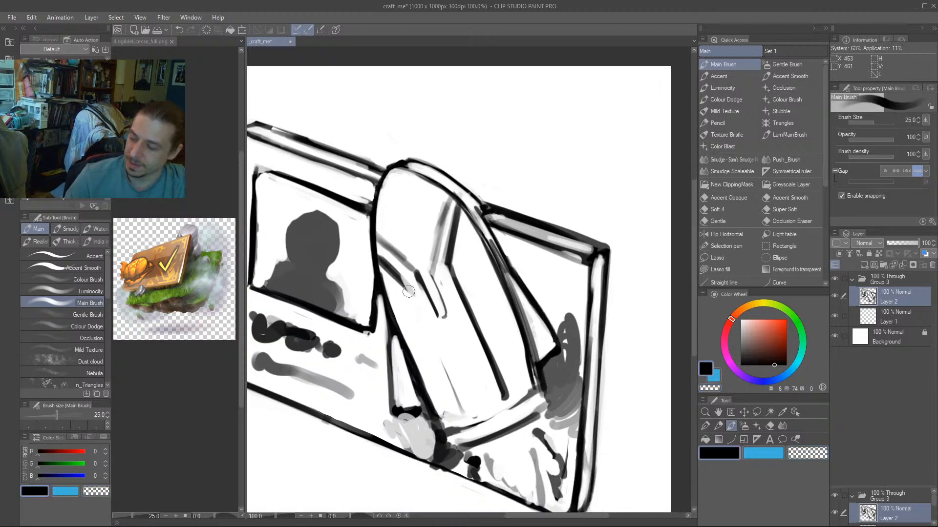
Erase the small central fin, and redraw it in black as a narrow pointed fin joined to the V of the nose panel.
{"action": "key", "text": "c"}
{"action": "mouse_move", "coordinate": [410, 273]}
{"action": "left_mouse_down"}
{"action": "mouse_move", "coordinate": [436, 313]}
{"action": "mouse_move", "coordinate": [426, 283]}
{"action": "mouse_move", "coordinate": [442, 310]}
{"action": "mouse_move", "coordinate": [390, 233]}
{"action": "mouse_move", "coordinate": [443, 315]}
{"action": "left_mouse_up"}
{"action": "mouse_move", "coordinate": [417, 225]}
{"action": "left_mouse_down"}
{"action": "mouse_move", "coordinate": [414, 252]}
{"action": "mouse_move", "coordinate": [430, 283]}
{"action": "mouse_move", "coordinate": [426, 303]}
{"action": "mouse_move", "coordinate": [413, 303]}
{"action": "mouse_move", "coordinate": [421, 271]}
{"action": "left_mouse_up"}
{"action": "key", "text": "c"}
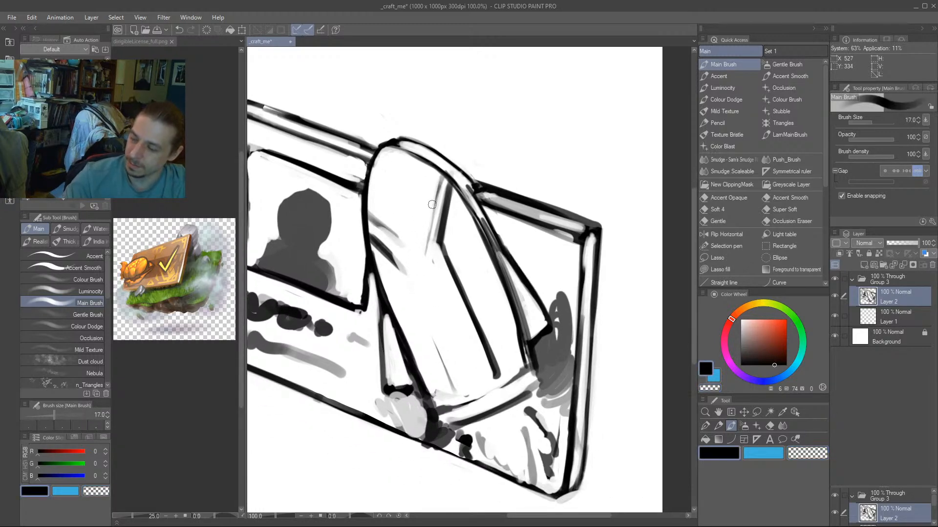
{"action": "key", "text": "bracketleft"}
{"action": "mouse_move", "coordinate": [441, 174]}
{"action": "left_mouse_down"}
{"action": "mouse_move", "coordinate": [420, 252]}
{"action": "mouse_move", "coordinate": [376, 221]}
{"action": "mouse_move", "coordinate": [422, 252]}
{"action": "mouse_move", "coordinate": [441, 297]}
{"action": "left_mouse_up"}
{"action": "key", "text": "bracketright"}
{"action": "mouse_move", "coordinate": [420, 251]}
{"action": "left_mouse_down"}
{"action": "mouse_move", "coordinate": [441, 302]}
{"action": "mouse_move", "coordinate": [425, 248]}
{"action": "mouse_move", "coordinate": [444, 300]}
{"action": "left_mouse_up"}
{"action": "mouse_move", "coordinate": [442, 301]}
{"action": "left_mouse_down"}
{"action": "mouse_move", "coordinate": [424, 259]}
{"action": "mouse_move", "coordinate": [448, 302]}
{"action": "left_mouse_up"}
Trim the right-hand nose panel line and the area beside the central fin with the transparent colour at brush size 12.
{"action": "key", "text": "c"}
{"action": "key", "text": "bracketleft"}
{"action": "key", "text": "bracketleft"}
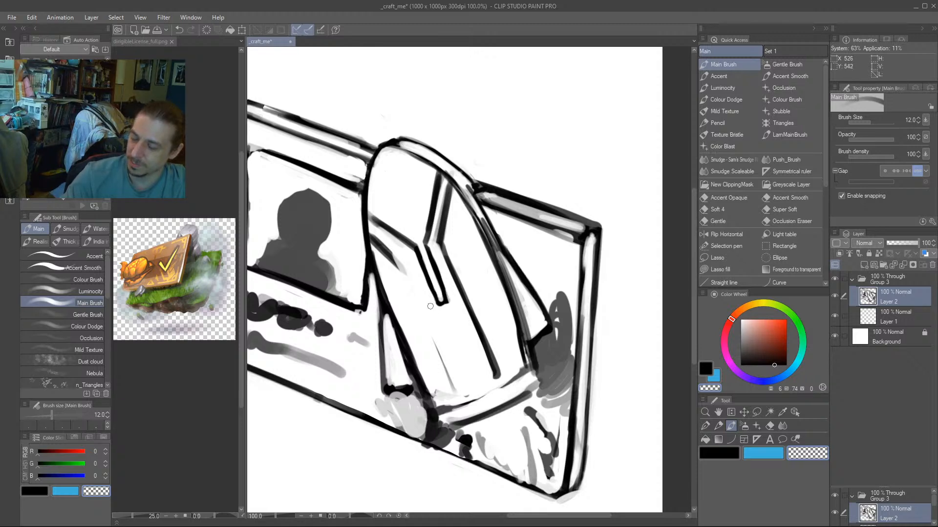
{"action": "left_click_drag", "start_coordinate": [362, 270], "coordinate": [375, 320]}
{"action": "mouse_move", "coordinate": [443, 260]}
{"action": "left_mouse_down"}
{"action": "mouse_move", "coordinate": [442, 275]}
{"action": "mouse_move", "coordinate": [450, 211]}
{"action": "mouse_move", "coordinate": [443, 274]}
{"action": "left_mouse_up"}
{"action": "left_click_drag", "start_coordinate": [334, 293], "coordinate": [324, 242]}
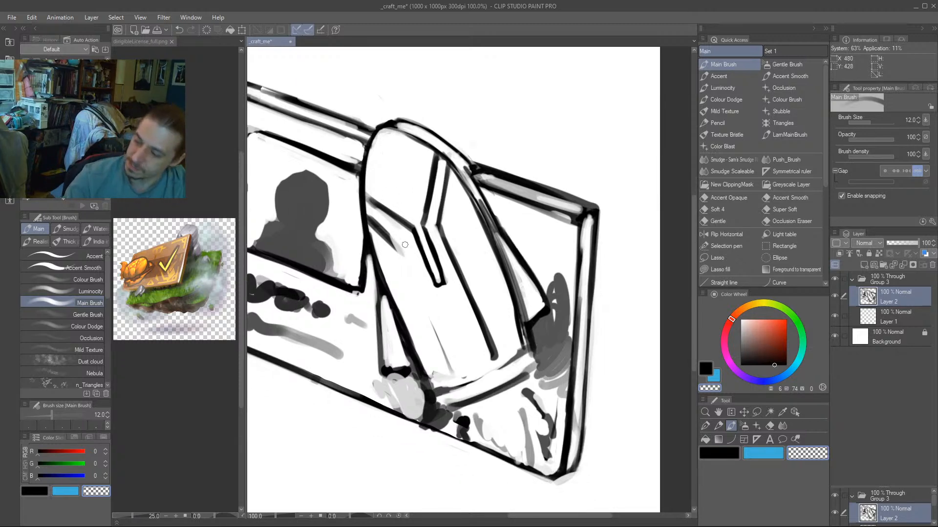
Draw the body's left stripe in black at brush size 12, from the left outline down to the rocket's base.
{"action": "key", "text": "c"}
{"action": "mouse_move", "coordinate": [370, 216]}
{"action": "left_mouse_down"}
{"action": "mouse_move", "coordinate": [400, 237]}
{"action": "mouse_move", "coordinate": [391, 241]}
{"action": "mouse_move", "coordinate": [459, 367]}
{"action": "left_mouse_up"}
{"action": "key", "text": "c"}
{"action": "key", "text": "c"}
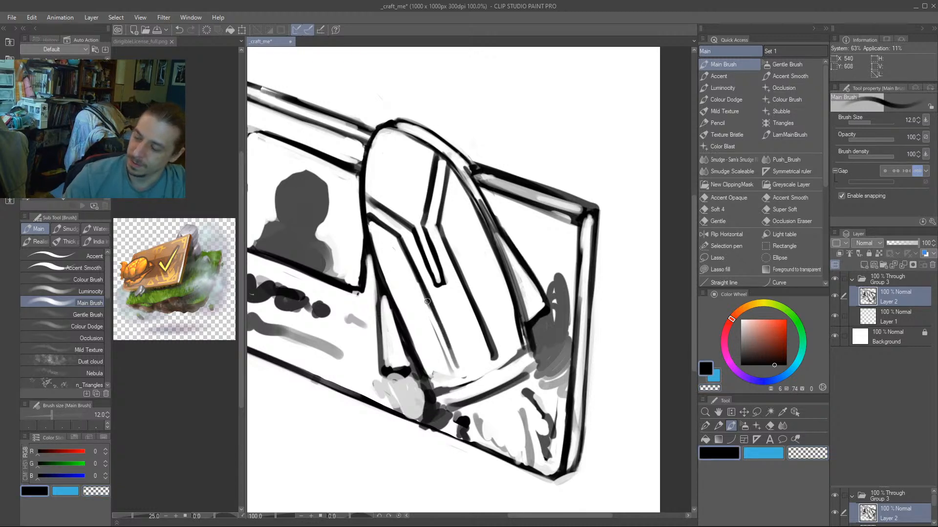
{"action": "left_click_drag", "start_coordinate": [427, 301], "coordinate": [458, 371]}
{"action": "left_click_drag", "start_coordinate": [424, 289], "coordinate": [457, 370]}
{"action": "left_click_drag", "start_coordinate": [396, 235], "coordinate": [429, 316]}
{"action": "left_click_drag", "start_coordinate": [395, 233], "coordinate": [446, 347]}
{"action": "left_click_drag", "start_coordinate": [405, 259], "coordinate": [451, 364]}
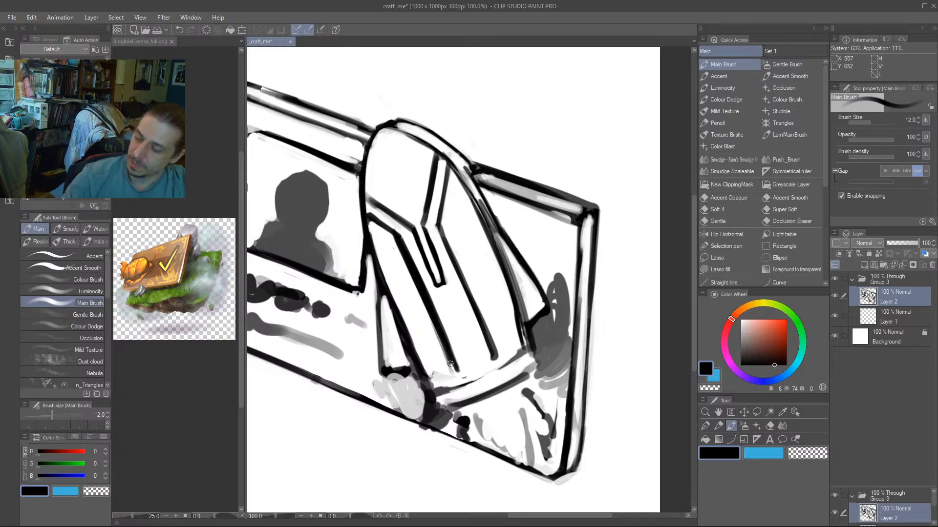
Trim the right side of the left body stripe and its upper bend with the transparent colour at brush size 12.
{"action": "key", "text": "c"}
{"action": "left_click_drag", "start_coordinate": [400, 234], "coordinate": [447, 341]}
{"action": "left_click_drag", "start_coordinate": [437, 307], "coordinate": [460, 369]}
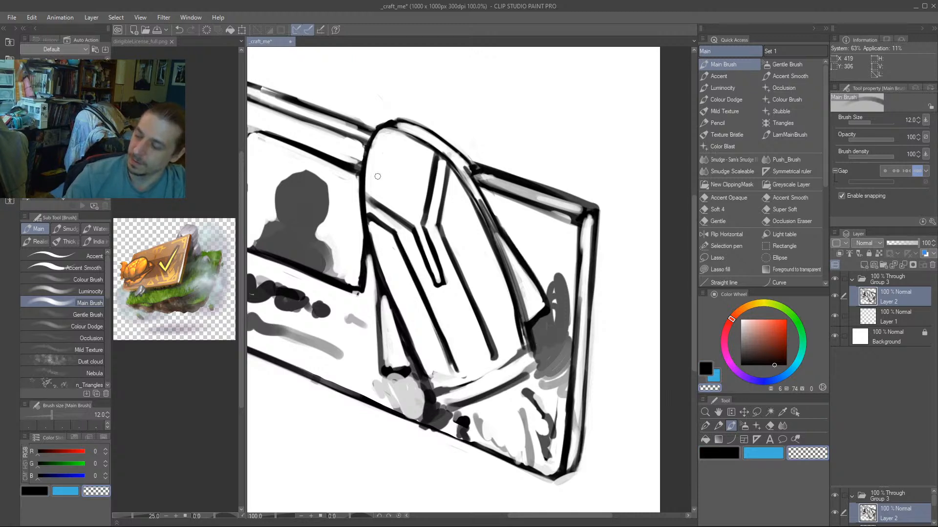
{"action": "left_click_drag", "start_coordinate": [381, 217], "coordinate": [393, 227]}
{"action": "mouse_move", "coordinate": [337, 296]}
{"action": "left_mouse_down"}
{"action": "mouse_move", "coordinate": [361, 323]}
{"action": "mouse_move", "coordinate": [388, 257]}
{"action": "left_mouse_up"}
{"action": "scroll", "coordinate": [362, 323], "scroll_direction": "down", "scroll_amount": 2}
{"action": "scroll", "coordinate": [376, 296], "scroll_direction": "up", "scroll_amount": 2}
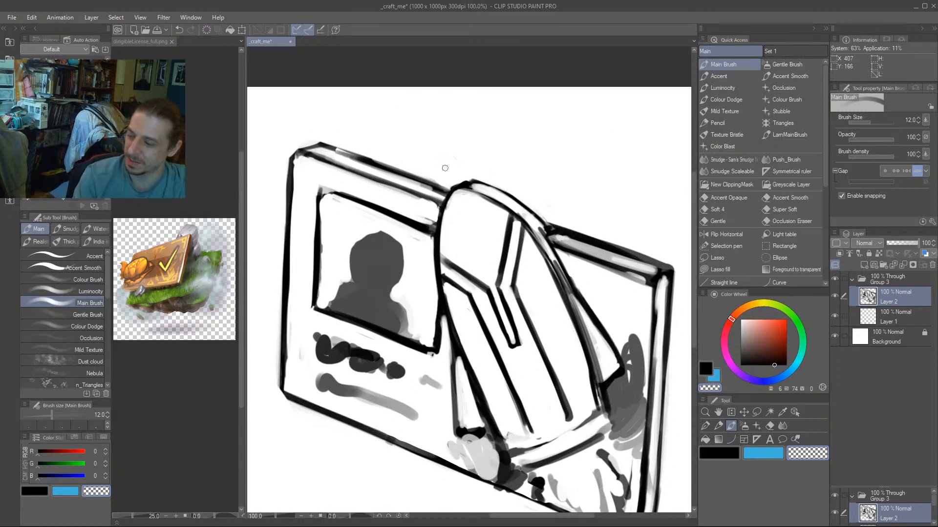
Trim the top of the rocket's nose, and redraw its upper-right outline in black at brush size 10.
{"action": "mouse_move", "coordinate": [471, 181]}
{"action": "left_mouse_down"}
{"action": "mouse_move", "coordinate": [546, 229]}
{"action": "mouse_move", "coordinate": [488, 189]}
{"action": "left_mouse_up"}
{"action": "key", "text": "c"}
{"action": "mouse_move", "coordinate": [484, 180]}
{"action": "left_mouse_down"}
{"action": "mouse_move", "coordinate": [541, 218]}
{"action": "mouse_move", "coordinate": [469, 179]}
{"action": "left_mouse_up"}
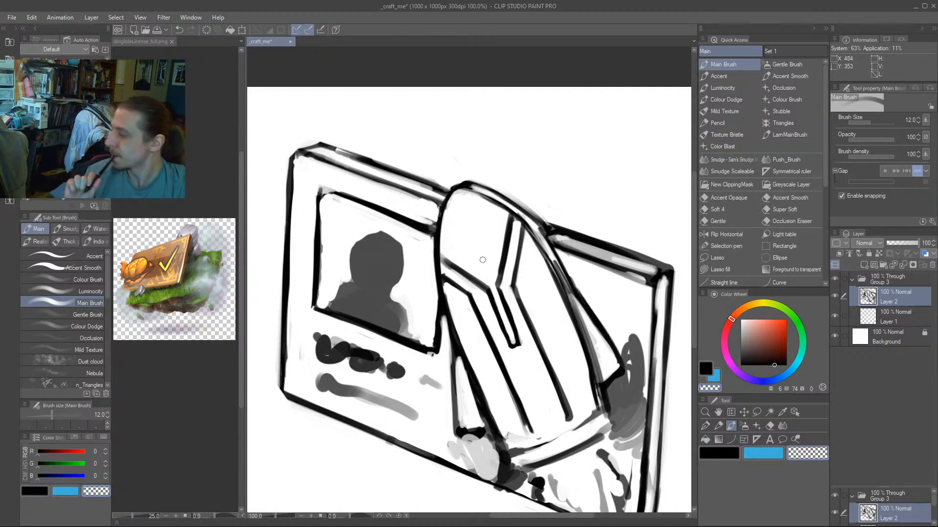
{"action": "key", "text": "bracketleft"}
{"action": "key", "text": "c"}
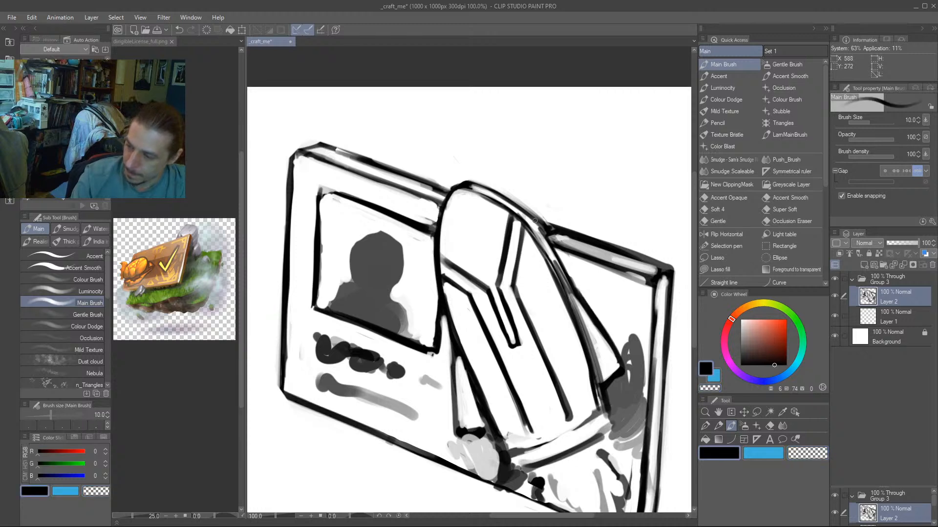
{"action": "left_click_drag", "start_coordinate": [537, 224], "coordinate": [466, 186]}
{"action": "key", "text": "c"}
{"action": "mouse_move", "coordinate": [427, 394]}
{"action": "left_mouse_down"}
{"action": "mouse_move", "coordinate": [408, 310]}
{"action": "mouse_move", "coordinate": [352, 286]}
{"action": "mouse_move", "coordinate": [357, 301]}
{"action": "left_mouse_up"}
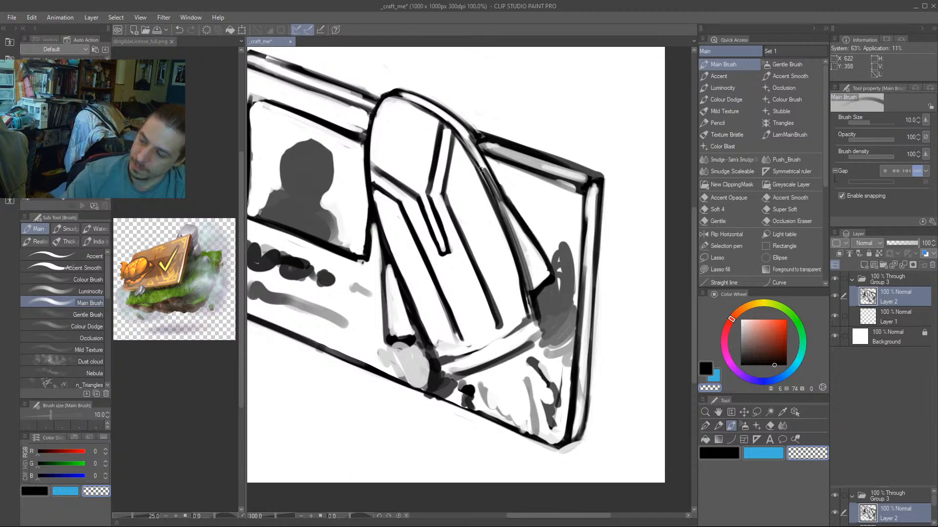
Reinforce the rocket's right body outline below the nose in black at brush size 12, and trim it with the transparent colour.
{"action": "key", "text": "c"}
{"action": "key", "text": "bracketright"}
{"action": "left_click_drag", "start_coordinate": [472, 151], "coordinate": [507, 200]}
{"action": "key", "text": "c"}
{"action": "left_click_drag", "start_coordinate": [485, 167], "coordinate": [506, 204]}
Thin the rocket's right body outline from the nose down to the right fin with the transparent colour at brush size 7.
{"action": "key", "text": "bracketleft"}
{"action": "key", "text": "bracketleft"}
{"action": "key", "text": "bracketleft"}
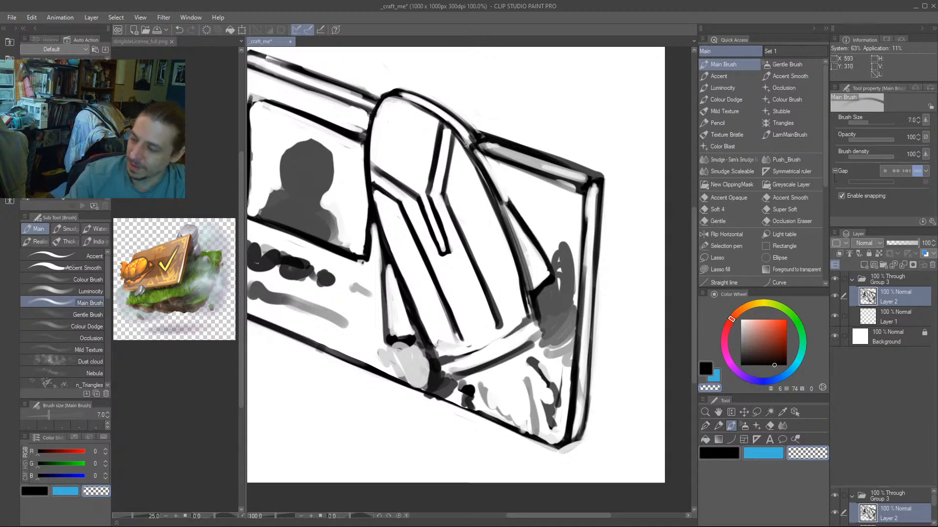
{"action": "left_click_drag", "start_coordinate": [463, 141], "coordinate": [504, 218]}
{"action": "left_click_drag", "start_coordinate": [473, 160], "coordinate": [514, 245]}
{"action": "left_click_drag", "start_coordinate": [494, 198], "coordinate": [524, 289]}
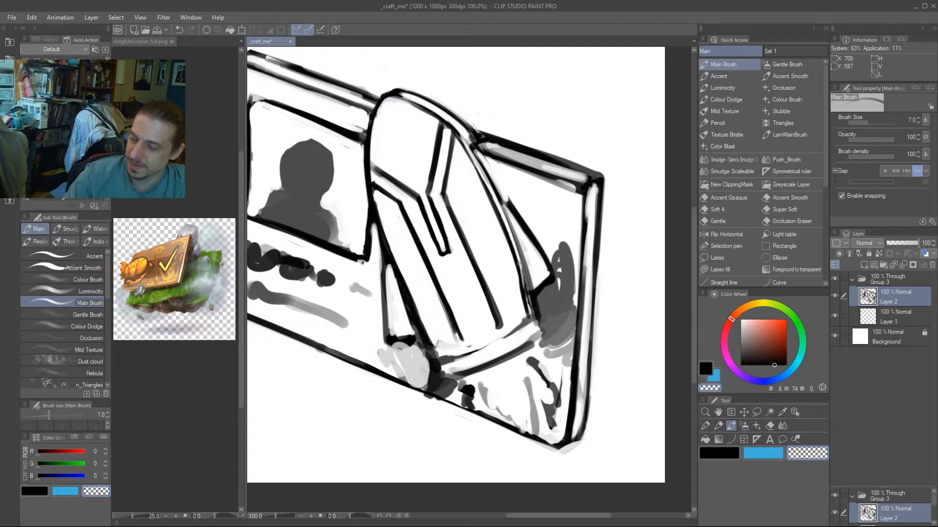
{"action": "left_click_drag", "start_coordinate": [502, 228], "coordinate": [529, 300]}
Strengthen the right fin's outer edge in black at brush size 7, and trim its inside with the transparent colour.
{"action": "key", "text": "c"}
{"action": "mouse_move", "coordinate": [496, 199]}
{"action": "left_mouse_down"}
{"action": "mouse_move", "coordinate": [540, 255]}
{"action": "mouse_move", "coordinate": [517, 239]}
{"action": "mouse_move", "coordinate": [531, 287]}
{"action": "left_mouse_up"}
{"action": "key", "text": "c"}
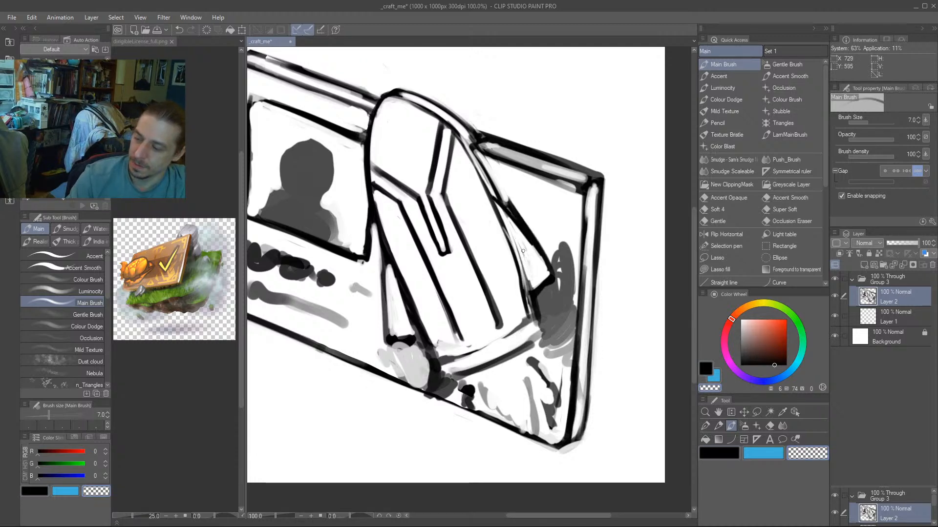
{"action": "left_click_drag", "start_coordinate": [519, 248], "coordinate": [527, 284]}
{"action": "left_click_drag", "start_coordinate": [494, 197], "coordinate": [547, 259]}
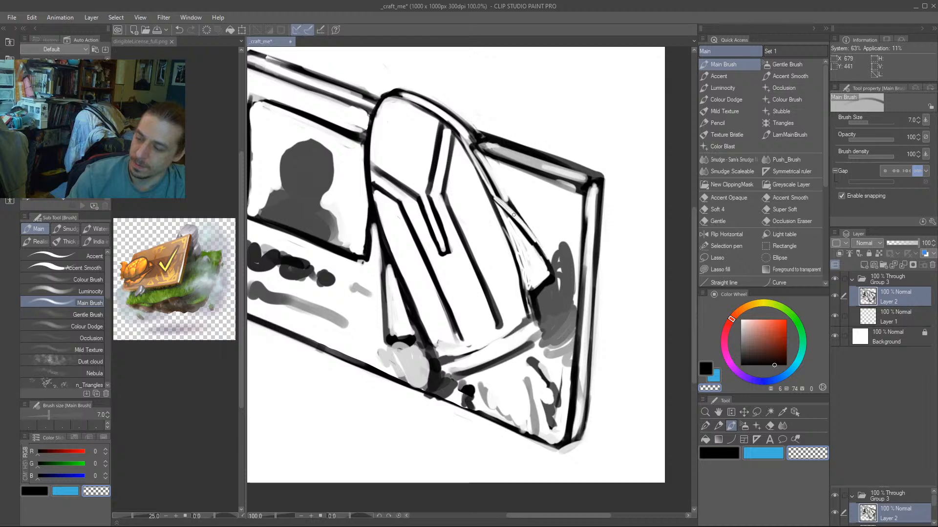
{"action": "left_click_drag", "start_coordinate": [517, 224], "coordinate": [549, 264]}
Redraw the right fin's outer edge in black at brush size 7, and clean up its lower tip with the transparent colour.
{"action": "key", "text": "c"}
{"action": "mouse_move", "coordinate": [491, 200]}
{"action": "left_mouse_down"}
{"action": "mouse_move", "coordinate": [526, 235]}
{"action": "mouse_move", "coordinate": [519, 229]}
{"action": "mouse_move", "coordinate": [546, 279]}
{"action": "left_mouse_up"}
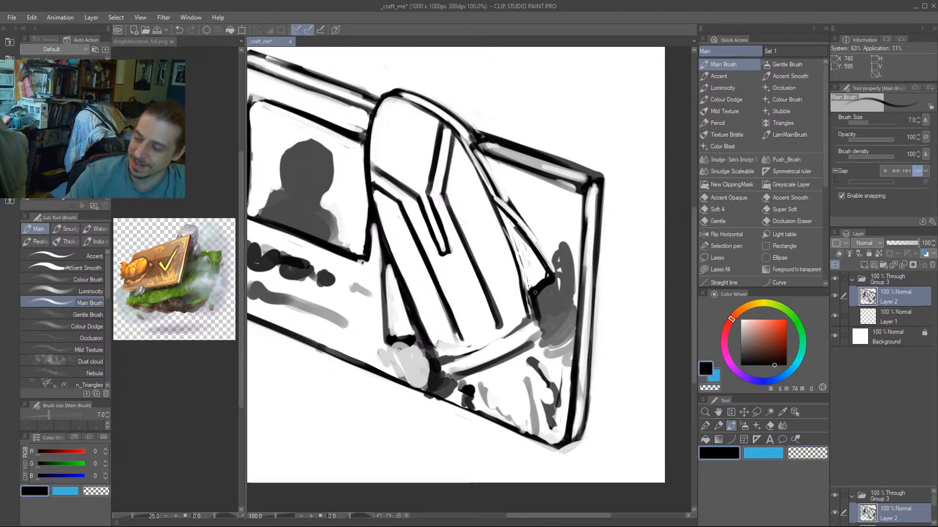
{"action": "mouse_move", "coordinate": [521, 222]}
{"action": "left_mouse_down"}
{"action": "mouse_move", "coordinate": [554, 271]}
{"action": "mouse_move", "coordinate": [552, 264]}
{"action": "left_mouse_up"}
{"action": "left_click_drag", "start_coordinate": [494, 197], "coordinate": [547, 258]}
{"action": "mouse_move", "coordinate": [513, 212]}
{"action": "left_mouse_down"}
{"action": "mouse_move", "coordinate": [549, 268]}
{"action": "mouse_move", "coordinate": [499, 206]}
{"action": "left_mouse_up"}
{"action": "key", "text": "c"}
{"action": "mouse_move", "coordinate": [543, 263]}
{"action": "left_mouse_down"}
{"action": "mouse_move", "coordinate": [551, 275]}
{"action": "mouse_move", "coordinate": [534, 289]}
{"action": "left_mouse_up"}
{"action": "left_click_drag", "start_coordinate": [311, 314], "coordinate": [374, 303]}
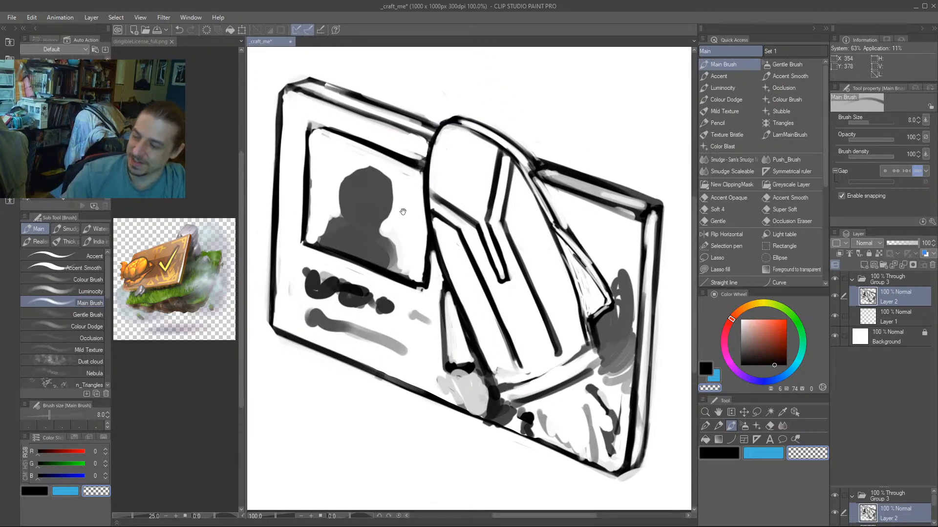
Refine the card's top edge left of the rocket's nose at brush sizes 12 and 10.
{"action": "left_click_drag", "start_coordinate": [403, 212], "coordinate": [407, 280]}
{"action": "left_click_drag", "start_coordinate": [395, 201], "coordinate": [373, 234]}
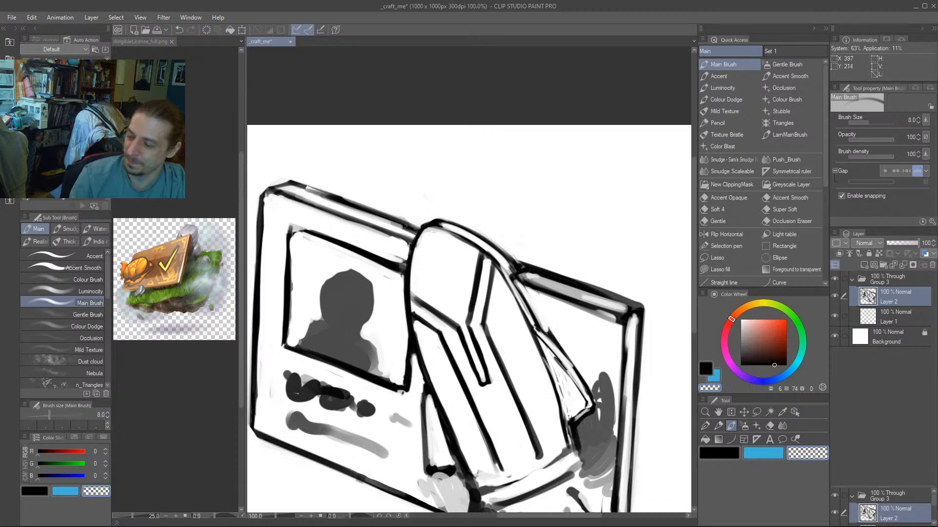
{"action": "key", "text": "bracketright"}
{"action": "key", "text": "bracketright"}
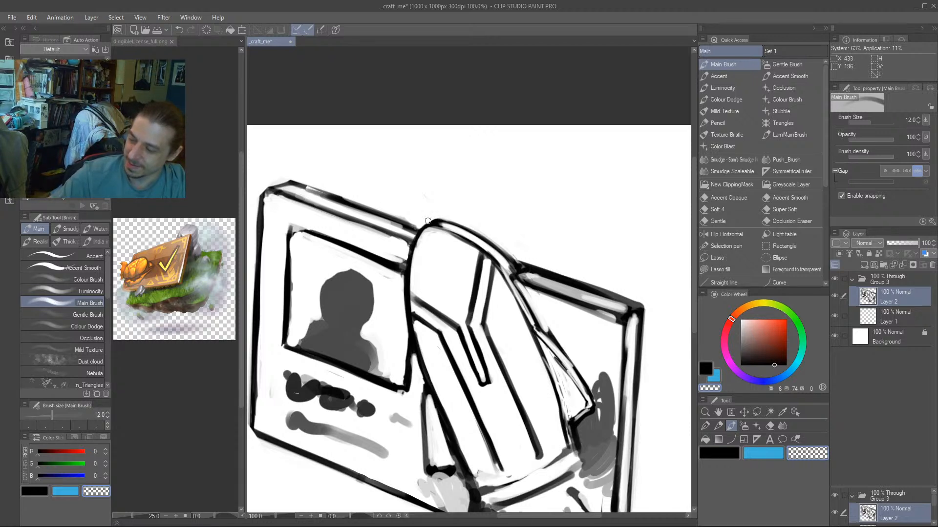
{"action": "left_click_drag", "start_coordinate": [416, 226], "coordinate": [287, 177]}
{"action": "key", "text": "bracketleft"}
{"action": "left_click_drag", "start_coordinate": [417, 226], "coordinate": [283, 182]}
{"action": "mouse_move", "coordinate": [523, 268]}
{"action": "left_mouse_down"}
{"action": "mouse_move", "coordinate": [479, 242]}
{"action": "mouse_move", "coordinate": [513, 259]}
{"action": "left_mouse_up"}
{"action": "left_click_drag", "start_coordinate": [495, 136], "coordinate": [505, 150]}
Trim the card's top edge right of the rocket with the transparent colour at brush size 15, and redraw it in black.
{"action": "key", "text": "c"}
{"action": "key", "text": "bracketright"}
{"action": "key", "text": "bracketright"}
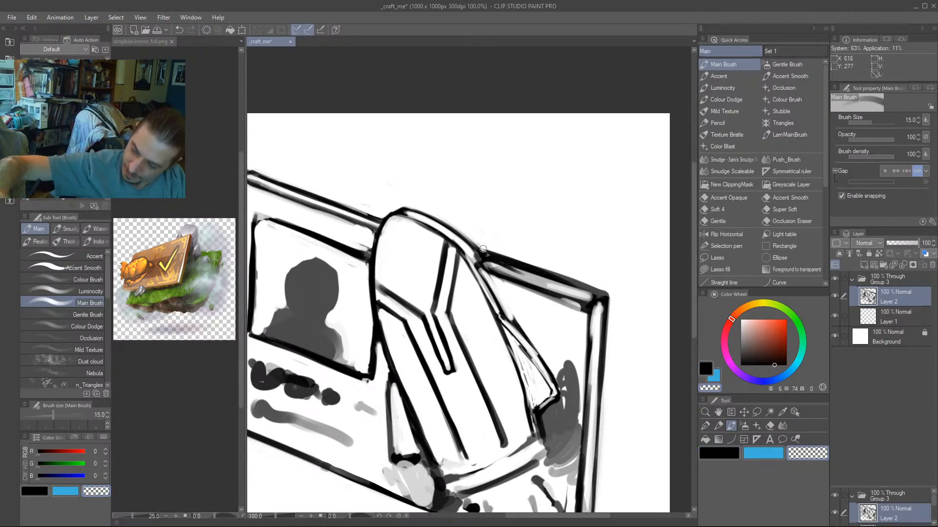
{"action": "left_click_drag", "start_coordinate": [481, 248], "coordinate": [602, 289]}
{"action": "left_click_drag", "start_coordinate": [511, 260], "coordinate": [607, 293]}
{"action": "left_click_drag", "start_coordinate": [526, 266], "coordinate": [579, 278]}
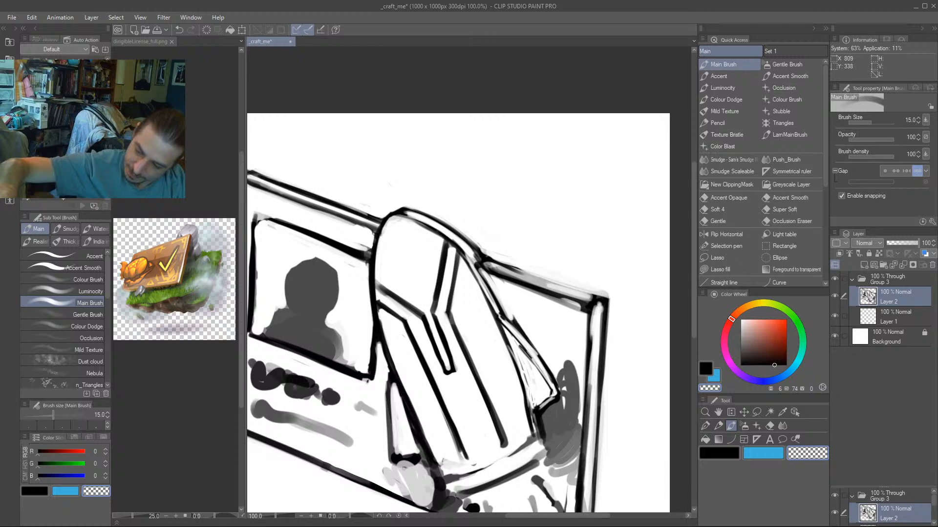
{"action": "key", "text": "c"}
{"action": "left_click_drag", "start_coordinate": [486, 253], "coordinate": [554, 279]}
{"action": "left_click_drag", "start_coordinate": [498, 257], "coordinate": [608, 297]}
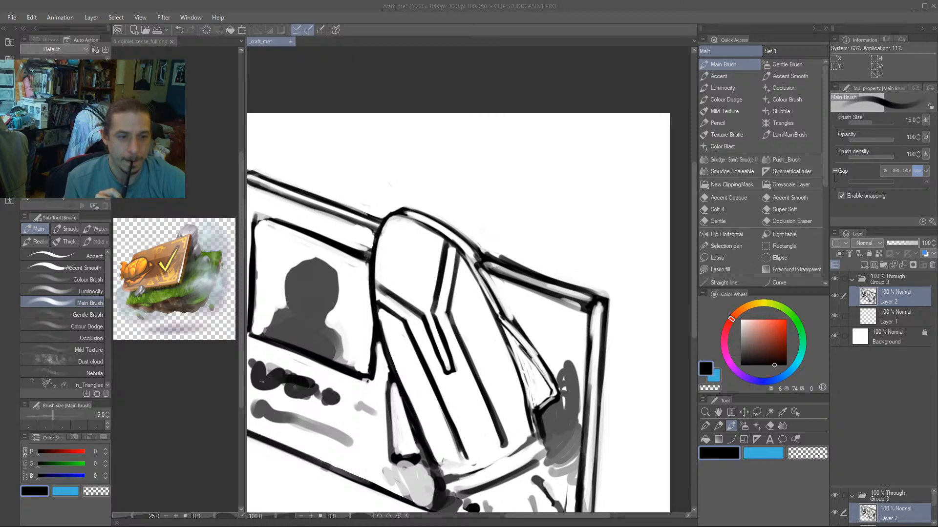
Trim the card's right edge near its lower corner with the transparent colour, and redraw the outer line in black at brush size 12.
{"action": "left_click", "coordinate": [435, 120]}
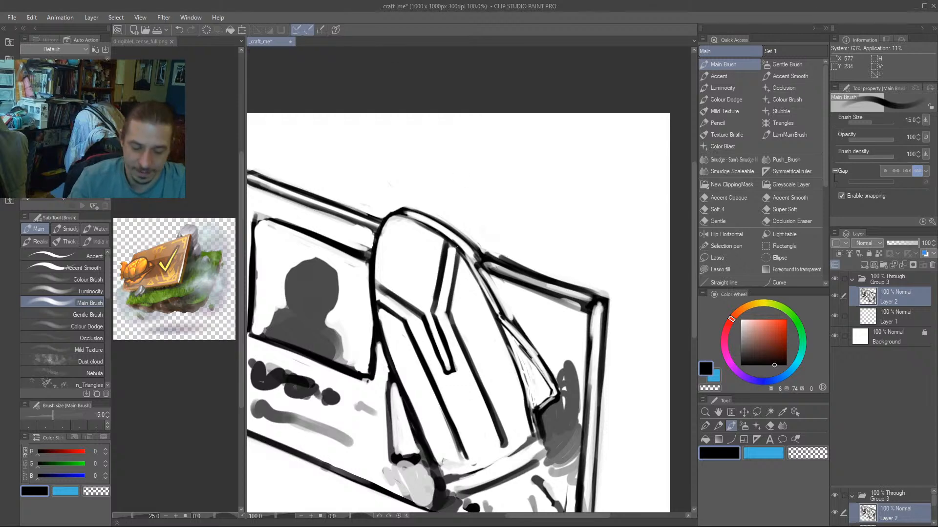
{"action": "left_click_drag", "start_coordinate": [349, 318], "coordinate": [427, 226]}
{"action": "scroll", "coordinate": [336, 277], "scroll_direction": "down", "scroll_amount": 2}
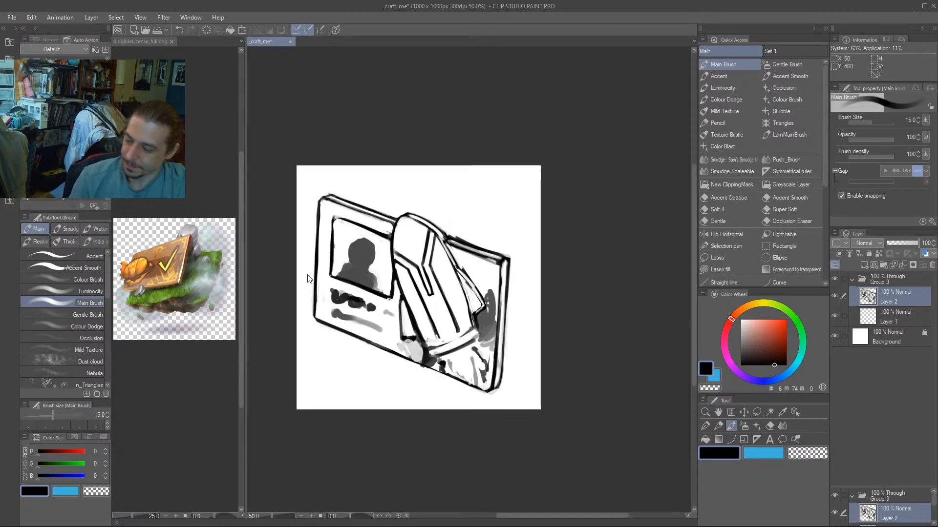
{"action": "scroll", "coordinate": [471, 244], "scroll_direction": "up", "scroll_amount": 2}
{"action": "left_click_drag", "start_coordinate": [490, 351], "coordinate": [432, 177]}
{"action": "key", "text": "bracketright"}
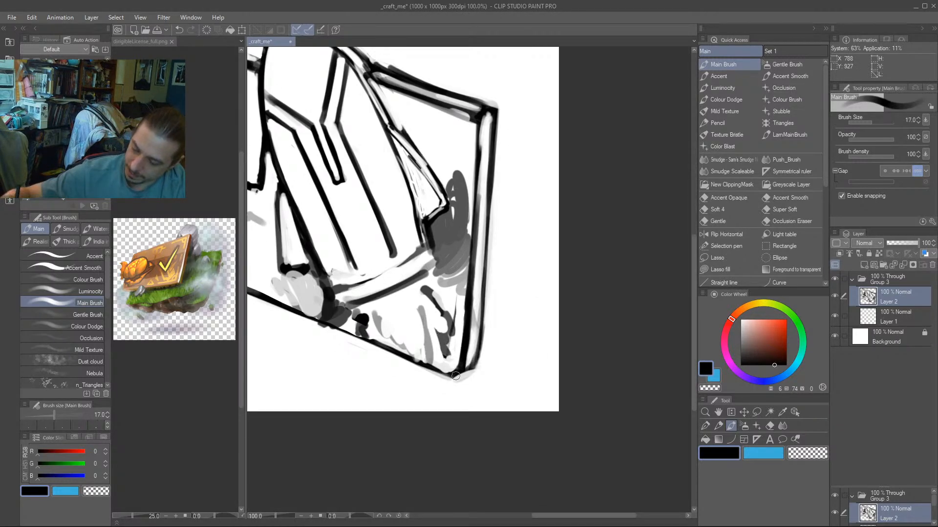
{"action": "mouse_move", "coordinate": [464, 376]}
{"action": "left_mouse_down"}
{"action": "mouse_move", "coordinate": [466, 326]}
{"action": "mouse_move", "coordinate": [463, 376]}
{"action": "mouse_move", "coordinate": [482, 356]}
{"action": "mouse_move", "coordinate": [473, 379]}
{"action": "mouse_move", "coordinate": [488, 285]}
{"action": "left_mouse_up"}
{"action": "key", "text": "bracketleft"}
{"action": "key", "text": "bracketleft"}
{"action": "left_click_drag", "start_coordinate": [482, 355], "coordinate": [488, 284]}
{"action": "key", "text": "c"}
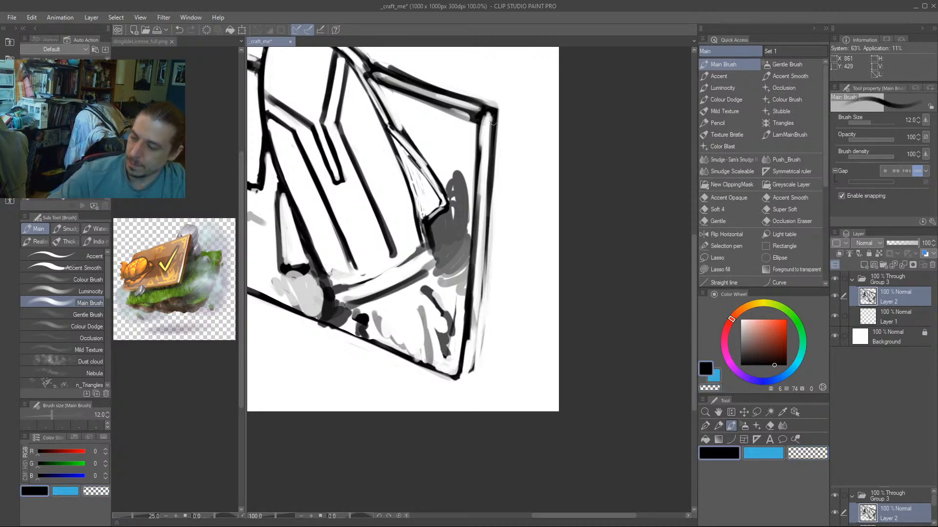
{"action": "mouse_move", "coordinate": [494, 123]}
{"action": "left_mouse_down"}
{"action": "mouse_move", "coordinate": [473, 365]}
{"action": "mouse_move", "coordinate": [473, 351]}
{"action": "mouse_move", "coordinate": [464, 364]}
{"action": "mouse_move", "coordinate": [482, 122]}
{"action": "mouse_move", "coordinate": [457, 372]}
{"action": "left_mouse_up"}
{"action": "key", "text": "ctrl+z"}
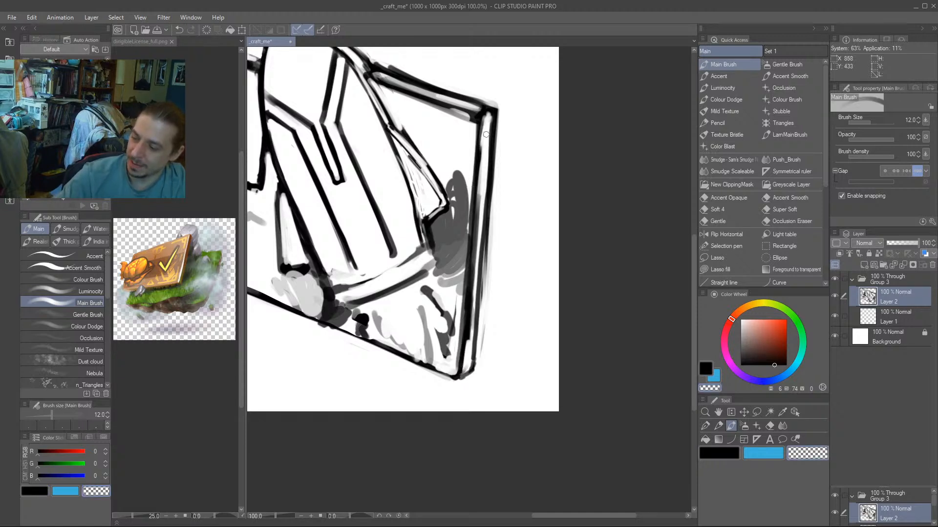
Trim both sides of the card's right outer line with the transparent colour at brush size 12.
{"action": "left_click_drag", "start_coordinate": [480, 159], "coordinate": [472, 285]}
{"action": "left_click_drag", "start_coordinate": [481, 210], "coordinate": [467, 349]}
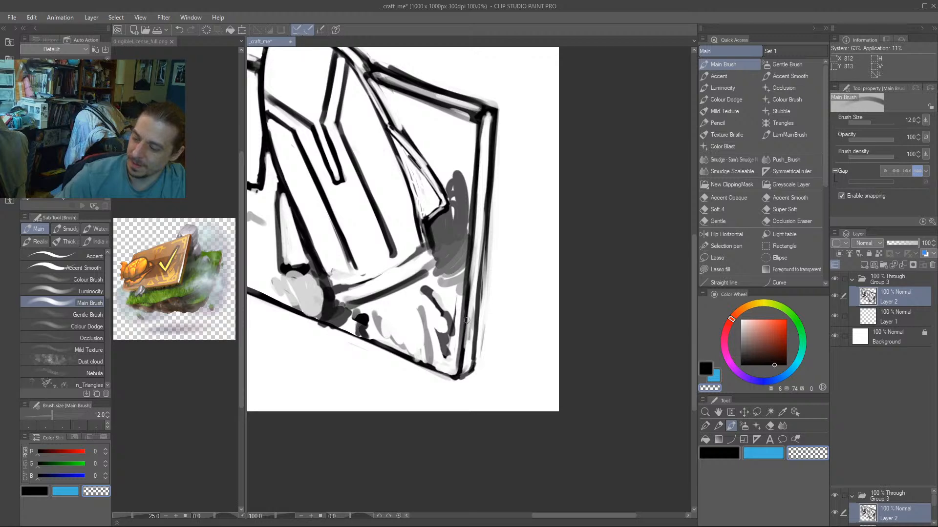
{"action": "left_click_drag", "start_coordinate": [475, 279], "coordinate": [467, 347]}
{"action": "left_click_drag", "start_coordinate": [498, 118], "coordinate": [487, 276]}
{"action": "left_click_drag", "start_coordinate": [489, 203], "coordinate": [481, 357]}
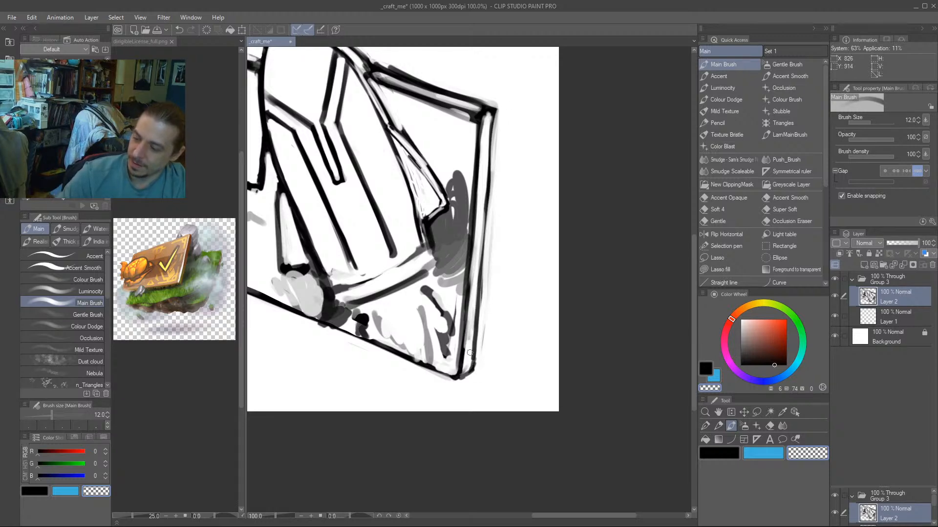
Flip the canvas horizontally to check the whole drawing.
{"action": "left_click_drag", "start_coordinate": [324, 292], "coordinate": [363, 337]}
{"action": "key", "text": "ctrl+minus"}
{"action": "key", "text": "ctrl+minus"}
{"action": "left_click_drag", "start_coordinate": [336, 366], "coordinate": [398, 329]}
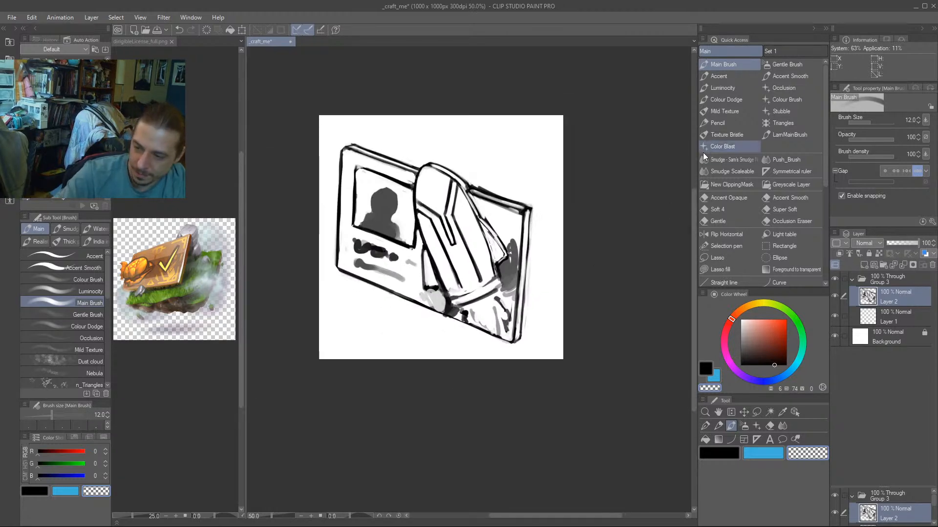
{"action": "left_click", "coordinate": [714, 234]}
{"action": "left_click_drag", "start_coordinate": [346, 310], "coordinate": [310, 363]}
{"action": "scroll", "coordinate": [318, 383], "scroll_direction": "up", "scroll_amount": 1}
{"action": "scroll", "coordinate": [318, 383], "scroll_direction": "down", "scroll_amount": 1}
Draw short black cross lines over the rocket's side panels at brush size 15.
{"action": "key", "text": "c"}
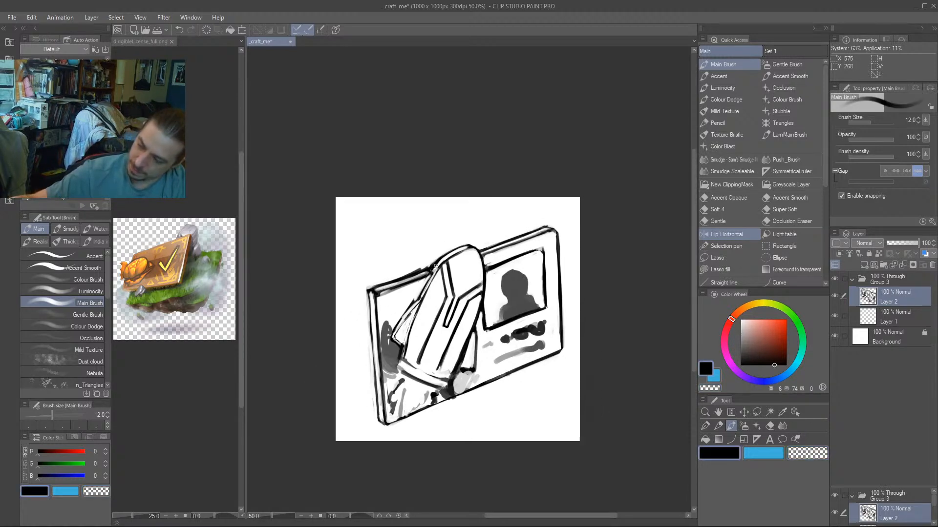
{"action": "key", "text": "c"}
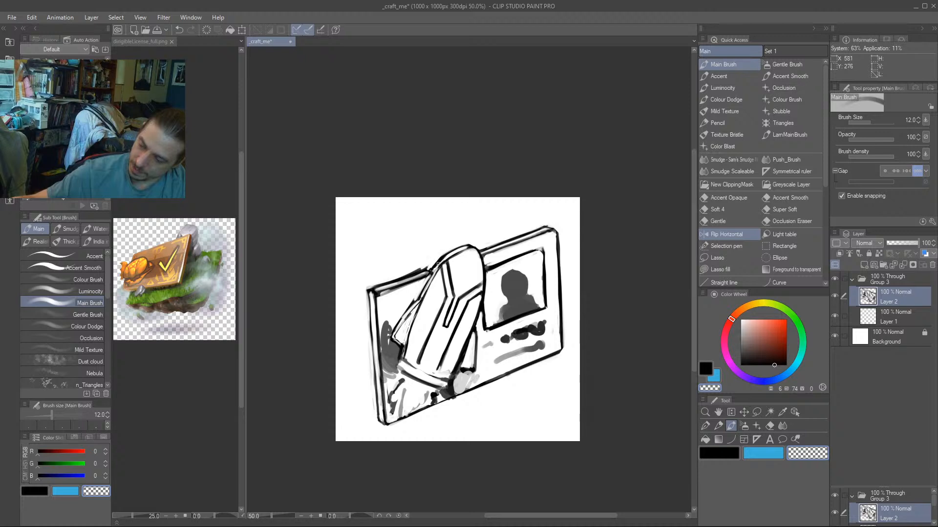
{"action": "key", "text": "c"}
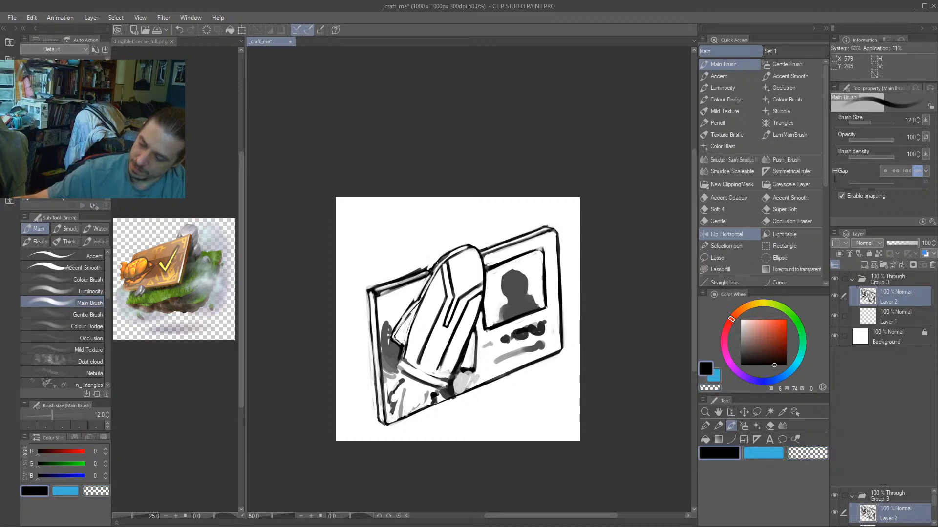
{"action": "left_click_drag", "start_coordinate": [434, 227], "coordinate": [396, 239]}
{"action": "left_click_drag", "start_coordinate": [335, 342], "coordinate": [359, 261]}
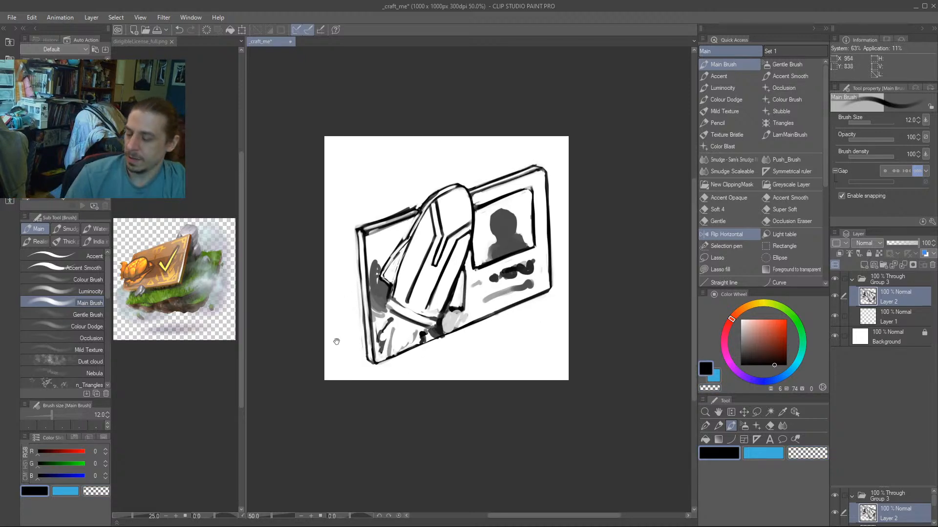
{"action": "left_click_drag", "start_coordinate": [337, 342], "coordinate": [351, 341]}
{"action": "key", "text": "bracketright"}
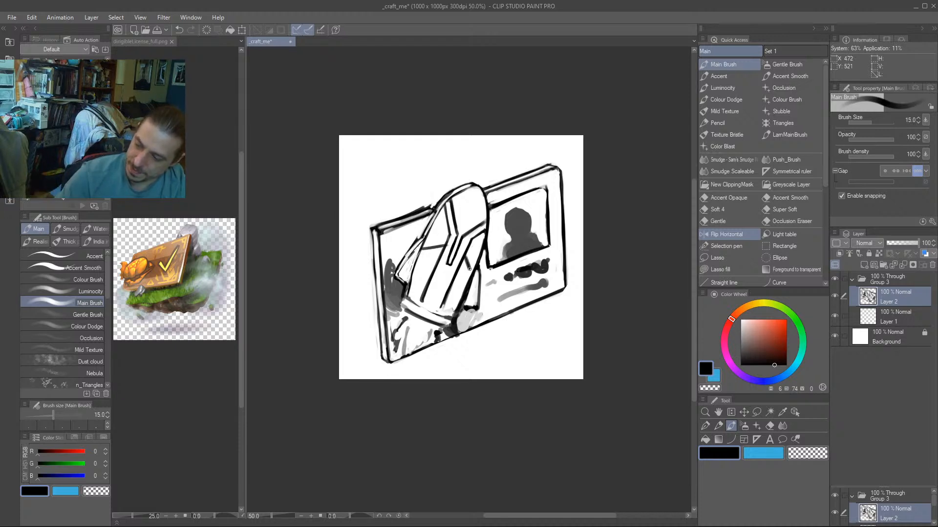
{"action": "left_click_drag", "start_coordinate": [469, 269], "coordinate": [470, 273]}
{"action": "mouse_move", "coordinate": [413, 190]}
{"action": "left_mouse_down"}
{"action": "mouse_move", "coordinate": [397, 178]}
{"action": "mouse_move", "coordinate": [379, 193]}
{"action": "left_mouse_up"}
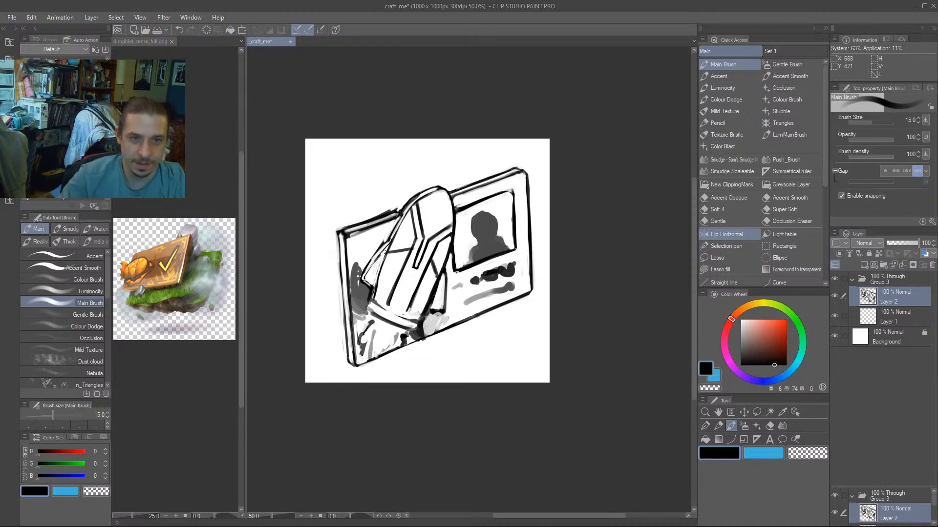
Try a curved line rising from the rocket's nose, with dark ovals and grey shading on the body panels.
{"action": "key", "text": "bracketright"}
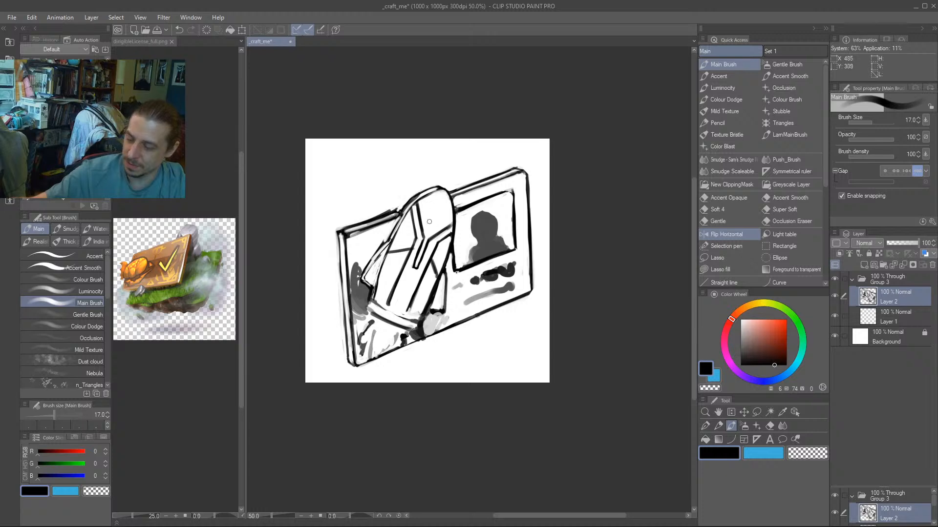
{"action": "key", "text": "bracketleft"}
{"action": "key", "text": "bracketleft"}
{"action": "key", "text": "bracketleft"}
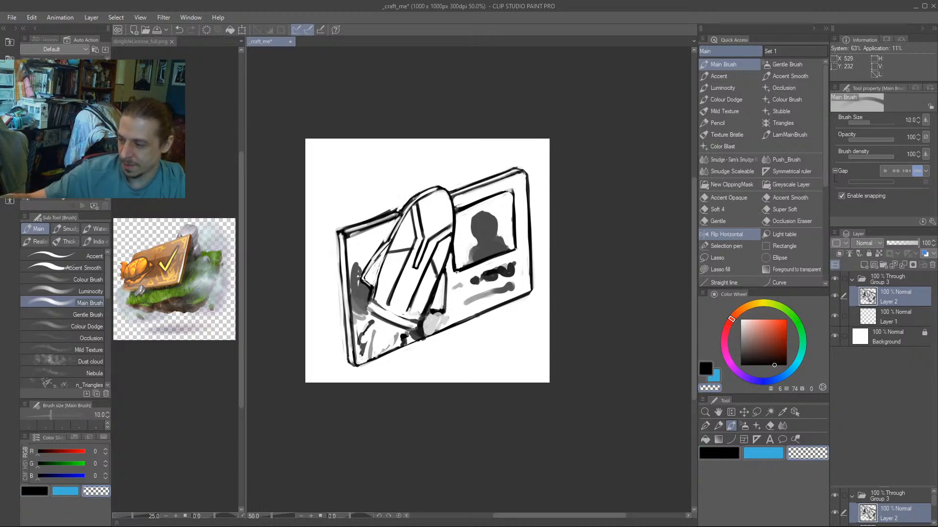
{"action": "key", "text": "bracketright"}
{"action": "key", "text": "bracketright"}
{"action": "key", "text": "bracketright"}
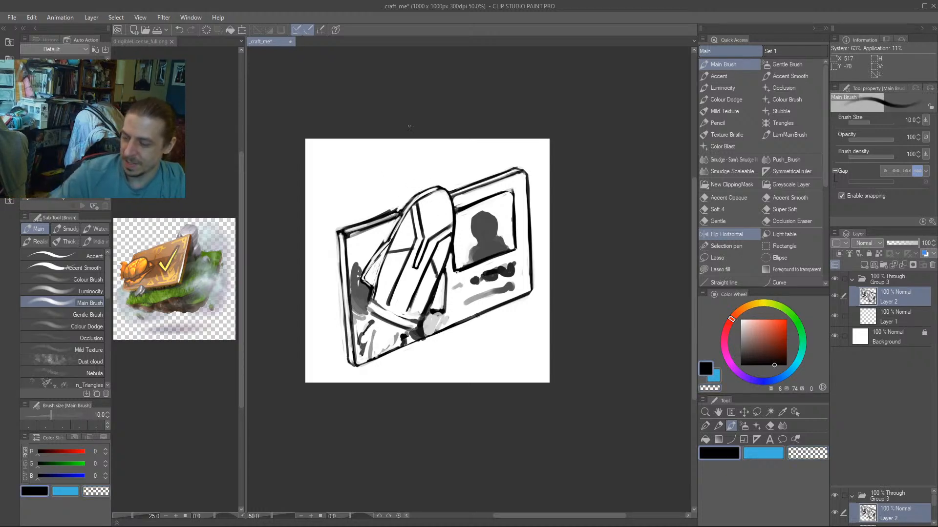
{"action": "left_click_drag", "start_coordinate": [401, 156], "coordinate": [436, 200]}
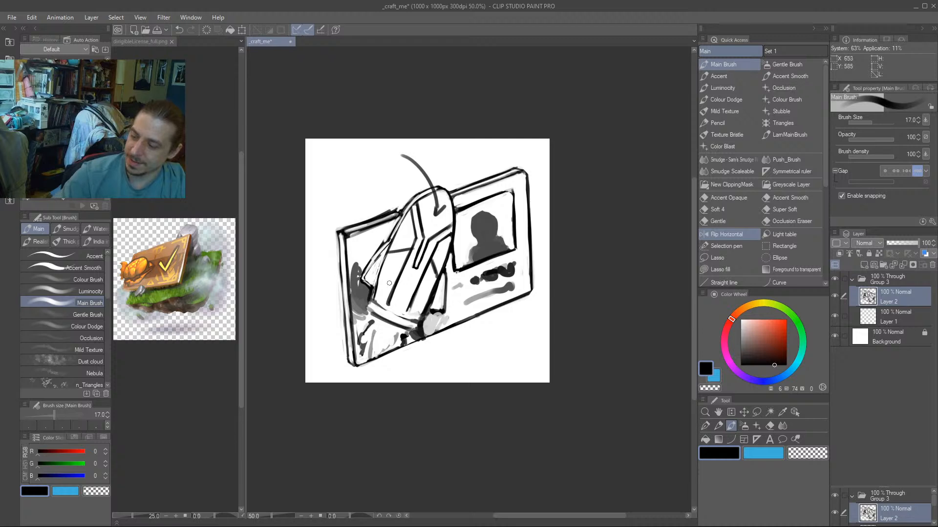
{"action": "mouse_move", "coordinate": [393, 259]}
{"action": "left_mouse_down"}
{"action": "mouse_move", "coordinate": [384, 285]}
{"action": "mouse_move", "coordinate": [421, 298]}
{"action": "left_mouse_up"}
{"action": "left_click_drag", "start_coordinate": [420, 181], "coordinate": [414, 185]}
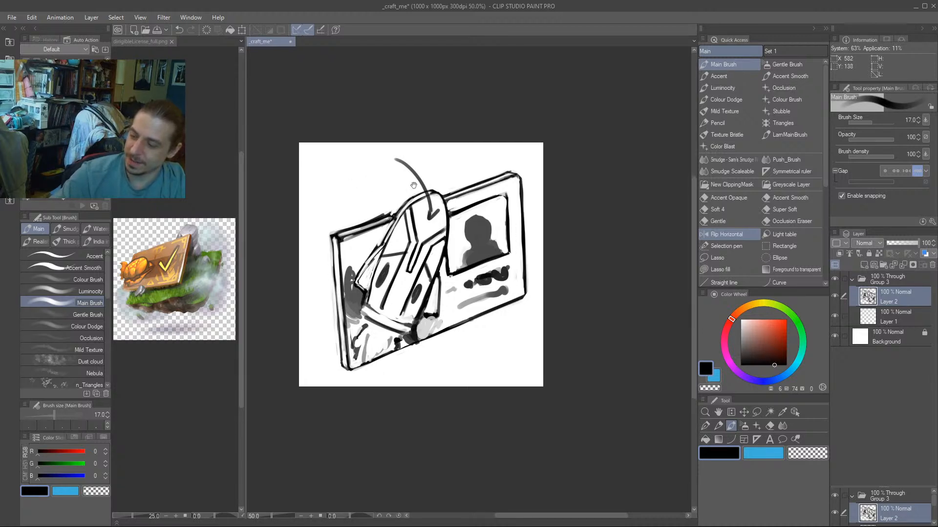
{"action": "mouse_move", "coordinate": [400, 284]}
{"action": "left_mouse_down"}
{"action": "mouse_move", "coordinate": [398, 299]}
{"action": "mouse_move", "coordinate": [441, 242]}
{"action": "left_mouse_up"}
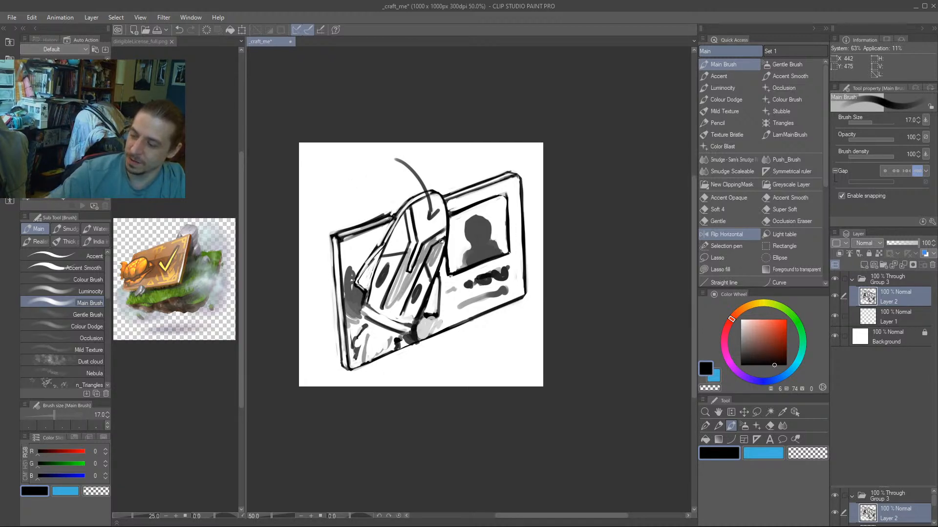
{"action": "mouse_move", "coordinate": [401, 291]}
{"action": "left_mouse_down"}
{"action": "mouse_move", "coordinate": [408, 234]}
{"action": "mouse_move", "coordinate": [389, 214]}
{"action": "mouse_move", "coordinate": [384, 254]}
{"action": "left_mouse_up"}
Undo the nose curve, the ovals and the grey shading on the rocket.
{"action": "left_click_drag", "start_coordinate": [290, 243], "coordinate": [326, 253]}
{"action": "key", "text": "ctrl+z"}
{"action": "key", "text": "ctrl+z"}
{"action": "key", "text": "ctrl+z"}
{"action": "key", "text": "ctrl+z"}
{"action": "key", "text": "ctrl+z"}
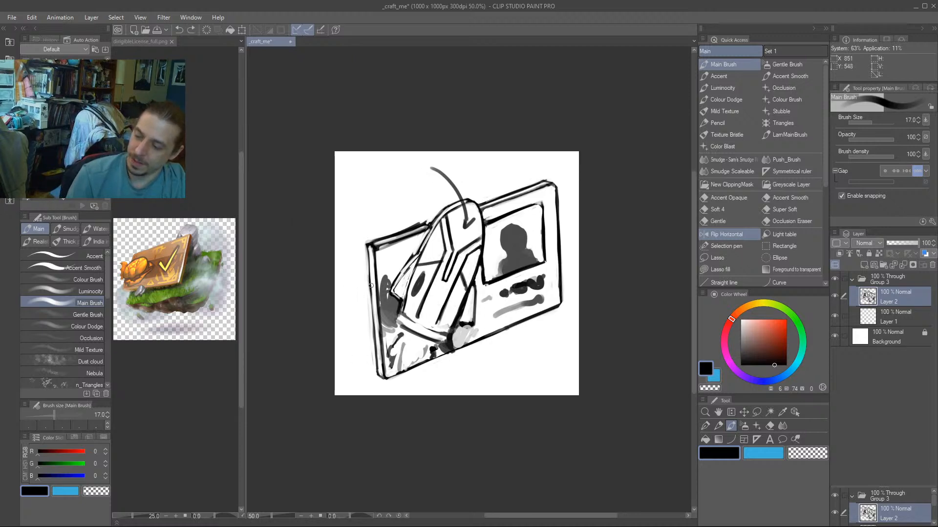
{"action": "left_click_drag", "start_coordinate": [347, 205], "coordinate": [359, 157]}
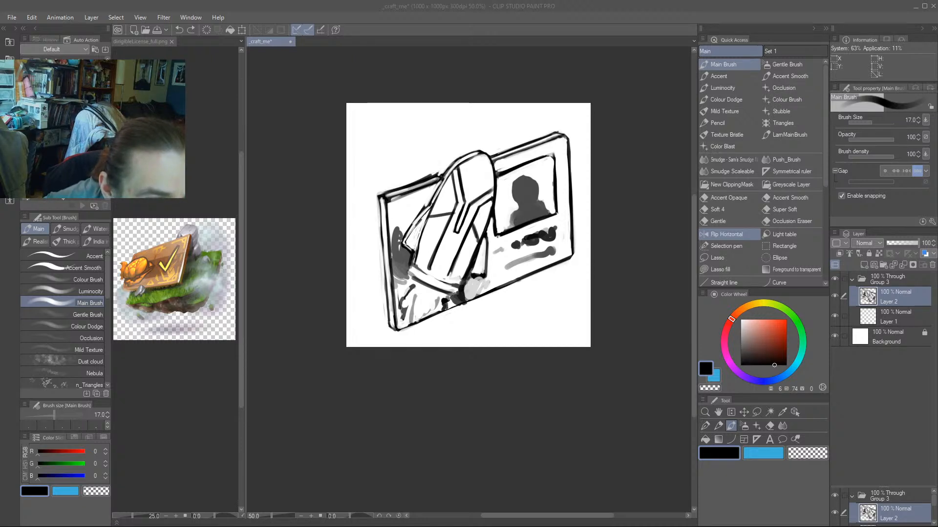
{"action": "left_click", "coordinate": [338, 233]}
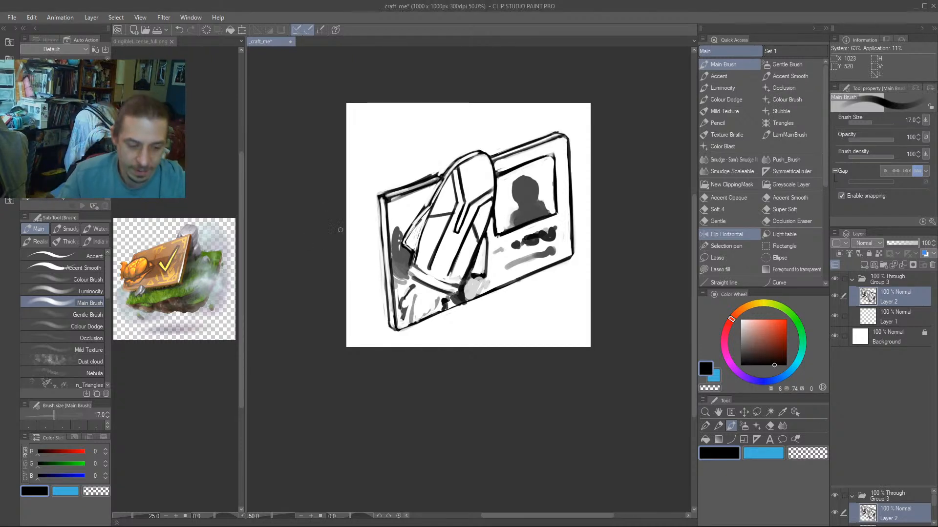
{"action": "key", "text": "b"}
{"action": "scroll", "coordinate": [368, 223], "scroll_direction": "up", "scroll_amount": 1}
{"action": "left_click_drag", "start_coordinate": [452, 173], "coordinate": [447, 194]}
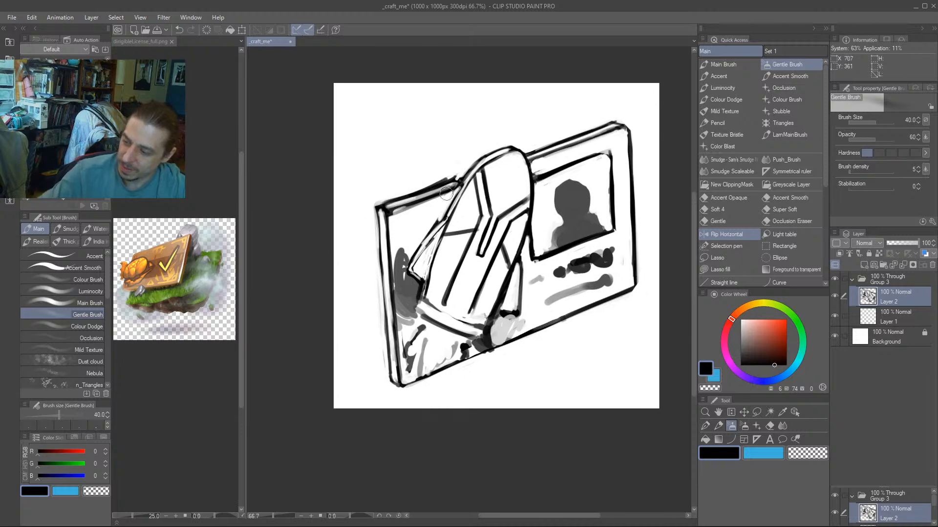
{"action": "key", "text": "bracketleft"}
{"action": "key", "text": "bracketleft"}
{"action": "key", "text": "bracketleft"}
{"action": "key", "text": "bracketleft"}
{"action": "key", "text": "bracketleft"}
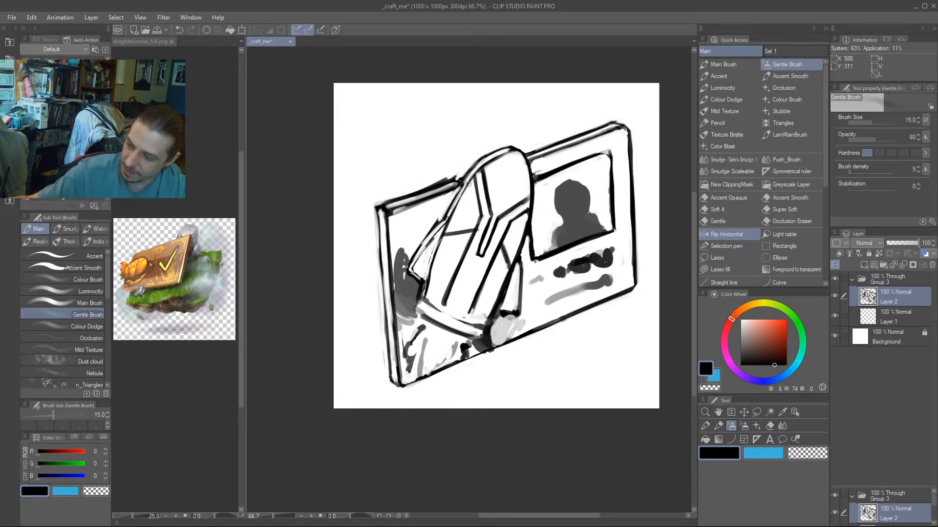
{"action": "key", "text": "b"}
Strengthen the rocket's body outline and the curve of its nose in black with the Main Brush at size 12.
{"action": "key", "text": "bracketleft"}
{"action": "key", "text": "bracketleft"}
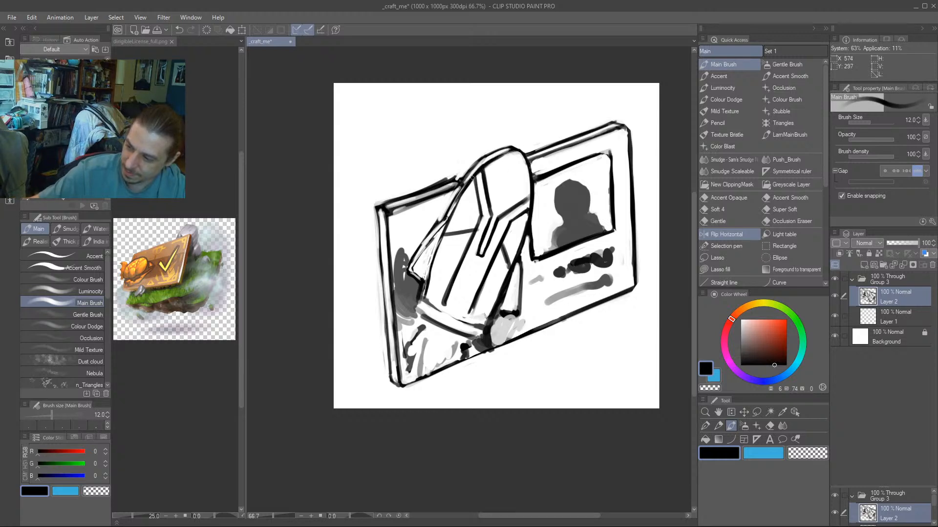
{"action": "left_click_drag", "start_coordinate": [443, 233], "coordinate": [424, 301]}
{"action": "left_click_drag", "start_coordinate": [515, 151], "coordinate": [527, 171]}
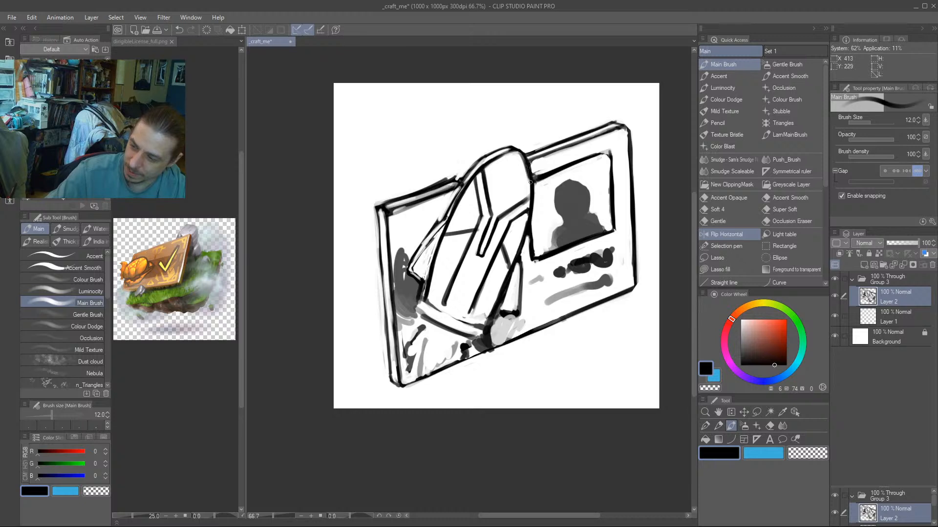
Rework the outer edge of the fin nearest the portrait, and erase its base with the transparent colour.
{"action": "mouse_move", "coordinate": [522, 238]}
{"action": "left_mouse_down"}
{"action": "mouse_move", "coordinate": [482, 321]}
{"action": "mouse_move", "coordinate": [496, 309]}
{"action": "mouse_move", "coordinate": [491, 327]}
{"action": "mouse_move", "coordinate": [508, 285]}
{"action": "mouse_move", "coordinate": [494, 323]}
{"action": "mouse_move", "coordinate": [515, 313]}
{"action": "left_mouse_up"}
{"action": "key", "text": "c"}
{"action": "key", "text": "bracketright"}
{"action": "key", "text": "bracketright"}
{"action": "key", "text": "bracketright"}
{"action": "key", "text": "bracketright"}
Redraw the base and outer edge of the fin nearest the portrait in black at brush size 15.
{"action": "key", "text": "c"}
{"action": "key", "text": "bracketleft"}
{"action": "key", "text": "bracketleft"}
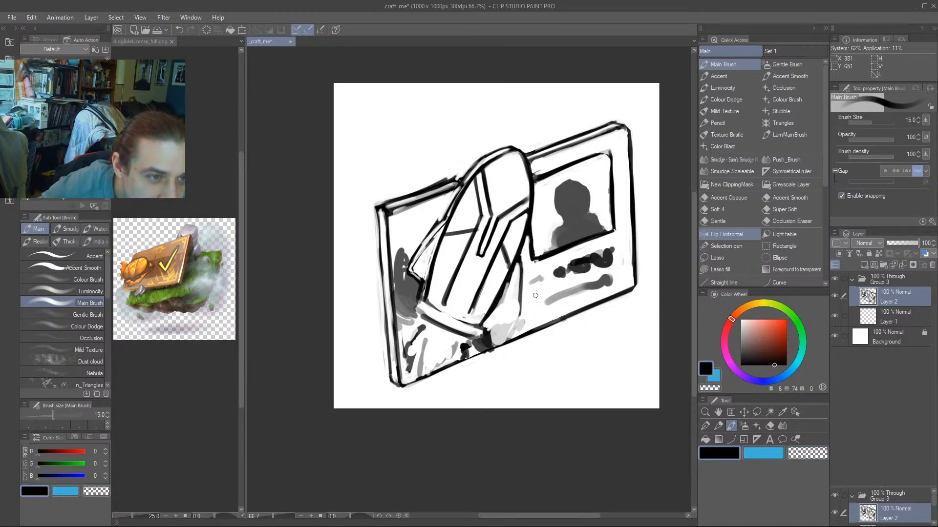
{"action": "mouse_move", "coordinate": [486, 324]}
{"action": "left_mouse_down"}
{"action": "mouse_move", "coordinate": [508, 332]}
{"action": "mouse_move", "coordinate": [519, 252]}
{"action": "mouse_move", "coordinate": [516, 315]}
{"action": "left_mouse_up"}
{"action": "key", "text": "c"}
{"action": "left_click_drag", "start_coordinate": [524, 261], "coordinate": [512, 333]}
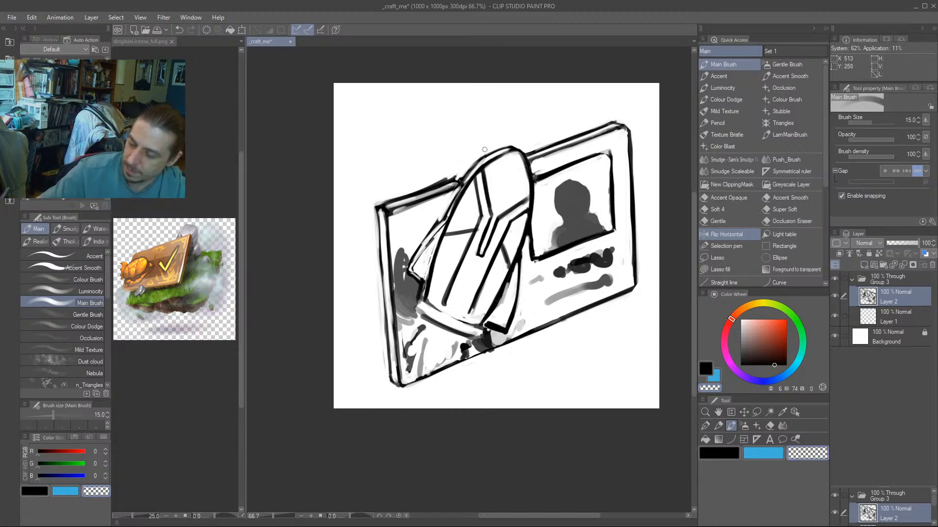
Clean up the base of the fin farther from the portrait with the transparent colour at brush size 15, and redraw its outer edge in black.
{"action": "mouse_move", "coordinate": [406, 273]}
{"action": "left_mouse_down"}
{"action": "mouse_move", "coordinate": [424, 299]}
{"action": "mouse_move", "coordinate": [412, 288]}
{"action": "mouse_move", "coordinate": [423, 267]}
{"action": "mouse_move", "coordinate": [413, 301]}
{"action": "mouse_move", "coordinate": [424, 282]}
{"action": "left_mouse_up"}
{"action": "key", "text": "c"}
{"action": "key", "text": "c"}
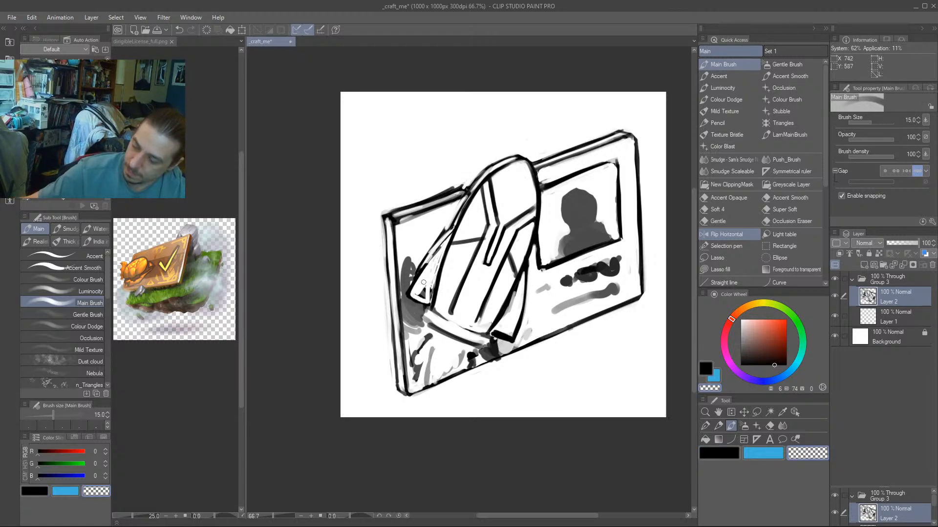
{"action": "left_click_drag", "start_coordinate": [440, 194], "coordinate": [444, 186]}
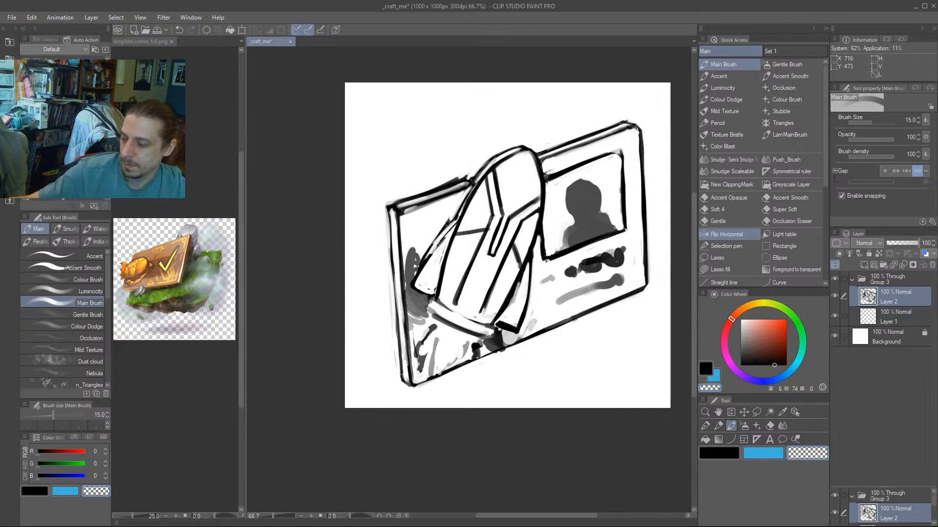
{"action": "key", "text": "c"}
{"action": "left_click_drag", "start_coordinate": [453, 222], "coordinate": [410, 277]}
Thin the outer edge of the fin farther from the portrait with the transparent colour at brush size 8.
{"action": "key", "text": "["}
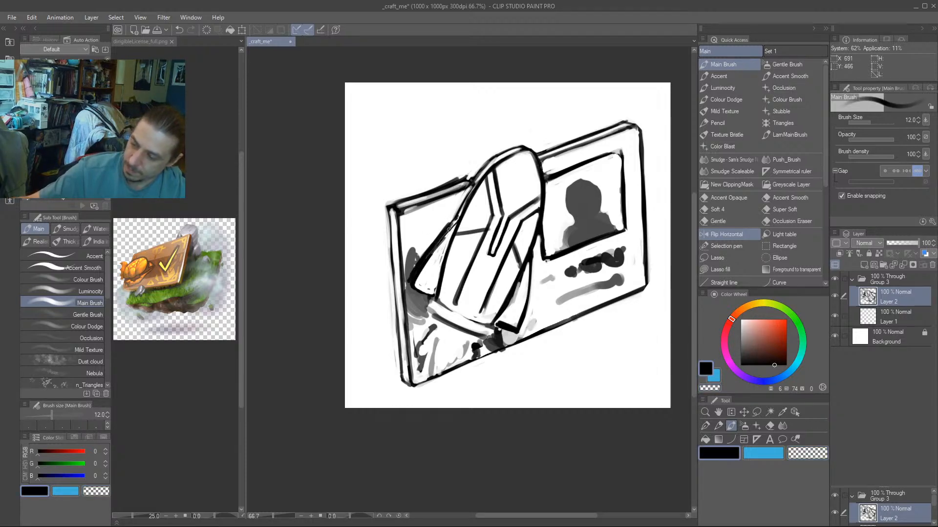
{"action": "key", "text": "["}
{"action": "key", "text": "["}
{"action": "key", "text": "c"}
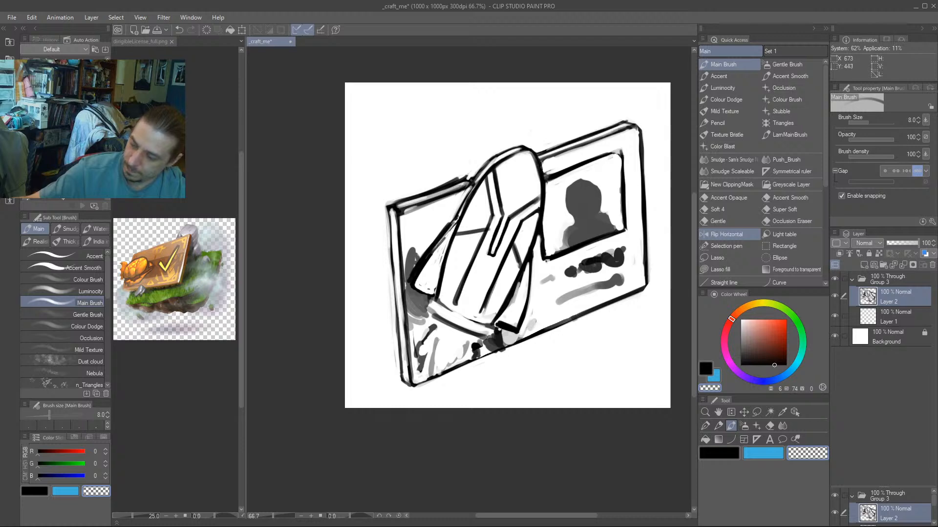
{"action": "left_click_drag", "start_coordinate": [452, 223], "coordinate": [421, 257]}
{"action": "left_click_drag", "start_coordinate": [440, 197], "coordinate": [415, 236]}
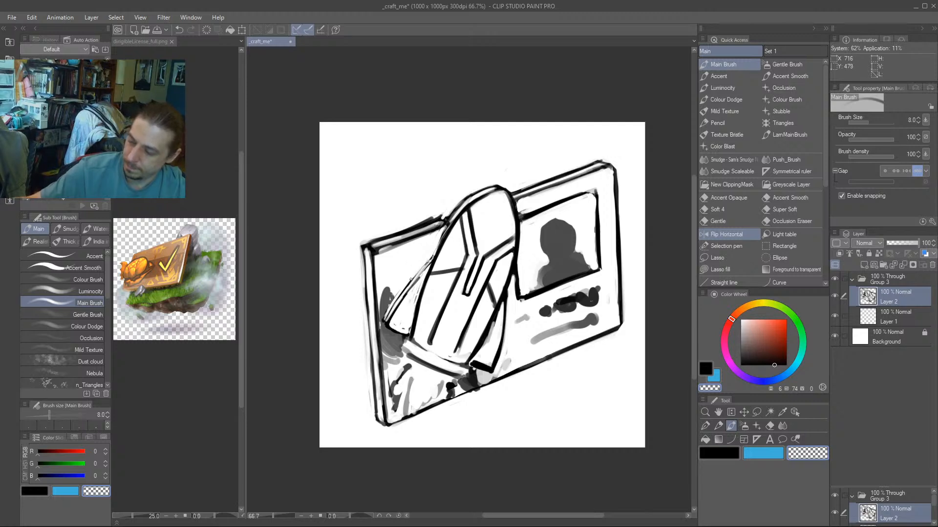
{"action": "key", "text": "c"}
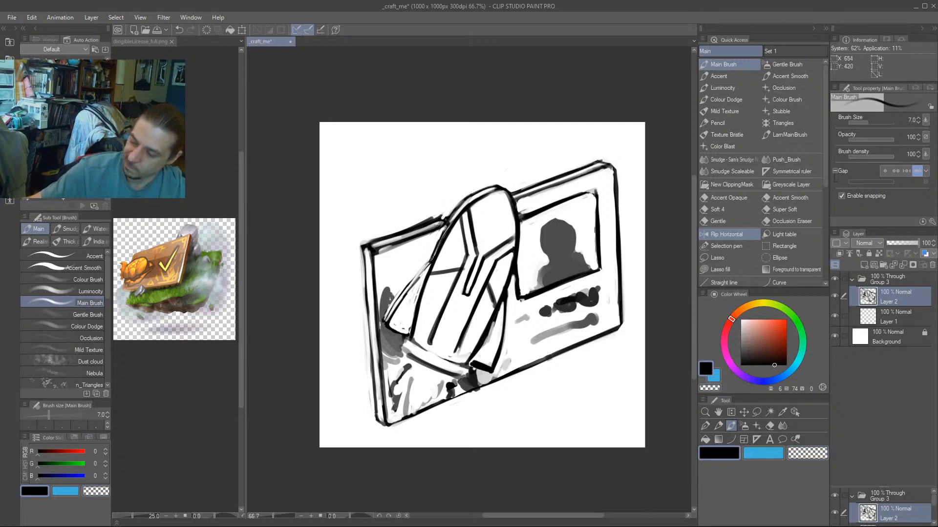
Taper the long panel lines on the rocket's lower body with the transparent colour at brush size 10, and touch them up in black.
{"action": "mouse_move", "coordinate": [398, 307]}
{"action": "left_mouse_down"}
{"action": "mouse_move", "coordinate": [342, 286]}
{"action": "mouse_move", "coordinate": [350, 285]}
{"action": "left_mouse_up"}
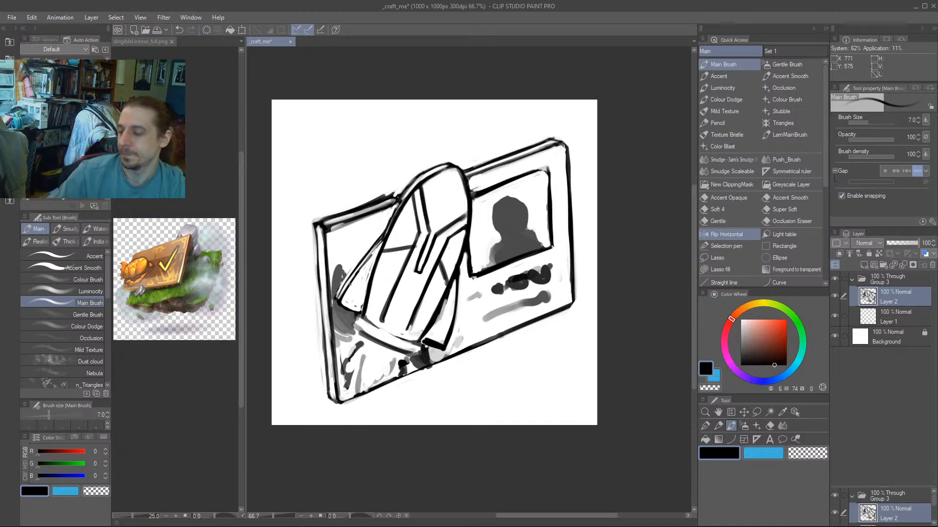
{"action": "left_click_drag", "start_coordinate": [355, 252], "coordinate": [375, 199]}
{"action": "left_click_drag", "start_coordinate": [311, 263], "coordinate": [341, 301]}
{"action": "key", "text": "]"}
{"action": "key", "text": "]"}
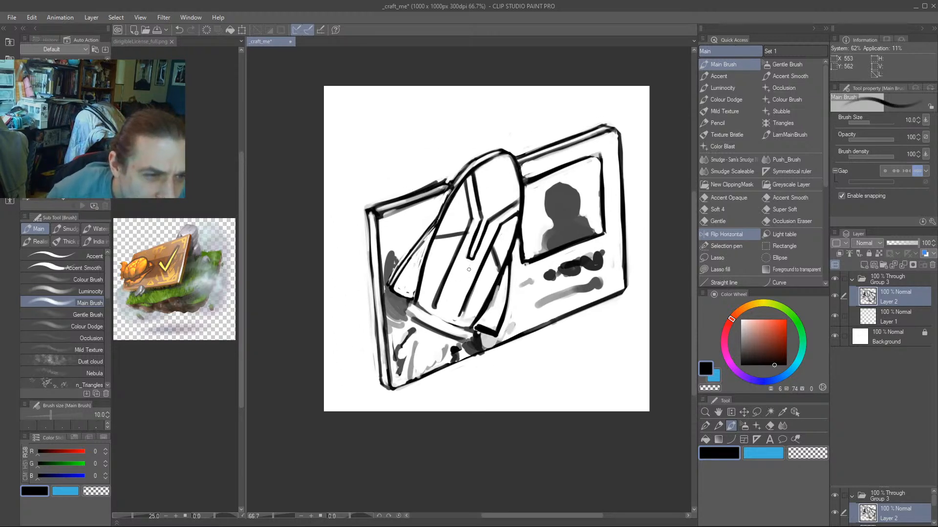
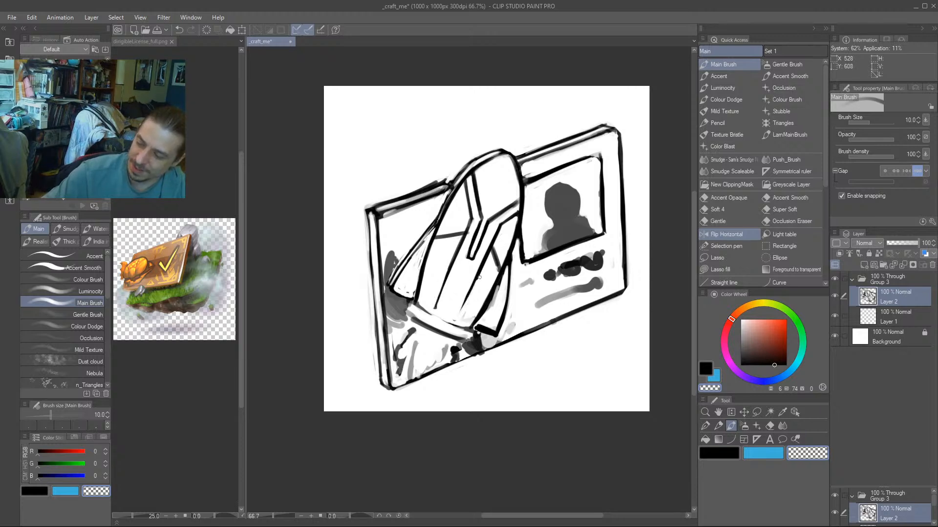
{"action": "left_click_drag", "start_coordinate": [454, 260], "coordinate": [435, 309]}
{"action": "key", "text": "c"}
{"action": "left_click_drag", "start_coordinate": [457, 254], "coordinate": [435, 312]}
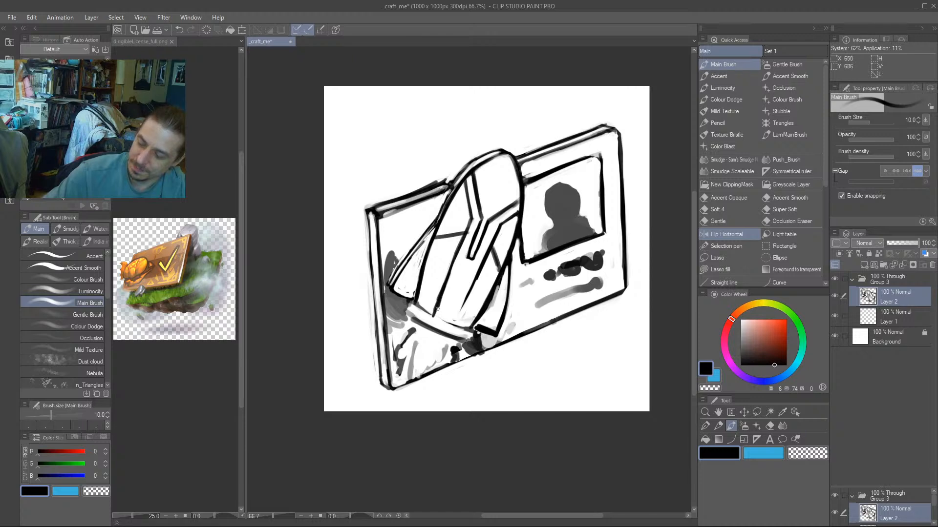
{"action": "left_click_drag", "start_coordinate": [473, 284], "coordinate": [454, 320]}
Draw short bands across the rocket's panel bases in black at brush size 12, and trim them with the transparent colour at size 10.
{"action": "mouse_move", "coordinate": [362, 173]}
{"action": "left_mouse_down"}
{"action": "mouse_move", "coordinate": [339, 152]}
{"action": "mouse_move", "coordinate": [432, 219]}
{"action": "left_mouse_up"}
{"action": "key", "text": "]"}
{"action": "mouse_move", "coordinate": [541, 369]}
{"action": "left_mouse_down"}
{"action": "mouse_move", "coordinate": [489, 346]}
{"action": "mouse_move", "coordinate": [539, 365]}
{"action": "left_mouse_up"}
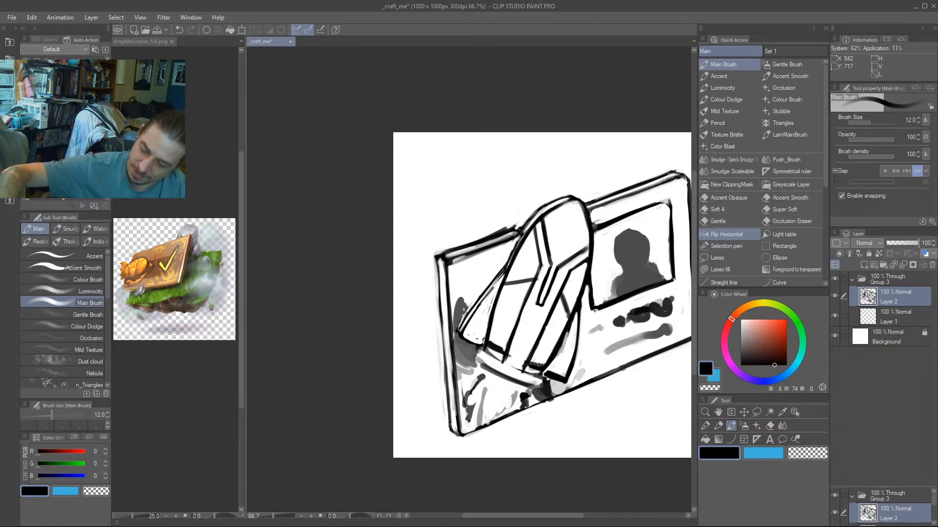
{"action": "key", "text": "["}
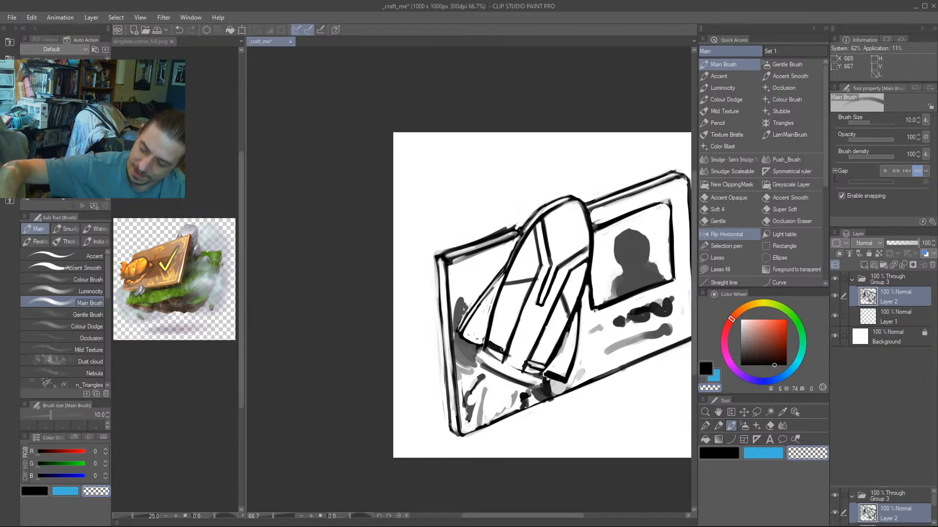
{"action": "left_click_drag", "start_coordinate": [443, 262], "coordinate": [340, 211]}
Redraw the exhaust ring beneath the rocket's body with bold black outlines at brush size 17.
{"action": "key", "text": "]"}
{"action": "key", "text": "]"}
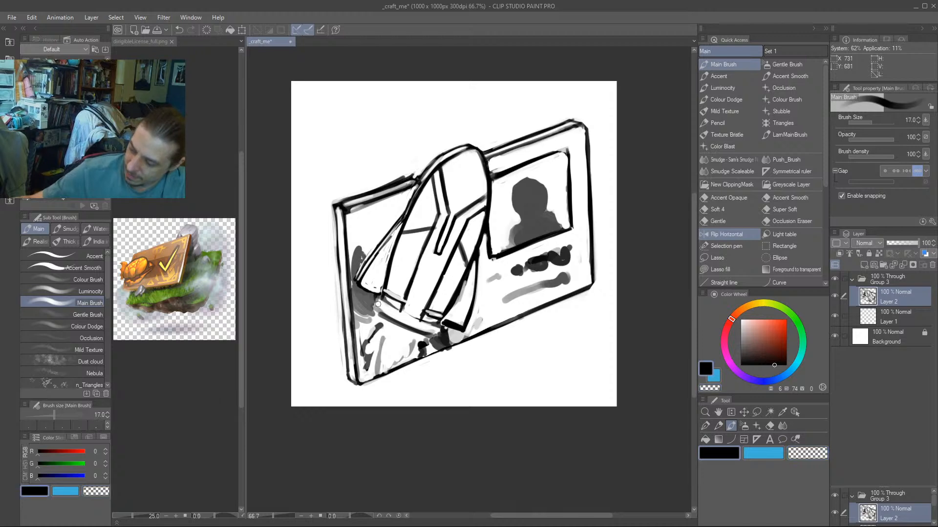
{"action": "left_click_drag", "start_coordinate": [379, 304], "coordinate": [370, 314]}
{"action": "left_click_drag", "start_coordinate": [434, 331], "coordinate": [434, 344]}
{"action": "left_click_drag", "start_coordinate": [402, 269], "coordinate": [357, 260]}
{"action": "left_click_drag", "start_coordinate": [389, 333], "coordinate": [326, 306]}
{"action": "mouse_move", "coordinate": [327, 306]}
{"action": "left_mouse_down"}
{"action": "mouse_move", "coordinate": [385, 330]}
{"action": "mouse_move", "coordinate": [340, 320]}
{"action": "mouse_move", "coordinate": [345, 313]}
{"action": "mouse_move", "coordinate": [375, 328]}
{"action": "mouse_move", "coordinate": [340, 308]}
{"action": "left_mouse_up"}
Clean up the exhaust ring and lower panel ends with the transparent colour, and refine the ring's outline in black at brush size 15.
{"action": "key", "text": "c"}
{"action": "key", "text": "]"}
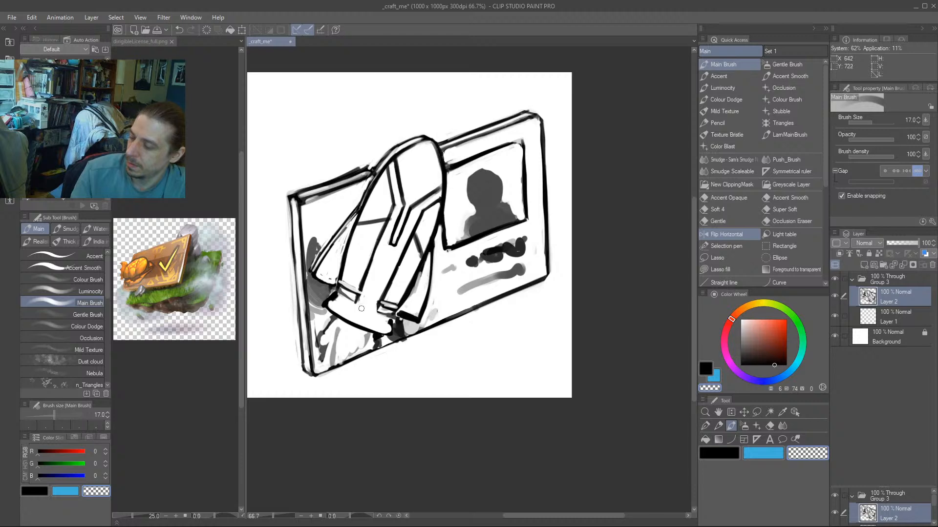
{"action": "key", "text": "bracketleft"}
{"action": "key", "text": "c"}
{"action": "mouse_move", "coordinate": [383, 322]}
{"action": "left_mouse_down"}
{"action": "mouse_move", "coordinate": [334, 297]}
{"action": "mouse_move", "coordinate": [371, 311]}
{"action": "left_mouse_up"}
{"action": "key", "text": "c"}
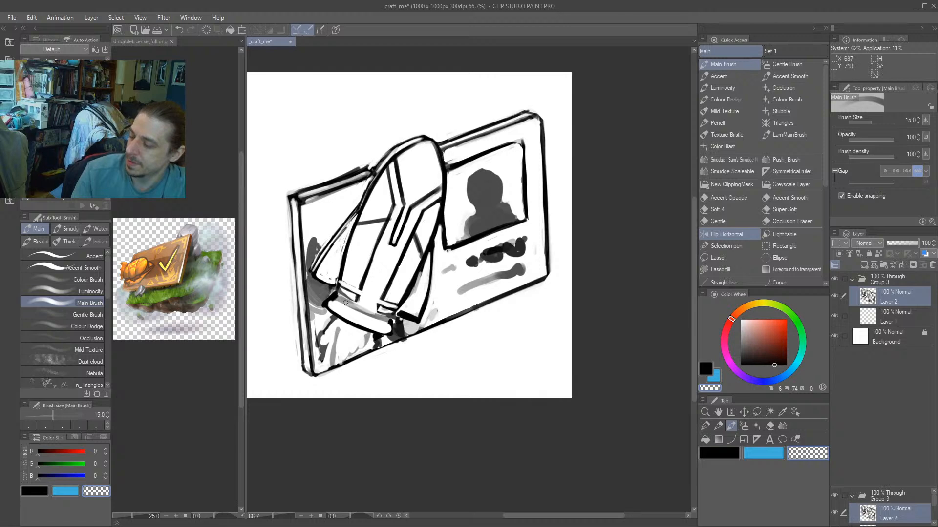
Erase the rough double line along the card's upper edge behind the rocket with the transparent colour at brush size 25.
{"action": "left_click_drag", "start_coordinate": [282, 160], "coordinate": [331, 172]}
{"action": "scroll", "coordinate": [295, 385], "scroll_direction": "down", "scroll_amount": 2}
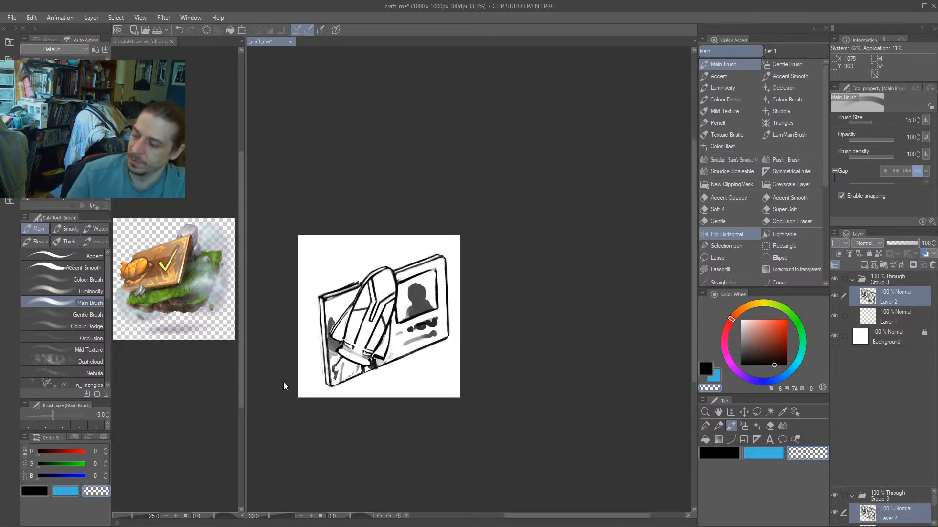
{"action": "left_click_drag", "start_coordinate": [268, 379], "coordinate": [371, 314]}
{"action": "key", "text": "bracketright"}
{"action": "key", "text": "bracketright"}
{"action": "key", "text": "bracketright"}
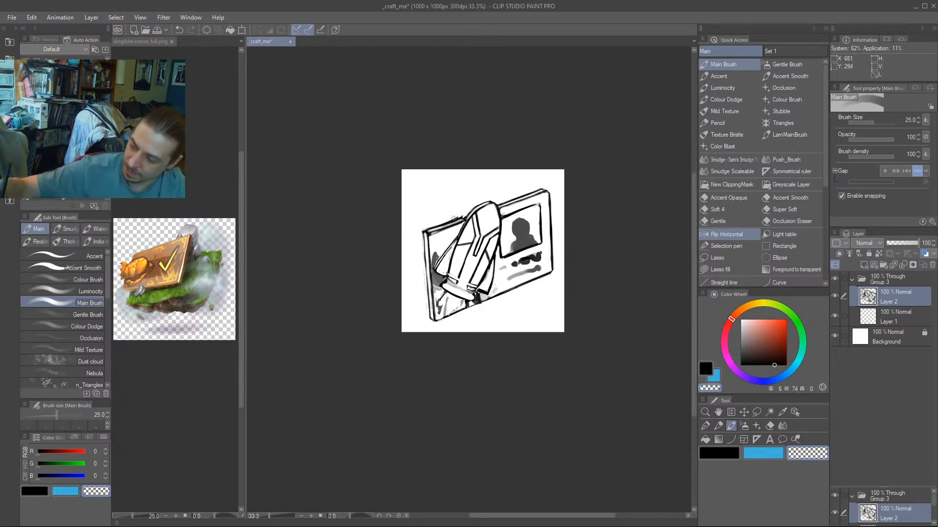
{"action": "left_click_drag", "start_coordinate": [465, 213], "coordinate": [421, 228]}
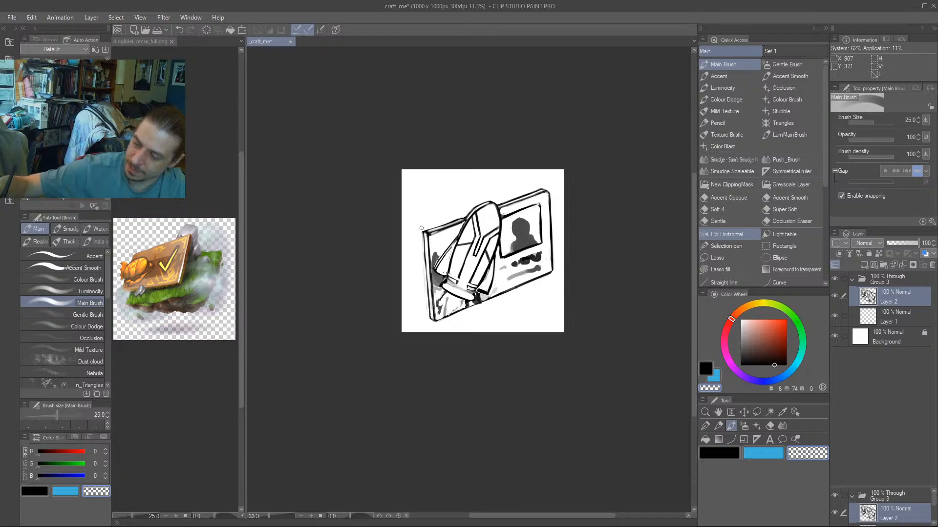
{"action": "left_click_drag", "start_coordinate": [342, 259], "coordinate": [324, 245]}
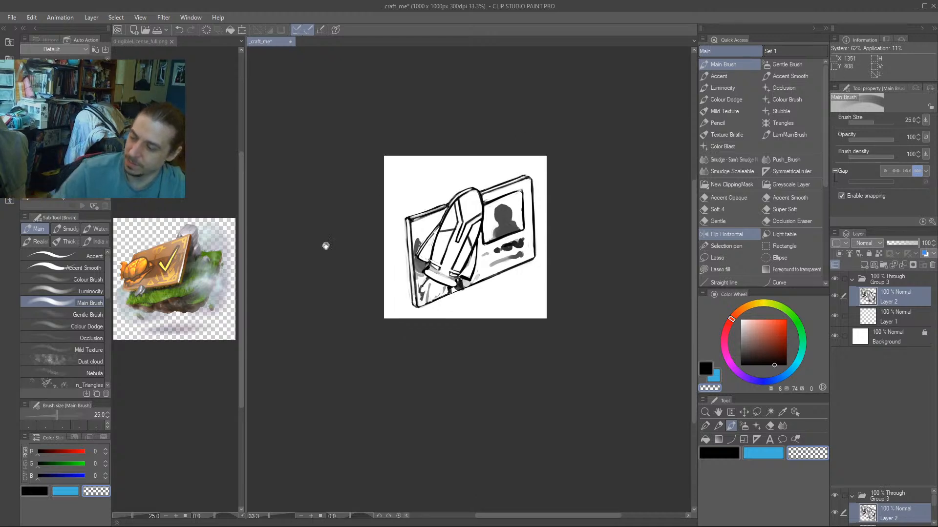
{"action": "left_click_drag", "start_coordinate": [328, 328], "coordinate": [337, 352]}
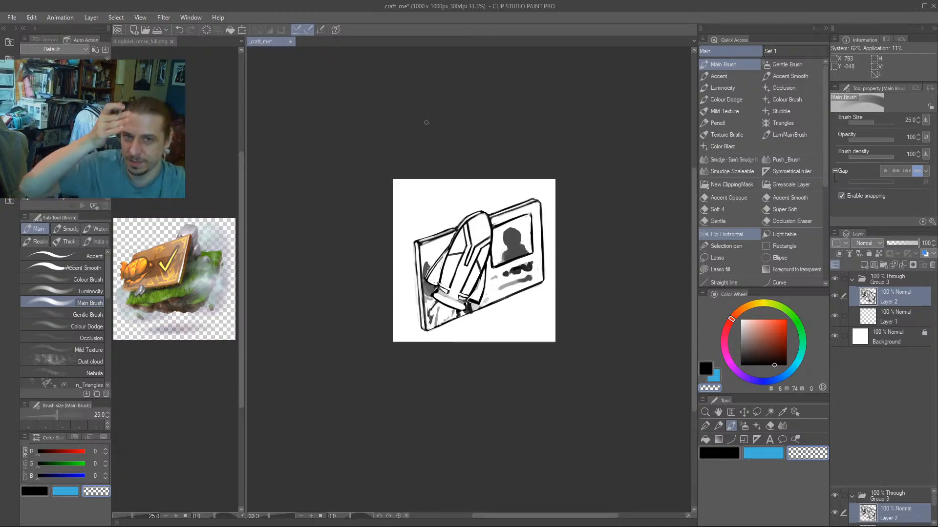
{"action": "left_click_drag", "start_coordinate": [352, 287], "coordinate": [343, 297]}
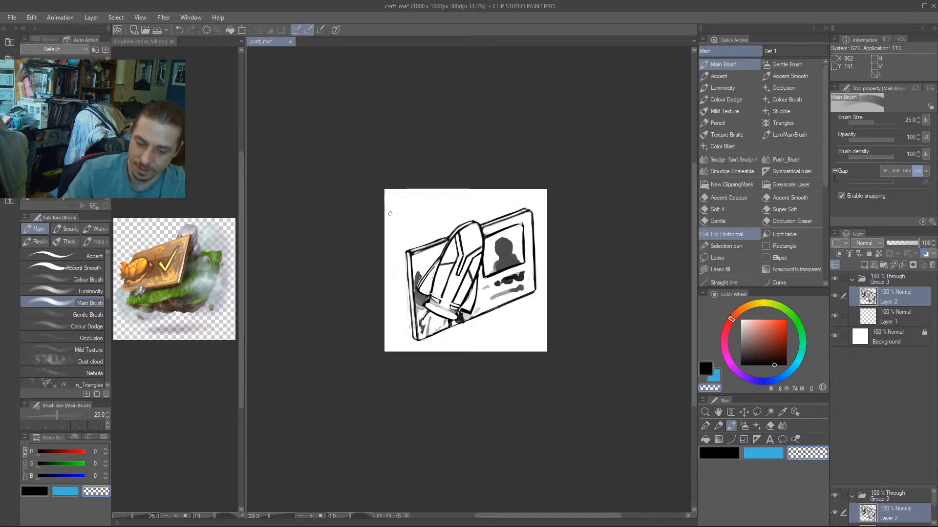
Transform the whole Layer 2 drawing, skewing and rotating it and stretching it to 109 wide by 91 high.
{"action": "key", "text": "ctrl+t"}
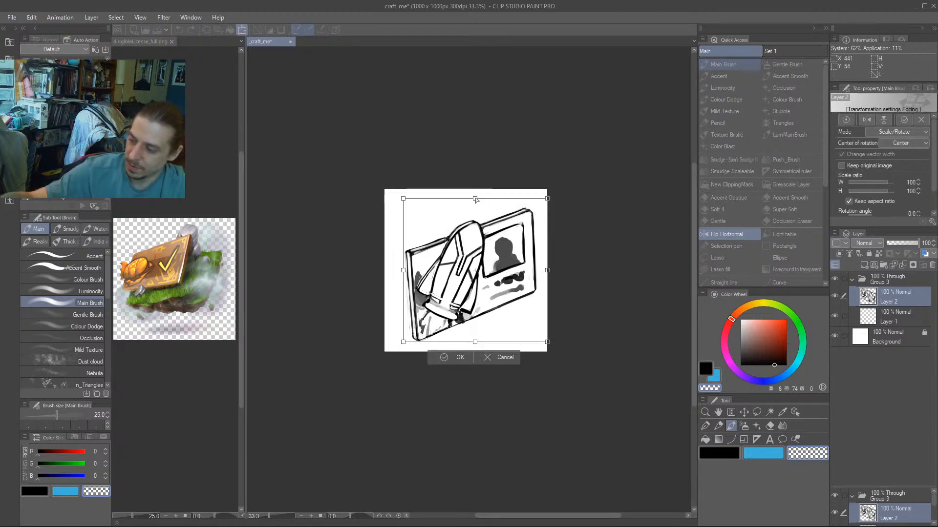
{"action": "left_click_drag", "start_coordinate": [475, 199], "coordinate": [452, 205]}
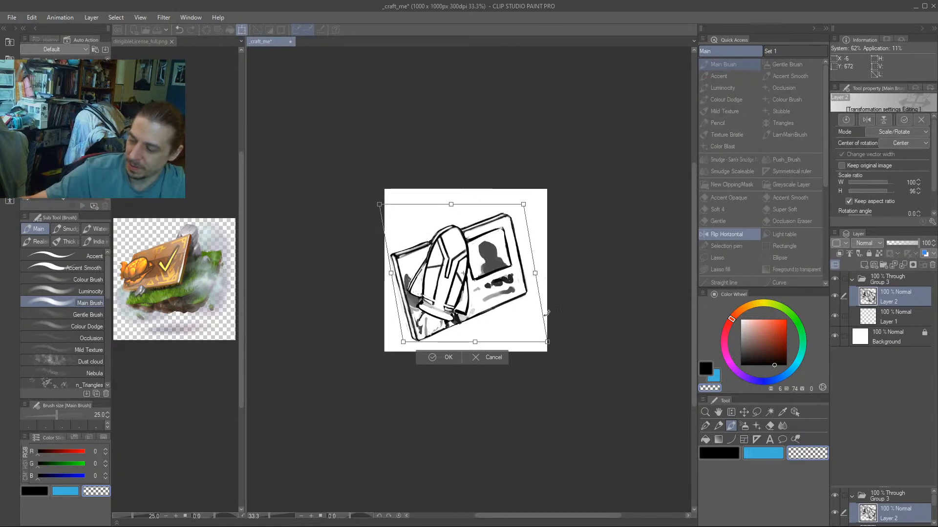
{"action": "left_click_drag", "start_coordinate": [567, 318], "coordinate": [573, 299]}
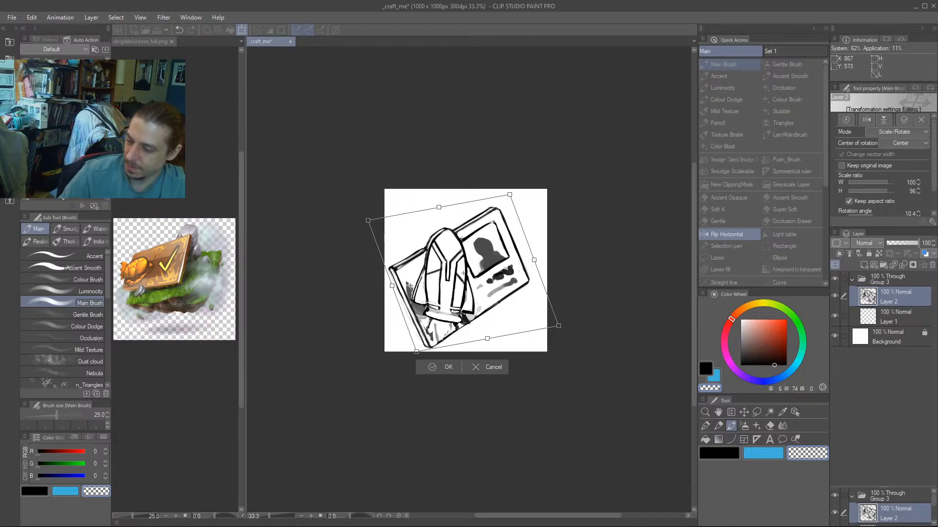
{"action": "mouse_move", "coordinate": [403, 283]}
{"action": "left_mouse_down"}
{"action": "mouse_move", "coordinate": [412, 276]}
{"action": "mouse_move", "coordinate": [390, 258]}
{"action": "left_mouse_up"}
{"action": "left_click_drag", "start_coordinate": [544, 254], "coordinate": [545, 259]}
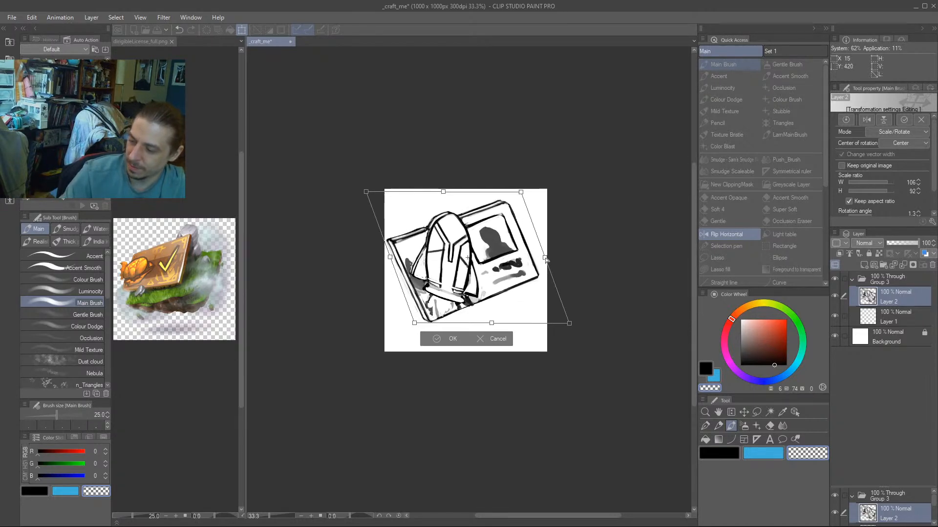
{"action": "left_click_drag", "start_coordinate": [521, 192], "coordinate": [523, 194]}
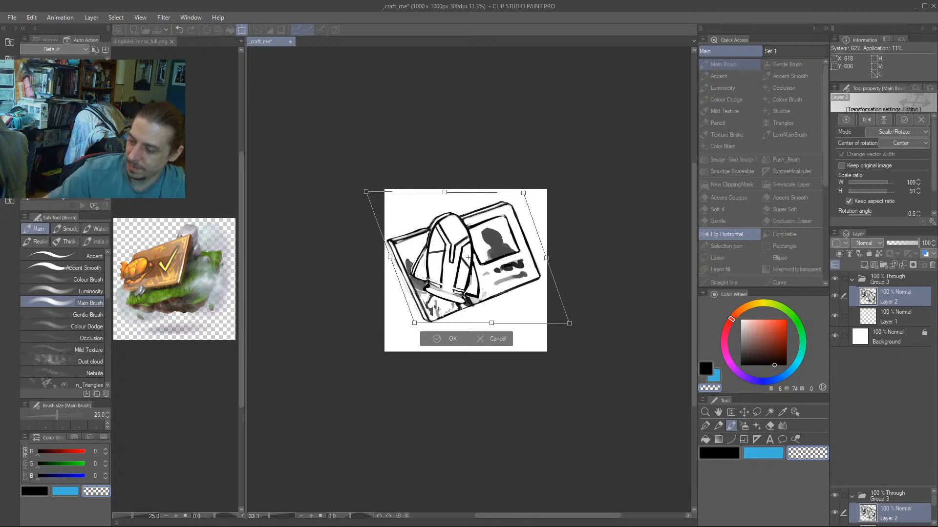
Adjust the lower corners of the transformed drawing, rotate it to -7.2, reposition it on the canvas, and apply the transformation.
{"action": "left_click_drag", "start_coordinate": [415, 323], "coordinate": [417, 328]}
{"action": "left_click_drag", "start_coordinate": [569, 323], "coordinate": [571, 322]}
{"action": "left_click_drag", "start_coordinate": [384, 229], "coordinate": [388, 229]}
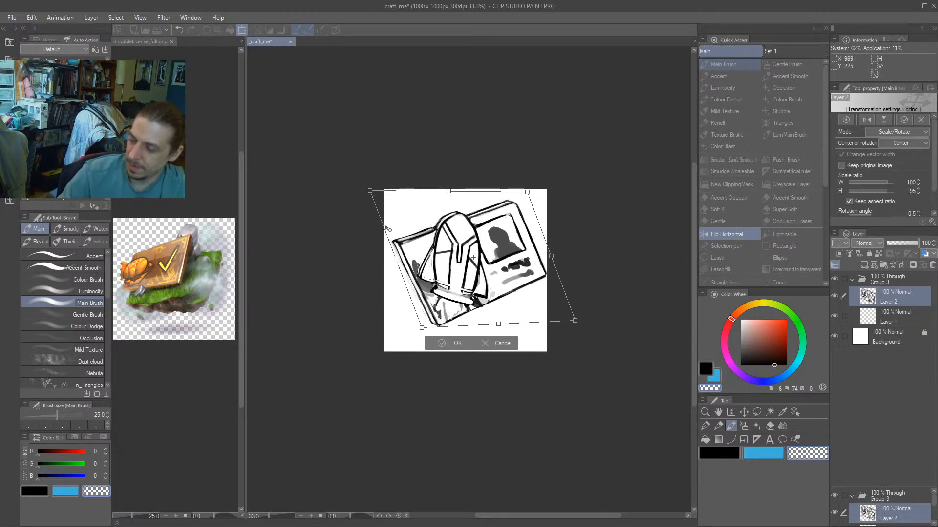
{"action": "left_click_drag", "start_coordinate": [406, 327], "coordinate": [399, 318]}
{"action": "left_click_drag", "start_coordinate": [426, 284], "coordinate": [422, 282]}
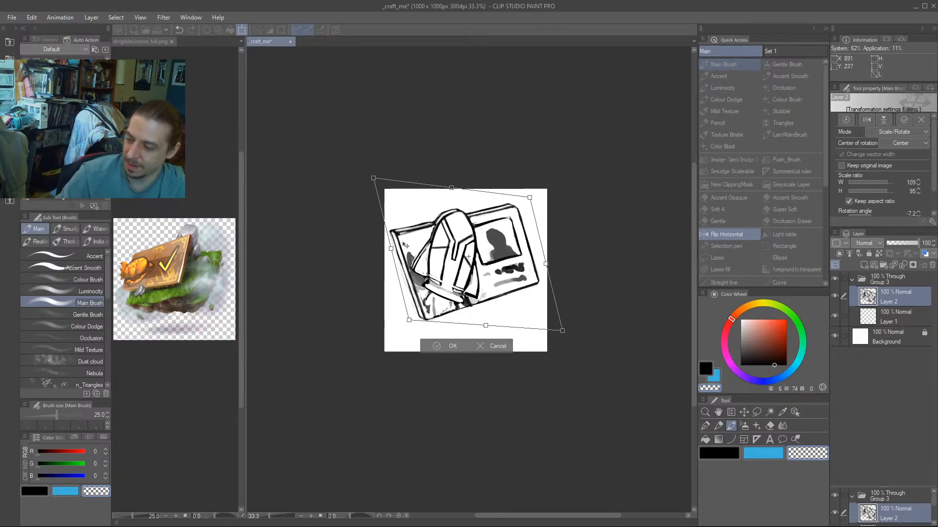
{"action": "left_click_drag", "start_coordinate": [409, 244], "coordinate": [411, 251]}
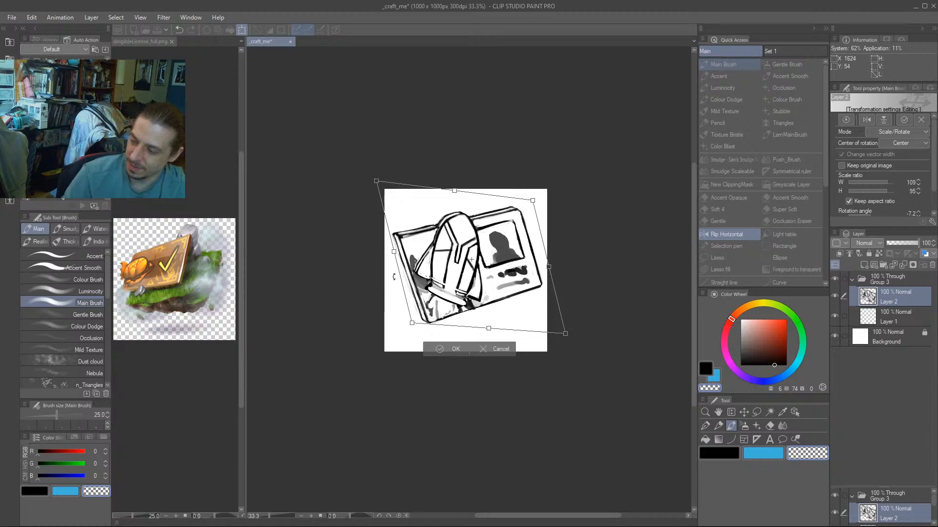
{"action": "key", "text": "Return"}
Trim the rocket's nose outline and the card's upper edge with the transparent colour at brush sizes 40 and 30.
{"action": "scroll", "coordinate": [335, 253], "scroll_direction": "up", "scroll_amount": 2}
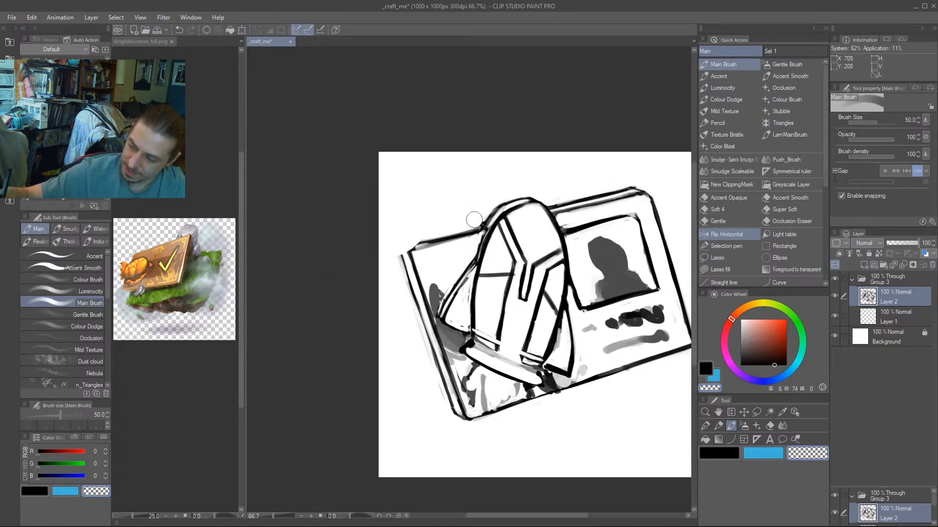
{"action": "key", "text": "bracketleft"}
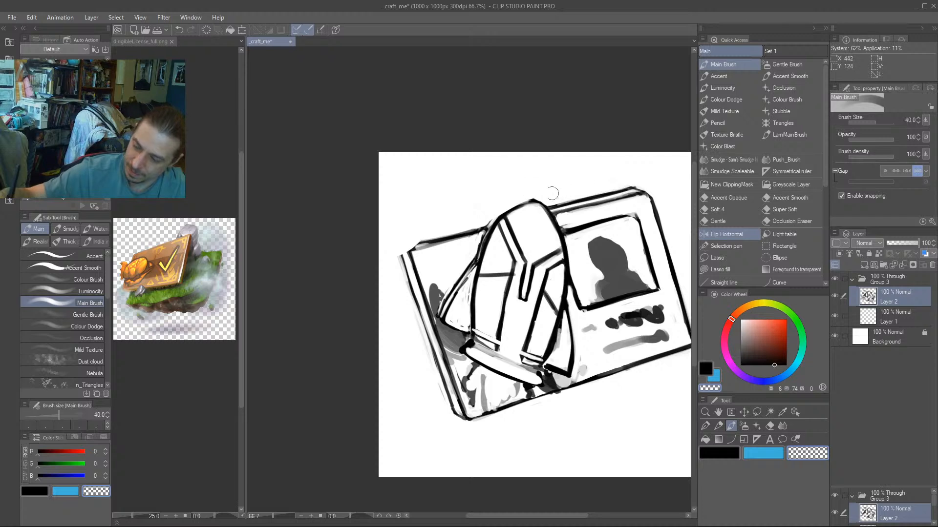
{"action": "key", "text": "bracketleft"}
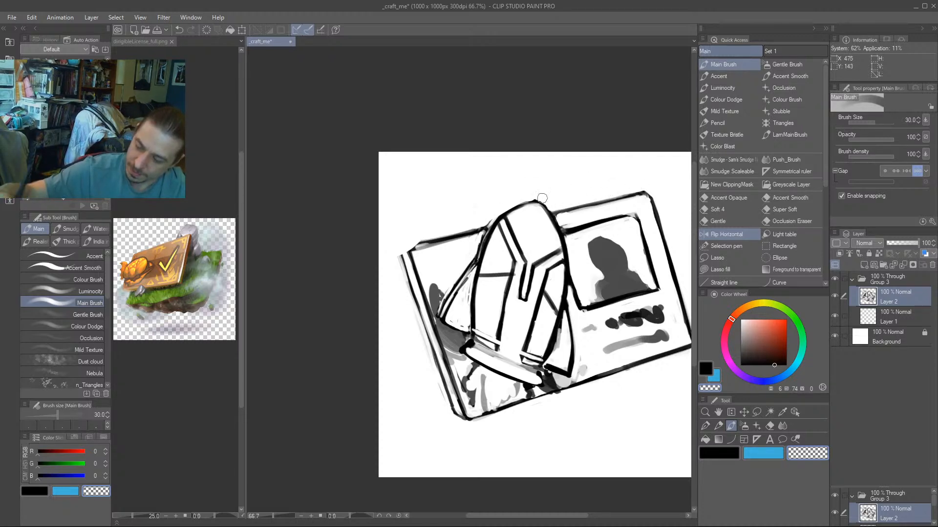
Draw a straight black line along the card's entire upper edge at brush size 17.
{"action": "key", "text": "c"}
{"action": "key", "text": "bracketleft"}
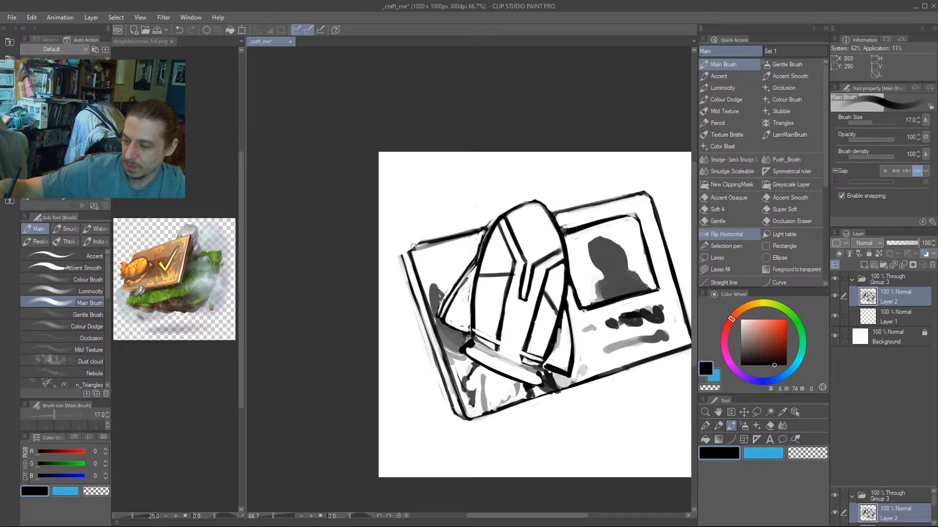
{"action": "mouse_move", "coordinate": [413, 247]}
{"action": "left_mouse_down"}
{"action": "mouse_move", "coordinate": [574, 200]}
{"action": "mouse_move", "coordinate": [645, 193]}
{"action": "left_mouse_up"}
{"action": "left_click", "coordinate": [645, 193], "text": "shift"}
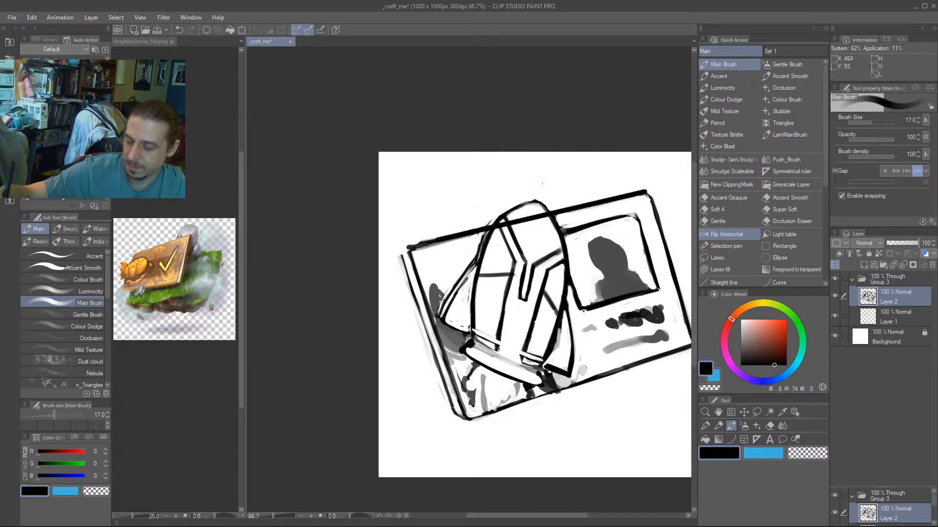
Erase the part of the card's upper edge line that crosses the rocket's nose, using the transparent colour at brush sizes 12 and 15.
{"action": "key", "text": "bracketleft"}
{"action": "key", "text": "bracketleft"}
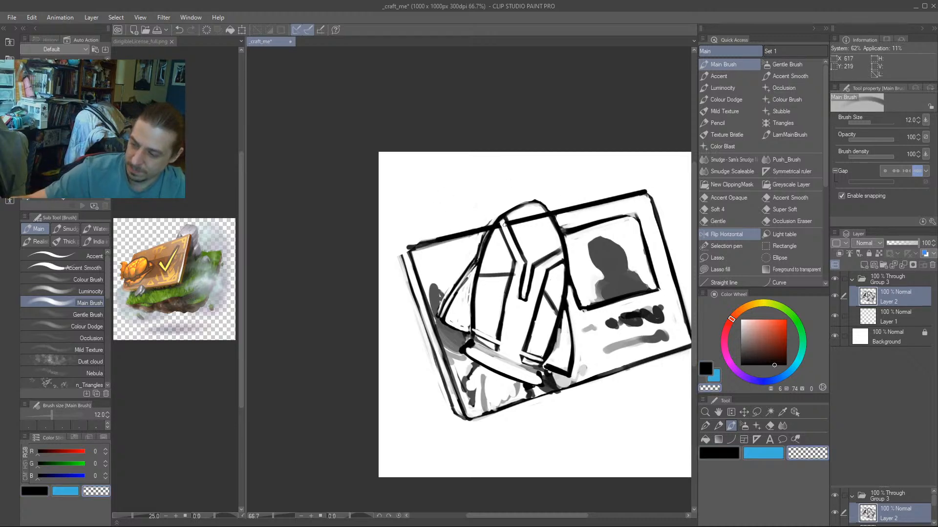
{"action": "key", "text": "bracketright"}
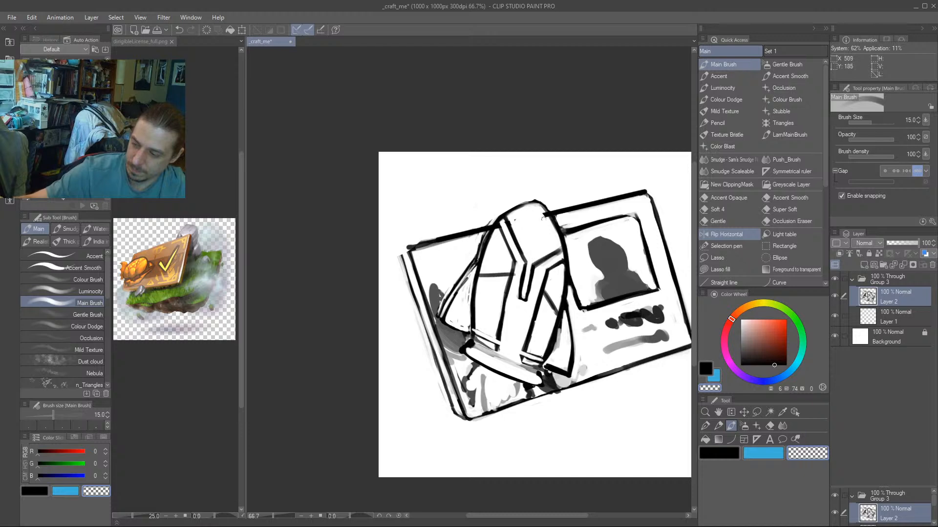
{"action": "mouse_move", "coordinate": [388, 210]}
{"action": "left_mouse_down"}
{"action": "mouse_move", "coordinate": [393, 178]}
{"action": "mouse_move", "coordinate": [361, 164]}
{"action": "left_mouse_up"}
Strengthen the card's side edges in black at brush size 17, and redraw the corner and thick side edge farthest from the portrait at size 12.
{"action": "key", "text": "bracketright"}
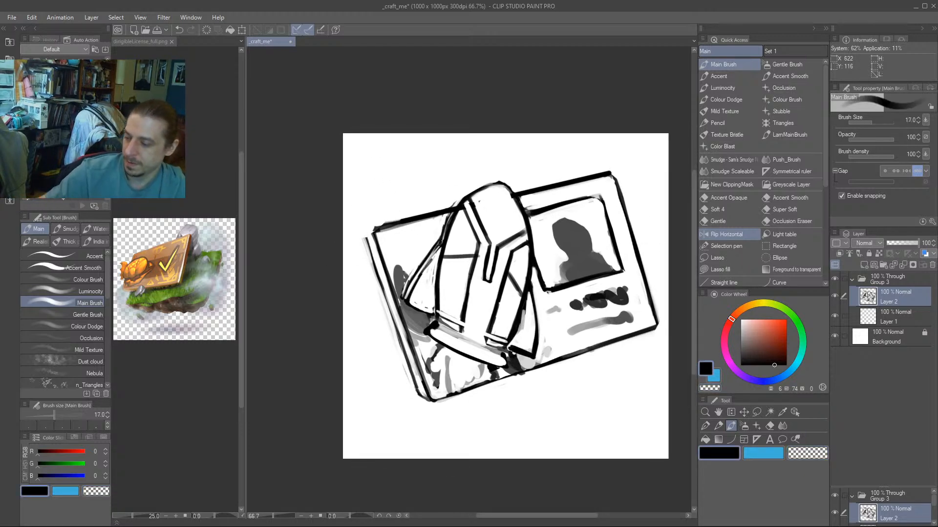
{"action": "key", "text": "bracketleft"}
{"action": "key", "text": "bracketleft"}
{"action": "key", "text": "bracketleft"}
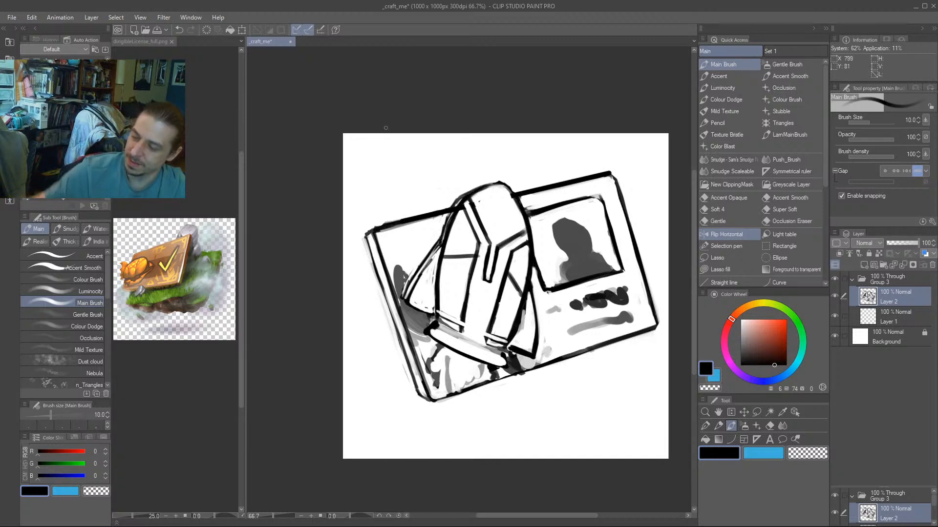
{"action": "key", "text": "bracketright"}
{"action": "left_click_drag", "start_coordinate": [365, 237], "coordinate": [399, 317]}
{"action": "left_click_drag", "start_coordinate": [362, 359], "coordinate": [341, 297]}
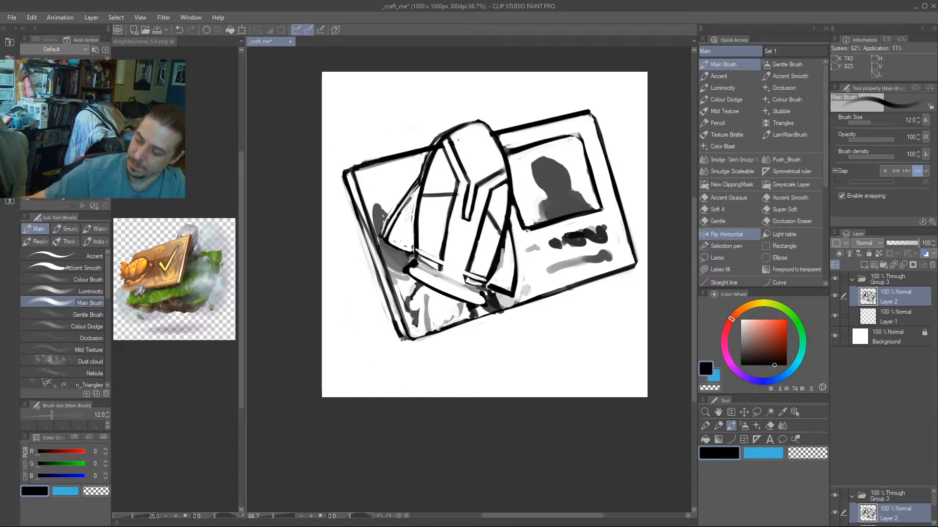
{"action": "left_click_drag", "start_coordinate": [342, 230], "coordinate": [354, 267]}
Paint a soft grey ground shadow beneath the card with broad horizontal black strokes at brush sizes 40 to 50.
{"action": "key", "text": "bracketright"}
{"action": "key", "text": "bracketright"}
{"action": "key", "text": "bracketright"}
{"action": "key", "text": "bracketright"}
{"action": "key", "text": "bracketright"}
{"action": "key", "text": "bracketright"}
{"action": "key", "text": "bracketright"}
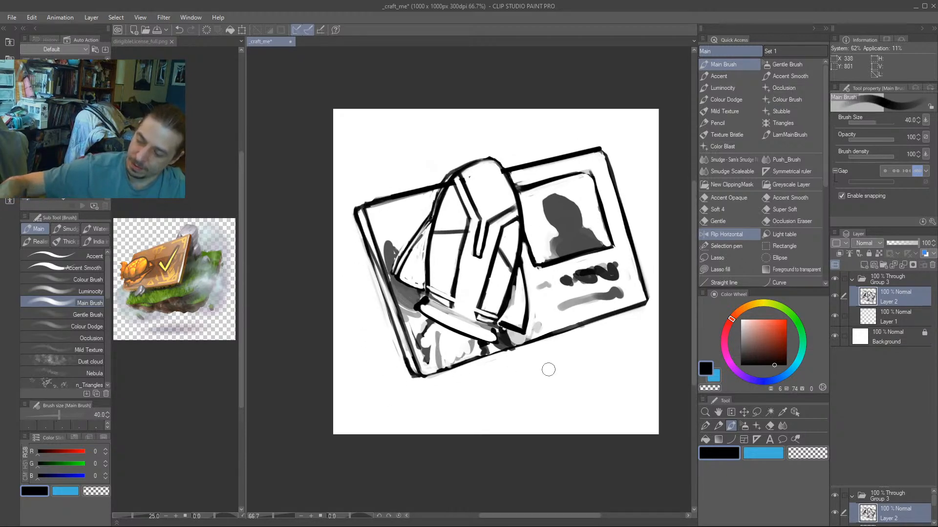
{"action": "mouse_move", "coordinate": [543, 370]}
{"action": "left_mouse_down"}
{"action": "mouse_move", "coordinate": [383, 381]}
{"action": "mouse_move", "coordinate": [597, 374]}
{"action": "mouse_move", "coordinate": [471, 374]}
{"action": "mouse_move", "coordinate": [586, 363]}
{"action": "mouse_move", "coordinate": [453, 373]}
{"action": "mouse_move", "coordinate": [473, 363]}
{"action": "mouse_move", "coordinate": [601, 360]}
{"action": "mouse_move", "coordinate": [362, 361]}
{"action": "mouse_move", "coordinate": [379, 361]}
{"action": "mouse_move", "coordinate": [369, 303]}
{"action": "mouse_move", "coordinate": [317, 360]}
{"action": "left_mouse_up"}
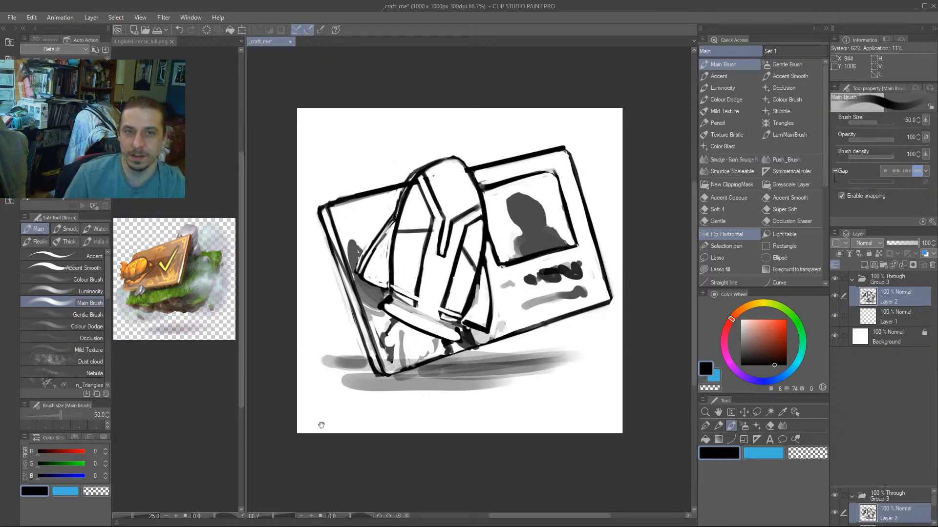
Soften the streaks and ends of the ground shadow with the Sam's Smudge Nice brush at size 20.
{"action": "left_click_drag", "start_coordinate": [321, 425], "coordinate": [345, 432]}
{"action": "key", "text": "j"}
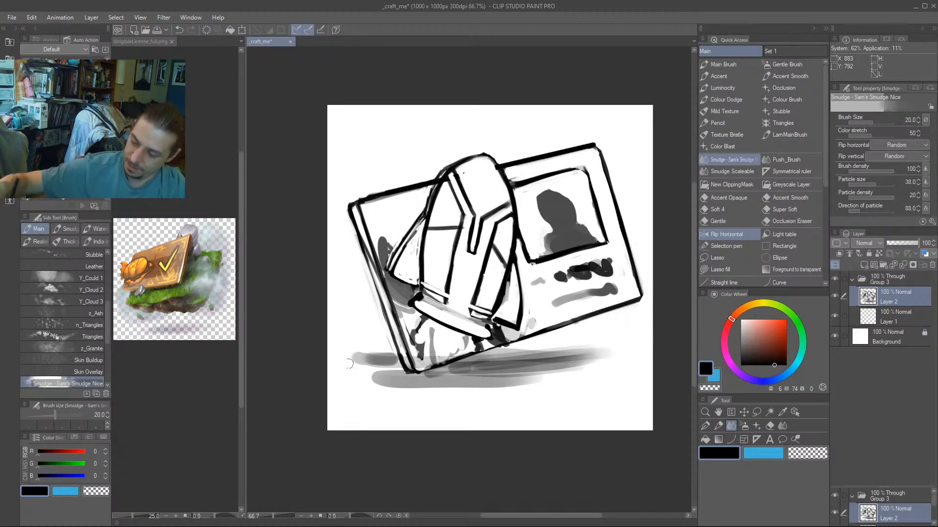
{"action": "mouse_move", "coordinate": [349, 364]}
{"action": "left_mouse_down"}
{"action": "mouse_move", "coordinate": [373, 363]}
{"action": "mouse_move", "coordinate": [357, 378]}
{"action": "mouse_move", "coordinate": [392, 373]}
{"action": "mouse_move", "coordinate": [370, 351]}
{"action": "mouse_move", "coordinate": [379, 364]}
{"action": "mouse_move", "coordinate": [519, 360]}
{"action": "mouse_move", "coordinate": [470, 379]}
{"action": "mouse_move", "coordinate": [438, 378]}
{"action": "left_mouse_up"}
{"action": "mouse_move", "coordinate": [381, 379]}
{"action": "left_mouse_down"}
{"action": "mouse_move", "coordinate": [463, 385]}
{"action": "mouse_move", "coordinate": [586, 359]}
{"action": "mouse_move", "coordinate": [488, 355]}
{"action": "mouse_move", "coordinate": [593, 374]}
{"action": "mouse_move", "coordinate": [530, 364]}
{"action": "mouse_move", "coordinate": [408, 378]}
{"action": "mouse_move", "coordinate": [432, 370]}
{"action": "mouse_move", "coordinate": [429, 349]}
{"action": "left_mouse_up"}
{"action": "key", "text": "b"}
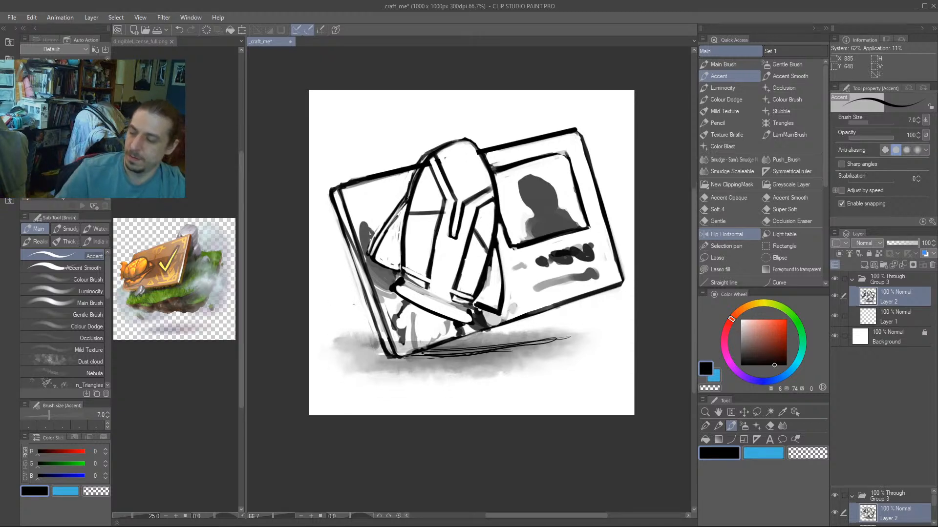
{"action": "key", "text": "ctrl+z"}
{"action": "key", "text": "c"}
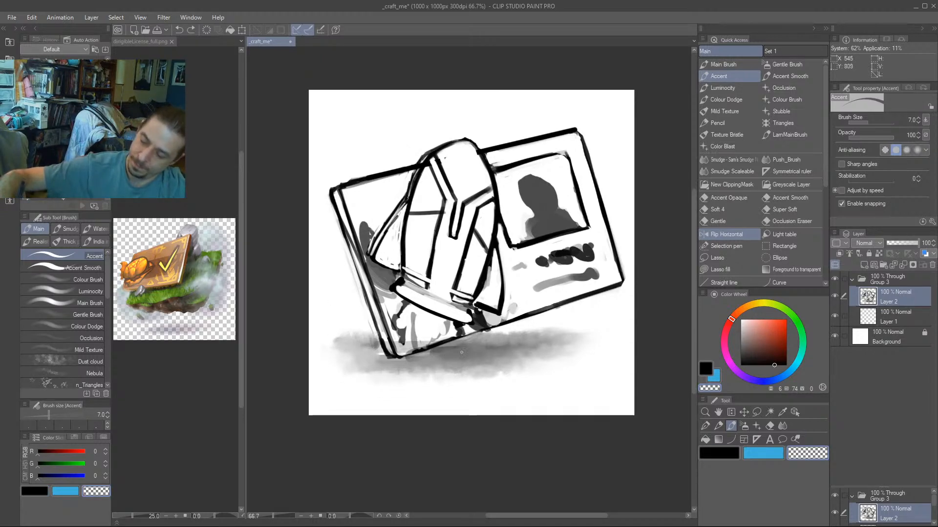
Darken the shadow directly beneath the card's lower edge with the Main Brush at size 30 and blend it with Smudge Scaleable at size 30.
{"action": "key", "text": "b"}
{"action": "left_click_drag", "start_coordinate": [404, 358], "coordinate": [551, 353]}
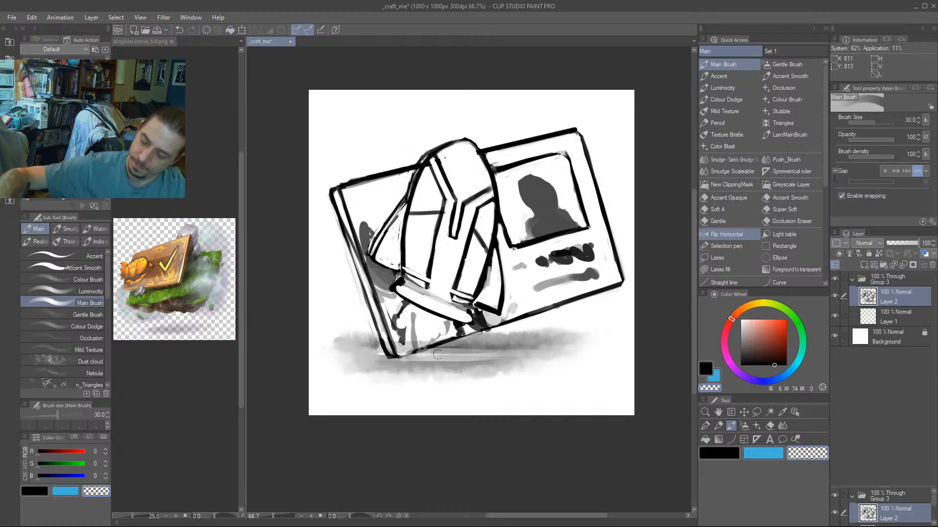
{"action": "key", "text": "c"}
{"action": "mouse_move", "coordinate": [412, 355]}
{"action": "left_mouse_down"}
{"action": "mouse_move", "coordinate": [563, 346]}
{"action": "mouse_move", "coordinate": [412, 359]}
{"action": "mouse_move", "coordinate": [505, 355]}
{"action": "mouse_move", "coordinate": [509, 345]}
{"action": "mouse_move", "coordinate": [439, 350]}
{"action": "mouse_move", "coordinate": [551, 347]}
{"action": "mouse_move", "coordinate": [393, 365]}
{"action": "mouse_move", "coordinate": [542, 359]}
{"action": "left_mouse_up"}
{"action": "key", "text": "j"}
{"action": "left_click_drag", "start_coordinate": [452, 358], "coordinate": [560, 347]}
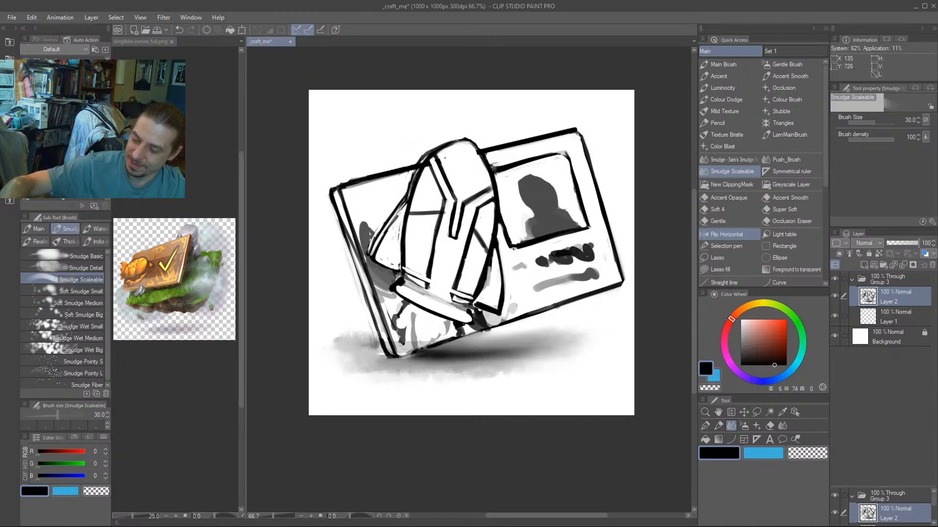
Smooth the outer part of the shadow around the card's grounded corner with Smudge Scaleable at size 30.
{"action": "left_click_drag", "start_coordinate": [308, 365], "coordinate": [317, 347]}
{"action": "mouse_move", "coordinate": [380, 327]}
{"action": "left_mouse_down"}
{"action": "mouse_move", "coordinate": [388, 334]}
{"action": "mouse_move", "coordinate": [378, 327]}
{"action": "left_mouse_up"}
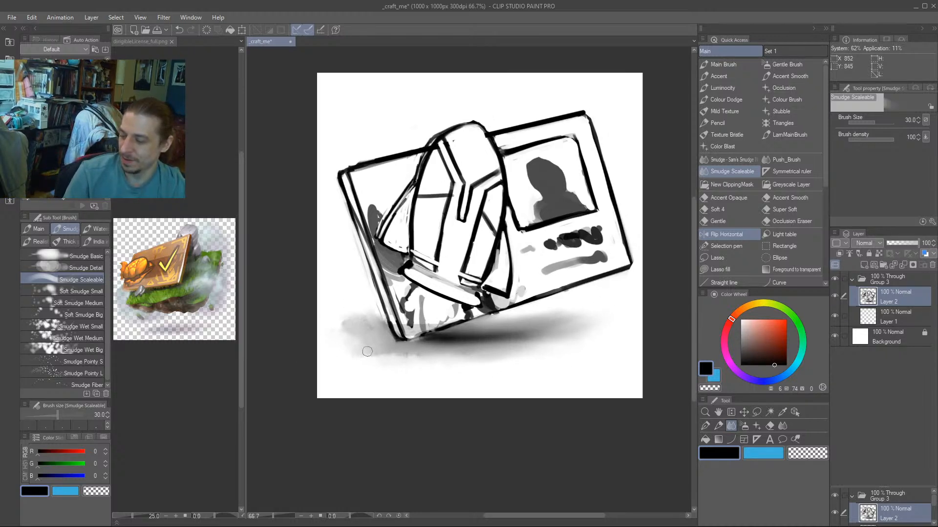
{"action": "mouse_move", "coordinate": [263, 348]}
{"action": "left_mouse_down"}
{"action": "mouse_move", "coordinate": [344, 362]}
{"action": "mouse_move", "coordinate": [347, 401]}
{"action": "left_mouse_up"}
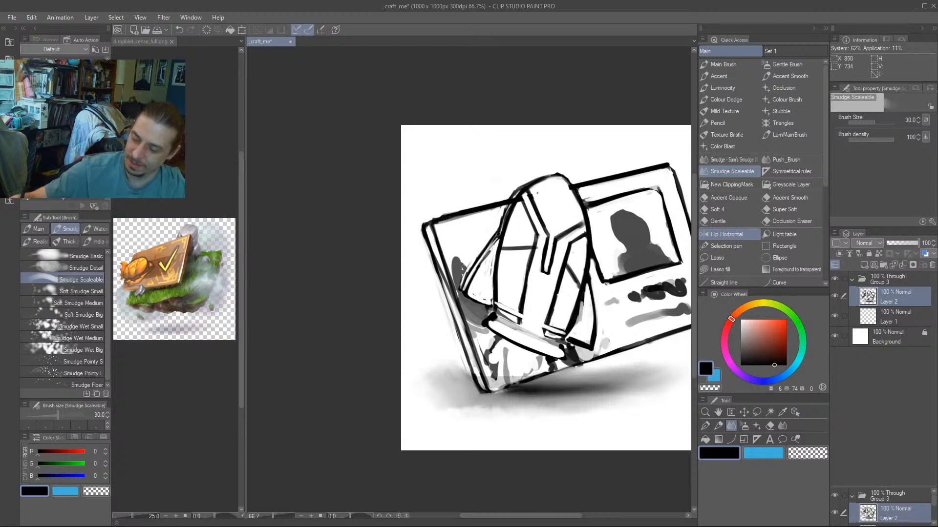
{"action": "left_click_drag", "start_coordinate": [450, 364], "coordinate": [464, 379]}
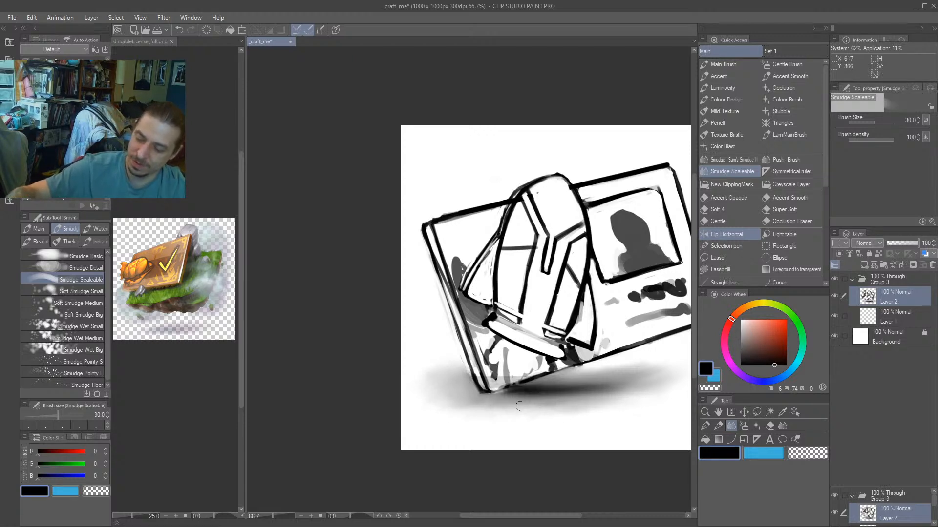
{"action": "left_click_drag", "start_coordinate": [422, 299], "coordinate": [318, 256]}
Paint a black contact shadow under the card's grounded corner with the Main Brush at size 20 and blend it with Smudge Scaleable at size 30.
{"action": "key", "text": "b"}
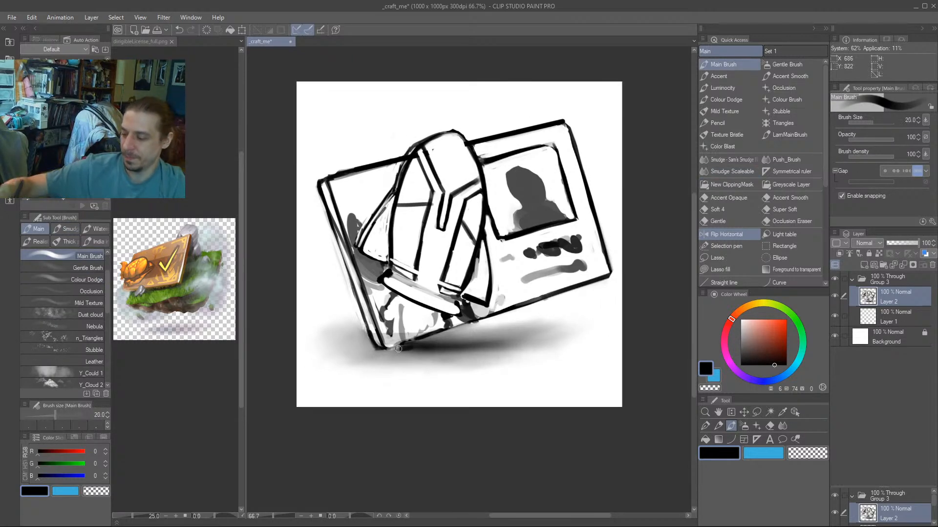
{"action": "left_click_drag", "start_coordinate": [398, 349], "coordinate": [372, 350]}
{"action": "left_click_drag", "start_coordinate": [415, 347], "coordinate": [349, 354]}
{"action": "left_click_drag", "start_coordinate": [280, 333], "coordinate": [306, 363]}
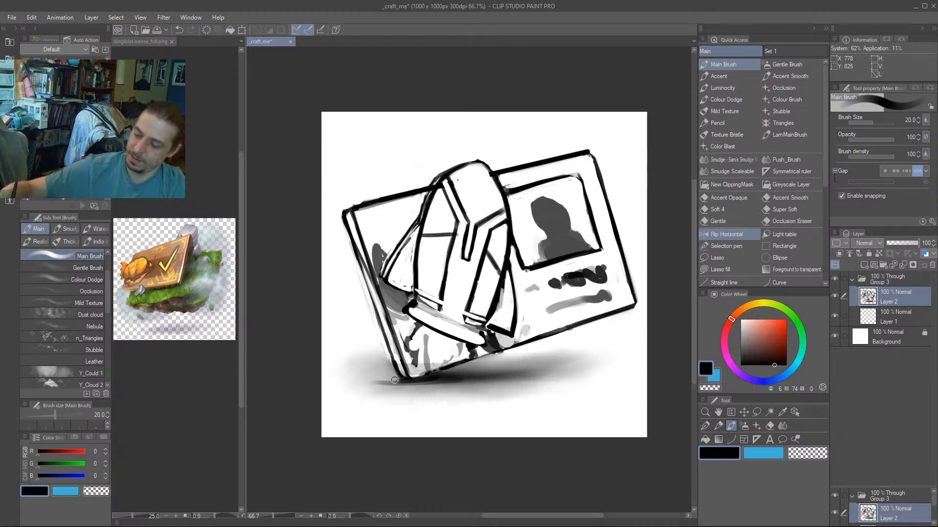
{"action": "left_click_drag", "start_coordinate": [395, 380], "coordinate": [359, 379]}
{"action": "key", "text": "j"}
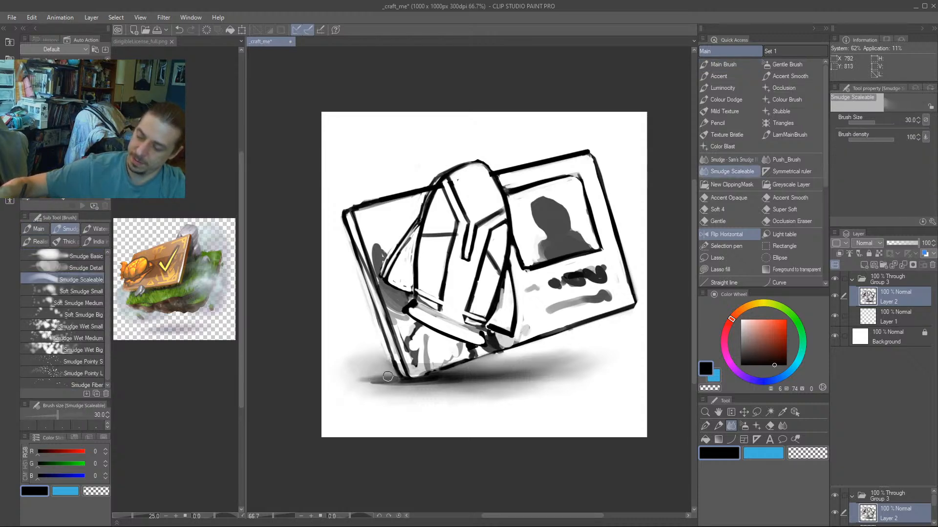
{"action": "left_click_drag", "start_coordinate": [472, 380], "coordinate": [469, 360]}
Enlarge the Layer 2 drawing to 105 wide and 110 high, and shift it slightly down on the canvas.
{"action": "scroll", "coordinate": [387, 157], "scroll_direction": "down", "scroll_amount": 2}
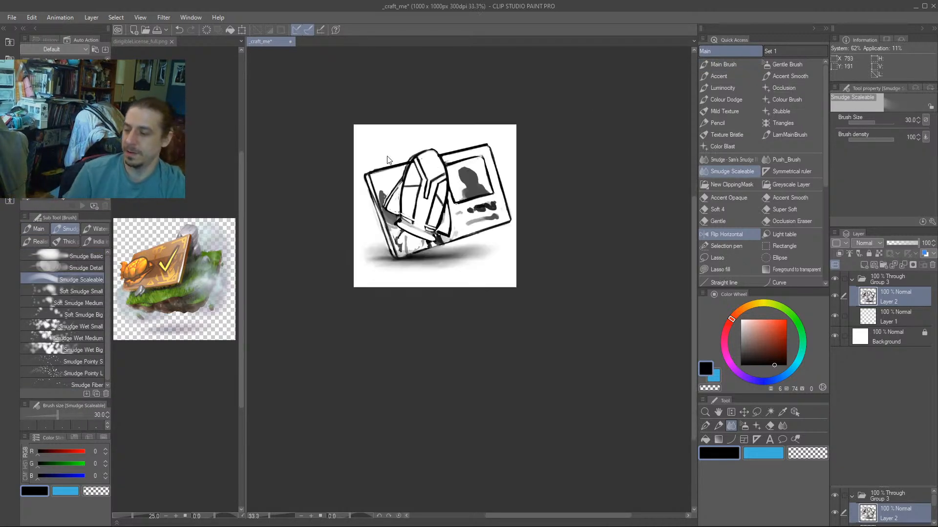
{"action": "left_click_drag", "start_coordinate": [337, 351], "coordinate": [343, 397]}
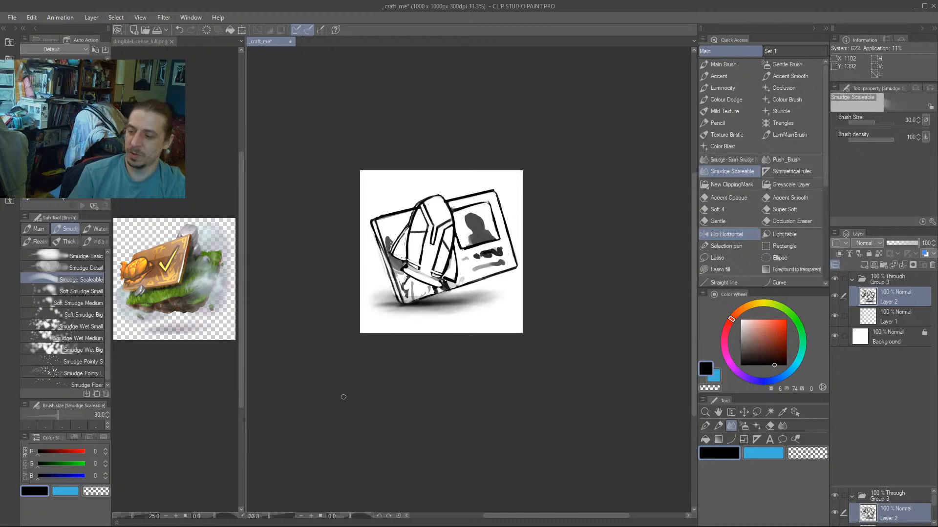
{"action": "left_click_drag", "start_coordinate": [299, 331], "coordinate": [287, 389]}
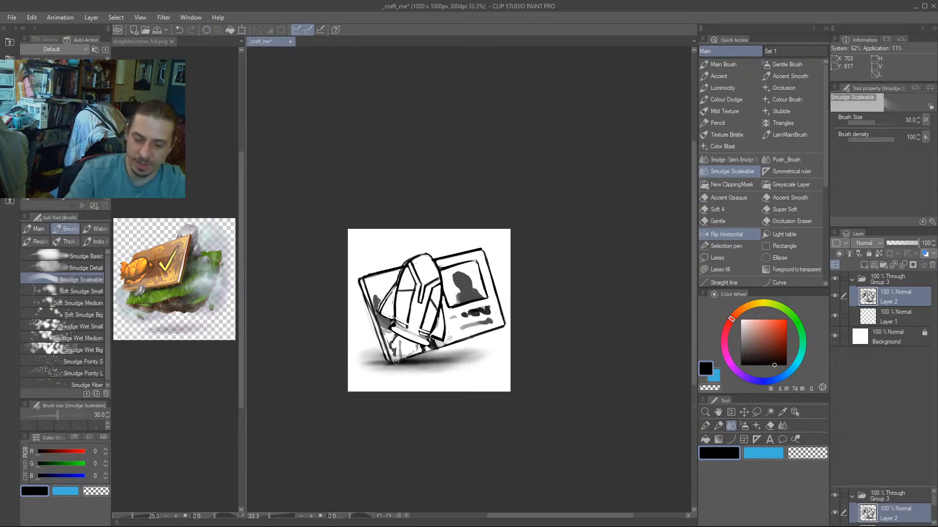
{"action": "key", "text": "ctrl+t"}
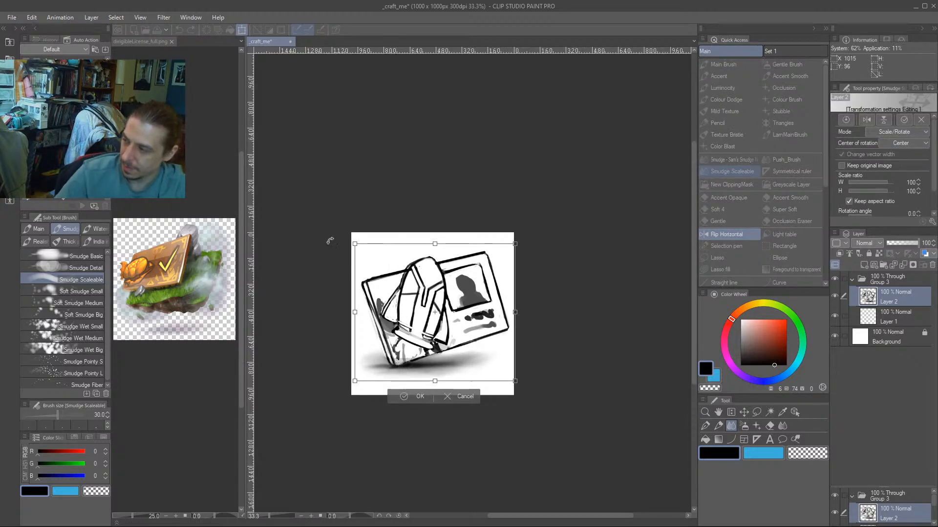
{"action": "mouse_move", "coordinate": [434, 244]}
{"action": "left_mouse_down"}
{"action": "mouse_move", "coordinate": [434, 235]}
{"action": "mouse_move", "coordinate": [424, 243]}
{"action": "mouse_move", "coordinate": [433, 238]}
{"action": "left_mouse_up"}
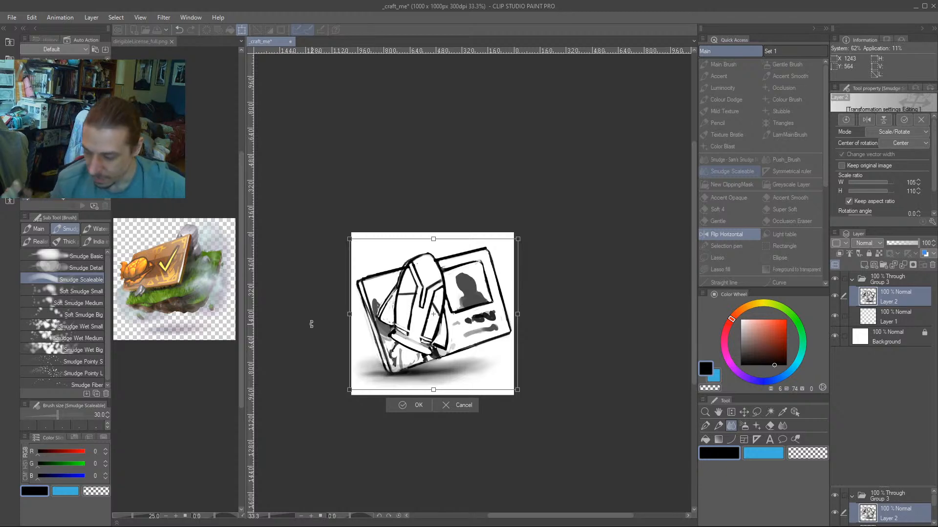
{"action": "left_click_drag", "start_coordinate": [367, 307], "coordinate": [371, 314]}
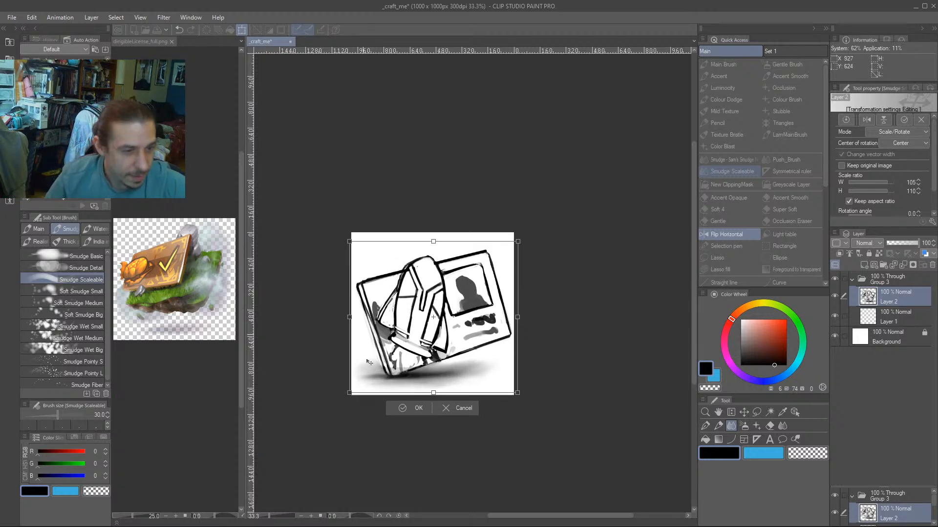
{"action": "key", "text": "Return"}
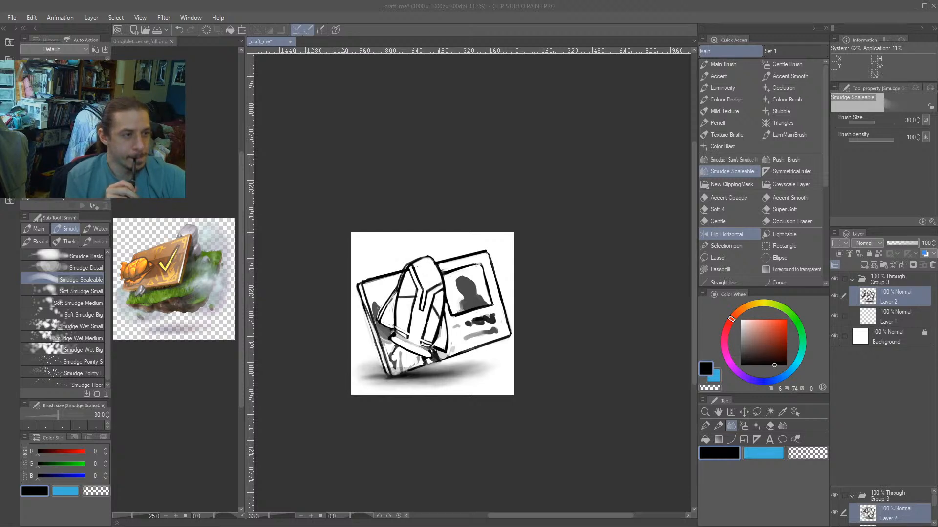
Clean up the rocket's nose and upper outline with alternating transparent and black Main Brush strokes at size 15.
{"action": "left_click", "coordinate": [283, 294]}
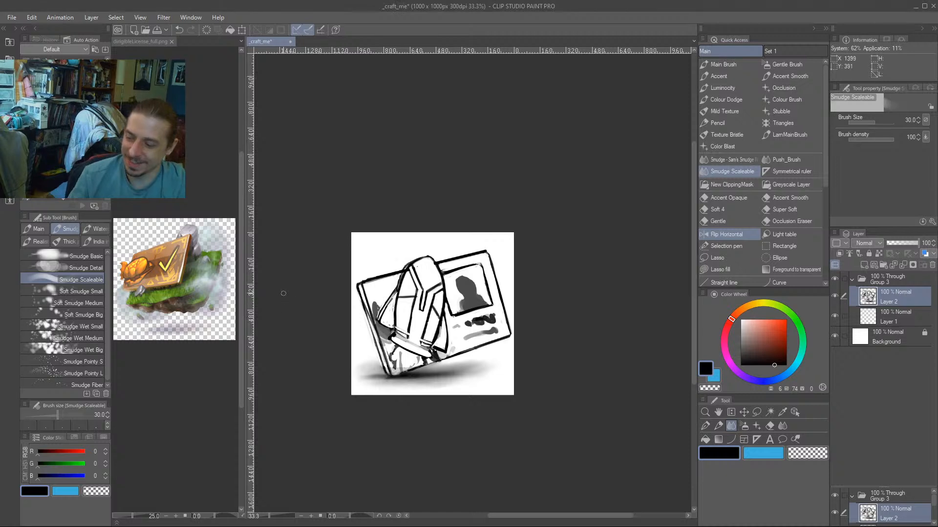
{"action": "key", "text": "b"}
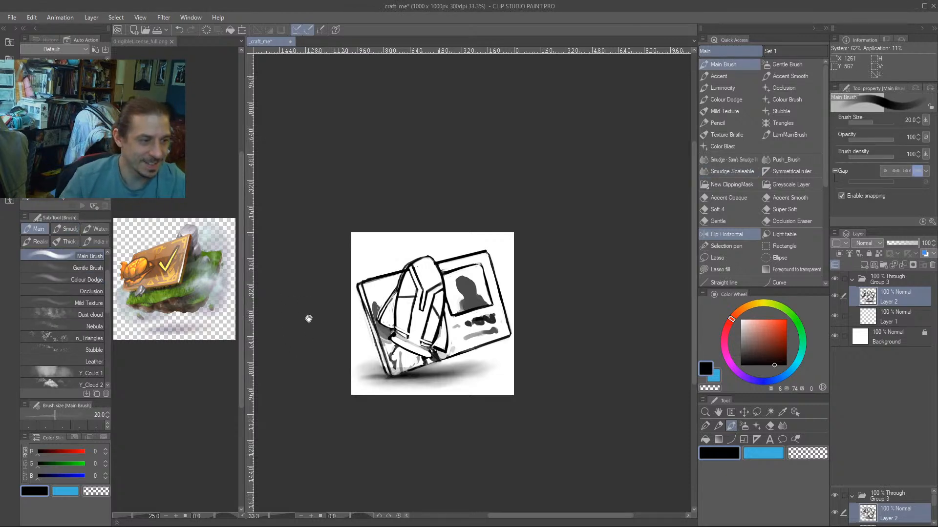
{"action": "left_click_drag", "start_coordinate": [309, 320], "coordinate": [332, 296]}
{"action": "scroll", "coordinate": [333, 335], "scroll_direction": "up", "scroll_amount": 1}
{"action": "left_click_drag", "start_coordinate": [368, 233], "coordinate": [373, 299]}
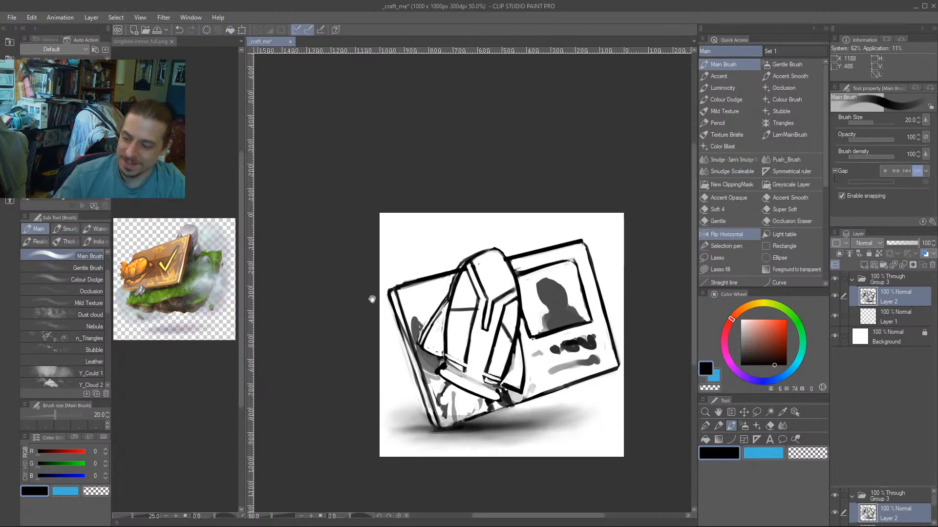
{"action": "key", "text": "c"}
{"action": "key", "text": "bracketleft"}
{"action": "key", "text": "bracketleft"}
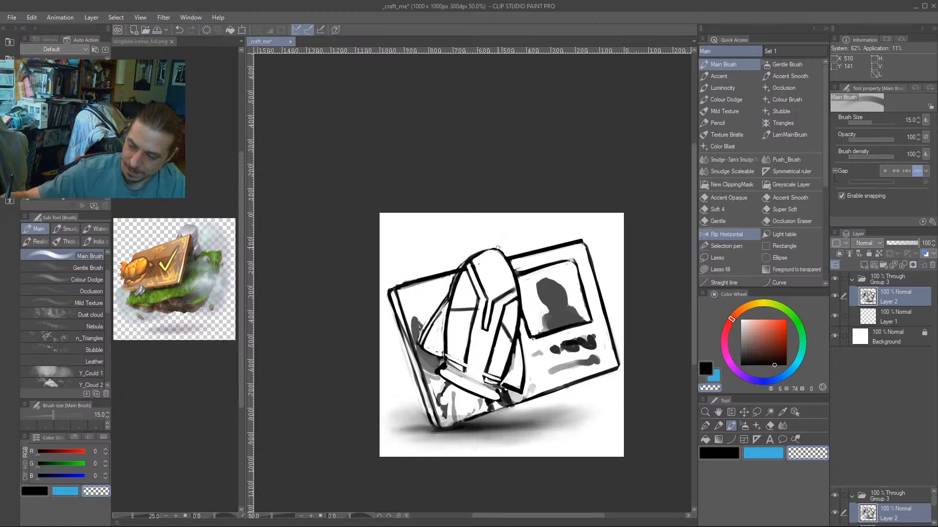
{"action": "mouse_move", "coordinate": [477, 266]}
{"action": "left_mouse_down"}
{"action": "mouse_move", "coordinate": [318, 318]}
{"action": "mouse_move", "coordinate": [329, 360]}
{"action": "mouse_move", "coordinate": [324, 337]}
{"action": "mouse_move", "coordinate": [351, 245]}
{"action": "mouse_move", "coordinate": [416, 258]}
{"action": "left_mouse_up"}
{"action": "key", "text": "c"}
{"action": "mouse_move", "coordinate": [359, 247]}
{"action": "left_mouse_down"}
{"action": "mouse_move", "coordinate": [446, 265]}
{"action": "mouse_move", "coordinate": [456, 296]}
{"action": "left_mouse_up"}
{"action": "key", "text": "c"}
{"action": "mouse_move", "coordinate": [416, 237]}
{"action": "left_mouse_down"}
{"action": "mouse_move", "coordinate": [431, 212]}
{"action": "mouse_move", "coordinate": [438, 219]}
{"action": "left_mouse_up"}
{"action": "mouse_move", "coordinate": [382, 238]}
{"action": "left_mouse_down"}
{"action": "mouse_move", "coordinate": [395, 227]}
{"action": "mouse_move", "coordinate": [389, 236]}
{"action": "left_mouse_up"}
{"action": "key", "text": "c"}
{"action": "left_click_drag", "start_coordinate": [457, 235], "coordinate": [469, 255]}
Rework the band lines across the rocket's body with transparent and black strokes at brush size 15.
{"action": "key", "text": "c"}
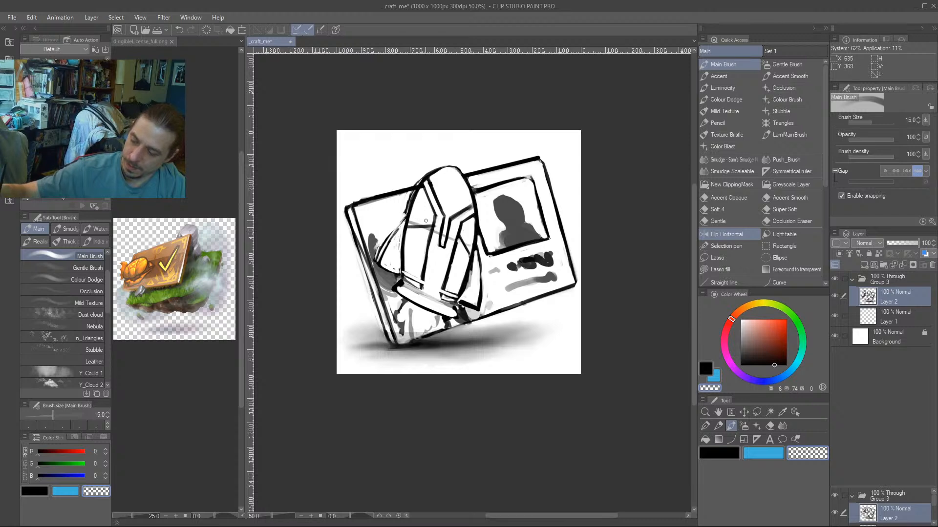
{"action": "mouse_move", "coordinate": [427, 226]}
{"action": "left_mouse_down"}
{"action": "mouse_move", "coordinate": [411, 226]}
{"action": "mouse_move", "coordinate": [471, 252]}
{"action": "left_mouse_up"}
{"action": "key", "text": "c"}
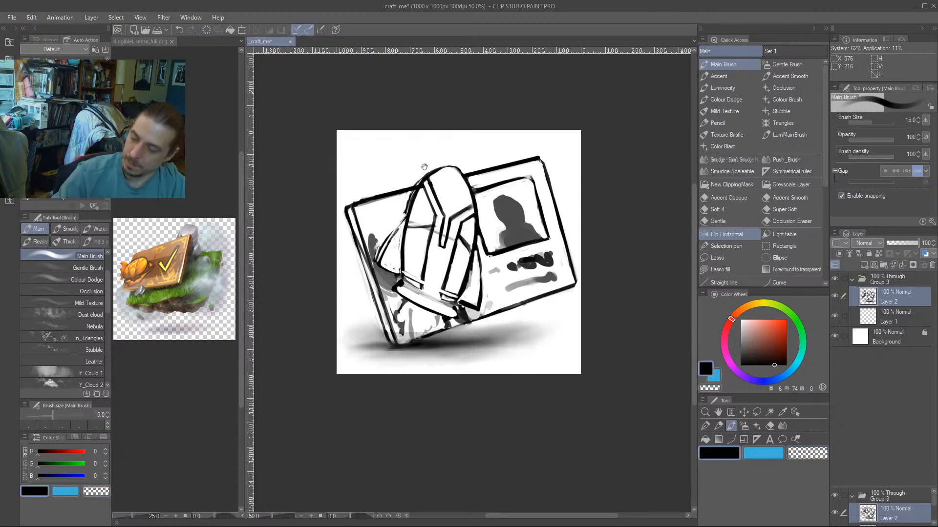
{"action": "left_click_drag", "start_coordinate": [424, 168], "coordinate": [433, 169]}
{"action": "key", "text": "c"}
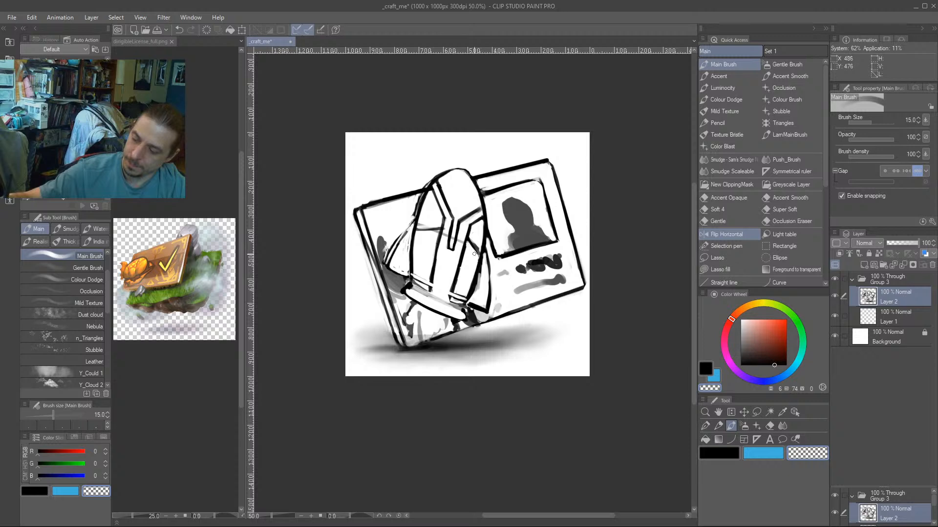
{"action": "left_click_drag", "start_coordinate": [480, 247], "coordinate": [474, 248]}
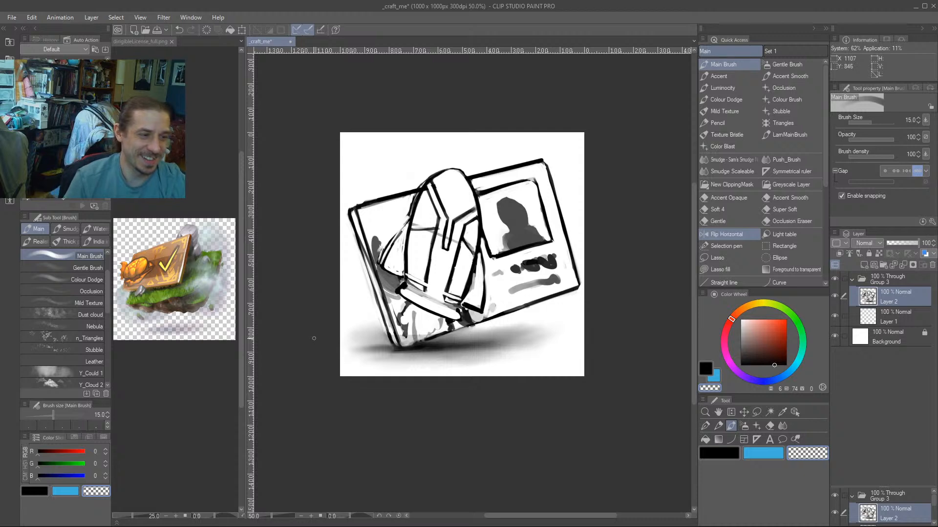
{"action": "left_click_drag", "start_coordinate": [333, 209], "coordinate": [337, 237]}
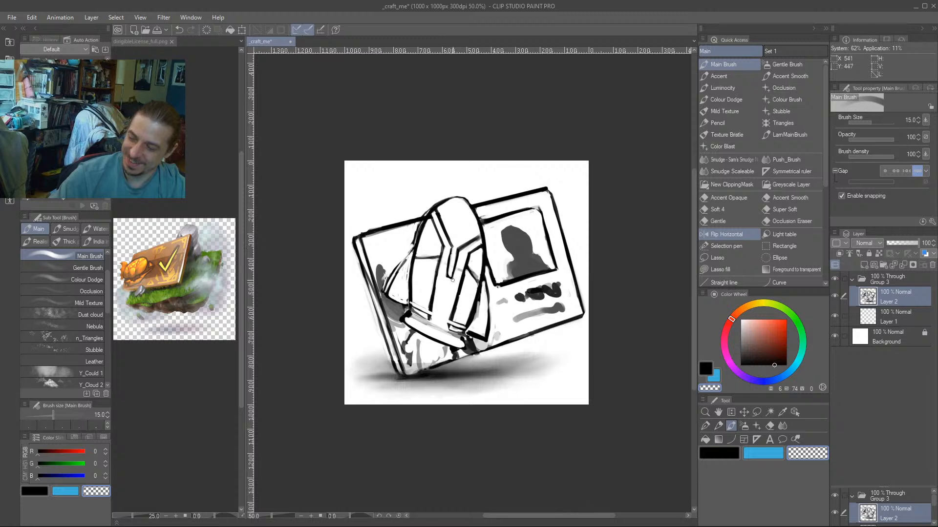
{"action": "left_click_drag", "start_coordinate": [380, 147], "coordinate": [360, 128]}
{"action": "left_click_drag", "start_coordinate": [321, 294], "coordinate": [348, 347]}
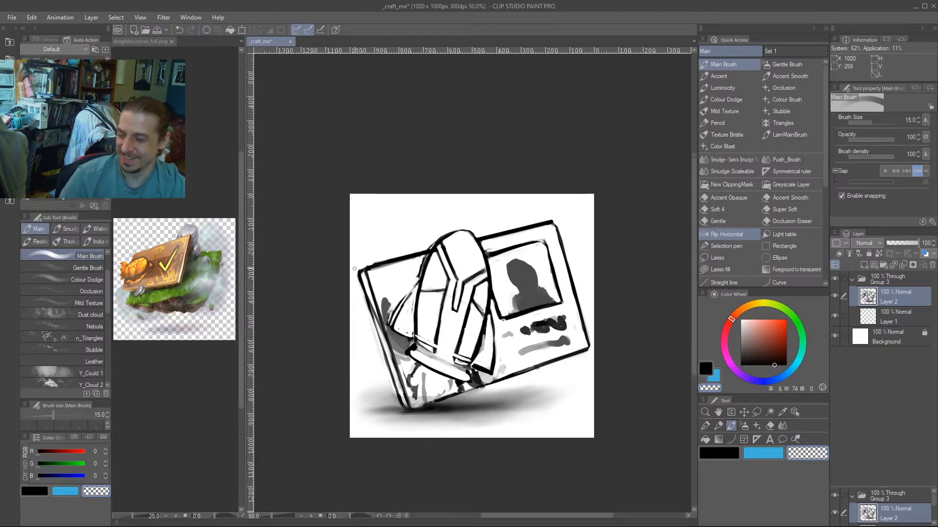
{"action": "left_click_drag", "start_coordinate": [369, 303], "coordinate": [338, 298]}
{"action": "key", "text": "bracketright"}
{"action": "key", "text": "bracketright"}
{"action": "key", "text": "bracketright"}
{"action": "key", "text": "bracketright"}
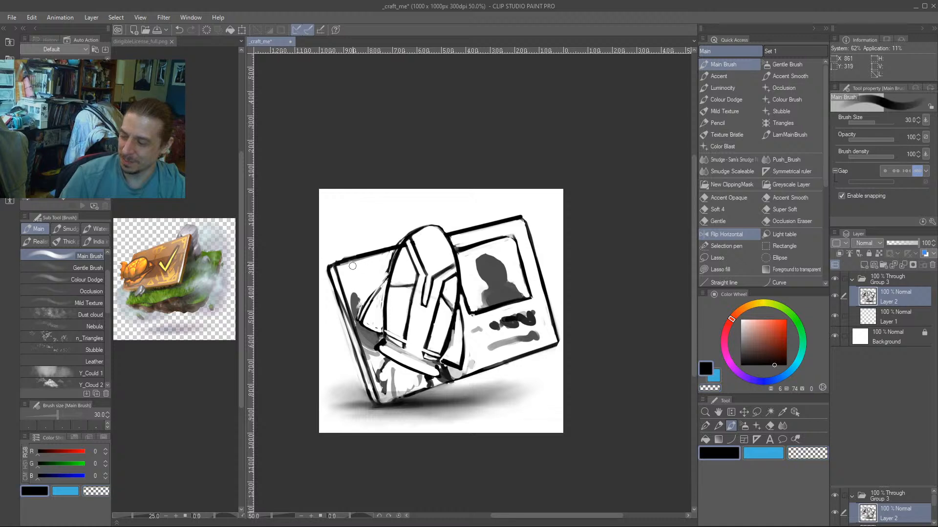
{"action": "mouse_move", "coordinate": [353, 266]}
{"action": "left_mouse_down"}
{"action": "mouse_move", "coordinate": [362, 298]}
{"action": "mouse_move", "coordinate": [353, 267]}
{"action": "mouse_move", "coordinate": [362, 286]}
{"action": "mouse_move", "coordinate": [365, 266]}
{"action": "left_mouse_up"}
{"action": "key", "text": "ctrl+z"}
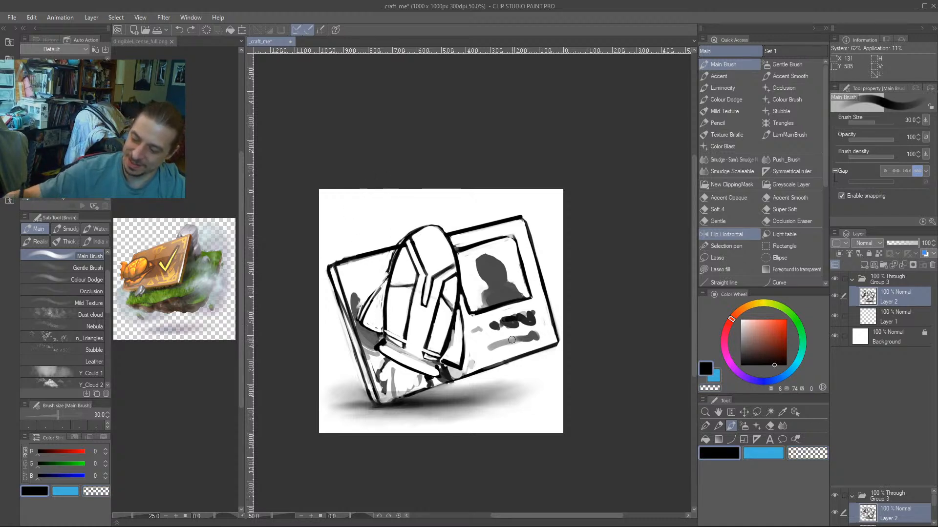
Try a grey band along the card's lower part in black at brush size 50, trimming it with the transparent colour at size 20.
{"action": "key", "text": "bracketright"}
{"action": "key", "text": "bracketright"}
{"action": "left_click_drag", "start_coordinate": [552, 325], "coordinate": [431, 371]}
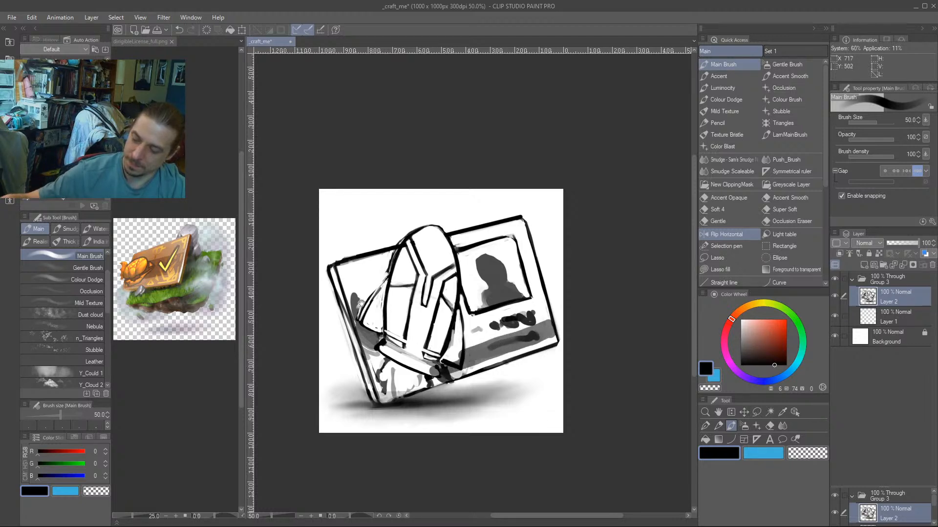
{"action": "left_click_drag", "start_coordinate": [543, 277], "coordinate": [524, 279]}
{"action": "key", "text": "c"}
{"action": "key", "text": "bracketleft"}
{"action": "key", "text": "bracketleft"}
{"action": "key", "text": "bracketleft"}
{"action": "mouse_move", "coordinate": [527, 322]}
{"action": "left_mouse_down"}
{"action": "mouse_move", "coordinate": [468, 342]}
{"action": "mouse_move", "coordinate": [491, 353]}
{"action": "mouse_move", "coordinate": [435, 372]}
{"action": "left_mouse_up"}
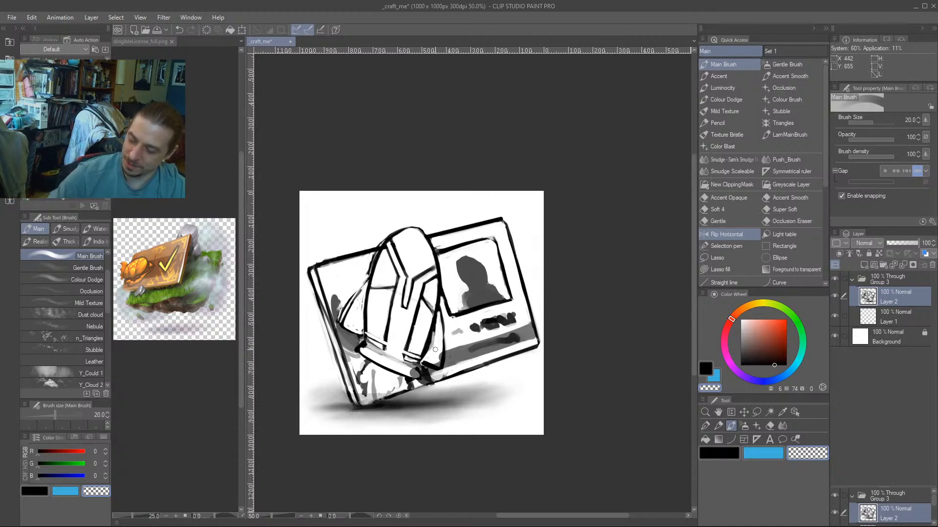
Undo the grey band painted along the card's lower part.
{"action": "mouse_move", "coordinate": [328, 302]}
{"action": "left_mouse_down"}
{"action": "mouse_move", "coordinate": [338, 280]}
{"action": "mouse_move", "coordinate": [404, 287]}
{"action": "mouse_move", "coordinate": [315, 330]}
{"action": "mouse_move", "coordinate": [347, 298]}
{"action": "mouse_move", "coordinate": [365, 316]}
{"action": "left_mouse_up"}
{"action": "key", "text": "ctrl+z"}
{"action": "key", "text": "ctrl+z"}
{"action": "key", "text": "ctrl+z"}
{"action": "key", "text": "ctrl+z"}
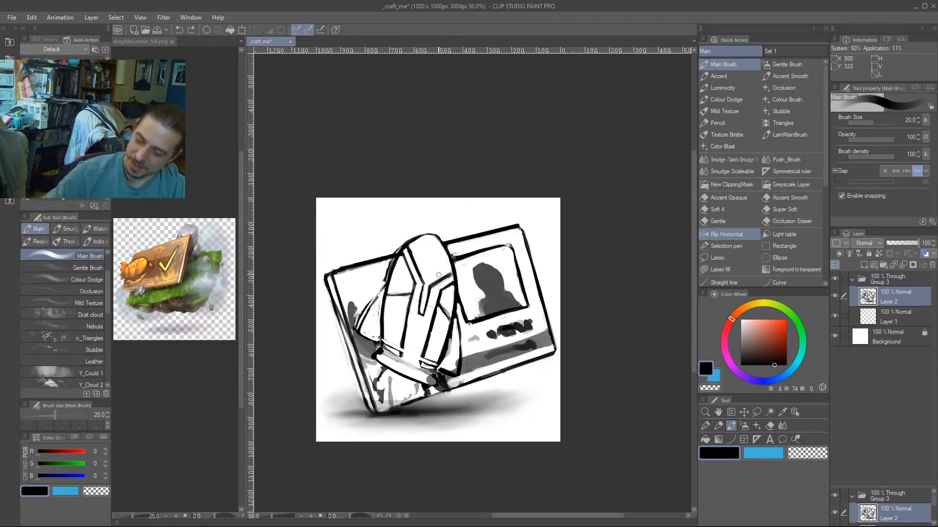
{"action": "key", "text": "ctrl+z"}
{"action": "key", "text": "ctrl+z"}
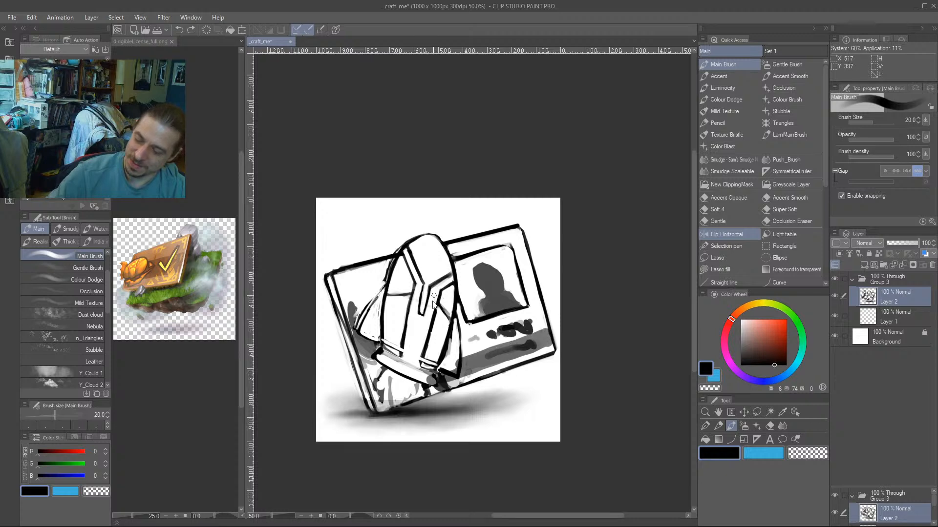
{"action": "key", "text": "ctrl+z"}
Try erasing the scribbled text lines below the portrait with the transparent Main Brush at size 70.
{"action": "left_click_drag", "start_coordinate": [320, 381], "coordinate": [364, 373]}
{"action": "mouse_move", "coordinate": [417, 277]}
{"action": "left_mouse_down"}
{"action": "mouse_move", "coordinate": [380, 260]}
{"action": "mouse_move", "coordinate": [367, 293]}
{"action": "left_mouse_up"}
{"action": "key", "text": "c"}
{"action": "key", "text": "]"}
{"action": "key", "text": "]"}
{"action": "key", "text": "]"}
{"action": "key", "text": "]"}
{"action": "key", "text": "]"}
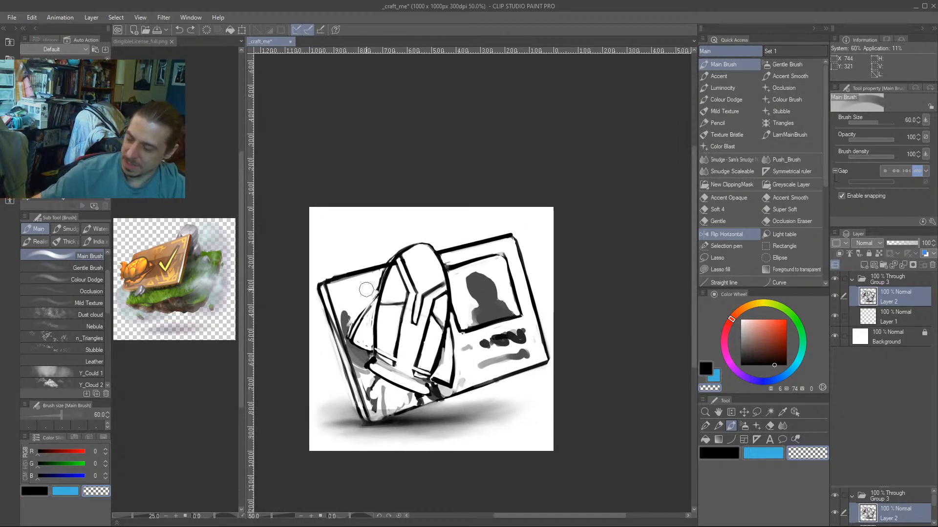
{"action": "key", "text": "c"}
{"action": "key", "text": "["}
{"action": "key", "text": "["}
{"action": "key", "text": "["}
{"action": "key", "text": "]"}
{"action": "key", "text": "]"}
{"action": "key", "text": "]"}
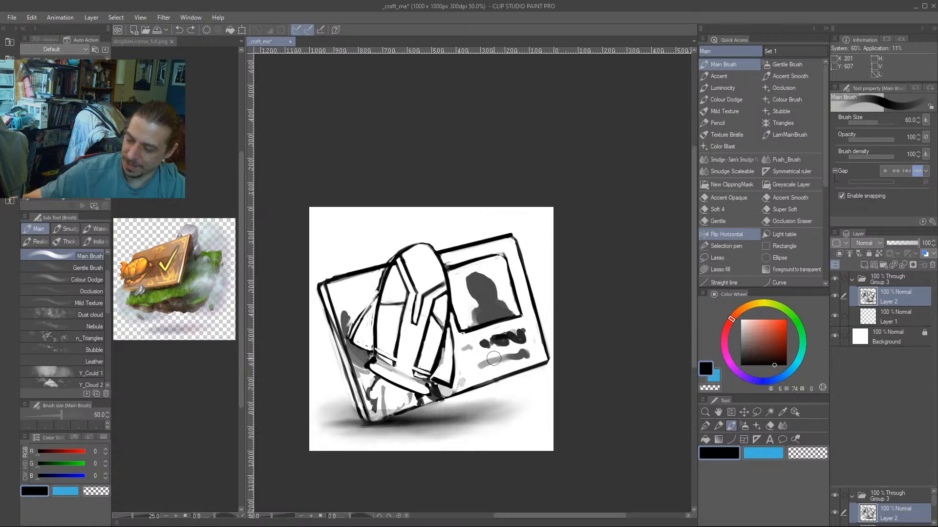
{"action": "mouse_move", "coordinate": [527, 352]}
{"action": "left_mouse_down"}
{"action": "mouse_move", "coordinate": [484, 364]}
{"action": "mouse_move", "coordinate": [526, 346]}
{"action": "mouse_move", "coordinate": [487, 344]}
{"action": "mouse_move", "coordinate": [523, 359]}
{"action": "mouse_move", "coordinate": [500, 348]}
{"action": "left_mouse_up"}
{"action": "key", "text": "c"}
{"action": "key", "text": "]"}
{"action": "key", "text": "ctrl+z"}
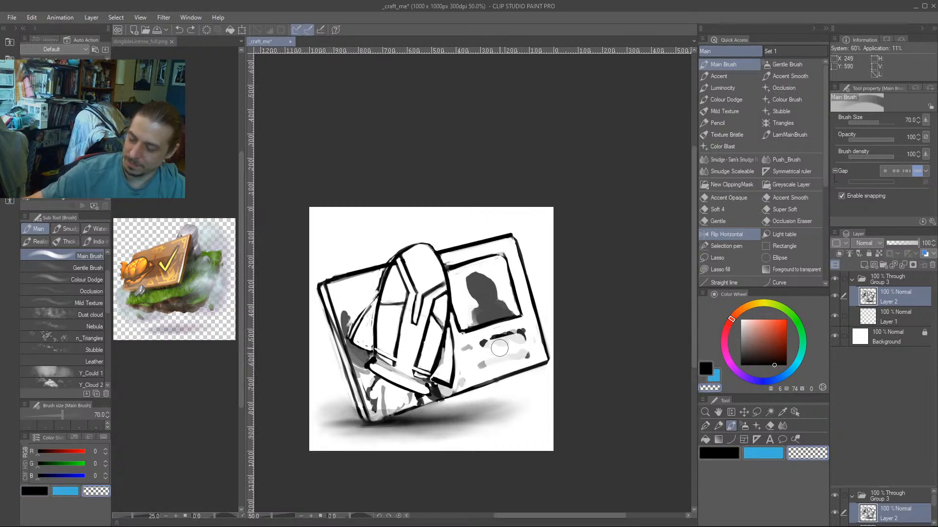
Try painting a dark square emblem below the portrait in black at brush size 50.
{"action": "mouse_move", "coordinate": [373, 236]}
{"action": "left_mouse_down"}
{"action": "mouse_move", "coordinate": [377, 207]}
{"action": "mouse_move", "coordinate": [413, 205]}
{"action": "left_mouse_up"}
{"action": "key", "text": "c"}
{"action": "key", "text": "["}
{"action": "key", "text": "["}
{"action": "key", "text": "["}
{"action": "mouse_move", "coordinate": [561, 320]}
{"action": "left_mouse_down"}
{"action": "mouse_move", "coordinate": [565, 305]}
{"action": "mouse_move", "coordinate": [532, 308]}
{"action": "mouse_move", "coordinate": [535, 339]}
{"action": "mouse_move", "coordinate": [567, 325]}
{"action": "mouse_move", "coordinate": [551, 319]}
{"action": "left_mouse_up"}
{"action": "key", "text": "]"}
{"action": "key", "text": "]"}
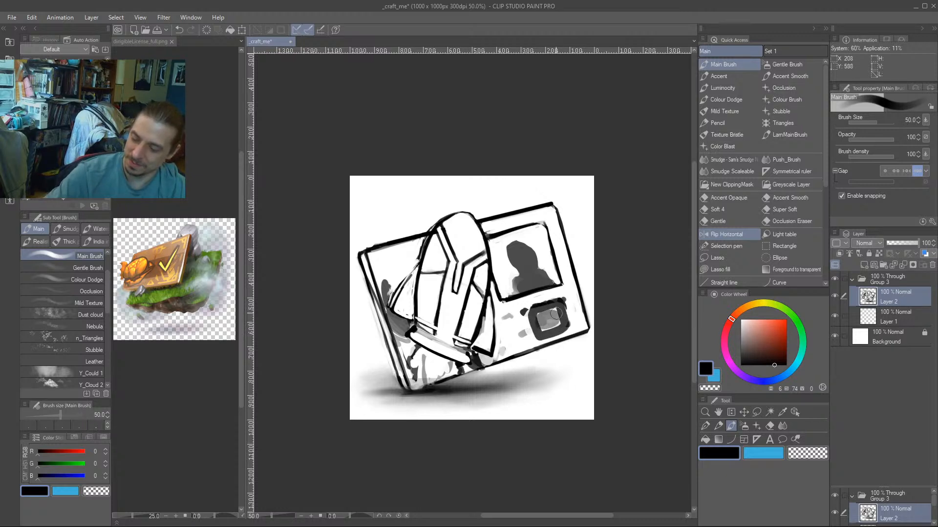
Carve a light line pattern into the dark emblem with transparent strokes at brush size 17.
{"action": "key", "text": "["}
{"action": "key", "text": "["}
{"action": "key", "text": "["}
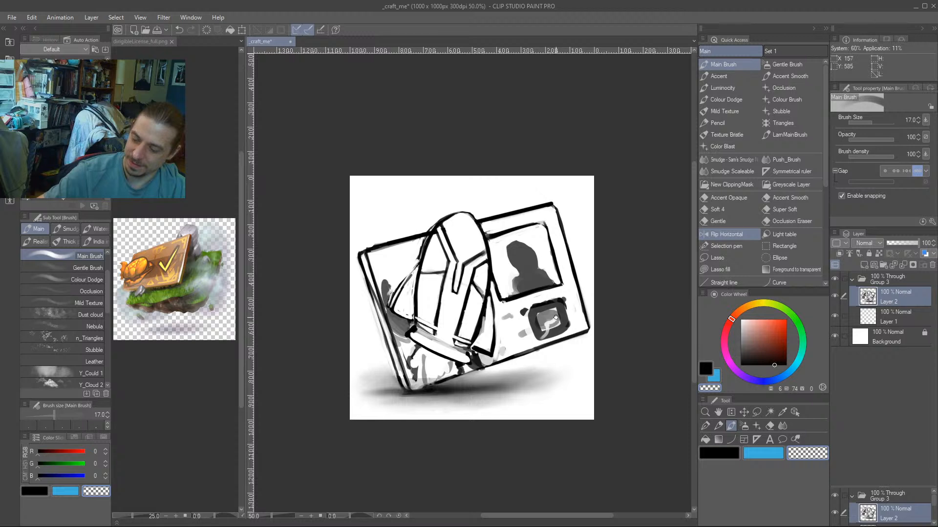
{"action": "left_click_drag", "start_coordinate": [543, 323], "coordinate": [559, 318]}
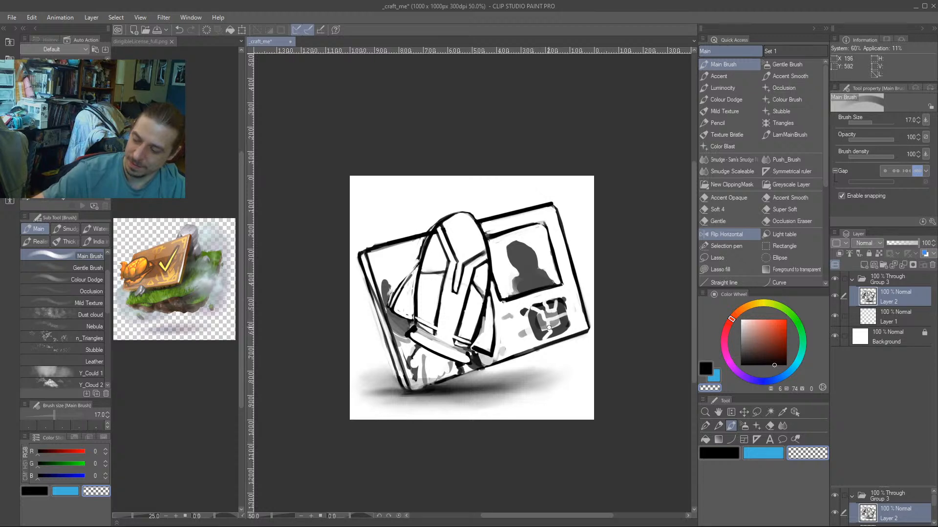
{"action": "mouse_move", "coordinate": [563, 334]}
{"action": "left_mouse_down"}
{"action": "mouse_move", "coordinate": [518, 341]}
{"action": "mouse_move", "coordinate": [513, 333]}
{"action": "mouse_move", "coordinate": [533, 317]}
{"action": "mouse_move", "coordinate": [494, 307]}
{"action": "left_mouse_up"}
{"action": "key", "text": "c"}
{"action": "key", "text": "c"}
{"action": "key", "text": "c"}
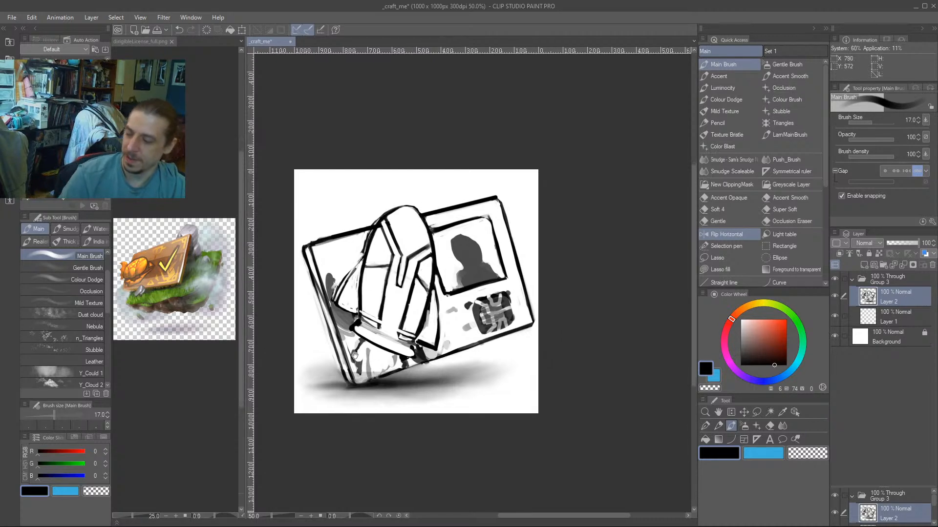
Undo the emblem and the erasing of the text lines below the portrait.
{"action": "key", "text": "c"}
{"action": "key", "text": "ctrl+z"}
{"action": "key", "text": "ctrl+z"}
{"action": "key", "text": "ctrl+z"}
{"action": "key", "text": "ctrl+z"}
{"action": "key", "text": "ctrl+z"}
{"action": "key", "text": "ctrl+z"}
{"action": "key", "text": "ctrl+z"}
{"action": "key", "text": "ctrl+z"}
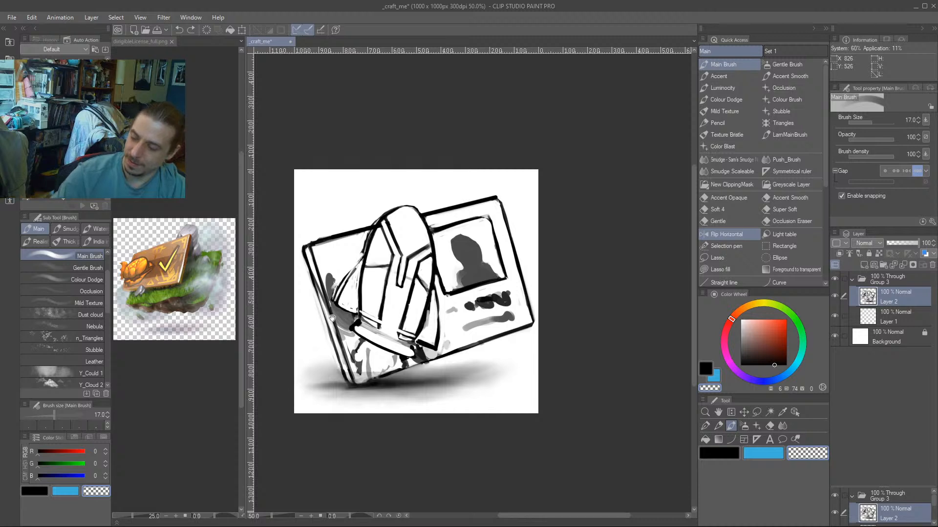
Lasso the rocket's base and fins, transform them to about 106% width, 98% height and 11.2° rotation, and clear the selection.
{"action": "left_click_drag", "start_coordinate": [416, 387], "coordinate": [451, 357]}
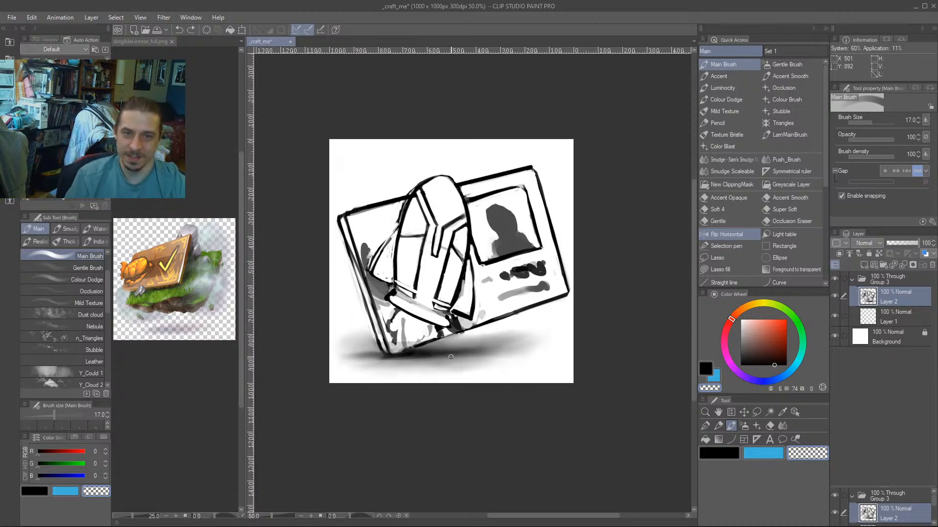
{"action": "left_click_drag", "start_coordinate": [297, 332], "coordinate": [346, 371]}
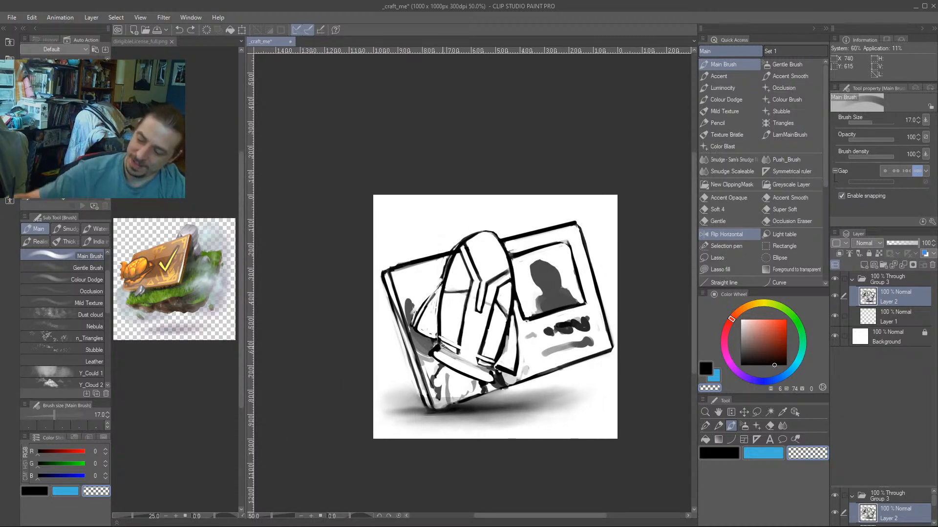
{"action": "key", "text": "m"}
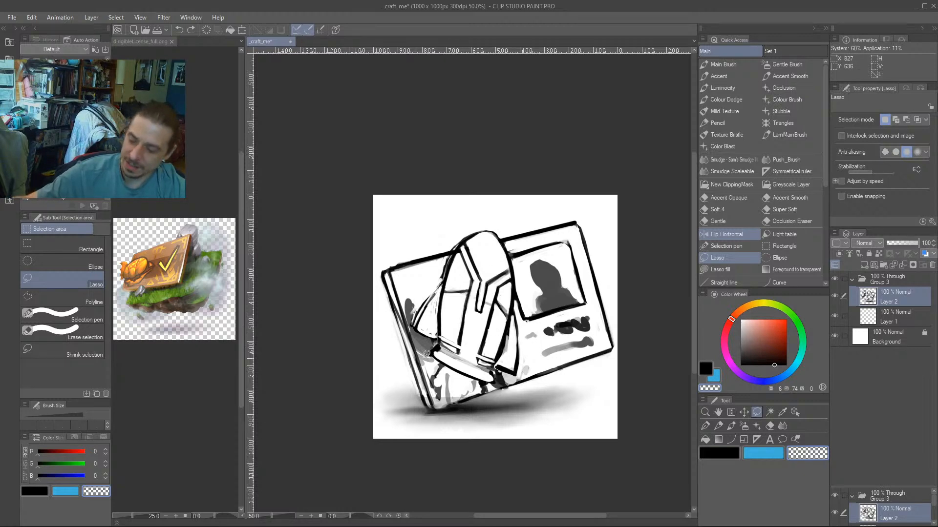
{"action": "mouse_move", "coordinate": [494, 347]}
{"action": "left_mouse_down"}
{"action": "mouse_move", "coordinate": [457, 316]}
{"action": "mouse_move", "coordinate": [421, 317]}
{"action": "left_mouse_up"}
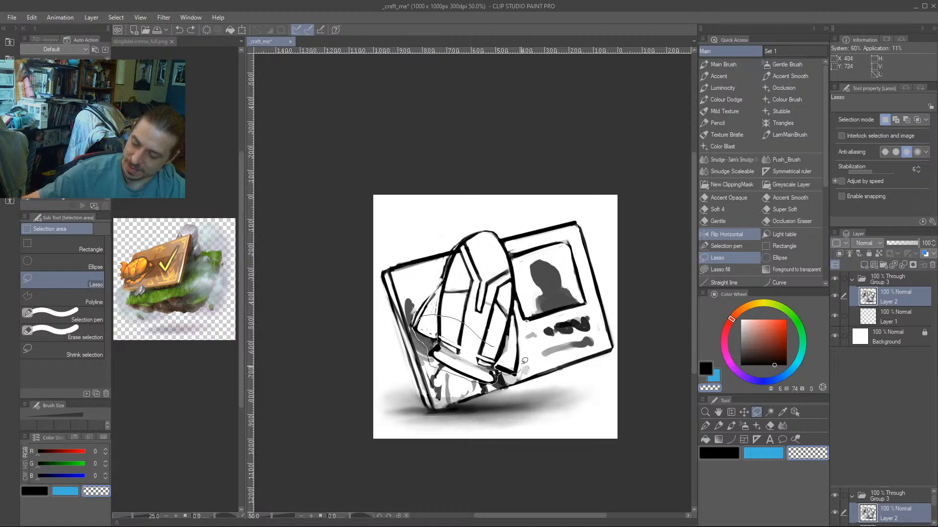
{"action": "left_click_drag", "start_coordinate": [525, 360], "coordinate": [521, 367]}
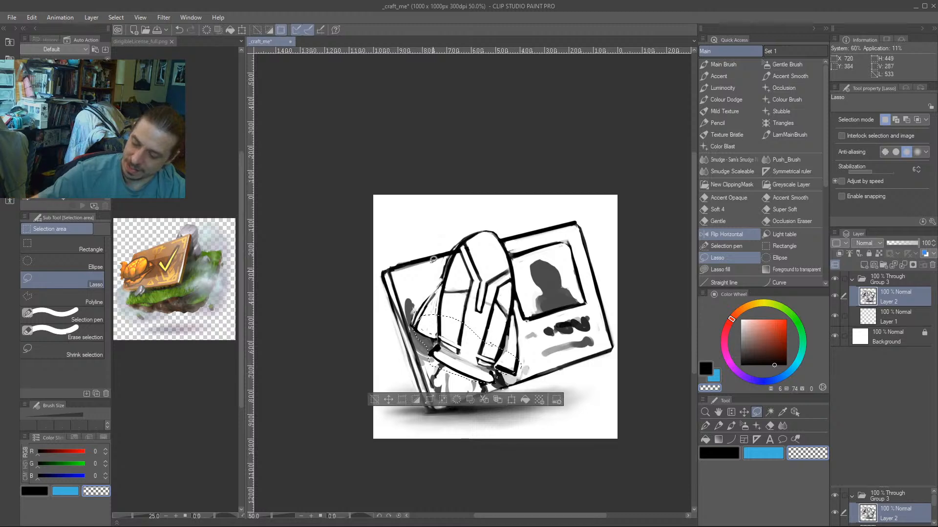
{"action": "left_click", "coordinate": [511, 400]}
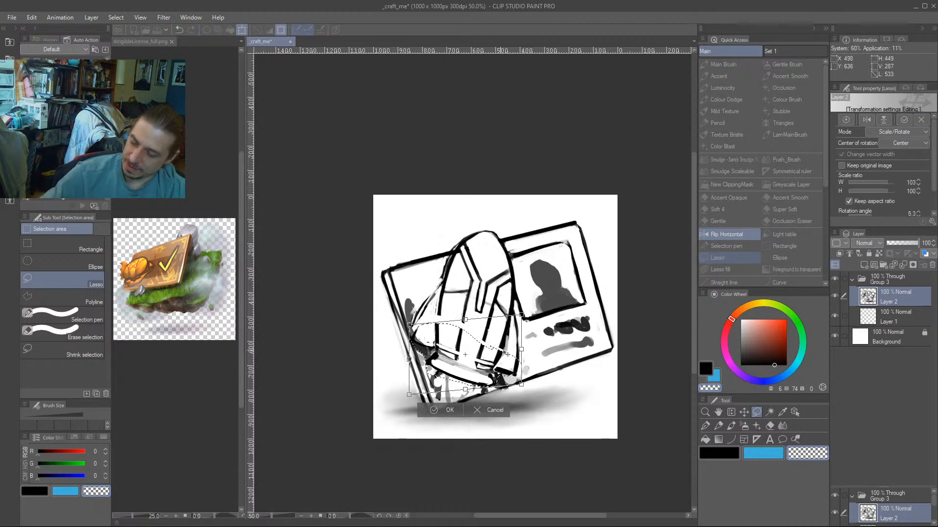
{"action": "left_click_drag", "start_coordinate": [524, 344], "coordinate": [524, 347]}
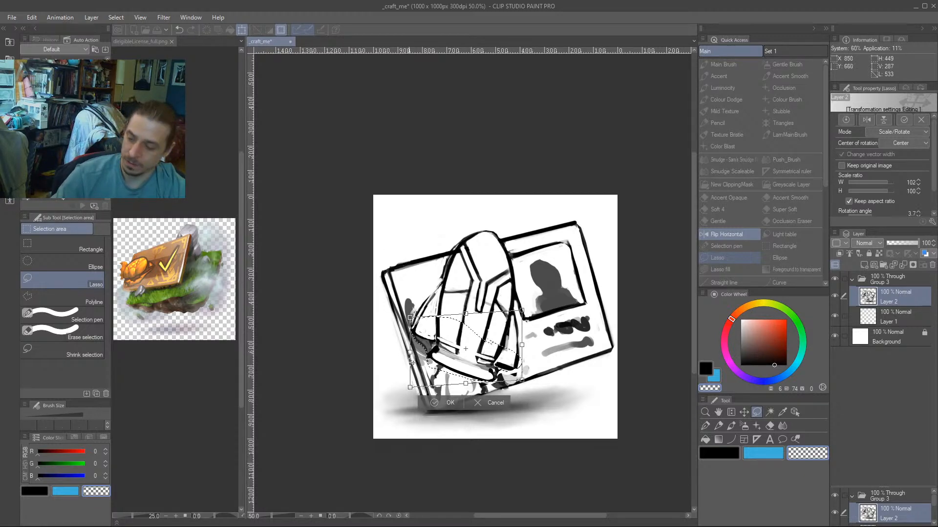
{"action": "left_click_drag", "start_coordinate": [410, 353], "coordinate": [408, 363]}
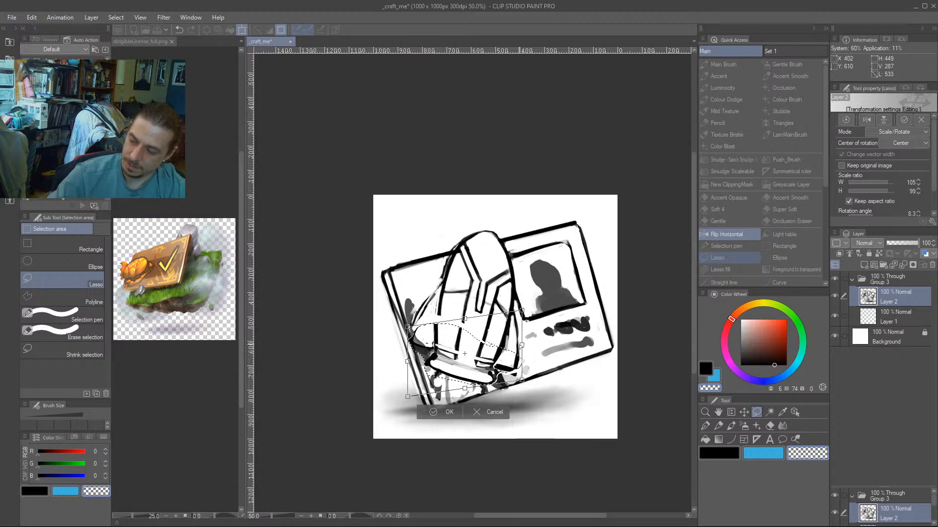
{"action": "left_click_drag", "start_coordinate": [521, 345], "coordinate": [523, 340]}
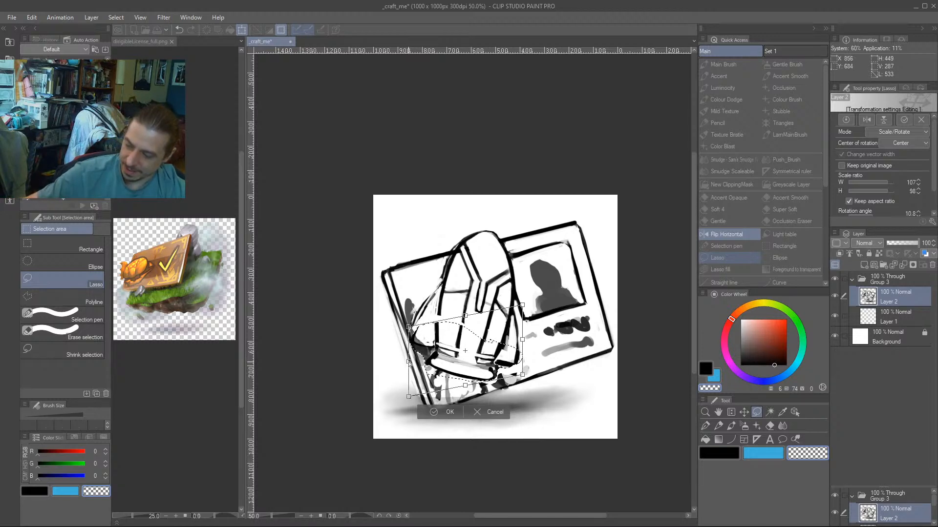
{"action": "left_click_drag", "start_coordinate": [409, 364], "coordinate": [409, 363]}
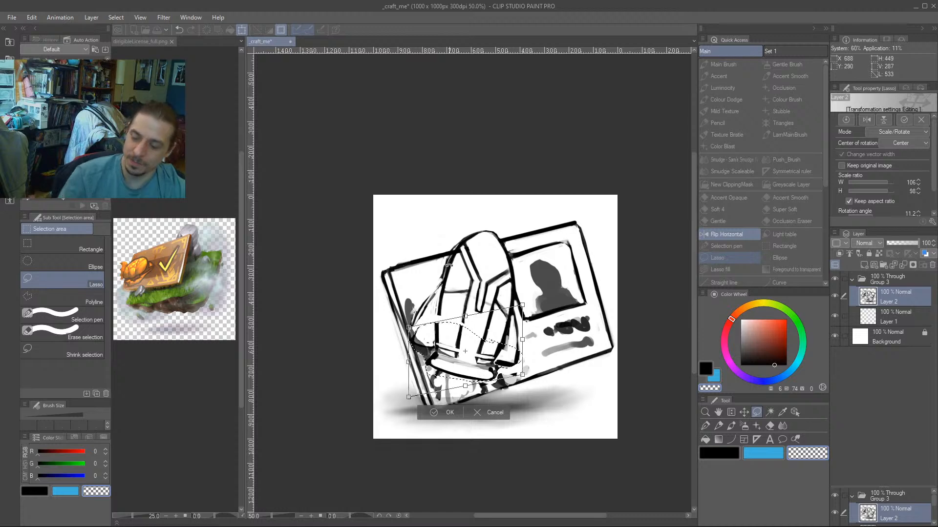
{"action": "key", "text": "Return"}
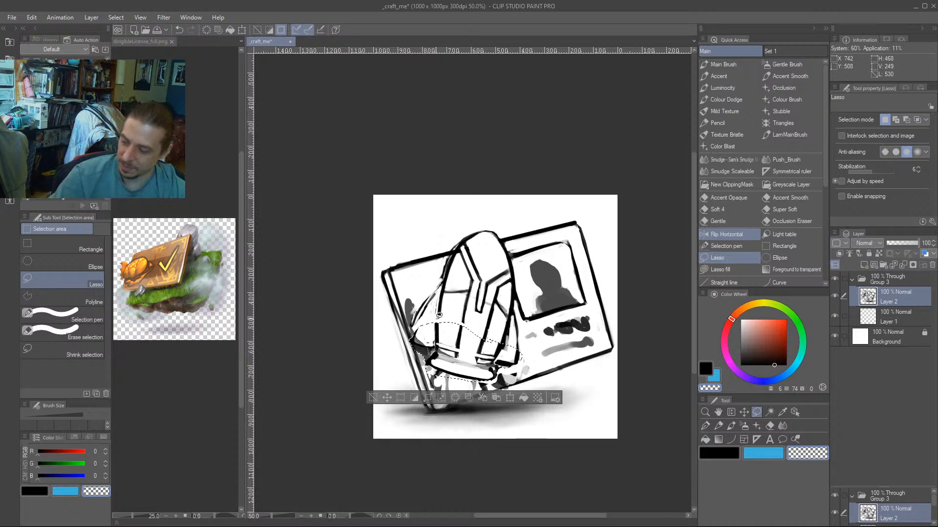
{"action": "left_click", "coordinate": [373, 398]}
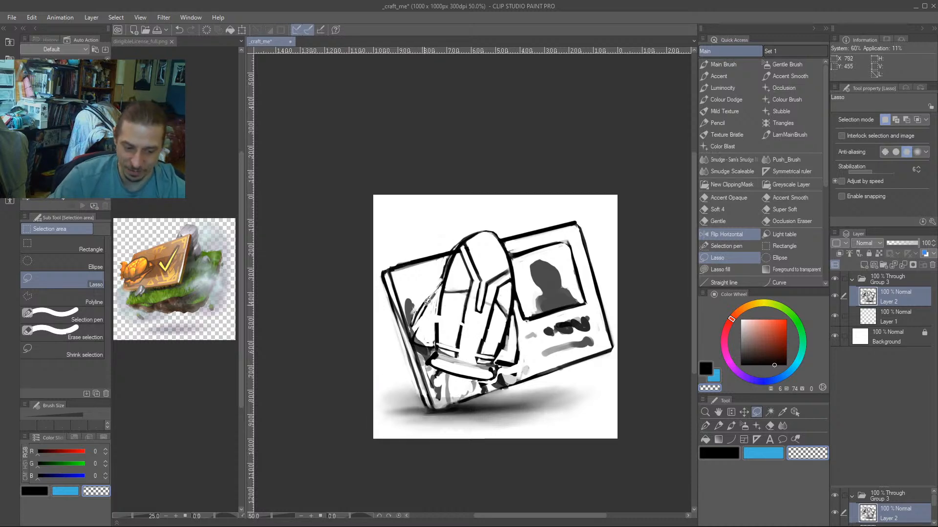
Clean up the rocket's fin and body lines around the transformed base with transparent and black Main Brush strokes at size 15.
{"action": "key", "text": "b"}
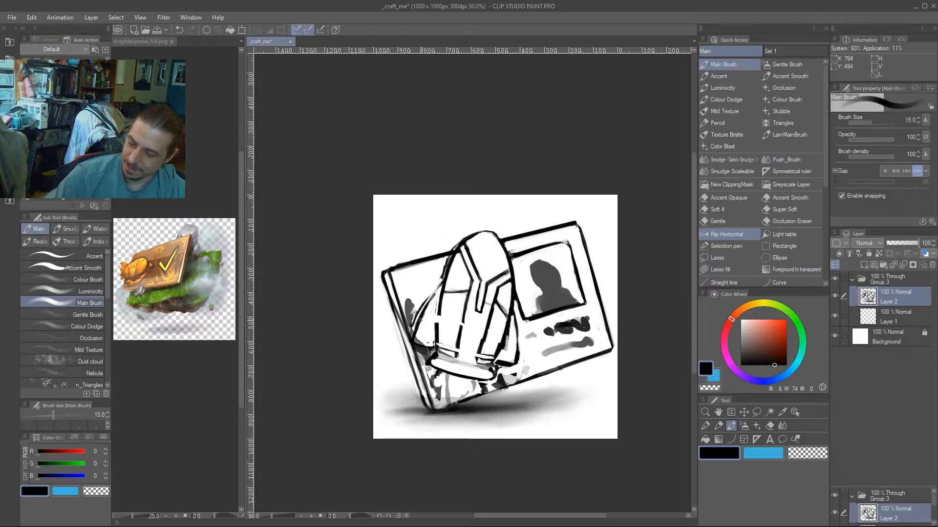
{"action": "key", "text": "c"}
{"action": "left_click_drag", "start_coordinate": [411, 328], "coordinate": [430, 295]}
{"action": "mouse_move", "coordinate": [327, 365]}
{"action": "left_mouse_down"}
{"action": "mouse_move", "coordinate": [329, 356]}
{"action": "mouse_move", "coordinate": [340, 378]}
{"action": "left_mouse_up"}
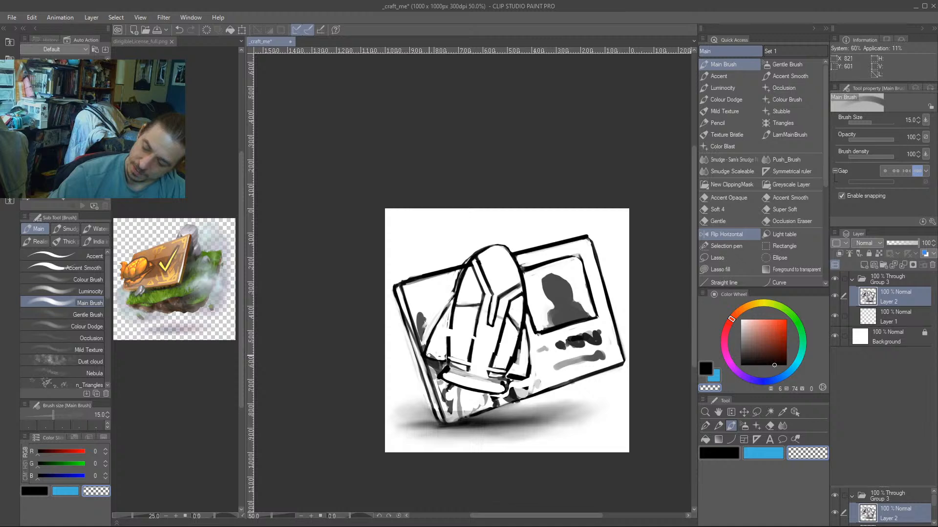
{"action": "mouse_move", "coordinate": [398, 274]}
{"action": "left_mouse_down"}
{"action": "mouse_move", "coordinate": [367, 216]}
{"action": "mouse_move", "coordinate": [367, 244]}
{"action": "left_mouse_up"}
{"action": "key", "text": "c"}
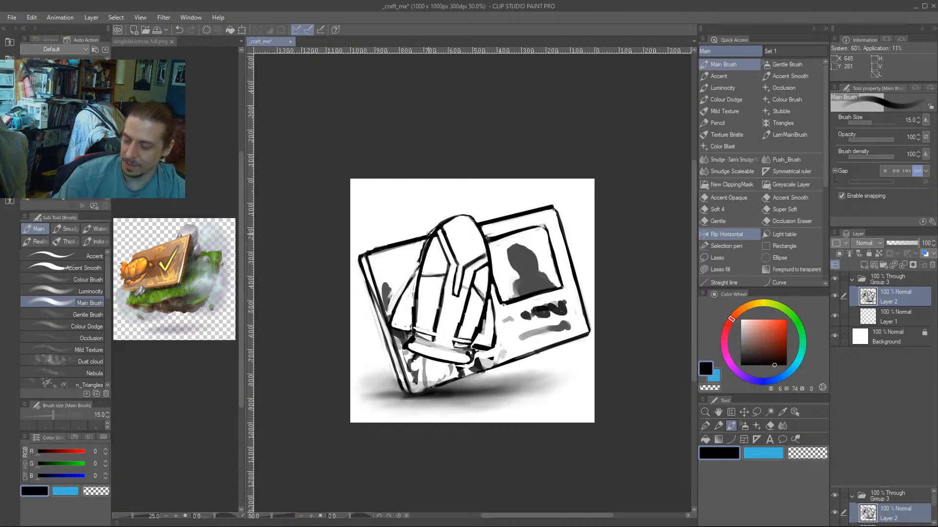
{"action": "left_click_drag", "start_coordinate": [439, 328], "coordinate": [434, 368]}
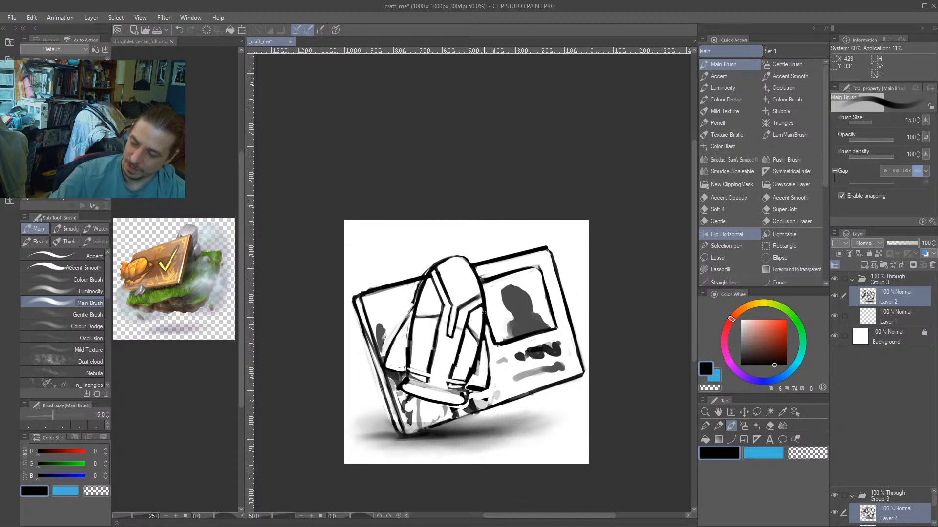
Erase the long line on the rocket's nose and redraw the band below it as a V shape, using brush size 20.
{"action": "left_click_drag", "start_coordinate": [476, 270], "coordinate": [483, 290]}
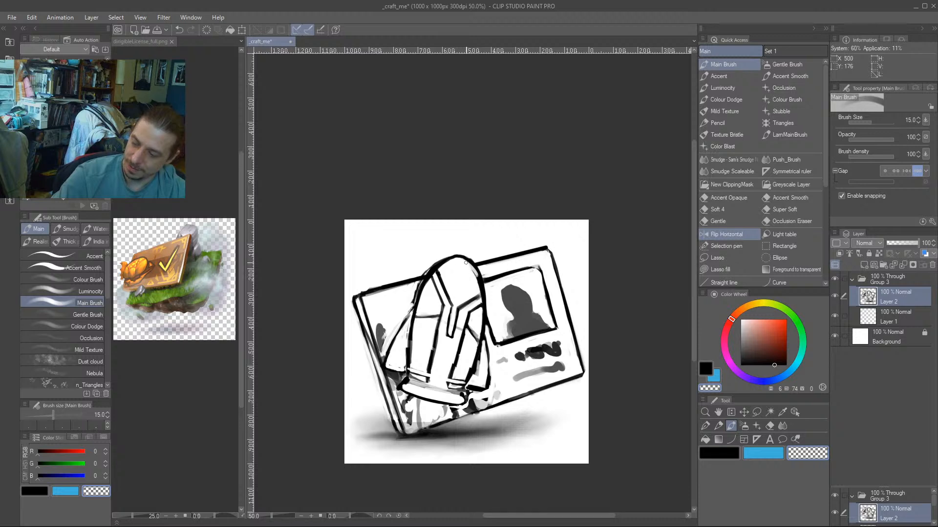
{"action": "mouse_move", "coordinate": [466, 263]}
{"action": "left_mouse_down"}
{"action": "mouse_move", "coordinate": [479, 327]}
{"action": "mouse_move", "coordinate": [430, 285]}
{"action": "mouse_move", "coordinate": [439, 273]}
{"action": "mouse_move", "coordinate": [442, 291]}
{"action": "mouse_move", "coordinate": [452, 259]}
{"action": "mouse_move", "coordinate": [421, 304]}
{"action": "mouse_move", "coordinate": [447, 265]}
{"action": "left_mouse_up"}
{"action": "key", "text": "bracketright"}
{"action": "key", "text": "bracketright"}
{"action": "key", "text": "c"}
{"action": "mouse_move", "coordinate": [447, 306]}
{"action": "left_mouse_down"}
{"action": "mouse_move", "coordinate": [424, 283]}
{"action": "mouse_move", "coordinate": [432, 278]}
{"action": "mouse_move", "coordinate": [447, 307]}
{"action": "left_mouse_up"}
{"action": "key", "text": "c"}
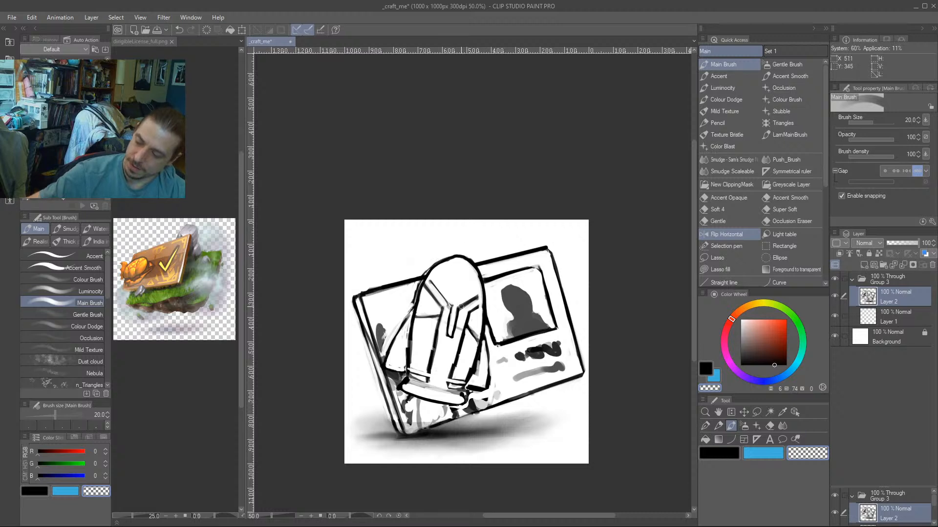
Strengthen the outline of the rocket's nose and upper body in black at brush size 17.
{"action": "left_click_drag", "start_coordinate": [359, 274], "coordinate": [339, 245]}
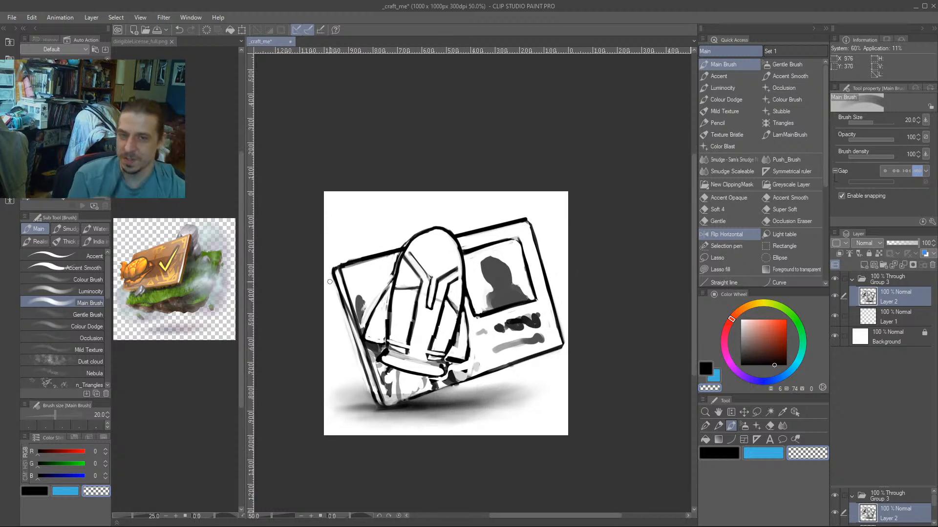
{"action": "key", "text": "c"}
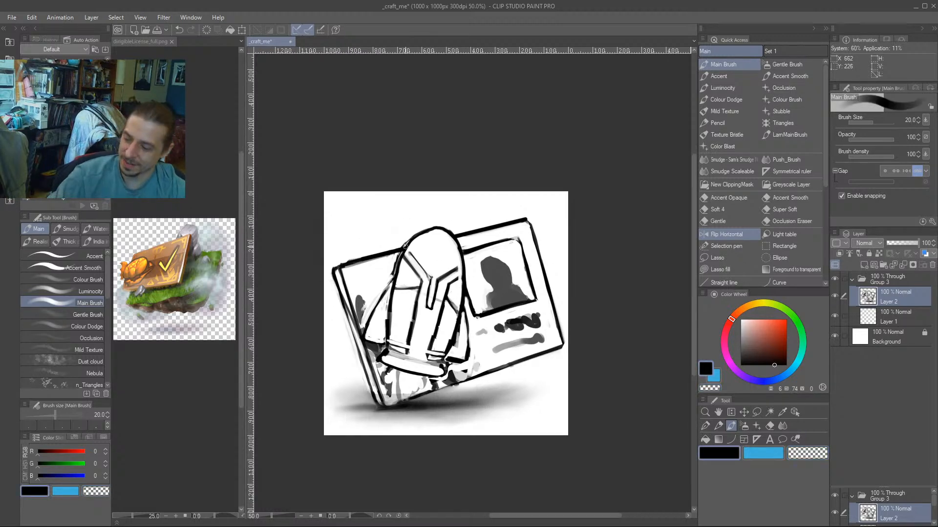
{"action": "key", "text": "bracketleft"}
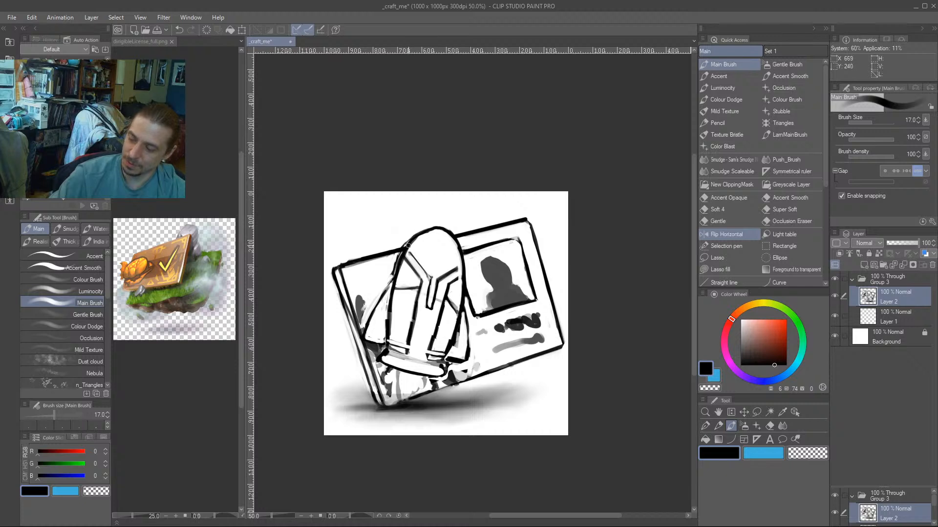
{"action": "left_click_drag", "start_coordinate": [407, 244], "coordinate": [429, 227]}
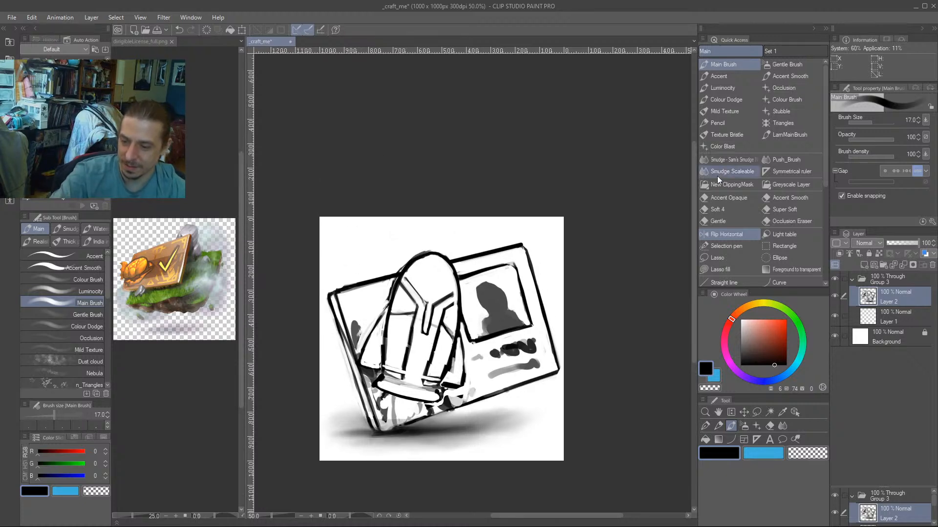
Try to place a three-line symmetrical ruler along the helmet's tilted centre axis.
{"action": "left_click", "coordinate": [777, 170]}
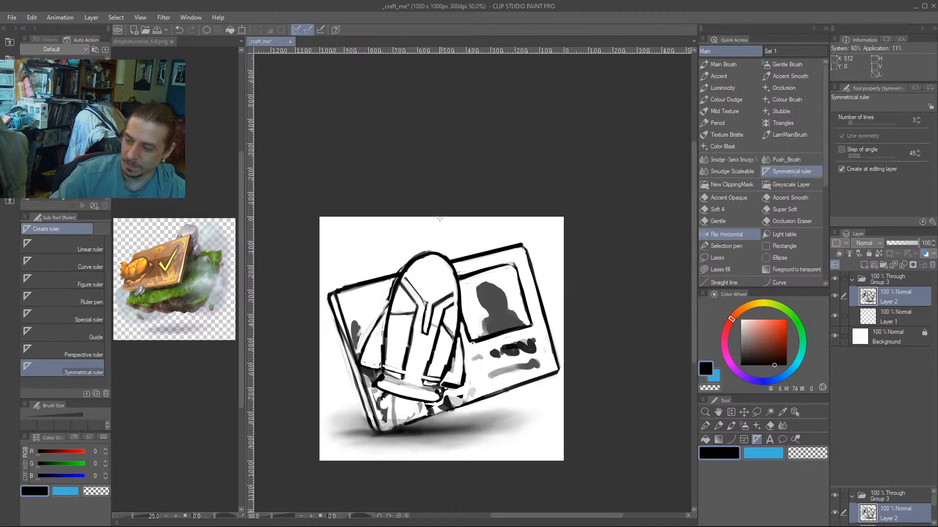
{"action": "left_click_drag", "start_coordinate": [443, 220], "coordinate": [402, 436]}
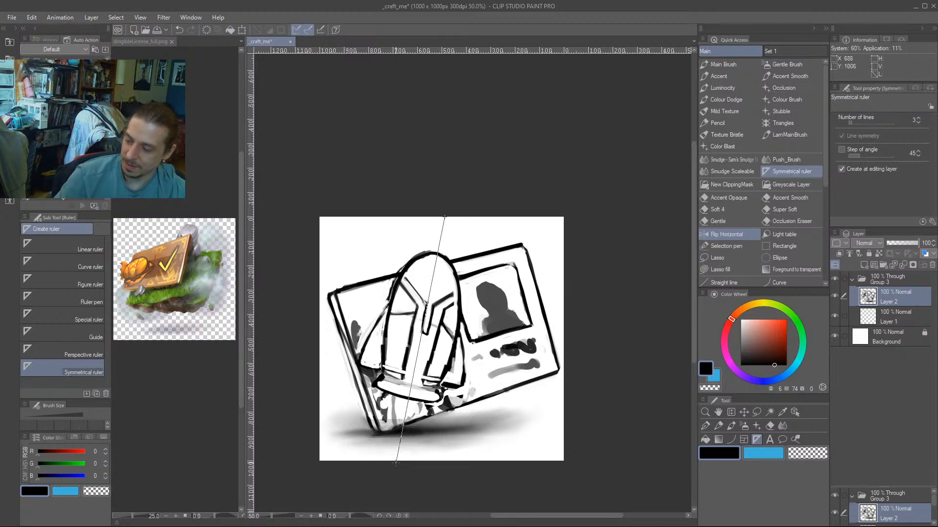
{"action": "left_click_drag", "start_coordinate": [396, 463], "coordinate": [397, 462]}
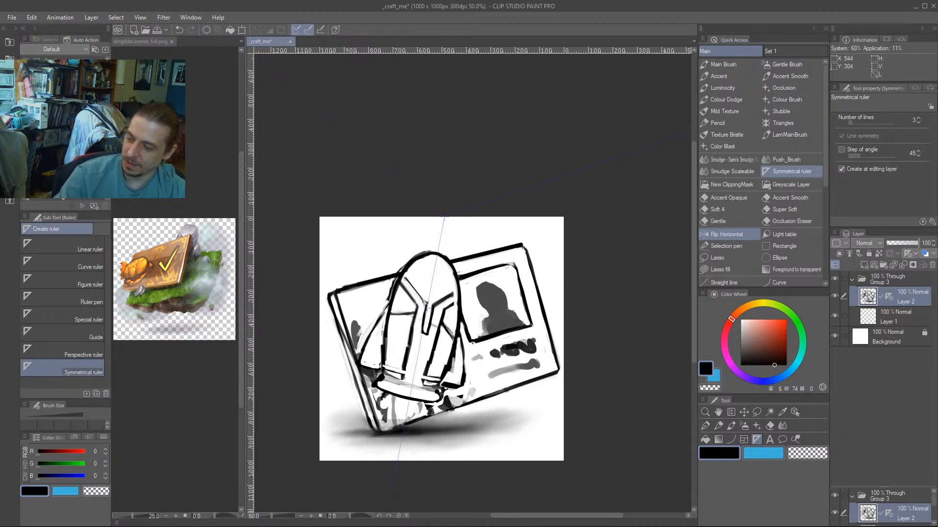
{"action": "left_click_drag", "start_coordinate": [368, 388], "coordinate": [367, 380]}
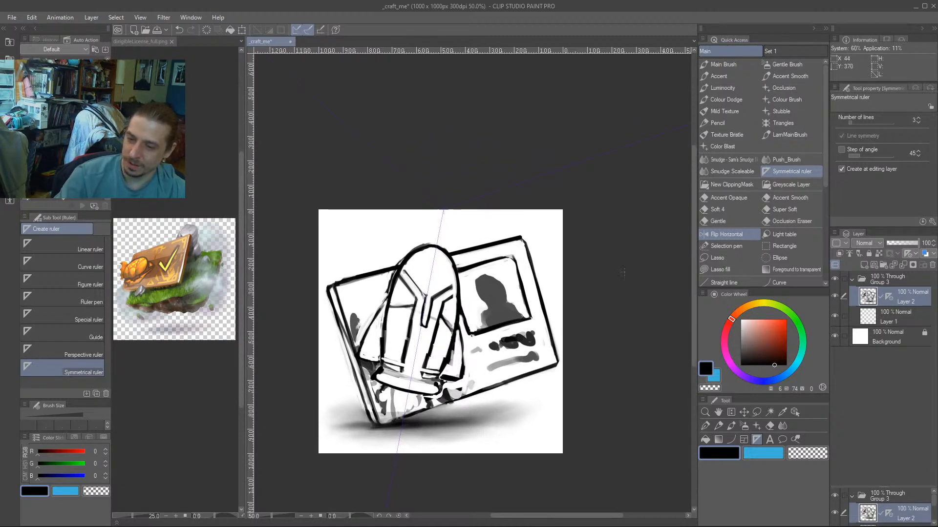
Replace the symmetrical ruler with one of two lines with line symmetry, running down the helmet's tilted centre axis.
{"action": "left_click", "coordinate": [918, 122]}
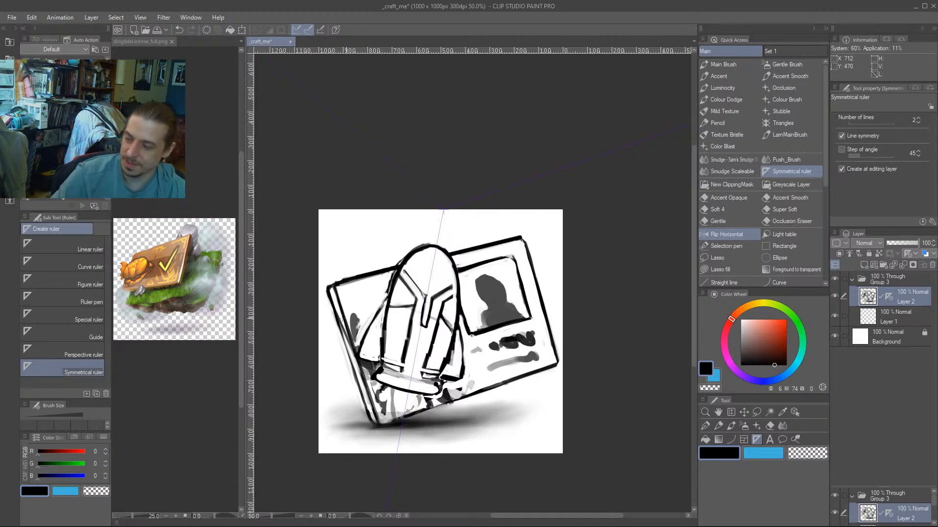
{"action": "left_click_drag", "start_coordinate": [427, 209], "coordinate": [421, 231]}
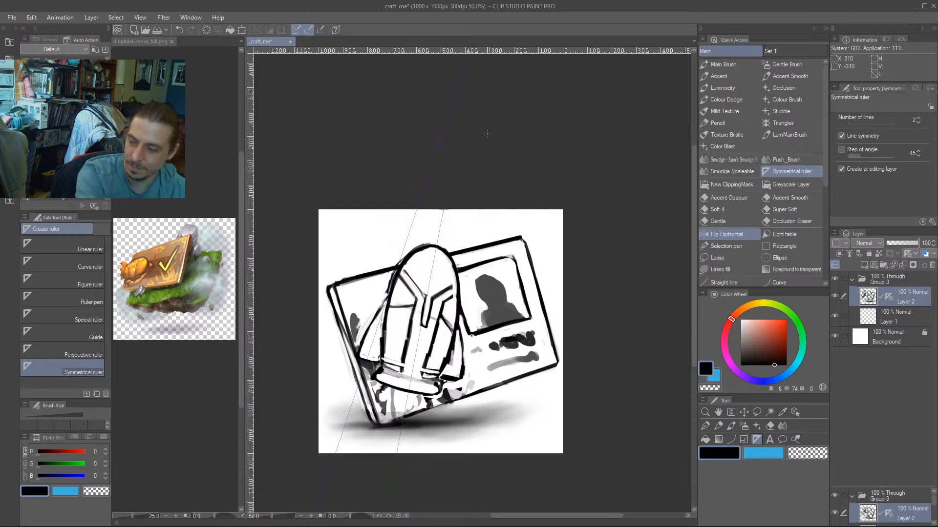
{"action": "key", "text": "ctrl+x"}
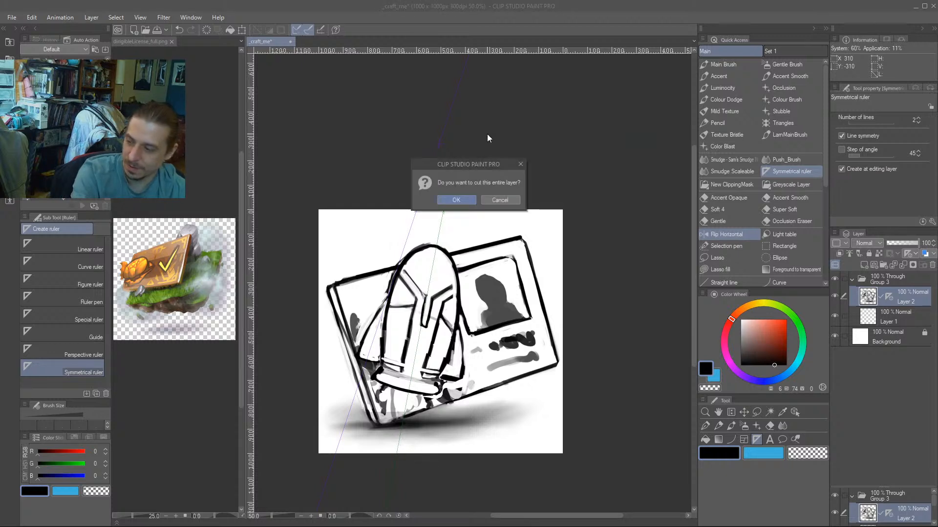
{"action": "left_click", "coordinate": [521, 165]}
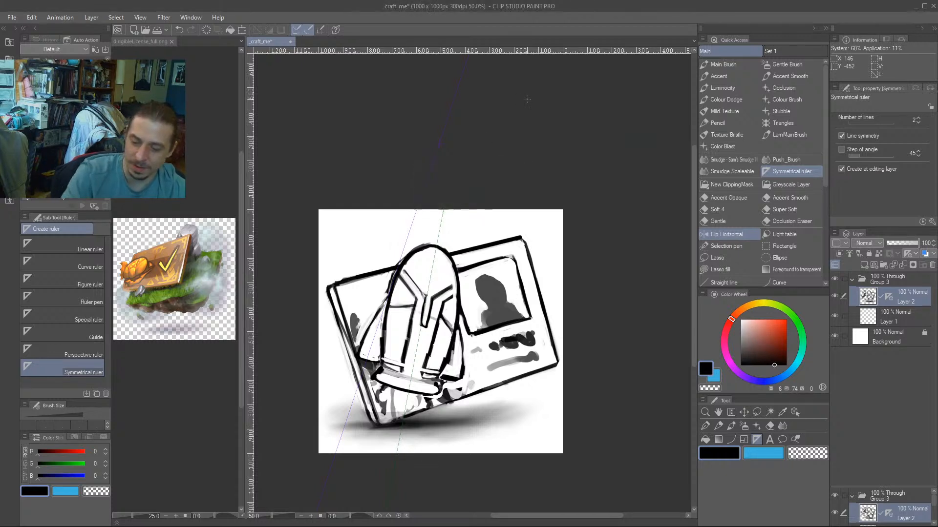
{"action": "key", "text": "ctrl+z"}
{"action": "key", "text": "ctrl+z"}
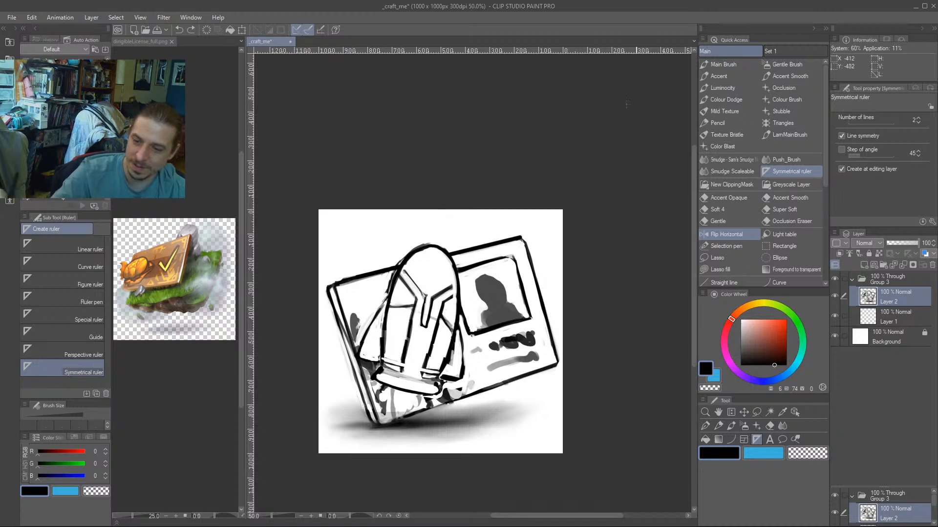
{"action": "left_click_drag", "start_coordinate": [443, 212], "coordinate": [396, 451]}
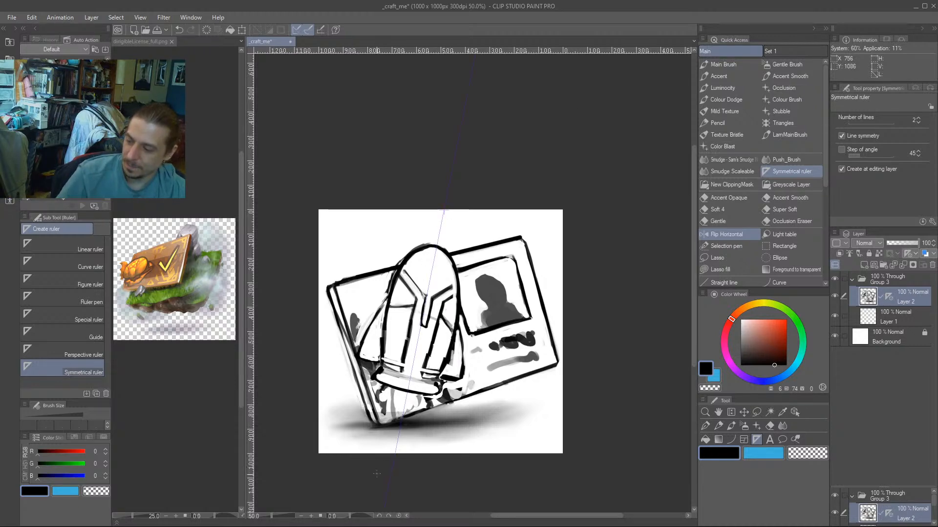
{"action": "scroll", "coordinate": [444, 152], "scroll_direction": "up", "scroll_amount": 3}
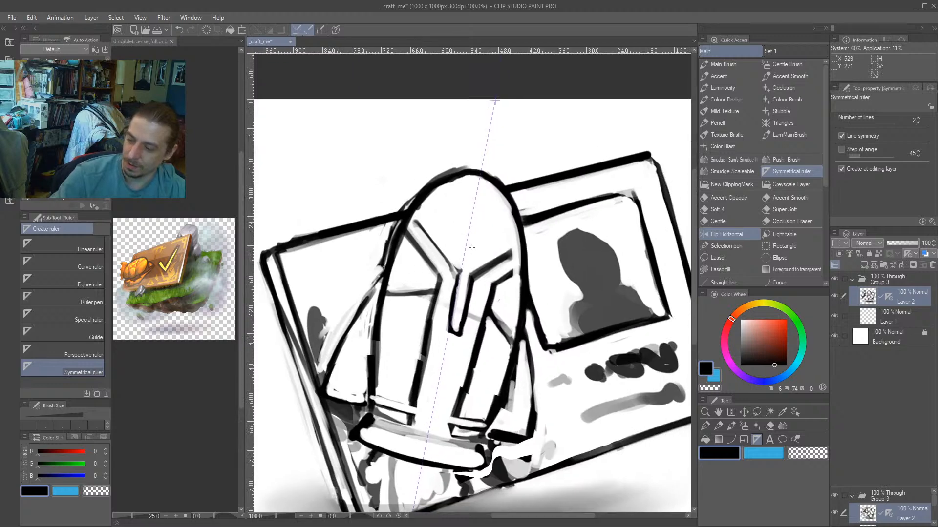
Try a mirrored Main Brush stroke beside the helmet's dome, then undo it.
{"action": "key", "text": "b"}
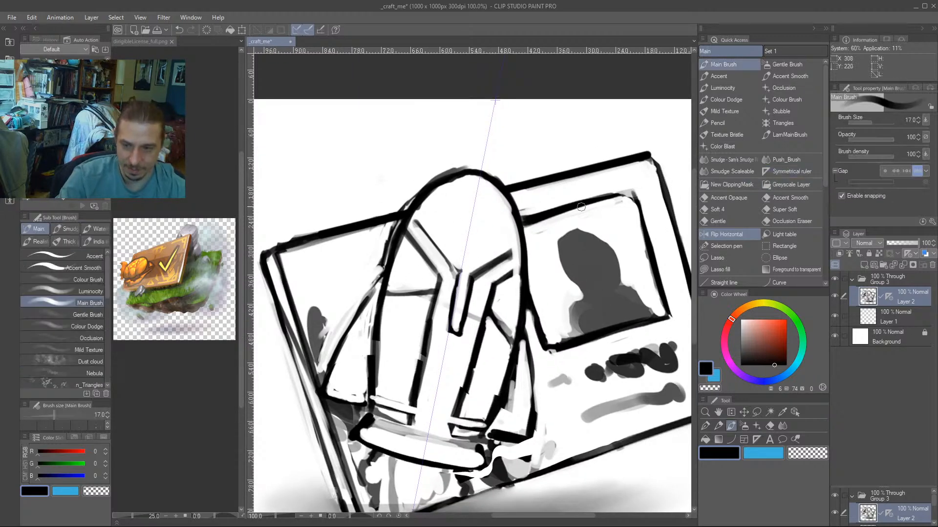
{"action": "left_click", "coordinate": [841, 195]}
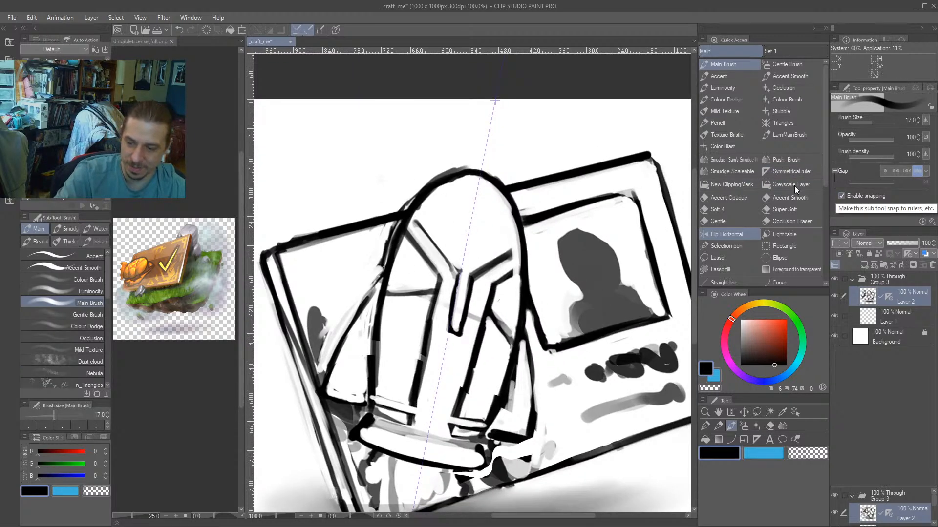
{"action": "key", "text": "bracketleft"}
{"action": "key", "text": "bracketleft"}
{"action": "mouse_move", "coordinate": [456, 144]}
{"action": "left_mouse_down"}
{"action": "mouse_move", "coordinate": [411, 167]}
{"action": "mouse_move", "coordinate": [382, 202]}
{"action": "left_mouse_up"}
{"action": "key", "text": "ctrl+z"}
Switch the Main Brush to the transparent colour and set its size to 25.
{"action": "key", "text": "c"}
{"action": "key", "text": "bracketright"}
{"action": "key", "text": "bracketright"}
{"action": "key", "text": "bracketright"}
{"action": "key", "text": "bracketright"}
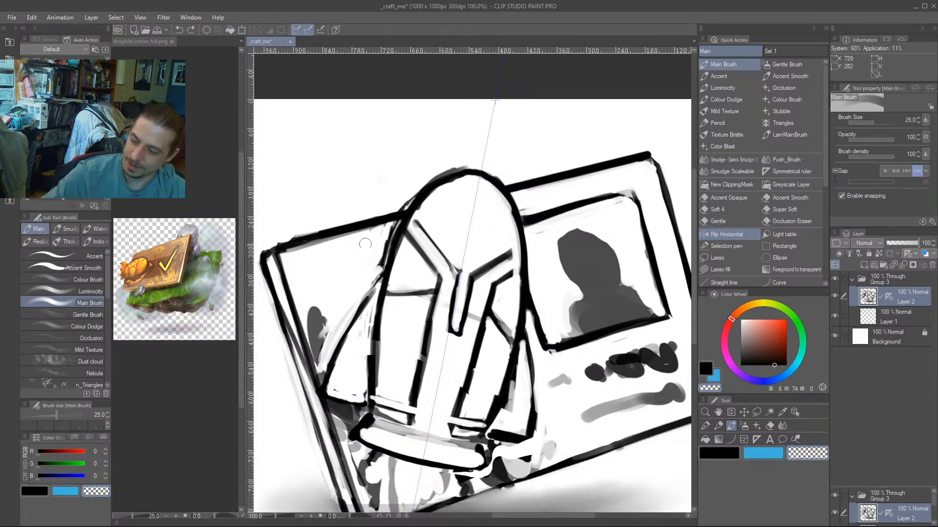
Duplicate Layer 2 together with its ruler and hide the original Layer 2.
{"action": "left_click_drag", "start_coordinate": [546, 304], "coordinate": [548, 252]}
{"action": "mouse_move", "coordinate": [869, 299]}
{"action": "left_mouse_down"}
{"action": "mouse_move", "coordinate": [874, 358]}
{"action": "mouse_move", "coordinate": [892, 263]}
{"action": "mouse_move", "coordinate": [863, 266]}
{"action": "left_mouse_up"}
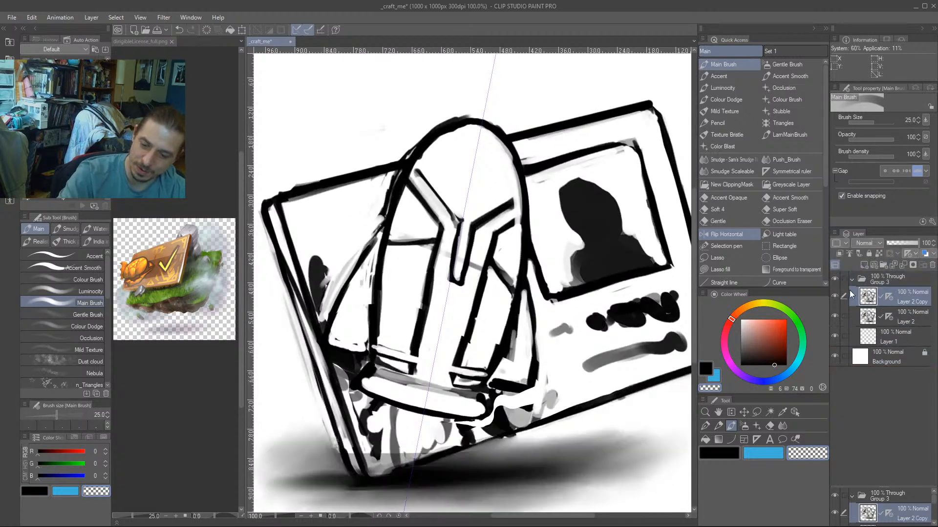
{"action": "left_click", "coordinate": [836, 316]}
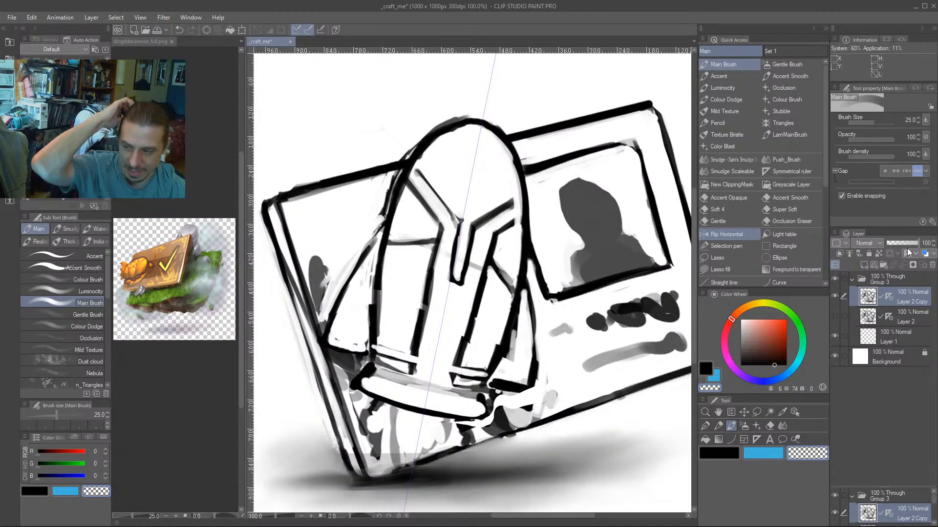
Fade out the helmet's black sketch lines on Layer 2 Copy with the transparent Main Brush at size 60.
{"action": "key", "text": "bracketright"}
{"action": "key", "text": "bracketright"}
{"action": "key", "text": "bracketright"}
{"action": "key", "text": "bracketright"}
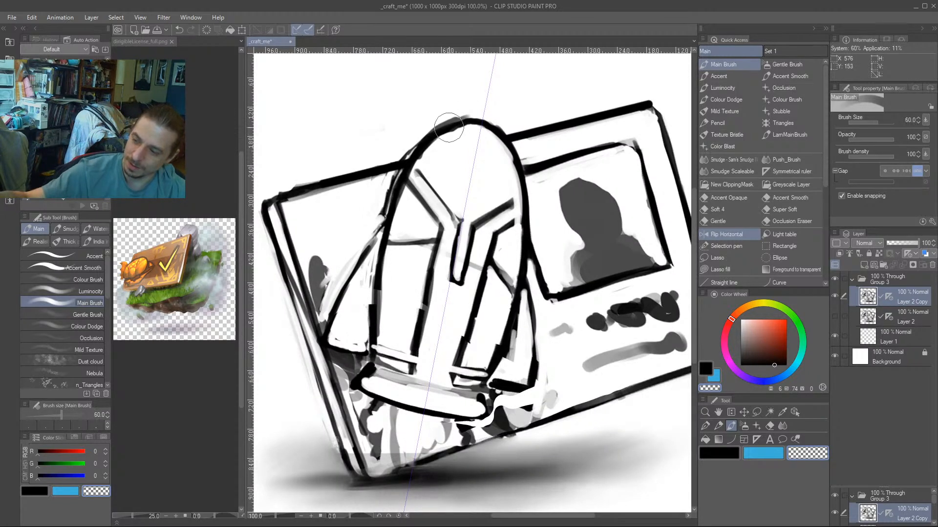
{"action": "mouse_move", "coordinate": [449, 127]}
{"action": "left_mouse_down"}
{"action": "mouse_move", "coordinate": [339, 299]}
{"action": "mouse_move", "coordinate": [335, 320]}
{"action": "mouse_move", "coordinate": [357, 374]}
{"action": "mouse_move", "coordinate": [367, 295]}
{"action": "mouse_move", "coordinate": [413, 423]}
{"action": "mouse_move", "coordinate": [374, 397]}
{"action": "mouse_move", "coordinate": [366, 425]}
{"action": "left_mouse_up"}
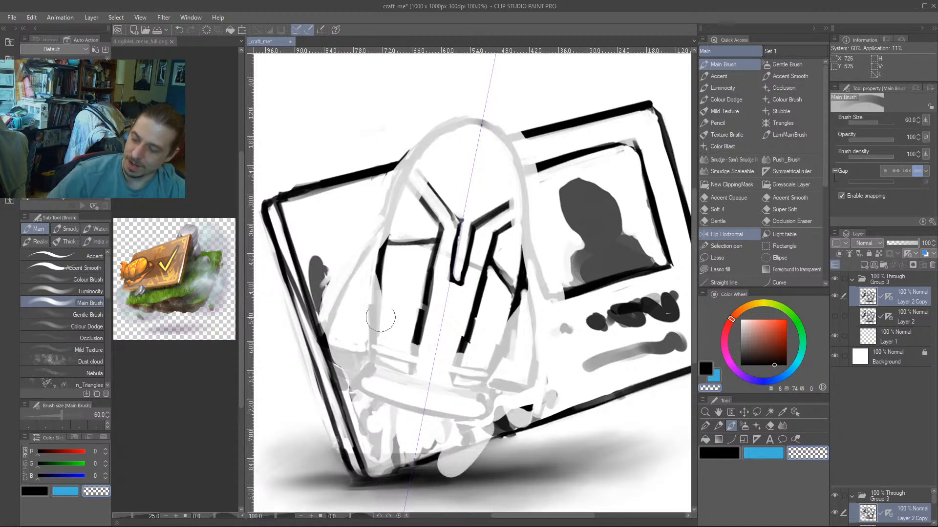
{"action": "mouse_move", "coordinate": [380, 318]}
{"action": "left_mouse_down"}
{"action": "mouse_move", "coordinate": [390, 215]}
{"action": "mouse_move", "coordinate": [428, 200]}
{"action": "mouse_move", "coordinate": [457, 269]}
{"action": "mouse_move", "coordinate": [449, 193]}
{"action": "mouse_move", "coordinate": [459, 274]}
{"action": "mouse_move", "coordinate": [488, 188]}
{"action": "mouse_move", "coordinate": [434, 334]}
{"action": "mouse_move", "coordinate": [449, 197]}
{"action": "mouse_move", "coordinate": [447, 295]}
{"action": "mouse_move", "coordinate": [500, 205]}
{"action": "mouse_move", "coordinate": [462, 341]}
{"action": "mouse_move", "coordinate": [503, 218]}
{"action": "left_mouse_up"}
Draw the helmet's mirrored Y-shaped visor slit in black with the Main Brush at size 12.
{"action": "key", "text": "c"}
{"action": "key", "text": "["}
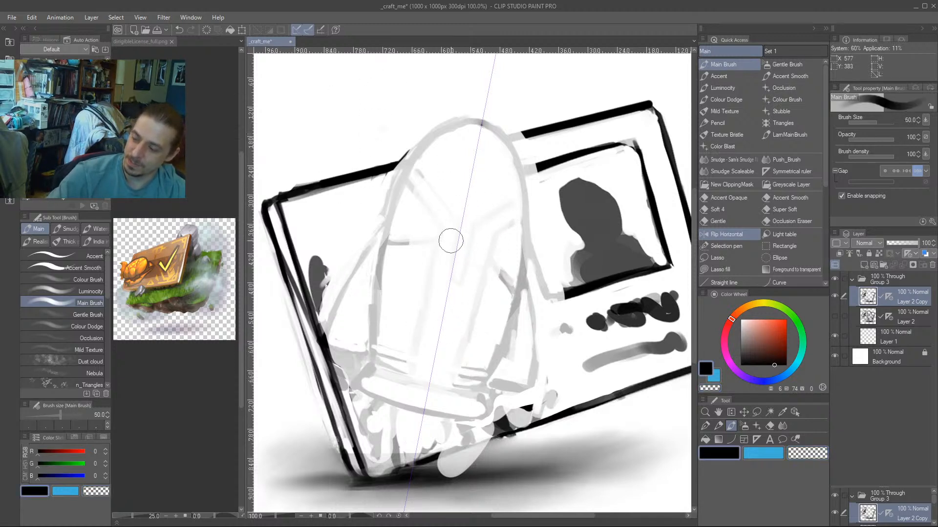
{"action": "key", "text": "["}
{"action": "key", "text": "["}
{"action": "key", "text": "["}
{"action": "key", "text": "["}
{"action": "key", "text": "["}
{"action": "key", "text": "["}
{"action": "key", "text": "["}
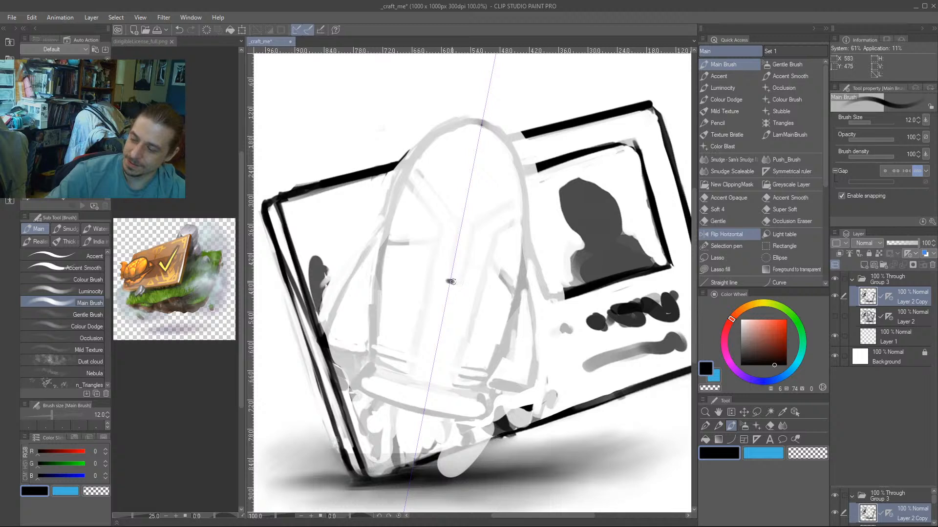
{"action": "mouse_move", "coordinate": [445, 266]}
{"action": "left_mouse_down"}
{"action": "mouse_move", "coordinate": [453, 220]}
{"action": "mouse_move", "coordinate": [412, 168]}
{"action": "left_mouse_up"}
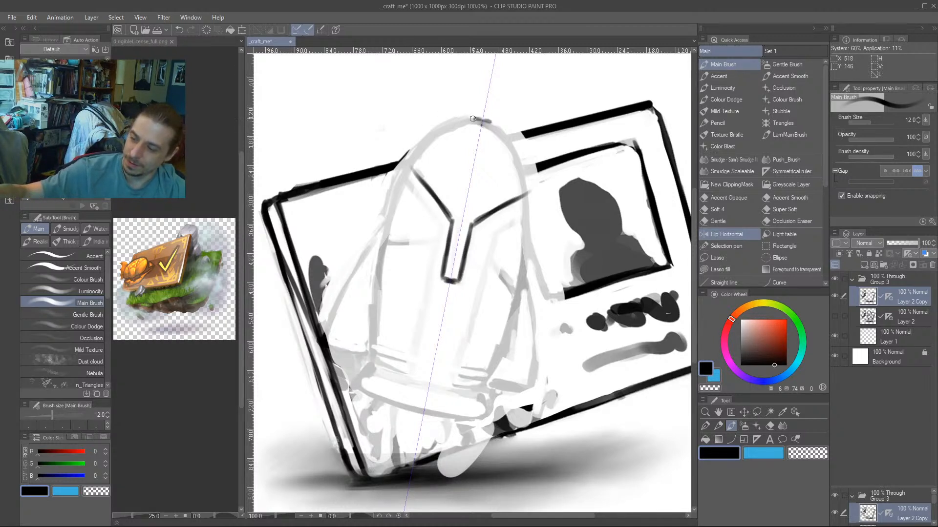
Draw the helmet's mirrored outer outline in black, from the top of the dome down both sides.
{"action": "mouse_move", "coordinate": [473, 119]}
{"action": "left_mouse_down"}
{"action": "mouse_move", "coordinate": [445, 130]}
{"action": "mouse_move", "coordinate": [485, 120]}
{"action": "mouse_move", "coordinate": [462, 119]}
{"action": "mouse_move", "coordinate": [419, 151]}
{"action": "mouse_move", "coordinate": [451, 127]}
{"action": "mouse_move", "coordinate": [393, 196]}
{"action": "mouse_move", "coordinate": [405, 173]}
{"action": "mouse_move", "coordinate": [374, 298]}
{"action": "left_mouse_up"}
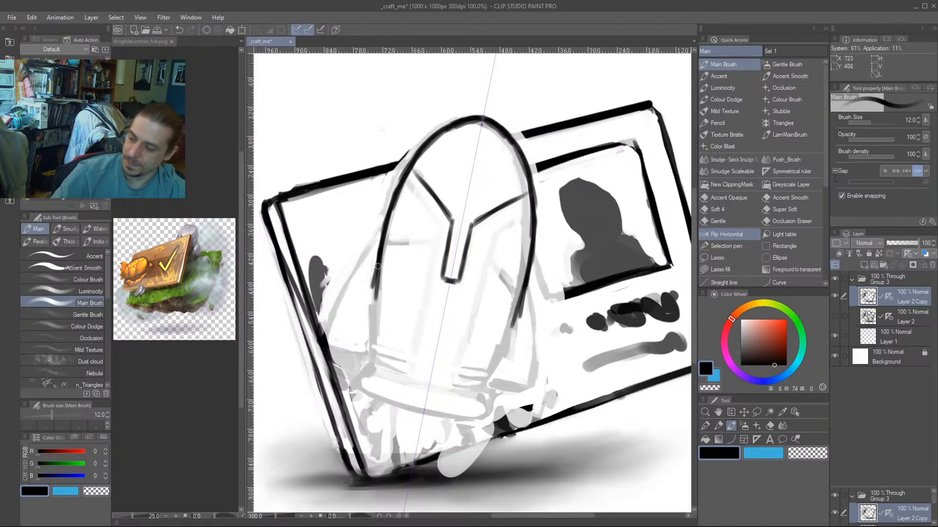
{"action": "left_click_drag", "start_coordinate": [378, 266], "coordinate": [373, 368]}
{"action": "left_click_drag", "start_coordinate": [381, 164], "coordinate": [411, 128]}
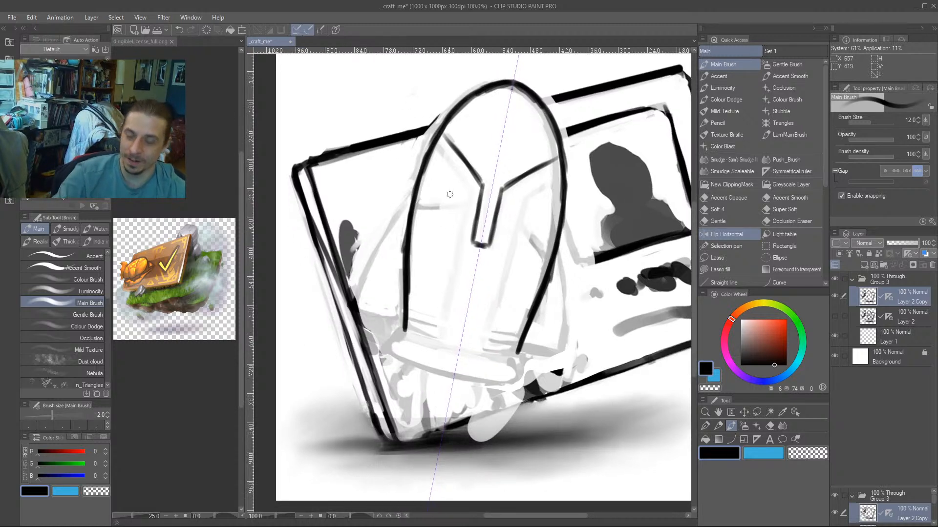
Extend the visor lines to the helmet's outline and draw a mirrored parallel contour that continues down to the base.
{"action": "left_click_drag", "start_coordinate": [475, 187], "coordinate": [468, 167]}
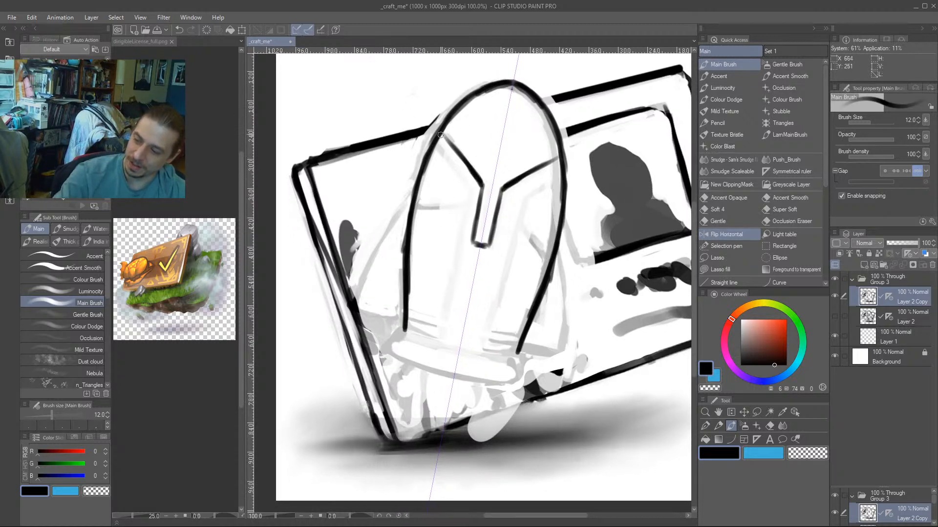
{"action": "mouse_move", "coordinate": [441, 135]}
{"action": "left_mouse_down"}
{"action": "mouse_move", "coordinate": [484, 190]}
{"action": "mouse_move", "coordinate": [476, 244]}
{"action": "left_mouse_up"}
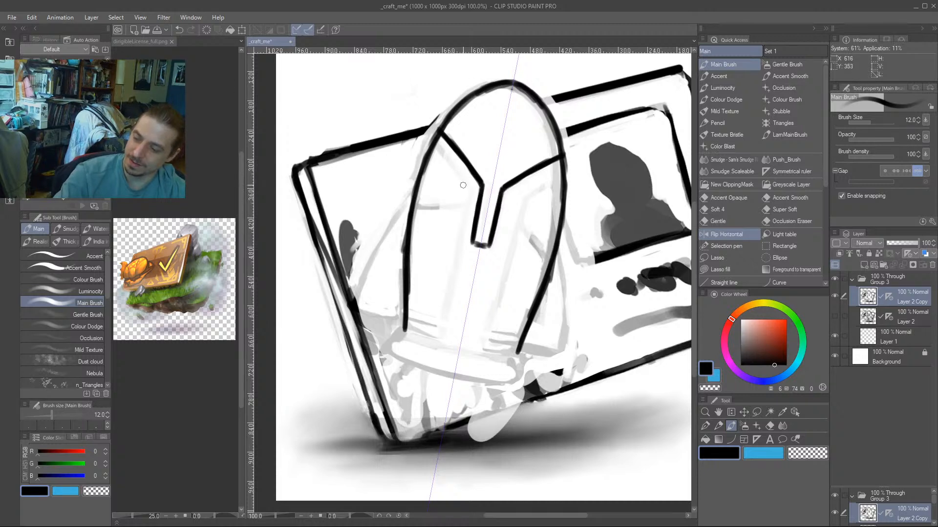
{"action": "mouse_move", "coordinate": [429, 143]}
{"action": "left_mouse_down"}
{"action": "mouse_move", "coordinate": [463, 184]}
{"action": "mouse_move", "coordinate": [449, 282]}
{"action": "left_mouse_up"}
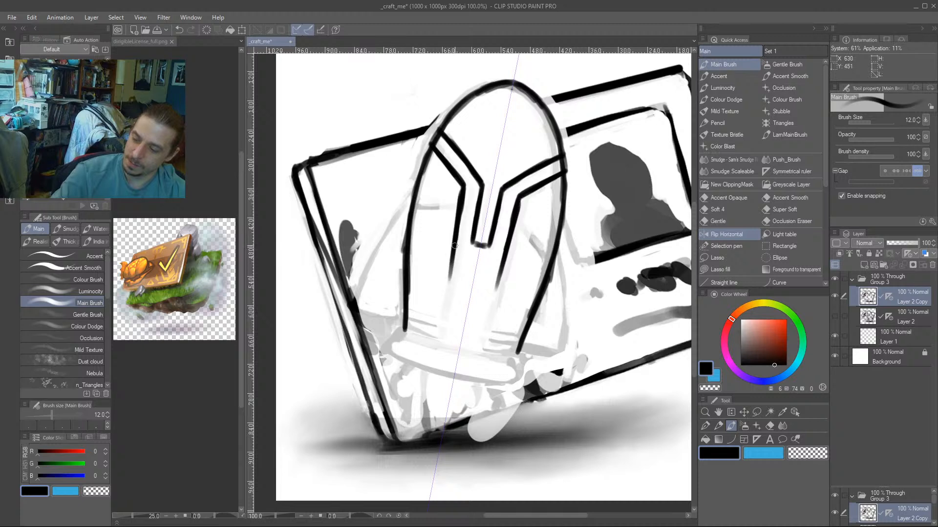
{"action": "left_click_drag", "start_coordinate": [454, 245], "coordinate": [439, 346]}
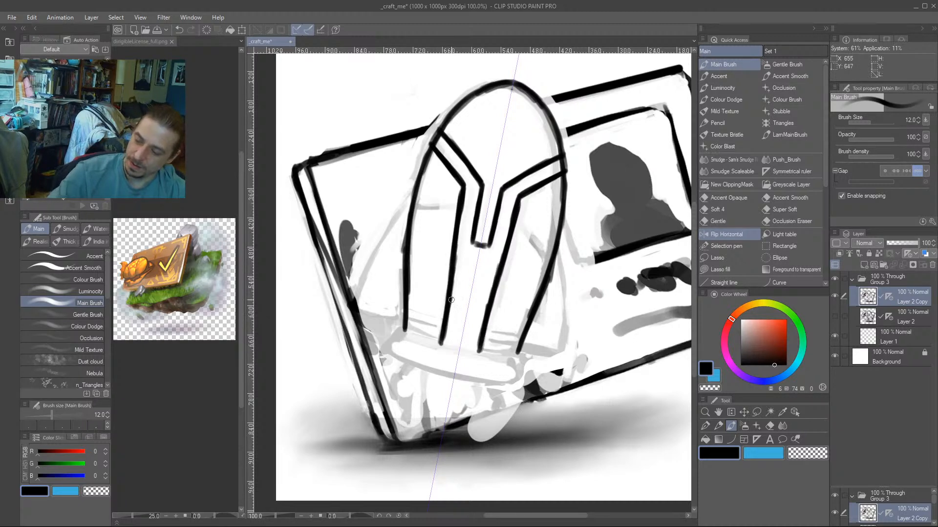
Close the lower ends of the helmet's two side panels and draw narrow bands across them.
{"action": "left_click_drag", "start_coordinate": [428, 236], "coordinate": [503, 261]}
{"action": "mouse_move", "coordinate": [517, 368]}
{"action": "left_mouse_down"}
{"action": "mouse_move", "coordinate": [493, 359]}
{"action": "mouse_move", "coordinate": [518, 370]}
{"action": "left_mouse_up"}
{"action": "left_click_drag", "start_coordinate": [469, 209], "coordinate": [407, 224]}
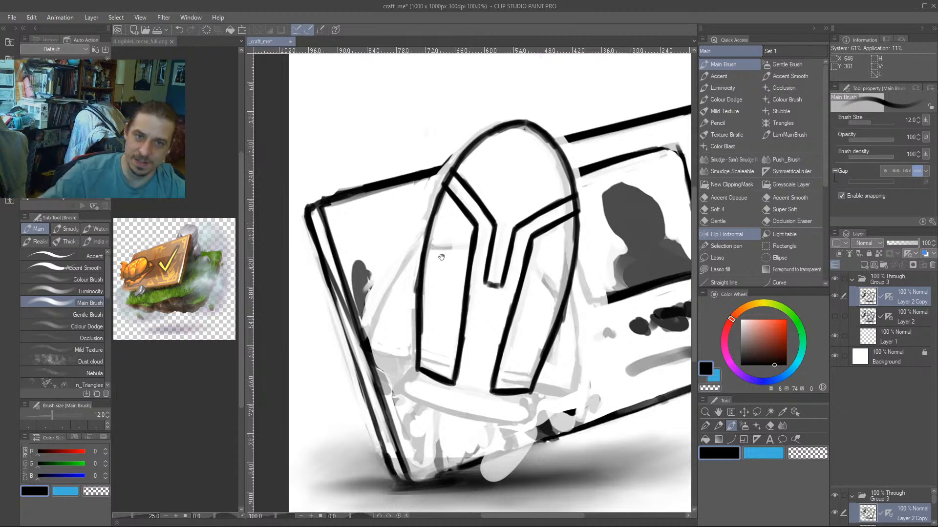
{"action": "left_click_drag", "start_coordinate": [441, 257], "coordinate": [498, 265]}
{"action": "mouse_move", "coordinate": [476, 363]}
{"action": "left_mouse_down"}
{"action": "mouse_move", "coordinate": [512, 374]}
{"action": "mouse_move", "coordinate": [511, 364]}
{"action": "mouse_move", "coordinate": [483, 360]}
{"action": "mouse_move", "coordinate": [509, 366]}
{"action": "mouse_move", "coordinate": [363, 288]}
{"action": "left_mouse_up"}
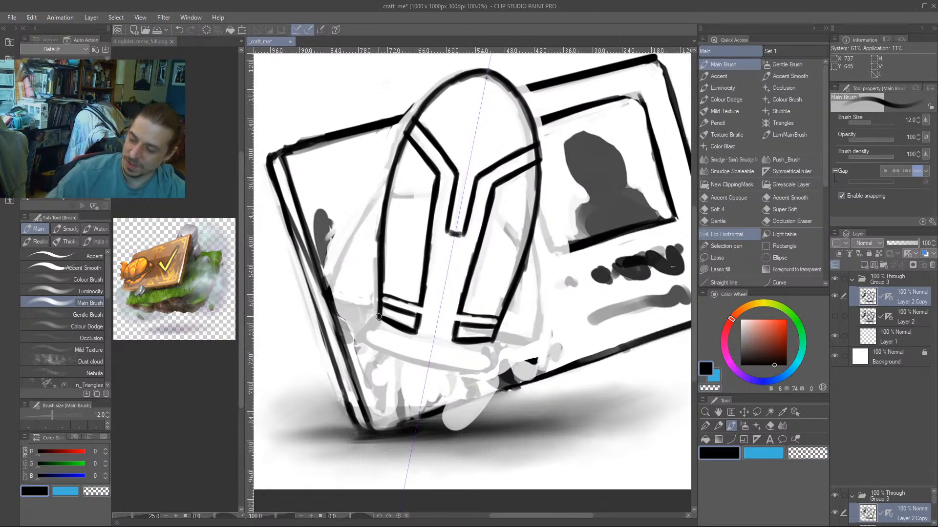
Outline the curved rim along the helmet's base and refine its upper edge beneath the side panels.
{"action": "mouse_move", "coordinate": [383, 318]}
{"action": "left_mouse_down"}
{"action": "mouse_move", "coordinate": [362, 336]}
{"action": "mouse_move", "coordinate": [404, 360]}
{"action": "mouse_move", "coordinate": [364, 339]}
{"action": "mouse_move", "coordinate": [429, 369]}
{"action": "left_mouse_up"}
{"action": "left_click_drag", "start_coordinate": [381, 352], "coordinate": [431, 370]}
{"action": "left_click_drag", "start_coordinate": [370, 211], "coordinate": [329, 242]}
{"action": "left_click_drag", "start_coordinate": [318, 278], "coordinate": [419, 258]}
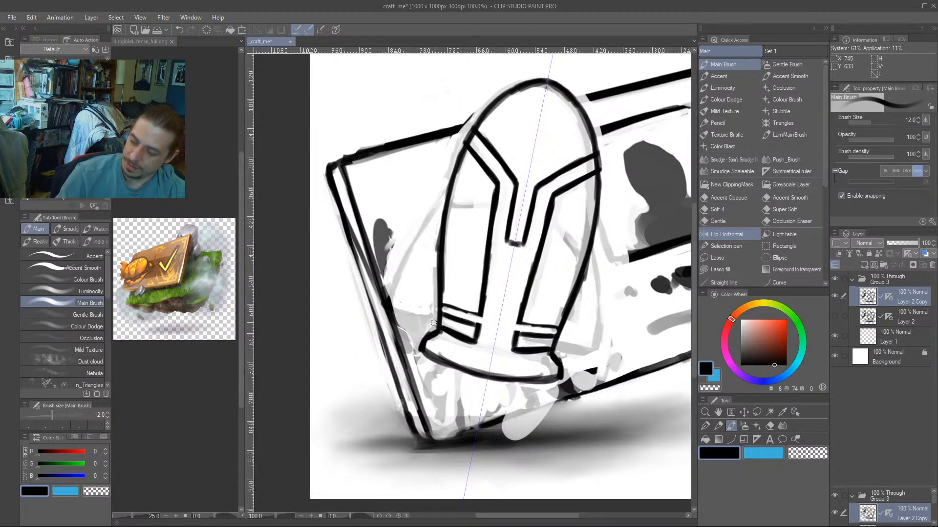
{"action": "mouse_move", "coordinate": [480, 337]}
{"action": "left_mouse_down"}
{"action": "mouse_move", "coordinate": [470, 337]}
{"action": "mouse_move", "coordinate": [444, 330]}
{"action": "mouse_move", "coordinate": [486, 343]}
{"action": "mouse_move", "coordinate": [455, 339]}
{"action": "mouse_move", "coordinate": [471, 348]}
{"action": "mouse_move", "coordinate": [548, 360]}
{"action": "mouse_move", "coordinate": [442, 332]}
{"action": "mouse_move", "coordinate": [491, 356]}
{"action": "left_mouse_up"}
{"action": "key", "text": "c"}
{"action": "key", "text": "c"}
{"action": "mouse_move", "coordinate": [452, 342]}
{"action": "left_mouse_down"}
{"action": "mouse_move", "coordinate": [528, 355]}
{"action": "mouse_move", "coordinate": [447, 344]}
{"action": "mouse_move", "coordinate": [491, 358]}
{"action": "mouse_move", "coordinate": [485, 344]}
{"action": "mouse_move", "coordinate": [501, 353]}
{"action": "mouse_move", "coordinate": [446, 334]}
{"action": "mouse_move", "coordinate": [527, 363]}
{"action": "left_mouse_up"}
{"action": "key", "text": "c"}
{"action": "left_click_drag", "start_coordinate": [390, 237], "coordinate": [392, 289]}
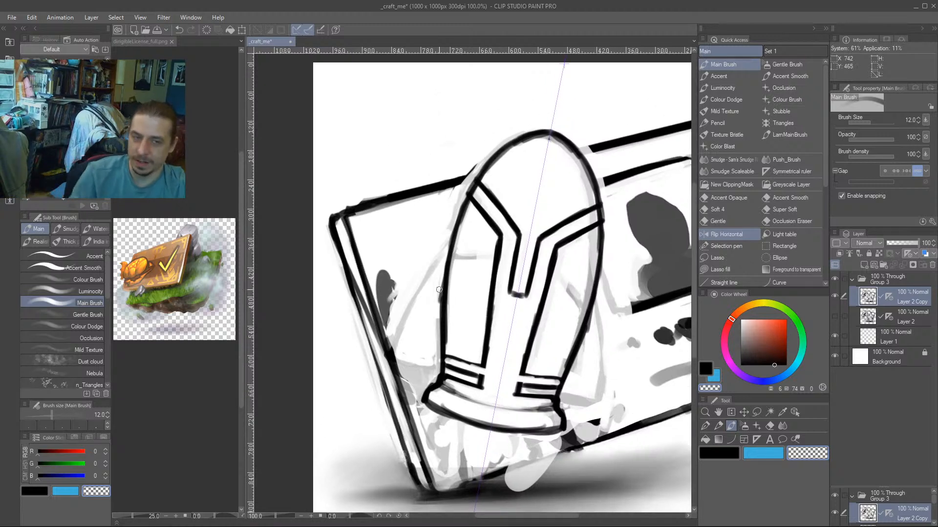
Draw a short, thin mirrored line across each of the helmet's side panels and undo the stray long stroke.
{"action": "key", "text": "c"}
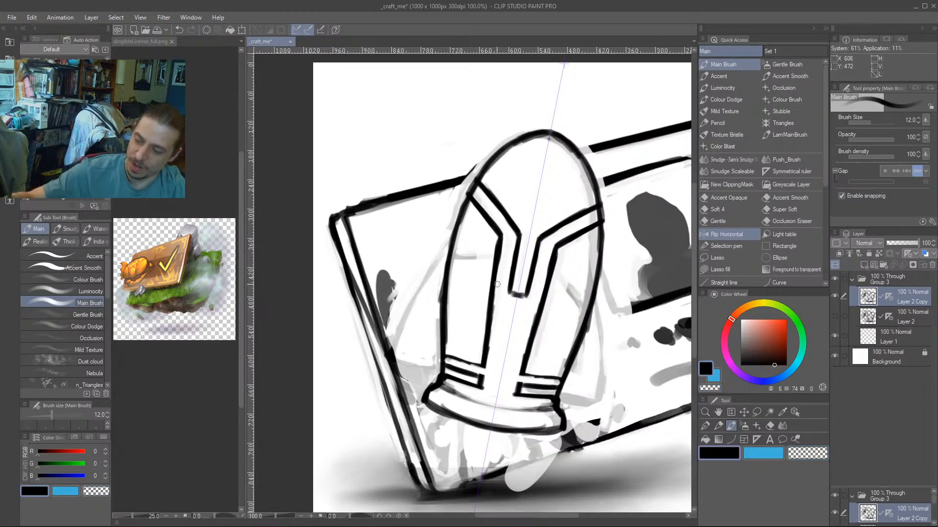
{"action": "mouse_move", "coordinate": [480, 281]}
{"action": "left_mouse_down"}
{"action": "mouse_move", "coordinate": [444, 296]}
{"action": "mouse_move", "coordinate": [421, 324]}
{"action": "left_mouse_up"}
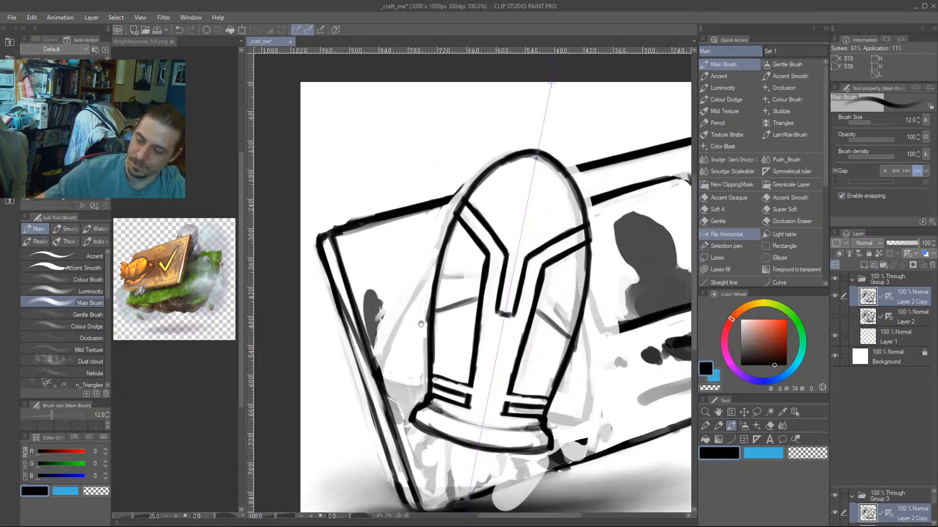
{"action": "left_click_drag", "start_coordinate": [415, 262], "coordinate": [655, 138]}
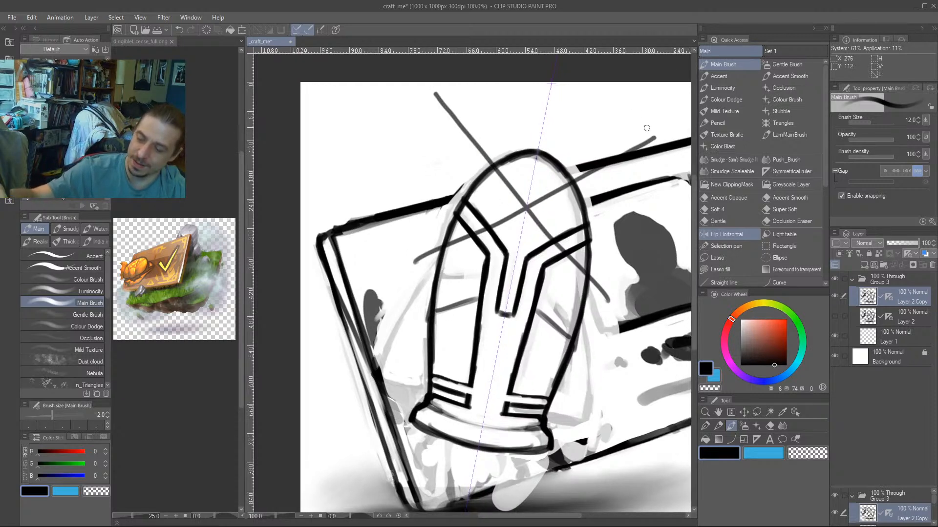
{"action": "key", "text": "ctrl+z"}
{"action": "mouse_move", "coordinate": [452, 234]}
{"action": "left_mouse_down"}
{"action": "mouse_move", "coordinate": [461, 255]}
{"action": "mouse_move", "coordinate": [513, 212]}
{"action": "mouse_move", "coordinate": [512, 254]}
{"action": "left_mouse_up"}
{"action": "key", "text": "["}
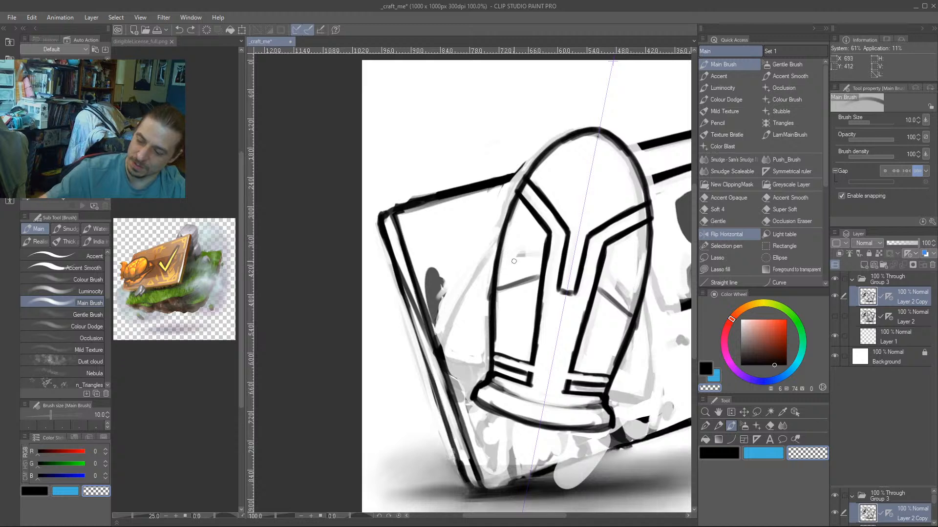
Erase leftover grey sketch marks around the helmet's side panels and outline with the brush enlarged to 15 px.
{"action": "left_click_drag", "start_coordinate": [513, 211], "coordinate": [483, 219]}
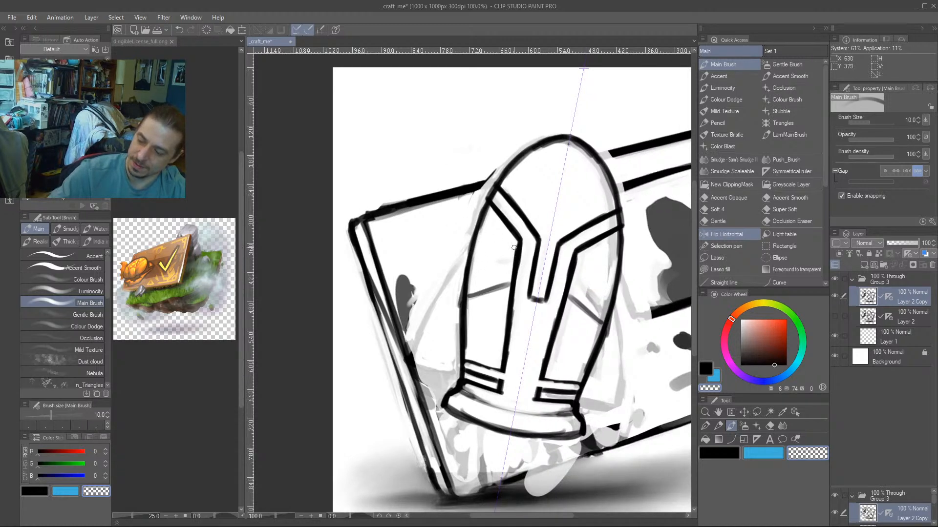
{"action": "mouse_move", "coordinate": [515, 326]}
{"action": "left_mouse_down"}
{"action": "mouse_move", "coordinate": [518, 290]}
{"action": "mouse_move", "coordinate": [488, 229]}
{"action": "left_mouse_up"}
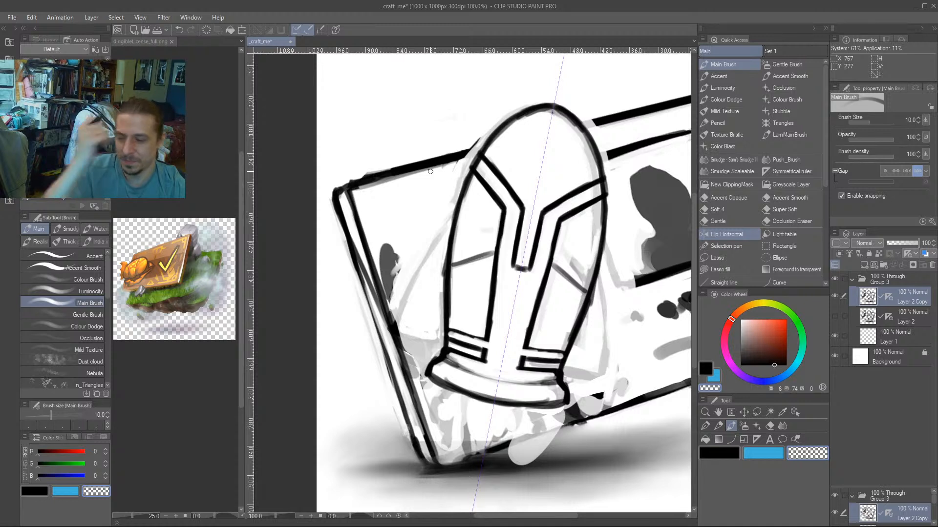
{"action": "key", "text": "bracketright"}
{"action": "key", "text": "bracketright"}
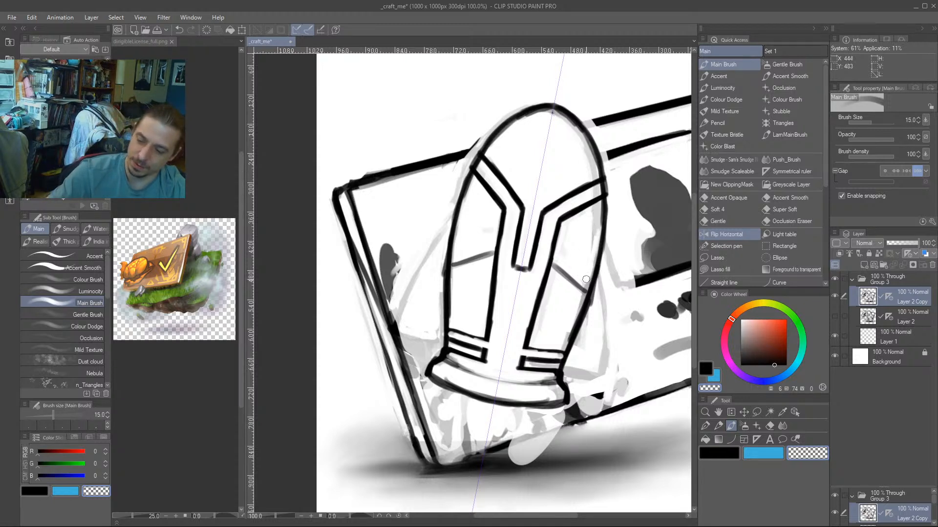
{"action": "left_click_drag", "start_coordinate": [585, 280], "coordinate": [594, 215]}
{"action": "mouse_move", "coordinate": [412, 240]}
{"action": "left_mouse_down"}
{"action": "mouse_move", "coordinate": [383, 241]}
{"action": "mouse_move", "coordinate": [389, 283]}
{"action": "left_mouse_up"}
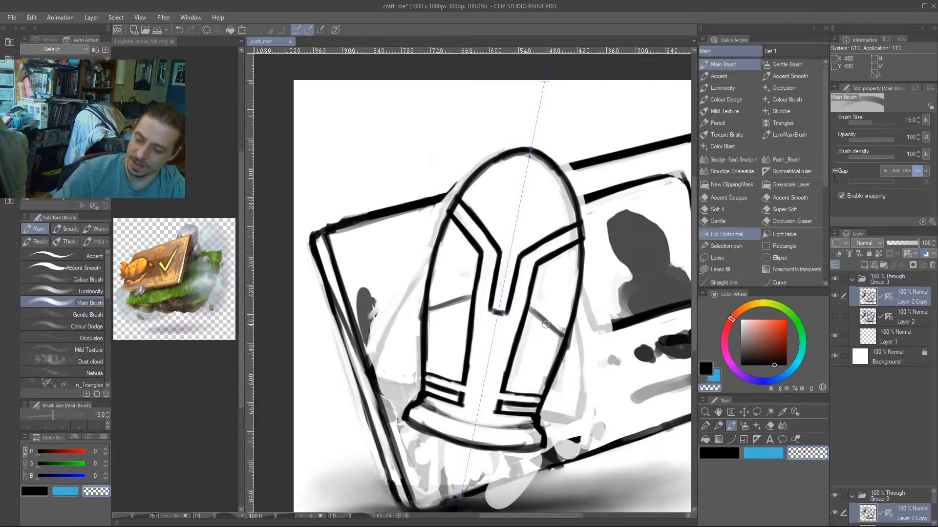
{"action": "mouse_move", "coordinate": [554, 354]}
{"action": "left_mouse_down"}
{"action": "mouse_move", "coordinate": [543, 388]}
{"action": "mouse_move", "coordinate": [555, 349]}
{"action": "mouse_move", "coordinate": [571, 343]}
{"action": "mouse_move", "coordinate": [561, 381]}
{"action": "left_mouse_up"}
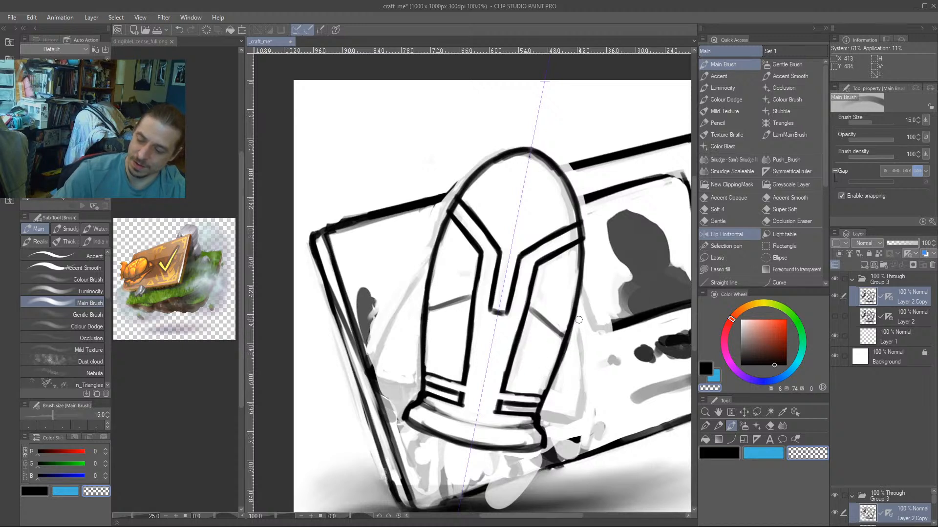
{"action": "left_click_drag", "start_coordinate": [377, 240], "coordinate": [390, 187]}
Draw mirrored triangular flaps on both sides of the helmet in black with a 12 px brush, closing their lower edges.
{"action": "key", "text": "c"}
{"action": "key", "text": "bracketleft"}
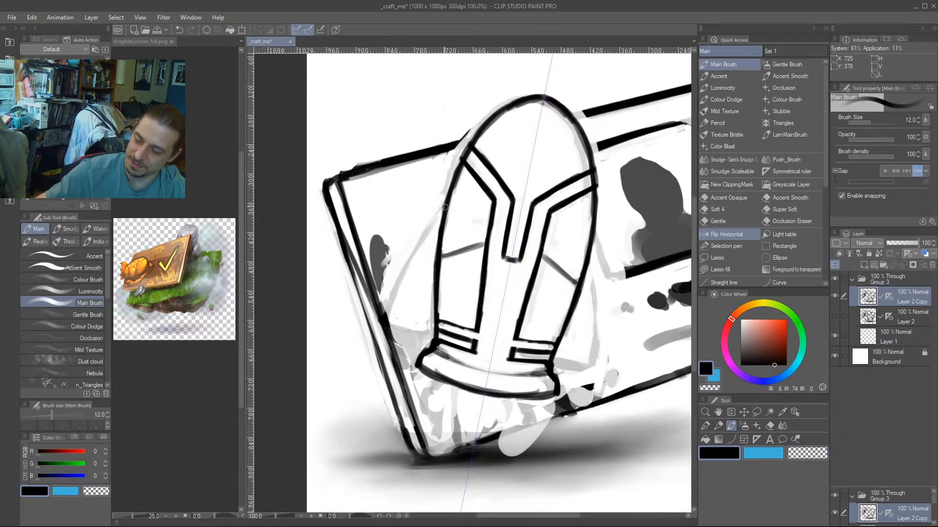
{"action": "left_click_drag", "start_coordinate": [442, 203], "coordinate": [399, 287]}
{"action": "mouse_move", "coordinate": [423, 231]}
{"action": "left_mouse_down"}
{"action": "mouse_move", "coordinate": [389, 312]}
{"action": "mouse_move", "coordinate": [420, 238]}
{"action": "left_mouse_up"}
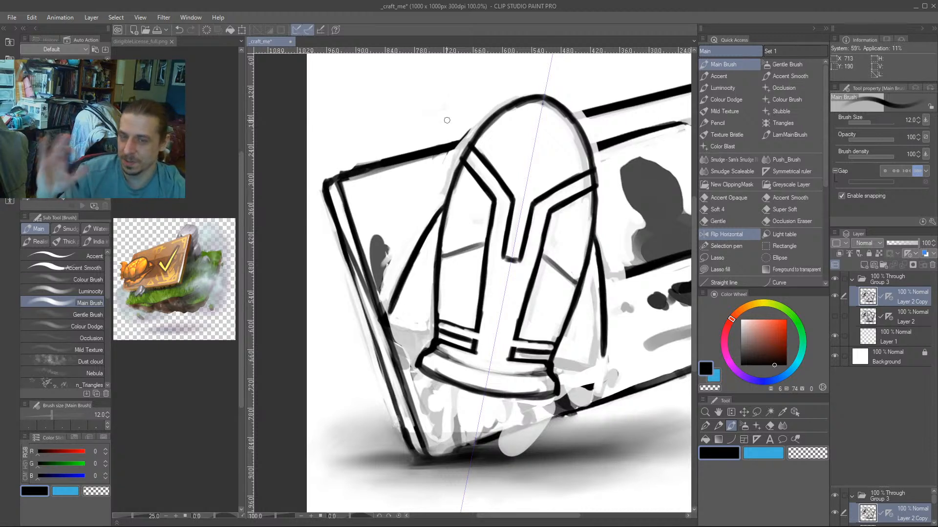
{"action": "left_click_drag", "start_coordinate": [444, 205], "coordinate": [381, 326]}
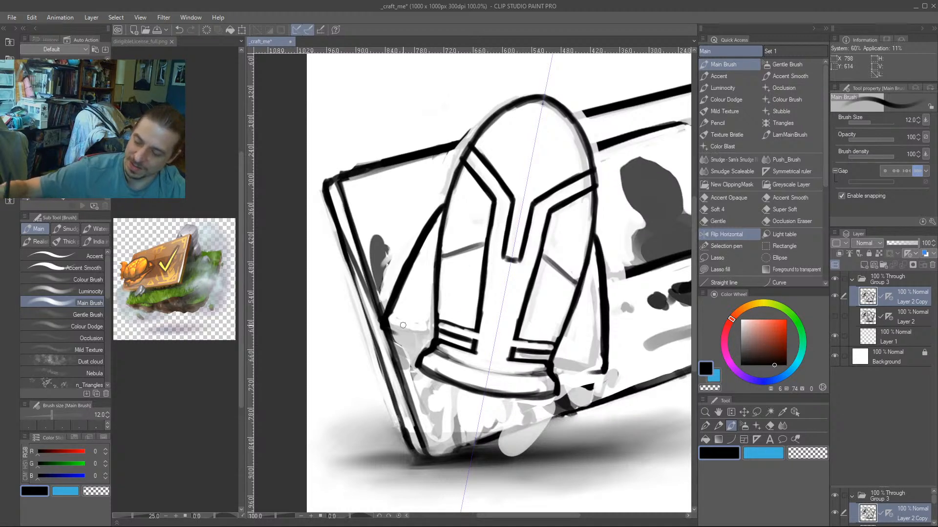
{"action": "mouse_move", "coordinate": [421, 340]}
{"action": "left_mouse_down"}
{"action": "mouse_move", "coordinate": [433, 342]}
{"action": "mouse_move", "coordinate": [391, 326]}
{"action": "mouse_move", "coordinate": [440, 215]}
{"action": "mouse_move", "coordinate": [430, 286]}
{"action": "left_mouse_up"}
Erase the card lines where they meet the helmet and the dark blot on the card's left side with a 20 px brush.
{"action": "key", "text": "c"}
{"action": "key", "text": "bracketright"}
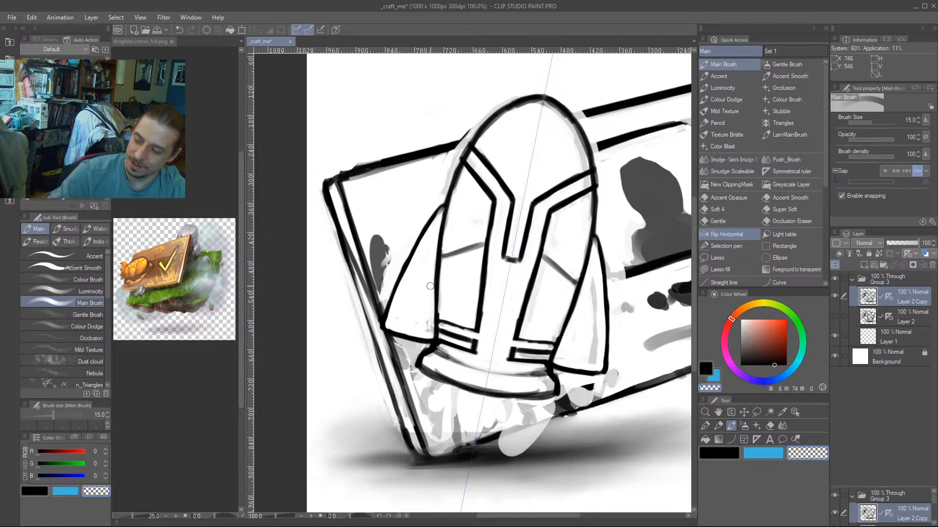
{"action": "key", "text": "bracketright"}
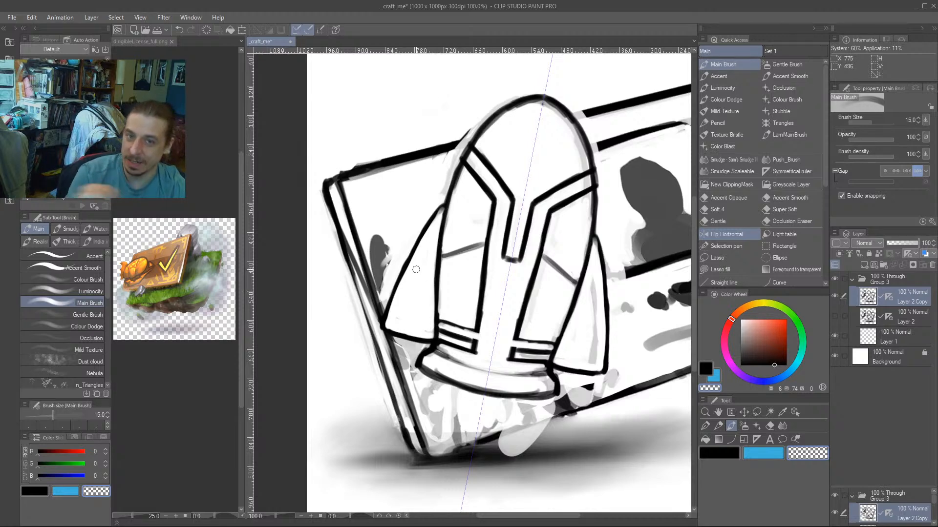
{"action": "key", "text": "bracketright"}
{"action": "left_click_drag", "start_coordinate": [416, 215], "coordinate": [359, 252]}
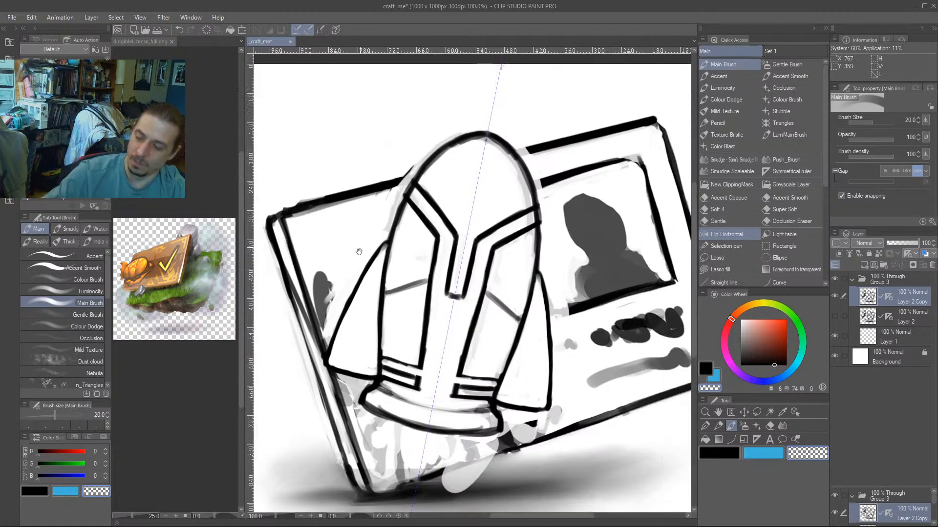
{"action": "left_click_drag", "start_coordinate": [487, 158], "coordinate": [401, 300]}
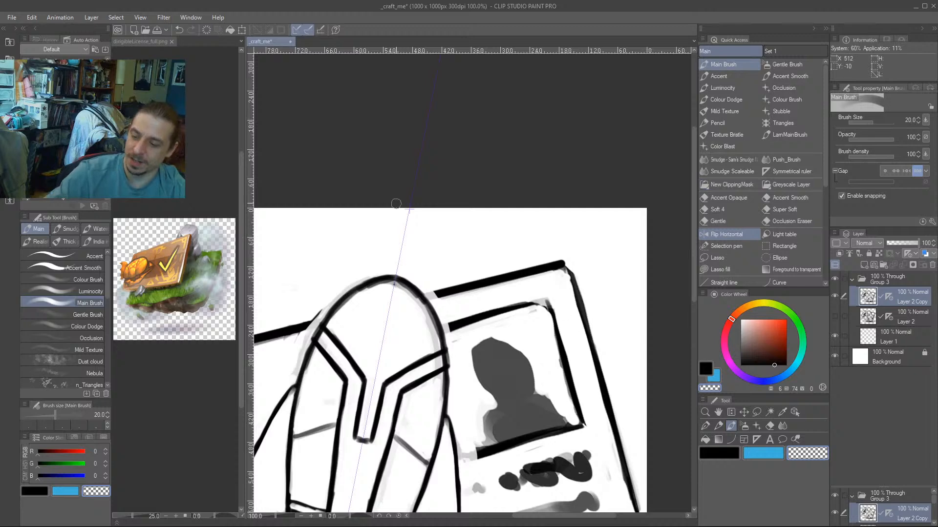
{"action": "mouse_move", "coordinate": [351, 255]}
{"action": "left_mouse_down"}
{"action": "mouse_move", "coordinate": [420, 118]}
{"action": "mouse_move", "coordinate": [444, 121]}
{"action": "left_mouse_up"}
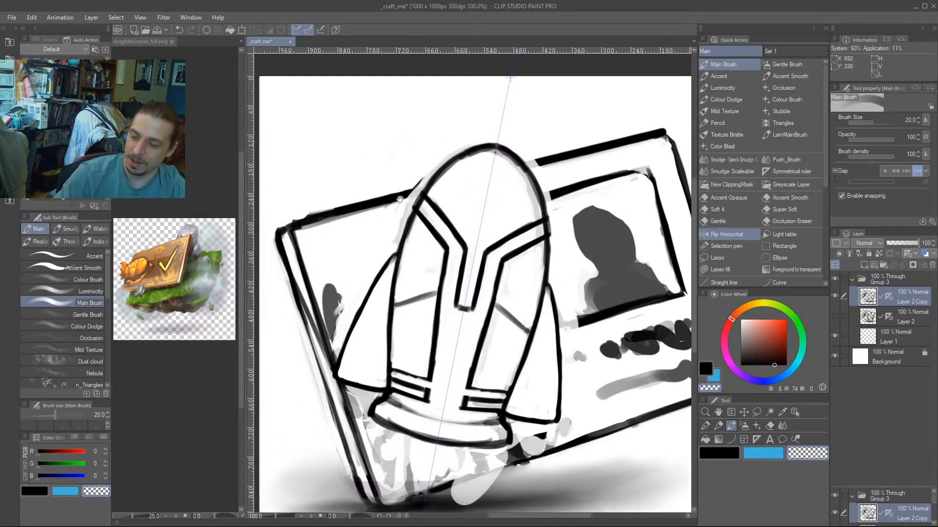
{"action": "mouse_move", "coordinate": [421, 179]}
{"action": "left_mouse_down"}
{"action": "mouse_move", "coordinate": [397, 217]}
{"action": "mouse_move", "coordinate": [397, 248]}
{"action": "mouse_move", "coordinate": [349, 278]}
{"action": "left_mouse_up"}
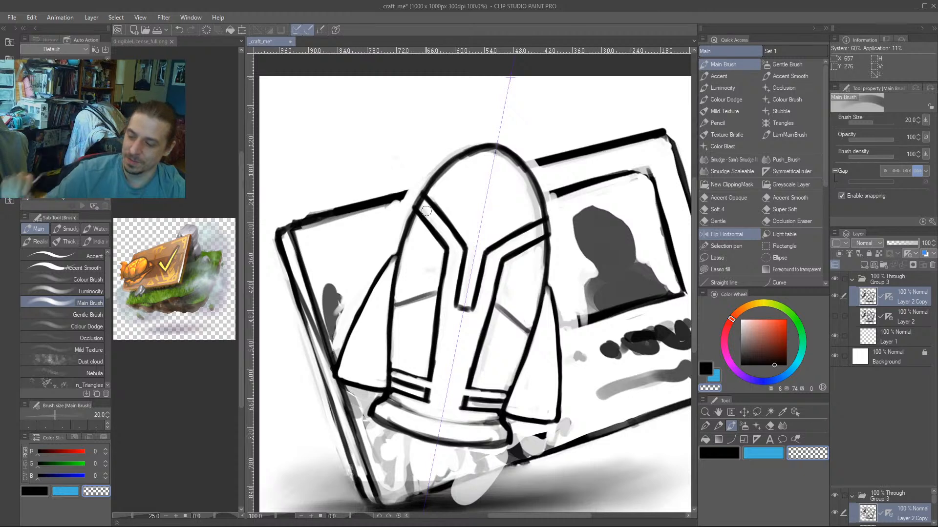
{"action": "left_click_drag", "start_coordinate": [330, 283], "coordinate": [338, 331]}
{"action": "left_click_drag", "start_coordinate": [327, 299], "coordinate": [338, 344]}
{"action": "mouse_move", "coordinate": [320, 243]}
{"action": "left_mouse_down"}
{"action": "mouse_move", "coordinate": [398, 195]}
{"action": "mouse_move", "coordinate": [398, 272]}
{"action": "mouse_move", "coordinate": [412, 310]}
{"action": "left_mouse_up"}
Redraw the card's inner left edge beside the helmet's flap with a 15 px black brush.
{"action": "key", "text": "c"}
{"action": "key", "text": "bracketleft"}
{"action": "key", "text": "bracketleft"}
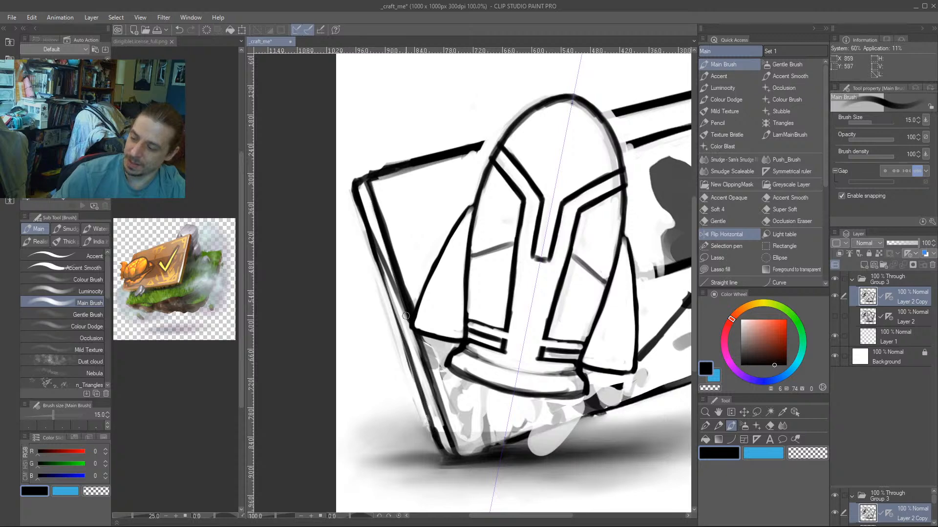
Show Layer 2 in place of Layer 2 Copy to compare the helmets, and remove Layer 2's symmetrical ruler.
{"action": "scroll", "coordinate": [393, 342], "scroll_direction": "down", "scroll_amount": 4}
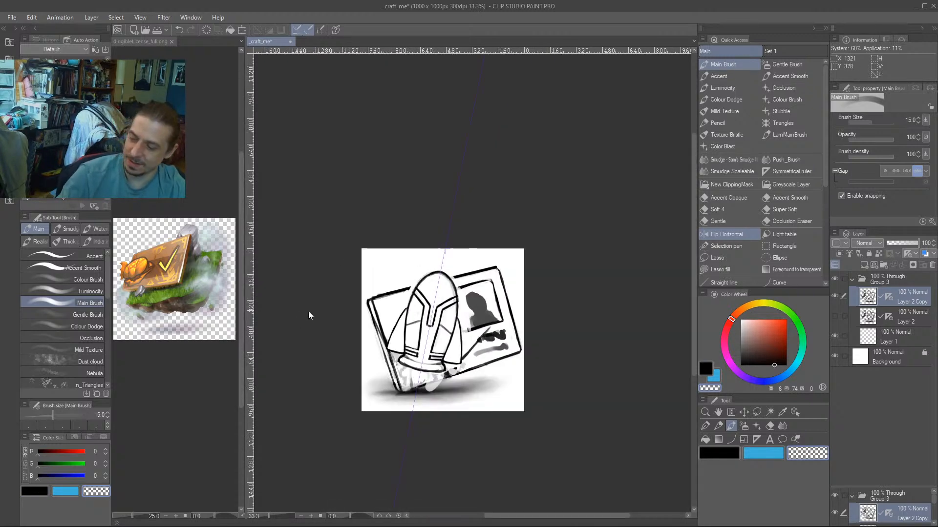
{"action": "scroll", "coordinate": [315, 313], "scroll_direction": "up", "scroll_amount": 2}
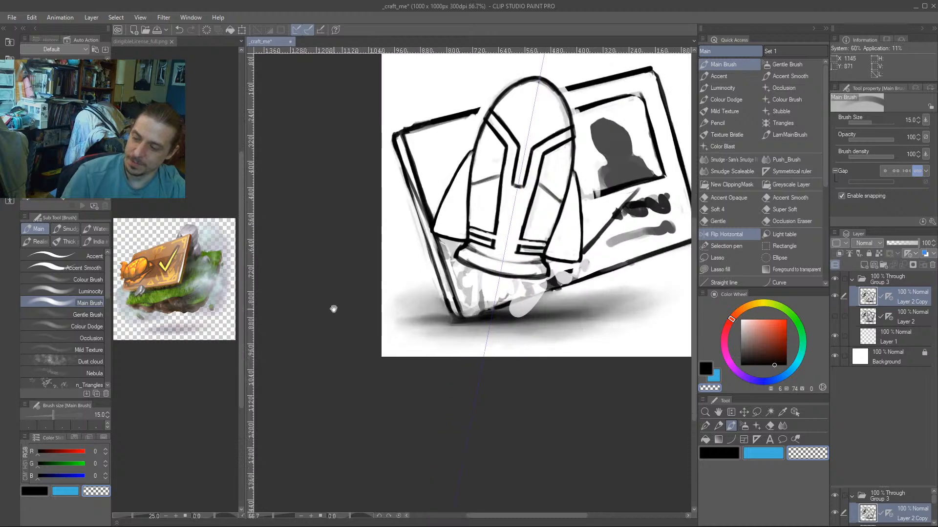
{"action": "left_click_drag", "start_coordinate": [334, 309], "coordinate": [303, 400]}
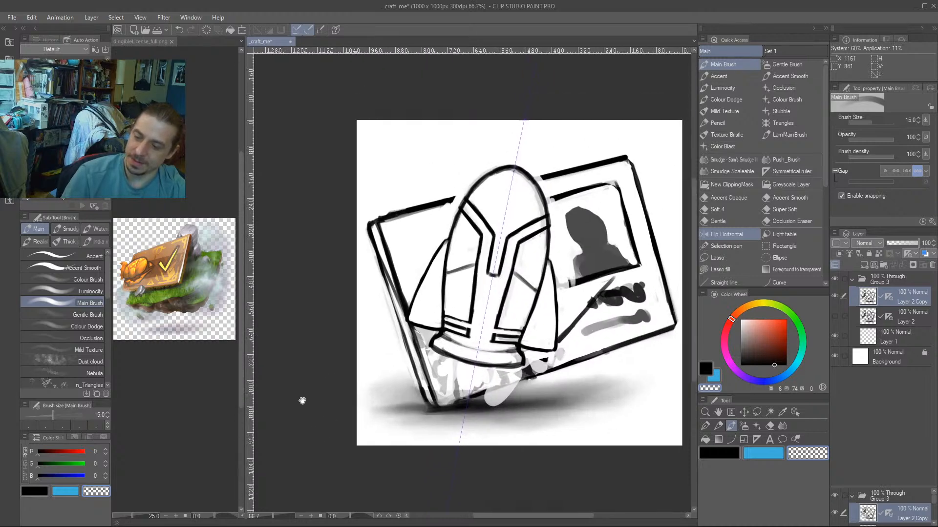
{"action": "left_click", "coordinate": [835, 296]}
{"action": "left_click", "coordinate": [834, 317]}
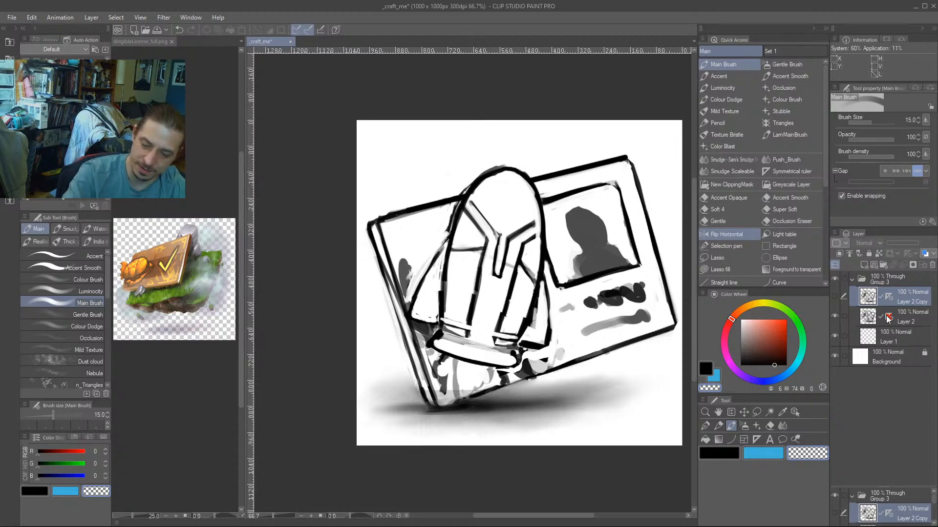
{"action": "left_click", "coordinate": [918, 320]}
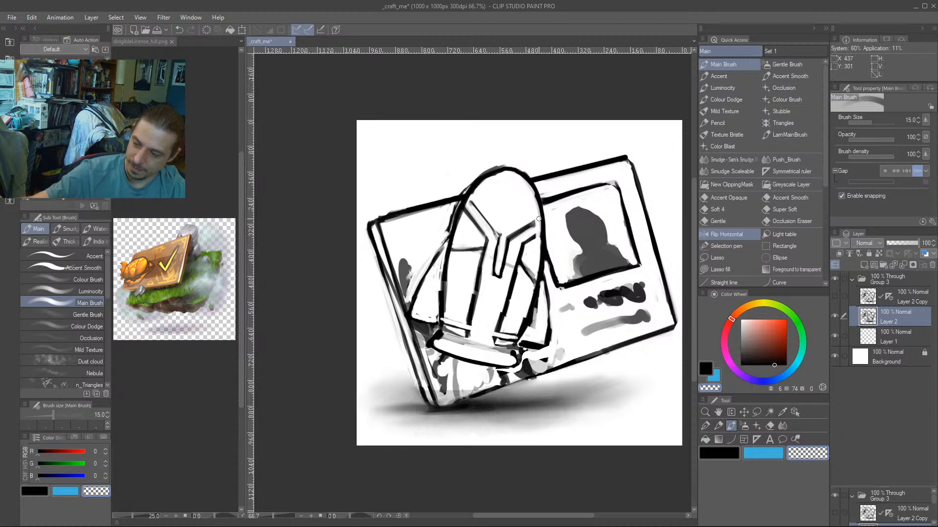
{"action": "mouse_move", "coordinate": [397, 222]}
{"action": "left_mouse_down"}
{"action": "mouse_move", "coordinate": [385, 211]}
{"action": "mouse_move", "coordinate": [384, 224]}
{"action": "left_mouse_up"}
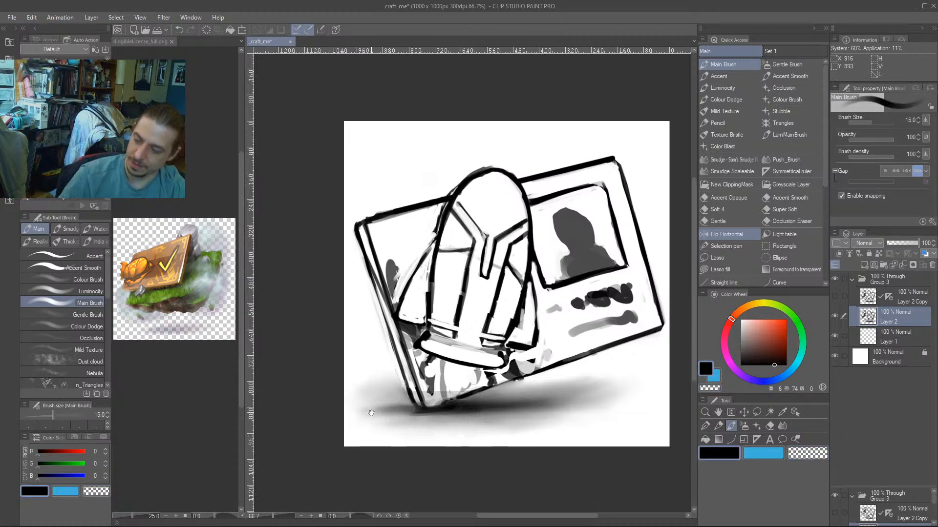
Switch back to Layer 2 Copy with Layer 2 hidden and disable the copy's symmetrical ruler.
{"action": "left_click", "coordinate": [835, 296]}
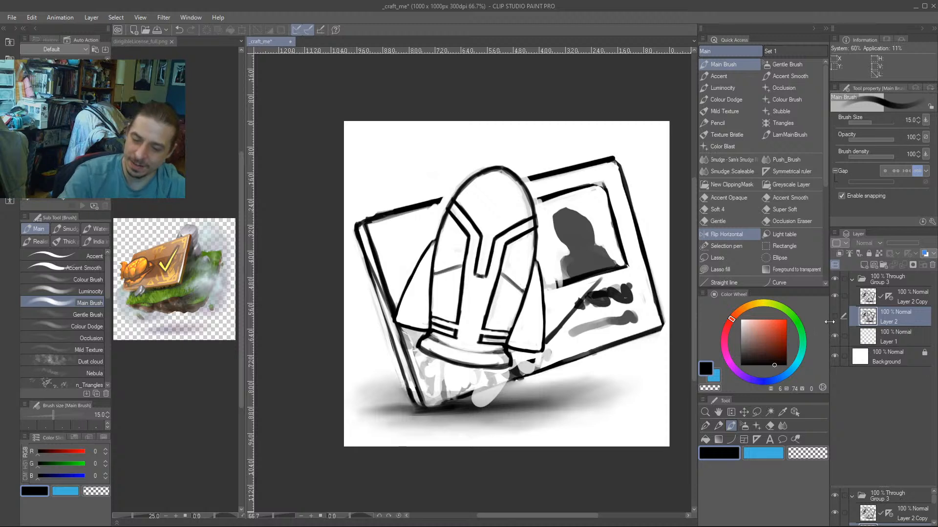
{"action": "left_click", "coordinate": [856, 299]}
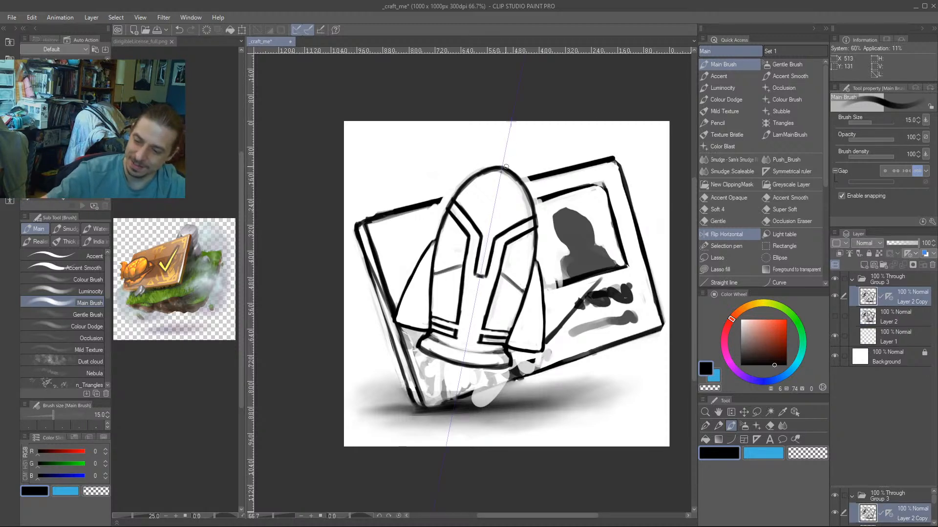
{"action": "left_click", "coordinate": [889, 297], "text": "shift"}
Lasso the whole redrawn helmet with its side flaps and start transforming the selection.
{"action": "key", "text": "m"}
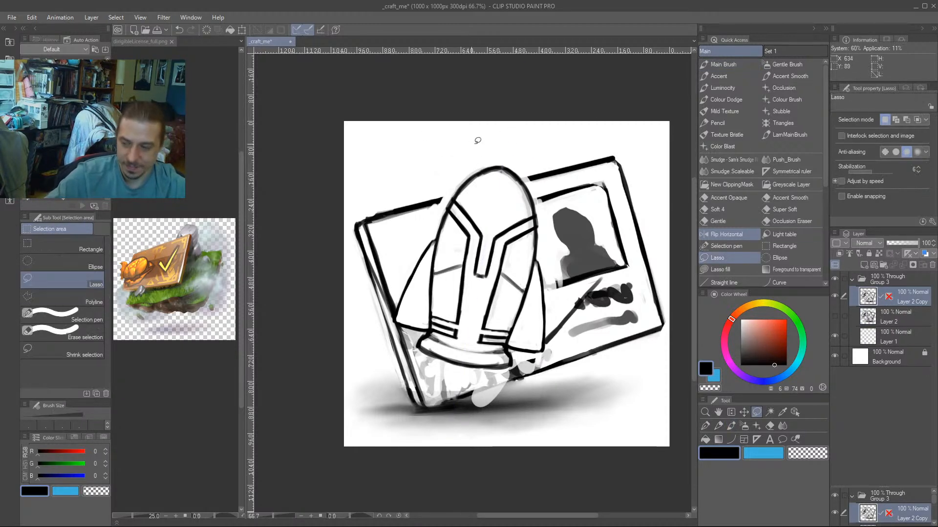
{"action": "mouse_move", "coordinate": [507, 155]}
{"action": "left_mouse_down"}
{"action": "mouse_move", "coordinate": [465, 166]}
{"action": "mouse_move", "coordinate": [410, 252]}
{"action": "mouse_move", "coordinate": [395, 320]}
{"action": "mouse_move", "coordinate": [430, 362]}
{"action": "mouse_move", "coordinate": [459, 370]}
{"action": "mouse_move", "coordinate": [493, 372]}
{"action": "mouse_move", "coordinate": [547, 353]}
{"action": "left_mouse_up"}
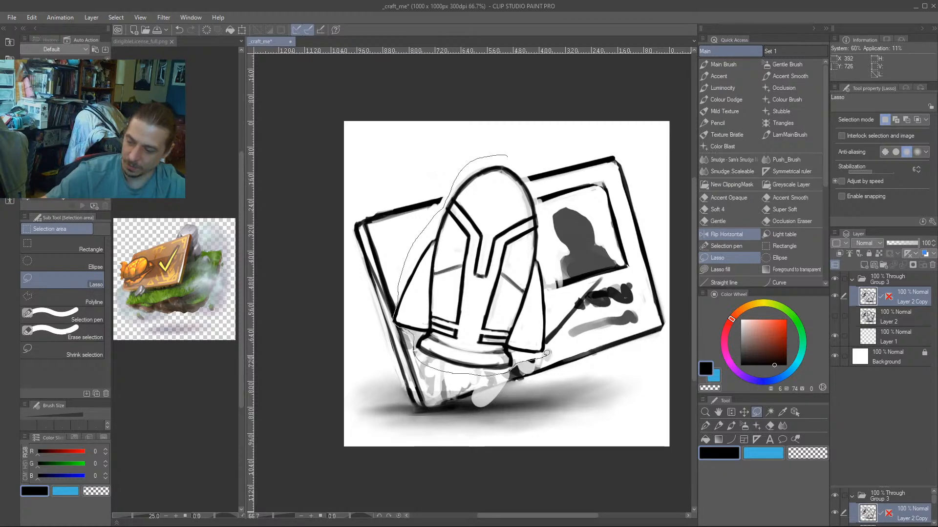
{"action": "mouse_move", "coordinate": [550, 288]}
{"action": "left_mouse_down"}
{"action": "mouse_move", "coordinate": [539, 212]}
{"action": "mouse_move", "coordinate": [512, 155]}
{"action": "left_mouse_up"}
{"action": "left_click", "coordinate": [516, 391]}
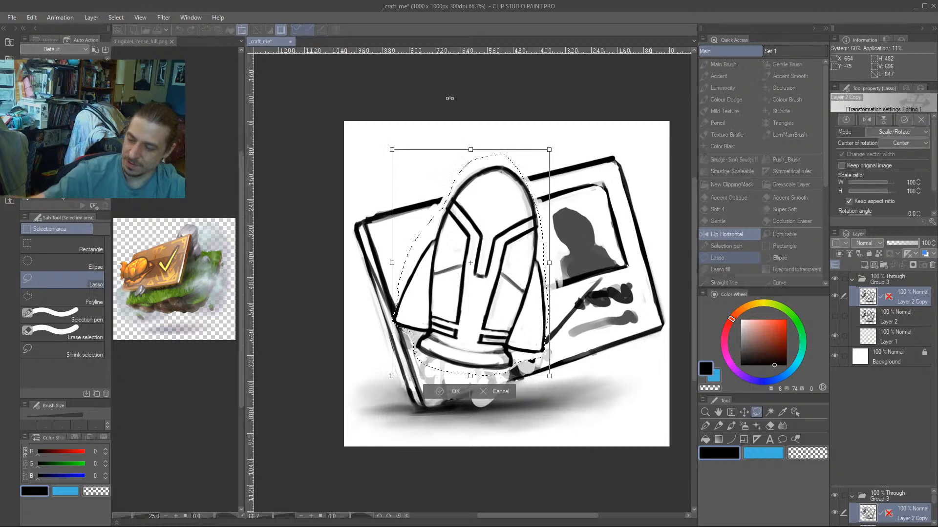
Skew the helmet by shifting its upper edge and corners to narrow the top and widen the base, and nudge it sideways.
{"action": "left_click_drag", "start_coordinate": [463, 153], "coordinate": [458, 158]}
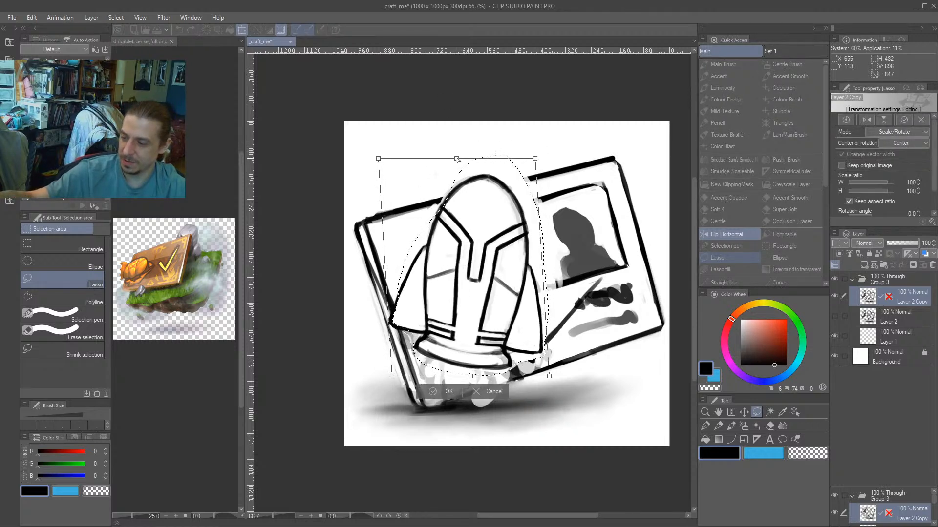
{"action": "left_click_drag", "start_coordinate": [537, 158], "coordinate": [527, 158]}
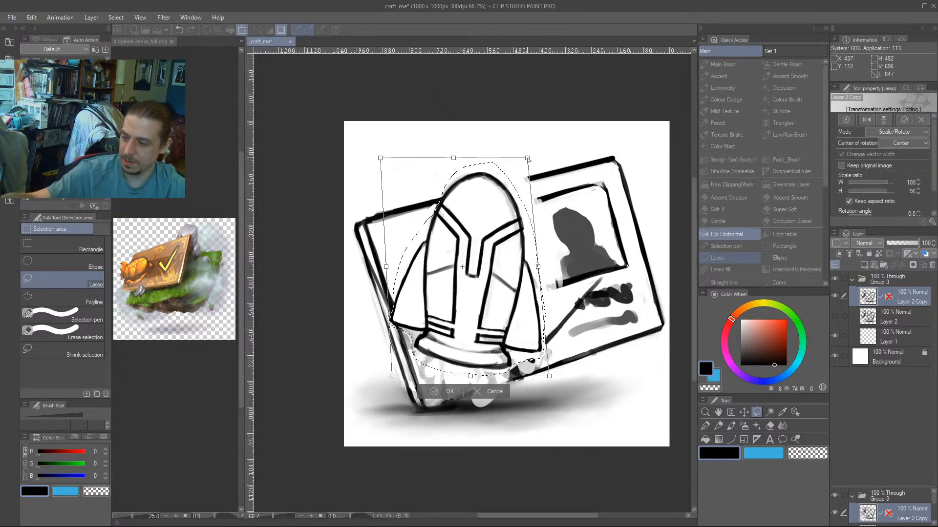
{"action": "left_click_drag", "start_coordinate": [388, 384], "coordinate": [390, 388]}
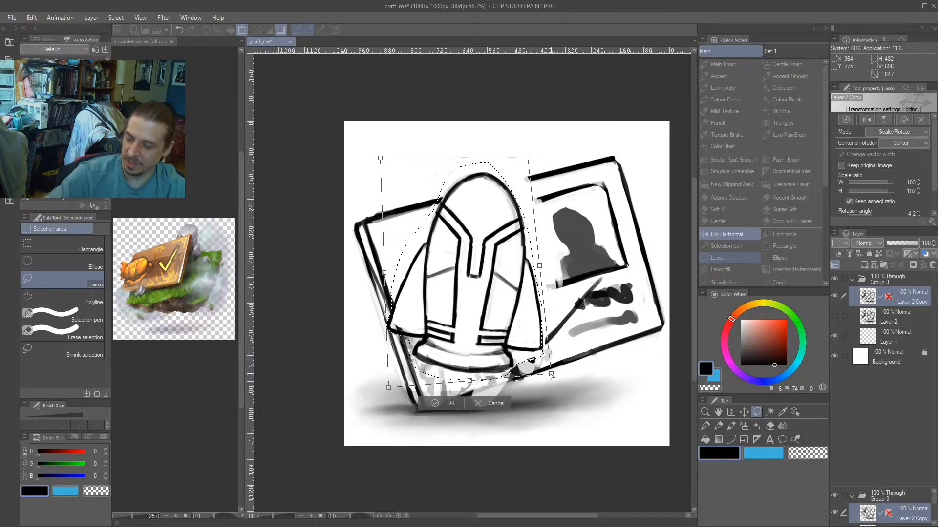
{"action": "left_click_drag", "start_coordinate": [380, 158], "coordinate": [380, 157]}
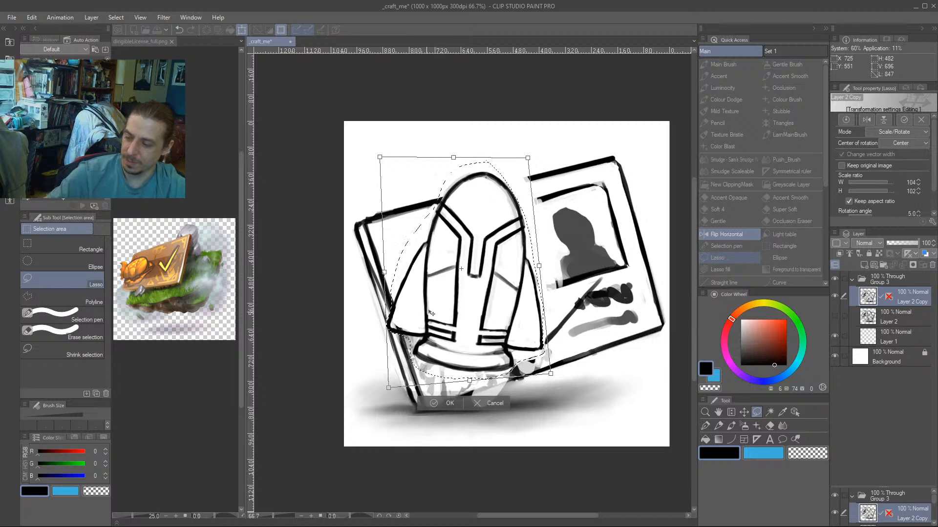
{"action": "left_click_drag", "start_coordinate": [450, 295], "coordinate": [446, 295]}
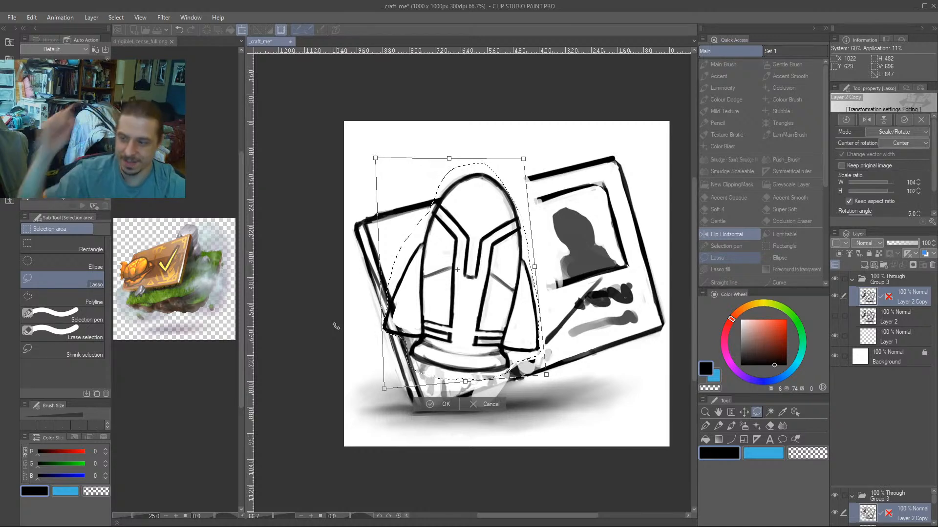
Tilt the transformed helmet clockwise to match the card's composition and move it slightly up and toward the card's photo.
{"action": "left_click_drag", "start_coordinate": [377, 144], "coordinate": [395, 133]}
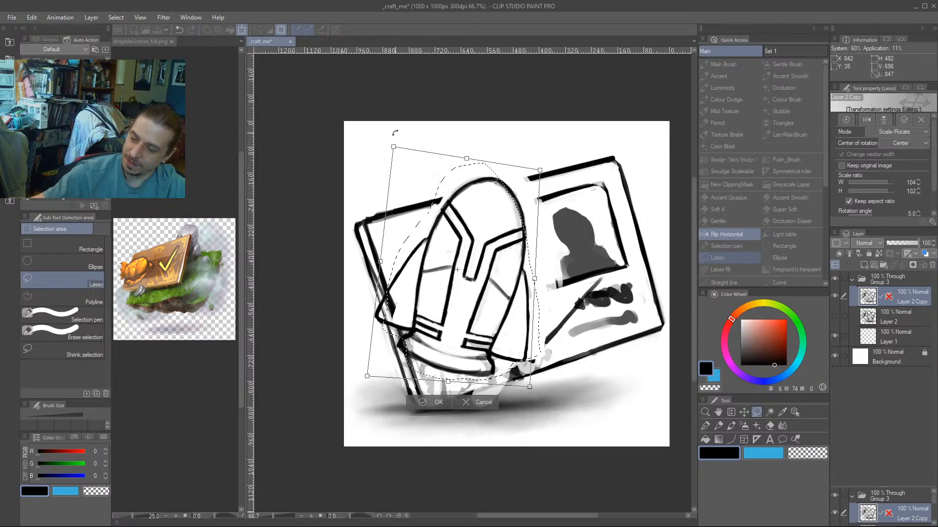
{"action": "left_click_drag", "start_coordinate": [475, 370], "coordinate": [480, 361]}
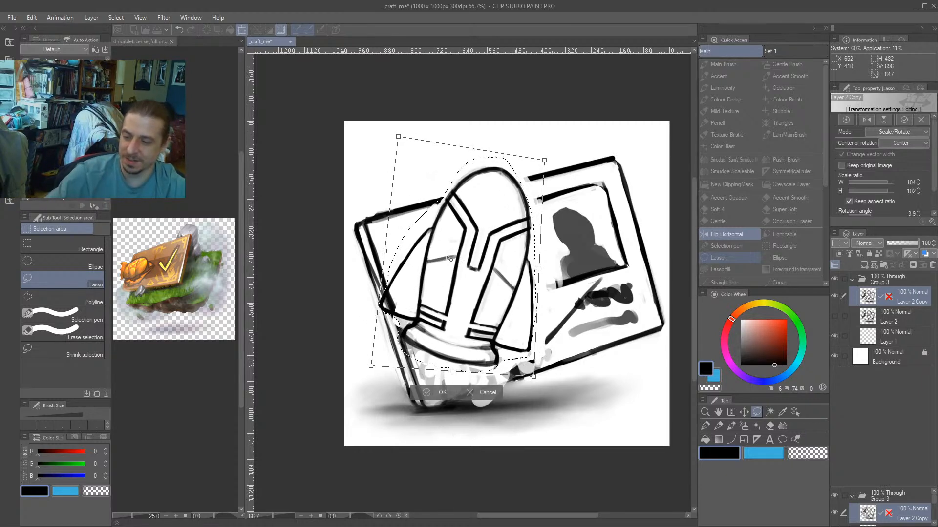
{"action": "left_click_drag", "start_coordinate": [450, 261], "coordinate": [461, 259]}
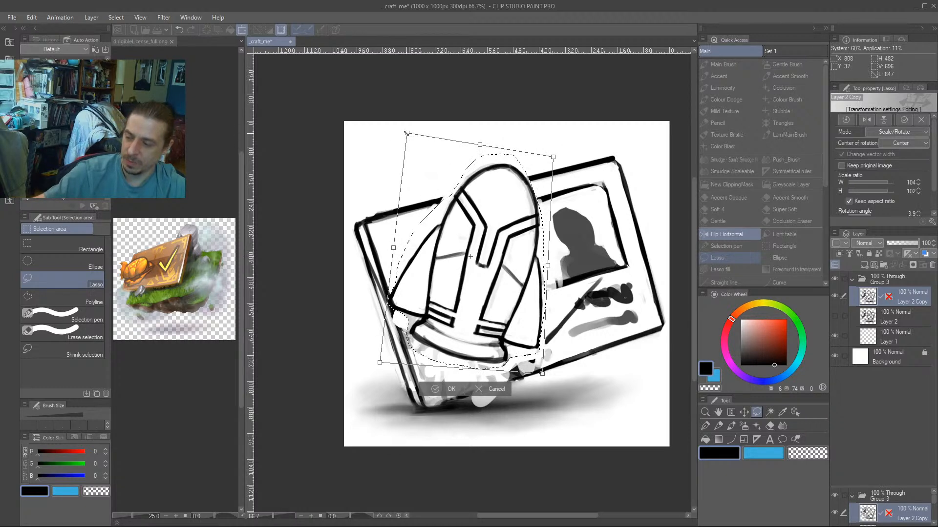
Scale the helmet to about 97 by 95 percent, fine-tune its rotation to -5.3, apply the transformation and deselect.
{"action": "left_click_drag", "start_coordinate": [407, 132], "coordinate": [416, 148]}
{"action": "left_click_drag", "start_coordinate": [447, 265], "coordinate": [450, 256]}
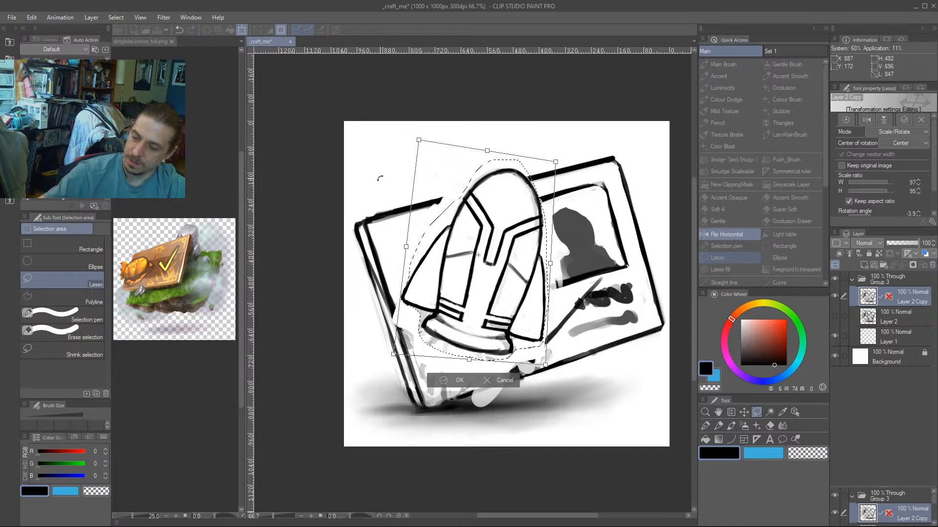
{"action": "left_click_drag", "start_coordinate": [380, 178], "coordinate": [381, 174]}
{"action": "left_click_drag", "start_coordinate": [452, 265], "coordinate": [450, 264]}
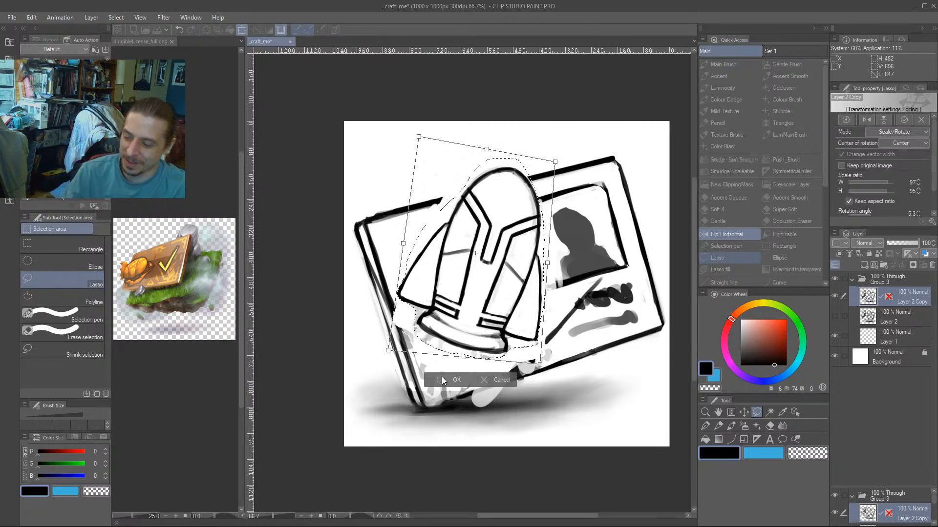
{"action": "key", "text": "Return"}
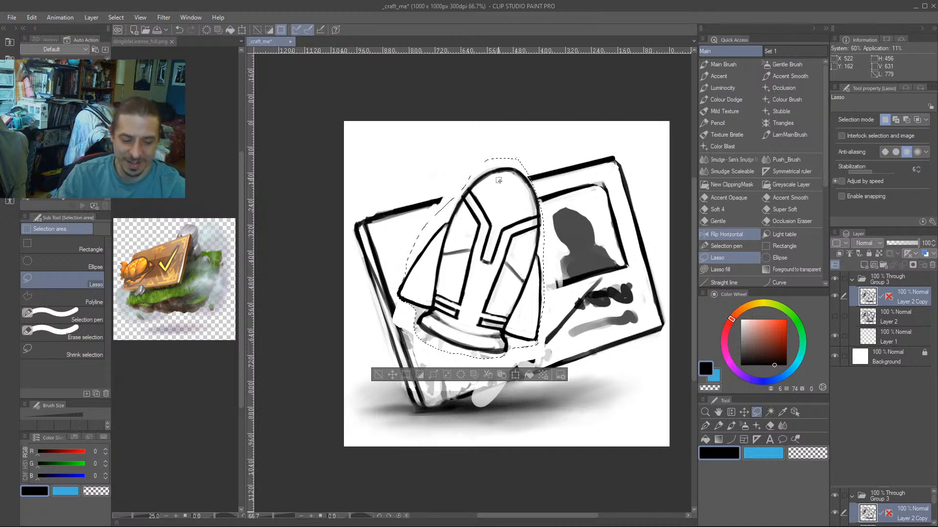
{"action": "key", "text": "ctrl+d"}
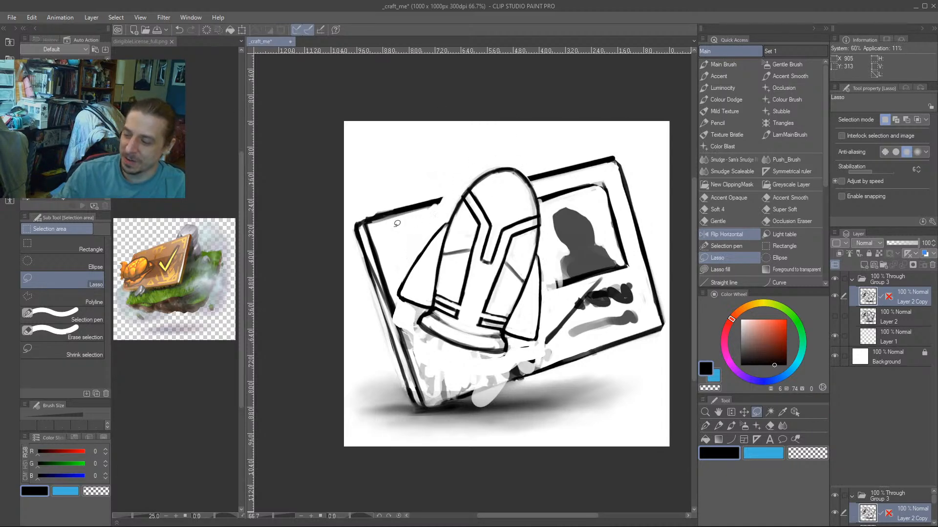
Rework the double line of the card's spine with the Main Brush at size 10, clearing the gap between the lines with transparent colour.
{"action": "key", "text": "b"}
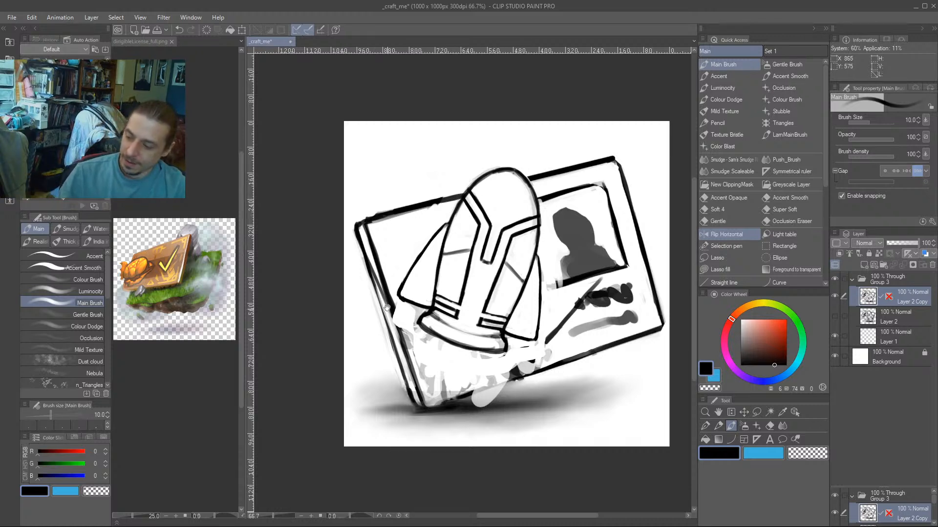
{"action": "key", "text": "c"}
{"action": "key", "text": "c"}
{"action": "left_click_drag", "start_coordinate": [389, 292], "coordinate": [415, 370]}
{"action": "key", "text": "c"}
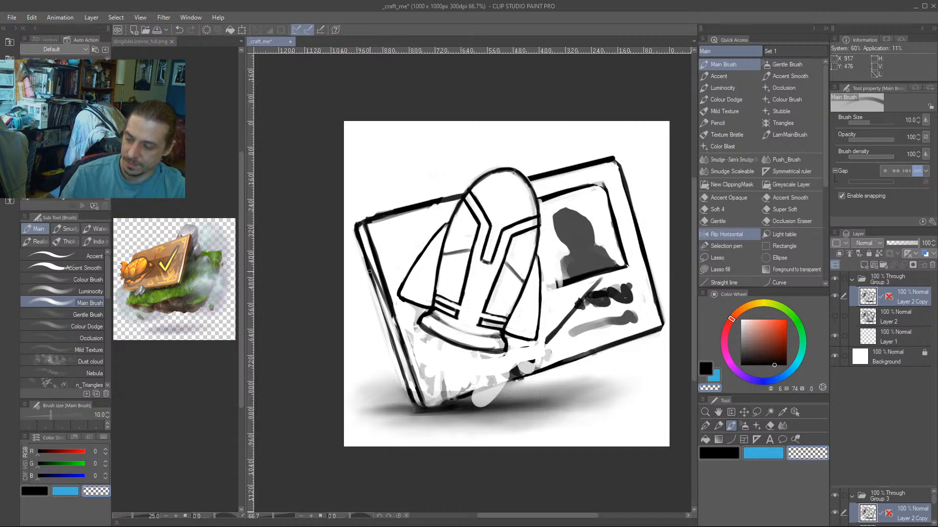
{"action": "left_click_drag", "start_coordinate": [370, 262], "coordinate": [414, 383]}
{"action": "left_click_drag", "start_coordinate": [397, 337], "coordinate": [415, 385]}
{"action": "key", "text": "c"}
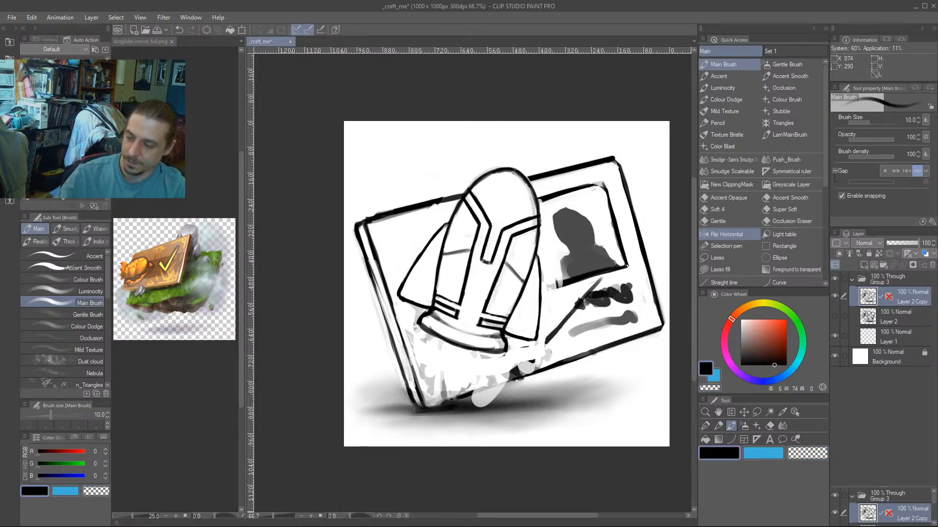
Redraw the card's spine in black with overlapping strokes from its upper corner to the lower corner.
{"action": "left_click_drag", "start_coordinate": [360, 245], "coordinate": [377, 291]}
{"action": "left_click_drag", "start_coordinate": [357, 230], "coordinate": [396, 345]}
{"action": "left_click_drag", "start_coordinate": [366, 256], "coordinate": [414, 403]}
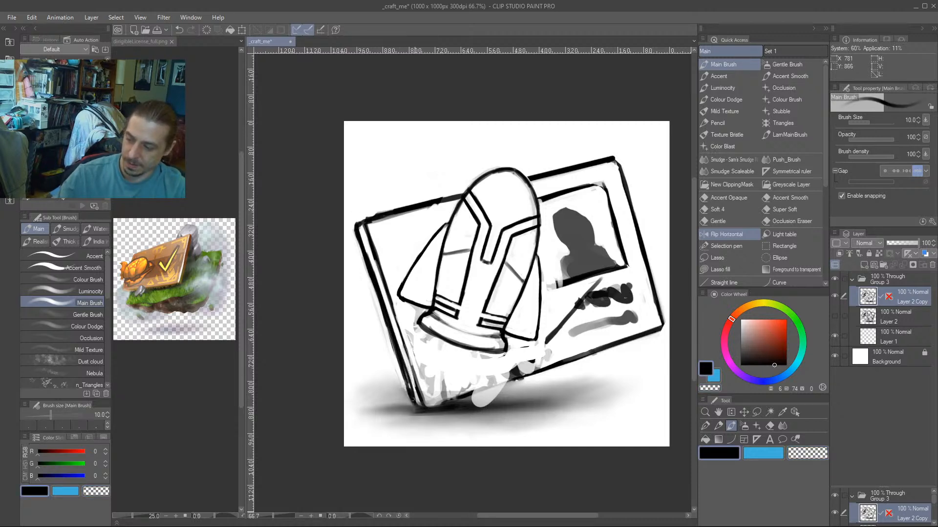
{"action": "left_click_drag", "start_coordinate": [403, 364], "coordinate": [415, 409]}
{"action": "left_click_drag", "start_coordinate": [386, 325], "coordinate": [407, 389]}
{"action": "left_click_drag", "start_coordinate": [371, 281], "coordinate": [385, 323]}
{"action": "left_click_drag", "start_coordinate": [358, 227], "coordinate": [379, 288]}
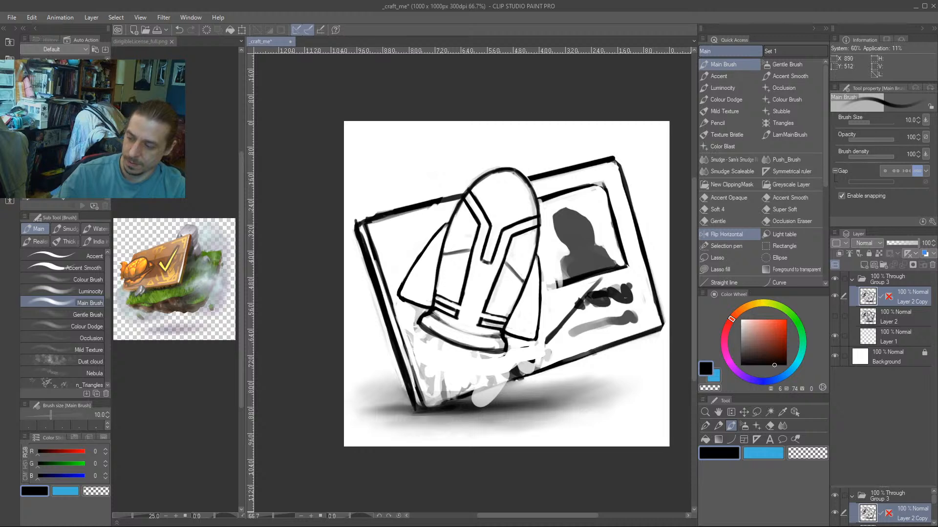
{"action": "left_click_drag", "start_coordinate": [355, 224], "coordinate": [354, 240]}
{"action": "left_click_drag", "start_coordinate": [358, 238], "coordinate": [381, 316]}
{"action": "left_click_drag", "start_coordinate": [358, 231], "coordinate": [408, 379]}
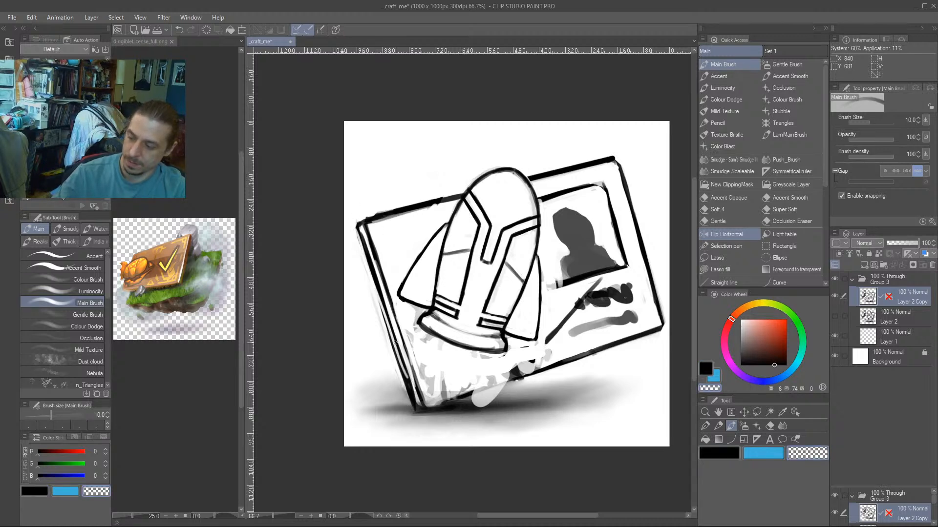
Thin the card's spine by alternating transparent and black strokes along the lower part of the double line.
{"action": "left_click_drag", "start_coordinate": [383, 302], "coordinate": [412, 404]}
{"action": "mouse_move", "coordinate": [387, 326]}
{"action": "left_mouse_down"}
{"action": "mouse_move", "coordinate": [410, 399]}
{"action": "mouse_move", "coordinate": [388, 322]}
{"action": "mouse_move", "coordinate": [410, 408]}
{"action": "left_mouse_up"}
{"action": "key", "text": "c"}
{"action": "left_click_drag", "start_coordinate": [384, 296], "coordinate": [409, 391]}
{"action": "left_click_drag", "start_coordinate": [388, 318], "coordinate": [416, 400]}
{"action": "left_click_drag", "start_coordinate": [383, 294], "coordinate": [419, 414]}
{"action": "left_click_drag", "start_coordinate": [366, 239], "coordinate": [414, 409]}
{"action": "key", "text": "c"}
{"action": "left_click_drag", "start_coordinate": [389, 337], "coordinate": [411, 402]}
Erase the rough patches along the card's lower edge beneath the helmet and redraw that edge in black.
{"action": "left_click_drag", "start_coordinate": [371, 202], "coordinate": [384, 206]}
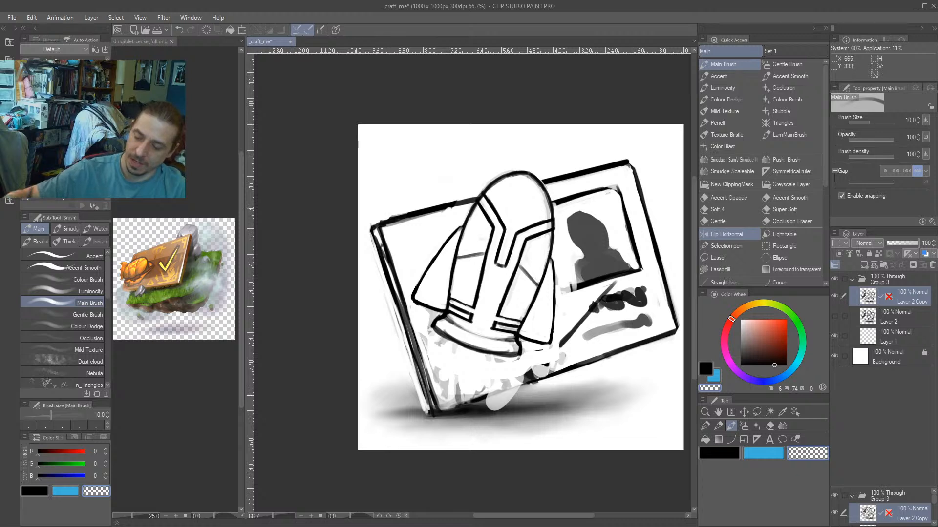
{"action": "mouse_move", "coordinate": [545, 379]}
{"action": "left_mouse_down"}
{"action": "mouse_move", "coordinate": [518, 387]}
{"action": "mouse_move", "coordinate": [572, 370]}
{"action": "mouse_move", "coordinate": [452, 407]}
{"action": "left_mouse_up"}
{"action": "key", "text": "c"}
{"action": "left_click_drag", "start_coordinate": [544, 375], "coordinate": [442, 410]}
{"action": "left_click_drag", "start_coordinate": [386, 256], "coordinate": [379, 257]}
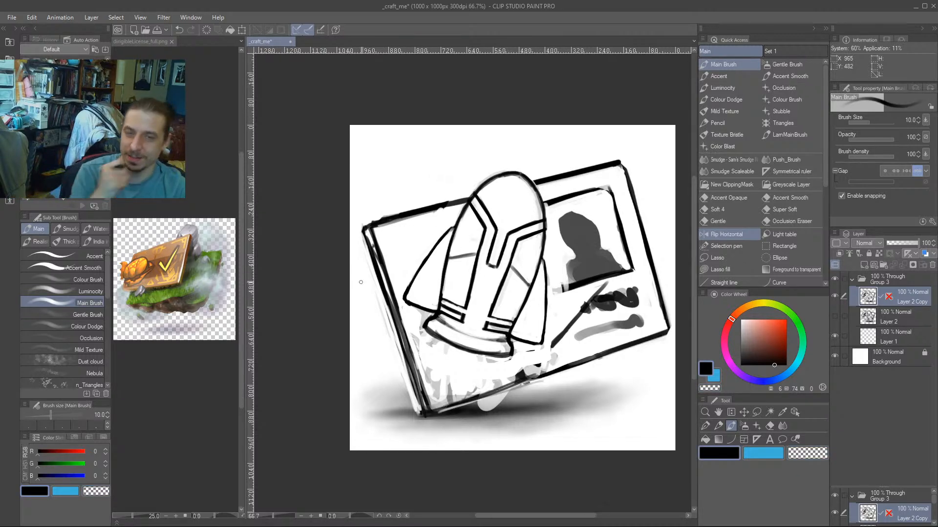
Erase the diagonal line between the helmet and the card's text scribbles using transparent colour at brush size 15.
{"action": "key", "text": "c"}
{"action": "key", "text": "bracketright"}
{"action": "key", "text": "bracketright"}
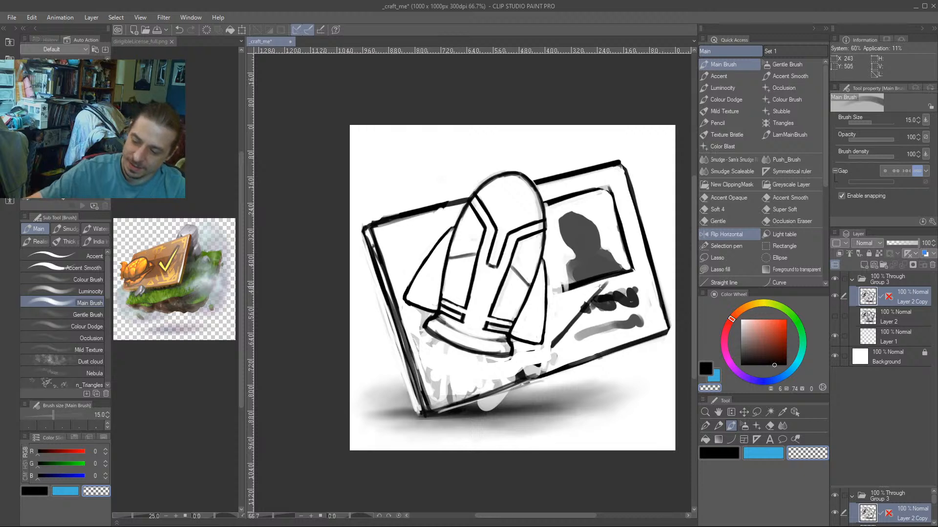
{"action": "mouse_move", "coordinate": [599, 288]}
{"action": "left_mouse_down"}
{"action": "mouse_move", "coordinate": [553, 343]}
{"action": "mouse_move", "coordinate": [583, 311]}
{"action": "left_mouse_up"}
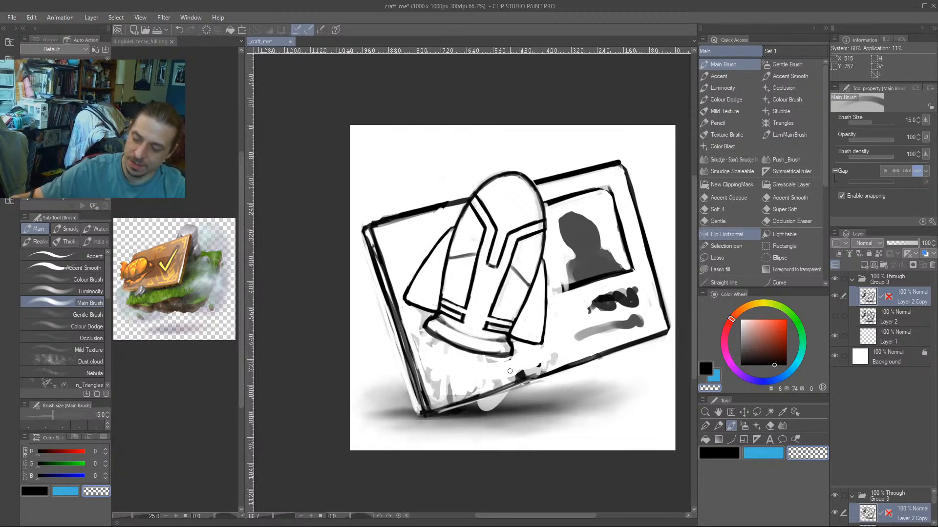
Extend the card's upper text scribble toward the helmet in black with a larger brush.
{"action": "left_click_drag", "start_coordinate": [445, 234], "coordinate": [360, 257]}
{"action": "key", "text": "c"}
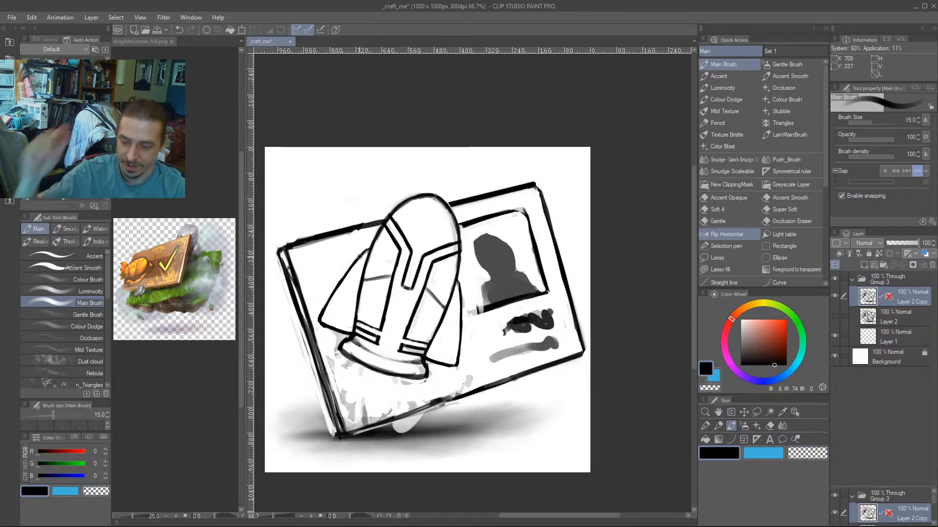
{"action": "key", "text": "]"}
{"action": "key", "text": "]"}
{"action": "key", "text": "]"}
{"action": "mouse_move", "coordinate": [498, 329]}
{"action": "left_mouse_down"}
{"action": "mouse_move", "coordinate": [479, 336]}
{"action": "mouse_move", "coordinate": [476, 312]}
{"action": "mouse_move", "coordinate": [485, 312]}
{"action": "left_mouse_up"}
Reduce the brush size to 12 and erase along the inside of the card's spine to separate its two lines.
{"action": "key", "text": "bracketleft"}
{"action": "key", "text": "bracketleft"}
{"action": "key", "text": "bracketleft"}
{"action": "key", "text": "bracketleft"}
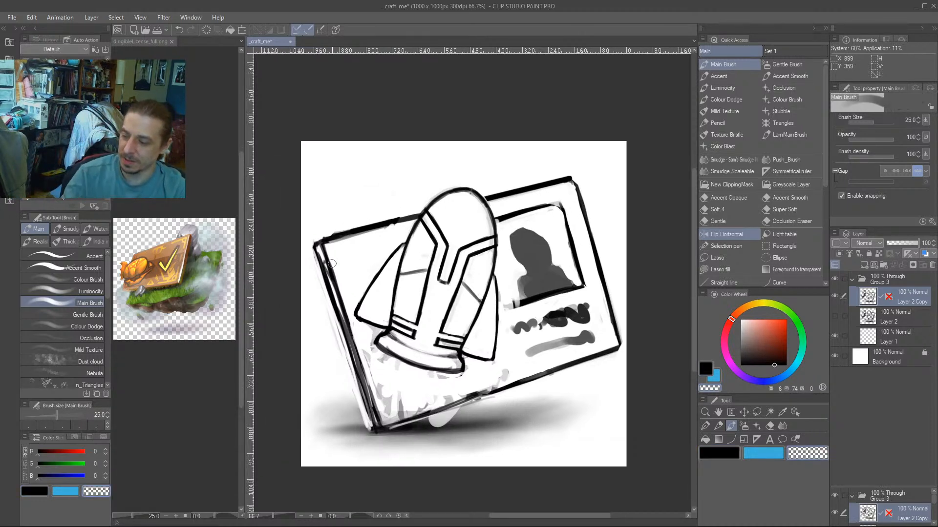
{"action": "left_click_drag", "start_coordinate": [332, 287], "coordinate": [373, 418]}
{"action": "left_click_drag", "start_coordinate": [322, 219], "coordinate": [344, 189]}
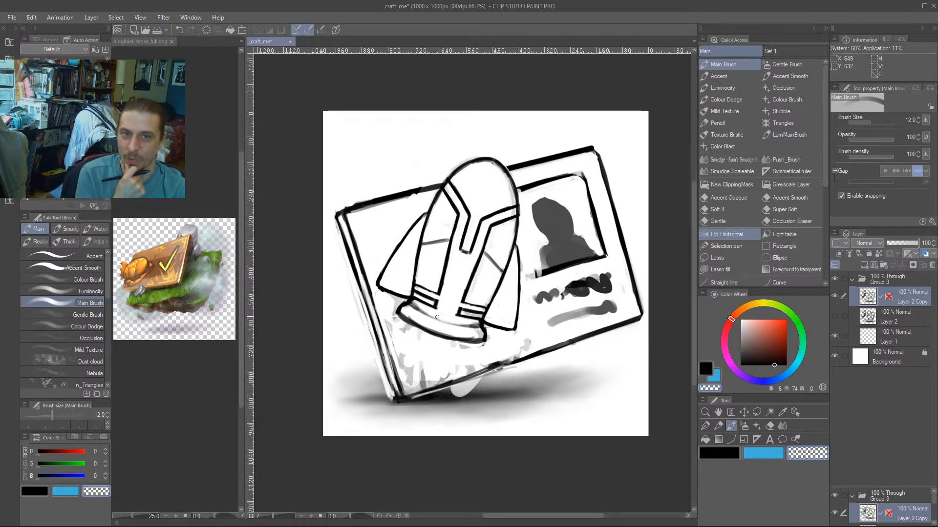
Draw the missing side and lower corner of the photo frame beside the helmet in black at brush size 17.
{"action": "key", "text": "bracketright"}
{"action": "key", "text": "bracketright"}
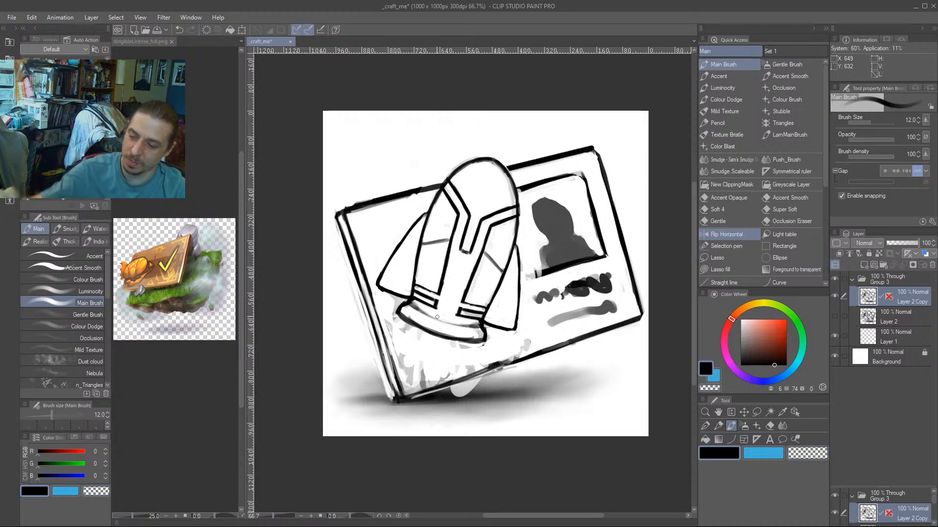
{"action": "left_click_drag", "start_coordinate": [525, 267], "coordinate": [518, 244]}
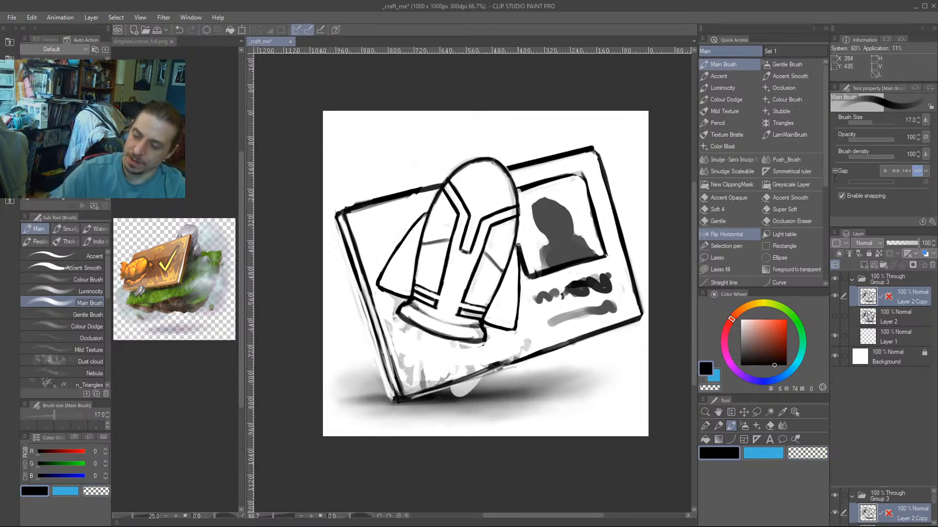
{"action": "left_click_drag", "start_coordinate": [500, 181], "coordinate": [486, 216]}
{"action": "mouse_move", "coordinate": [502, 262]}
{"action": "left_mouse_down"}
{"action": "mouse_move", "coordinate": [512, 306]}
{"action": "mouse_move", "coordinate": [505, 282]}
{"action": "left_mouse_up"}
{"action": "key", "text": "c"}
{"action": "key", "text": "bracketleft"}
{"action": "key", "text": "bracketleft"}
{"action": "left_click_drag", "start_coordinate": [413, 162], "coordinate": [390, 164]}
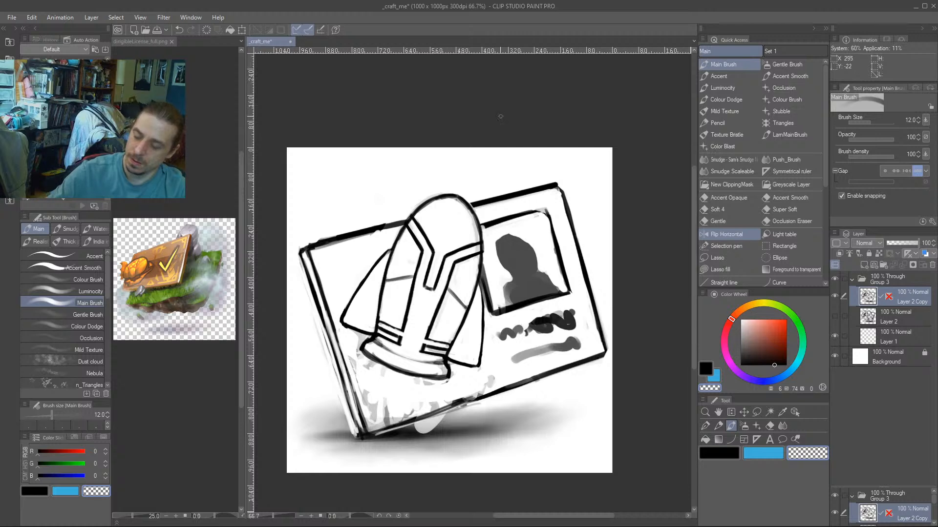
{"action": "left_click_drag", "start_coordinate": [299, 286], "coordinate": [328, 263]}
Paint black shadow scribbles on the card below the helmet's base and beside its side flap, with brush sizes 15 to 17.
{"action": "key", "text": "c"}
{"action": "key", "text": "bracketright"}
{"action": "key", "text": "bracketright"}
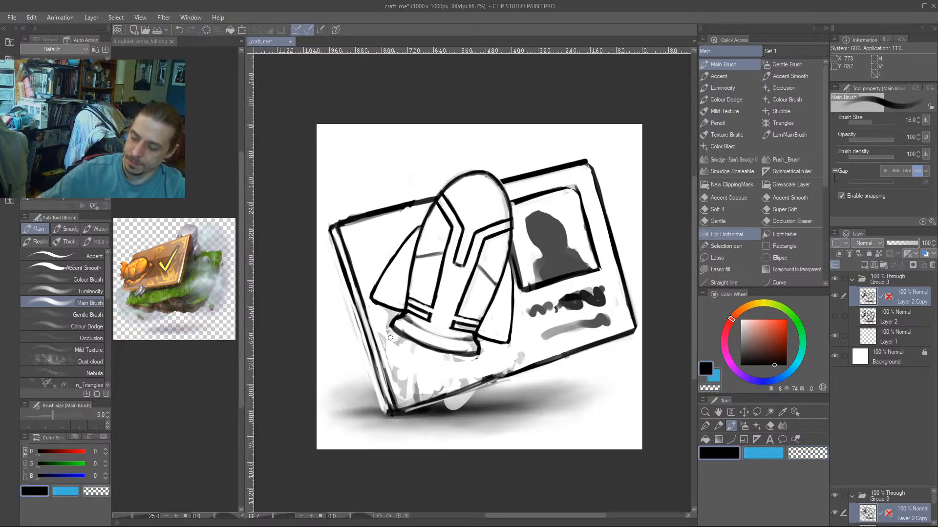
{"action": "left_click_drag", "start_coordinate": [376, 335], "coordinate": [385, 348]}
{"action": "left_click_drag", "start_coordinate": [468, 365], "coordinate": [467, 377]}
{"action": "left_click_drag", "start_coordinate": [399, 244], "coordinate": [384, 261]}
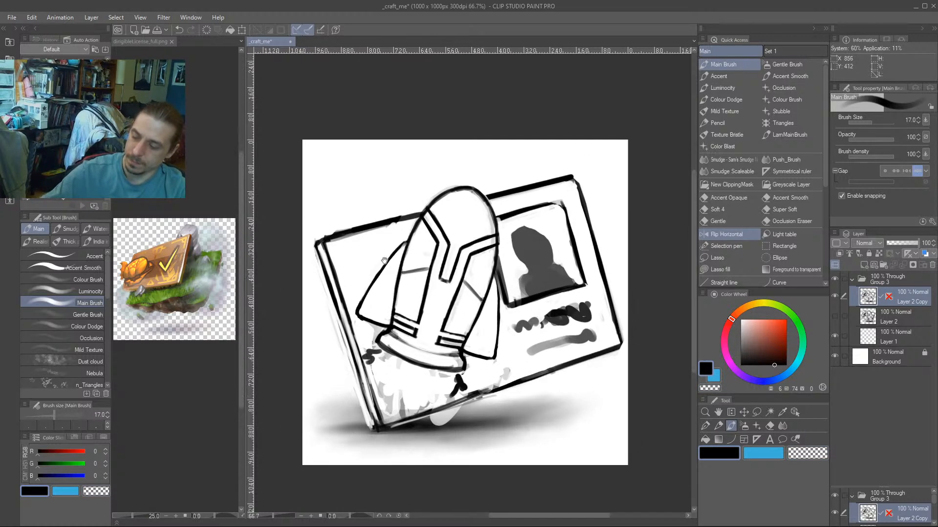
{"action": "mouse_move", "coordinate": [468, 369]}
{"action": "left_mouse_down"}
{"action": "mouse_move", "coordinate": [507, 369]}
{"action": "mouse_move", "coordinate": [495, 378]}
{"action": "left_mouse_up"}
{"action": "left_click_drag", "start_coordinate": [370, 337], "coordinate": [358, 331]}
{"action": "mouse_move", "coordinate": [336, 211]}
{"action": "left_mouse_down"}
{"action": "mouse_move", "coordinate": [339, 187]}
{"action": "mouse_move", "coordinate": [381, 173]}
{"action": "left_mouse_up"}
Hide Layer 2 Copy, show and select Layer 2 instead, and flip the canvas view horizontally.
{"action": "scroll", "coordinate": [339, 405], "scroll_direction": "down", "scroll_amount": 3}
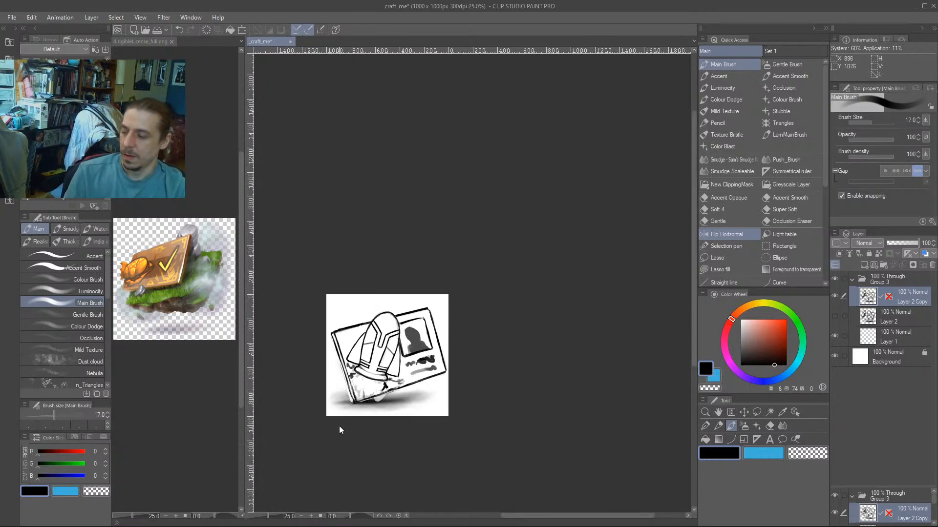
{"action": "scroll", "coordinate": [339, 427], "scroll_direction": "up", "scroll_amount": 3}
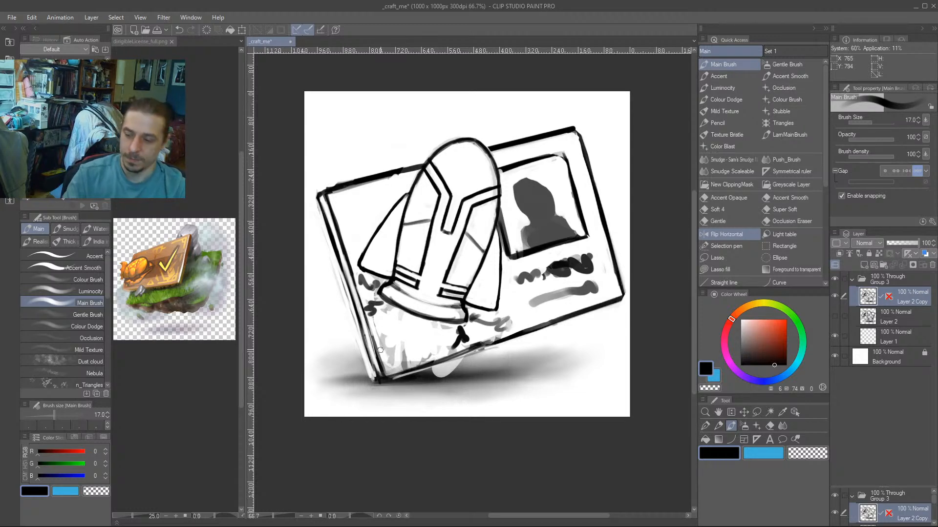
{"action": "left_click", "coordinate": [835, 296]}
{"action": "left_click", "coordinate": [835, 316]}
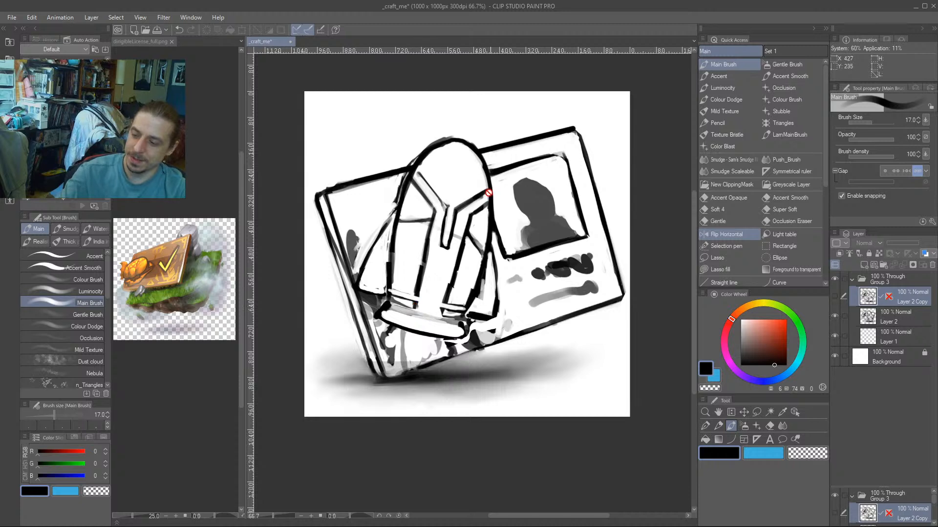
{"action": "left_click", "coordinate": [857, 315]}
{"action": "left_click_drag", "start_coordinate": [310, 269], "coordinate": [339, 301]}
{"action": "key", "text": "h"}
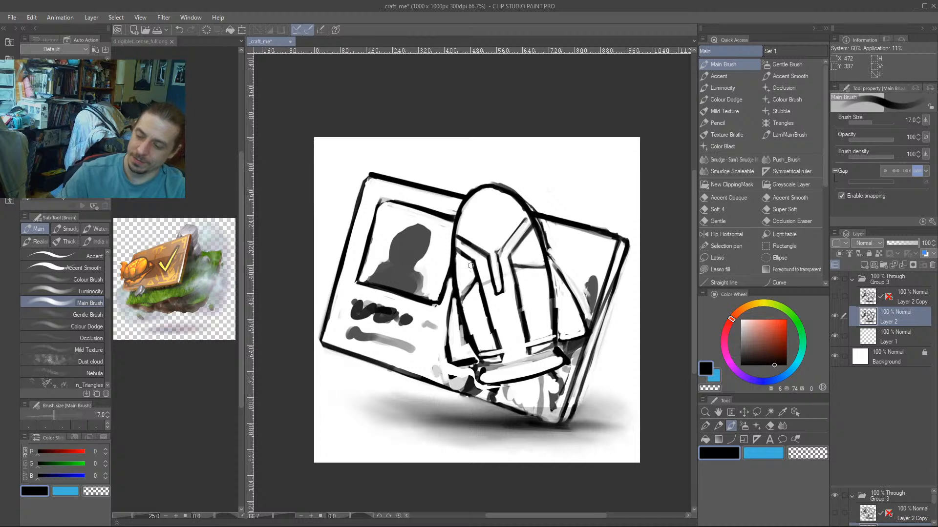
Trim the helmet's outline and side flap edges on Layer 2 using transparent colour at brush size 17.
{"action": "key", "text": "c"}
{"action": "left_click_drag", "start_coordinate": [546, 230], "coordinate": [549, 247]}
{"action": "left_click_drag", "start_coordinate": [465, 127], "coordinate": [465, 149]}
{"action": "left_click_drag", "start_coordinate": [456, 338], "coordinate": [469, 365]}
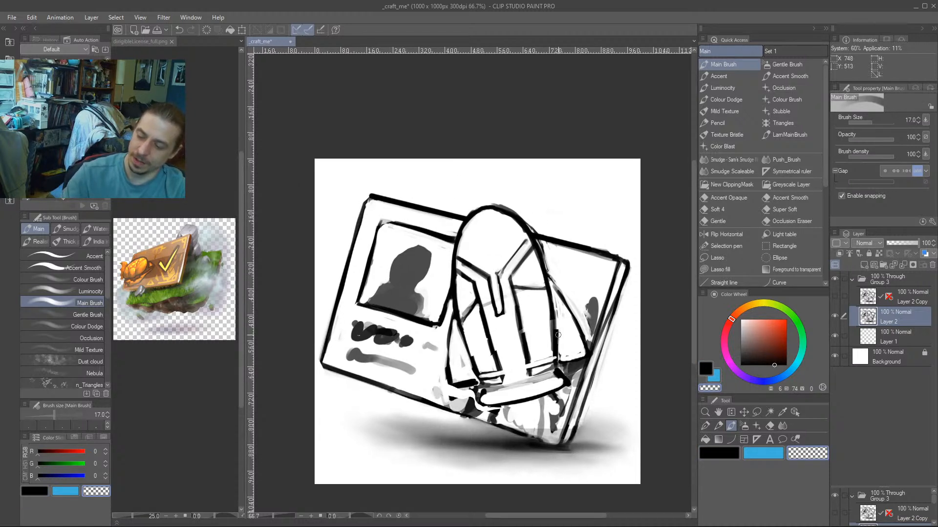
{"action": "left_click_drag", "start_coordinate": [558, 342], "coordinate": [554, 302]}
{"action": "left_click_drag", "start_coordinate": [417, 181], "coordinate": [408, 173]}
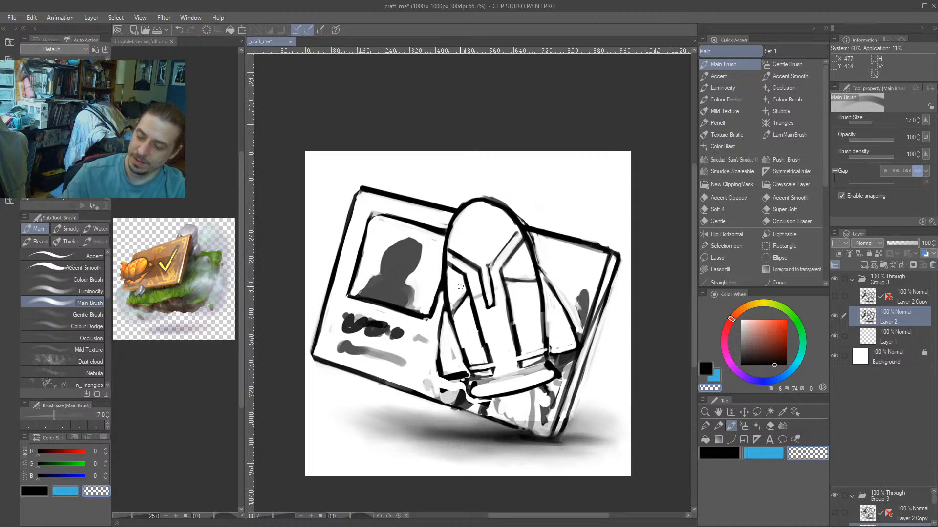
Refine the helmet's inner stripe and curved side lines at brush size 15, undoing unwanted strokes and trimming with transparent colour.
{"action": "key", "text": "bracketleft"}
{"action": "mouse_move", "coordinate": [469, 306]}
{"action": "left_mouse_down"}
{"action": "mouse_move", "coordinate": [512, 337]}
{"action": "mouse_move", "coordinate": [508, 306]}
{"action": "mouse_move", "coordinate": [510, 345]}
{"action": "left_mouse_up"}
{"action": "key", "text": "c"}
{"action": "key", "text": "ctrl+z"}
{"action": "key", "text": "ctrl+z"}
{"action": "key", "text": "ctrl+z"}
{"action": "key", "text": "ctrl+z"}
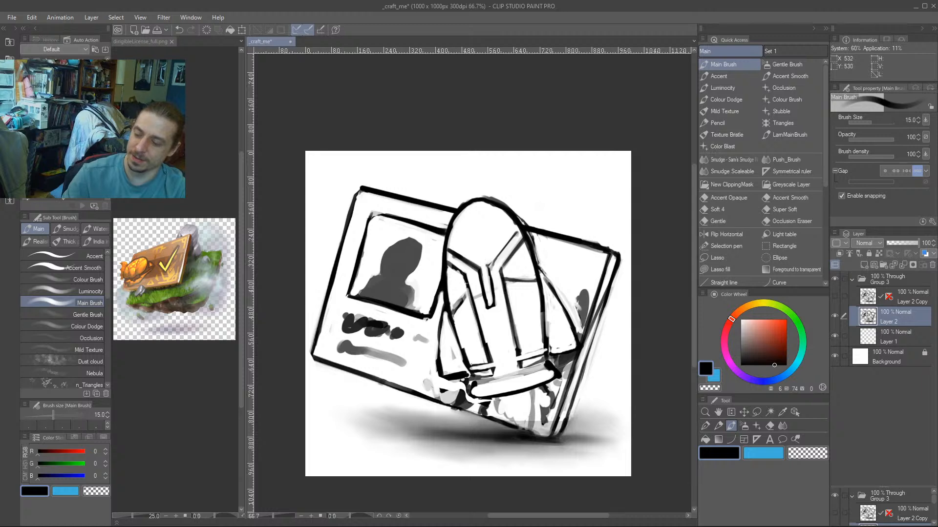
{"action": "left_click_drag", "start_coordinate": [477, 250], "coordinate": [454, 268]}
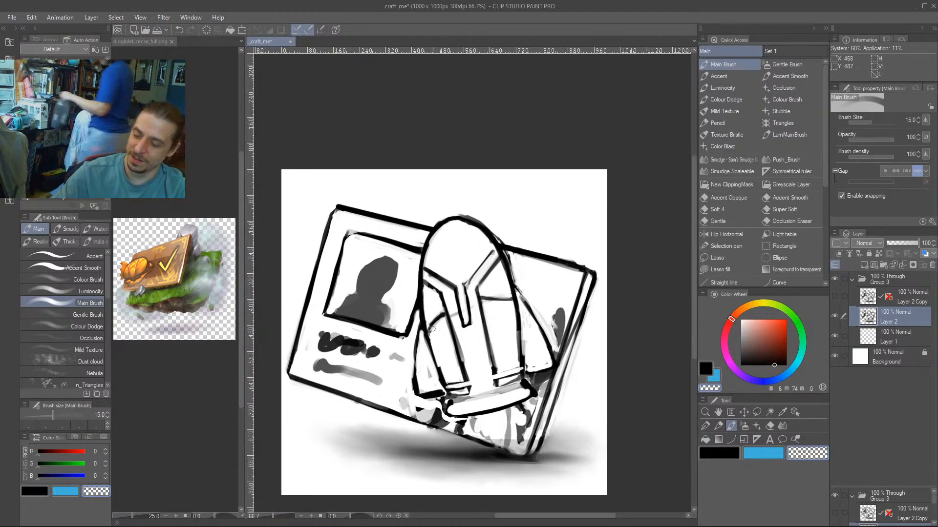
{"action": "mouse_move", "coordinate": [432, 329]}
{"action": "left_mouse_down"}
{"action": "mouse_move", "coordinate": [424, 312]}
{"action": "mouse_move", "coordinate": [444, 311]}
{"action": "left_mouse_up"}
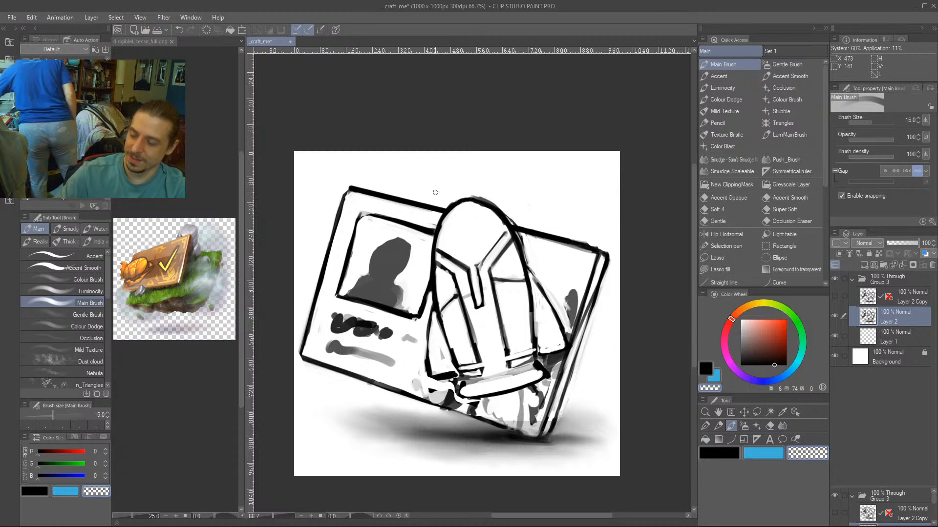
{"action": "left_click_drag", "start_coordinate": [435, 192], "coordinate": [452, 181]}
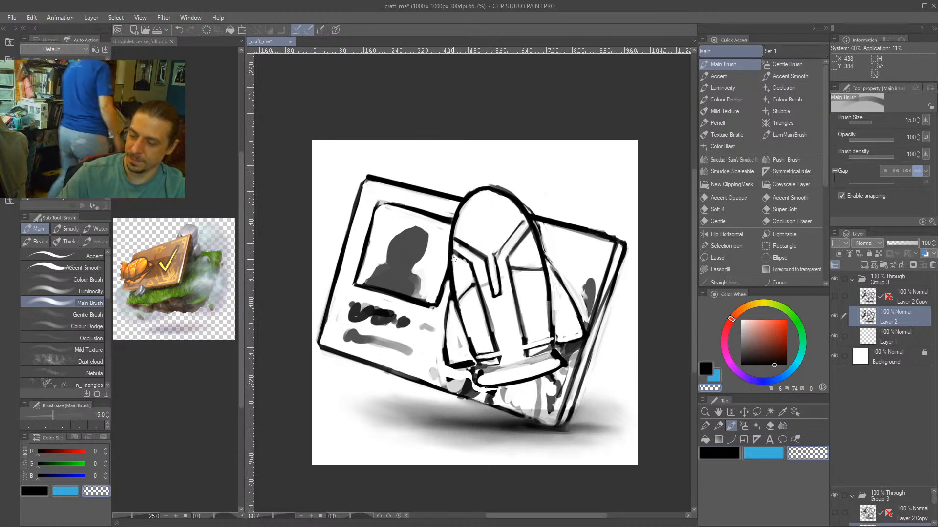
Refine the helmet's outline beside the card's photo frame with black and transparent strokes at brush size 15.
{"action": "left_click_drag", "start_coordinate": [454, 260], "coordinate": [454, 273]}
{"action": "left_click_drag", "start_coordinate": [435, 216], "coordinate": [430, 222]}
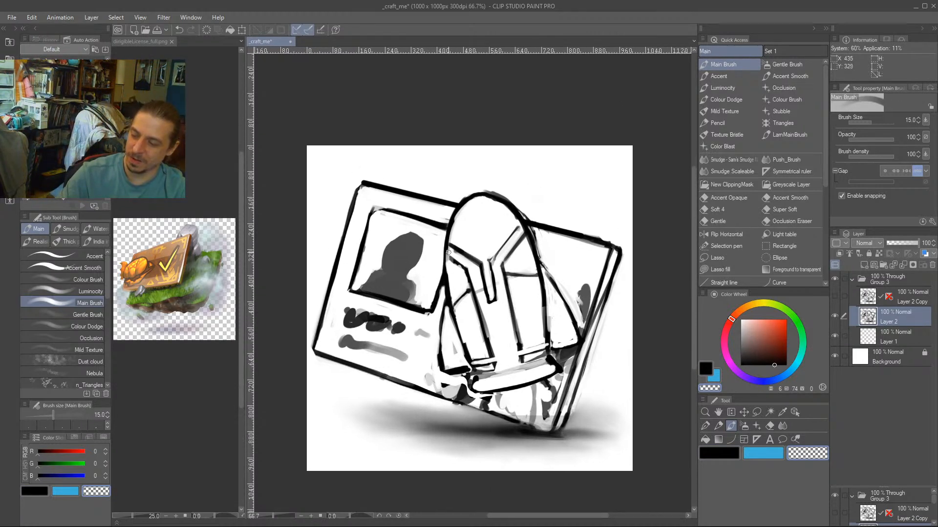
{"action": "mouse_move", "coordinate": [448, 252]}
{"action": "left_mouse_down"}
{"action": "mouse_move", "coordinate": [455, 216]}
{"action": "mouse_move", "coordinate": [450, 254]}
{"action": "left_mouse_up"}
{"action": "key", "text": "c"}
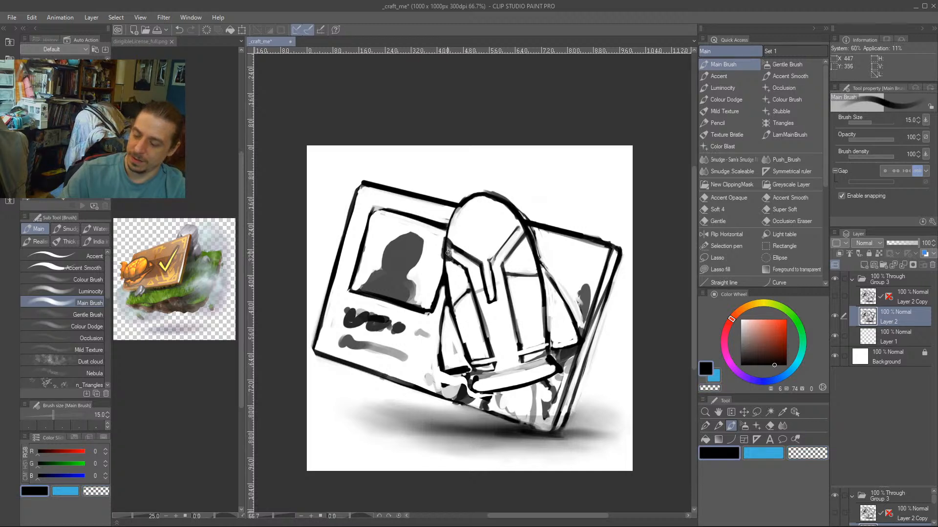
{"action": "key", "text": "c"}
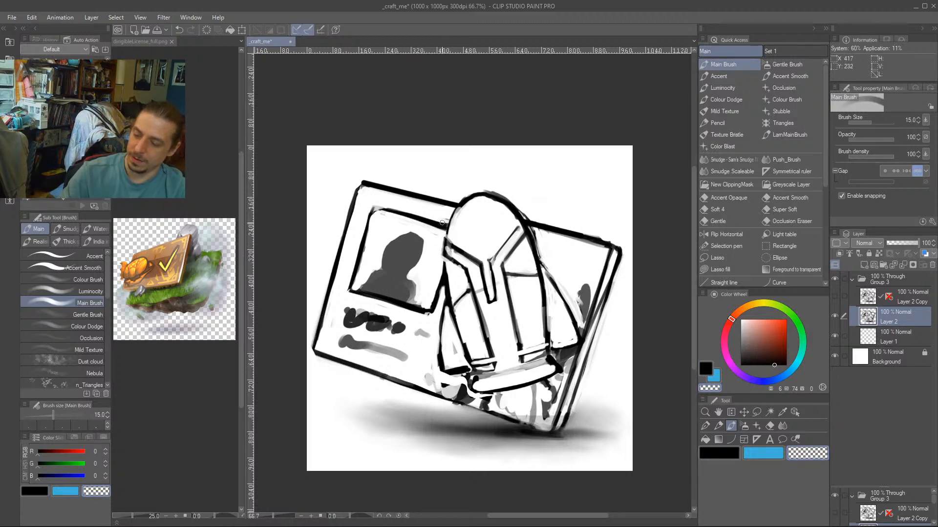
{"action": "key", "text": "c"}
{"action": "mouse_move", "coordinate": [439, 188]}
{"action": "left_mouse_down"}
{"action": "mouse_move", "coordinate": [444, 128]}
{"action": "mouse_move", "coordinate": [431, 155]}
{"action": "left_mouse_up"}
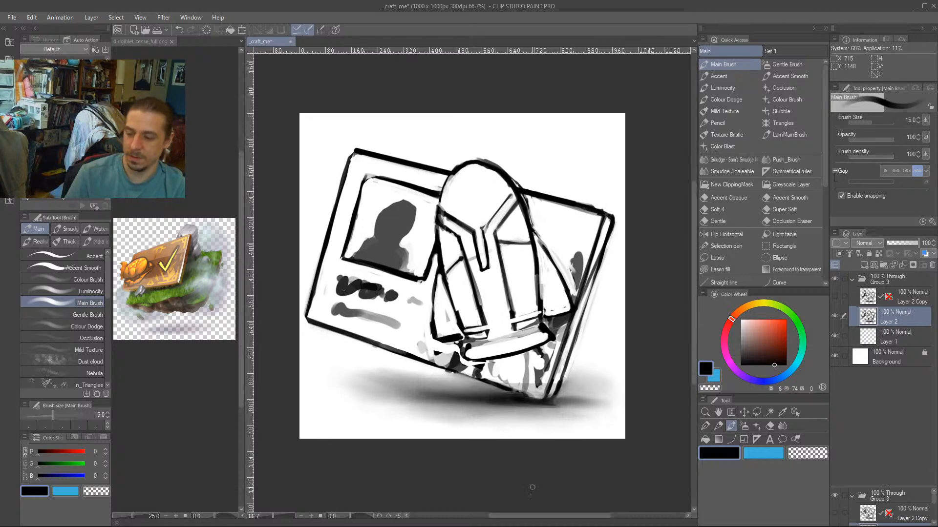
Show Layer 2 Copy in place of Layer 2, select it, and thicken the lower line of the helmet's base band.
{"action": "left_click", "coordinate": [835, 316]}
{"action": "left_click", "coordinate": [835, 296]}
{"action": "key", "text": "c"}
{"action": "key", "text": "c"}
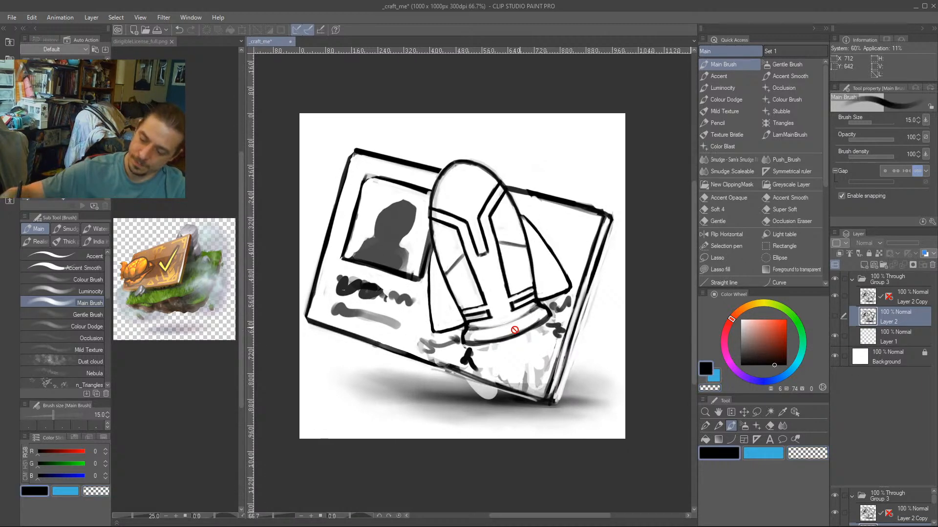
{"action": "left_click", "coordinate": [904, 298]}
{"action": "left_click_drag", "start_coordinate": [544, 320], "coordinate": [468, 343]}
{"action": "left_click_drag", "start_coordinate": [532, 313], "coordinate": [477, 329]}
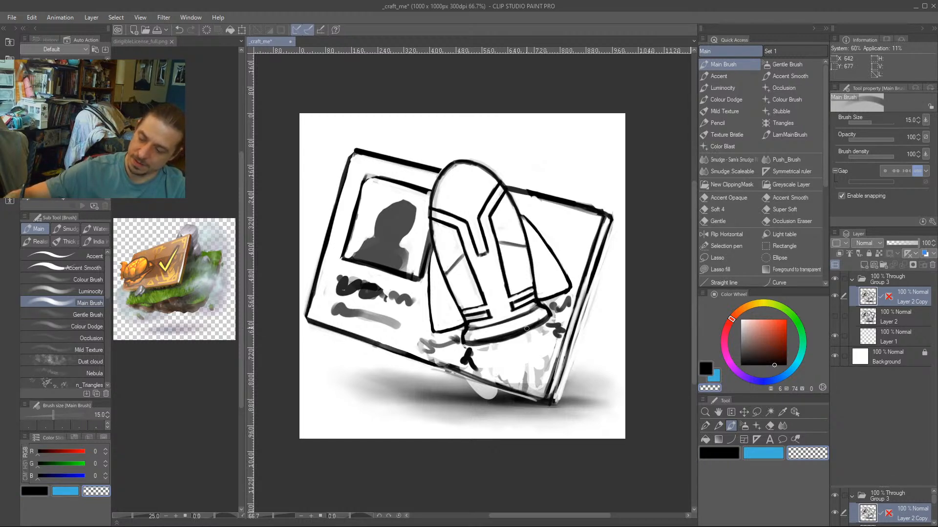
{"action": "left_click_drag", "start_coordinate": [545, 323], "coordinate": [469, 345]}
{"action": "mouse_move", "coordinate": [538, 328]}
{"action": "left_mouse_down"}
{"action": "mouse_move", "coordinate": [461, 347]}
{"action": "mouse_move", "coordinate": [502, 338]}
{"action": "left_mouse_up"}
Hide Layer 2 Copy, then show and select Layer 2 again.
{"action": "key", "text": "c"}
{"action": "left_click", "coordinate": [836, 298]}
{"action": "left_click", "coordinate": [835, 316]}
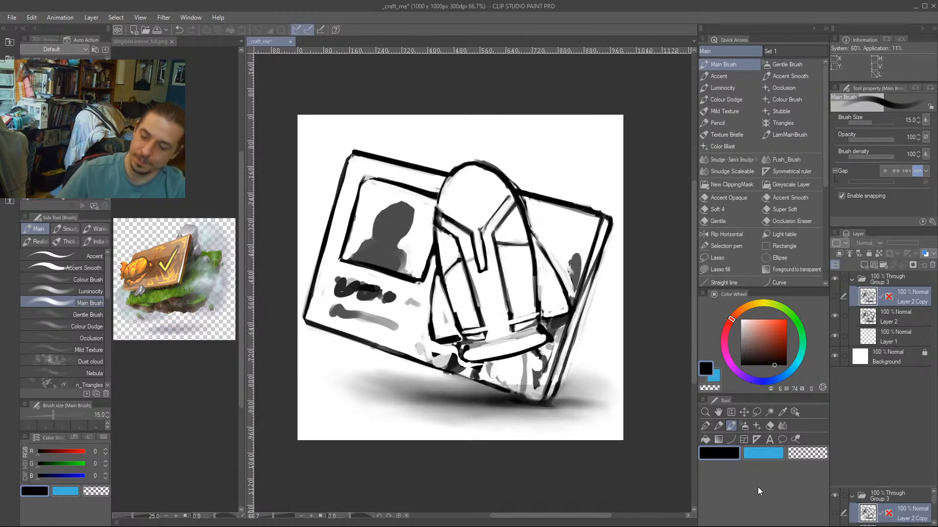
{"action": "left_click", "coordinate": [877, 315]}
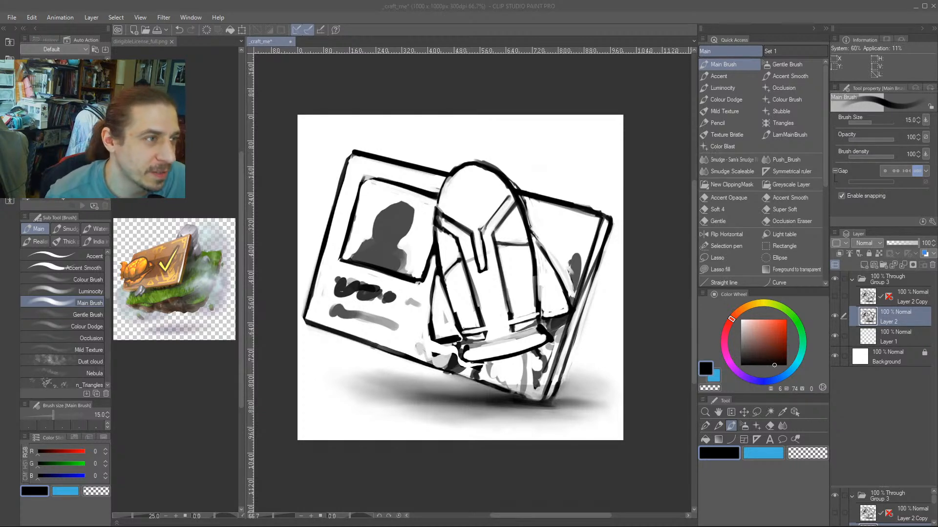
{"action": "left_click", "coordinate": [386, 97]}
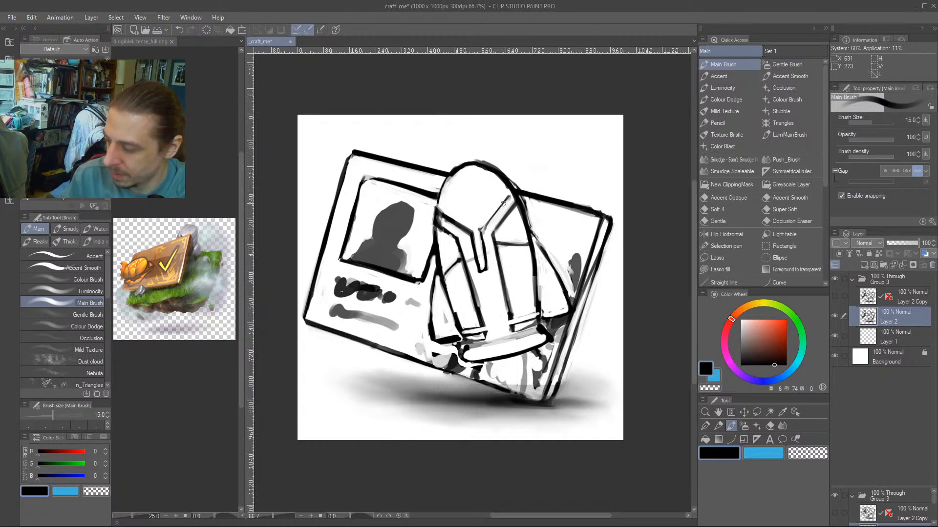
Redraw the helmet's dome outline in bold black at brush size 20 and thin it with transparent colour.
{"action": "key", "text": "bracketright"}
{"action": "key", "text": "bracketright"}
{"action": "left_click_drag", "start_coordinate": [502, 180], "coordinate": [485, 168]}
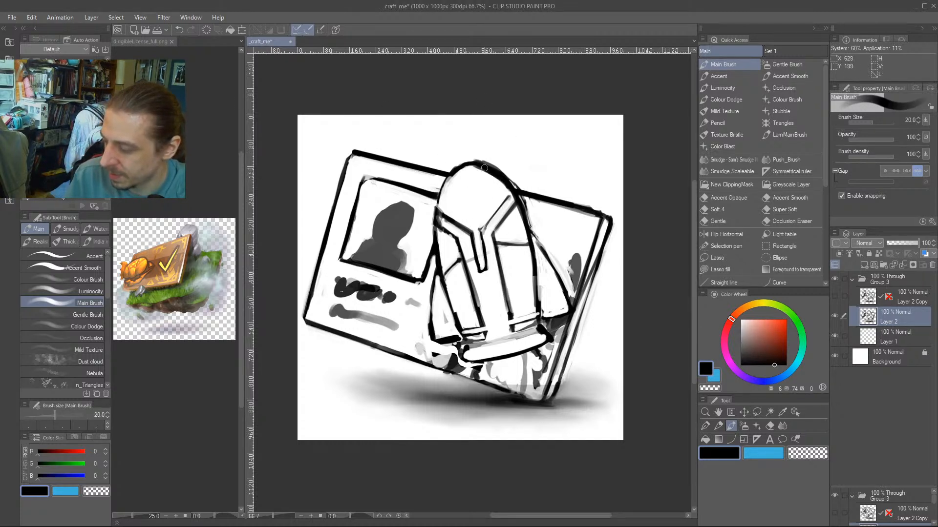
{"action": "mouse_move", "coordinate": [437, 200]}
{"action": "left_mouse_down"}
{"action": "mouse_move", "coordinate": [460, 161]}
{"action": "mouse_move", "coordinate": [476, 158]}
{"action": "mouse_move", "coordinate": [494, 170]}
{"action": "left_mouse_up"}
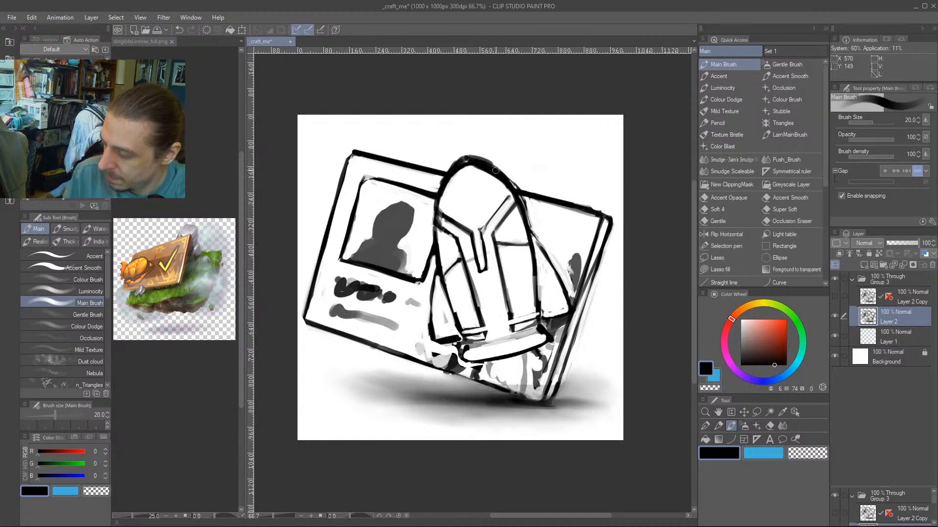
{"action": "key", "text": "bracketright"}
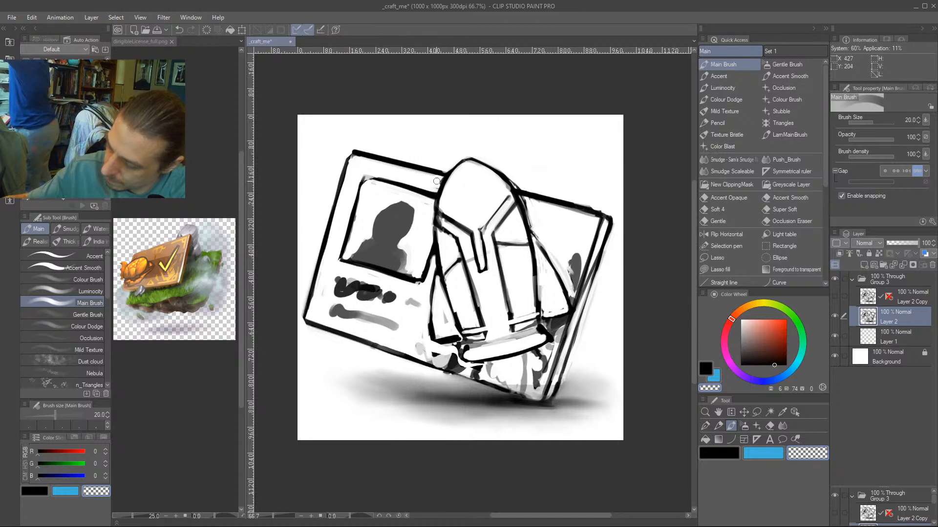
{"action": "key", "text": "bracketleft"}
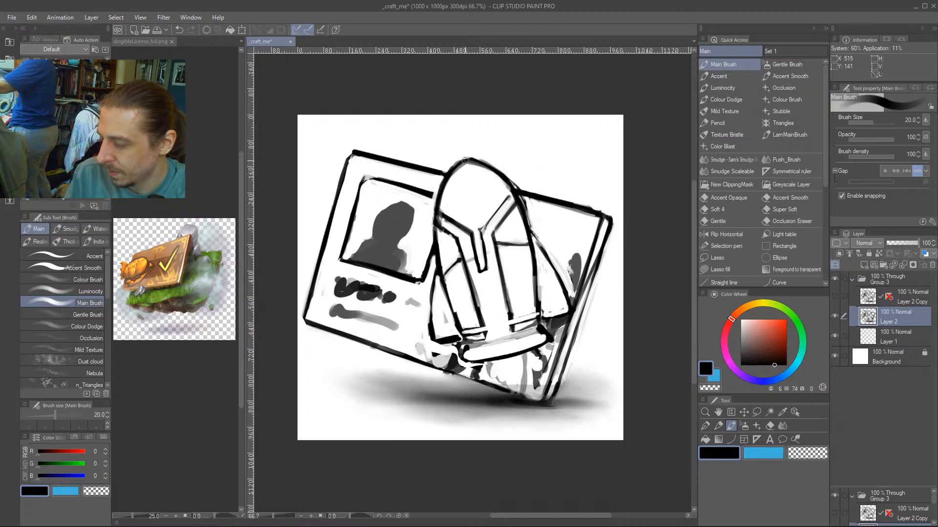
Smooth the top and side curves of the helmet's dome by alternating black and transparent strokes at brush size 20.
{"action": "left_click_drag", "start_coordinate": [469, 159], "coordinate": [512, 189]}
{"action": "left_click_drag", "start_coordinate": [507, 123], "coordinate": [506, 130]}
{"action": "key", "text": "c"}
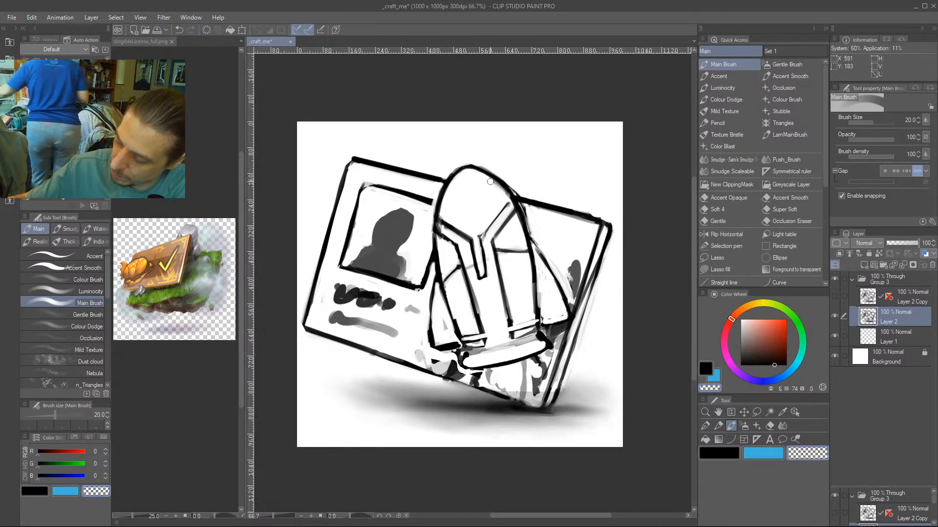
{"action": "mouse_move", "coordinate": [448, 174]}
{"action": "left_mouse_down"}
{"action": "mouse_move", "coordinate": [475, 162]}
{"action": "mouse_move", "coordinate": [515, 188]}
{"action": "left_mouse_up"}
{"action": "left_click_drag", "start_coordinate": [442, 198], "coordinate": [442, 190]}
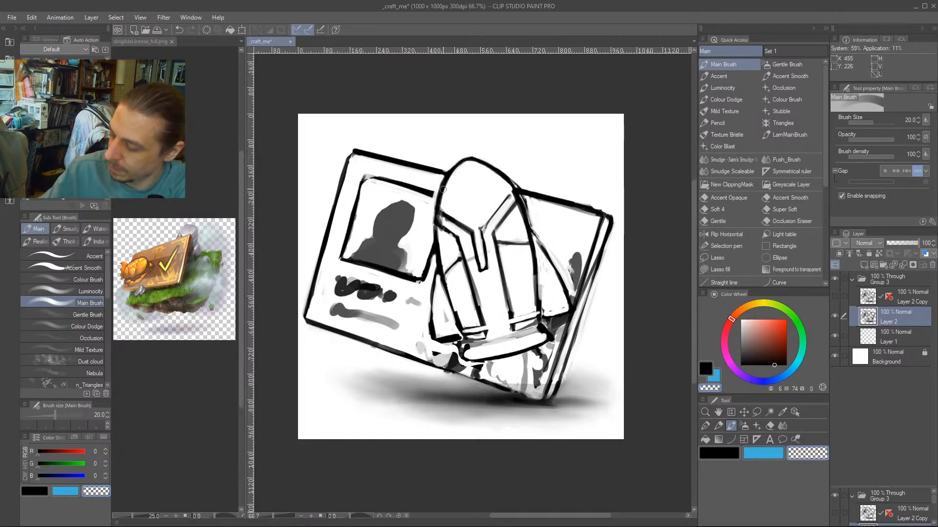
{"action": "key", "text": "c"}
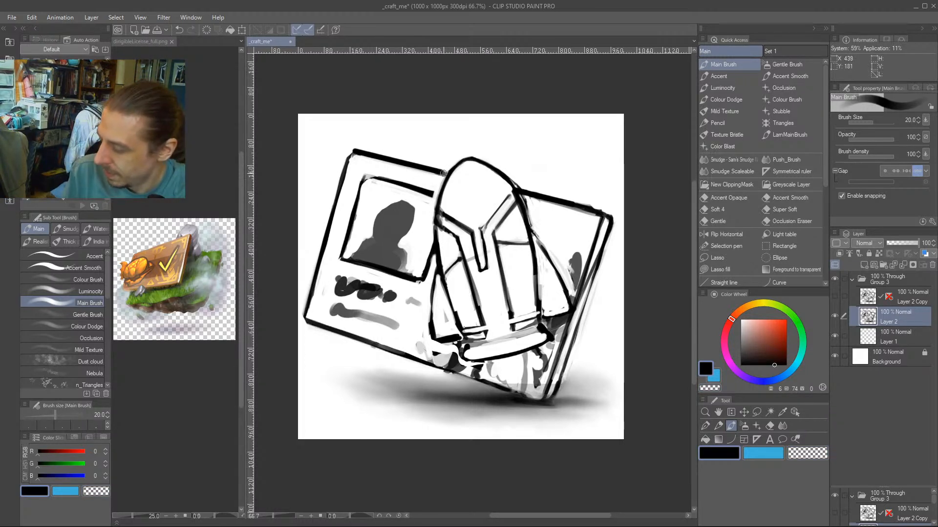
{"action": "left_click_drag", "start_coordinate": [513, 186], "coordinate": [478, 163]}
{"action": "left_click_drag", "start_coordinate": [377, 149], "coordinate": [379, 134]}
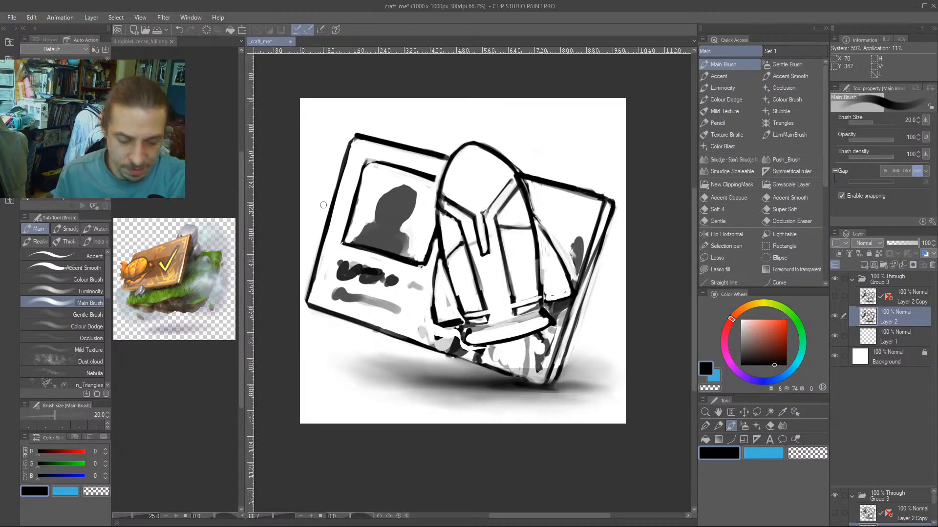
Refine the tip of the helmet's V-shaped inner stripe in black, trimming it with transparent colour at brush sizes 20 and 17.
{"action": "mouse_move", "coordinate": [470, 245]}
{"action": "left_mouse_down"}
{"action": "mouse_move", "coordinate": [489, 198]}
{"action": "mouse_move", "coordinate": [497, 218]}
{"action": "left_mouse_up"}
{"action": "key", "text": "c"}
{"action": "key", "text": "c"}
{"action": "mouse_move", "coordinate": [484, 184]}
{"action": "left_mouse_down"}
{"action": "mouse_move", "coordinate": [490, 215]}
{"action": "mouse_move", "coordinate": [499, 215]}
{"action": "left_mouse_up"}
{"action": "key", "text": "c"}
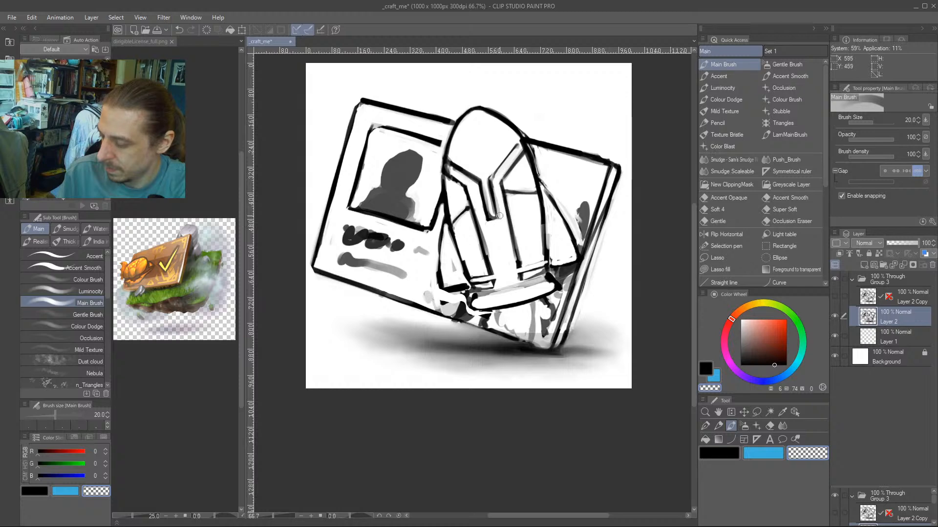
{"action": "key", "text": "["}
{"action": "left_click_drag", "start_coordinate": [488, 183], "coordinate": [492, 210]}
{"action": "left_click_drag", "start_coordinate": [455, 72], "coordinate": [449, 59]}
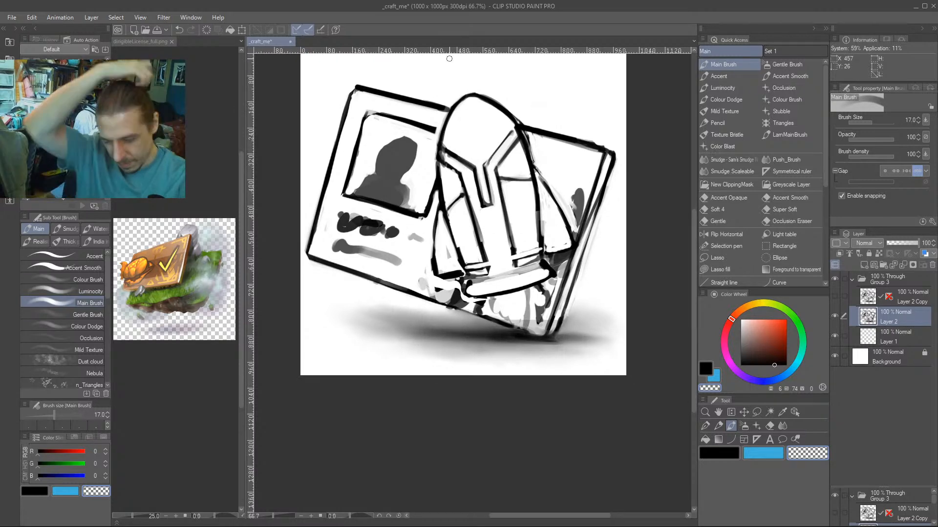
Examine the whole composition's readability at thumbnail size.
{"action": "scroll", "coordinate": [449, 59], "scroll_direction": "down", "scroll_amount": 3}
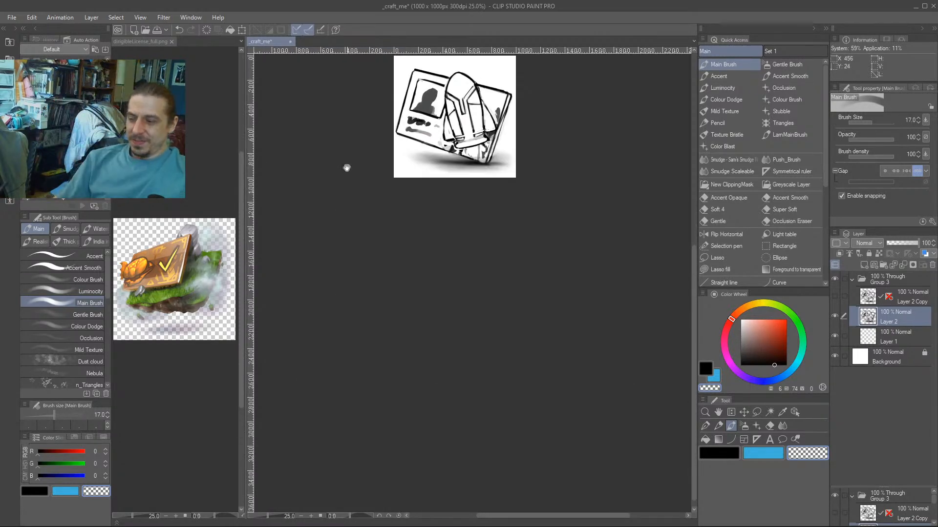
{"action": "left_click_drag", "start_coordinate": [345, 168], "coordinate": [331, 417]}
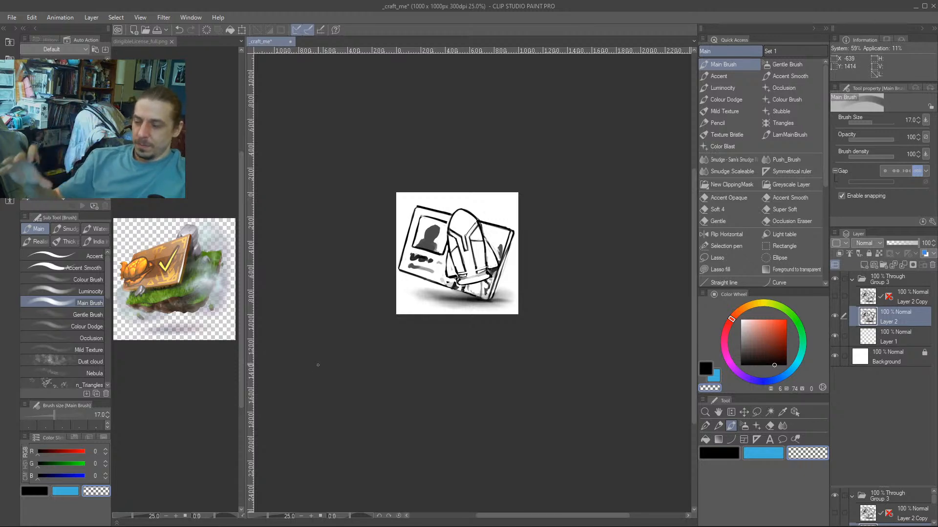
{"action": "scroll", "coordinate": [318, 365], "scroll_direction": "down", "scroll_amount": 1}
{"action": "scroll", "coordinate": [318, 365], "scroll_direction": "down", "scroll_amount": 1}
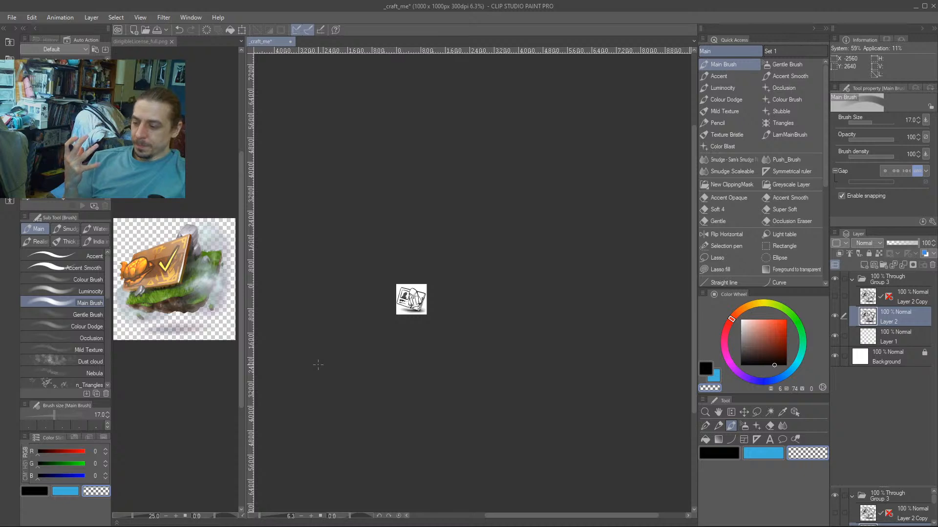
{"action": "scroll", "coordinate": [318, 365], "scroll_direction": "up", "scroll_amount": 3}
{"action": "left_click_drag", "start_coordinate": [367, 248], "coordinate": [338, 306]}
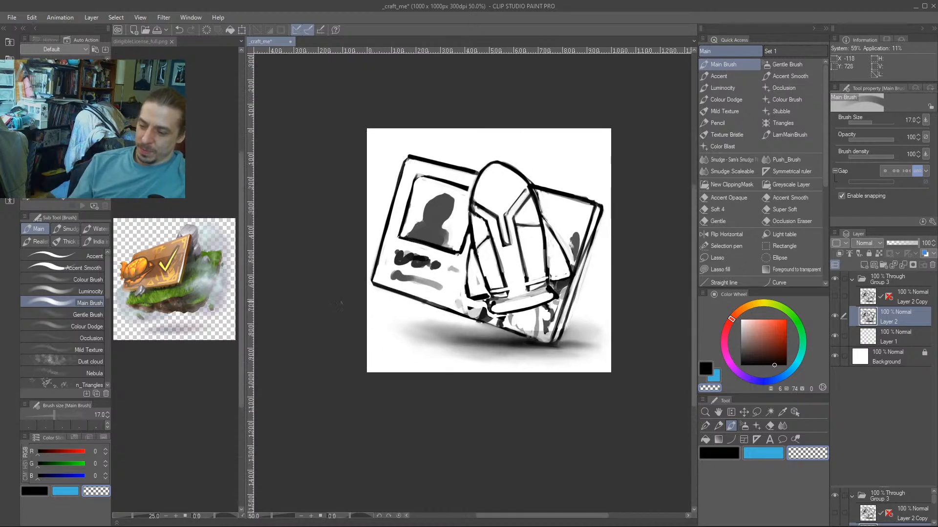
Lasso the helmet together with the card's photo and text on Layer 2, move them slightly right, and deselect.
{"action": "key", "text": "m"}
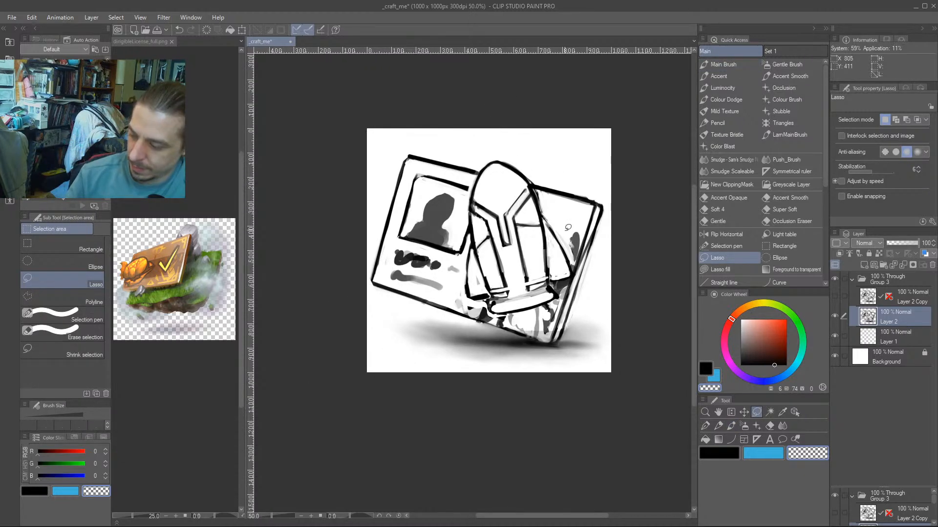
{"action": "mouse_move", "coordinate": [568, 228]}
{"action": "left_mouse_down"}
{"action": "mouse_move", "coordinate": [533, 153]}
{"action": "mouse_move", "coordinate": [485, 137]}
{"action": "mouse_move", "coordinate": [463, 220]}
{"action": "mouse_move", "coordinate": [458, 288]}
{"action": "mouse_move", "coordinate": [480, 313]}
{"action": "left_mouse_up"}
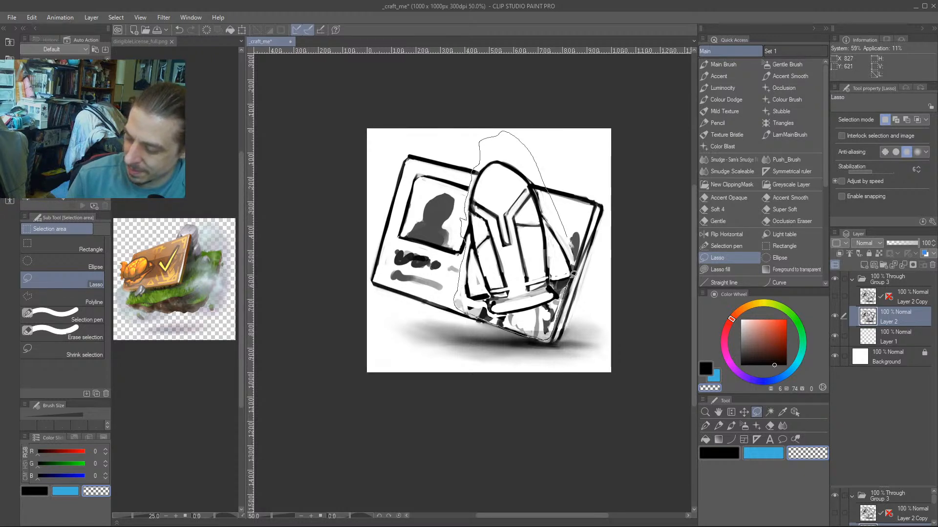
{"action": "mouse_move", "coordinate": [573, 274]}
{"action": "left_mouse_down"}
{"action": "mouse_move", "coordinate": [584, 228]}
{"action": "mouse_move", "coordinate": [563, 228]}
{"action": "left_mouse_up"}
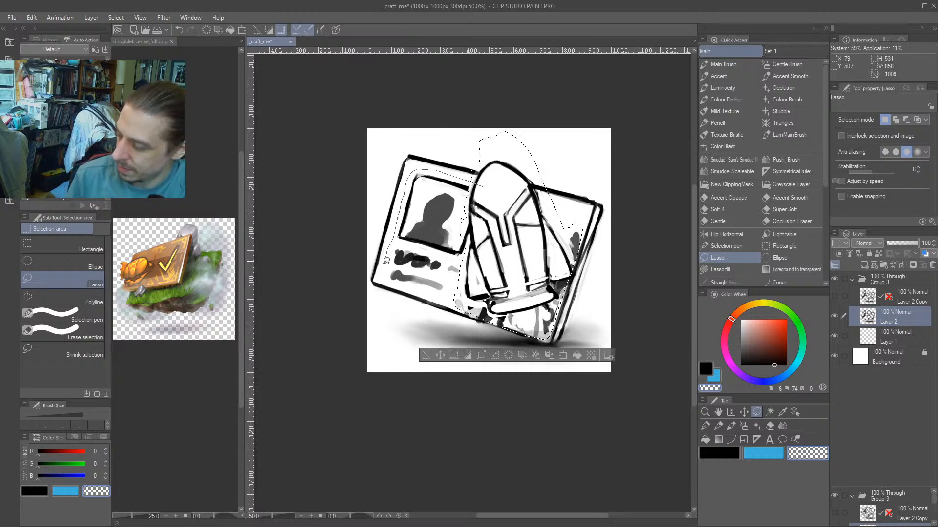
{"action": "left_click_drag", "start_coordinate": [447, 296], "coordinate": [457, 299]}
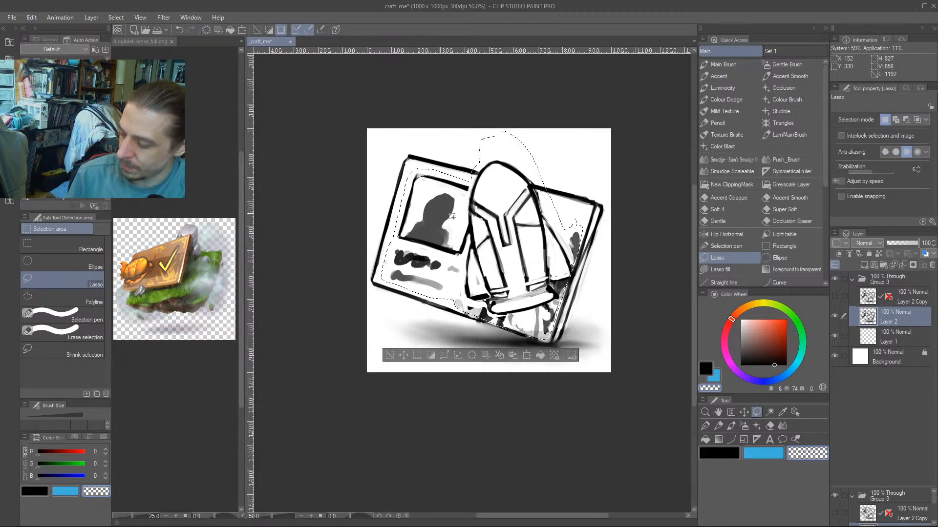
{"action": "key", "text": "k"}
{"action": "mouse_move", "coordinate": [459, 253]}
{"action": "left_mouse_down"}
{"action": "mouse_move", "coordinate": [472, 258]}
{"action": "mouse_move", "coordinate": [466, 252]}
{"action": "left_mouse_up"}
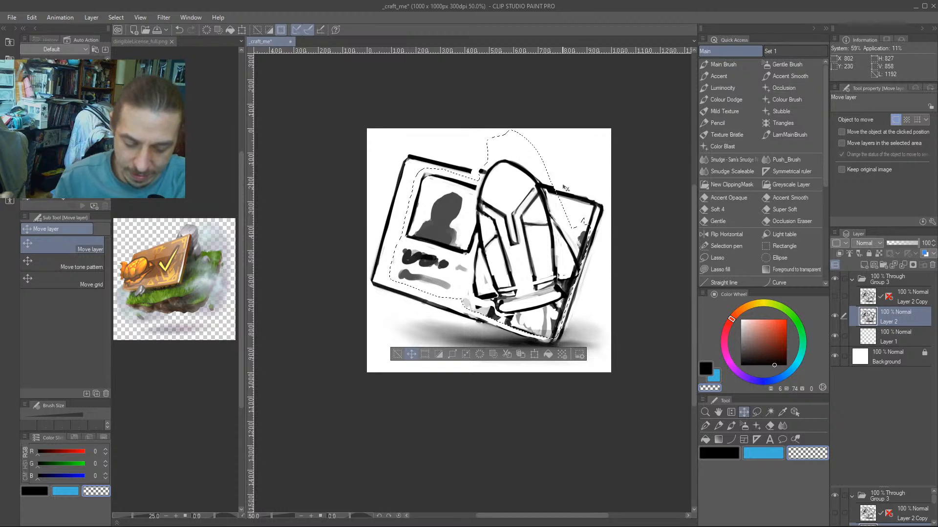
{"action": "key", "text": "ctrl+d"}
Trim the card's right edge lines from the upper corner to the lower corner with transparent colour at brush size 12.
{"action": "key", "text": "b"}
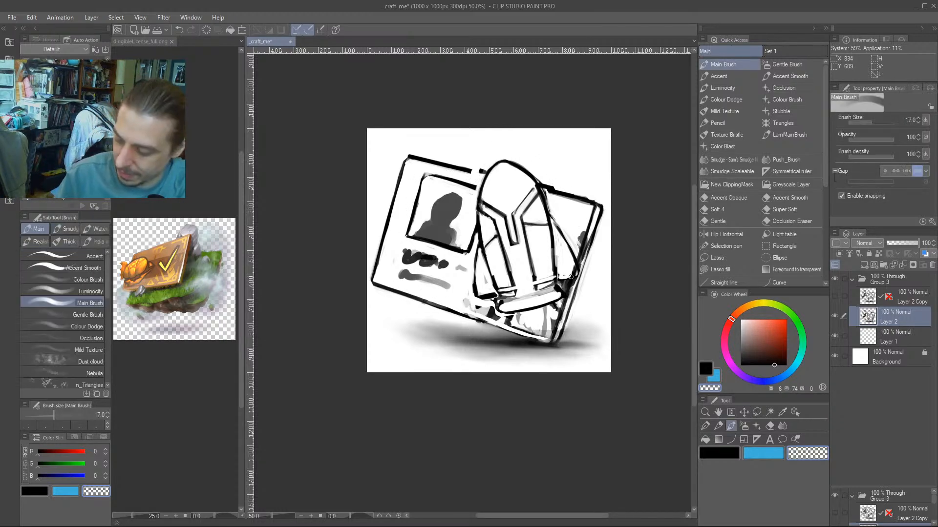
{"action": "left_click_drag", "start_coordinate": [583, 257], "coordinate": [575, 281]}
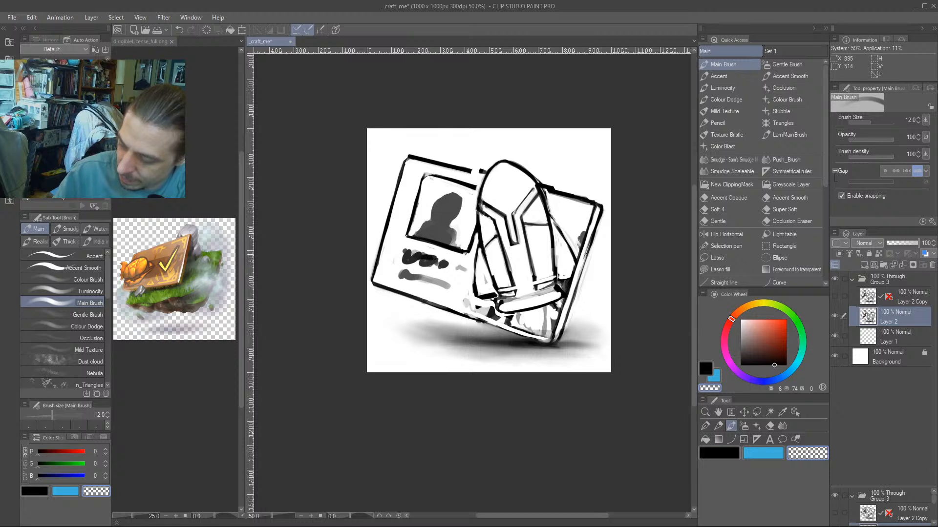
{"action": "left_click_drag", "start_coordinate": [601, 211], "coordinate": [563, 333]}
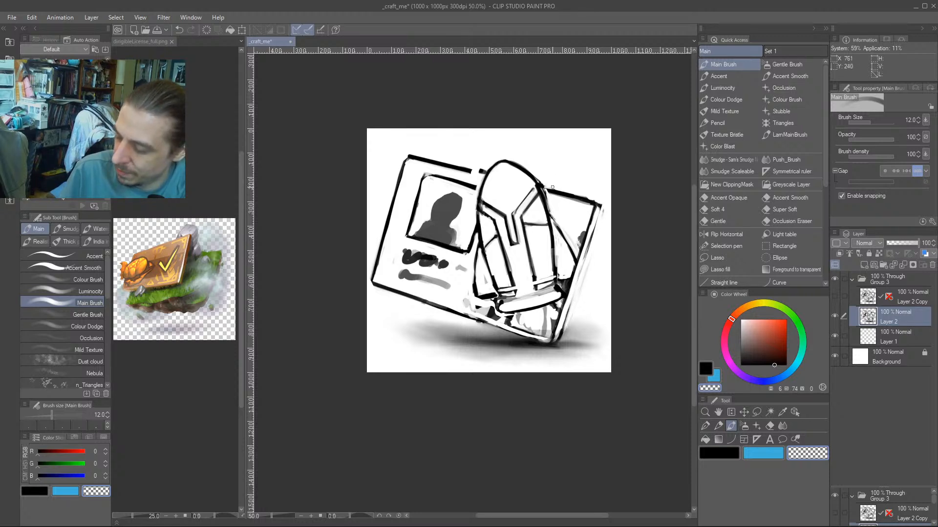
Close the gap in the card's upper edge in black, trim it at brush size 12, and thicken it at size 17.
{"action": "key", "text": "c"}
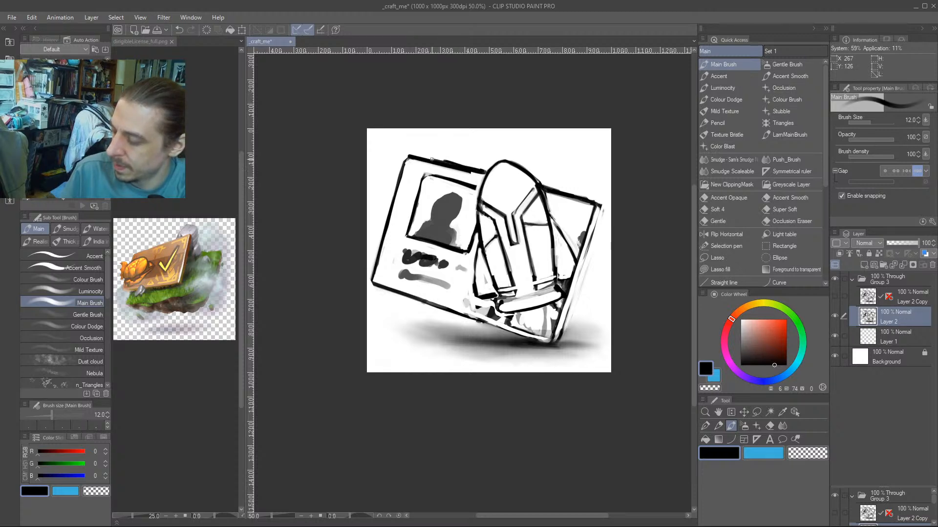
{"action": "key", "text": "c"}
{"action": "left_click_drag", "start_coordinate": [416, 158], "coordinate": [419, 159]}
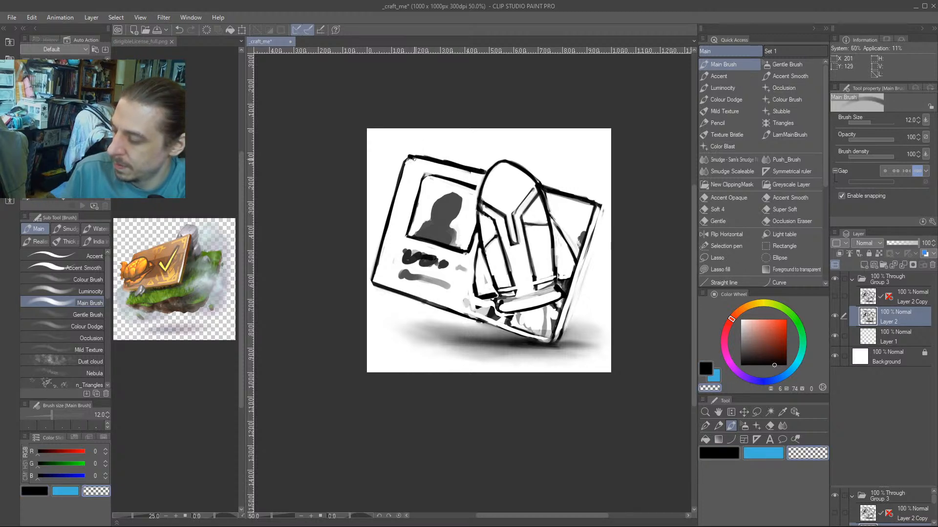
{"action": "left_click_drag", "start_coordinate": [382, 113], "coordinate": [407, 97]}
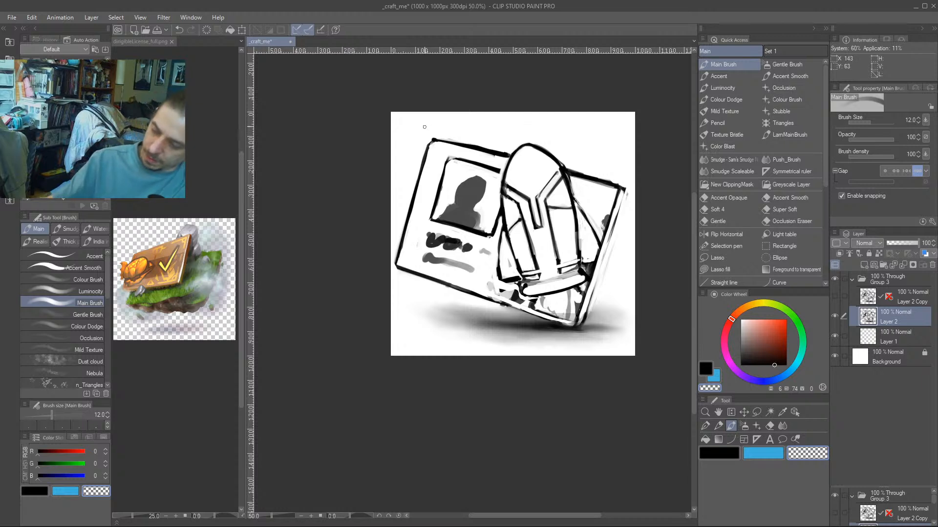
{"action": "key", "text": "bracketright"}
{"action": "key", "text": "bracketright"}
{"action": "key", "text": "c"}
{"action": "mouse_move", "coordinate": [512, 155]}
{"action": "left_mouse_down"}
{"action": "mouse_move", "coordinate": [439, 136]}
{"action": "mouse_move", "coordinate": [516, 154]}
{"action": "left_mouse_up"}
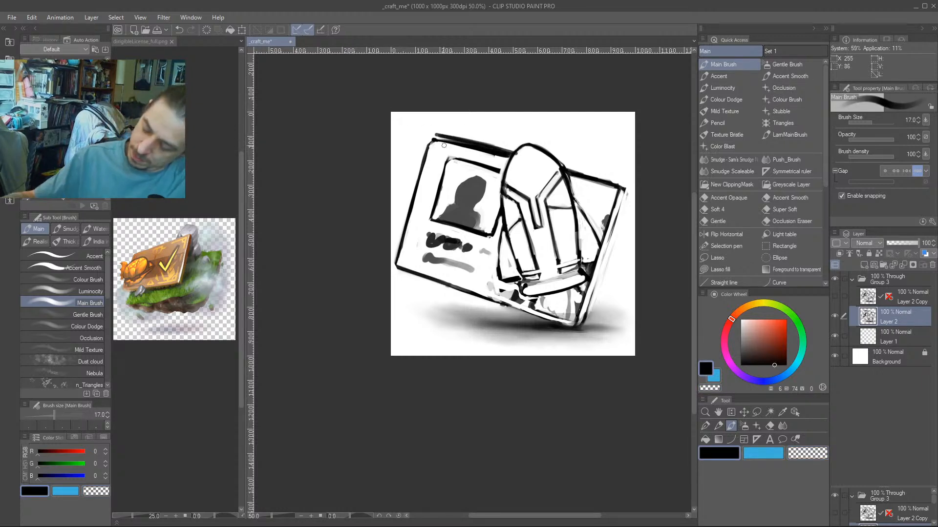
Redraw the card's left edge and upper corner in black at brush size 20, trimming the lines with transparent colour.
{"action": "left_click_drag", "start_coordinate": [435, 138], "coordinate": [423, 166]}
{"action": "key", "text": "bracketright"}
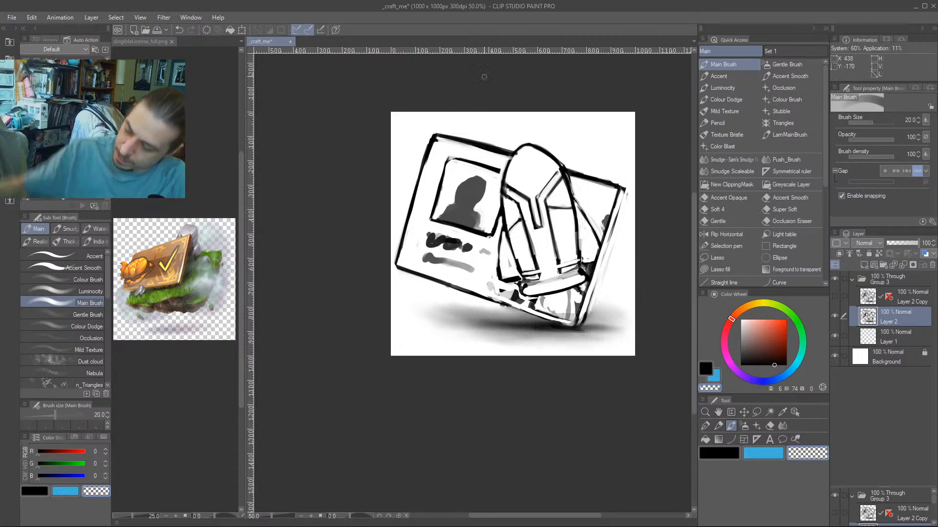
{"action": "left_click_drag", "start_coordinate": [431, 131], "coordinate": [401, 223]}
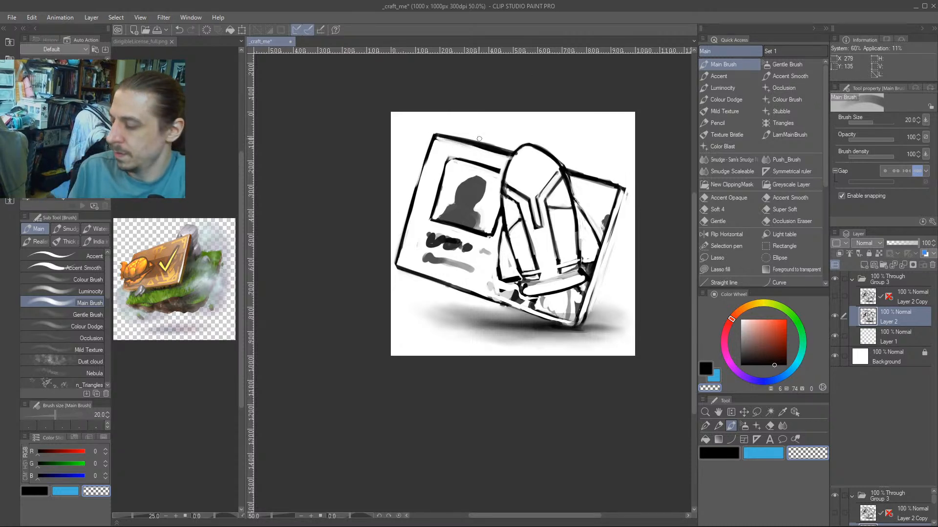
{"action": "left_click_drag", "start_coordinate": [493, 152], "coordinate": [439, 137]}
{"action": "key", "text": "c"}
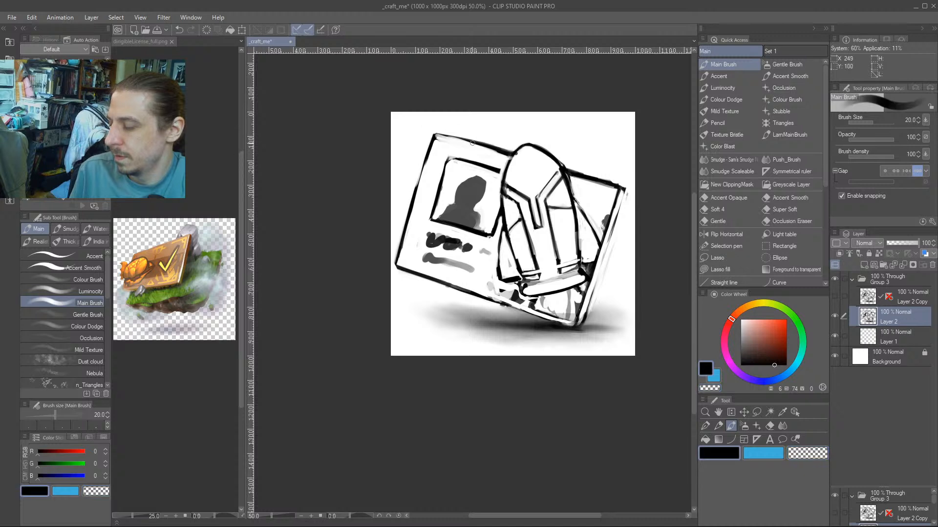
{"action": "mouse_move", "coordinate": [508, 149]}
{"action": "left_mouse_down"}
{"action": "mouse_move", "coordinate": [434, 131]}
{"action": "mouse_move", "coordinate": [418, 193]}
{"action": "left_mouse_up"}
{"action": "key", "text": "c"}
{"action": "key", "text": "c"}
{"action": "left_click_drag", "start_coordinate": [434, 146], "coordinate": [415, 201]}
{"action": "left_click_drag", "start_coordinate": [427, 167], "coordinate": [401, 244]}
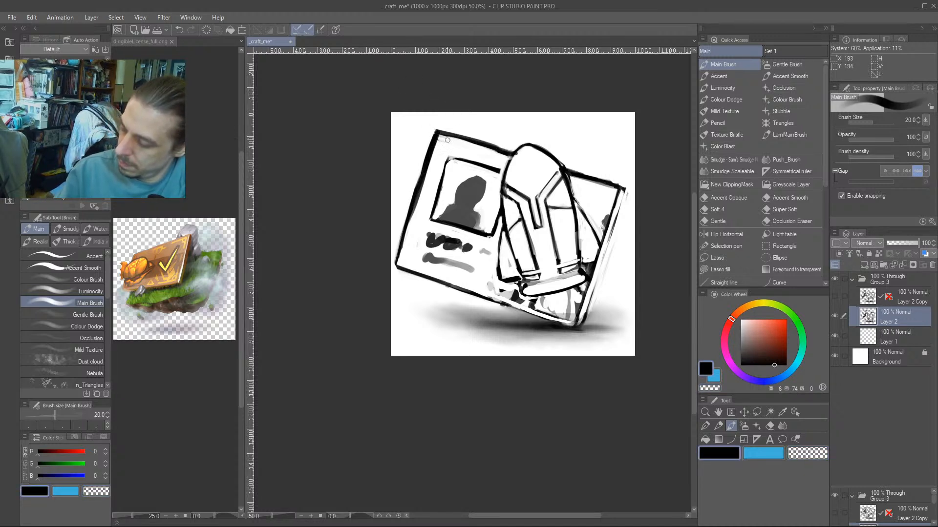
Thicken the frame of the card's photo in black at brush size 20 along its left, upper and lower sides.
{"action": "left_click_drag", "start_coordinate": [450, 150], "coordinate": [437, 190]}
{"action": "left_click_drag", "start_coordinate": [452, 152], "coordinate": [501, 169]}
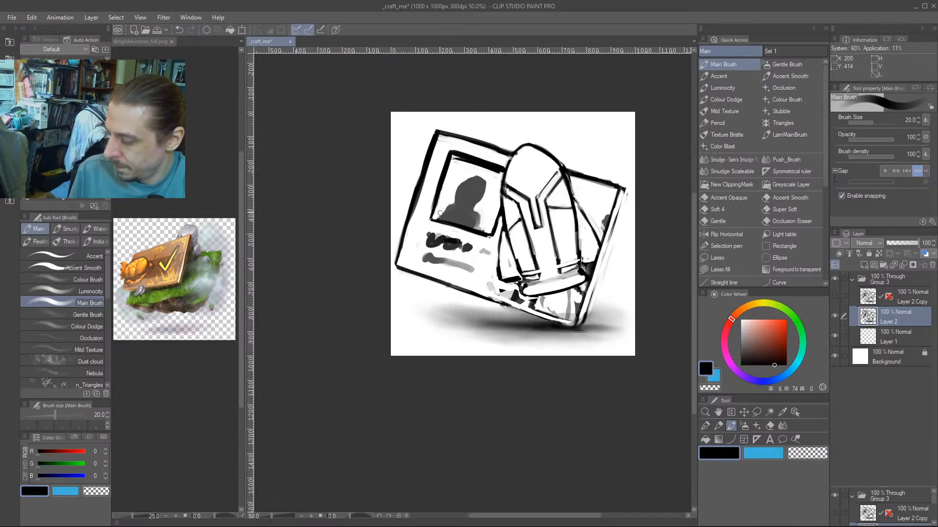
{"action": "mouse_move", "coordinate": [440, 214]}
{"action": "left_mouse_down"}
{"action": "mouse_move", "coordinate": [480, 218]}
{"action": "mouse_move", "coordinate": [473, 194]}
{"action": "mouse_move", "coordinate": [484, 180]}
{"action": "mouse_move", "coordinate": [465, 179]}
{"action": "mouse_move", "coordinate": [480, 192]}
{"action": "mouse_move", "coordinate": [468, 173]}
{"action": "mouse_move", "coordinate": [478, 194]}
{"action": "mouse_move", "coordinate": [448, 203]}
{"action": "mouse_move", "coordinate": [472, 211]}
{"action": "left_mouse_up"}
Lighten the dark silhouette inside the card's photo to grey with transparent colour and a larger brush.
{"action": "key", "text": "bracketright"}
{"action": "key", "text": "c"}
{"action": "key", "text": "bracketright"}
{"action": "key", "text": "bracketright"}
{"action": "mouse_move", "coordinate": [467, 167]}
{"action": "left_mouse_down"}
{"action": "mouse_move", "coordinate": [489, 182]}
{"action": "mouse_move", "coordinate": [459, 175]}
{"action": "mouse_move", "coordinate": [485, 203]}
{"action": "mouse_move", "coordinate": [453, 197]}
{"action": "mouse_move", "coordinate": [457, 209]}
{"action": "mouse_move", "coordinate": [442, 198]}
{"action": "left_mouse_up"}
{"action": "key", "text": "bracketleft"}
{"action": "key", "text": "bracketleft"}
{"action": "key", "text": "bracketleft"}
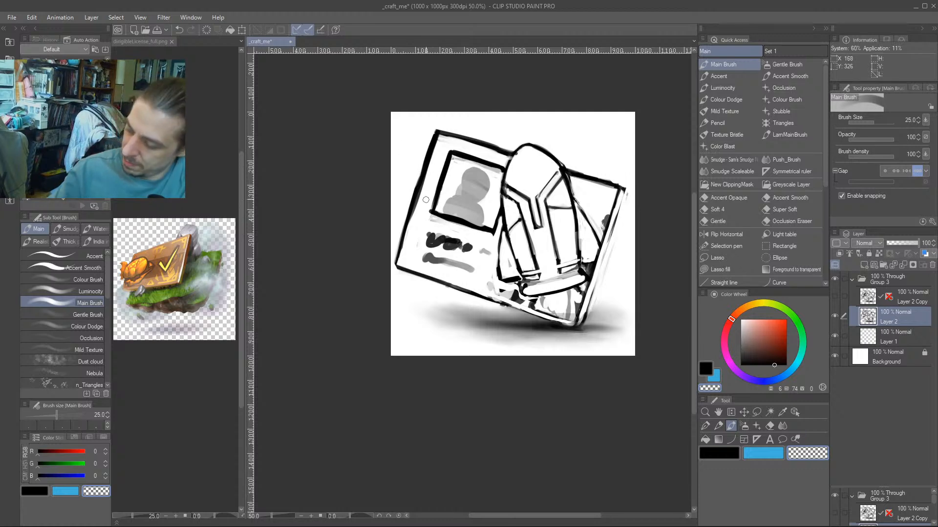
Lasso the text lines below the card's photo, move them slightly up, and deselect.
{"action": "key", "text": "c"}
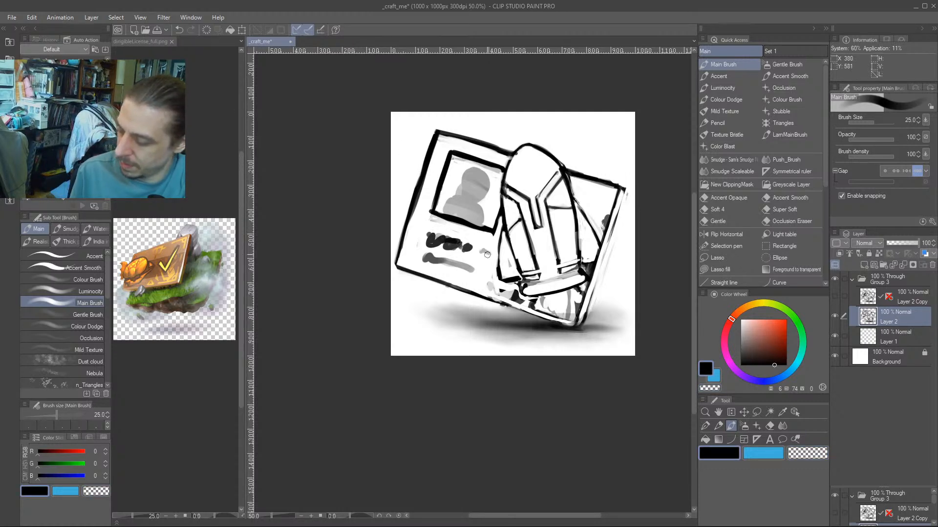
{"action": "key", "text": "m"}
{"action": "mouse_move", "coordinate": [480, 279]}
{"action": "left_mouse_down"}
{"action": "mouse_move", "coordinate": [495, 254]}
{"action": "mouse_move", "coordinate": [447, 229]}
{"action": "mouse_move", "coordinate": [414, 234]}
{"action": "mouse_move", "coordinate": [435, 266]}
{"action": "mouse_move", "coordinate": [430, 246]}
{"action": "left_mouse_up"}
{"action": "key", "text": "k"}
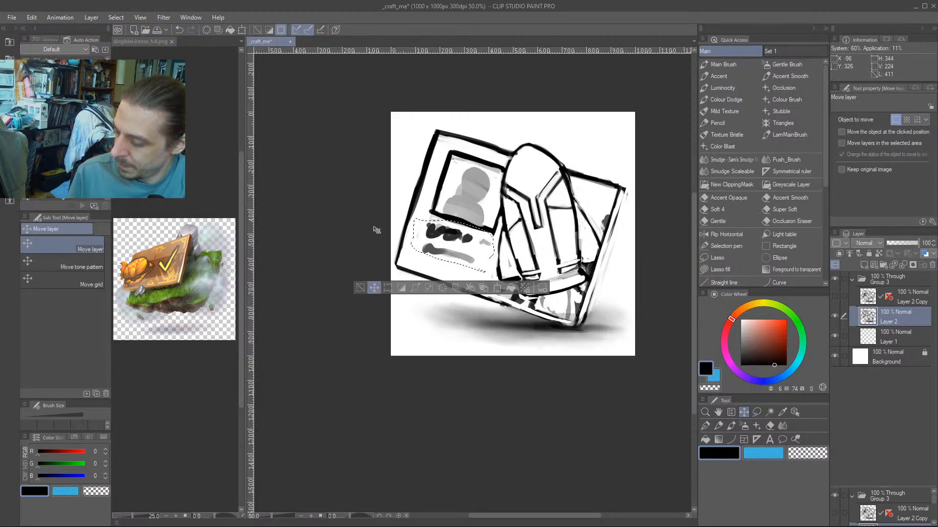
{"action": "left_click", "coordinate": [360, 288]}
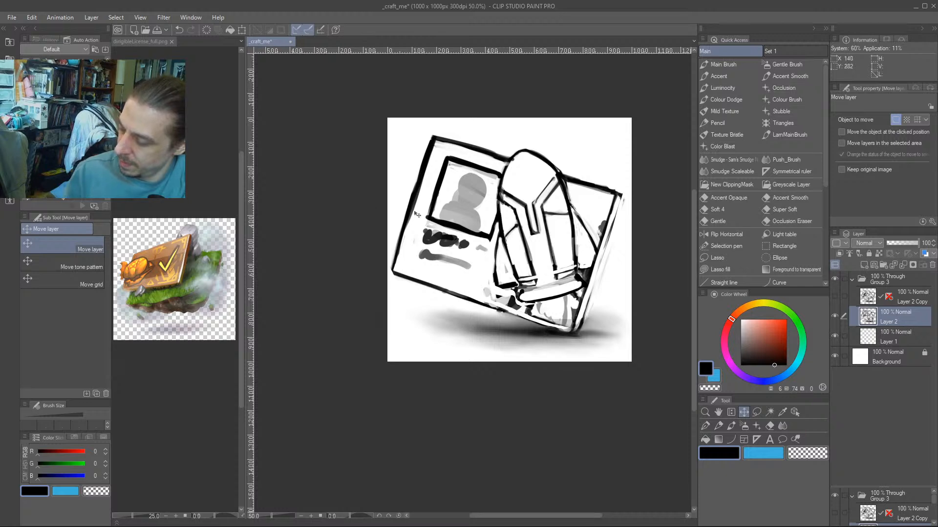
Paint a grey band across the card behind the photo and helmet at brush size 40, undoing the last stroke.
{"action": "key", "text": "b"}
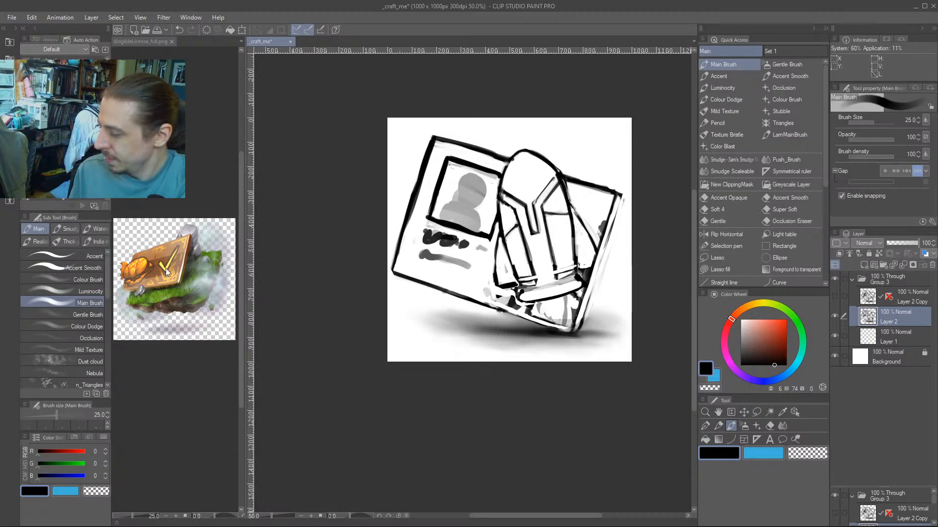
{"action": "key", "text": "bracketright"}
{"action": "key", "text": "bracketright"}
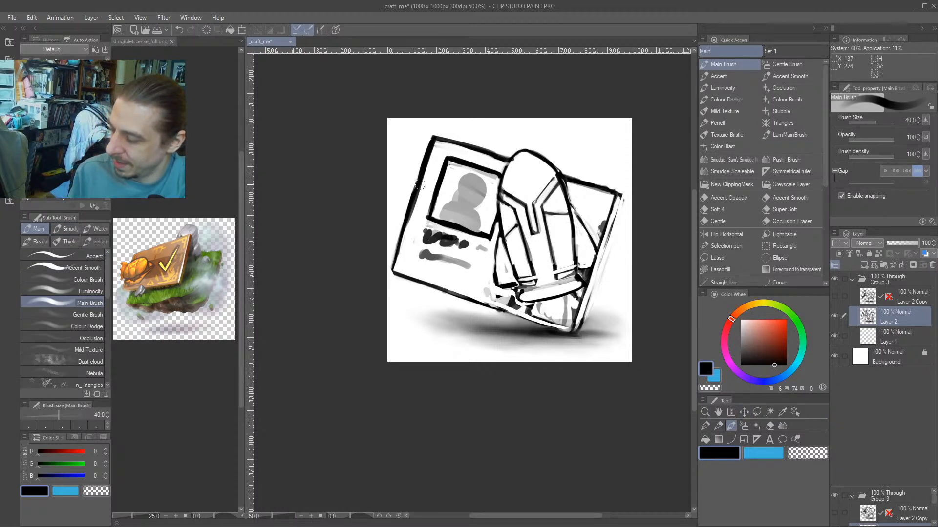
{"action": "mouse_move", "coordinate": [421, 185]}
{"action": "left_mouse_down"}
{"action": "mouse_move", "coordinate": [414, 210]}
{"action": "mouse_move", "coordinate": [423, 220]}
{"action": "mouse_move", "coordinate": [402, 224]}
{"action": "mouse_move", "coordinate": [410, 233]}
{"action": "mouse_move", "coordinate": [482, 260]}
{"action": "mouse_move", "coordinate": [425, 236]}
{"action": "mouse_move", "coordinate": [492, 252]}
{"action": "mouse_move", "coordinate": [434, 228]}
{"action": "mouse_move", "coordinate": [491, 233]}
{"action": "left_mouse_up"}
{"action": "left_click_drag", "start_coordinate": [579, 221], "coordinate": [601, 226]}
{"action": "left_click_drag", "start_coordinate": [360, 171], "coordinate": [378, 163]}
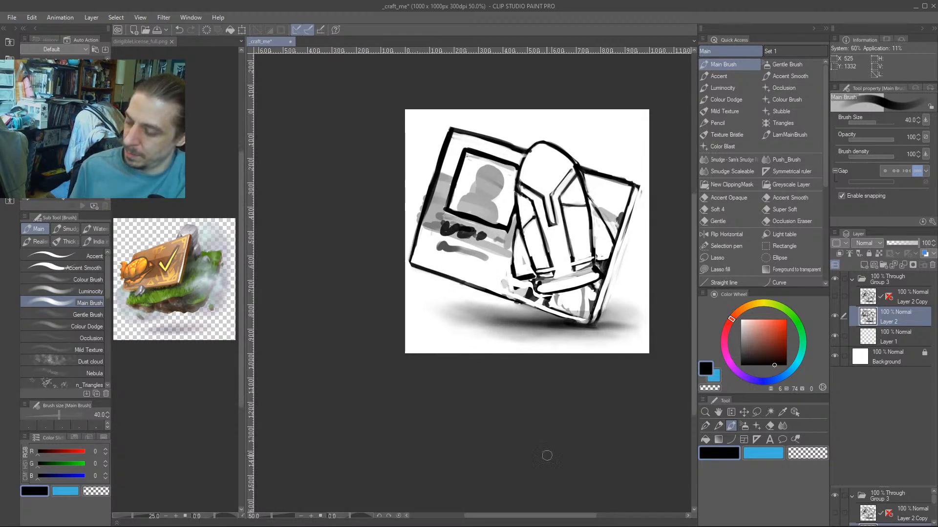
{"action": "key", "text": "ctrl+z"}
Erase the shading that spills past the card's left and right edges with transparent colour at brush size 30.
{"action": "key", "text": "["}
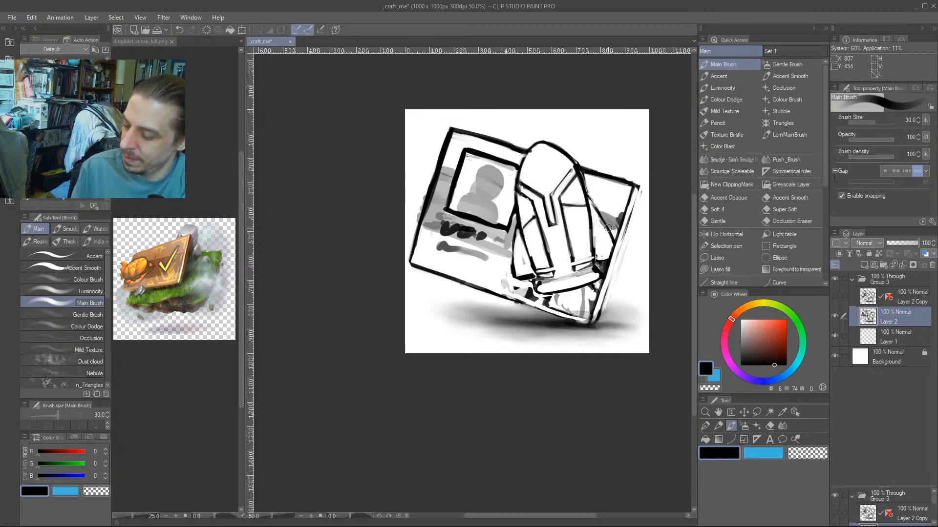
{"action": "key", "text": "c"}
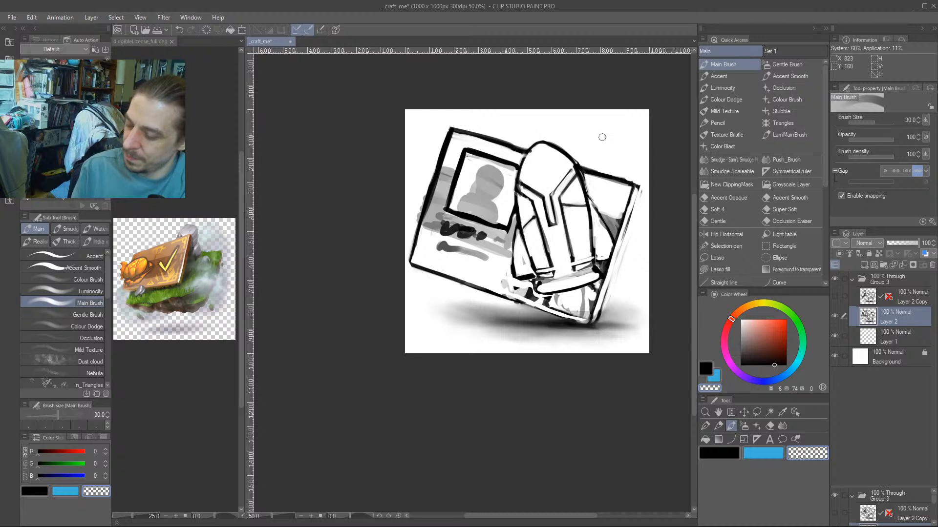
{"action": "scroll", "coordinate": [368, 204], "scroll_direction": "down", "scroll_amount": 3}
{"action": "scroll", "coordinate": [516, 234], "scroll_direction": "up", "scroll_amount": 1}
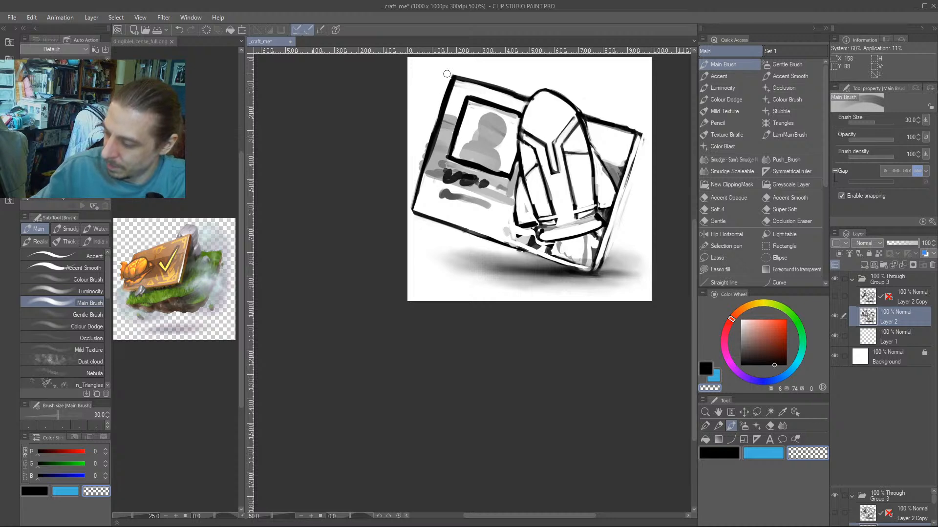
{"action": "mouse_move", "coordinate": [371, 275]}
{"action": "left_mouse_down"}
{"action": "mouse_move", "coordinate": [382, 339]}
{"action": "mouse_move", "coordinate": [391, 316]}
{"action": "mouse_move", "coordinate": [409, 355]}
{"action": "left_mouse_up"}
{"action": "left_click_drag", "start_coordinate": [643, 240], "coordinate": [631, 273]}
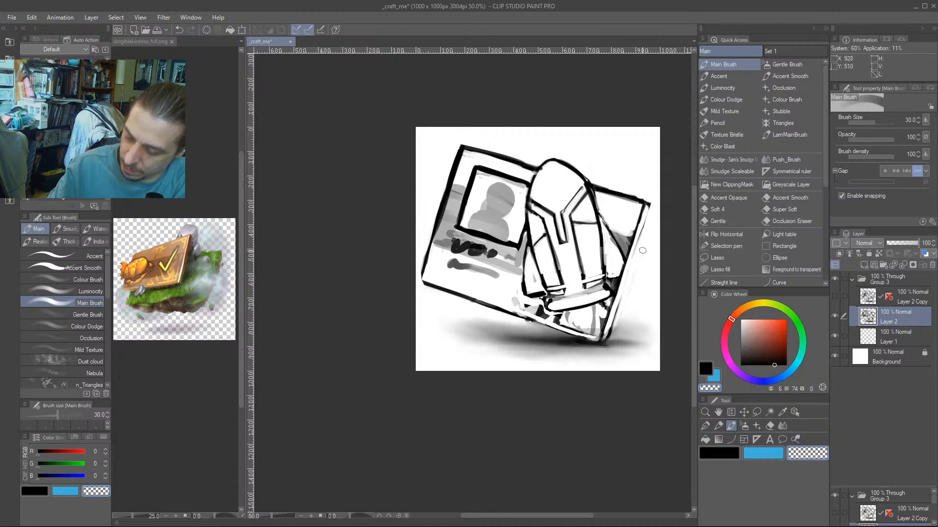
Redraw the card's right edge in black at brush size 20 down to the lower corner, then refine it at size 17.
{"action": "key", "text": "c"}
{"action": "key", "text": "bracketleft"}
{"action": "left_click_drag", "start_coordinate": [647, 208], "coordinate": [628, 271]}
{"action": "left_click_drag", "start_coordinate": [643, 225], "coordinate": [612, 315]}
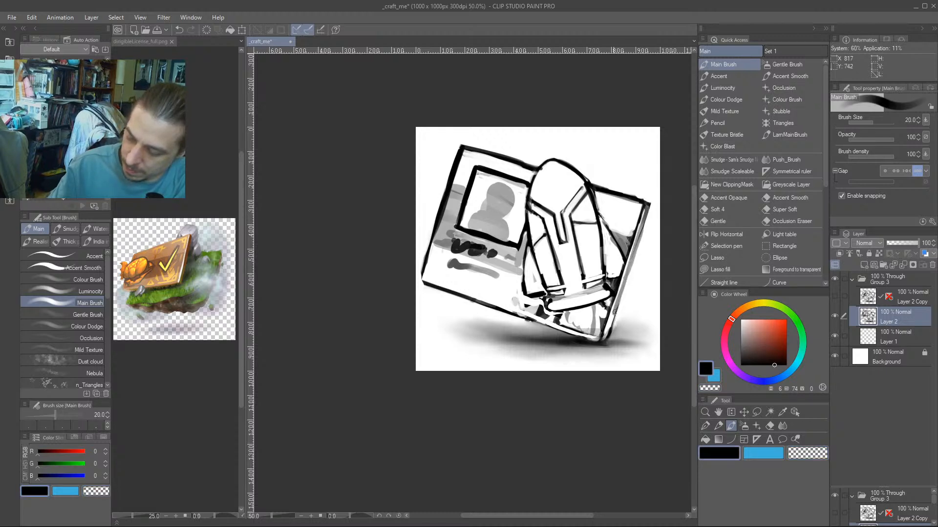
{"action": "left_click_drag", "start_coordinate": [631, 267], "coordinate": [604, 341]}
{"action": "left_click_drag", "start_coordinate": [528, 362], "coordinate": [425, 283]}
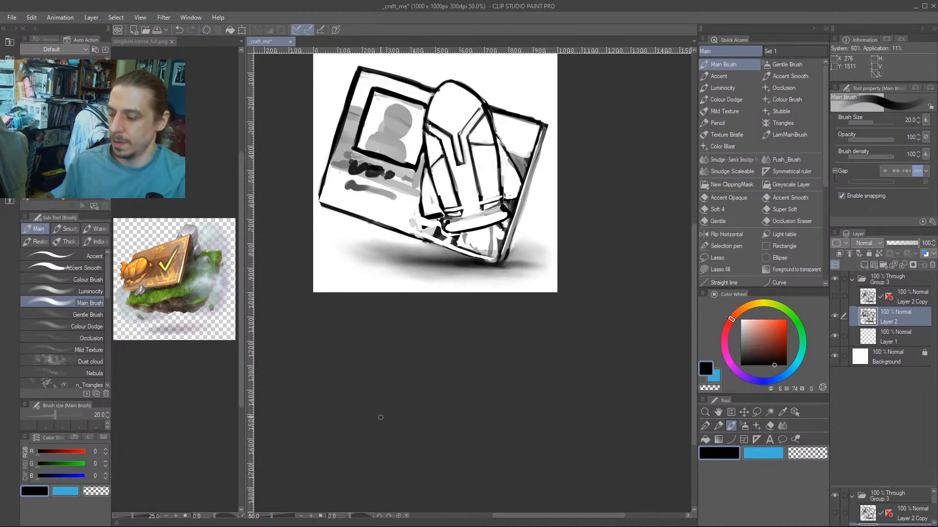
{"action": "key", "text": "bracketleft"}
{"action": "mouse_move", "coordinate": [543, 138]}
{"action": "left_mouse_down"}
{"action": "mouse_move", "coordinate": [519, 227]}
{"action": "mouse_move", "coordinate": [543, 132]}
{"action": "mouse_move", "coordinate": [520, 205]}
{"action": "left_mouse_up"}
{"action": "key", "text": "c"}
{"action": "left_click_drag", "start_coordinate": [534, 159], "coordinate": [506, 247]}
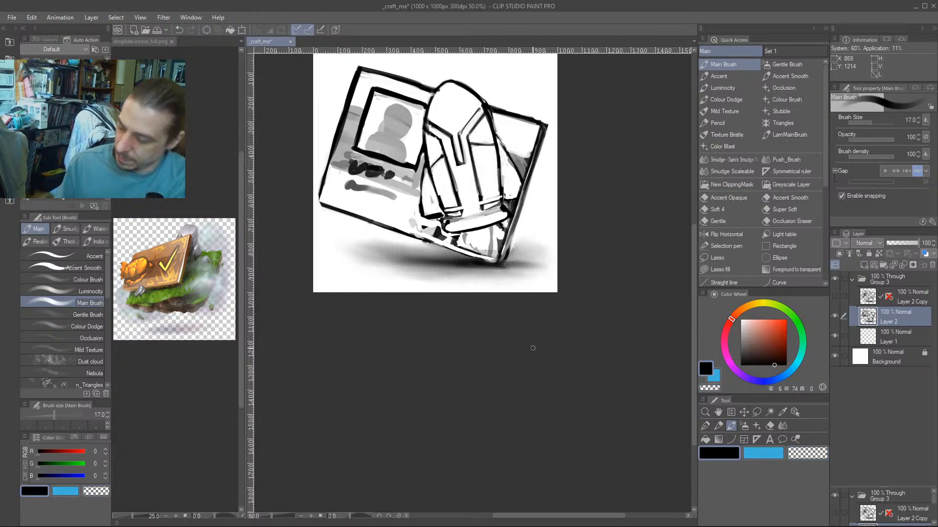
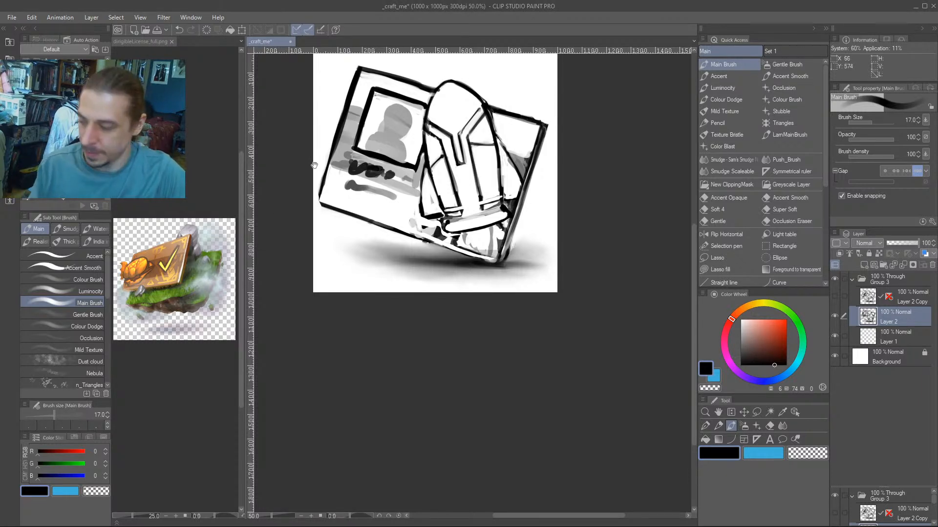
Touch up the line work around the helmet and card edges, alternating black and transparent colour at brush size 17.
{"action": "left_click_drag", "start_coordinate": [314, 165], "coordinate": [321, 293]}
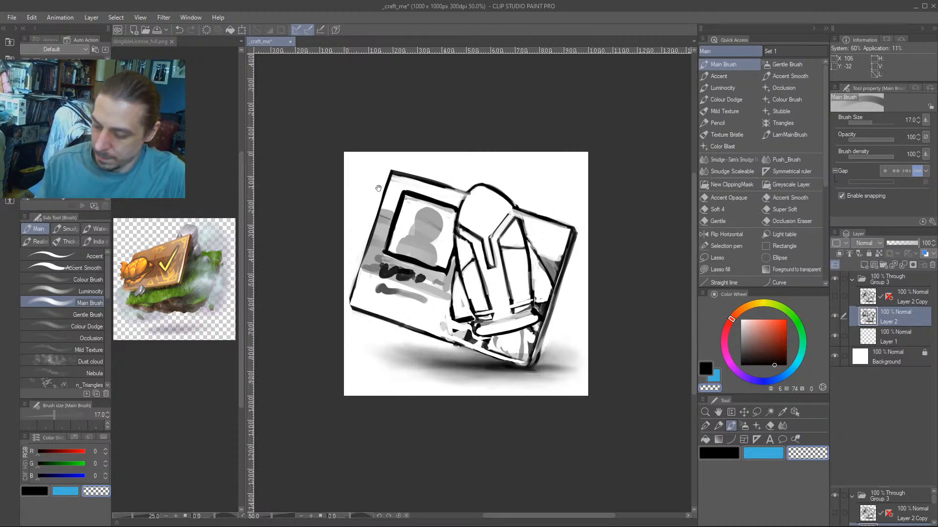
{"action": "left_click_drag", "start_coordinate": [378, 189], "coordinate": [379, 199]}
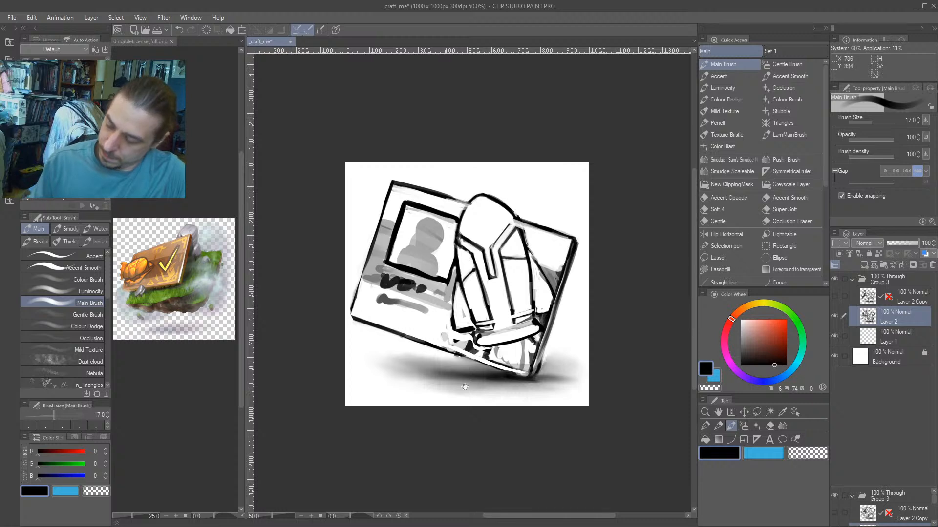
{"action": "left_click_drag", "start_coordinate": [465, 387], "coordinate": [448, 379]}
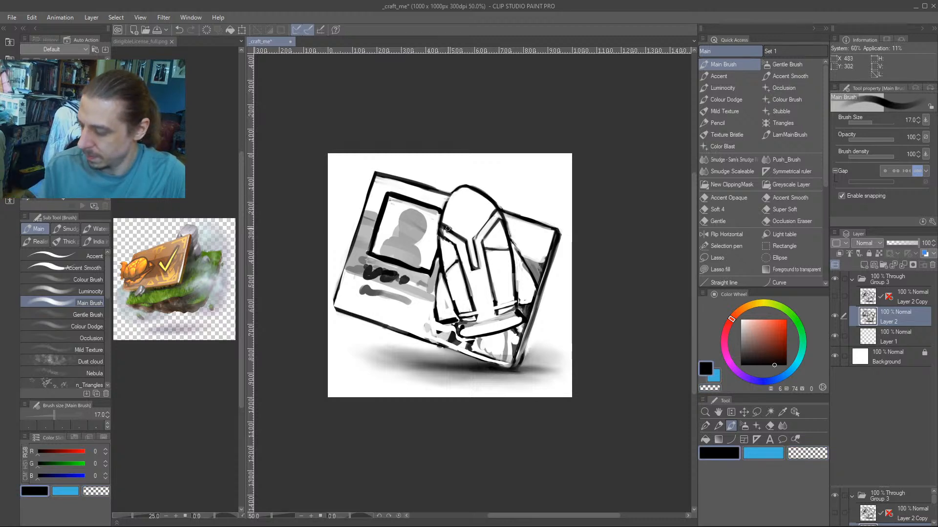
{"action": "left_click_drag", "start_coordinate": [423, 215], "coordinate": [395, 190]}
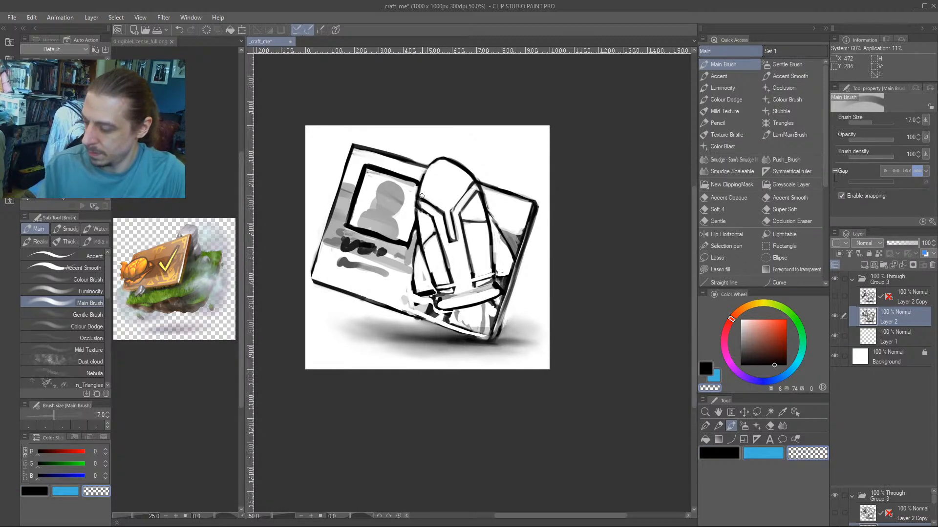
{"action": "left_click_drag", "start_coordinate": [336, 105], "coordinate": [339, 121]}
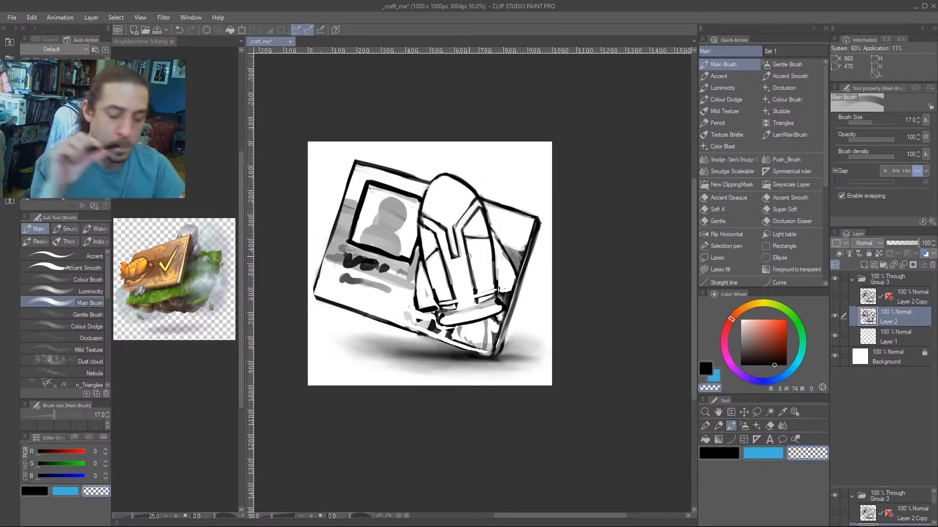
{"action": "mouse_move", "coordinate": [290, 324]}
{"action": "left_mouse_down"}
{"action": "mouse_move", "coordinate": [321, 258]}
{"action": "mouse_move", "coordinate": [329, 280]}
{"action": "left_mouse_up"}
{"action": "left_click_drag", "start_coordinate": [359, 177], "coordinate": [383, 200]}
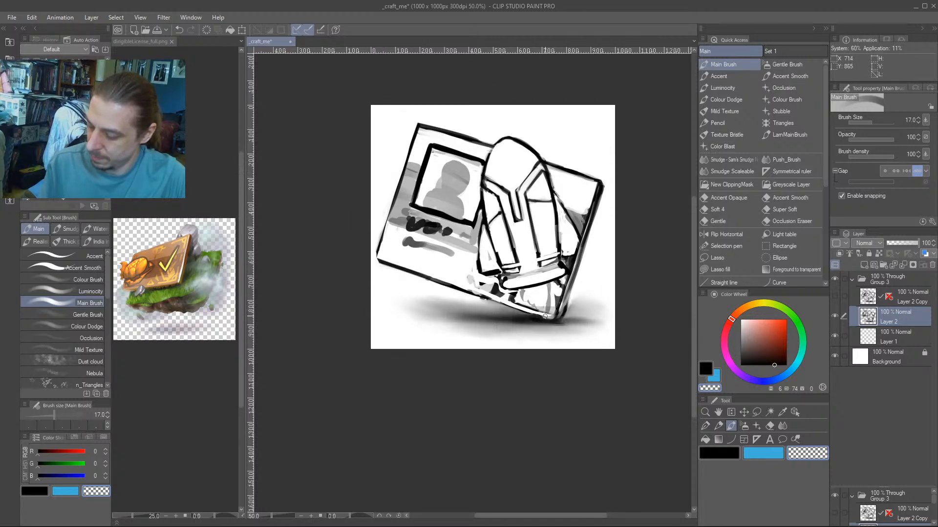
Lasso the card and helmet above the card's lower edge, move them slightly down, and deselect.
{"action": "key", "text": "m"}
{"action": "mouse_move", "coordinate": [602, 235]}
{"action": "left_mouse_down"}
{"action": "mouse_move", "coordinate": [407, 99]}
{"action": "mouse_move", "coordinate": [371, 150]}
{"action": "mouse_move", "coordinate": [377, 253]}
{"action": "mouse_move", "coordinate": [560, 313]}
{"action": "mouse_move", "coordinate": [589, 271]}
{"action": "left_mouse_up"}
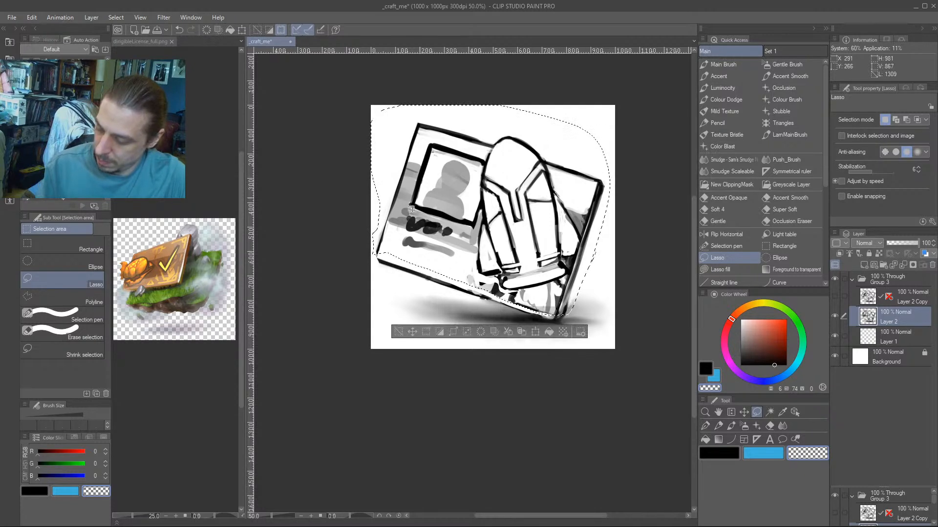
{"action": "key", "text": "k"}
{"action": "left_click_drag", "start_coordinate": [416, 233], "coordinate": [413, 237]}
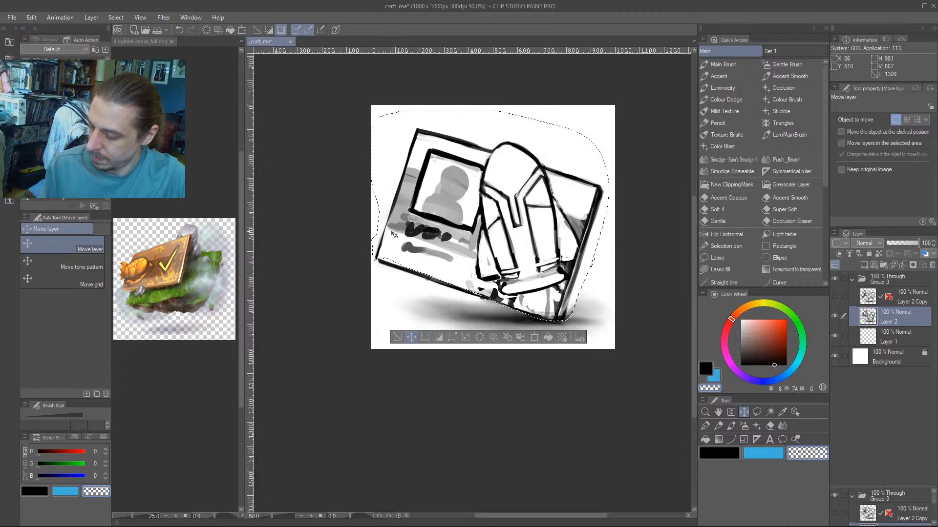
{"action": "left_click", "coordinate": [396, 337]}
Lower Layer 2's opacity to 27% and add a new raster layer directly above Layer 1.
{"action": "left_click_drag", "start_coordinate": [306, 244], "coordinate": [313, 274]}
{"action": "left_click_drag", "start_coordinate": [561, 312], "coordinate": [559, 294]}
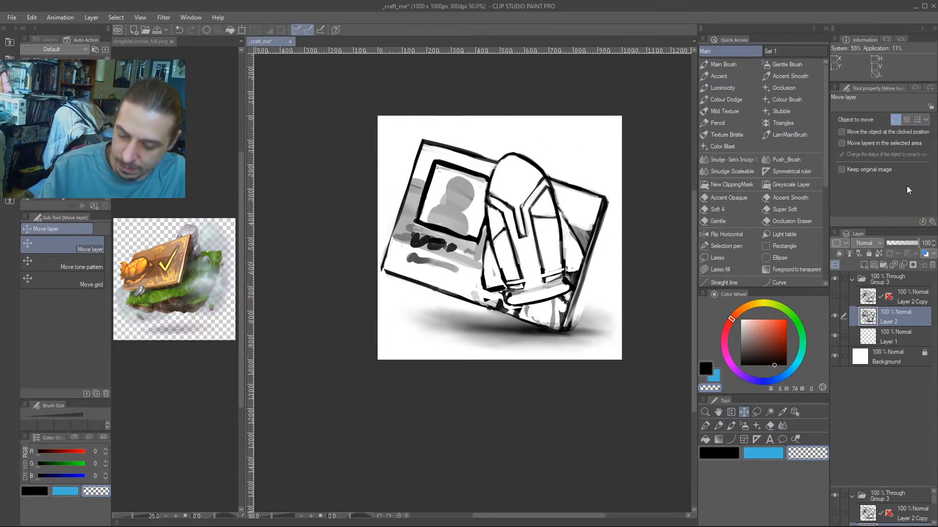
{"action": "left_click_drag", "start_coordinate": [910, 244], "coordinate": [895, 242]}
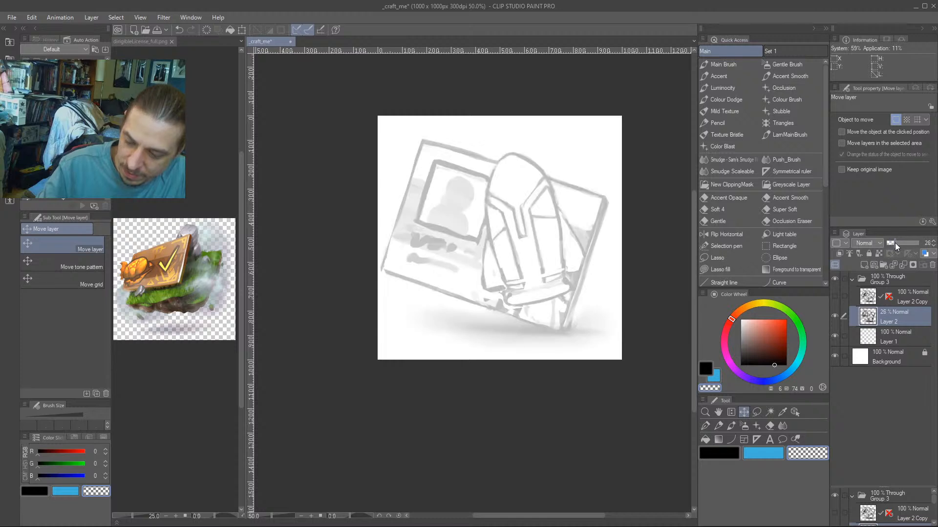
{"action": "left_click", "coordinate": [882, 342]}
{"action": "left_click", "coordinate": [864, 266]}
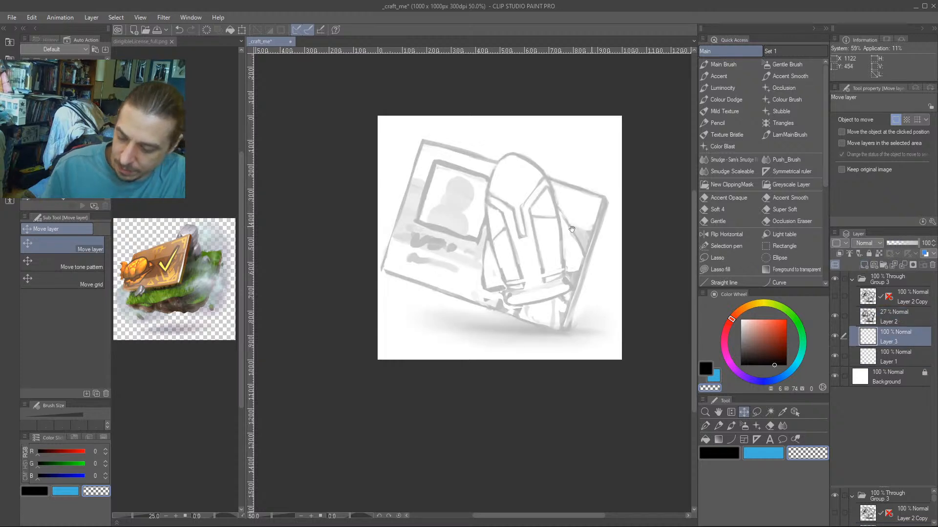
Select Layer 2 and nudge its faded sketch slightly to the right and up.
{"action": "left_click_drag", "start_coordinate": [381, 296], "coordinate": [354, 322]}
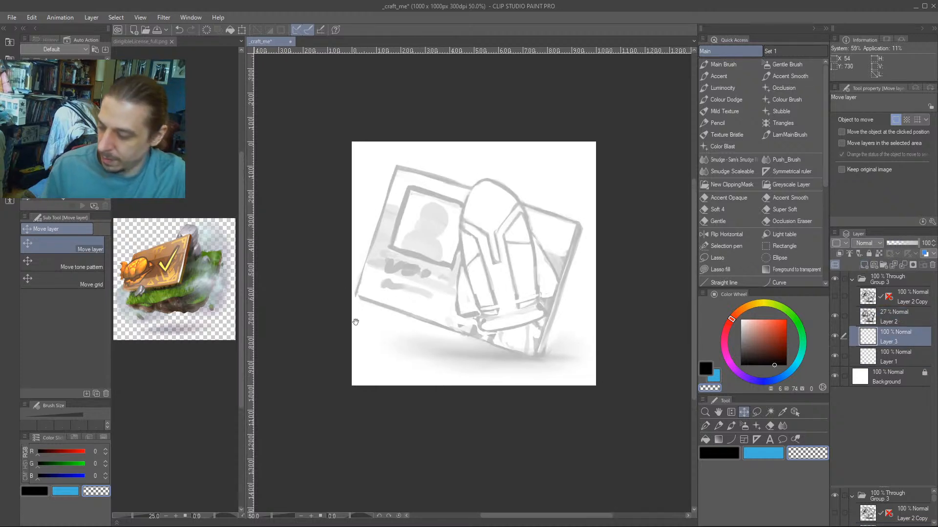
{"action": "left_click", "coordinate": [847, 309]}
{"action": "left_click_drag", "start_coordinate": [393, 315], "coordinate": [398, 313]}
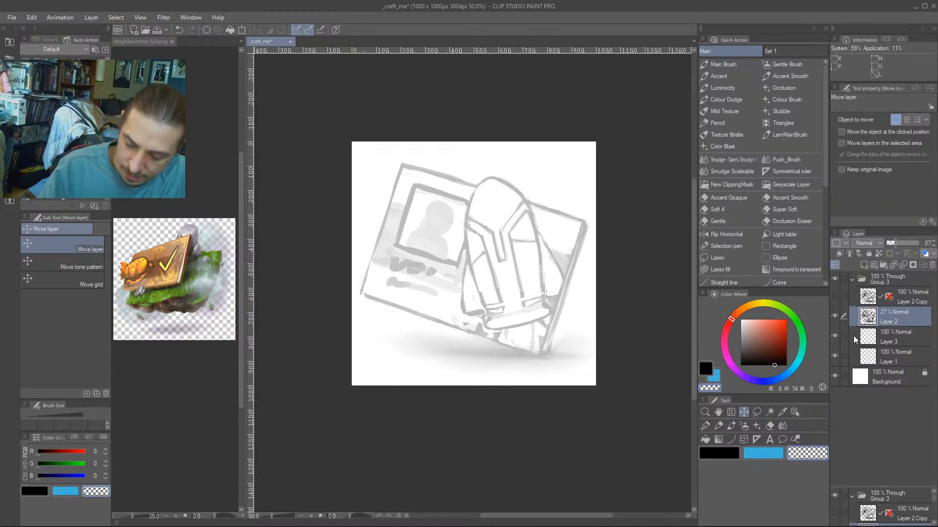
Select Layer 3, choose the Accent brush, and set the drawing colour to a muted purple (RGB 94, 72, 102).
{"action": "left_click", "coordinate": [854, 335]}
{"action": "left_click", "coordinate": [718, 76]}
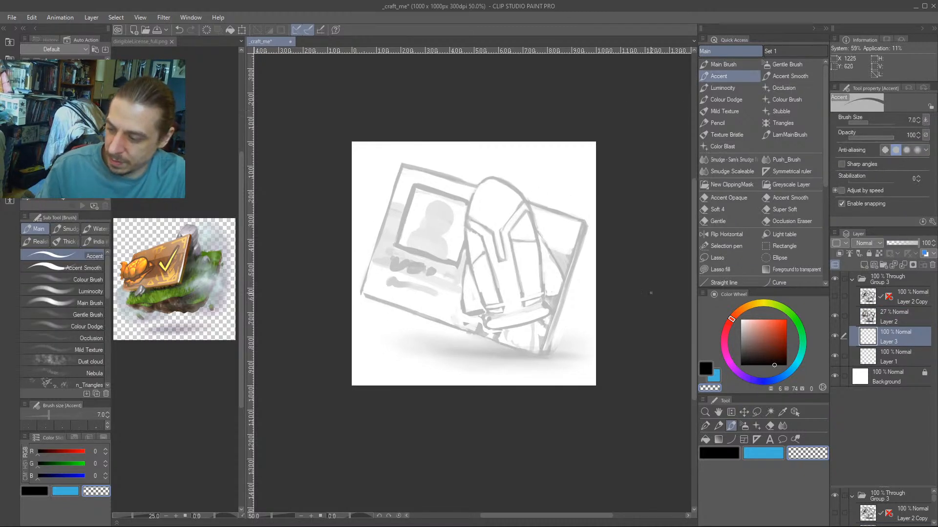
{"action": "left_click", "coordinate": [735, 369]}
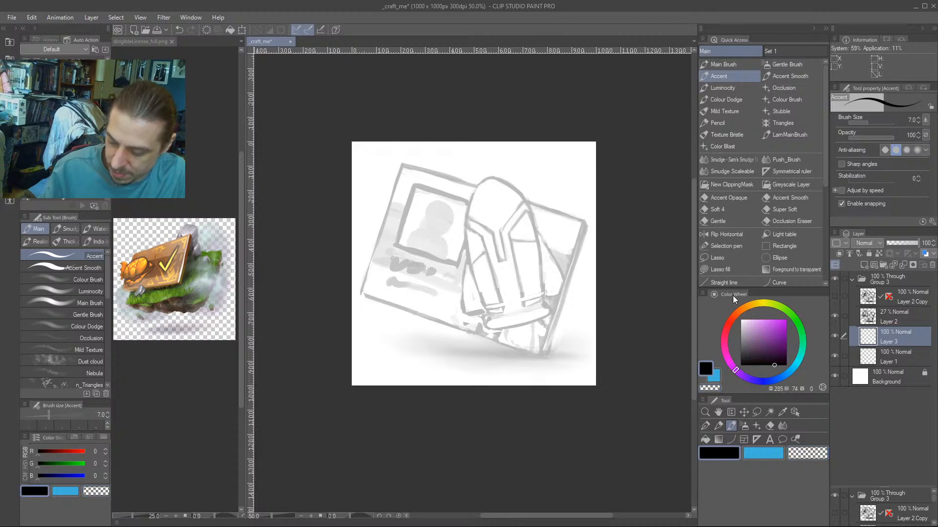
{"action": "left_click", "coordinate": [760, 344]}
{"action": "left_click_drag", "start_coordinate": [759, 346], "coordinate": [766, 345]}
{"action": "mouse_move", "coordinate": [363, 256]}
{"action": "left_mouse_down"}
{"action": "mouse_move", "coordinate": [361, 226]}
{"action": "mouse_move", "coordinate": [362, 237]}
{"action": "left_mouse_up"}
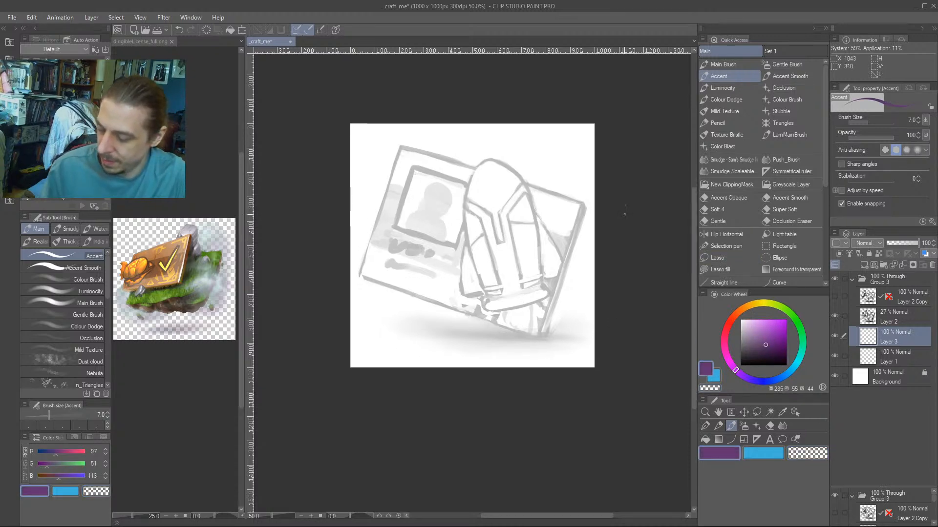
{"action": "left_click", "coordinate": [754, 346]}
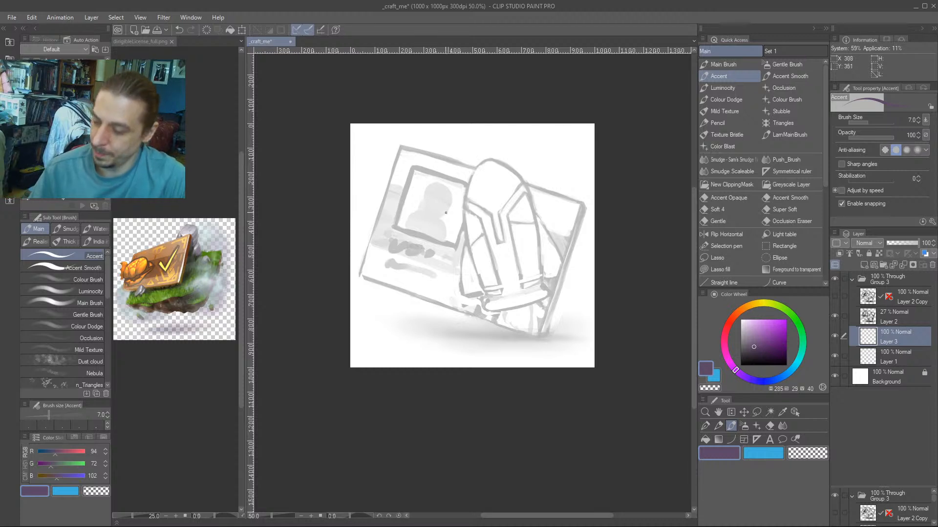
{"action": "scroll", "coordinate": [482, 148], "scroll_direction": "up", "scroll_amount": 1}
{"action": "left_click_drag", "start_coordinate": [371, 206], "coordinate": [375, 207]}
At brush size 25, draw straight purple lines along the card's upper edge and its edge beside the helmet.
{"action": "key", "text": "]"}
{"action": "key", "text": "]"}
{"action": "key", "text": "]"}
{"action": "key", "text": "]"}
{"action": "key", "text": "]"}
{"action": "key", "text": "]"}
{"action": "key", "text": "]"}
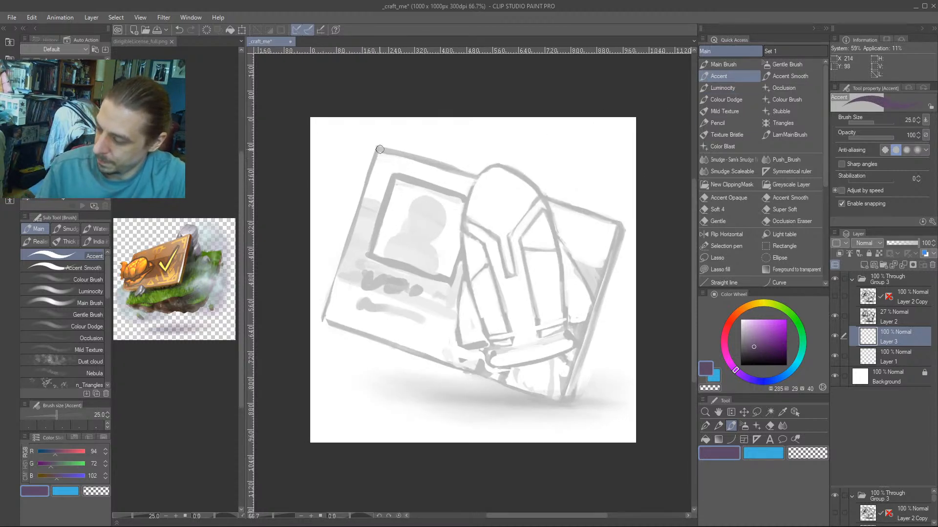
{"action": "left_click", "coordinate": [380, 149]}
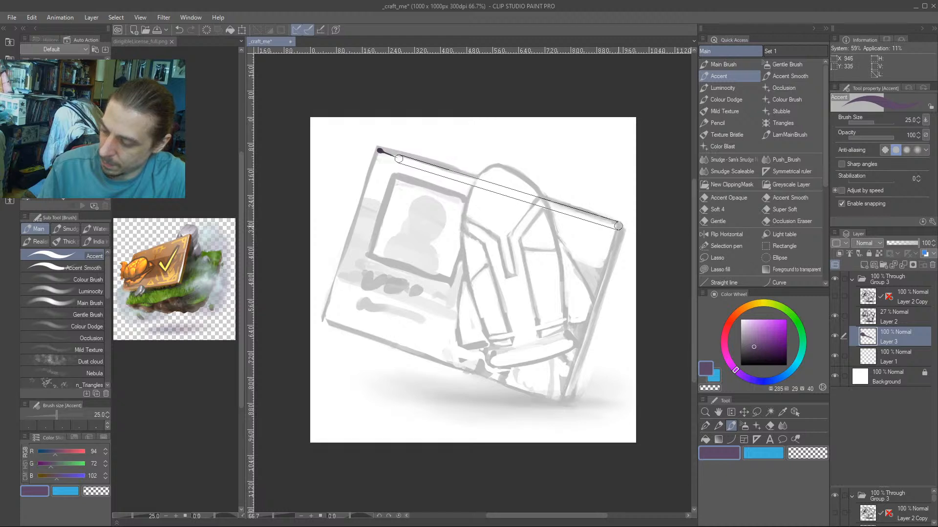
{"action": "left_click", "coordinate": [618, 226], "text": "shift"}
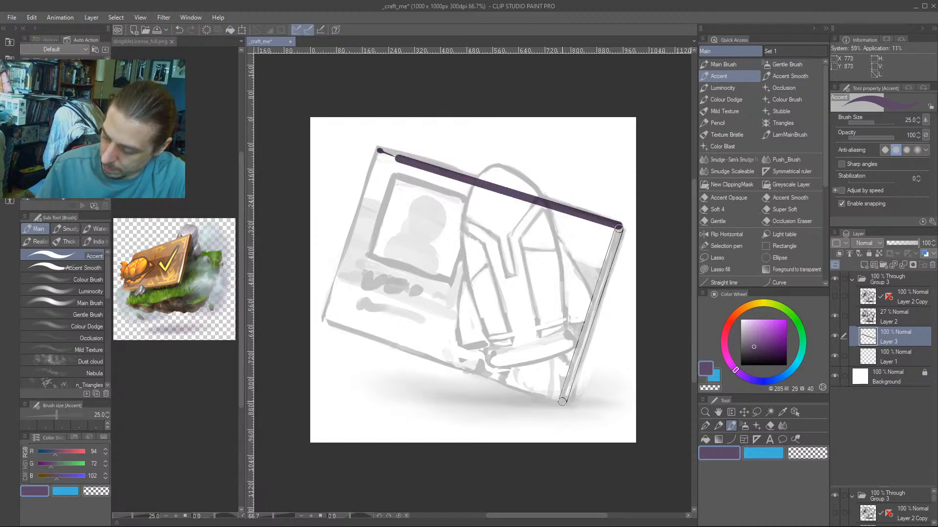
{"action": "left_click", "coordinate": [562, 401], "text": "shift"}
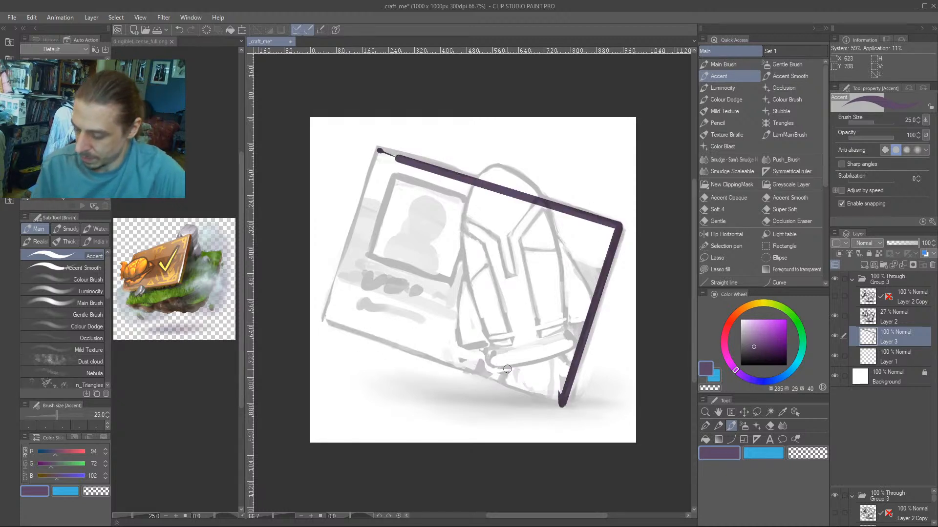
Close the card outline with straight strokes on the remaining edges and trace the helmet's dome above the card.
{"action": "left_click", "coordinate": [380, 150]}
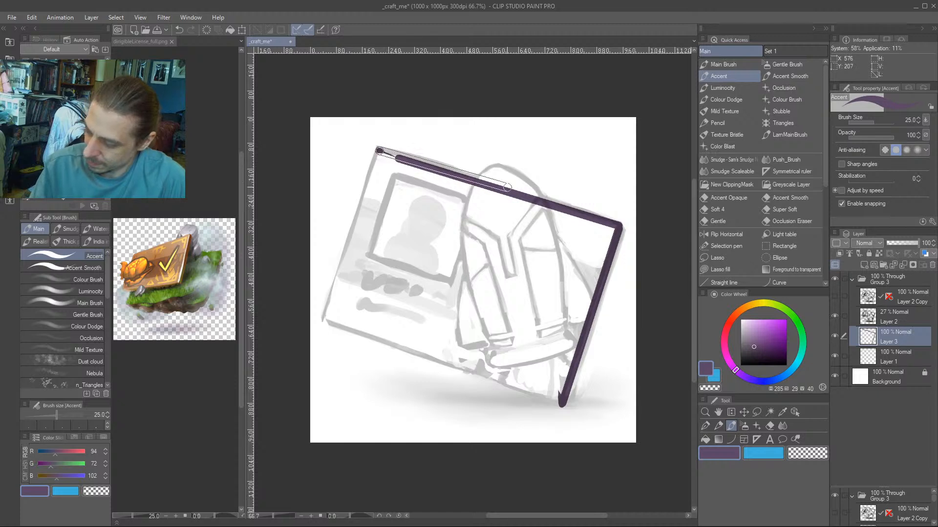
{"action": "left_click", "coordinate": [619, 227], "text": "shift"}
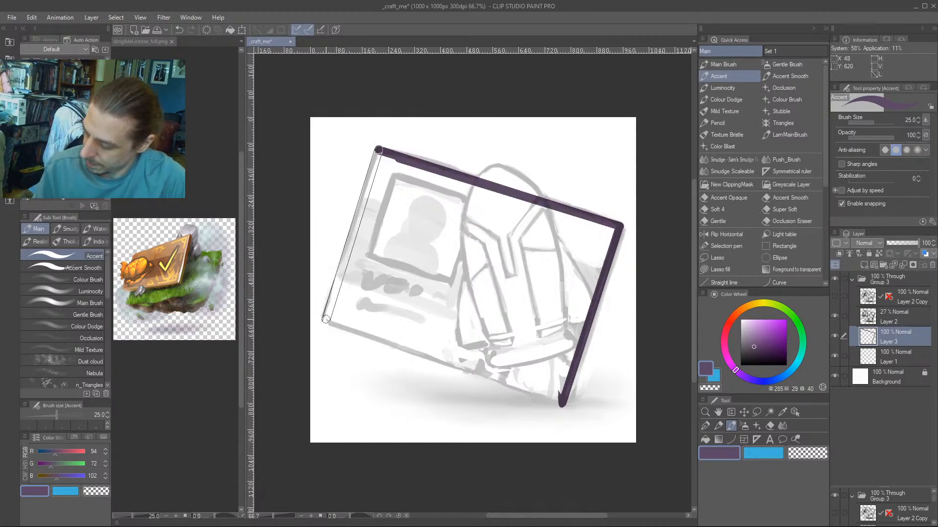
{"action": "left_click", "coordinate": [326, 319], "text": "shift"}
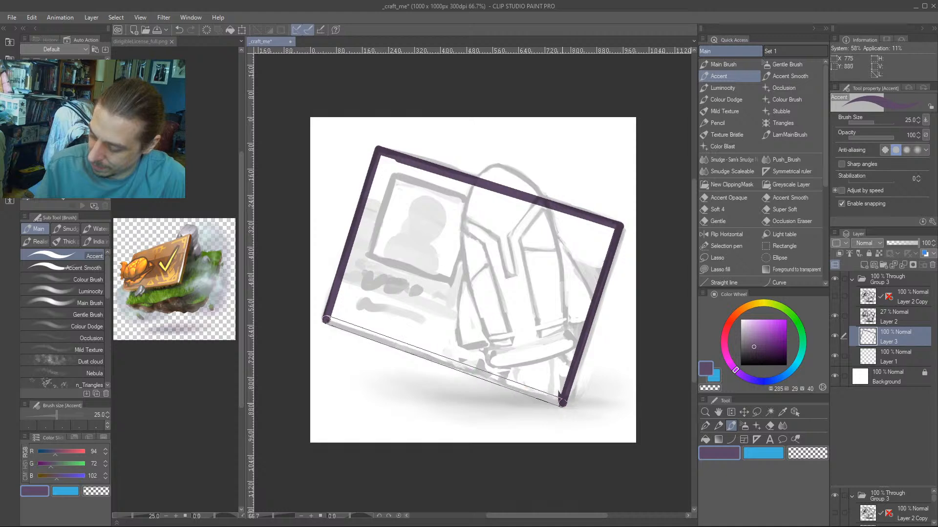
{"action": "left_click", "coordinate": [560, 402], "text": "shift"}
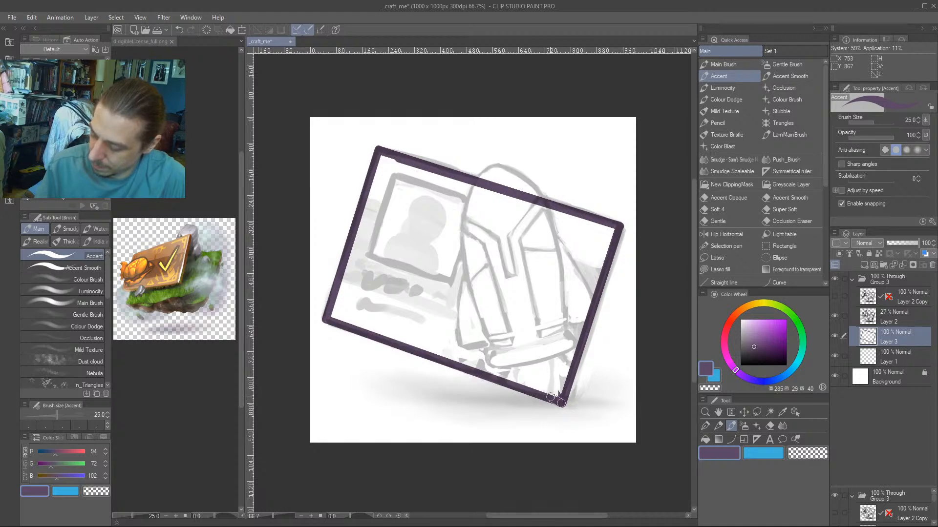
{"action": "left_click", "coordinate": [327, 319], "text": "shift"}
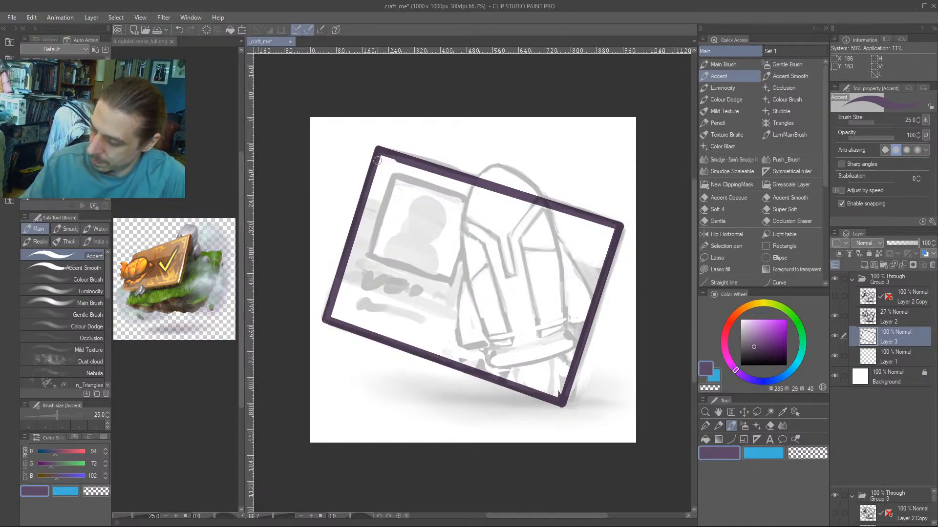
{"action": "mouse_move", "coordinate": [480, 177]}
{"action": "left_mouse_down"}
{"action": "mouse_move", "coordinate": [512, 173]}
{"action": "mouse_move", "coordinate": [542, 210]}
{"action": "left_mouse_up"}
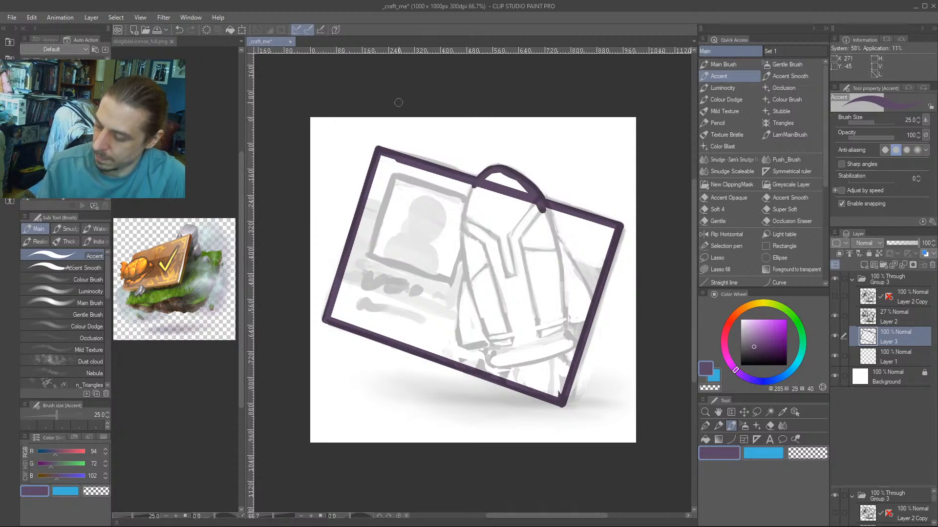
Fill the whole card and helmet silhouette with solid purple at brush size 70.
{"action": "key", "text": "bracketright"}
{"action": "key", "text": "bracketright"}
{"action": "key", "text": "bracketright"}
{"action": "key", "text": "bracketright"}
{"action": "key", "text": "bracketright"}
{"action": "mouse_move", "coordinate": [479, 182]}
{"action": "left_mouse_down"}
{"action": "mouse_move", "coordinate": [497, 183]}
{"action": "mouse_move", "coordinate": [554, 231]}
{"action": "mouse_move", "coordinate": [547, 219]}
{"action": "mouse_move", "coordinate": [606, 235]}
{"action": "mouse_move", "coordinate": [578, 296]}
{"action": "mouse_move", "coordinate": [584, 268]}
{"action": "mouse_move", "coordinate": [550, 393]}
{"action": "left_mouse_up"}
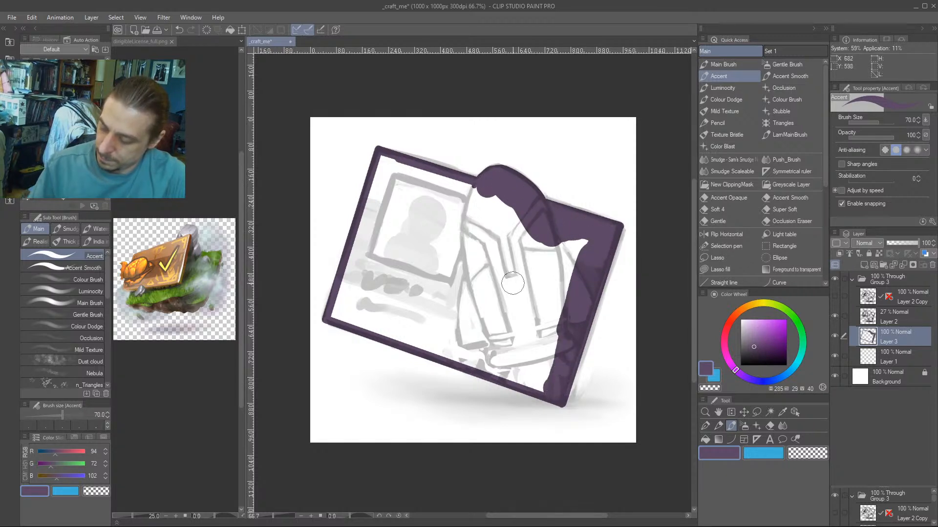
{"action": "mouse_move", "coordinate": [378, 172]}
{"action": "left_mouse_down"}
{"action": "mouse_move", "coordinate": [533, 219]}
{"action": "mouse_move", "coordinate": [586, 250]}
{"action": "left_mouse_up"}
{"action": "mouse_move", "coordinate": [386, 168]}
{"action": "left_mouse_down"}
{"action": "mouse_move", "coordinate": [339, 311]}
{"action": "mouse_move", "coordinate": [330, 284]}
{"action": "mouse_move", "coordinate": [347, 316]}
{"action": "mouse_move", "coordinate": [540, 387]}
{"action": "left_mouse_up"}
{"action": "mouse_move", "coordinate": [371, 283]}
{"action": "left_mouse_down"}
{"action": "mouse_move", "coordinate": [391, 314]}
{"action": "mouse_move", "coordinate": [418, 289]}
{"action": "mouse_move", "coordinate": [419, 303]}
{"action": "mouse_move", "coordinate": [476, 315]}
{"action": "mouse_move", "coordinate": [467, 295]}
{"action": "mouse_move", "coordinate": [511, 355]}
{"action": "mouse_move", "coordinate": [536, 328]}
{"action": "mouse_move", "coordinate": [567, 256]}
{"action": "mouse_move", "coordinate": [536, 293]}
{"action": "mouse_move", "coordinate": [497, 220]}
{"action": "mouse_move", "coordinate": [465, 278]}
{"action": "mouse_move", "coordinate": [399, 184]}
{"action": "mouse_move", "coordinate": [371, 265]}
{"action": "mouse_move", "coordinate": [412, 273]}
{"action": "mouse_move", "coordinate": [427, 246]}
{"action": "mouse_move", "coordinate": [446, 304]}
{"action": "left_mouse_up"}
{"action": "left_click_drag", "start_coordinate": [356, 349], "coordinate": [348, 297]}
Refine the card's edge beside the helmet at brush size 15, adding purple and trimming it with transparent colour.
{"action": "key", "text": "bracketleft"}
{"action": "key", "text": "bracketleft"}
{"action": "key", "text": "bracketleft"}
{"action": "key", "text": "bracketleft"}
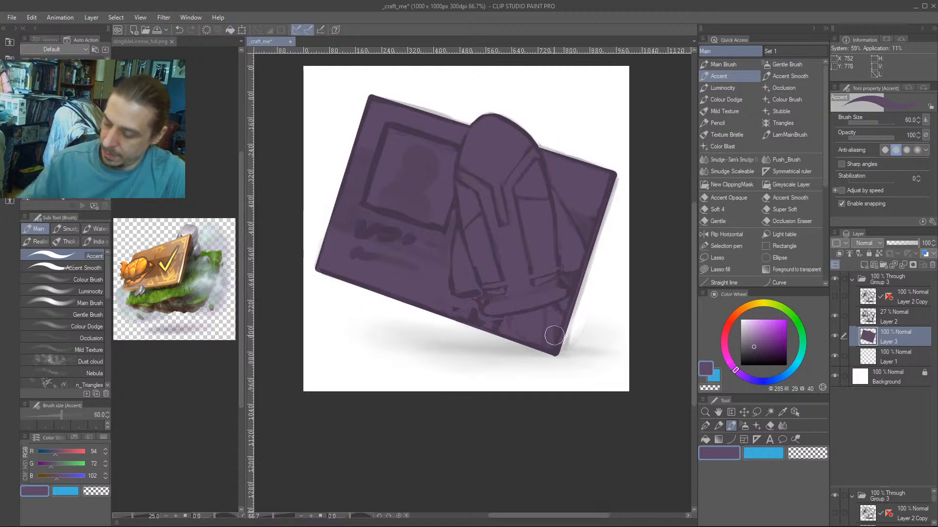
{"action": "key", "text": "bracketleft"}
{"action": "key", "text": "bracketleft"}
{"action": "key", "text": "bracketleft"}
{"action": "key", "text": "bracketleft"}
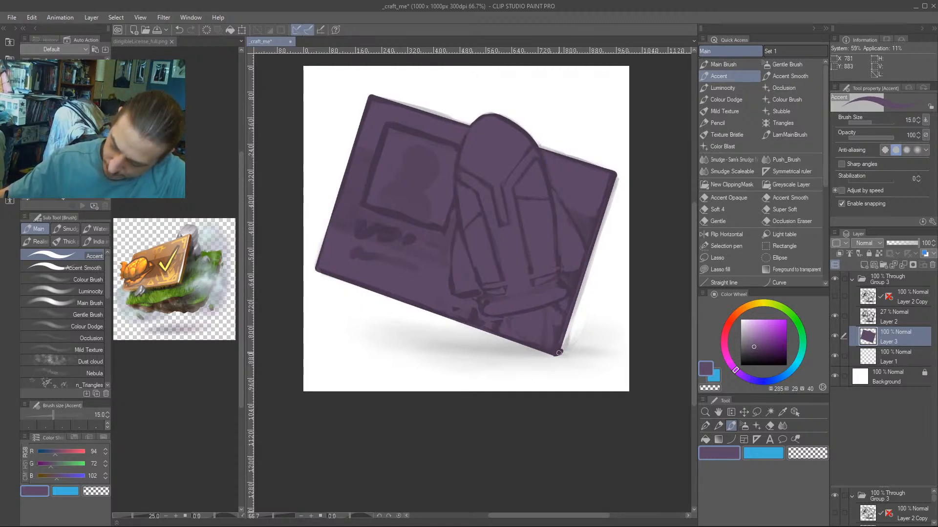
{"action": "left_click", "coordinate": [616, 179], "text": "shift"}
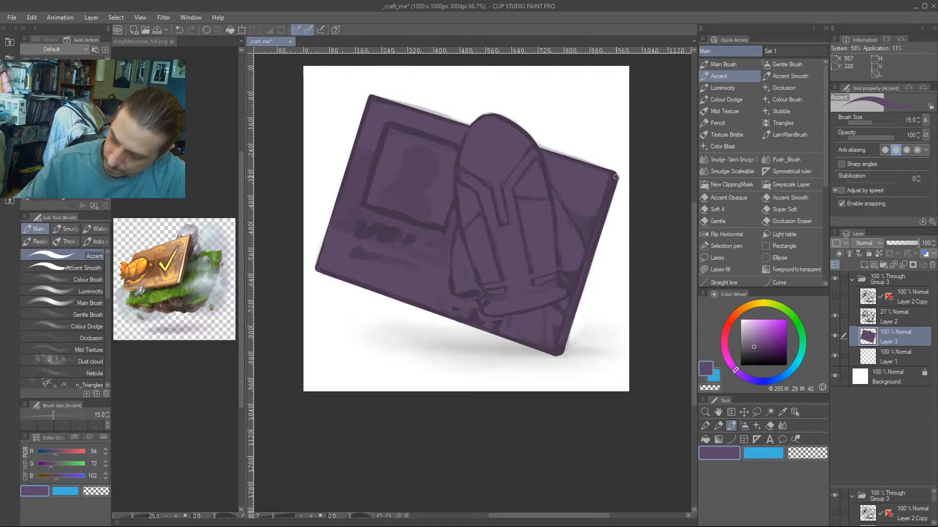
{"action": "key", "text": "c"}
{"action": "left_click_drag", "start_coordinate": [622, 175], "coordinate": [562, 363]}
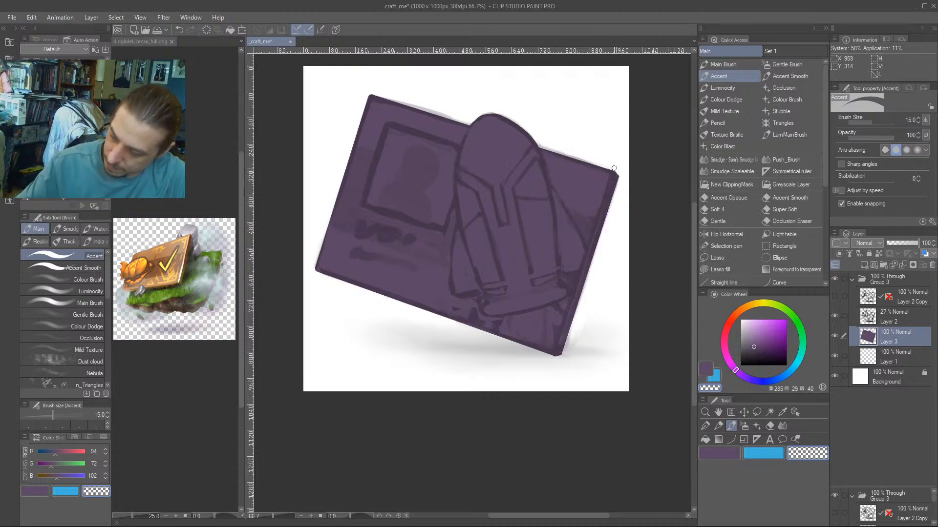
{"action": "left_click_drag", "start_coordinate": [621, 175], "coordinate": [555, 377]}
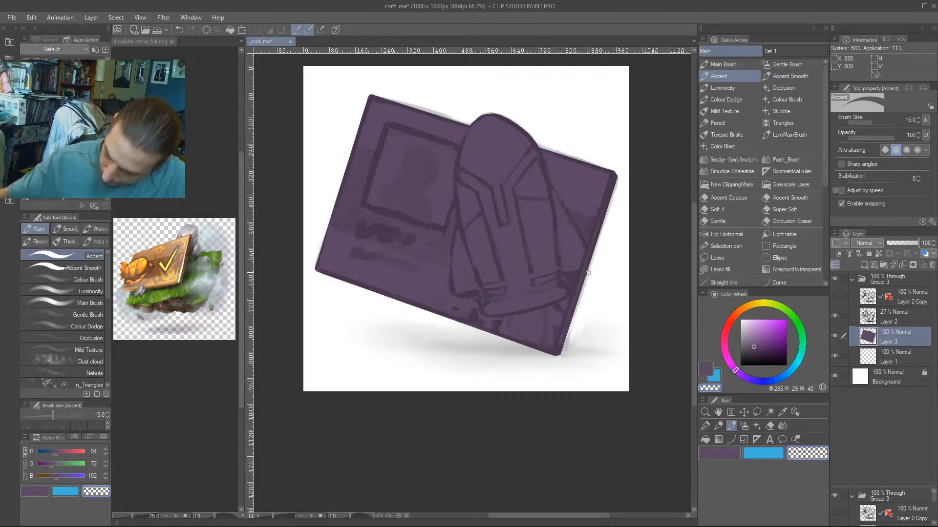
{"action": "left_click_drag", "start_coordinate": [345, 299], "coordinate": [356, 316]}
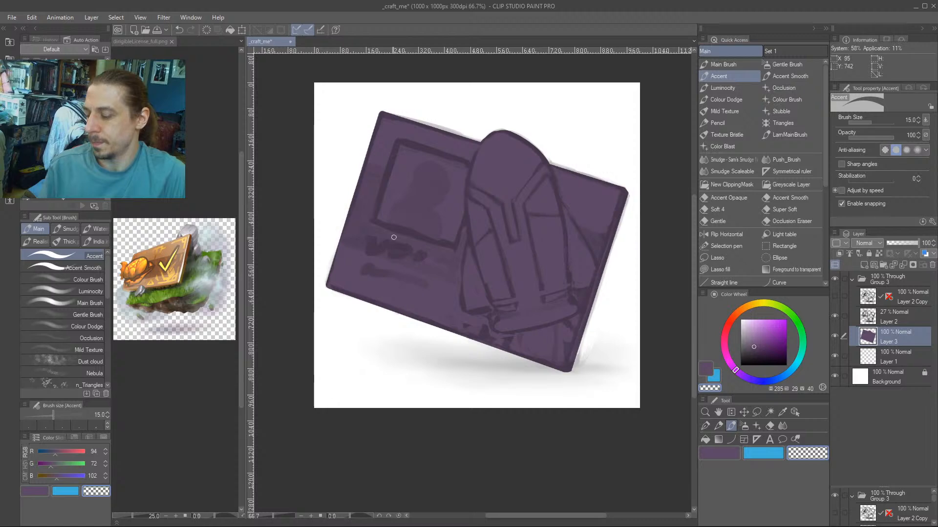
Erase a small notch where the helmet's dome meets the card's upper edge, using transparent colour at brush size 8.
{"action": "key", "text": "c"}
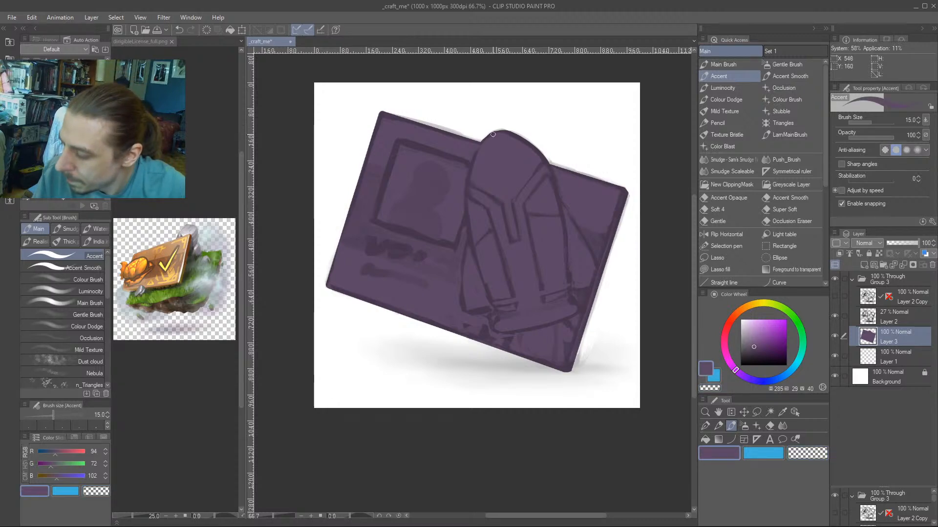
{"action": "left_click_drag", "start_coordinate": [410, 172], "coordinate": [460, 234]}
{"action": "scroll", "coordinate": [530, 166], "scroll_direction": "up", "scroll_amount": 3}
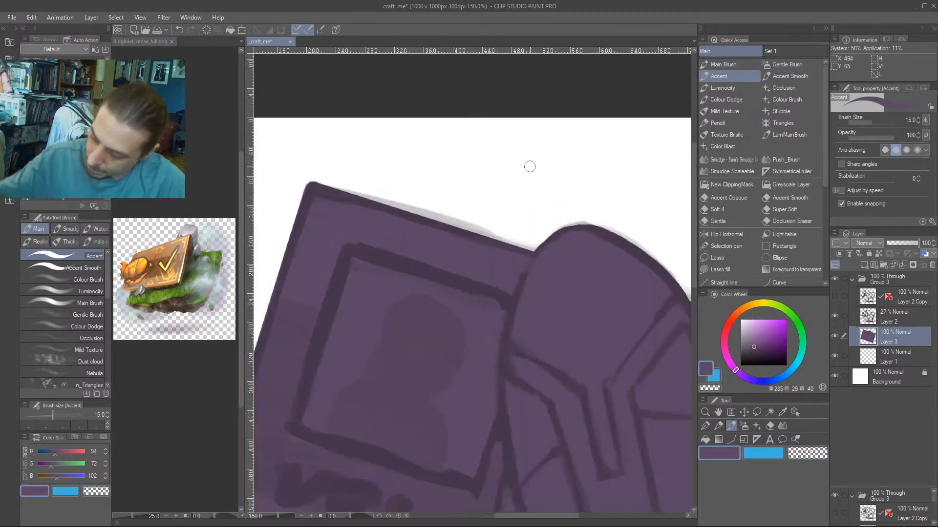
{"action": "key", "text": "["}
{"action": "key", "text": "["}
{"action": "key", "text": "["}
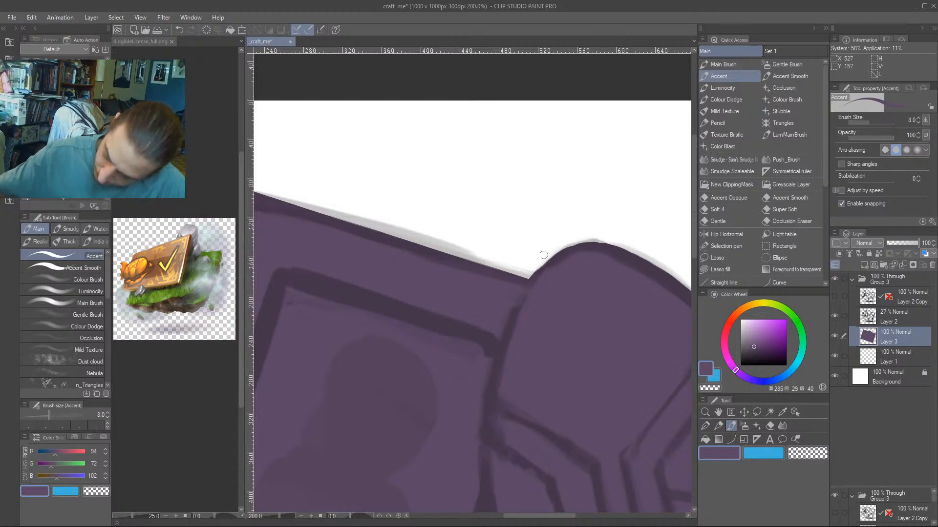
{"action": "key", "text": "c"}
{"action": "left_click_drag", "start_coordinate": [538, 267], "coordinate": [519, 293]}
{"action": "key", "text": "c"}
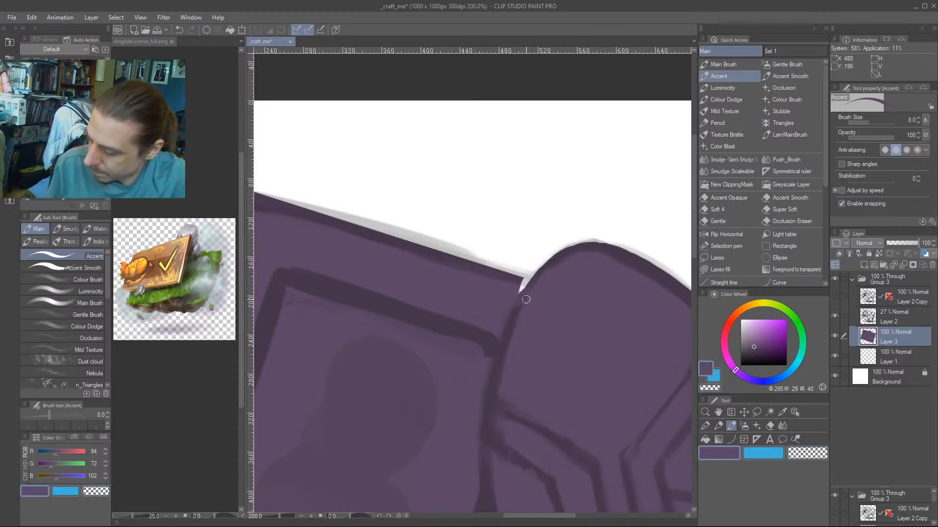
{"action": "scroll", "coordinate": [481, 260], "scroll_direction": "down", "scroll_amount": 3}
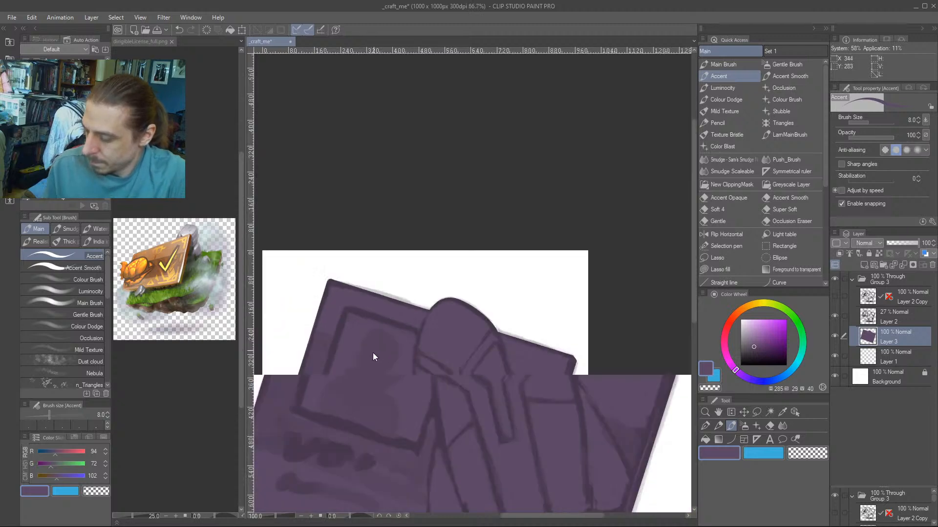
{"action": "left_click_drag", "start_coordinate": [521, 331], "coordinate": [496, 314]}
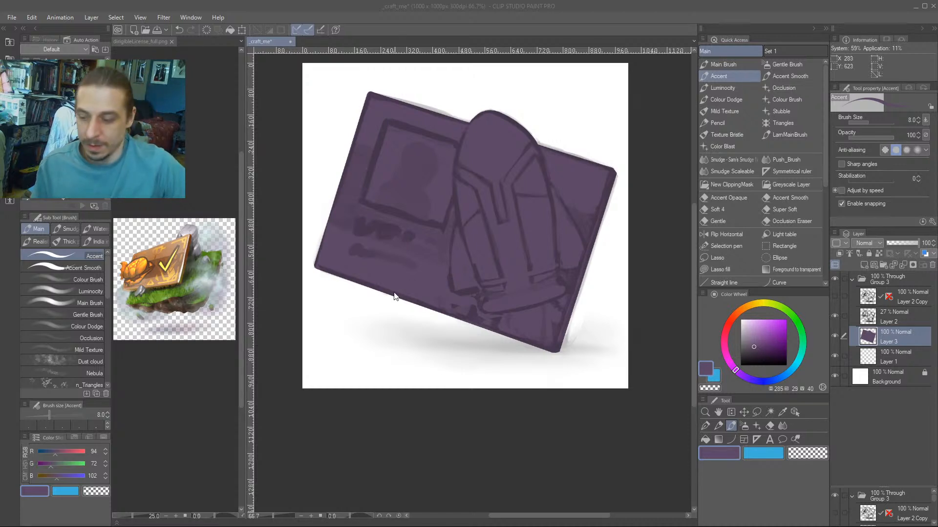
Add a new raster layer above Layer 3, with its transparent pixels unlocked, and clip it to the layer below.
{"action": "left_click", "coordinate": [385, 455]}
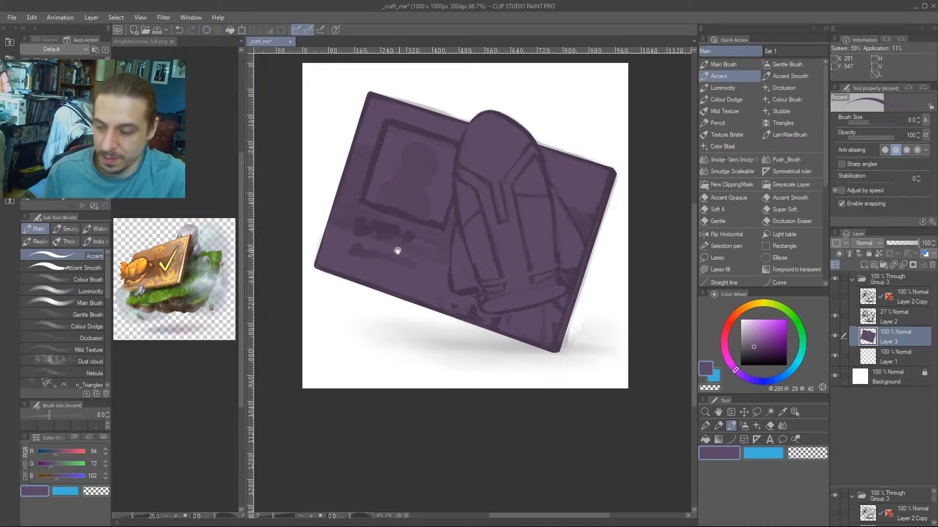
{"action": "left_click_drag", "start_coordinate": [398, 251], "coordinate": [384, 322]}
{"action": "left_click", "coordinate": [864, 265]}
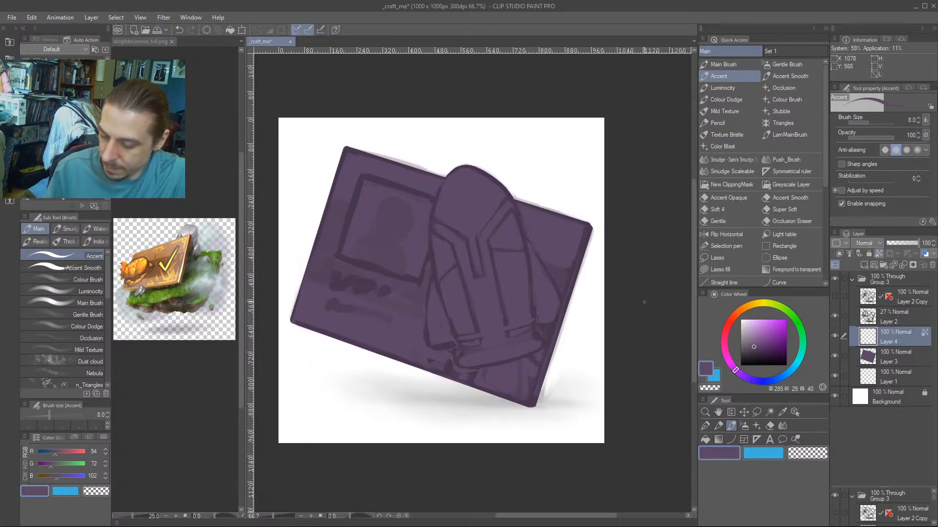
{"action": "left_click", "coordinate": [878, 253]}
{"action": "left_click", "coordinate": [840, 254]}
{"action": "left_click_drag", "start_coordinate": [417, 253], "coordinate": [401, 238]}
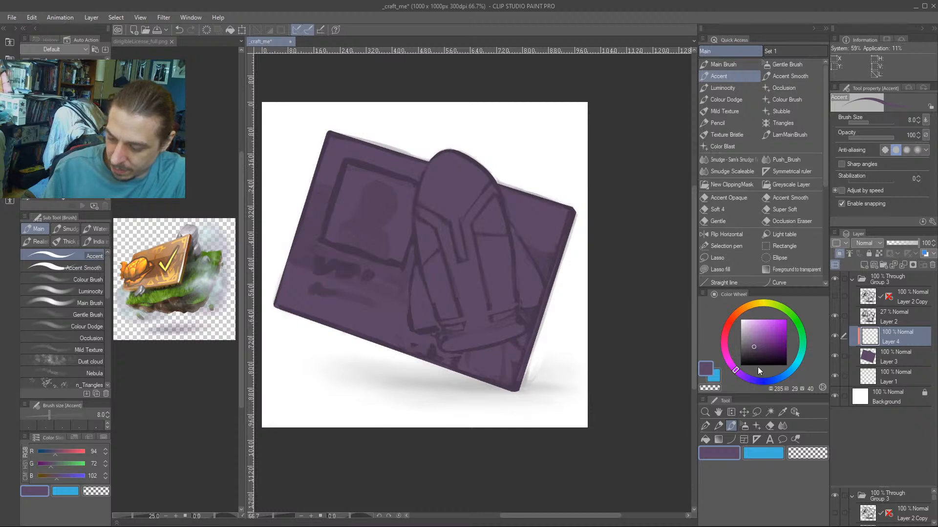
Paint a dark grey-blue band across the upper part of the silhouette on the clipped layer at brush size 150.
{"action": "left_click", "coordinate": [788, 372]}
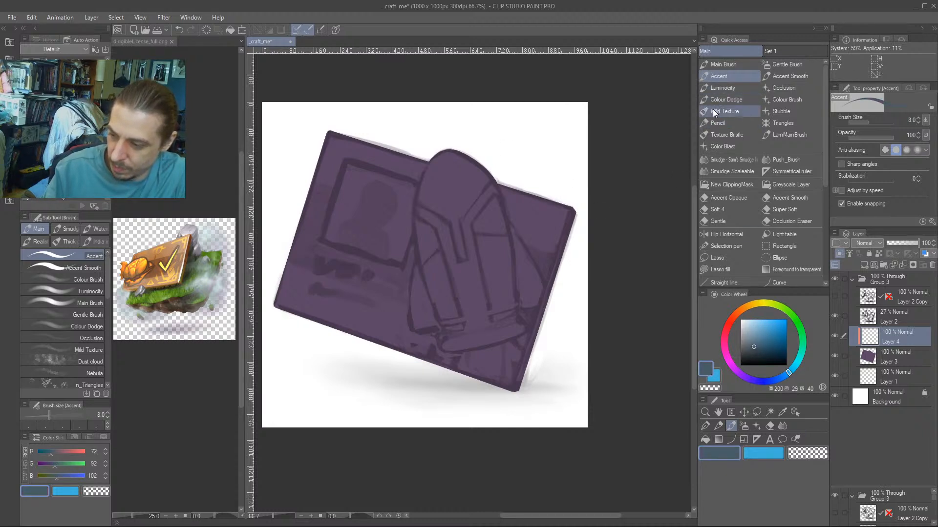
{"action": "key", "text": "bracketright"}
{"action": "key", "text": "bracketright"}
{"action": "key", "text": "bracketright"}
{"action": "key", "text": "bracketright"}
{"action": "key", "text": "bracketright"}
{"action": "key", "text": "bracketright"}
{"action": "key", "text": "bracketright"}
{"action": "key", "text": "bracketright"}
{"action": "key", "text": "bracketright"}
{"action": "key", "text": "bracketright"}
{"action": "key", "text": "bracketright"}
{"action": "key", "text": "bracketright"}
{"action": "key", "text": "bracketright"}
{"action": "left_click_drag", "start_coordinate": [314, 147], "coordinate": [581, 229]}
Switch to a lighter teal (RGB 87, 134, 142), repaint the upper band, and cover the card's lower part.
{"action": "left_click_drag", "start_coordinate": [793, 367], "coordinate": [794, 366]}
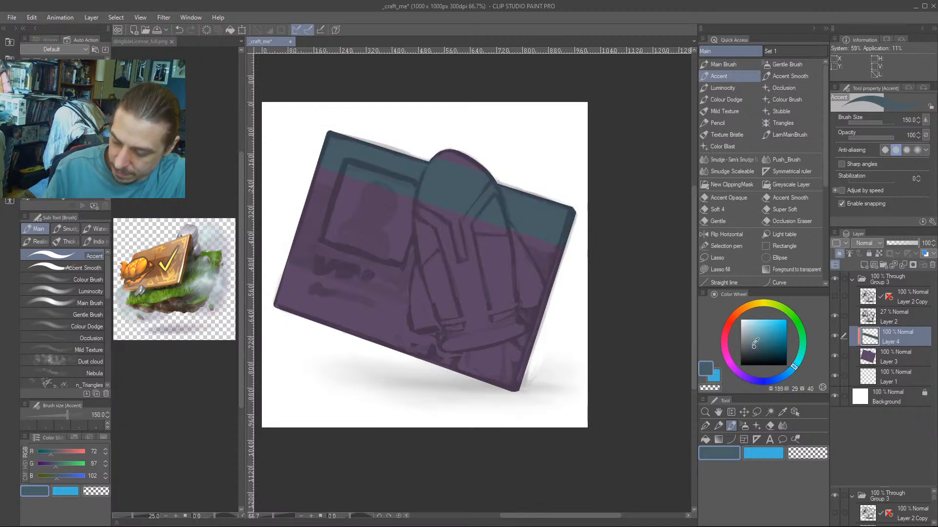
{"action": "left_click", "coordinate": [758, 339]}
{"action": "mouse_move", "coordinate": [576, 221]}
{"action": "left_mouse_down"}
{"action": "mouse_move", "coordinate": [360, 142]}
{"action": "mouse_move", "coordinate": [295, 129]}
{"action": "mouse_move", "coordinate": [579, 234]}
{"action": "mouse_move", "coordinate": [305, 159]}
{"action": "mouse_move", "coordinate": [621, 274]}
{"action": "left_mouse_up"}
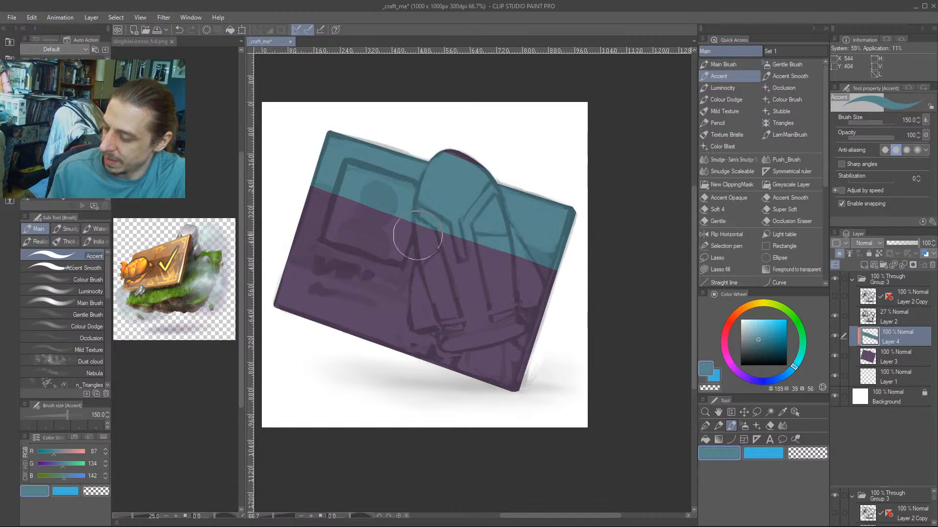
{"action": "left_click_drag", "start_coordinate": [306, 292], "coordinate": [365, 277]}
{"action": "mouse_move", "coordinate": [317, 257]}
{"action": "left_mouse_down"}
{"action": "mouse_move", "coordinate": [632, 365]}
{"action": "mouse_move", "coordinate": [564, 352]}
{"action": "mouse_move", "coordinate": [297, 256]}
{"action": "mouse_move", "coordinate": [582, 357]}
{"action": "mouse_move", "coordinate": [503, 311]}
{"action": "mouse_move", "coordinate": [330, 253]}
{"action": "mouse_move", "coordinate": [608, 363]}
{"action": "left_mouse_up"}
{"action": "left_click_drag", "start_coordinate": [443, 290], "coordinate": [384, 285]}
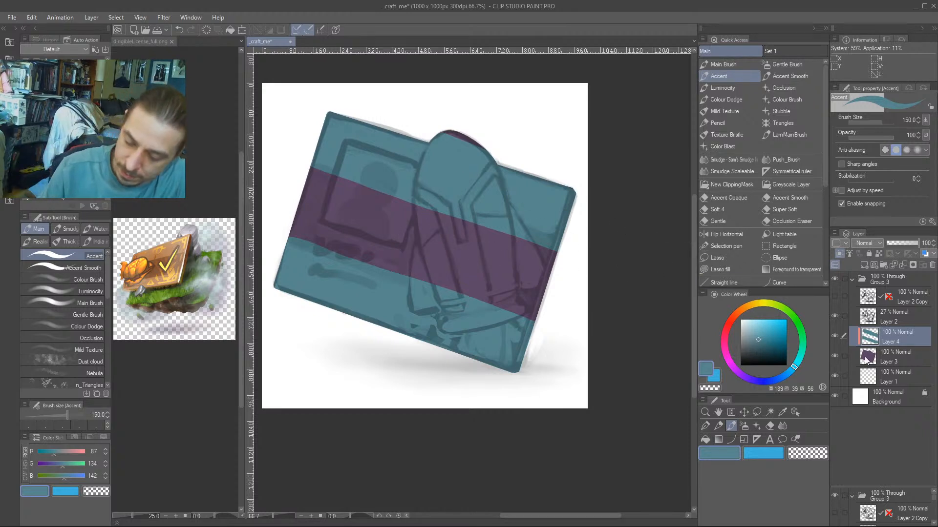
Add a new raster layer above the teal colour layer (Layer 4), clipped to the card silhouette.
{"action": "left_click", "coordinate": [885, 357]}
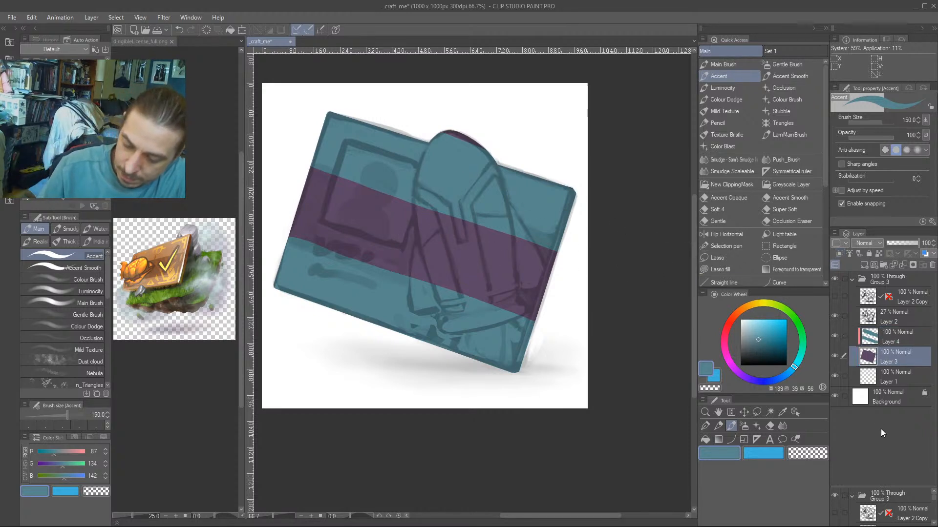
{"action": "left_click", "coordinate": [864, 266]}
{"action": "left_click_drag", "start_coordinate": [886, 358], "coordinate": [883, 331]}
{"action": "left_click_drag", "start_coordinate": [353, 219], "coordinate": [383, 202]}
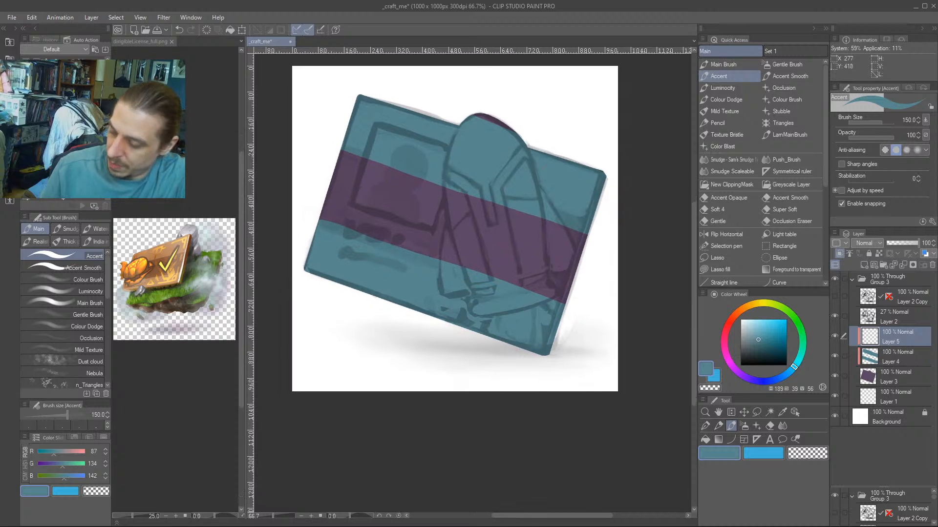
Outline the card's photo square in beige (RGB 188, 178, 165) at brush size 30 and fill it in at size 60.
{"action": "left_click", "coordinate": [746, 331]}
{"action": "key", "text": "bracketleft"}
{"action": "key", "text": "bracketleft"}
{"action": "key", "text": "bracketleft"}
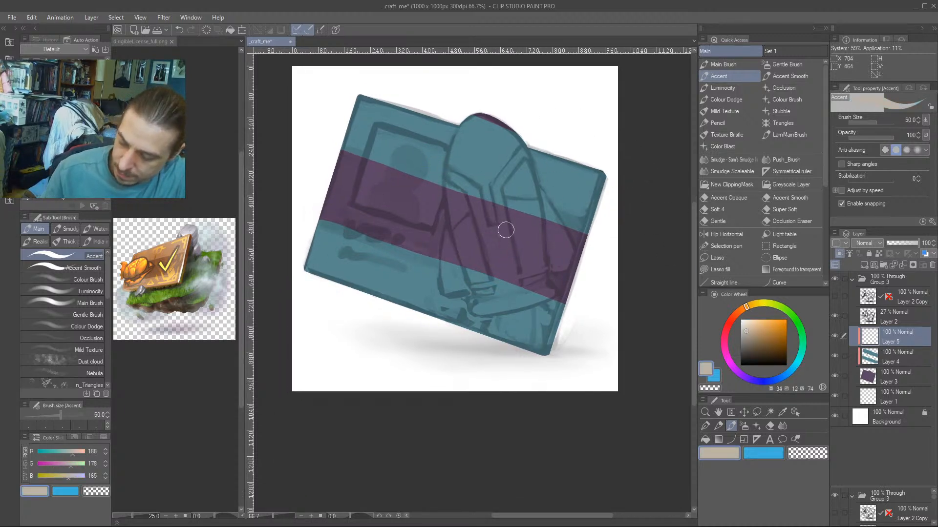
{"action": "left_click_drag", "start_coordinate": [449, 159], "coordinate": [430, 227]}
{"action": "left_click_drag", "start_coordinate": [443, 182], "coordinate": [428, 229]}
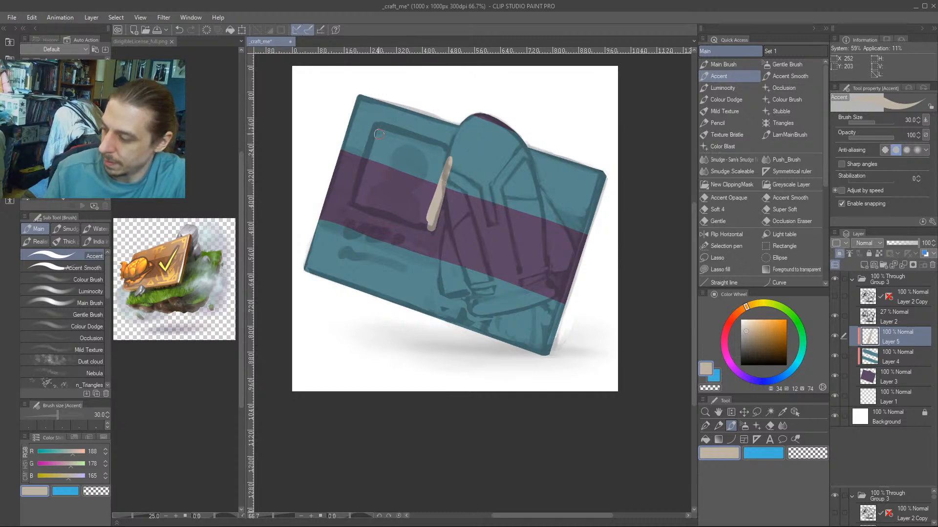
{"action": "left_click_drag", "start_coordinate": [377, 125], "coordinate": [460, 153]}
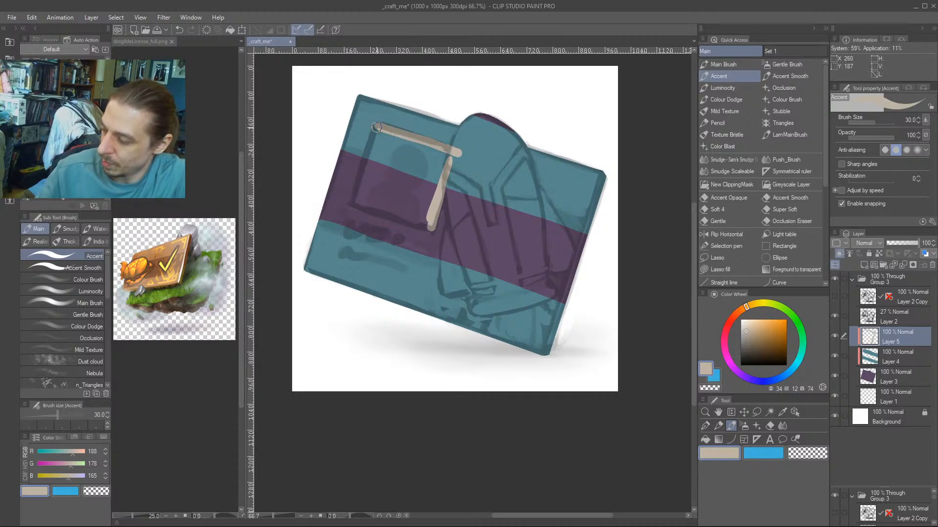
{"action": "mouse_move", "coordinate": [376, 127]}
{"action": "left_mouse_down"}
{"action": "mouse_move", "coordinate": [355, 203]}
{"action": "mouse_move", "coordinate": [364, 207]}
{"action": "mouse_move", "coordinate": [419, 223]}
{"action": "mouse_move", "coordinate": [380, 135]}
{"action": "mouse_move", "coordinate": [442, 169]}
{"action": "mouse_move", "coordinate": [430, 182]}
{"action": "mouse_move", "coordinate": [395, 187]}
{"action": "mouse_move", "coordinate": [381, 142]}
{"action": "mouse_move", "coordinate": [366, 190]}
{"action": "mouse_move", "coordinate": [390, 200]}
{"action": "left_mouse_up"}
{"action": "key", "text": "bracketright"}
{"action": "key", "text": "bracketright"}
{"action": "key", "text": "bracketright"}
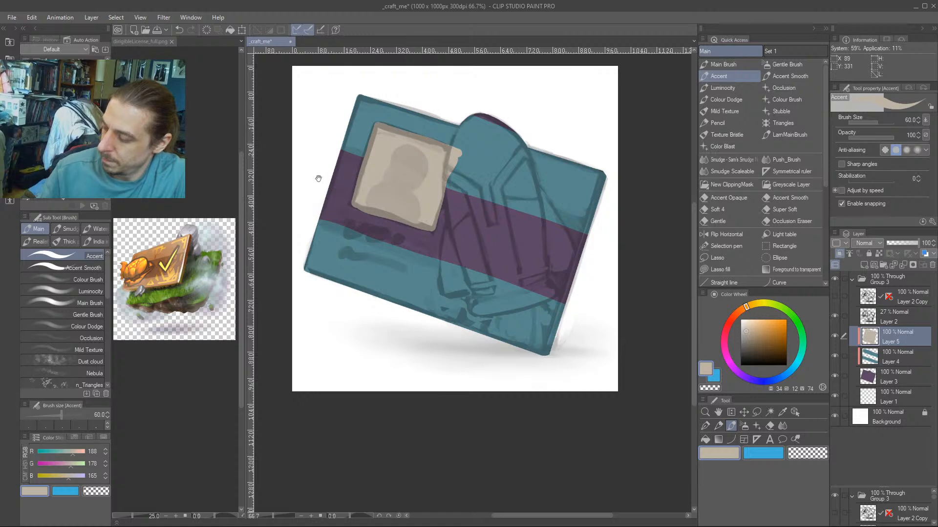
Trim the lower and helmet-side edges of the beige photo square straight, using transparent colour at brush size 30.
{"action": "scroll", "coordinate": [318, 178], "scroll_direction": "up", "scroll_amount": 1}
{"action": "key", "text": "bracketleft"}
{"action": "key", "text": "bracketleft"}
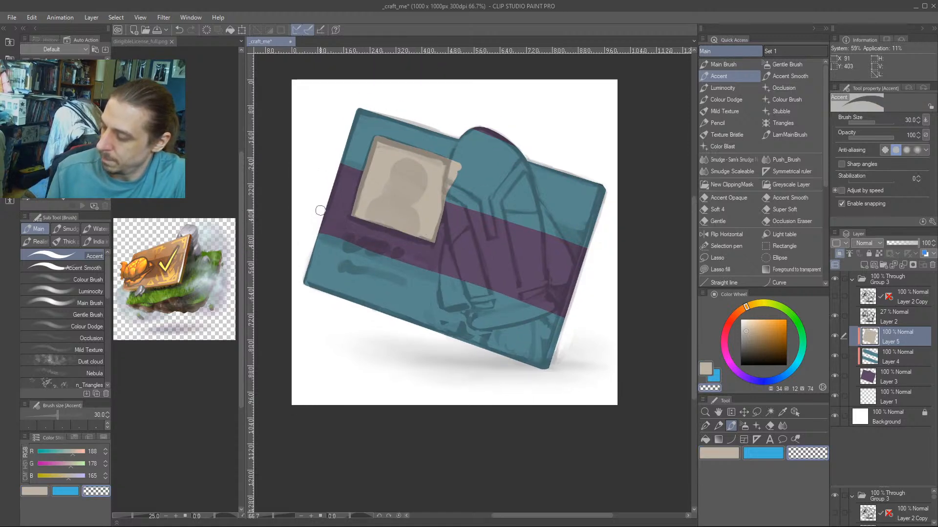
{"action": "key", "text": "bracketleft"}
{"action": "left_click_drag", "start_coordinate": [352, 213], "coordinate": [422, 236]}
{"action": "left_click_drag", "start_coordinate": [314, 140], "coordinate": [354, 184]}
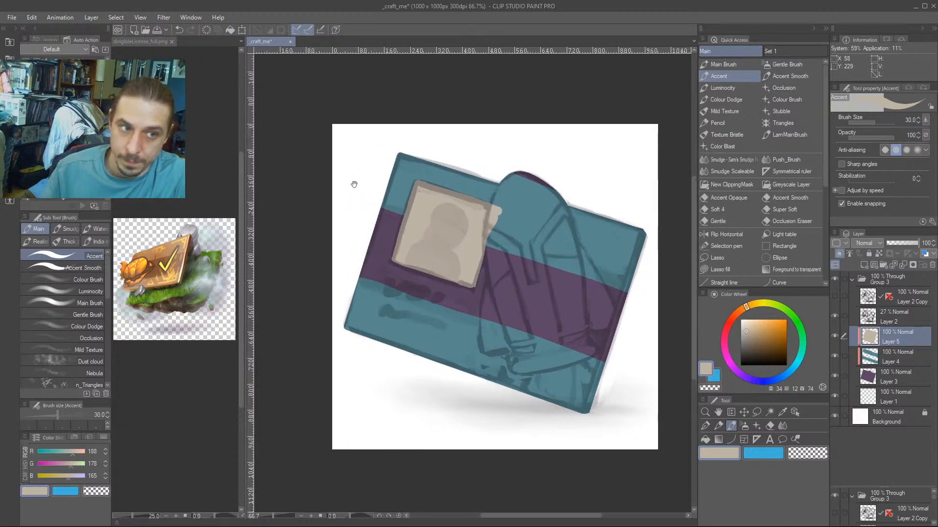
{"action": "key", "text": "c"}
{"action": "left_click_drag", "start_coordinate": [505, 198], "coordinate": [469, 296]}
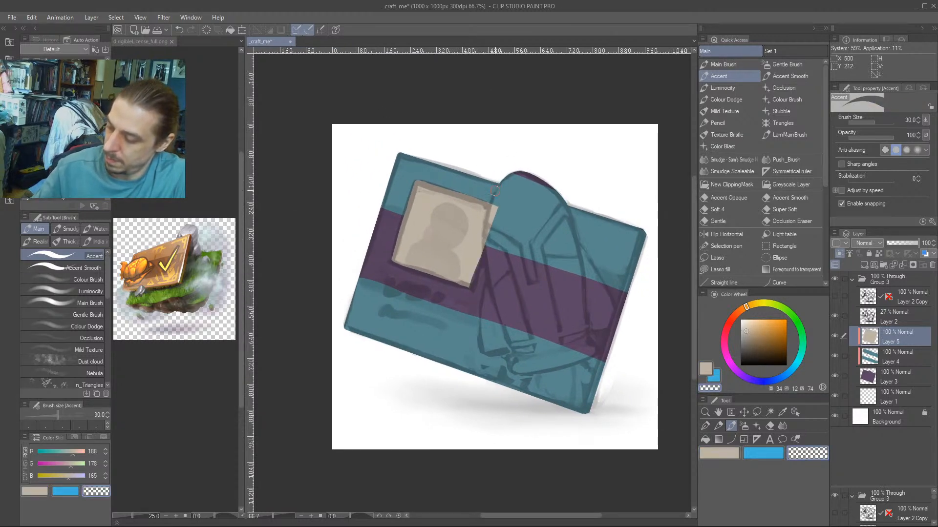
{"action": "key", "text": "ctrl+z"}
{"action": "mouse_move", "coordinate": [503, 197]}
{"action": "left_mouse_down"}
{"action": "mouse_move", "coordinate": [472, 303]}
{"action": "mouse_move", "coordinate": [500, 209]}
{"action": "mouse_move", "coordinate": [480, 267]}
{"action": "left_mouse_up"}
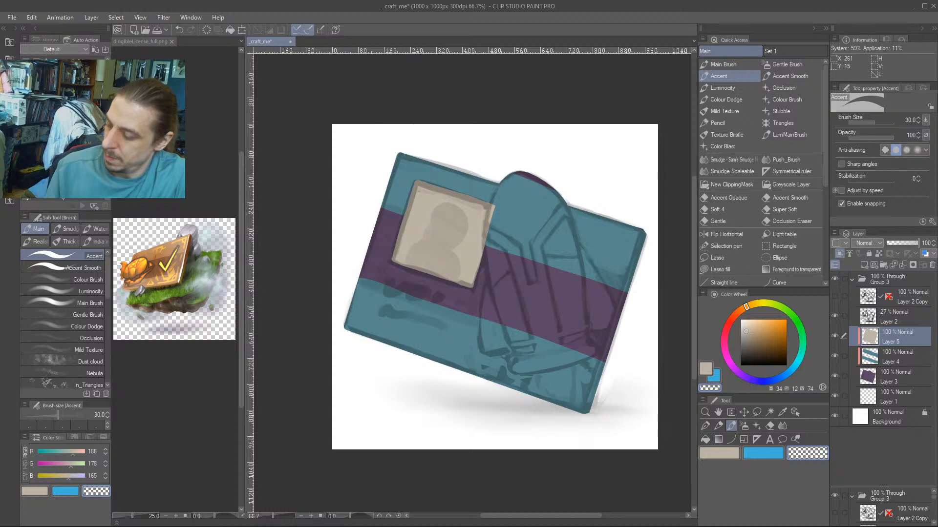
Add another new clipped raster layer and place it above the beige photo layer (Layer 5).
{"action": "left_click_drag", "start_coordinate": [358, 152], "coordinate": [367, 121]}
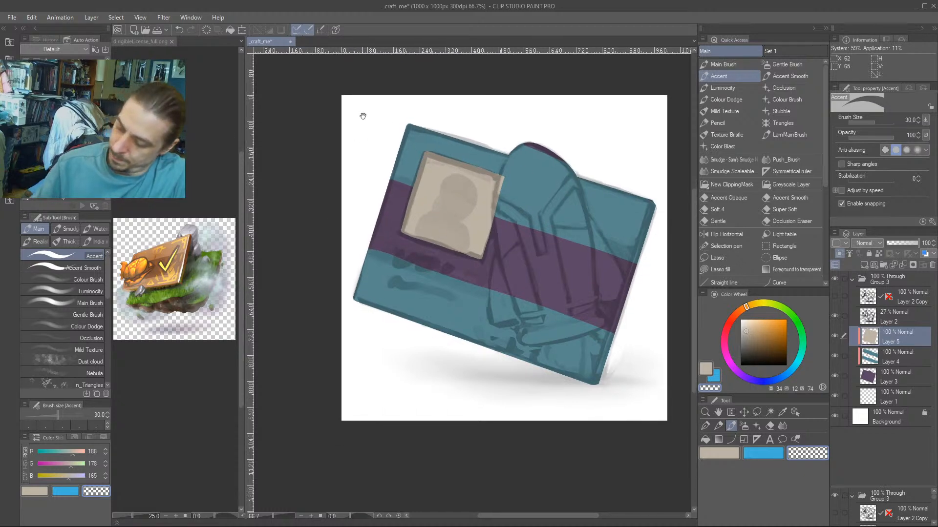
{"action": "mouse_move", "coordinate": [389, 291]}
{"action": "left_mouse_down"}
{"action": "mouse_move", "coordinate": [369, 259]}
{"action": "mouse_move", "coordinate": [384, 273]}
{"action": "left_mouse_up"}
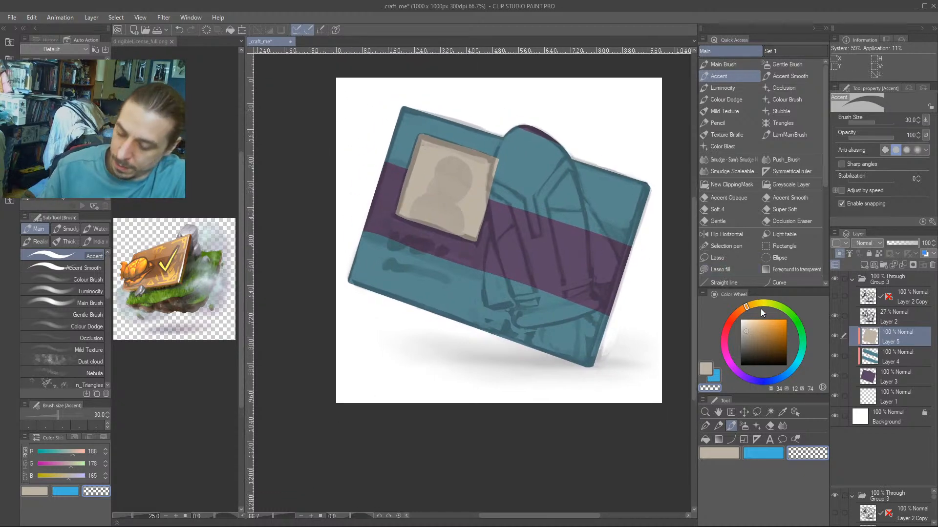
{"action": "left_click", "coordinate": [888, 360]}
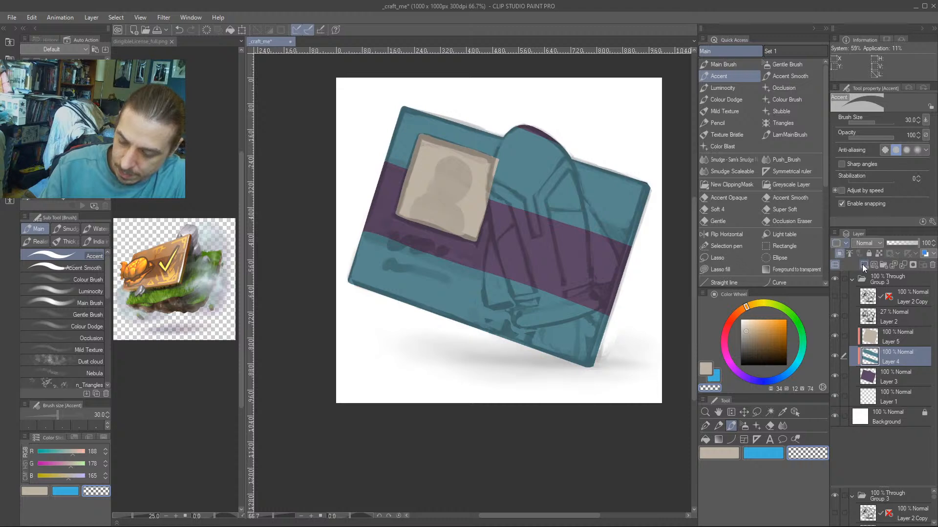
{"action": "left_click", "coordinate": [864, 266]}
{"action": "left_click_drag", "start_coordinate": [872, 356], "coordinate": [865, 333]}
Choose an orange-brown (RGB 153, 87, 55) and paint the helmet's dome outline and right side at brush size 60.
{"action": "mouse_move", "coordinate": [432, 228]}
{"action": "left_mouse_down"}
{"action": "mouse_move", "coordinate": [405, 227]}
{"action": "mouse_move", "coordinate": [421, 218]}
{"action": "left_mouse_up"}
{"action": "key", "text": "c"}
{"action": "key", "text": "bracketleft"}
{"action": "key", "text": "bracketleft"}
{"action": "key", "text": "bracketleft"}
{"action": "key", "text": "bracketleft"}
{"action": "key", "text": "bracketleft"}
{"action": "key", "text": "bracketright"}
{"action": "key", "text": "bracketright"}
{"action": "key", "text": "bracketright"}
{"action": "key", "text": "bracketright"}
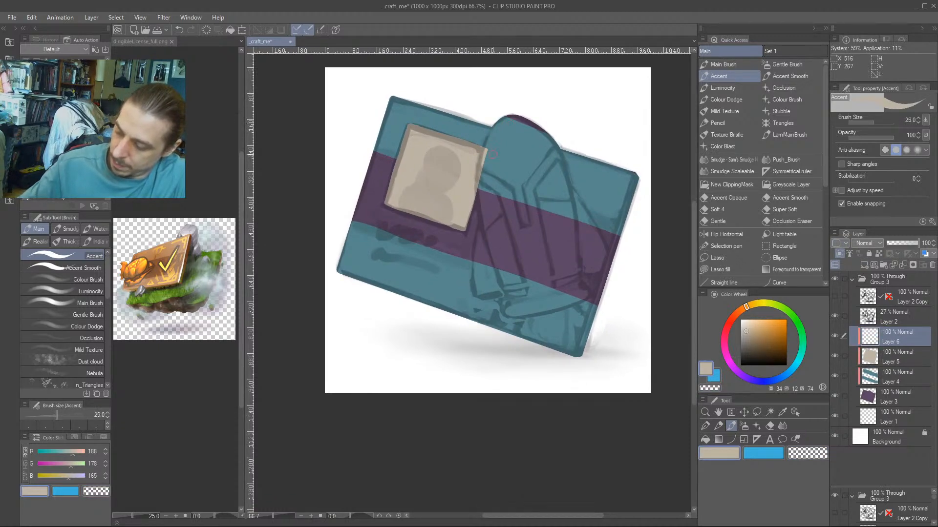
{"action": "left_click", "coordinate": [761, 333]}
{"action": "left_click", "coordinate": [737, 313]}
{"action": "left_click", "coordinate": [769, 339]}
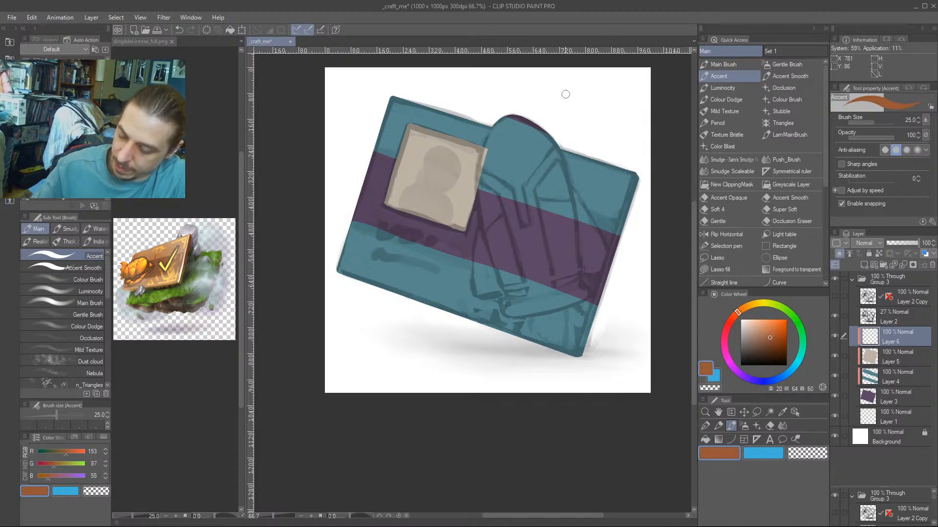
{"action": "key", "text": "bracketright"}
{"action": "key", "text": "bracketright"}
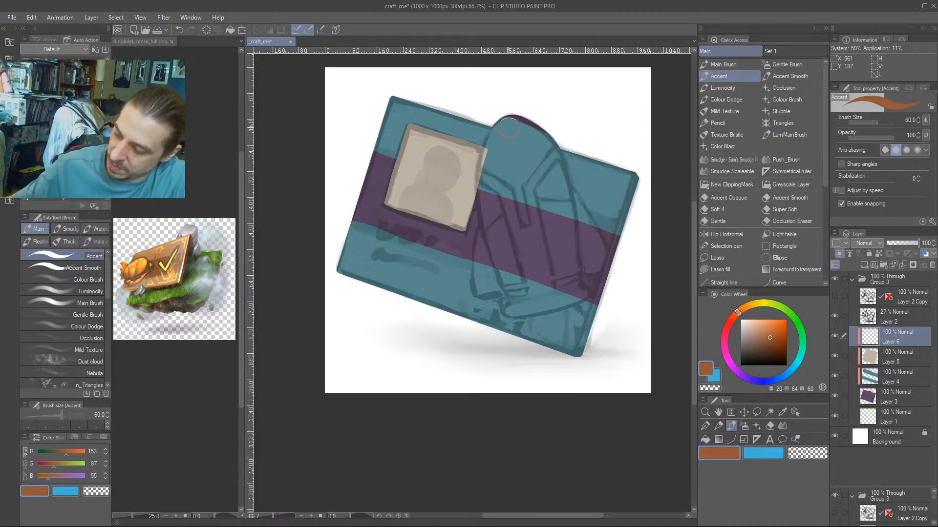
{"action": "mouse_move", "coordinate": [508, 122]}
{"action": "left_mouse_down"}
{"action": "mouse_move", "coordinate": [493, 147]}
{"action": "mouse_move", "coordinate": [506, 123]}
{"action": "mouse_move", "coordinate": [486, 159]}
{"action": "mouse_move", "coordinate": [506, 123]}
{"action": "mouse_move", "coordinate": [532, 131]}
{"action": "mouse_move", "coordinate": [551, 161]}
{"action": "mouse_move", "coordinate": [544, 140]}
{"action": "mouse_move", "coordinate": [572, 266]}
{"action": "left_mouse_up"}
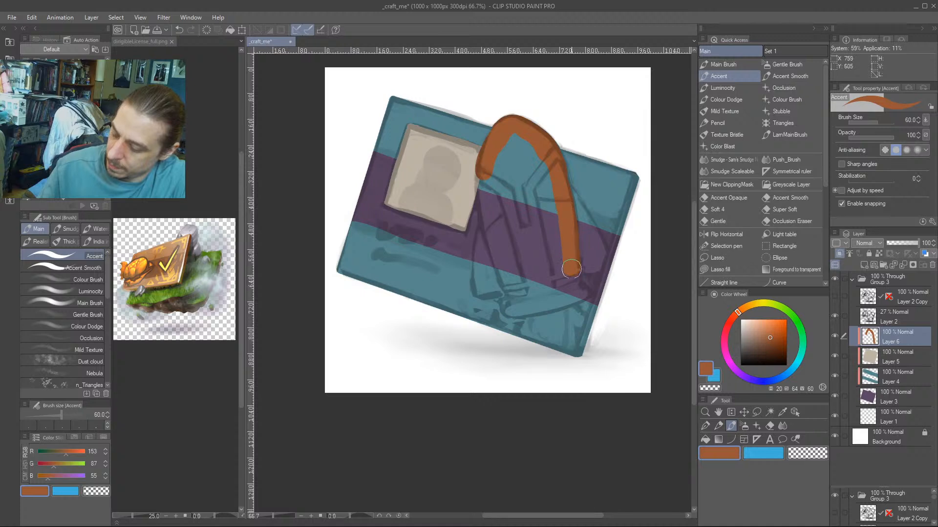
Turn off clipping to the layer below for the orange helmet layer.
{"action": "left_click_drag", "start_coordinate": [423, 244], "coordinate": [409, 207]}
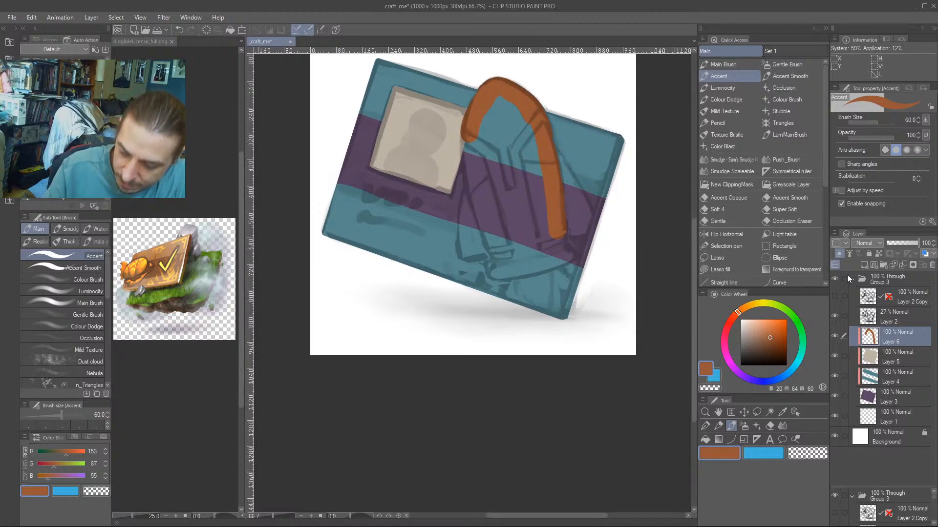
{"action": "left_click", "coordinate": [838, 254]}
{"action": "left_click_drag", "start_coordinate": [639, 174], "coordinate": [638, 247]}
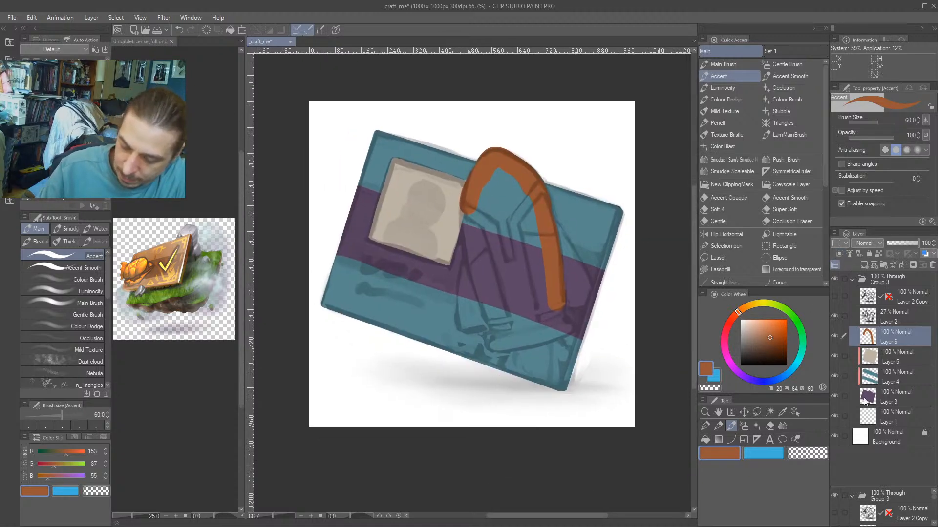
Hide the helmet layer and erase the dome from Layer 3 along the card's upper edge with transparent colour at brush size 40.
{"action": "left_click", "coordinate": [835, 336]}
{"action": "left_click", "coordinate": [855, 398]}
{"action": "key", "text": "]"}
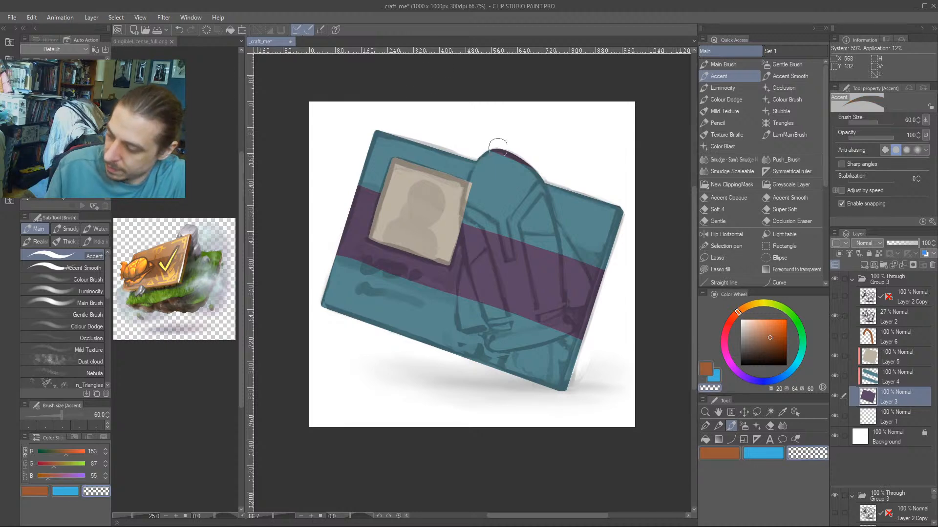
{"action": "key", "text": "["}
{"action": "key", "text": "["}
{"action": "key", "text": "["}
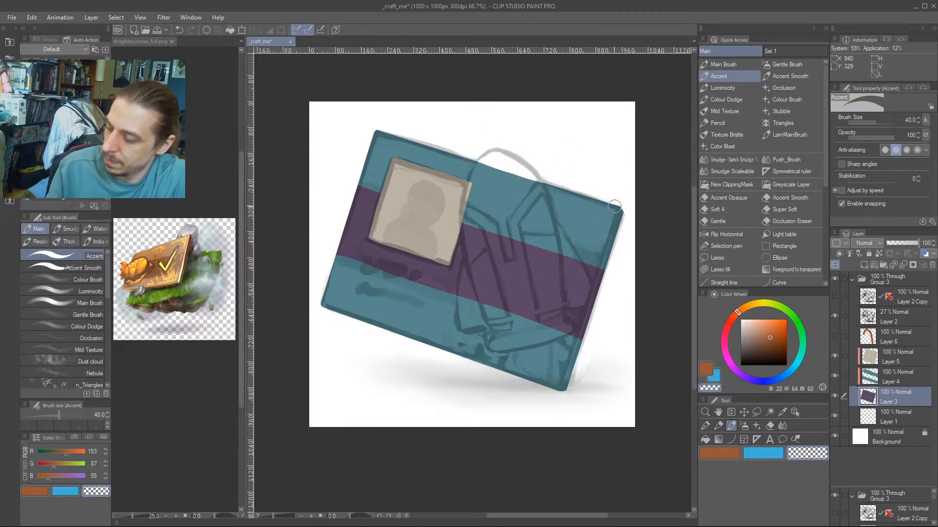
{"action": "left_click_drag", "start_coordinate": [542, 178], "coordinate": [518, 167]}
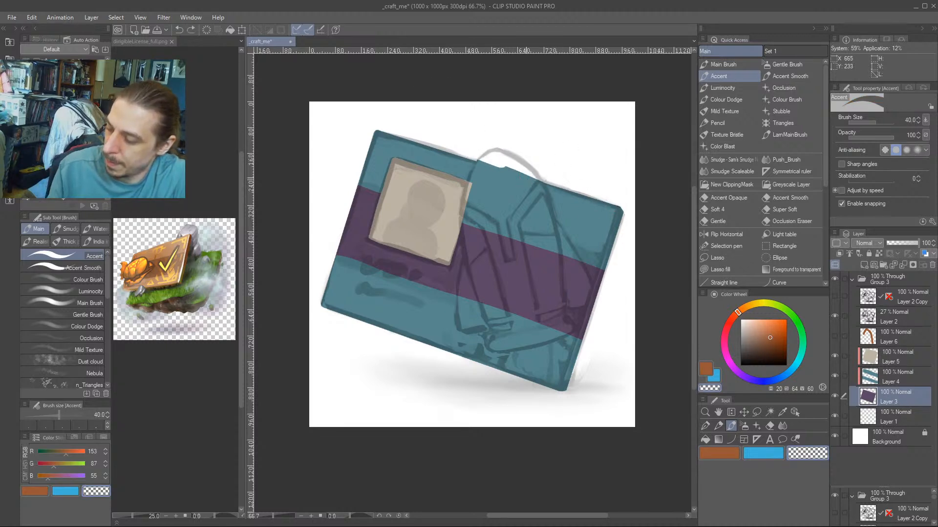
{"action": "left_click", "coordinate": [620, 200]}
{"action": "left_click", "coordinate": [353, 114], "text": "shift"}
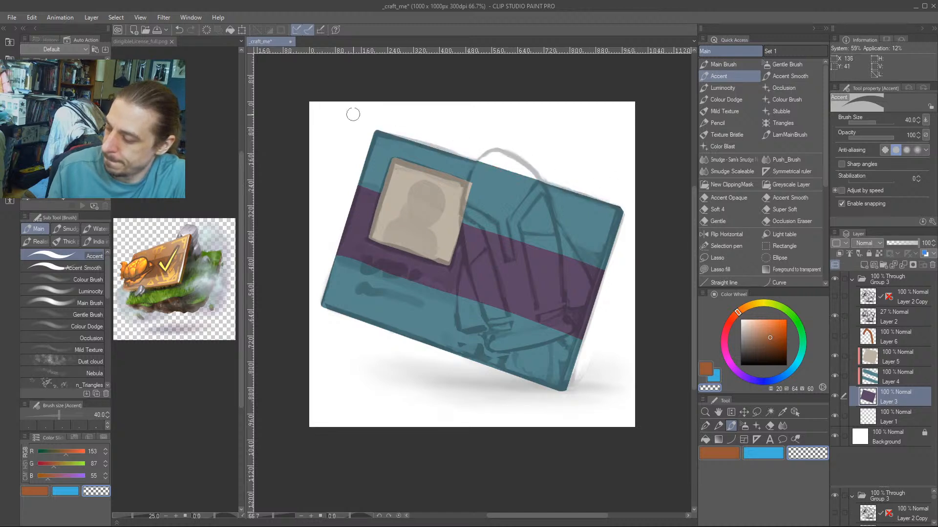
Show the helmet layer again and fill the dome and right side with orange-brown at brush size 70.
{"action": "left_click", "coordinate": [854, 338]}
{"action": "left_click", "coordinate": [834, 336]}
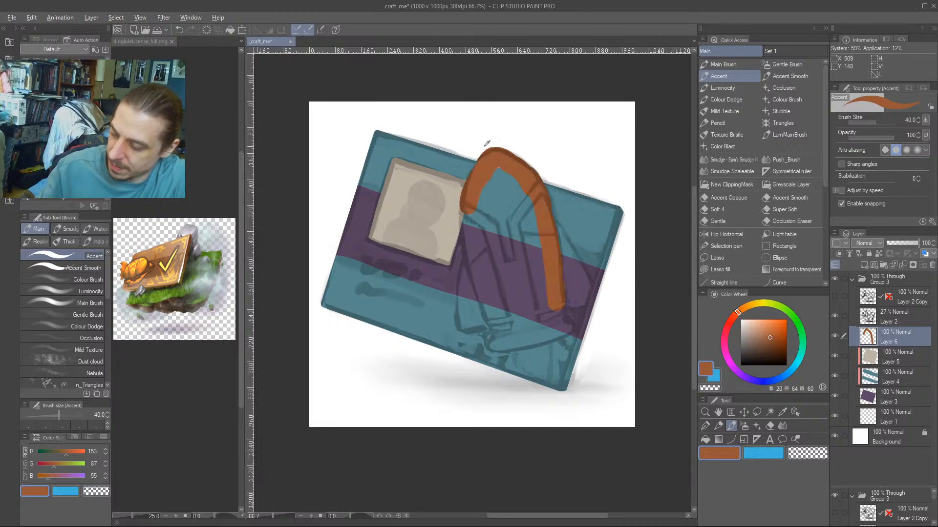
{"action": "mouse_move", "coordinate": [484, 166]}
{"action": "left_mouse_down"}
{"action": "mouse_move", "coordinate": [495, 189]}
{"action": "mouse_move", "coordinate": [508, 179]}
{"action": "mouse_move", "coordinate": [490, 169]}
{"action": "mouse_move", "coordinate": [534, 231]}
{"action": "left_mouse_up"}
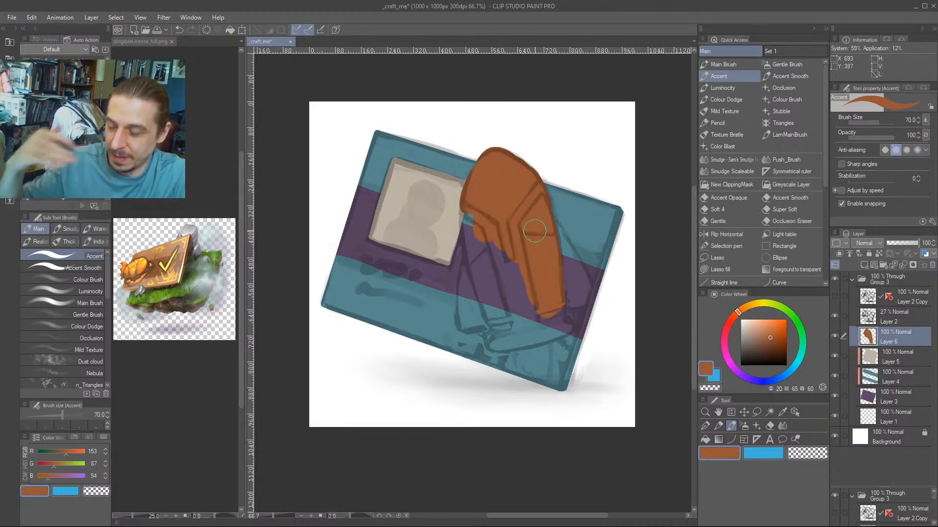
Smooth the dome's upper-right contour at brush size 17, alternating between orange-brown and transparent colour.
{"action": "key", "text": "["}
{"action": "key", "text": "["}
{"action": "key", "text": "["}
{"action": "key", "text": "["}
{"action": "key", "text": "["}
{"action": "key", "text": "["}
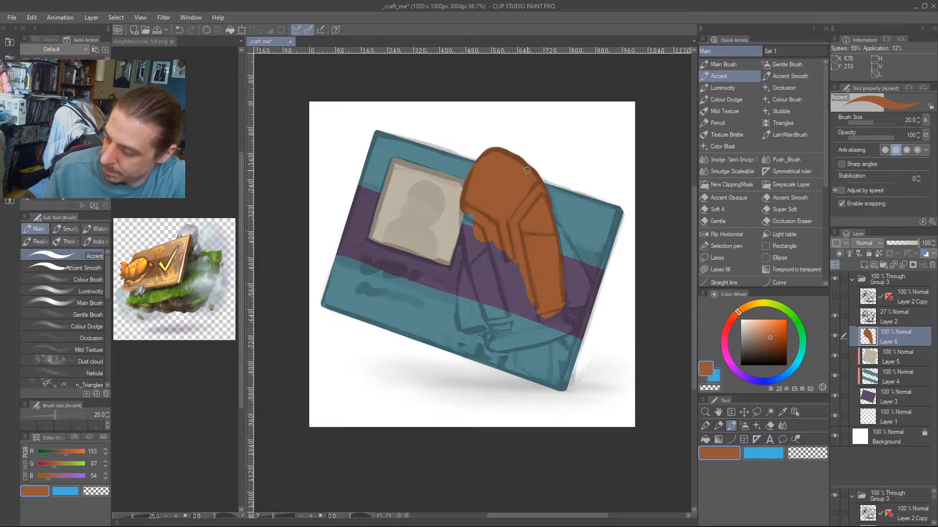
{"action": "scroll", "coordinate": [471, 180], "scroll_direction": "up", "scroll_amount": 4}
{"action": "key", "text": "["}
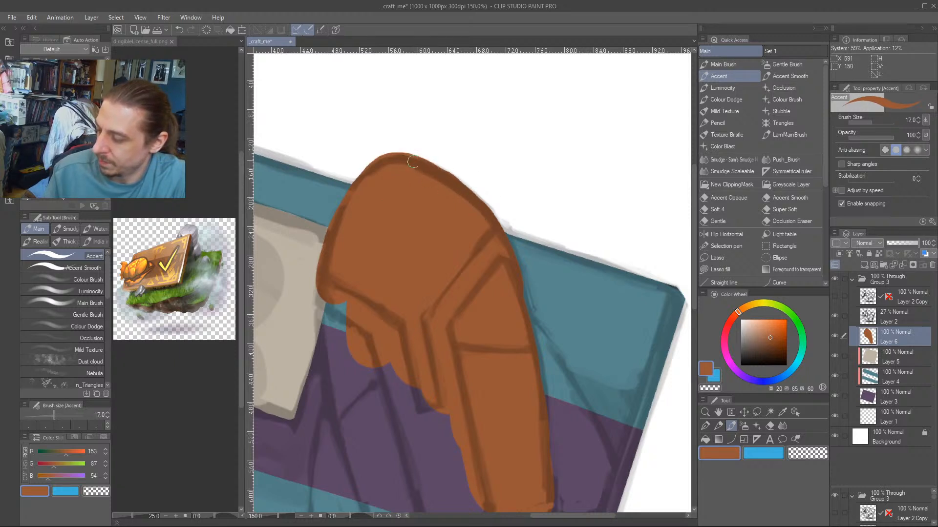
{"action": "left_click_drag", "start_coordinate": [413, 161], "coordinate": [482, 208]}
{"action": "key", "text": "c"}
{"action": "left_click_drag", "start_coordinate": [460, 175], "coordinate": [428, 156]}
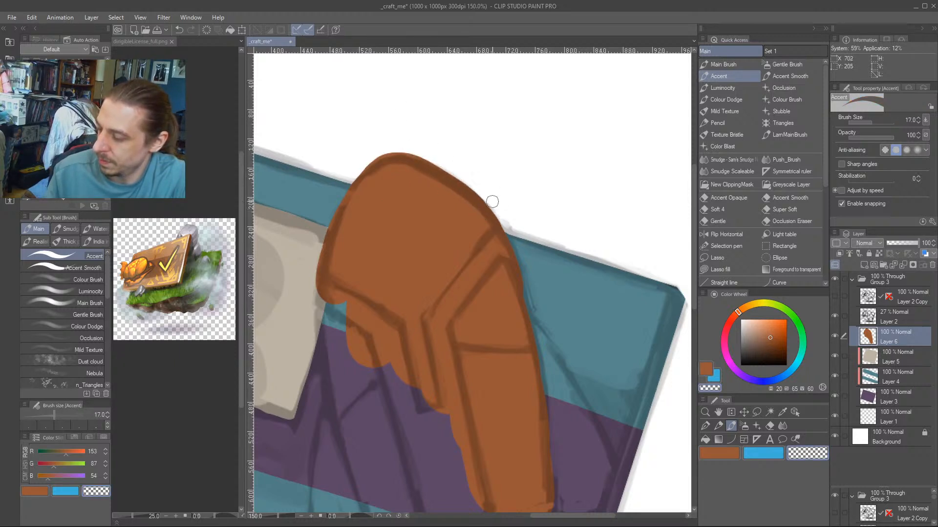
{"action": "left_click_drag", "start_coordinate": [324, 164], "coordinate": [322, 144]}
{"action": "key", "text": "c"}
{"action": "left_click_drag", "start_coordinate": [415, 143], "coordinate": [451, 162]}
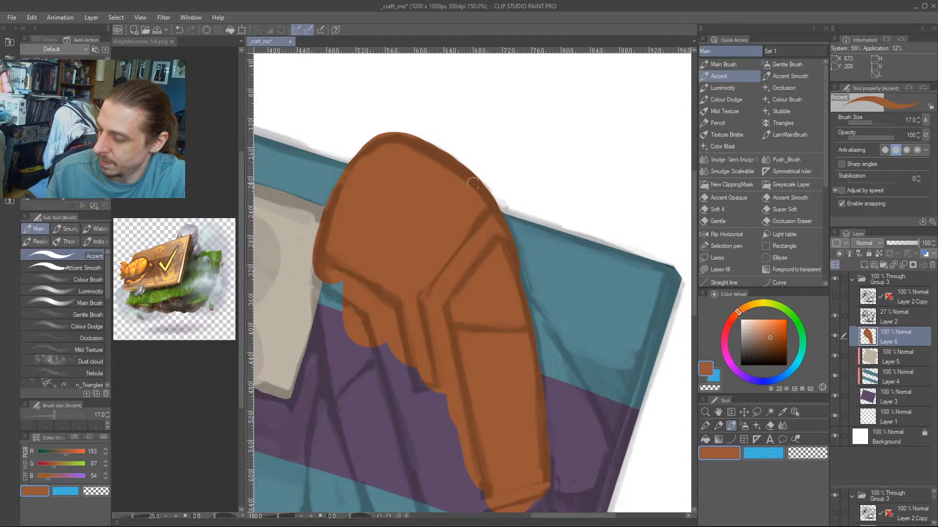
{"action": "left_click_drag", "start_coordinate": [492, 251], "coordinate": [466, 153]}
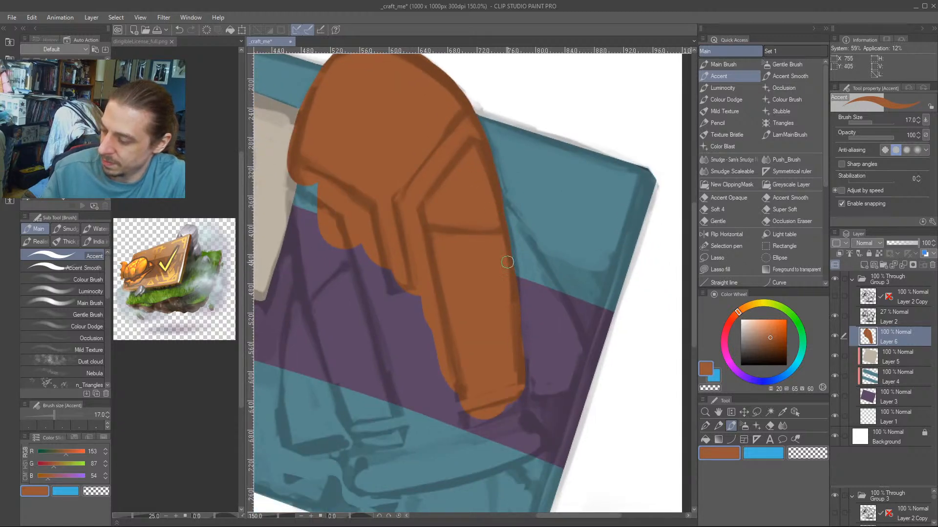
Outline the helmet's flared right flap at brush size 12 and fill it with orange-brown at size 17.
{"action": "key", "text": "bracketright"}
{"action": "mouse_move", "coordinate": [497, 213]}
{"action": "left_mouse_down"}
{"action": "mouse_move", "coordinate": [465, 87]}
{"action": "mouse_move", "coordinate": [503, 130]}
{"action": "mouse_move", "coordinate": [552, 221]}
{"action": "mouse_move", "coordinate": [541, 244]}
{"action": "left_mouse_up"}
{"action": "key", "text": "bracketleft"}
{"action": "key", "text": "bracketleft"}
{"action": "key", "text": "bracketleft"}
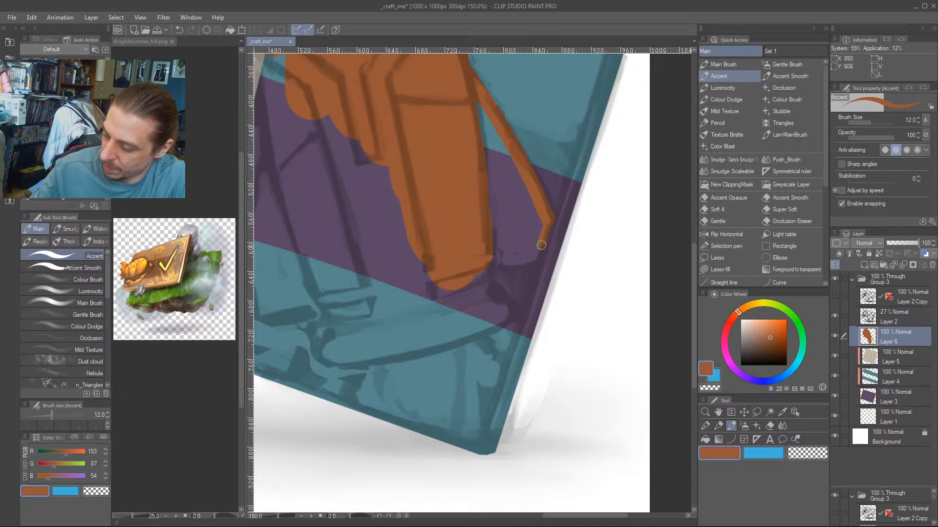
{"action": "mouse_move", "coordinate": [486, 267]}
{"action": "left_mouse_down"}
{"action": "mouse_move", "coordinate": [539, 256]}
{"action": "mouse_move", "coordinate": [514, 250]}
{"action": "mouse_move", "coordinate": [525, 236]}
{"action": "mouse_move", "coordinate": [498, 139]}
{"action": "mouse_move", "coordinate": [494, 193]}
{"action": "mouse_move", "coordinate": [513, 216]}
{"action": "mouse_move", "coordinate": [509, 194]}
{"action": "left_mouse_up"}
{"action": "key", "text": "bracketright"}
{"action": "key", "text": "bracketright"}
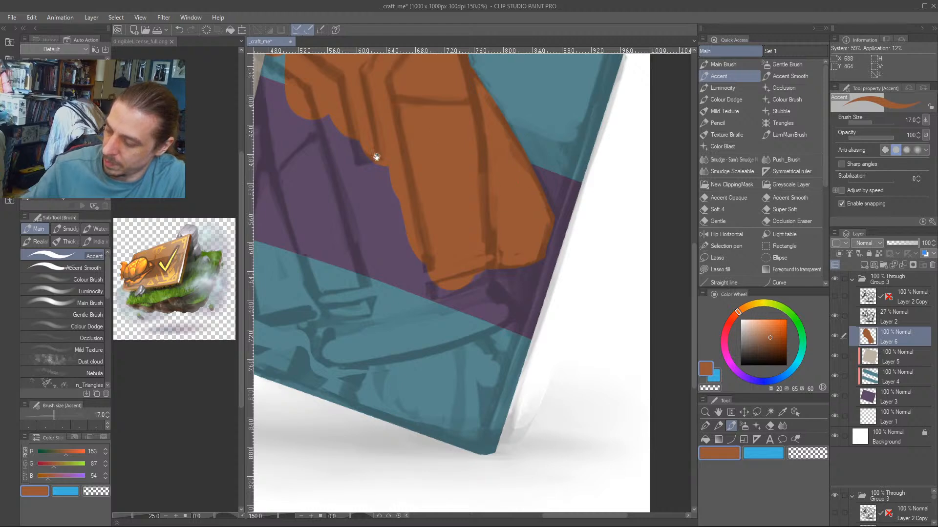
Outline the helmet's left edge and flared left flap in orange-brown at brush size 17, and fill the flap at size 30.
{"action": "left_click_drag", "start_coordinate": [376, 157], "coordinate": [599, 239]}
{"action": "mouse_move", "coordinate": [487, 96]}
{"action": "left_mouse_down"}
{"action": "mouse_move", "coordinate": [482, 170]}
{"action": "mouse_move", "coordinate": [541, 391]}
{"action": "left_mouse_up"}
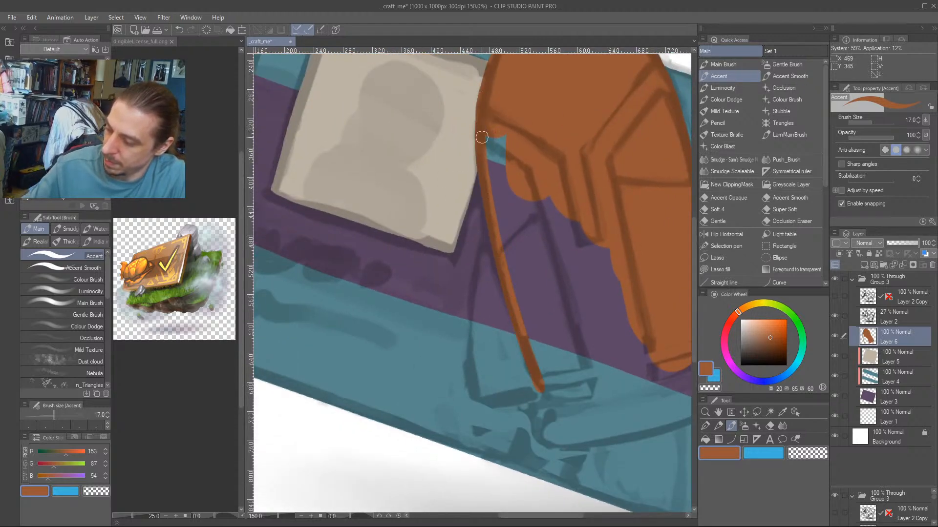
{"action": "left_click_drag", "start_coordinate": [489, 193], "coordinate": [420, 138]}
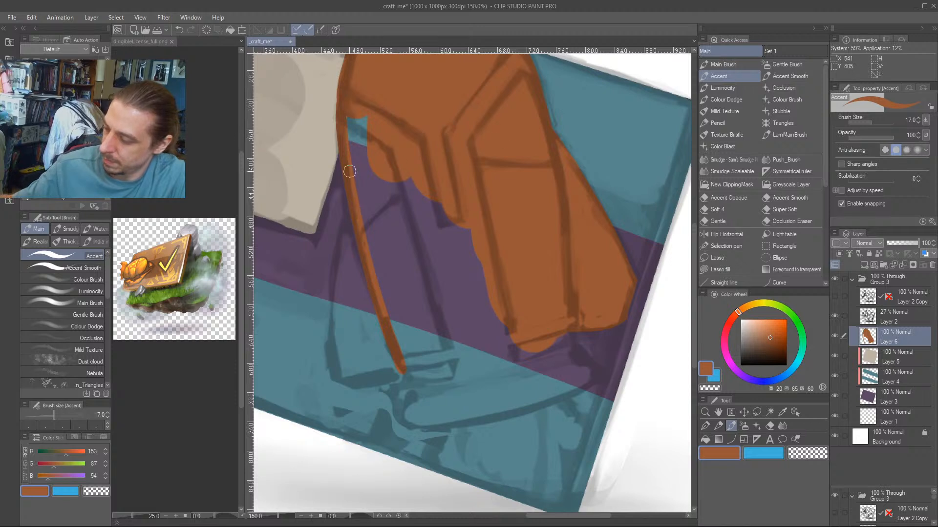
{"action": "mouse_move", "coordinate": [346, 191]}
{"action": "left_mouse_down"}
{"action": "mouse_move", "coordinate": [338, 373]}
{"action": "mouse_move", "coordinate": [362, 379]}
{"action": "mouse_move", "coordinate": [424, 347]}
{"action": "left_mouse_up"}
{"action": "mouse_move", "coordinate": [362, 377]}
{"action": "left_mouse_down"}
{"action": "mouse_move", "coordinate": [412, 365]}
{"action": "mouse_move", "coordinate": [383, 355]}
{"action": "mouse_move", "coordinate": [342, 373]}
{"action": "mouse_move", "coordinate": [371, 307]}
{"action": "mouse_move", "coordinate": [350, 284]}
{"action": "mouse_move", "coordinate": [377, 302]}
{"action": "left_mouse_up"}
{"action": "key", "text": "]"}
{"action": "key", "text": "]"}
{"action": "key", "text": "]"}
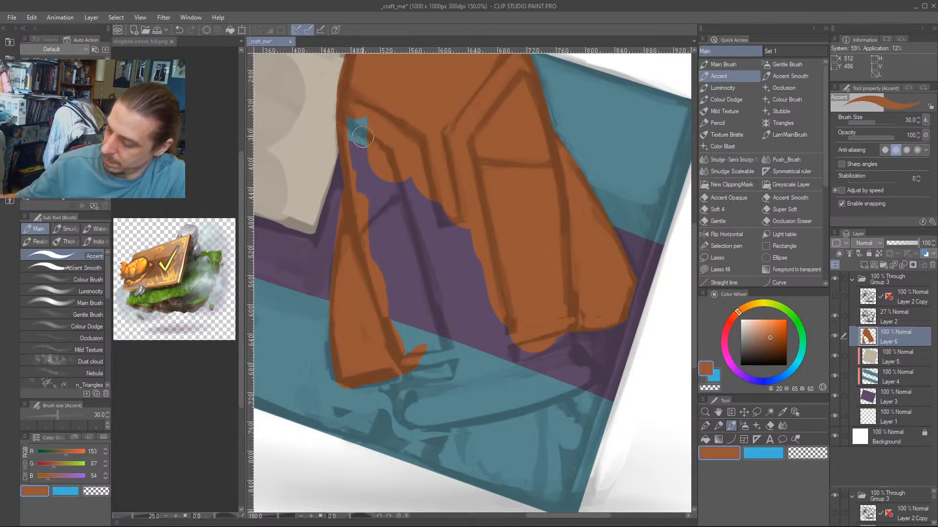
Fill the open middle of the helmet between the two flaps with orange-brown using a larger brush.
{"action": "key", "text": "]"}
{"action": "key", "text": "]"}
{"action": "mouse_move", "coordinate": [360, 130]}
{"action": "left_mouse_down"}
{"action": "mouse_move", "coordinate": [365, 153]}
{"action": "mouse_move", "coordinate": [364, 123]}
{"action": "mouse_move", "coordinate": [406, 293]}
{"action": "mouse_move", "coordinate": [425, 314]}
{"action": "mouse_move", "coordinate": [486, 337]}
{"action": "left_mouse_up"}
{"action": "mouse_move", "coordinate": [461, 235]}
{"action": "left_mouse_down"}
{"action": "mouse_move", "coordinate": [468, 270]}
{"action": "mouse_move", "coordinate": [477, 177]}
{"action": "left_mouse_up"}
Paint the rounded rim along the helmet's lower end in orange-brown, filling it in at brush size 20.
{"action": "key", "text": "bracketleft"}
{"action": "key", "text": "bracketleft"}
{"action": "key", "text": "bracketleft"}
{"action": "key", "text": "bracketleft"}
{"action": "key", "text": "bracketleft"}
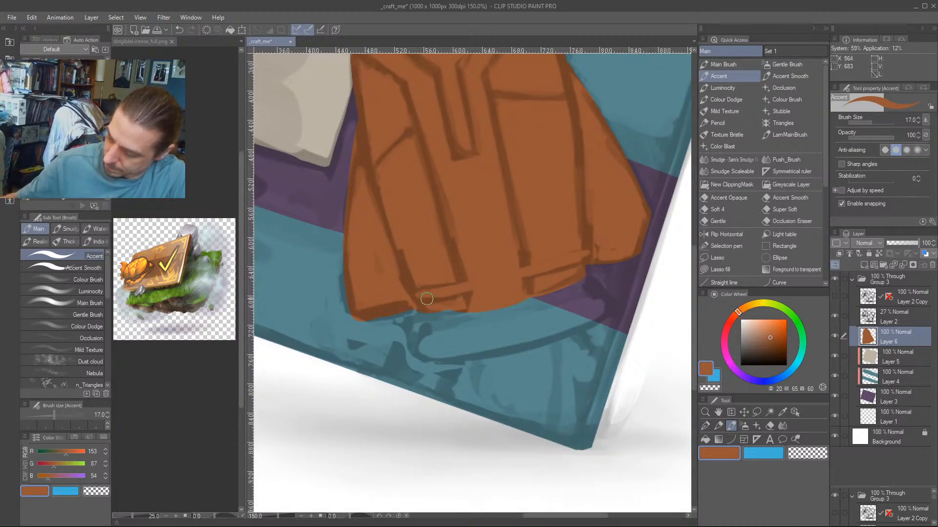
{"action": "mouse_move", "coordinate": [407, 333]}
{"action": "left_mouse_down"}
{"action": "mouse_move", "coordinate": [423, 317]}
{"action": "mouse_move", "coordinate": [420, 328]}
{"action": "left_mouse_up"}
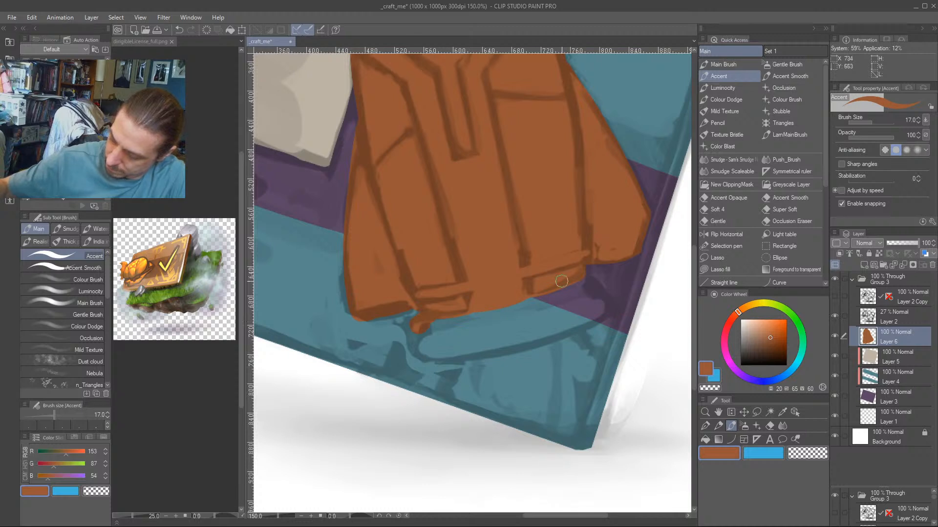
{"action": "mouse_move", "coordinate": [579, 280]}
{"action": "left_mouse_down"}
{"action": "mouse_move", "coordinate": [593, 284]}
{"action": "mouse_move", "coordinate": [491, 313]}
{"action": "left_mouse_up"}
{"action": "key", "text": "bracketright"}
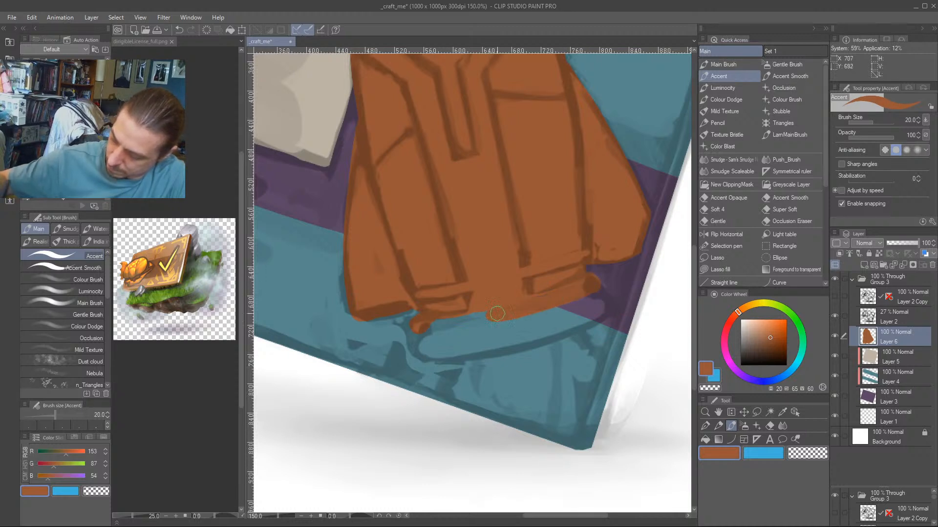
{"action": "mouse_move", "coordinate": [420, 329]}
{"action": "left_mouse_down"}
{"action": "mouse_move", "coordinate": [414, 349]}
{"action": "mouse_move", "coordinate": [503, 353]}
{"action": "mouse_move", "coordinate": [564, 334]}
{"action": "mouse_move", "coordinate": [610, 302]}
{"action": "mouse_move", "coordinate": [596, 289]}
{"action": "mouse_move", "coordinate": [542, 323]}
{"action": "mouse_move", "coordinate": [491, 337]}
{"action": "left_mouse_up"}
{"action": "mouse_move", "coordinate": [562, 301]}
{"action": "left_mouse_down"}
{"action": "mouse_move", "coordinate": [507, 329]}
{"action": "mouse_move", "coordinate": [474, 323]}
{"action": "mouse_move", "coordinate": [426, 336]}
{"action": "mouse_move", "coordinate": [453, 347]}
{"action": "mouse_move", "coordinate": [469, 334]}
{"action": "mouse_move", "coordinate": [570, 321]}
{"action": "left_mouse_up"}
Trim the lower rim's contour with transparent colour at brush size 20, refining its right and left ends at size 12.
{"action": "key", "text": "c"}
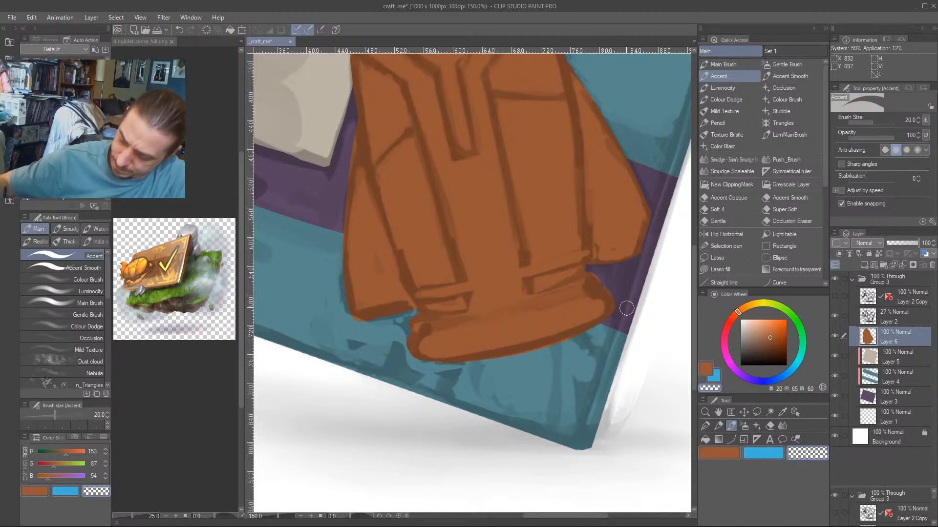
{"action": "mouse_move", "coordinate": [626, 308]}
{"action": "left_mouse_down"}
{"action": "mouse_move", "coordinate": [471, 364]}
{"action": "mouse_move", "coordinate": [403, 368]}
{"action": "left_mouse_up"}
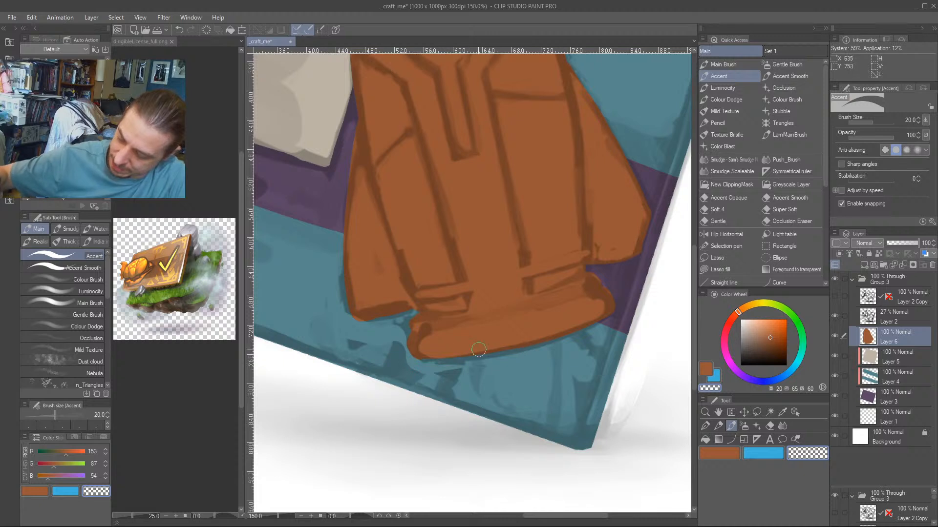
{"action": "left_click_drag", "start_coordinate": [510, 242], "coordinate": [494, 225]}
{"action": "key", "text": "bracketleft"}
{"action": "key", "text": "bracketleft"}
{"action": "key", "text": "bracketleft"}
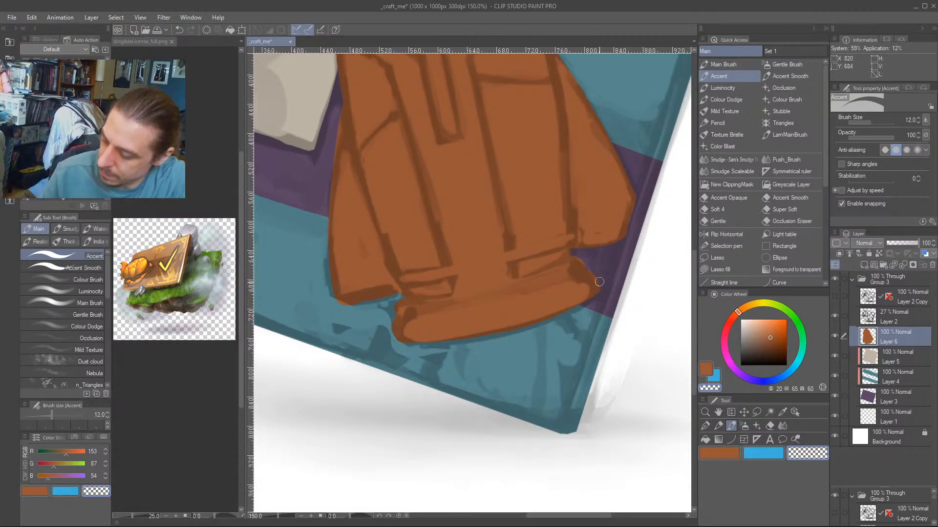
{"action": "left_click_drag", "start_coordinate": [573, 253], "coordinate": [593, 272]}
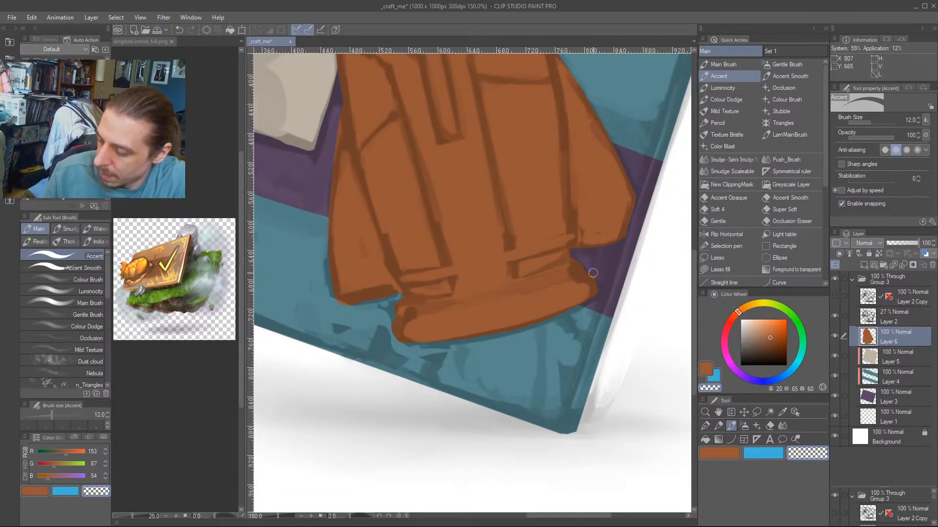
{"action": "mouse_move", "coordinate": [346, 288]}
{"action": "left_mouse_down"}
{"action": "mouse_move", "coordinate": [364, 265]}
{"action": "mouse_move", "coordinate": [416, 289]}
{"action": "mouse_move", "coordinate": [412, 306]}
{"action": "left_mouse_up"}
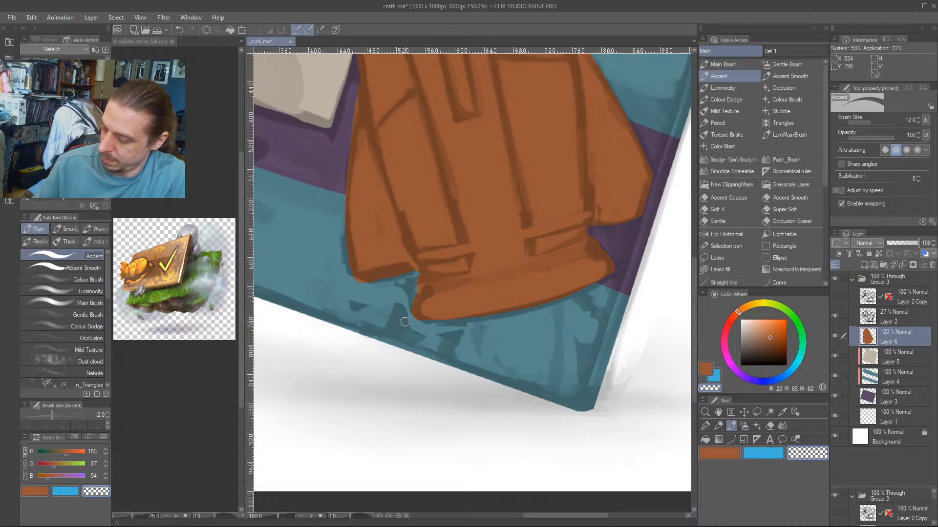
Add a new layer above the helmet's Layer 6 and clip it to the layer below.
{"action": "scroll", "coordinate": [409, 289], "scroll_direction": "down", "scroll_amount": 2}
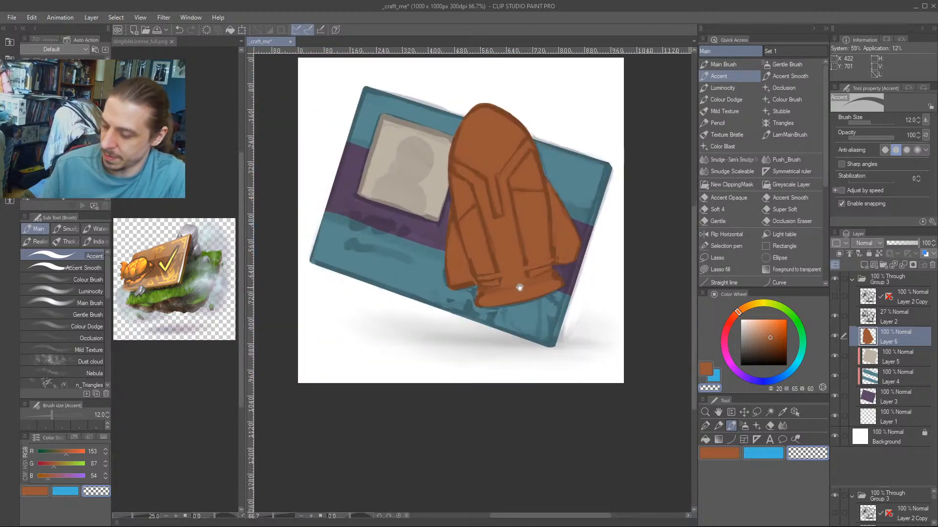
{"action": "left_click", "coordinate": [862, 265]}
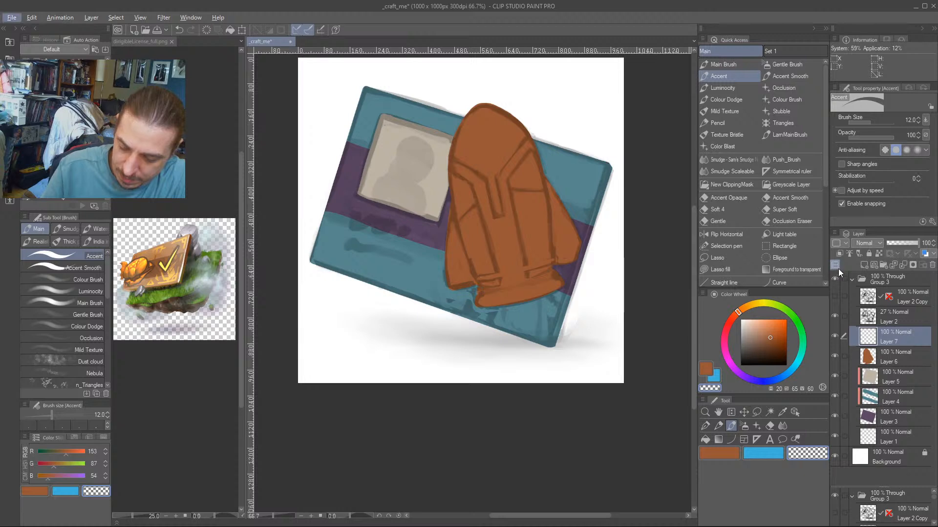
{"action": "left_click", "coordinate": [835, 265]}
Lock the transparent pixels of Layer 6 and fill the helmet with light blue (RGB 93, 180, 215).
{"action": "left_click", "coordinate": [852, 355]}
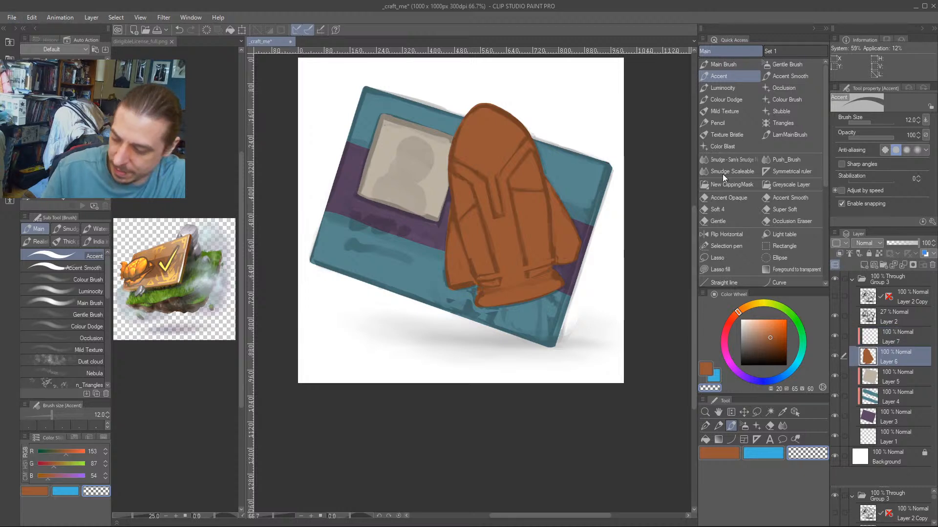
{"action": "key", "text": "slash"}
{"action": "left_click_drag", "start_coordinate": [442, 215], "coordinate": [462, 250]}
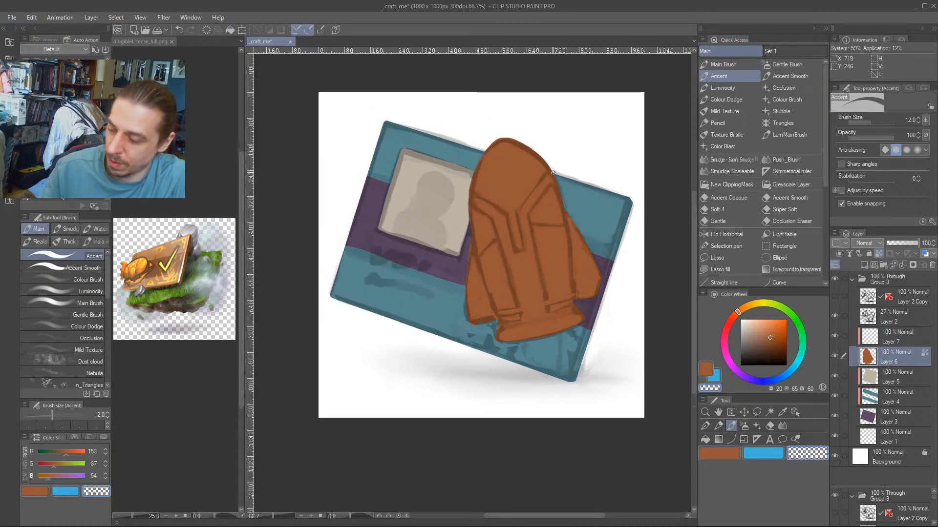
{"action": "left_click", "coordinate": [791, 372]}
{"action": "left_click", "coordinate": [770, 323]}
{"action": "key", "text": "alt+Delete"}
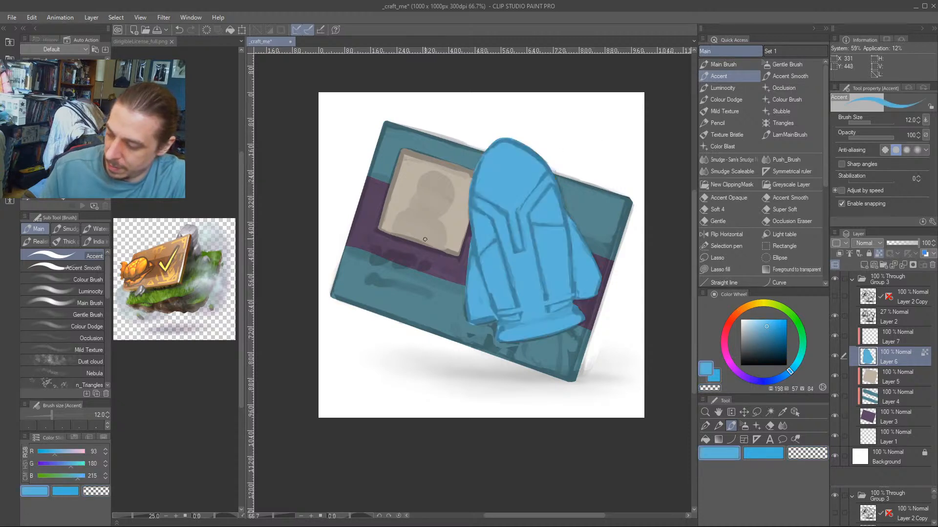
{"action": "left_click_drag", "start_coordinate": [404, 259], "coordinate": [393, 237]}
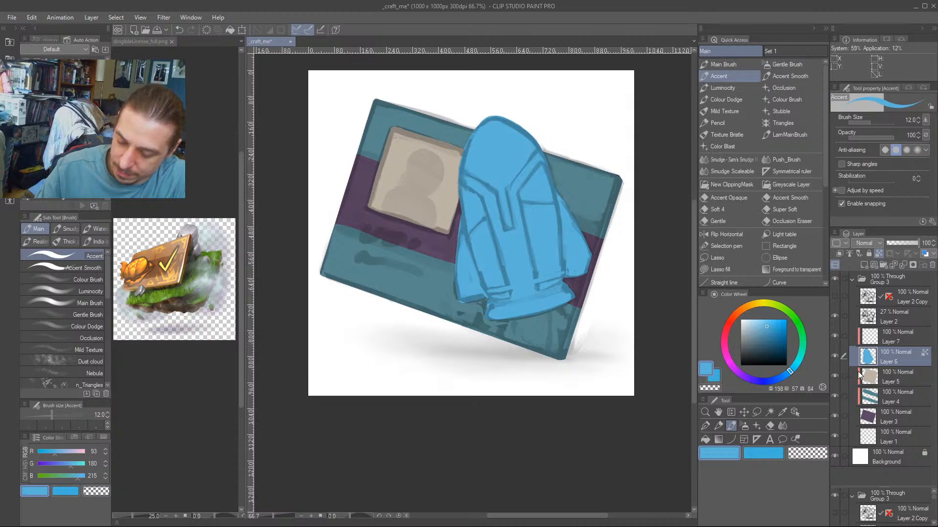
Smooth the edge of the helmet's dome with the Accent Smooth brush in transparent colour at size 12.
{"action": "key", "text": "bracketleft"}
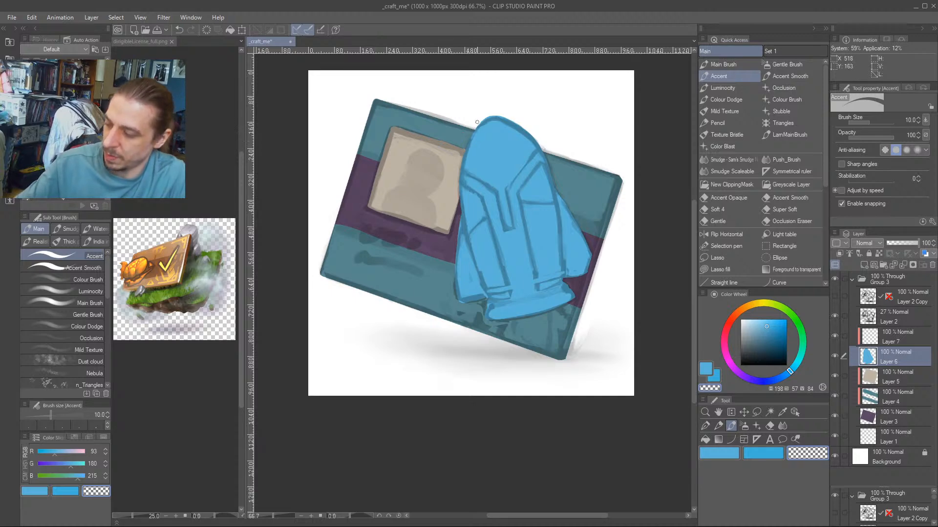
{"action": "scroll", "coordinate": [478, 122], "scroll_direction": "up", "scroll_amount": 4}
{"action": "left_click", "coordinate": [790, 76]}
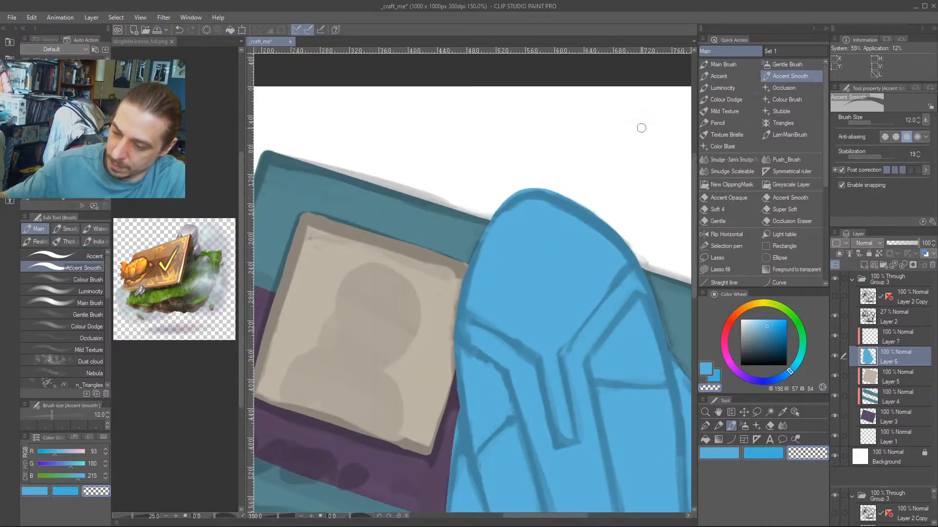
{"action": "key", "text": "bracketleft"}
{"action": "key", "text": "bracketleft"}
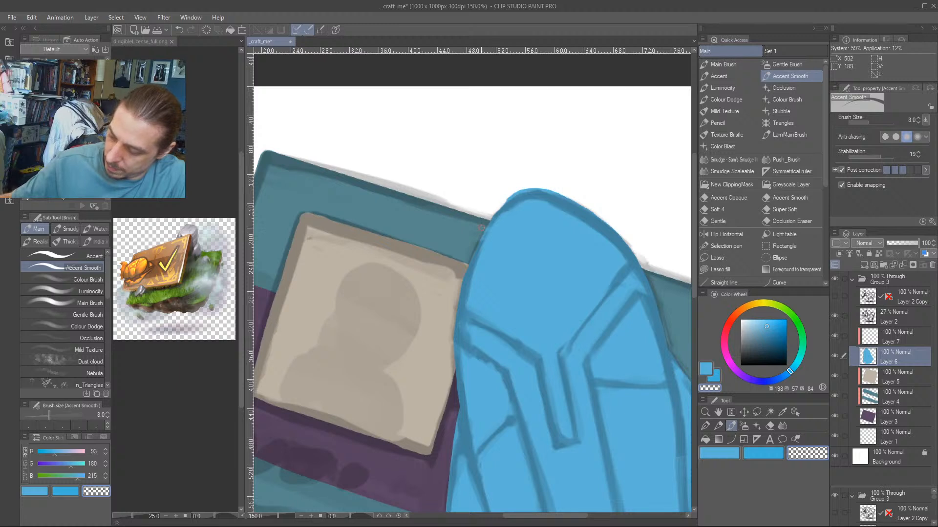
{"action": "key", "text": "bracketright"}
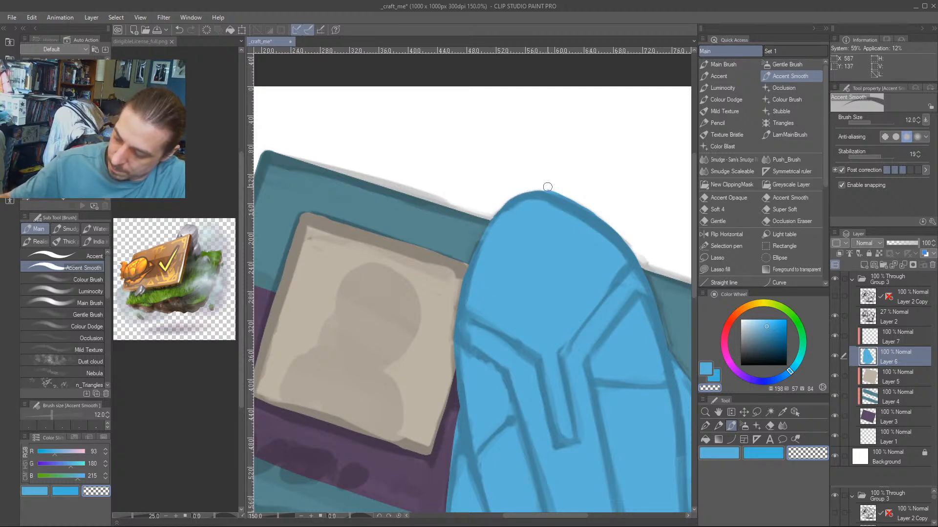
{"action": "left_click_drag", "start_coordinate": [593, 179], "coordinate": [590, 155]}
Hide the sketch on Layer 2 to check the flat colour shapes, and show it again.
{"action": "left_click", "coordinate": [835, 316]}
{"action": "key", "text": "ctrl+minus"}
{"action": "key", "text": "ctrl+minus"}
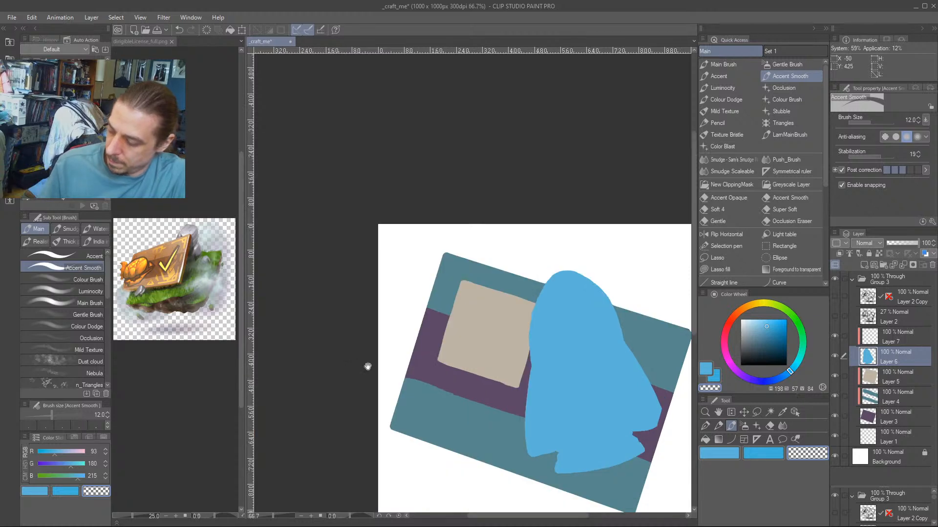
{"action": "left_click_drag", "start_coordinate": [430, 350], "coordinate": [391, 210]}
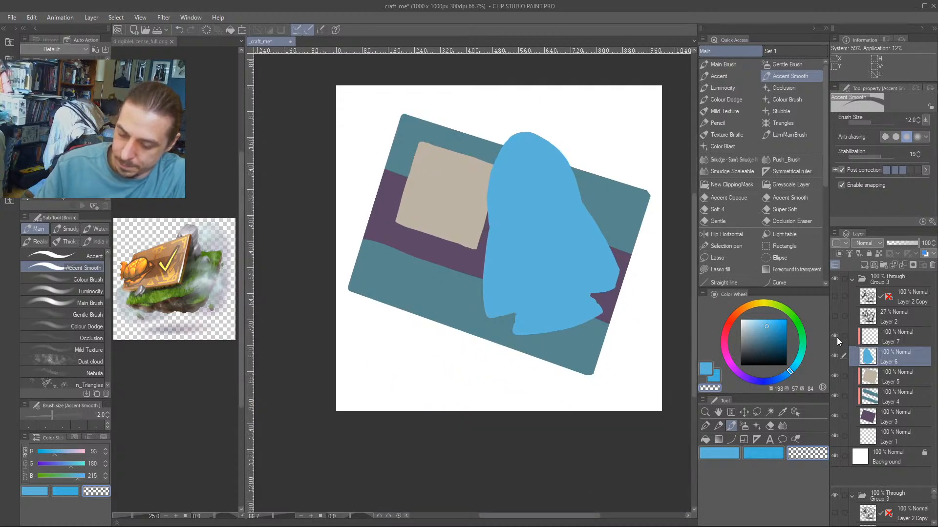
{"action": "left_click", "coordinate": [834, 317]}
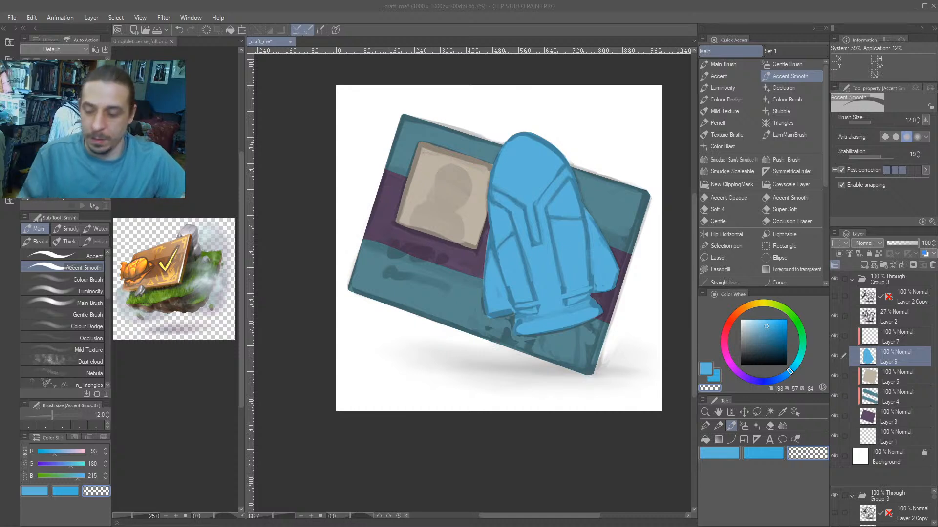
On Layer 7, paint a V-shaped band across the helmet below the dome in orange (RGB 194, 117, 55) at brush size 25.
{"action": "left_click", "coordinate": [313, 208]}
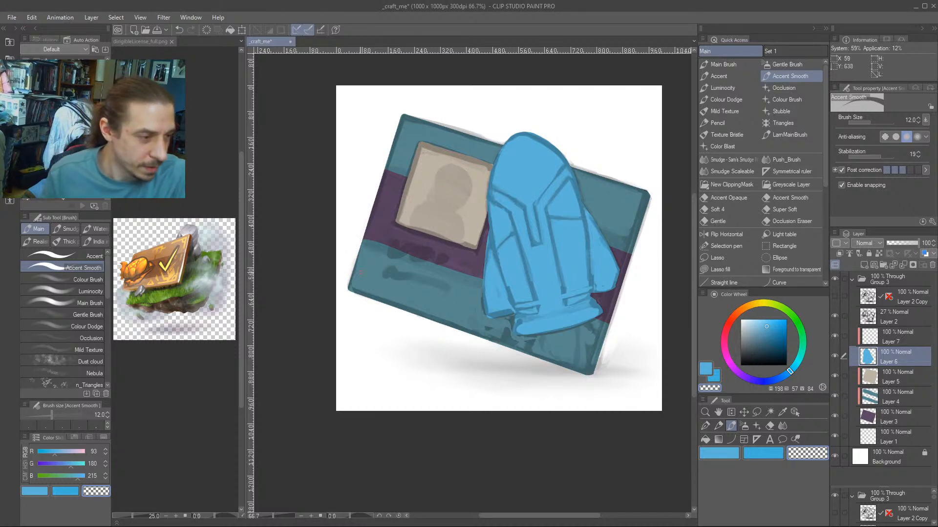
{"action": "left_click_drag", "start_coordinate": [401, 263], "coordinate": [365, 251]}
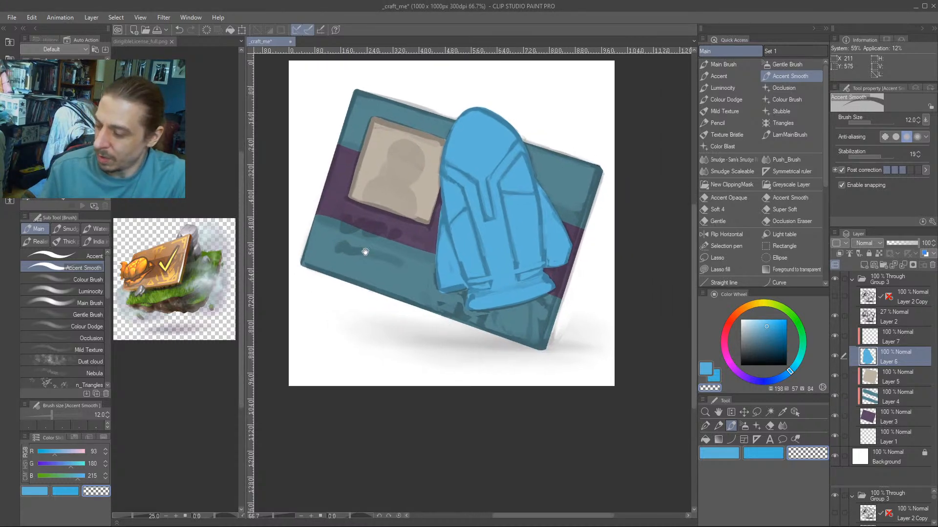
{"action": "key", "text": "ctrl+plus"}
{"action": "left_click_drag", "start_coordinate": [421, 212], "coordinate": [411, 319]}
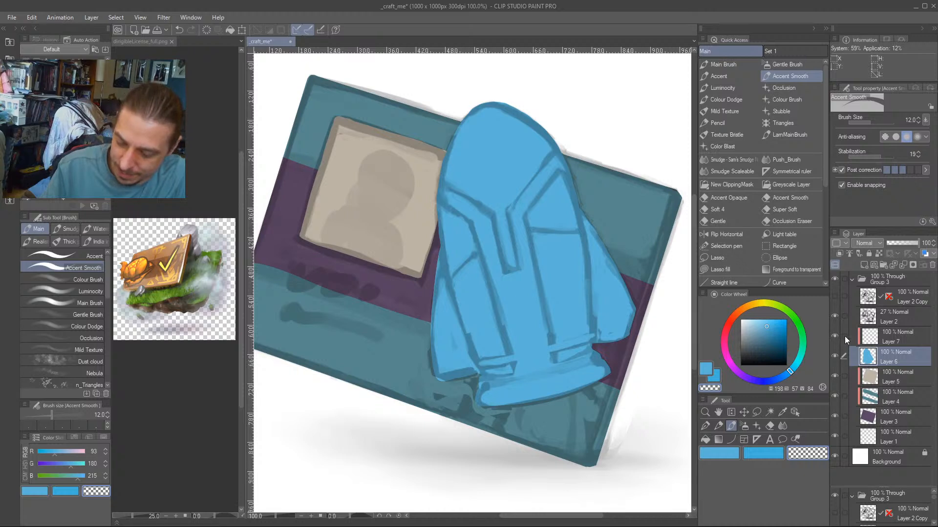
{"action": "left_click", "coordinate": [874, 337]}
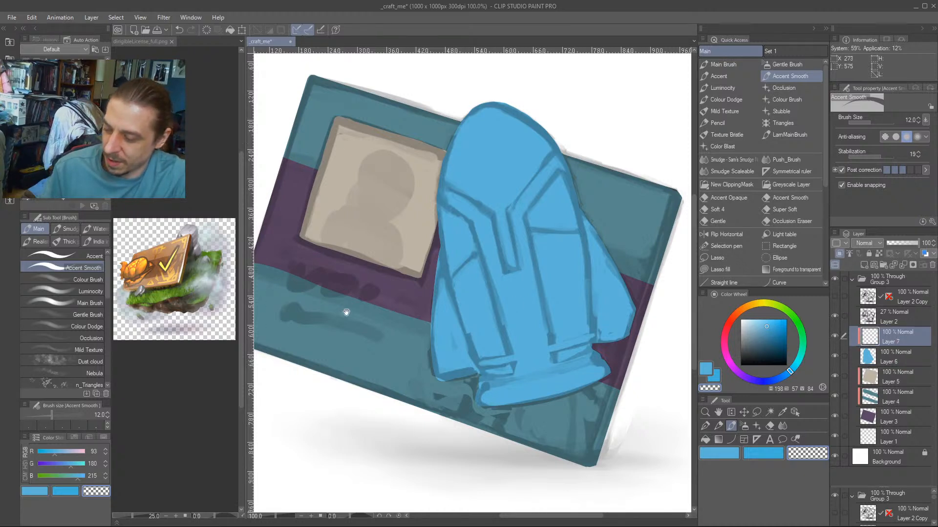
{"action": "key", "text": "ctrl+minus"}
{"action": "left_click", "coordinate": [741, 309]}
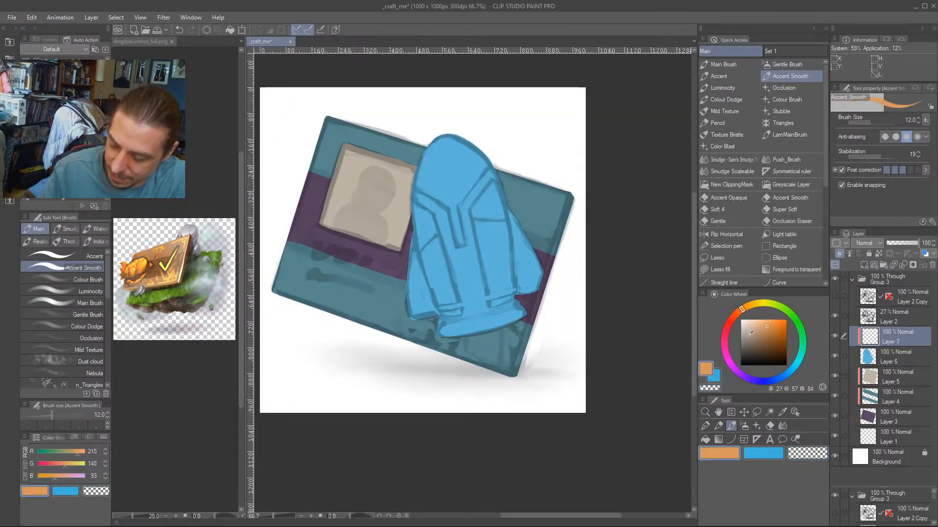
{"action": "left_click", "coordinate": [773, 330]}
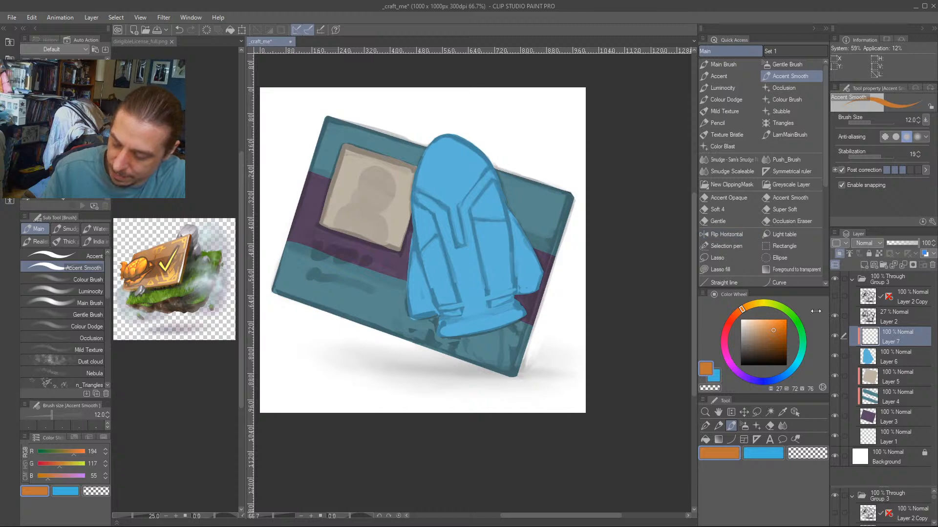
{"action": "key", "text": "bracketright"}
{"action": "key", "text": "bracketright"}
{"action": "key", "text": "bracketright"}
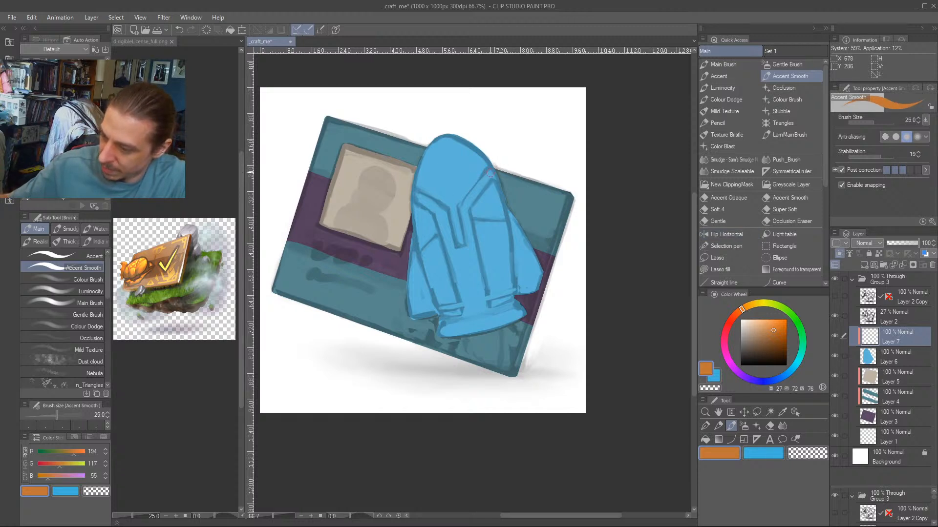
{"action": "left_click_drag", "start_coordinate": [494, 167], "coordinate": [447, 229]}
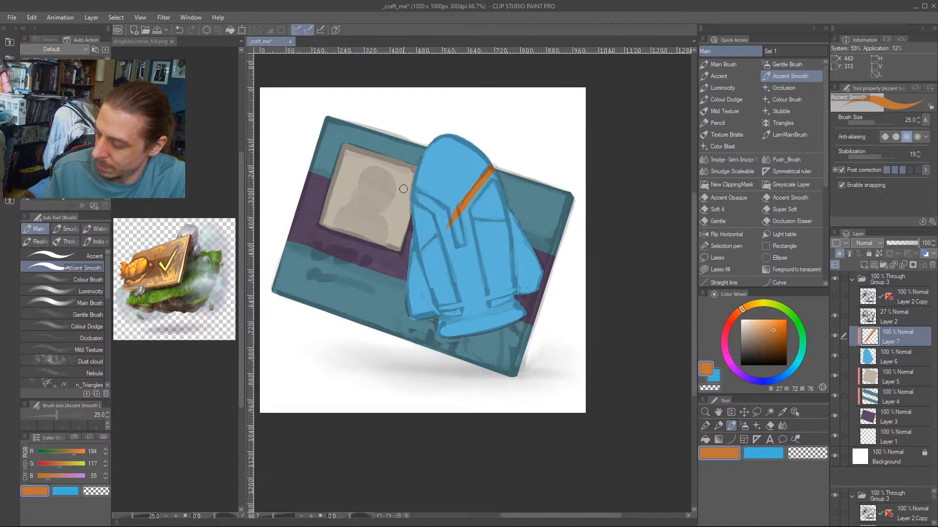
{"action": "left_click_drag", "start_coordinate": [410, 191], "coordinate": [459, 217]}
Complete the orange V-shaped band across the rocket on Layer 7 and fill the side panels just below it with orange.
{"action": "key", "text": "c"}
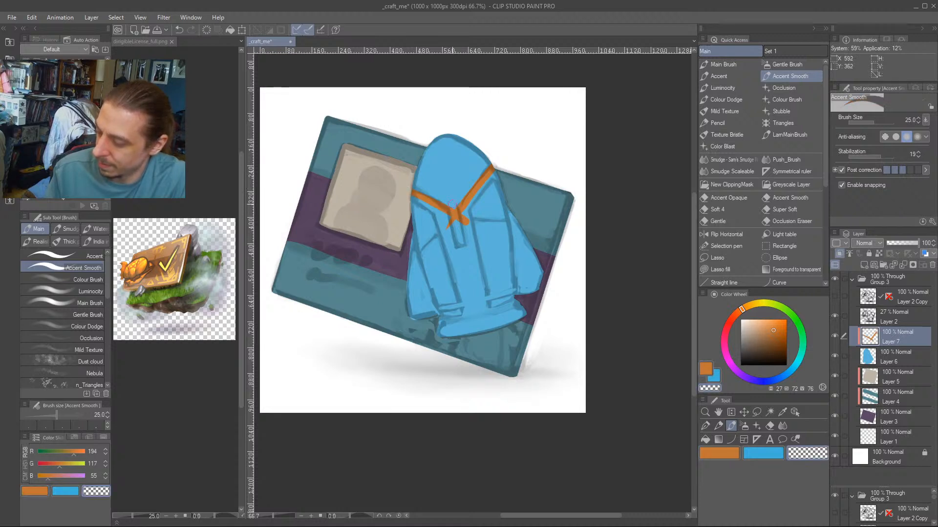
{"action": "key", "text": "c"}
{"action": "left_click_drag", "start_coordinate": [421, 190], "coordinate": [459, 223]}
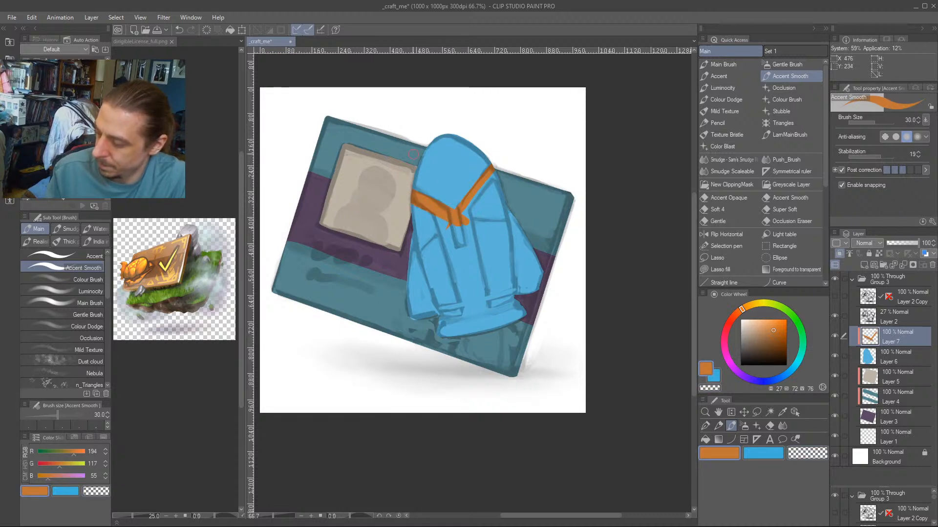
{"action": "mouse_move", "coordinate": [412, 259]}
{"action": "left_mouse_down"}
{"action": "mouse_move", "coordinate": [458, 210]}
{"action": "mouse_move", "coordinate": [448, 221]}
{"action": "mouse_move", "coordinate": [477, 214]}
{"action": "mouse_move", "coordinate": [532, 223]}
{"action": "mouse_move", "coordinate": [491, 190]}
{"action": "mouse_move", "coordinate": [498, 167]}
{"action": "mouse_move", "coordinate": [499, 188]}
{"action": "left_mouse_up"}
{"action": "key", "text": "]"}
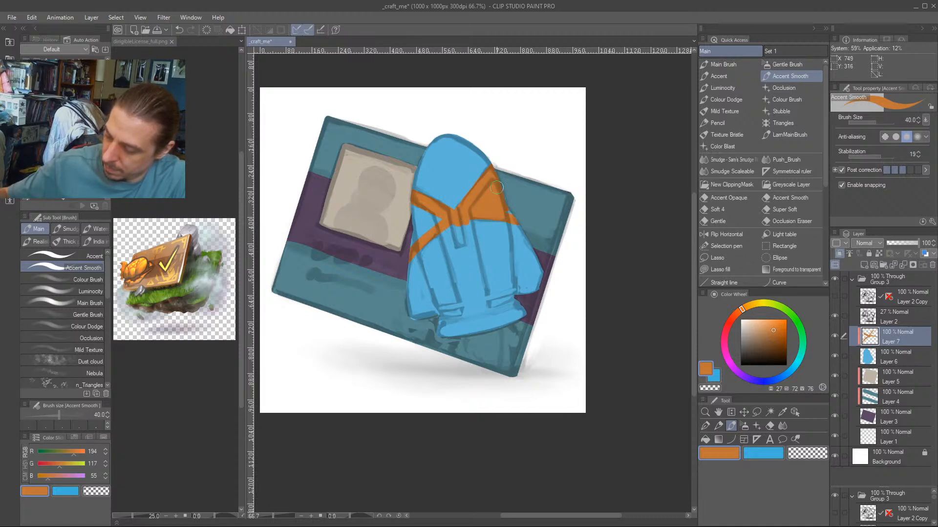
Paint the rocket's central column orange down to its base at brush size 40, and clear a narrow blue slot below the V.
{"action": "mouse_move", "coordinate": [414, 240]}
{"action": "left_mouse_down"}
{"action": "mouse_move", "coordinate": [413, 203]}
{"action": "mouse_move", "coordinate": [441, 232]}
{"action": "mouse_move", "coordinate": [440, 217]}
{"action": "mouse_move", "coordinate": [472, 332]}
{"action": "left_mouse_up"}
{"action": "mouse_move", "coordinate": [466, 219]}
{"action": "left_mouse_down"}
{"action": "mouse_move", "coordinate": [483, 317]}
{"action": "mouse_move", "coordinate": [482, 326]}
{"action": "mouse_move", "coordinate": [473, 324]}
{"action": "left_mouse_up"}
{"action": "left_click_drag", "start_coordinate": [453, 239], "coordinate": [471, 309]}
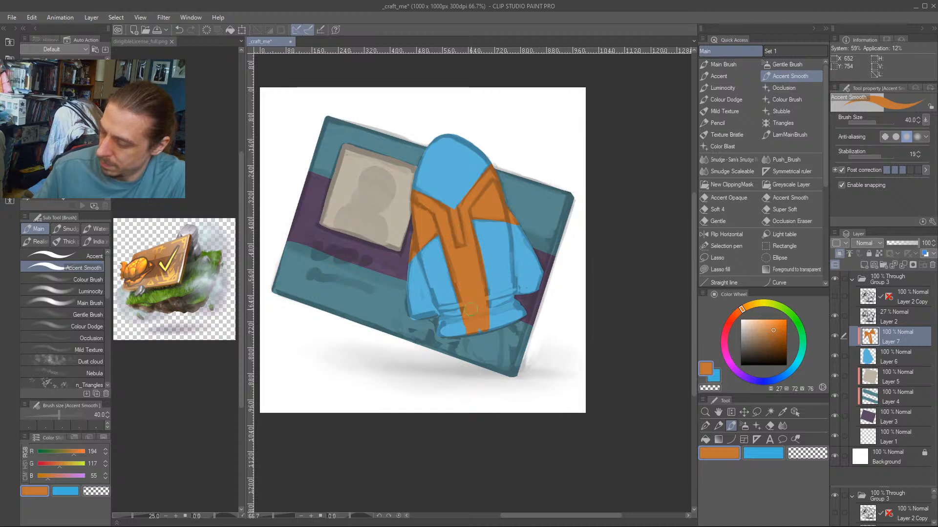
{"action": "left_click_drag", "start_coordinate": [451, 198], "coordinate": [464, 255]}
{"action": "key", "text": "c"}
{"action": "key", "text": "c"}
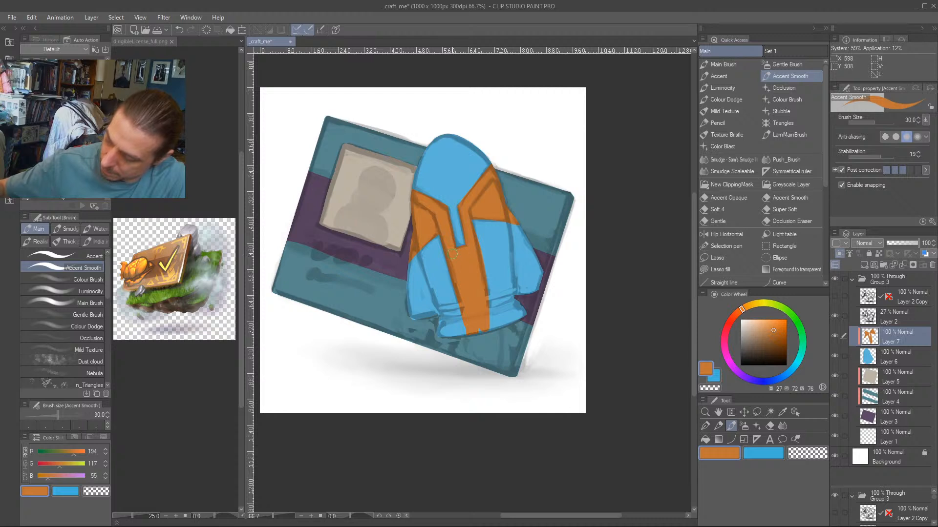
Paint a thin orange stripe across the rocket's lower body at brush size 20 and extend the orange over the larger blue panel's upper edge.
{"action": "left_click_drag", "start_coordinate": [394, 172], "coordinate": [394, 148]}
{"action": "key", "text": "bracketleft"}
{"action": "key", "text": "bracketleft"}
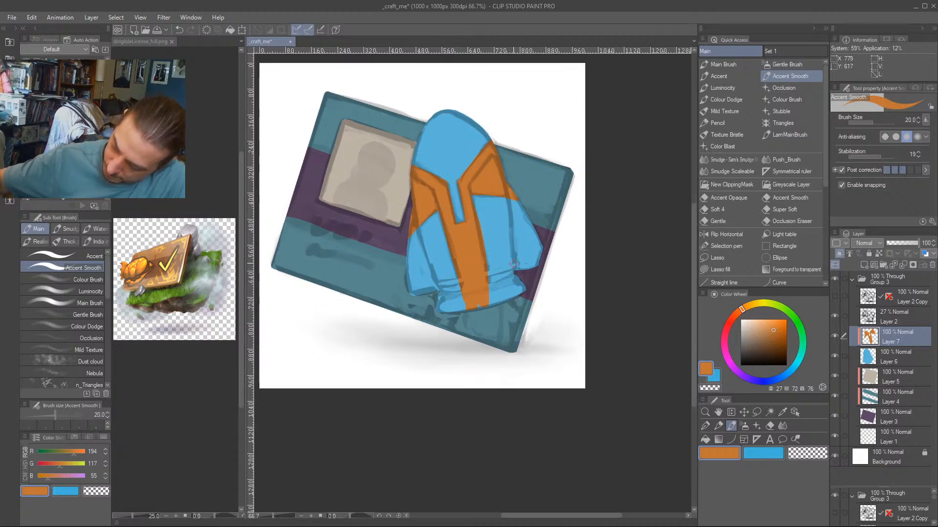
{"action": "left_click_drag", "start_coordinate": [514, 264], "coordinate": [429, 284]}
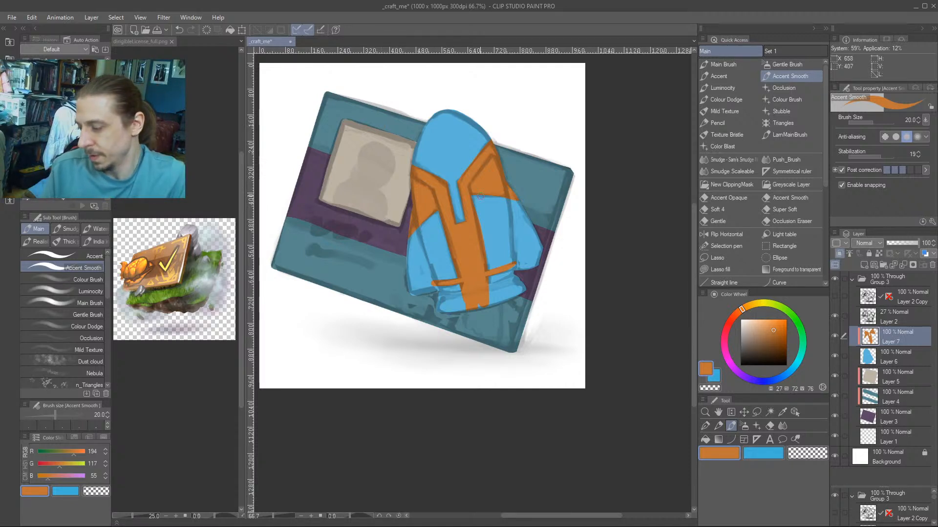
{"action": "left_click_drag", "start_coordinate": [380, 189], "coordinate": [350, 183]}
{"action": "left_click_drag", "start_coordinate": [440, 191], "coordinate": [489, 196]}
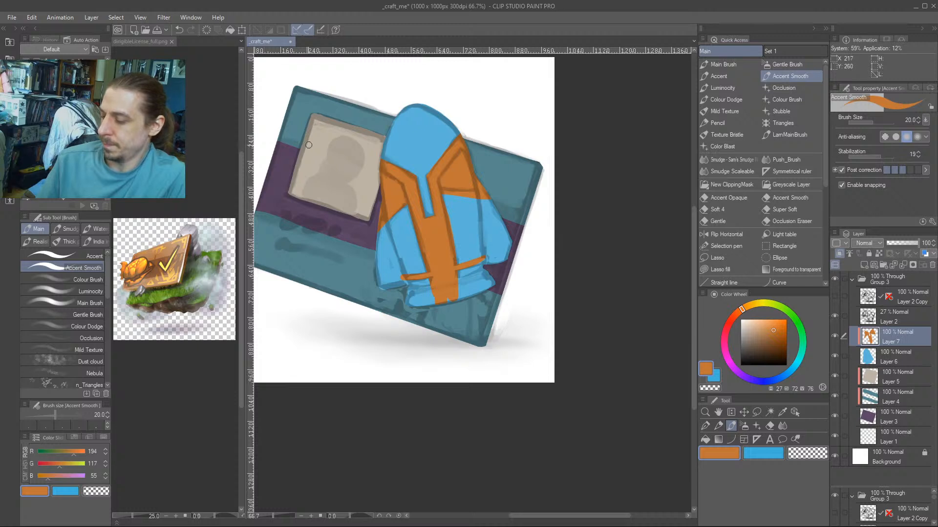
Fill both side fins and the rocket's base ring with orange at brush size 30.
{"action": "key", "text": "c"}
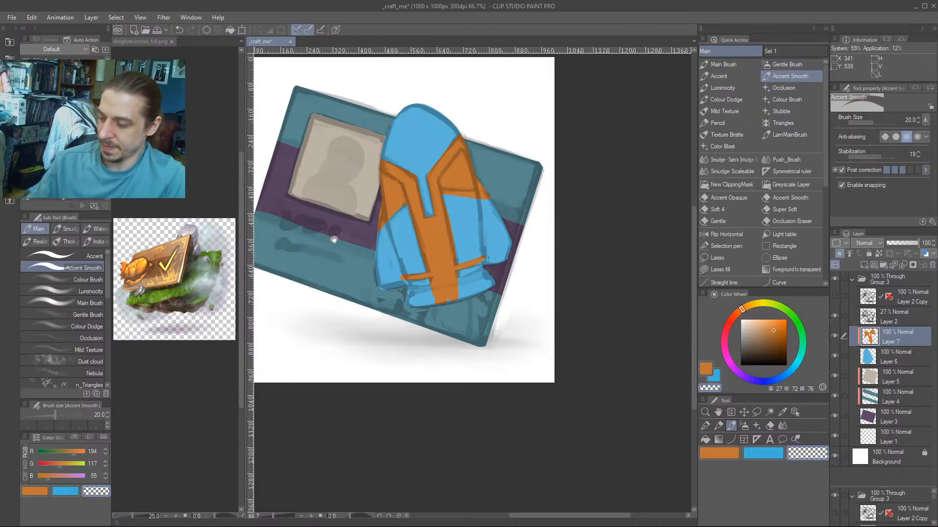
{"action": "left_click_drag", "start_coordinate": [334, 239], "coordinate": [345, 228]}
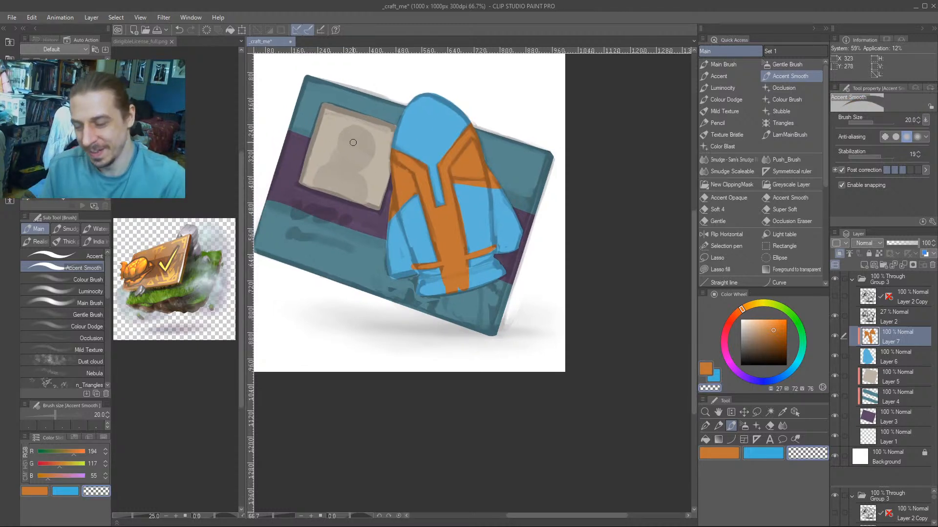
{"action": "key", "text": "c"}
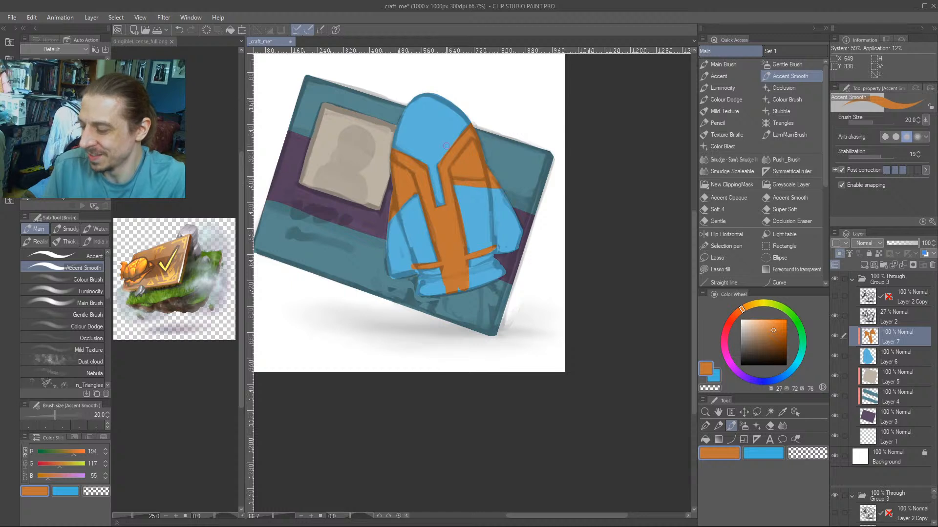
{"action": "key", "text": "bracketright"}
{"action": "mouse_move", "coordinate": [495, 189]}
{"action": "left_mouse_down"}
{"action": "mouse_move", "coordinate": [498, 245]}
{"action": "mouse_move", "coordinate": [500, 205]}
{"action": "mouse_move", "coordinate": [502, 248]}
{"action": "mouse_move", "coordinate": [510, 206]}
{"action": "mouse_move", "coordinate": [510, 239]}
{"action": "left_mouse_up"}
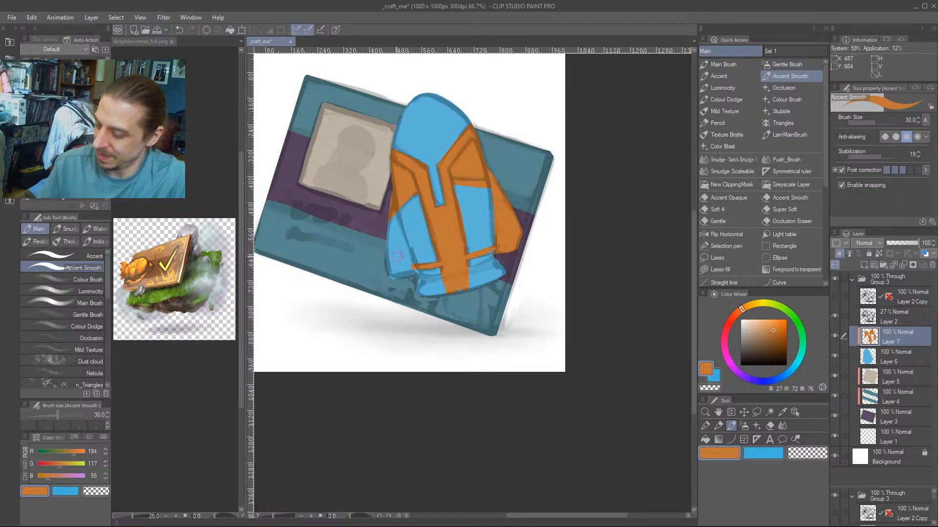
{"action": "mouse_move", "coordinate": [413, 273]}
{"action": "left_mouse_down"}
{"action": "mouse_move", "coordinate": [391, 206]}
{"action": "mouse_move", "coordinate": [392, 288]}
{"action": "left_mouse_up"}
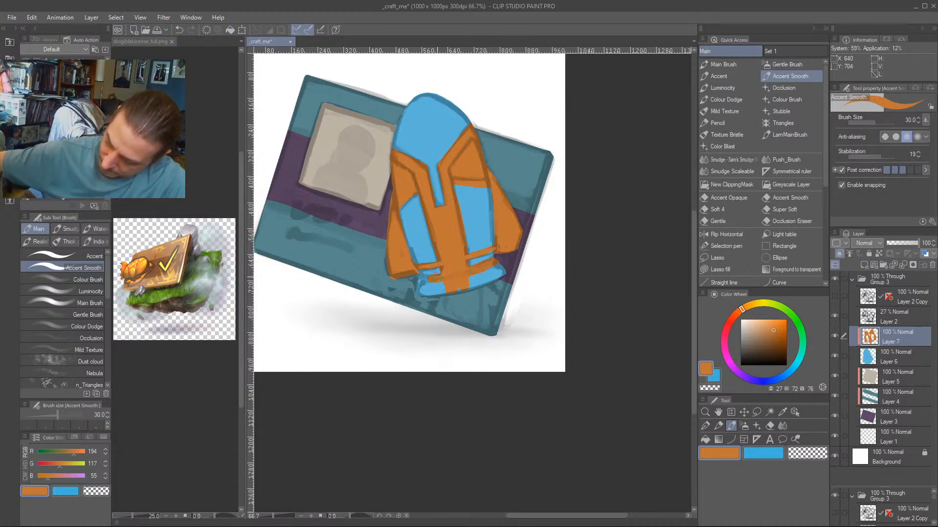
{"action": "mouse_move", "coordinate": [405, 274]}
{"action": "left_mouse_down"}
{"action": "mouse_move", "coordinate": [456, 278]}
{"action": "mouse_move", "coordinate": [501, 263]}
{"action": "mouse_move", "coordinate": [450, 286]}
{"action": "mouse_move", "coordinate": [505, 269]}
{"action": "mouse_move", "coordinate": [411, 294]}
{"action": "mouse_move", "coordinate": [498, 280]}
{"action": "left_mouse_up"}
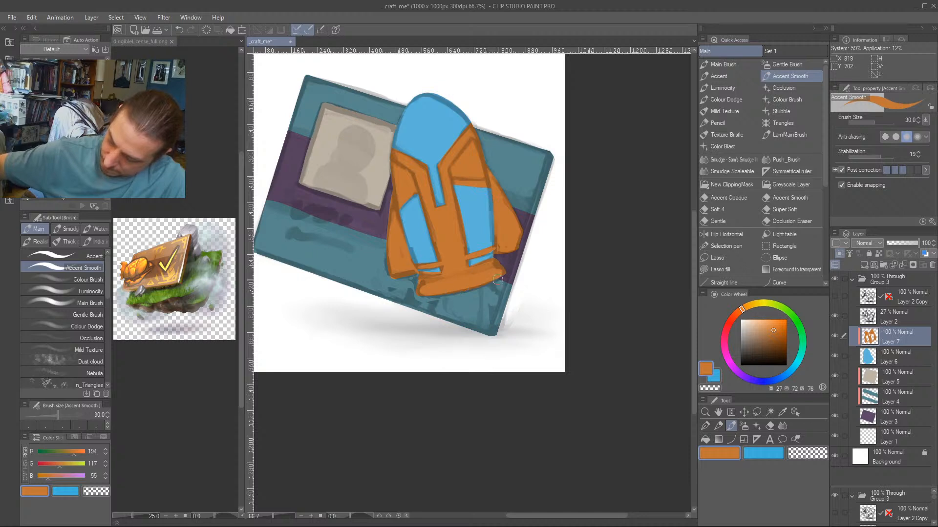
{"action": "left_click_drag", "start_coordinate": [308, 228], "coordinate": [329, 282]}
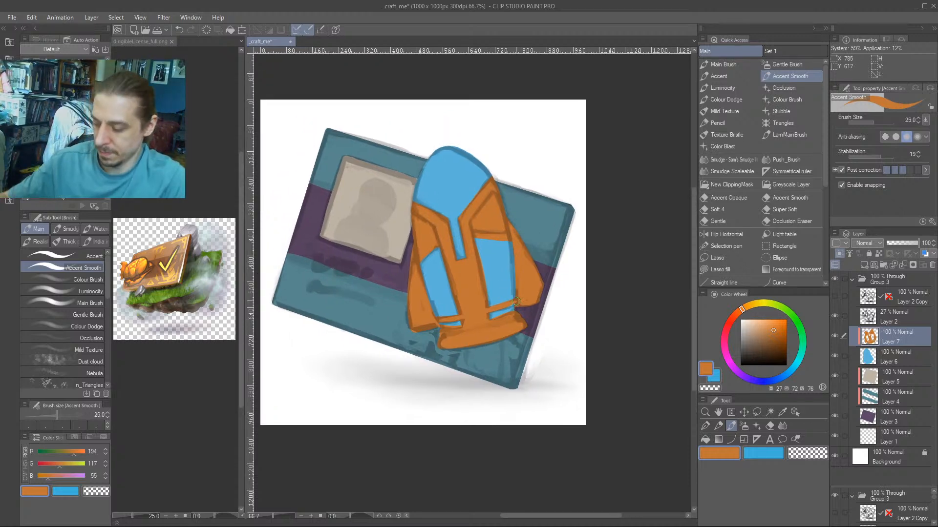
{"action": "key", "text": "bracketleft"}
{"action": "key", "text": "bracketleft"}
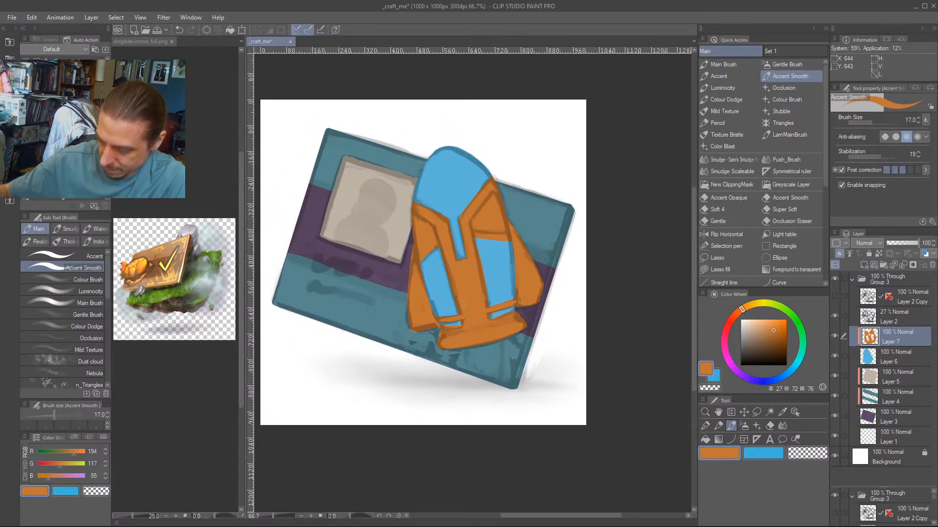
On Layer 2, erase the sketch line crossing the orange above the larger blue panel, using transparent colour at brush size 17.
{"action": "scroll", "coordinate": [418, 304], "scroll_direction": "down", "scroll_amount": 5}
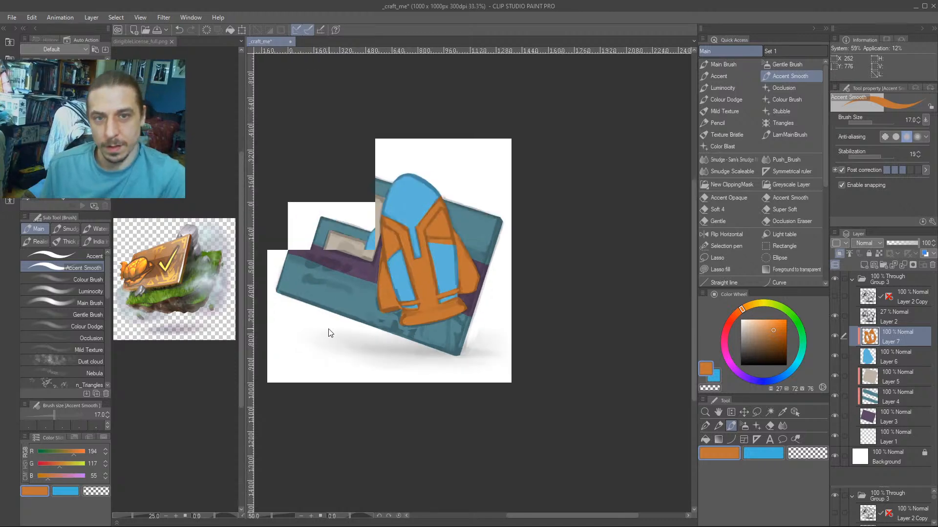
{"action": "left_click_drag", "start_coordinate": [318, 388], "coordinate": [383, 272]}
{"action": "scroll", "coordinate": [383, 272], "scroll_direction": "up", "scroll_amount": 5}
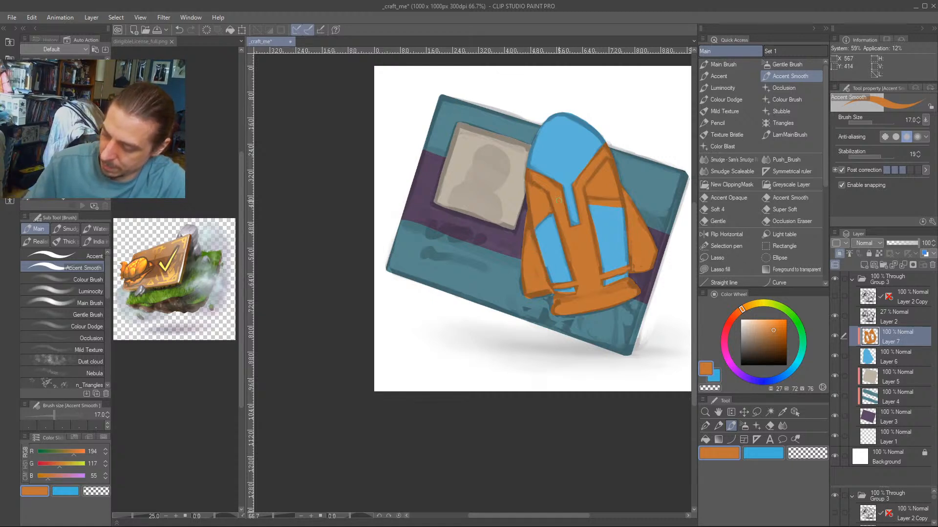
{"action": "mouse_move", "coordinate": [531, 107]}
{"action": "left_mouse_down"}
{"action": "mouse_move", "coordinate": [545, 96]}
{"action": "mouse_move", "coordinate": [486, 113]}
{"action": "left_mouse_up"}
{"action": "left_click", "coordinate": [897, 317]}
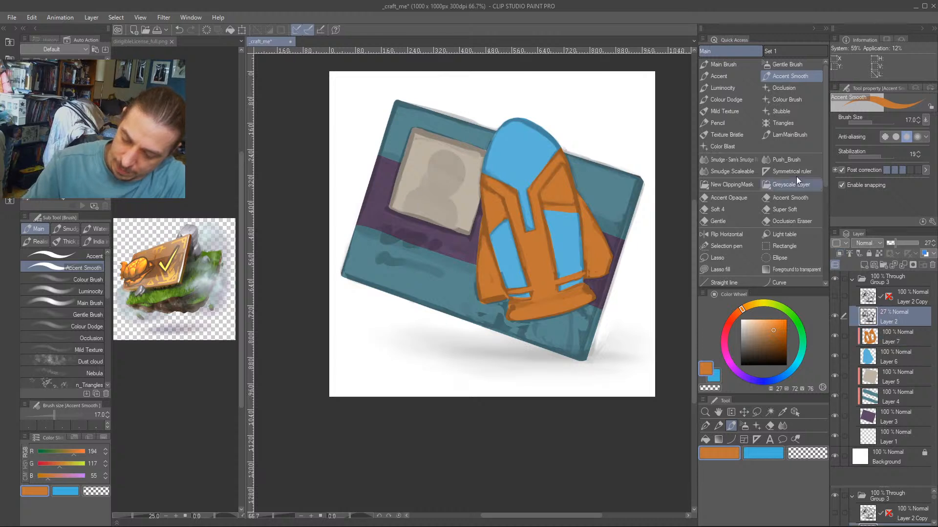
{"action": "key", "text": "c"}
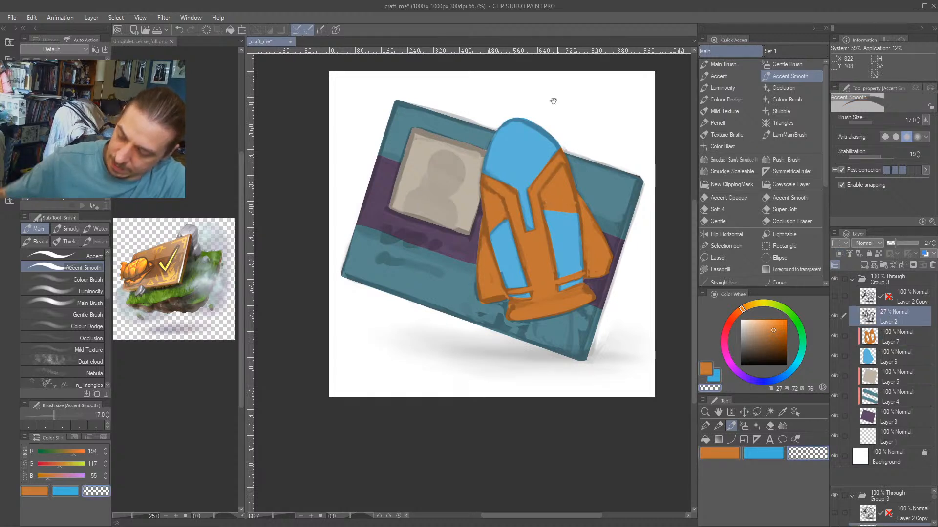
{"action": "left_click_drag", "start_coordinate": [554, 101], "coordinate": [508, 92]}
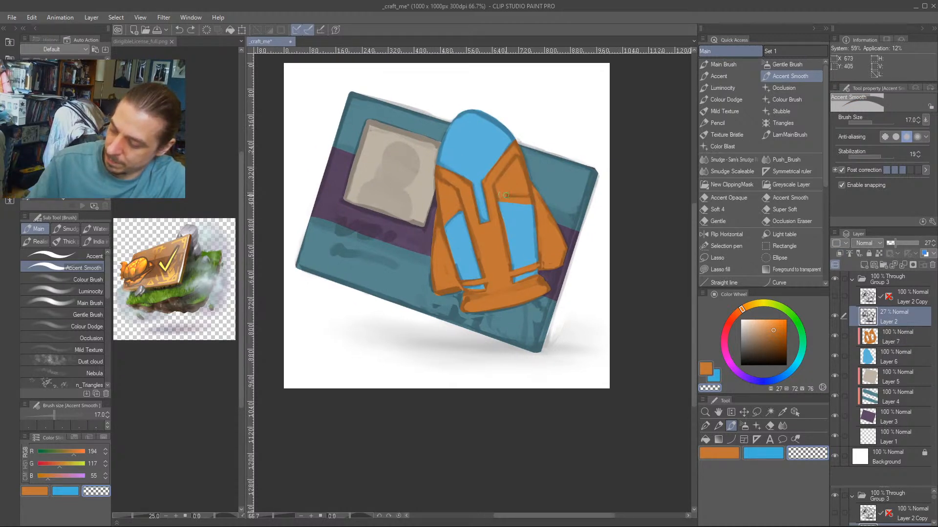
{"action": "left_click_drag", "start_coordinate": [464, 100], "coordinate": [500, 94]}
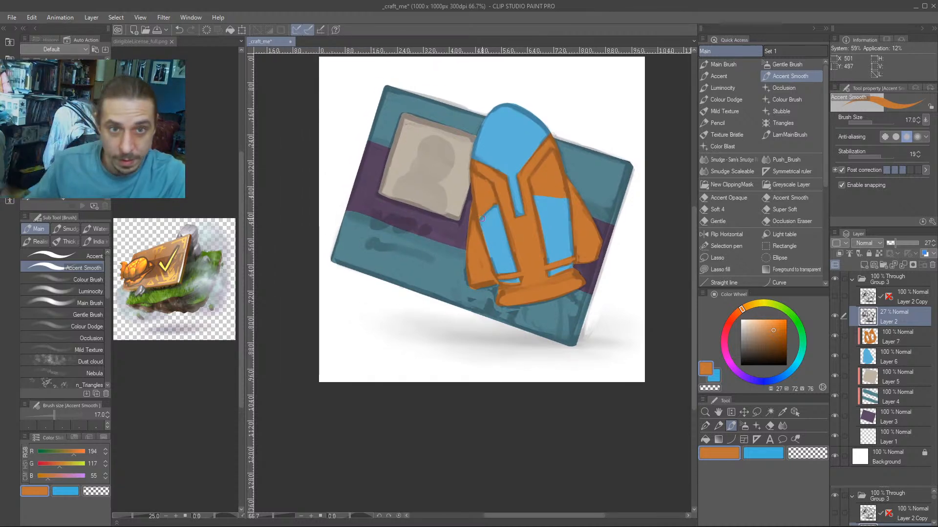
Add a new clipped layer above Layer 4 and move it directly above Layer 5.
{"action": "left_click", "coordinate": [848, 339]}
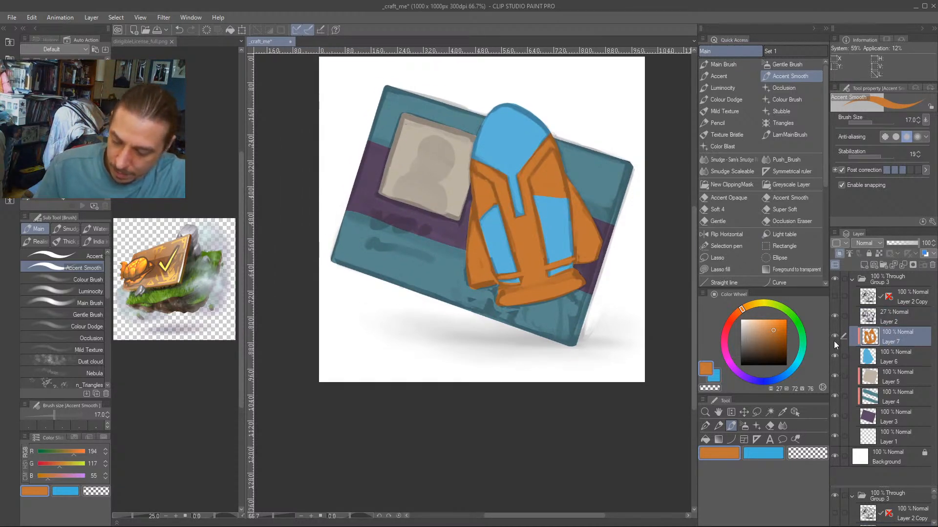
{"action": "left_click", "coordinate": [856, 375]}
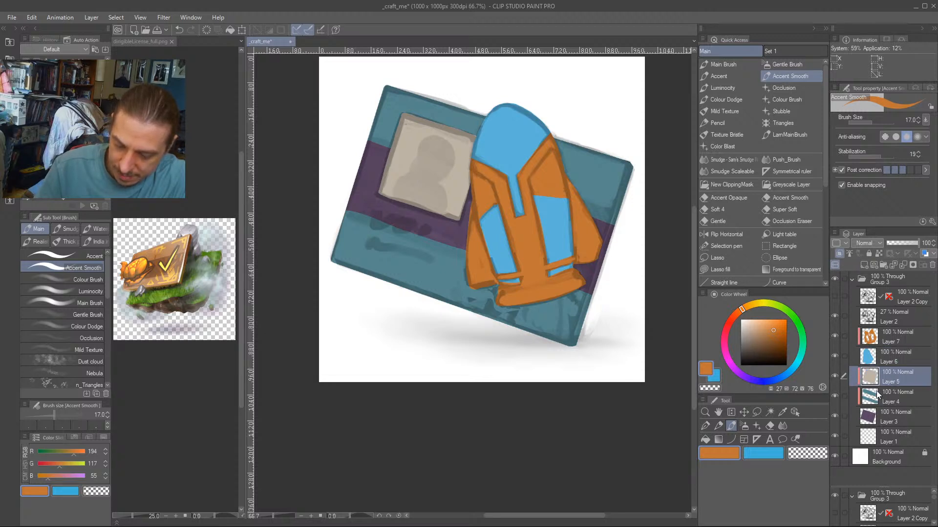
{"action": "left_click", "coordinate": [879, 394]}
{"action": "left_click", "coordinate": [863, 265]}
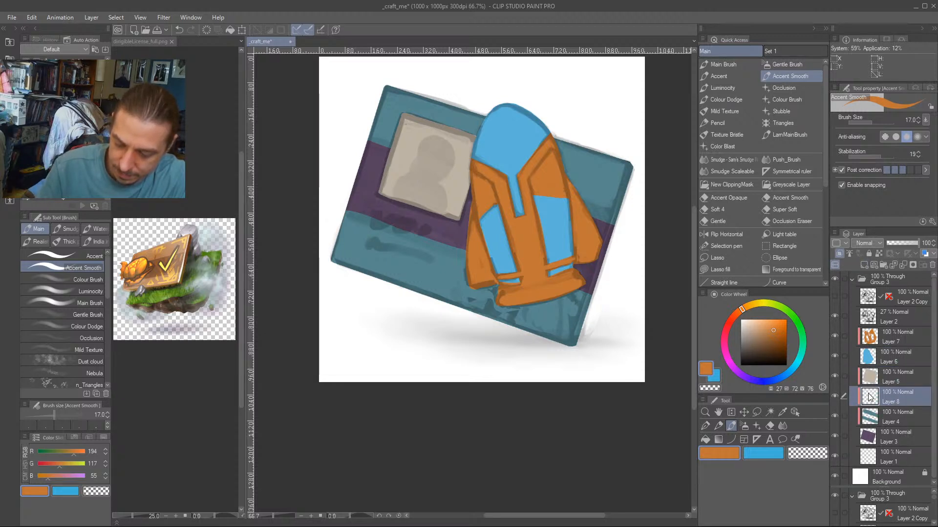
{"action": "left_click_drag", "start_coordinate": [868, 393], "coordinate": [867, 372]}
Sample the rocket's light blue and paint the card area below the rocket's base with it on Layer 8 at brush size 50.
{"action": "left_click_drag", "start_coordinate": [421, 253], "coordinate": [366, 204]}
{"action": "left_click", "coordinate": [488, 168], "text": "alt"}
{"action": "key", "text": "bracketright"}
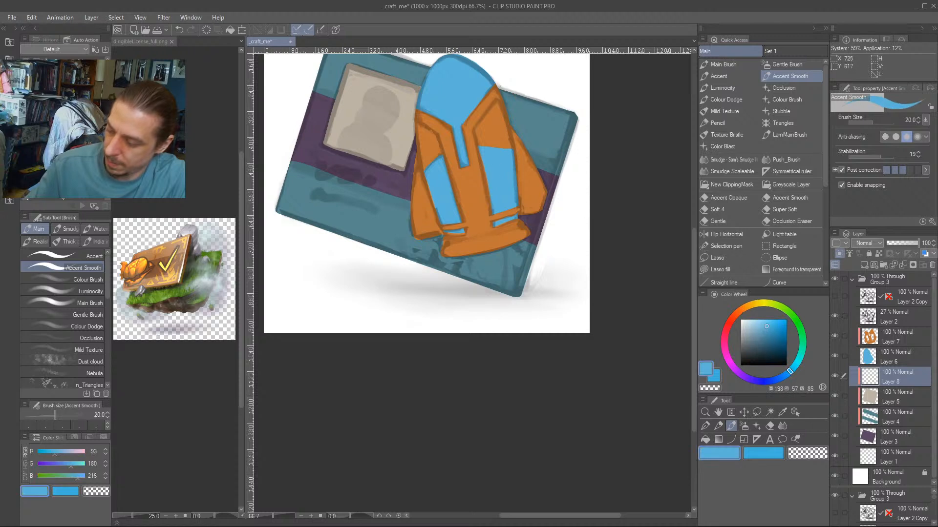
{"action": "key", "text": "bracketright"}
{"action": "mouse_move", "coordinate": [511, 252]}
{"action": "left_mouse_down"}
{"action": "mouse_move", "coordinate": [498, 278]}
{"action": "mouse_move", "coordinate": [459, 279]}
{"action": "left_mouse_up"}
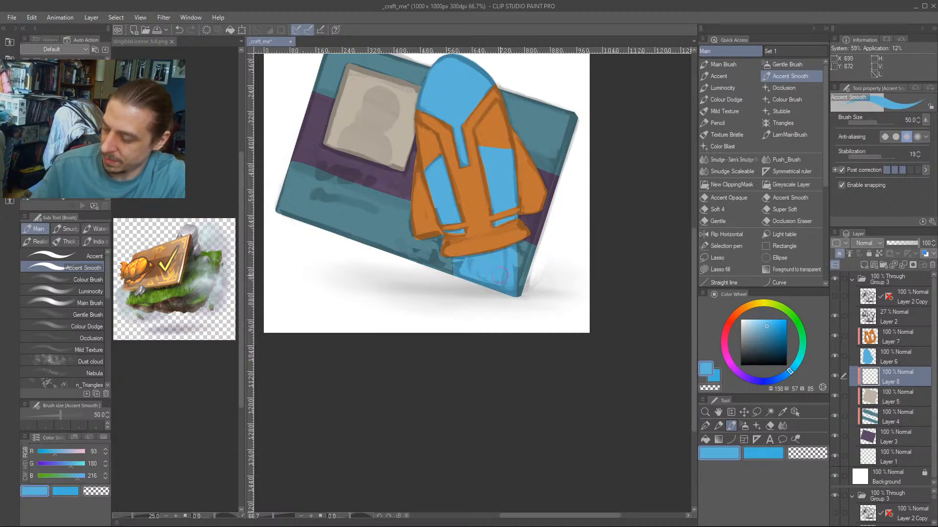
{"action": "left_click_drag", "start_coordinate": [518, 278], "coordinate": [511, 244]}
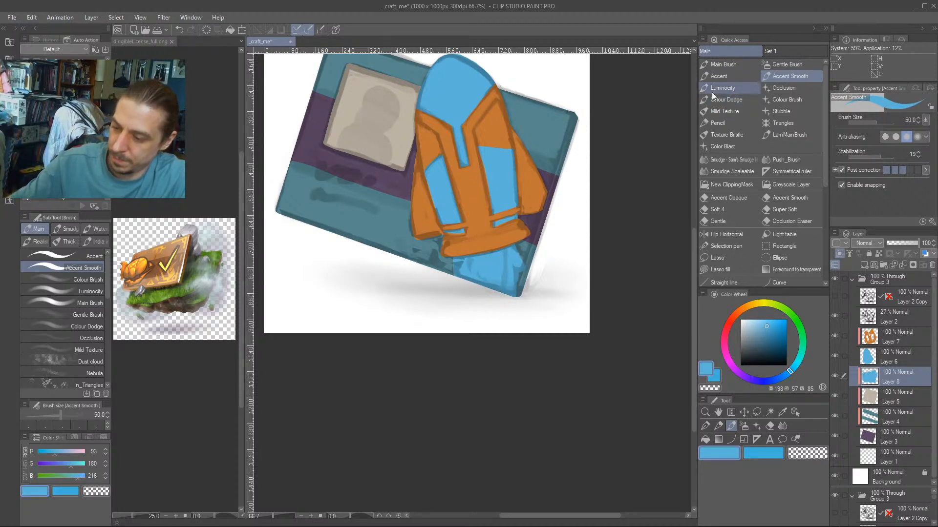
Paint jagged flame shapes over the blue area below the base with the Main Brush in pale yellow (RGB 248, 219, 133) at size 20.
{"action": "left_click", "coordinate": [717, 67]}
{"action": "left_click_drag", "start_coordinate": [430, 195], "coordinate": [443, 166]}
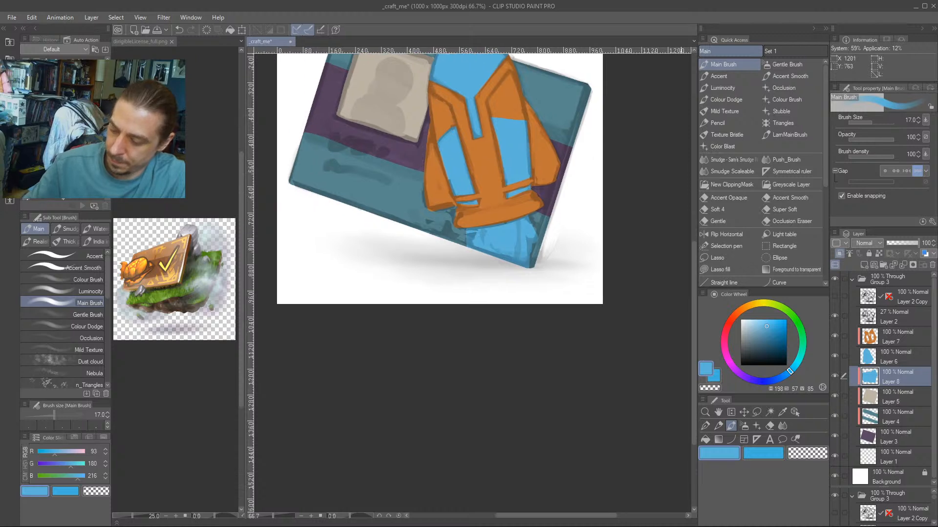
{"action": "left_click", "coordinate": [753, 304]}
{"action": "left_click_drag", "start_coordinate": [758, 328], "coordinate": [761, 321]}
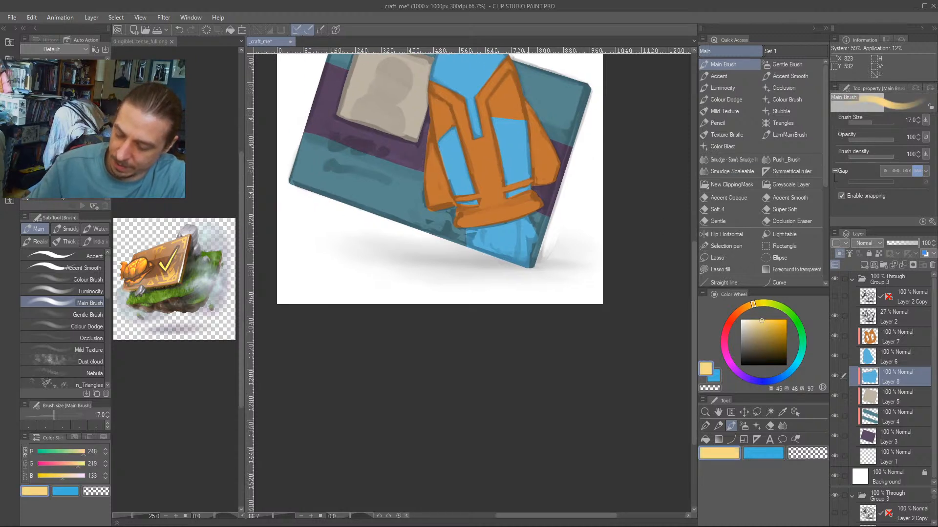
{"action": "key", "text": "bracketleft"}
{"action": "key", "text": "bracketright"}
{"action": "left_click_drag", "start_coordinate": [466, 231], "coordinate": [478, 251]}
{"action": "key", "text": "bracketright"}
{"action": "mouse_move", "coordinate": [525, 218]}
{"action": "left_mouse_down"}
{"action": "mouse_move", "coordinate": [538, 234]}
{"action": "mouse_move", "coordinate": [532, 255]}
{"action": "mouse_move", "coordinate": [516, 263]}
{"action": "left_mouse_up"}
{"action": "left_click_drag", "start_coordinate": [475, 235], "coordinate": [485, 246]}
{"action": "left_click_drag", "start_coordinate": [513, 262], "coordinate": [504, 235]}
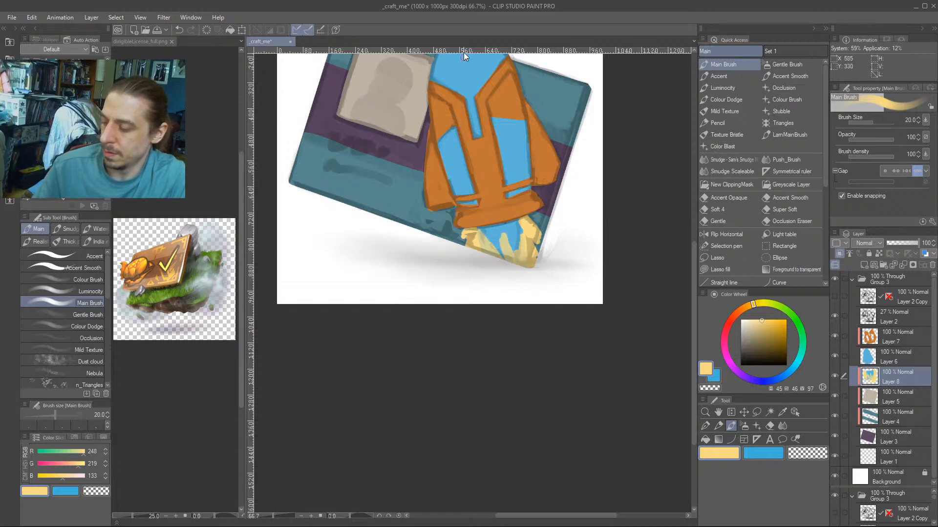
Paint pale cyan (RGB 211, 253, 248) highlights in the flame directly beneath the rocket's base.
{"action": "left_click_drag", "start_coordinate": [603, 174], "coordinate": [601, 195]}
{"action": "left_click", "coordinate": [748, 320]}
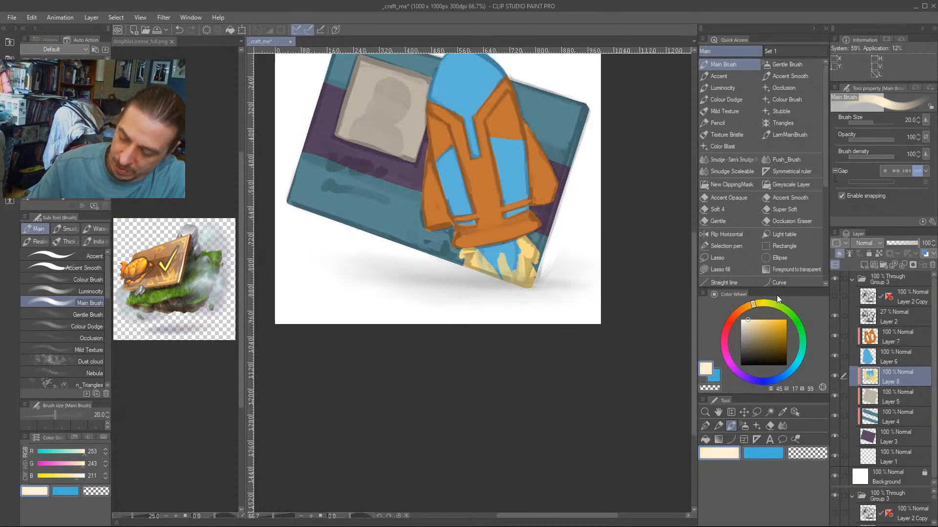
{"action": "left_click", "coordinate": [800, 357]}
{"action": "mouse_move", "coordinate": [476, 246]}
{"action": "left_mouse_down"}
{"action": "mouse_move", "coordinate": [486, 253]}
{"action": "mouse_move", "coordinate": [516, 244]}
{"action": "mouse_move", "coordinate": [476, 249]}
{"action": "left_mouse_up"}
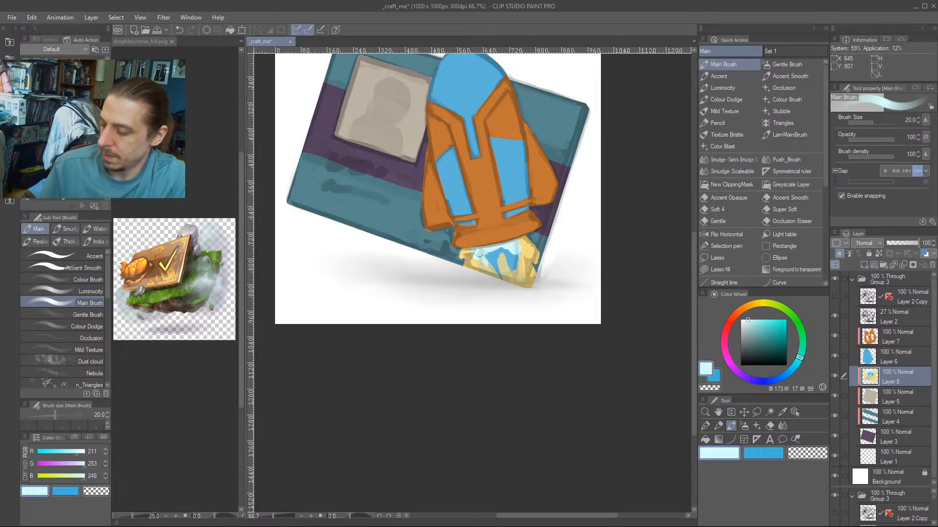
{"action": "left_click_drag", "start_coordinate": [417, 233], "coordinate": [432, 254]}
Paint orange (RGB 255, 167, 99) and red-orange (RGB 255, 99, 64) patches on both outer sides of the exhaust flame at size 30.
{"action": "left_click", "coordinate": [745, 307]}
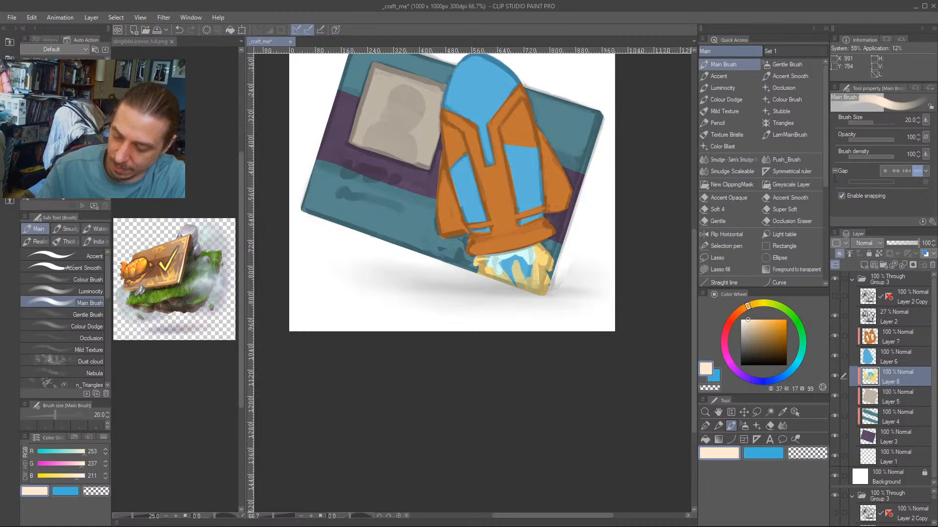
{"action": "left_click", "coordinate": [740, 309]}
{"action": "left_click_drag", "start_coordinate": [747, 322], "coordinate": [768, 305]}
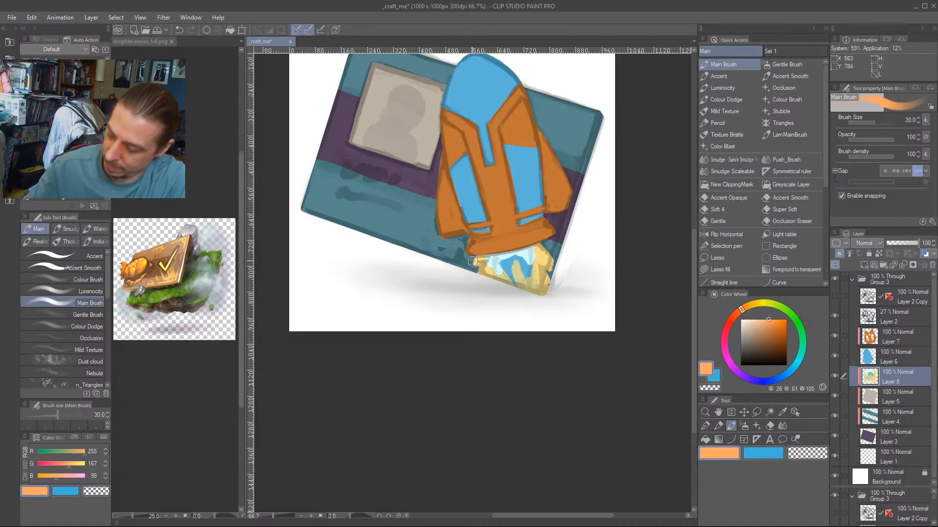
{"action": "left_click_drag", "start_coordinate": [473, 261], "coordinate": [468, 279]}
{"action": "left_click_drag", "start_coordinate": [739, 311], "coordinate": [734, 317]}
{"action": "left_click", "coordinate": [774, 320]}
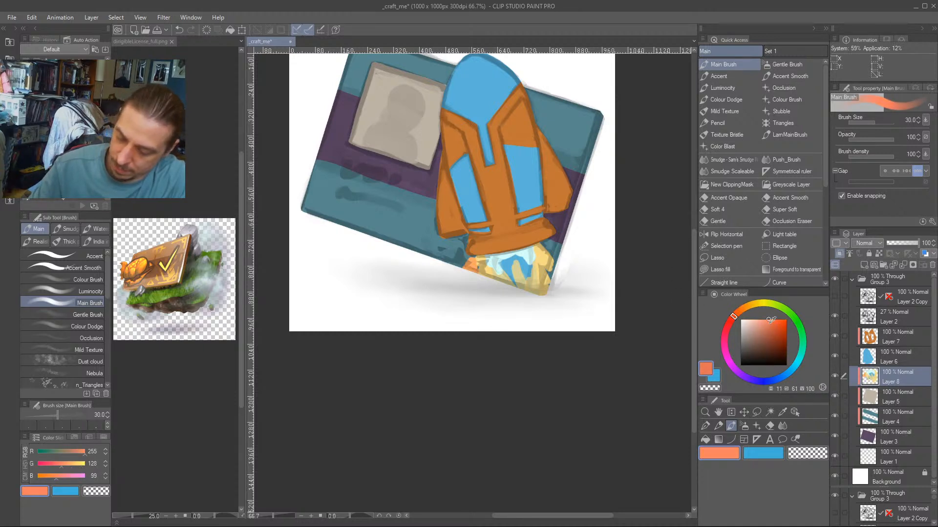
{"action": "left_click_drag", "start_coordinate": [473, 264], "coordinate": [470, 269]}
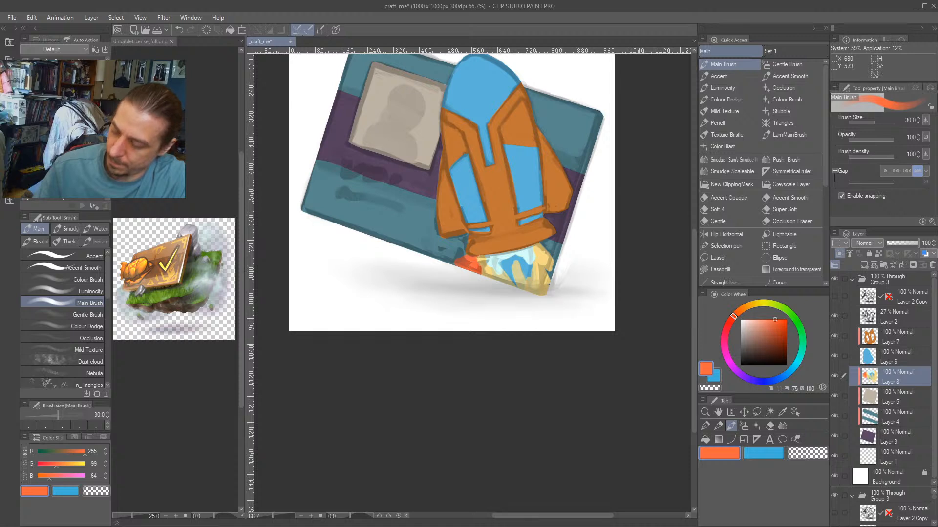
{"action": "mouse_move", "coordinate": [543, 241]}
{"action": "left_mouse_down"}
{"action": "mouse_move", "coordinate": [559, 253]}
{"action": "mouse_move", "coordinate": [552, 250]}
{"action": "mouse_move", "coordinate": [549, 280]}
{"action": "left_mouse_up"}
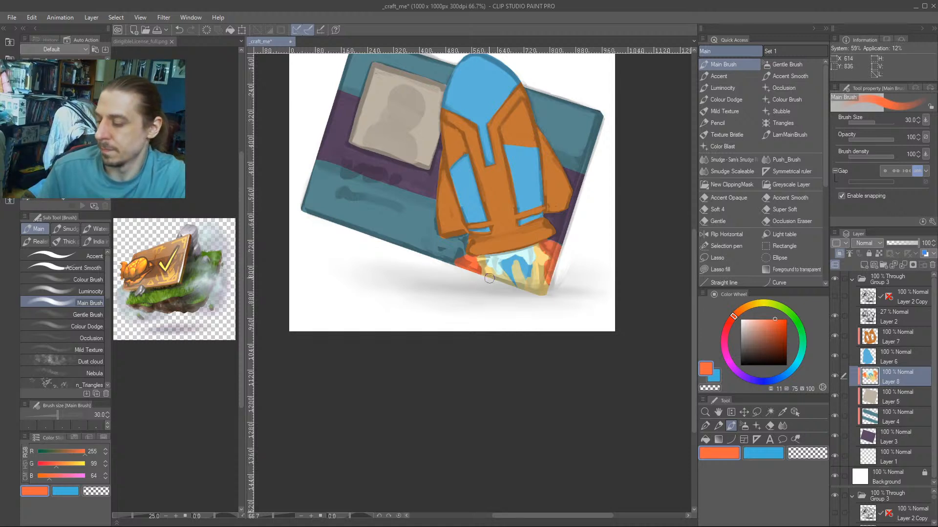
Paint the card's lower band deep red (RGB 196, 42, 8) on Layer 8 at brush size 80.
{"action": "key", "text": "bracketleft"}
{"action": "key", "text": "bracketleft"}
{"action": "left_click_drag", "start_coordinate": [409, 198], "coordinate": [431, 212]}
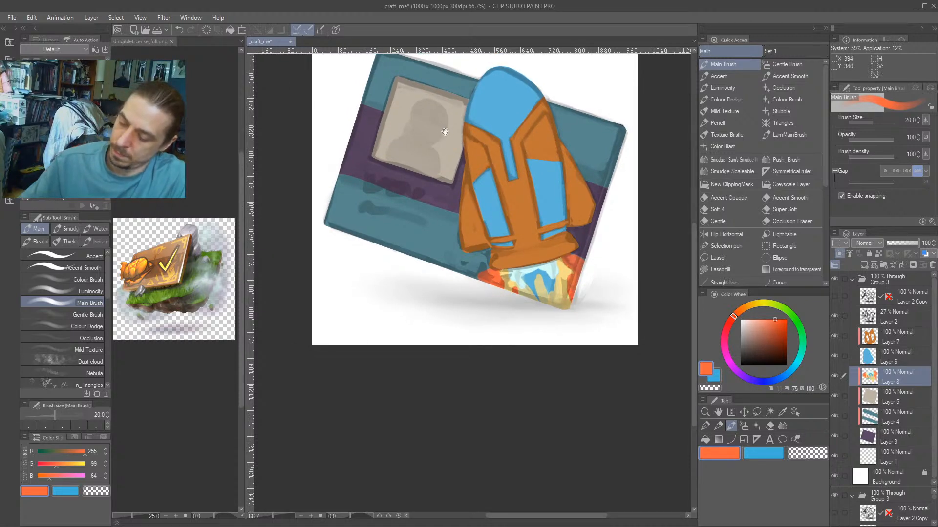
{"action": "mouse_move", "coordinate": [509, 187]}
{"action": "left_mouse_down"}
{"action": "mouse_move", "coordinate": [523, 181]}
{"action": "mouse_move", "coordinate": [550, 193]}
{"action": "left_mouse_up"}
{"action": "key", "text": "bracketright"}
{"action": "key", "text": "bracketright"}
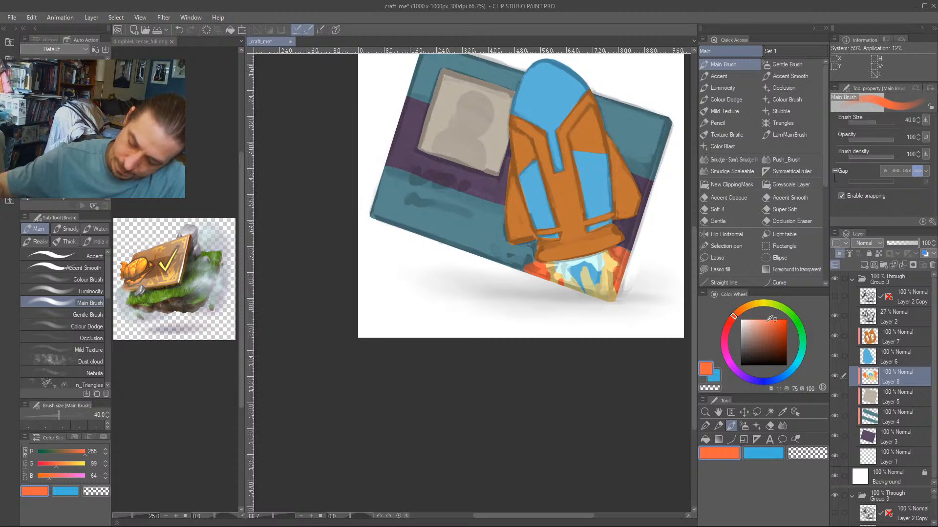
{"action": "left_click", "coordinate": [785, 329]}
{"action": "left_click_drag", "start_coordinate": [450, 199], "coordinate": [349, 198]}
{"action": "mouse_move", "coordinate": [384, 232]}
{"action": "left_mouse_down"}
{"action": "mouse_move", "coordinate": [429, 250]}
{"action": "mouse_move", "coordinate": [330, 200]}
{"action": "mouse_move", "coordinate": [450, 238]}
{"action": "mouse_move", "coordinate": [328, 191]}
{"action": "mouse_move", "coordinate": [481, 255]}
{"action": "mouse_move", "coordinate": [467, 270]}
{"action": "mouse_move", "coordinate": [380, 228]}
{"action": "mouse_move", "coordinate": [445, 268]}
{"action": "mouse_move", "coordinate": [322, 229]}
{"action": "mouse_move", "coordinate": [416, 271]}
{"action": "left_mouse_up"}
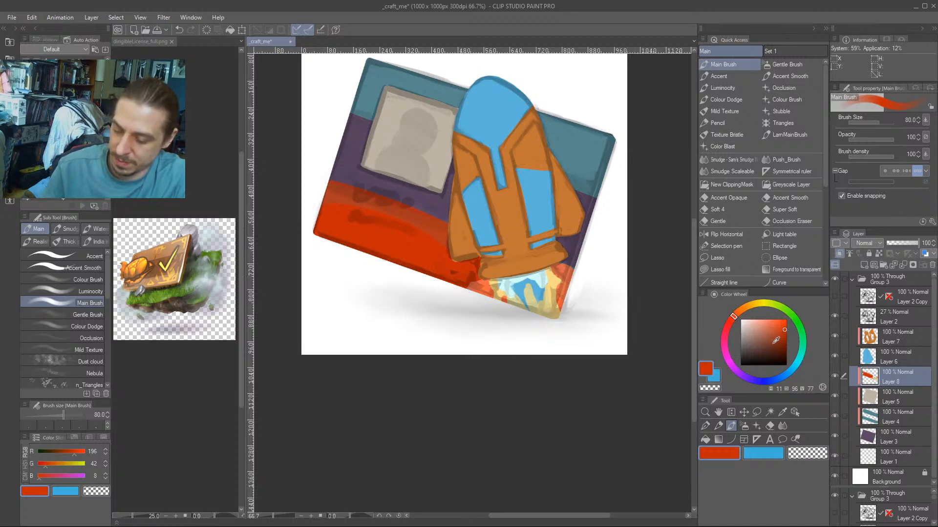
Repaint the card's whole lower band in dark brown (RGB 110, 44, 29).
{"action": "left_click", "coordinate": [775, 344]}
{"action": "mouse_move", "coordinate": [439, 230]}
{"action": "left_mouse_down"}
{"action": "mouse_move", "coordinate": [331, 199]}
{"action": "mouse_move", "coordinate": [453, 237]}
{"action": "mouse_move", "coordinate": [324, 190]}
{"action": "mouse_move", "coordinate": [470, 250]}
{"action": "mouse_move", "coordinate": [470, 264]}
{"action": "mouse_move", "coordinate": [319, 219]}
{"action": "mouse_move", "coordinate": [468, 278]}
{"action": "left_mouse_up"}
{"action": "left_click_drag", "start_coordinate": [386, 193], "coordinate": [396, 209]}
Extend the dark brown to the area between the flame and the card's right edge at brush size 40.
{"action": "key", "text": "bracketleft"}
{"action": "key", "text": "bracketleft"}
{"action": "key", "text": "bracketleft"}
{"action": "key", "text": "bracketleft"}
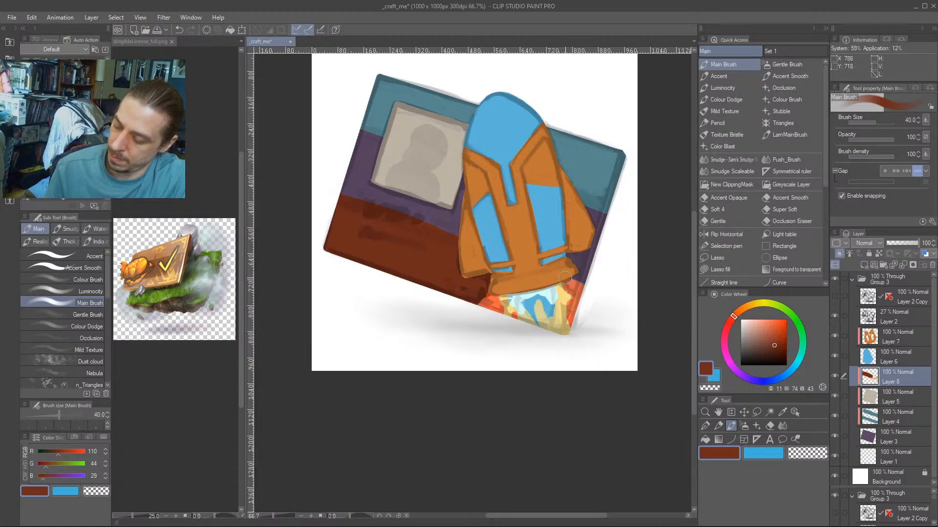
{"action": "left_click_drag", "start_coordinate": [567, 281], "coordinate": [587, 285]}
{"action": "mouse_move", "coordinate": [457, 237]}
{"action": "left_mouse_down"}
{"action": "mouse_move", "coordinate": [337, 195]}
{"action": "mouse_move", "coordinate": [497, 250]}
{"action": "left_mouse_up"}
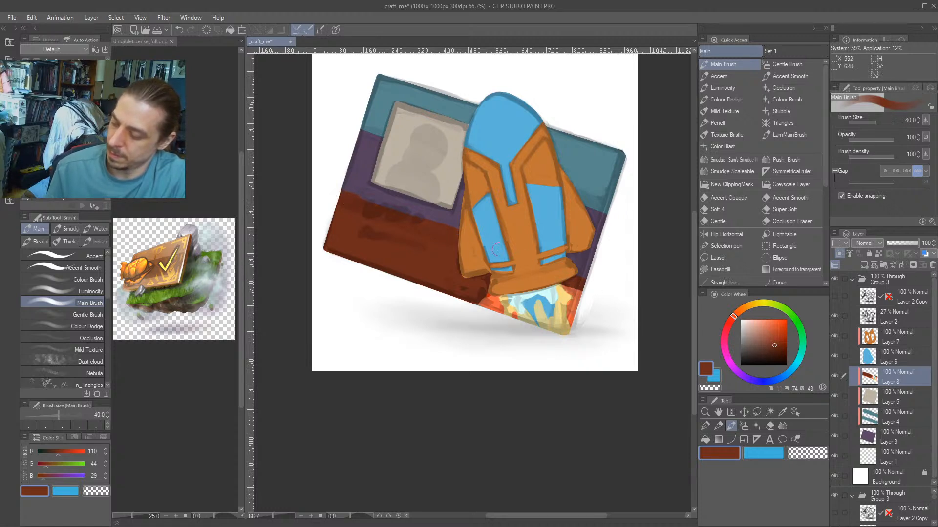
{"action": "mouse_move", "coordinate": [564, 280]}
{"action": "left_mouse_down"}
{"action": "mouse_move", "coordinate": [580, 291]}
{"action": "mouse_move", "coordinate": [572, 323]}
{"action": "left_mouse_up"}
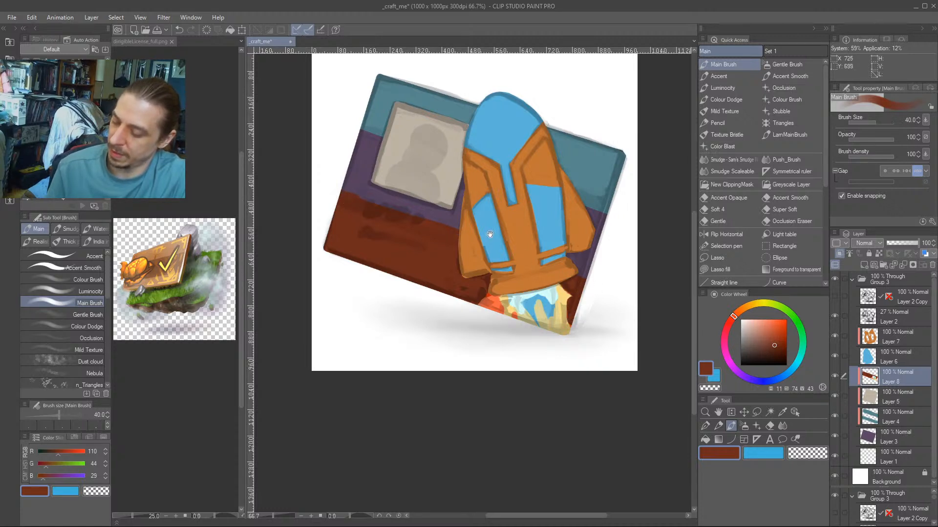
Paint red-orange (RGB 232, 79, 46) flame licks on both sides of the exhaust at brush size 20.
{"action": "left_click_drag", "start_coordinate": [489, 235], "coordinate": [463, 211]}
{"action": "left_click", "coordinate": [775, 332]}
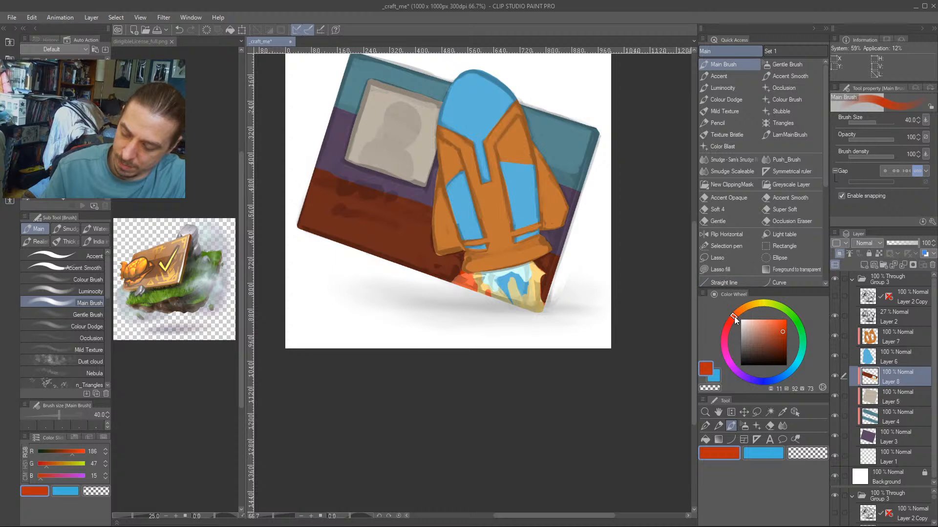
{"action": "left_click", "coordinate": [741, 310]}
{"action": "left_click", "coordinate": [778, 324]}
{"action": "key", "text": "]"}
{"action": "mouse_move", "coordinate": [537, 275]}
{"action": "left_mouse_down"}
{"action": "mouse_move", "coordinate": [548, 269]}
{"action": "mouse_move", "coordinate": [552, 299]}
{"action": "left_mouse_up"}
{"action": "left_click", "coordinate": [733, 315]}
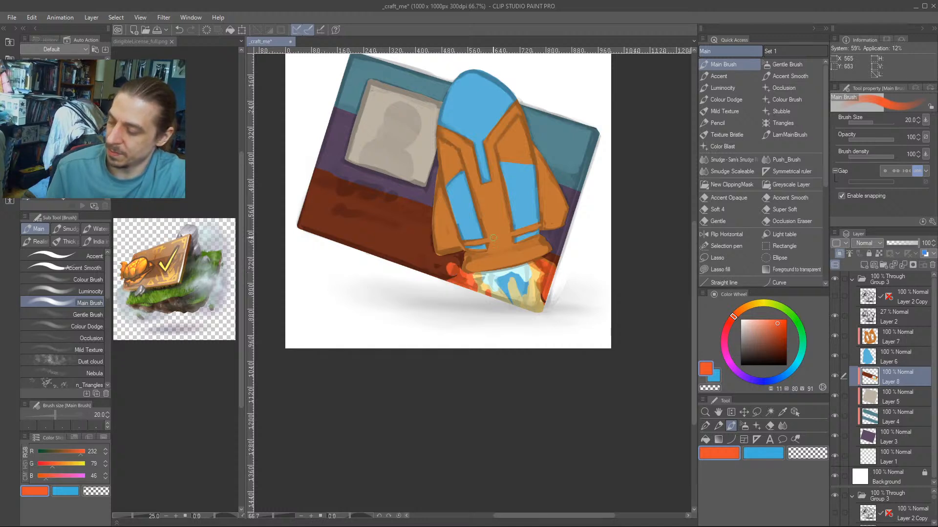
Sample the card's teal, shift it to grey-teal (RGB 101, 123, 126) and paint the card's right edge strip at size 17.
{"action": "left_click_drag", "start_coordinate": [350, 228], "coordinate": [369, 220]}
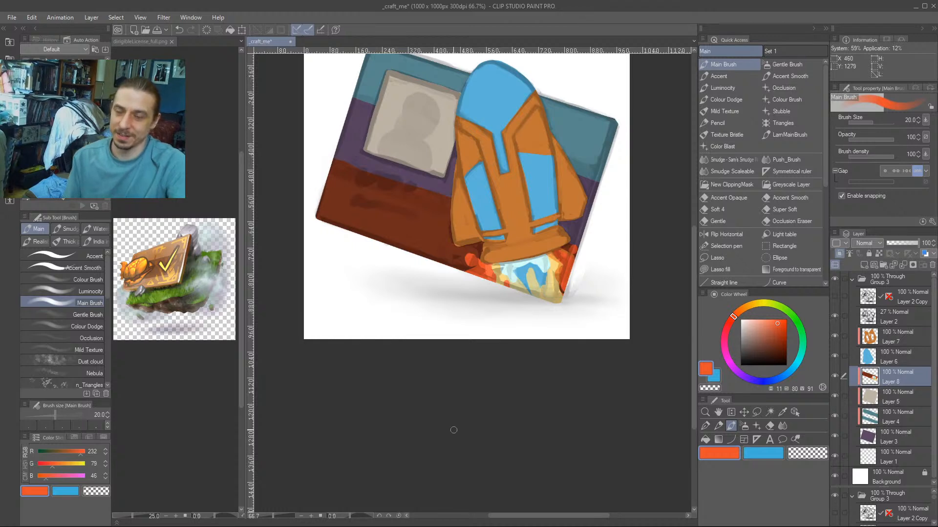
{"action": "left_click", "coordinate": [597, 140], "text": "alt"}
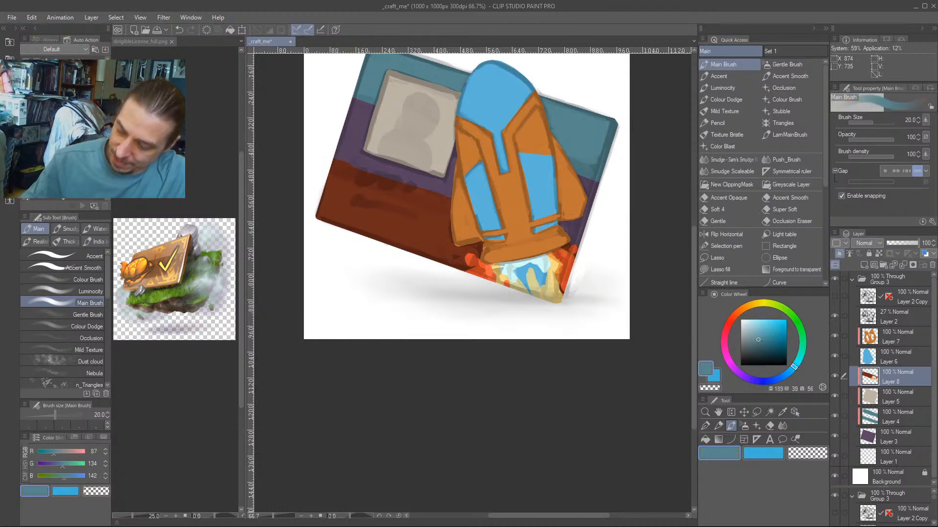
{"action": "left_click", "coordinate": [749, 343]}
{"action": "key", "text": "bracketleft"}
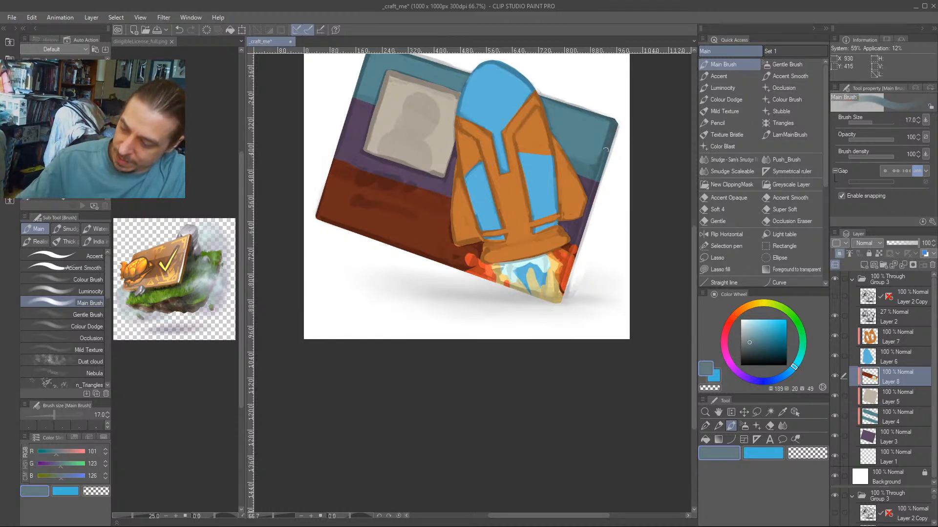
{"action": "left_click_drag", "start_coordinate": [613, 132], "coordinate": [558, 302]}
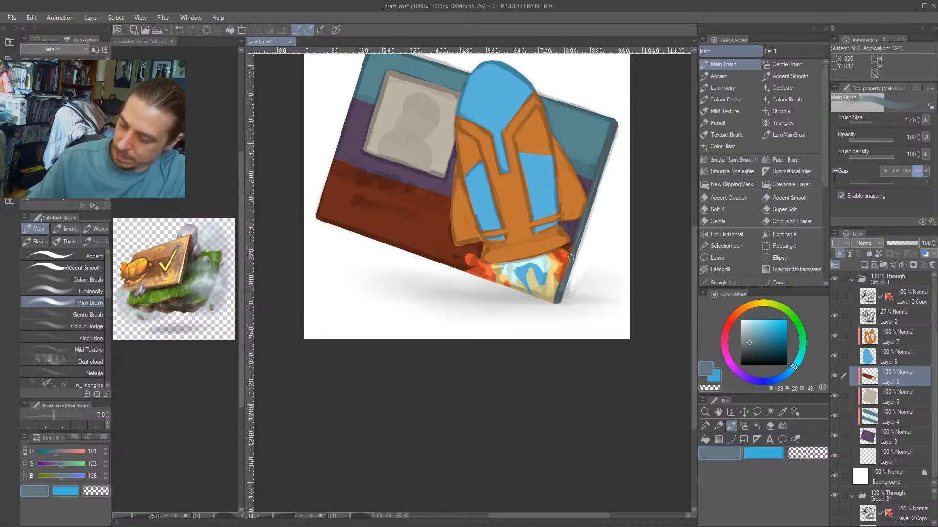
Sample the flame's pale cyan (RGB 212, 254, 249) and fill the flame's centre with it at brush size 25.
{"action": "left_click_drag", "start_coordinate": [395, 325], "coordinate": [403, 345]}
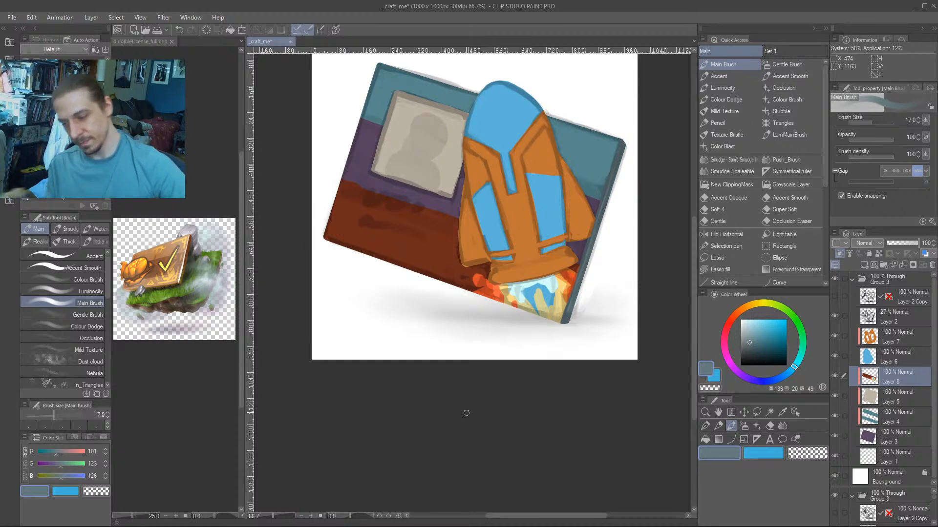
{"action": "left_click", "coordinate": [549, 278], "text": "alt"}
{"action": "key", "text": "bracketright"}
{"action": "key", "text": "bracketright"}
{"action": "mouse_move", "coordinate": [549, 301]}
{"action": "left_mouse_down"}
{"action": "mouse_move", "coordinate": [528, 291]}
{"action": "mouse_move", "coordinate": [532, 316]}
{"action": "mouse_move", "coordinate": [526, 295]}
{"action": "mouse_move", "coordinate": [553, 297]}
{"action": "left_mouse_up"}
{"action": "left_click_drag", "start_coordinate": [488, 163], "coordinate": [484, 172]}
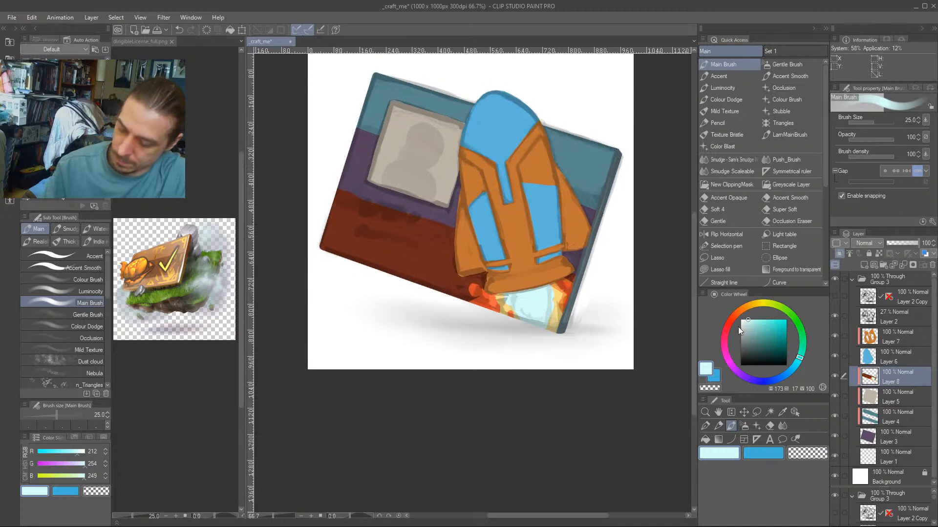
Set the brush colour to near-white cyan (RGB 237, 255, 253) and hide the sketch on Layer 2.
{"action": "left_click", "coordinate": [743, 321]}
{"action": "left_click_drag", "start_coordinate": [474, 273], "coordinate": [456, 261]}
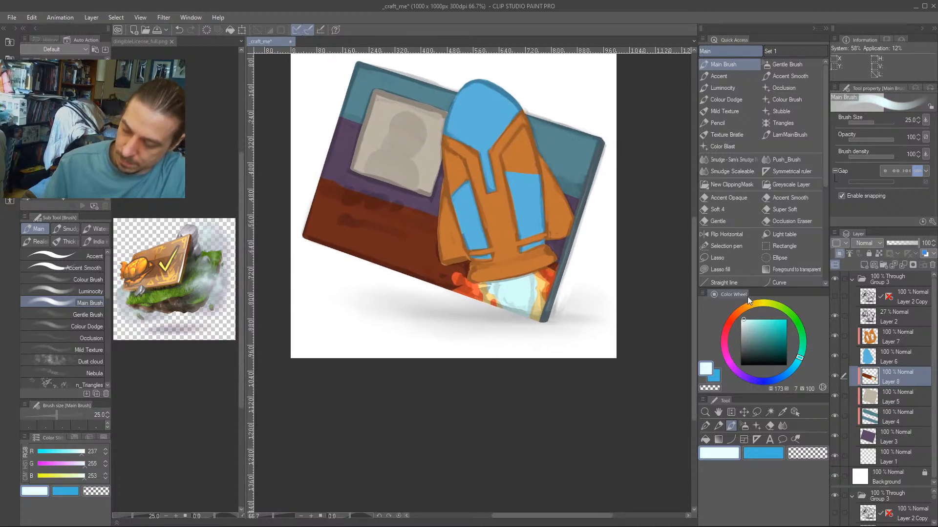
{"action": "left_click_drag", "start_coordinate": [385, 288], "coordinate": [413, 312]}
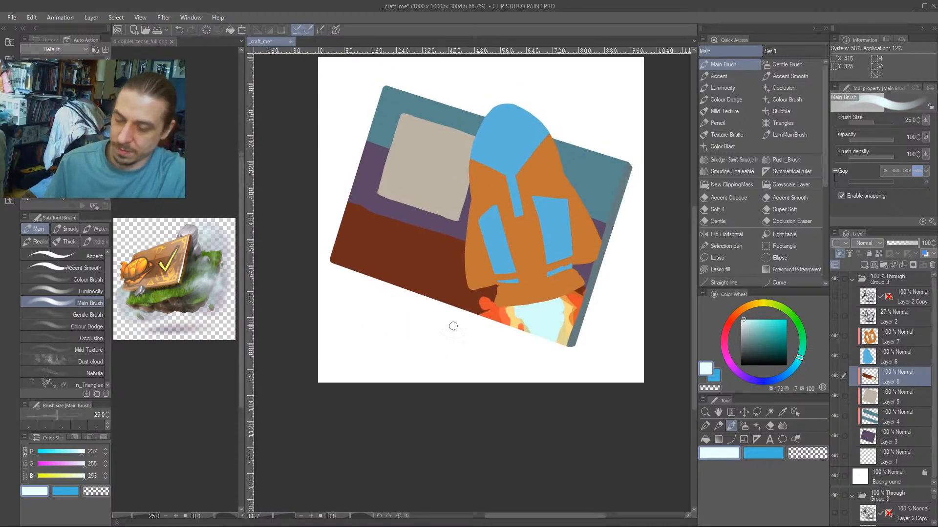
Sample the dark brown and trim the flame's left side down to a separate ember at brush size 17.
{"action": "left_click", "coordinate": [472, 299], "text": "alt"}
{"action": "key", "text": "bracketright"}
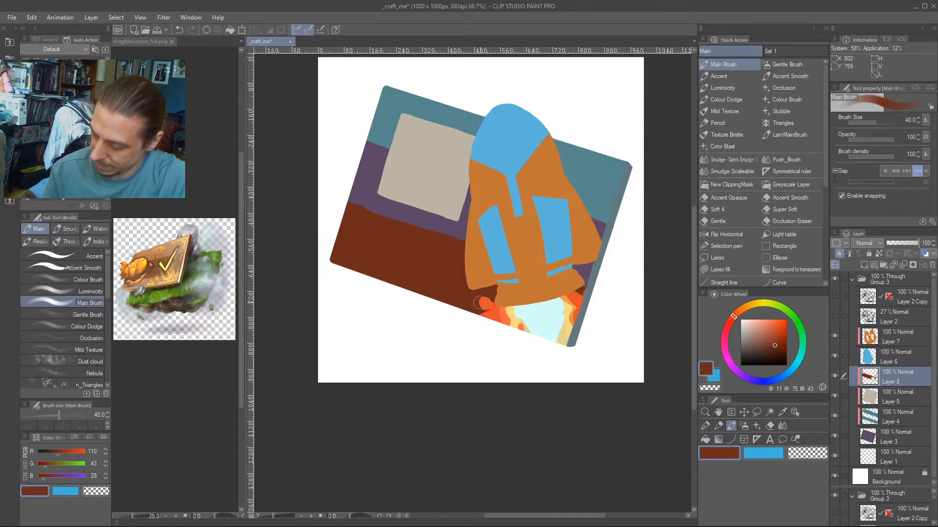
{"action": "key", "text": "bracketleft"}
{"action": "key", "text": "bracketleft"}
{"action": "key", "text": "bracketleft"}
{"action": "mouse_move", "coordinate": [478, 301]}
{"action": "left_mouse_down"}
{"action": "mouse_move", "coordinate": [491, 309]}
{"action": "mouse_move", "coordinate": [484, 297]}
{"action": "left_mouse_up"}
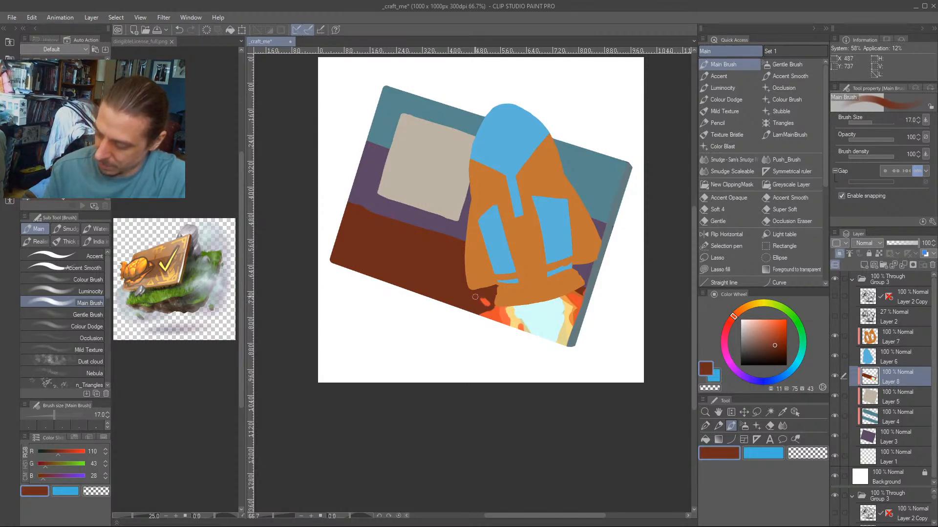
Sample the stripe's purple and touch up its edge along the dark brown band at brush size 30.
{"action": "left_click_drag", "start_coordinate": [397, 264], "coordinate": [405, 283]}
{"action": "left_click", "coordinate": [393, 227], "text": "alt"}
{"action": "key", "text": "bracketright"}
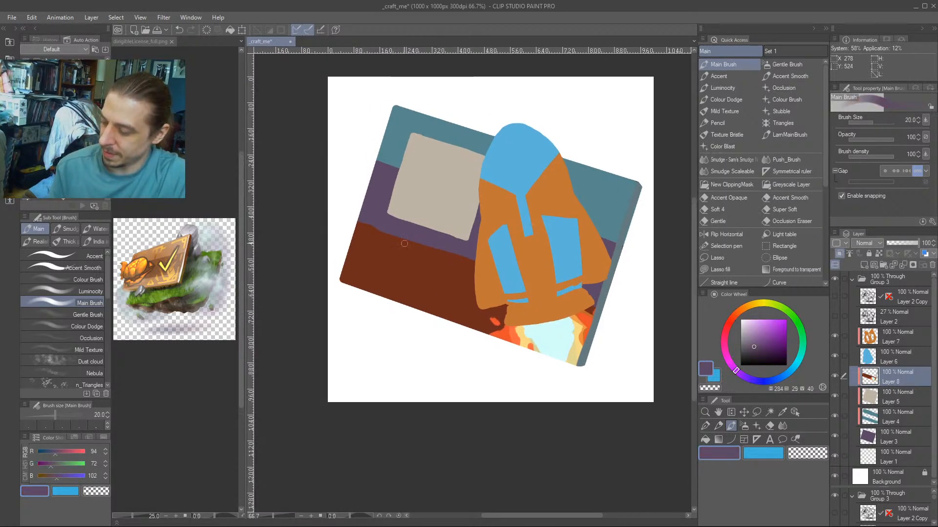
{"action": "left_click_drag", "start_coordinate": [416, 190], "coordinate": [421, 191]}
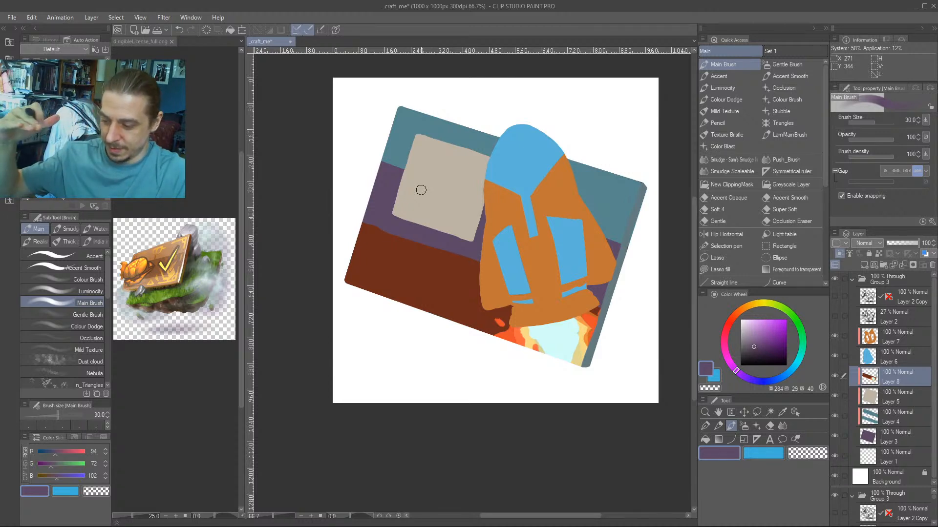
{"action": "left_click", "coordinate": [444, 252], "text": "alt"}
{"action": "left_click_drag", "start_coordinate": [386, 325], "coordinate": [381, 309]}
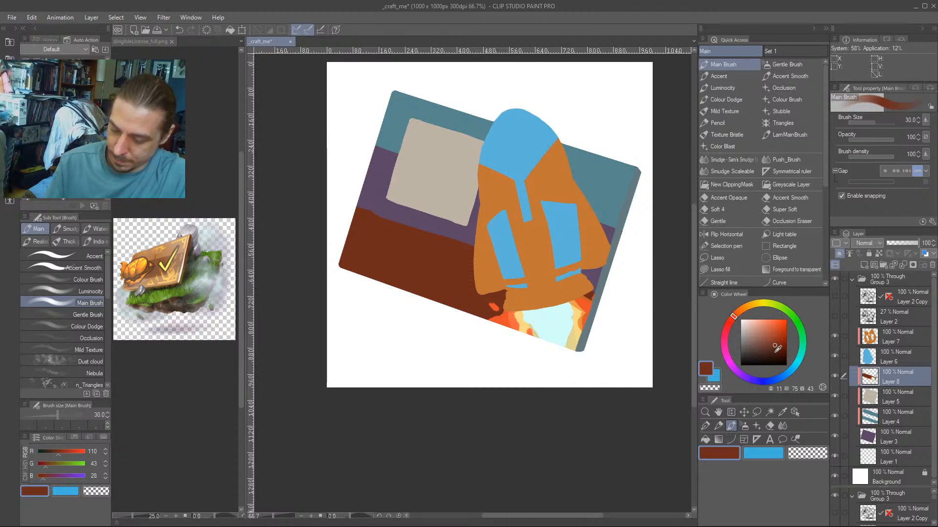
Try a light grey-teal (RGB 132, 167, 167) beside the rocket's base and along the lower band's upper edge at size 30.
{"action": "left_click", "coordinate": [790, 373]}
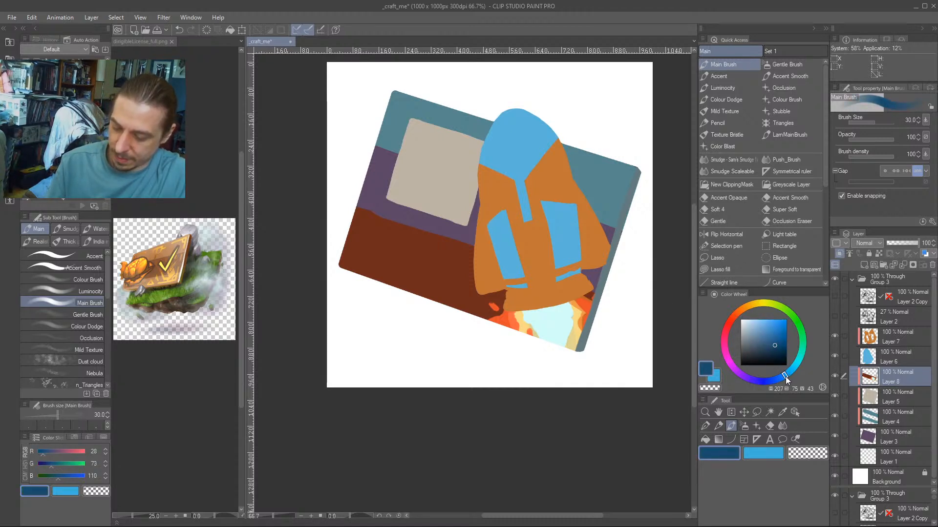
{"action": "left_click_drag", "start_coordinate": [790, 373], "coordinate": [797, 362]}
{"action": "left_click_drag", "start_coordinate": [755, 330], "coordinate": [750, 335]}
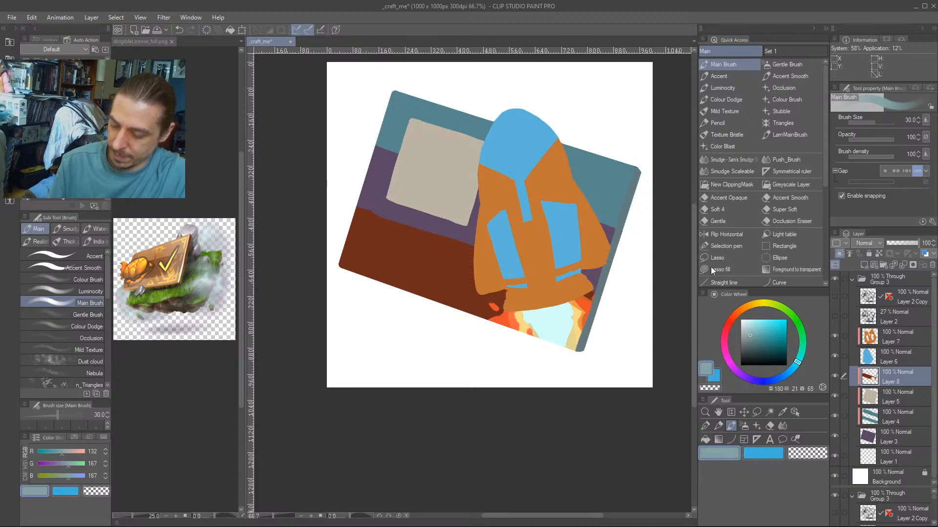
{"action": "key", "text": "bracketright"}
{"action": "key", "text": "bracketright"}
{"action": "key", "text": "bracketright"}
{"action": "key", "text": "bracketright"}
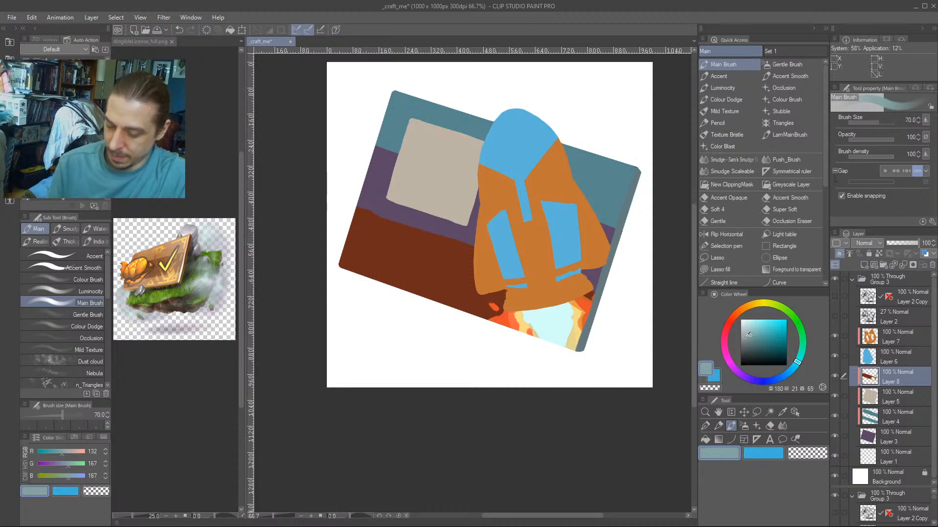
{"action": "left_click", "coordinate": [835, 376]}
{"action": "left_click", "coordinate": [835, 375]}
{"action": "key", "text": "bracketleft"}
{"action": "key", "text": "bracketleft"}
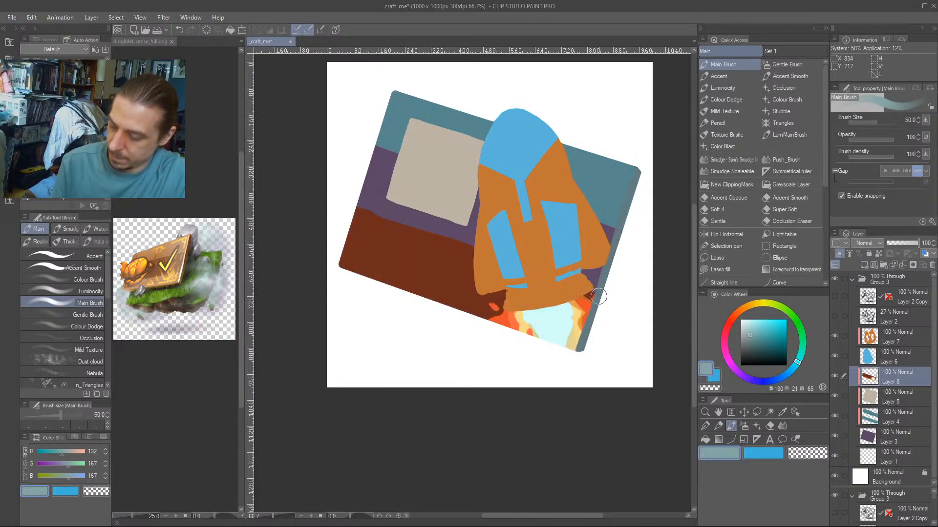
{"action": "key", "text": "ctrl+z"}
{"action": "key", "text": "bracketleft"}
{"action": "key", "text": "bracketleft"}
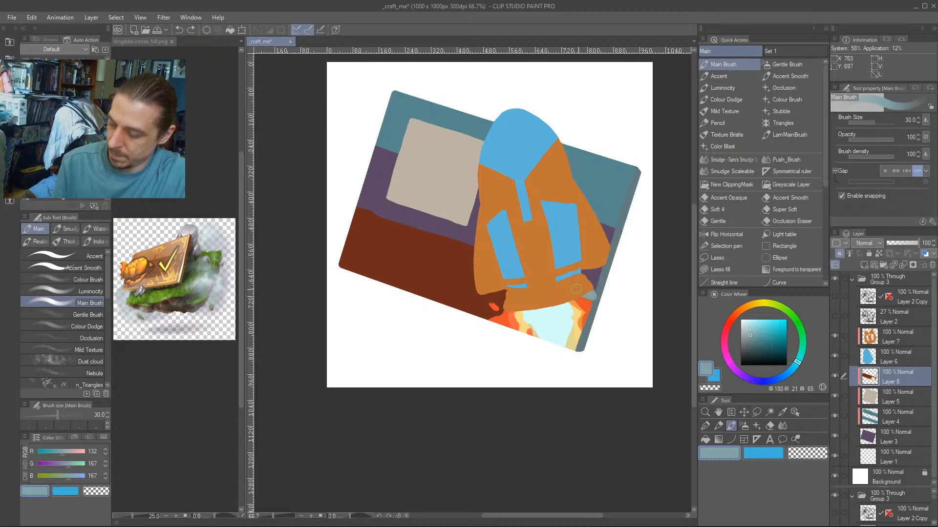
{"action": "mouse_move", "coordinate": [475, 255]}
{"action": "left_mouse_down"}
{"action": "mouse_move", "coordinate": [356, 210]}
{"action": "mouse_move", "coordinate": [458, 255]}
{"action": "left_mouse_up"}
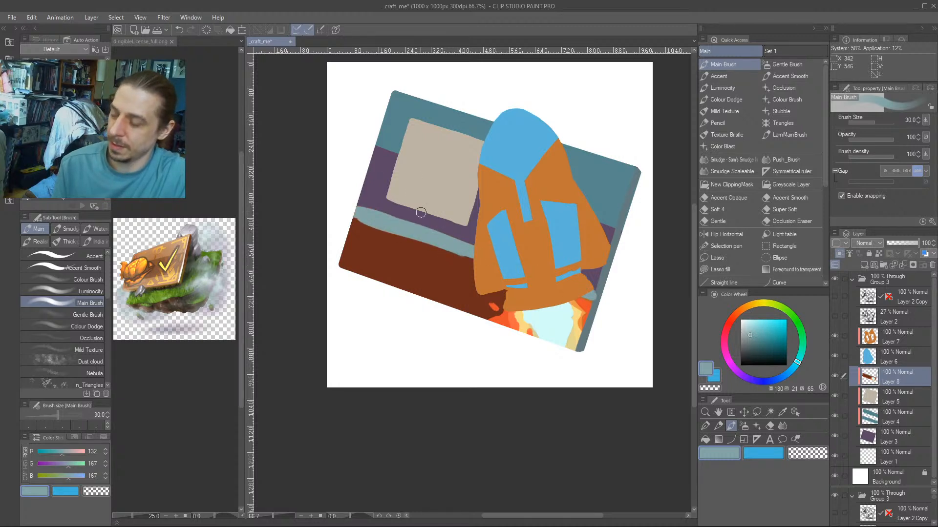
Try covering the rest of the dark brown band with the light grey-teal using a larger brush.
{"action": "key", "text": "bracketright"}
{"action": "key", "text": "bracketright"}
{"action": "key", "text": "bracketright"}
{"action": "key", "text": "bracketright"}
{"action": "mouse_move", "coordinate": [345, 209]}
{"action": "left_mouse_down"}
{"action": "mouse_move", "coordinate": [432, 250]}
{"action": "mouse_move", "coordinate": [501, 294]}
{"action": "mouse_move", "coordinate": [360, 239]}
{"action": "mouse_move", "coordinate": [367, 246]}
{"action": "mouse_move", "coordinate": [338, 262]}
{"action": "mouse_move", "coordinate": [496, 304]}
{"action": "left_mouse_up"}
{"action": "key", "text": "bracketleft"}
{"action": "key", "text": "bracketleft"}
{"action": "key", "text": "bracketleft"}
{"action": "key", "text": "bracketleft"}
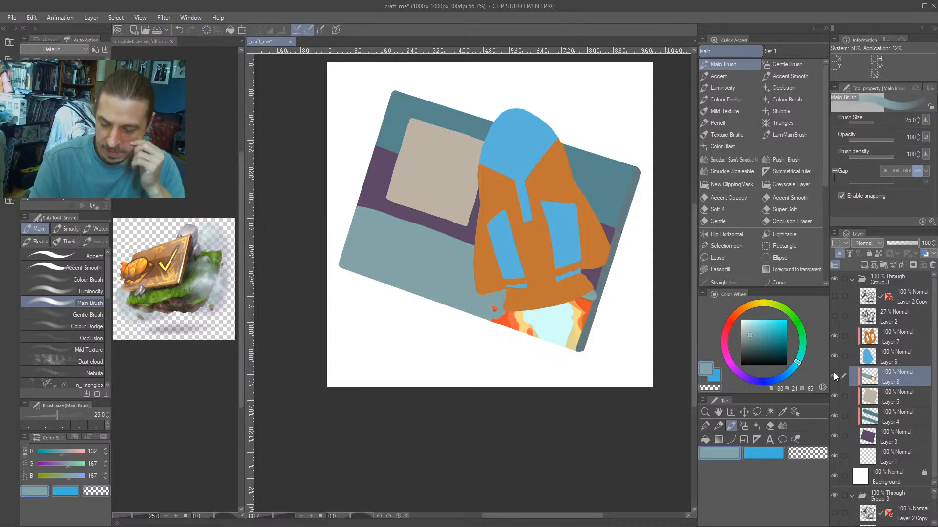
Undo the light grey-teal repaint of the card's lower band.
{"action": "key", "text": "ctrl+z"}
{"action": "key", "text": "ctrl+z"}
{"action": "key", "text": "ctrl+z"}
{"action": "key", "text": "ctrl+z"}
{"action": "key", "text": "ctrl+z"}
{"action": "key", "text": "ctrl+z"}
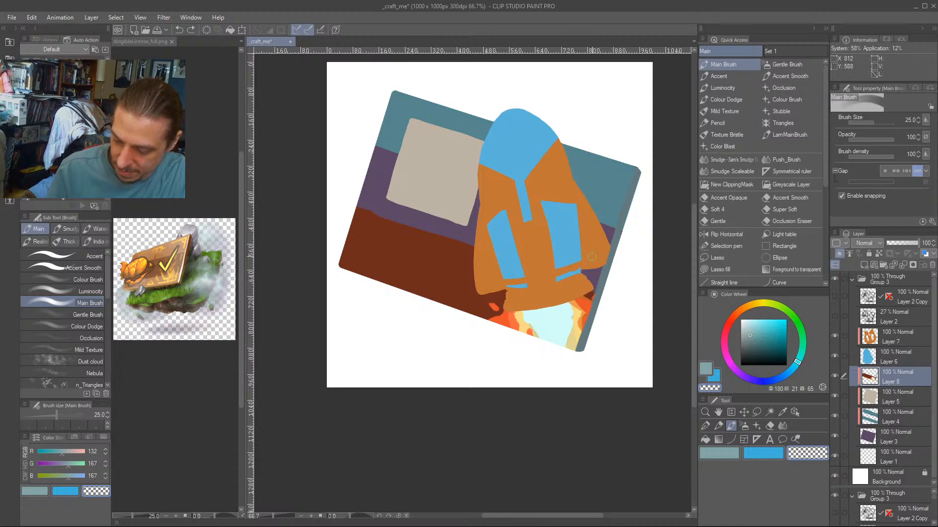
Lasso the dark brown band across the card's lower part on Layer 8 and delete its paint.
{"action": "key", "text": "b"}
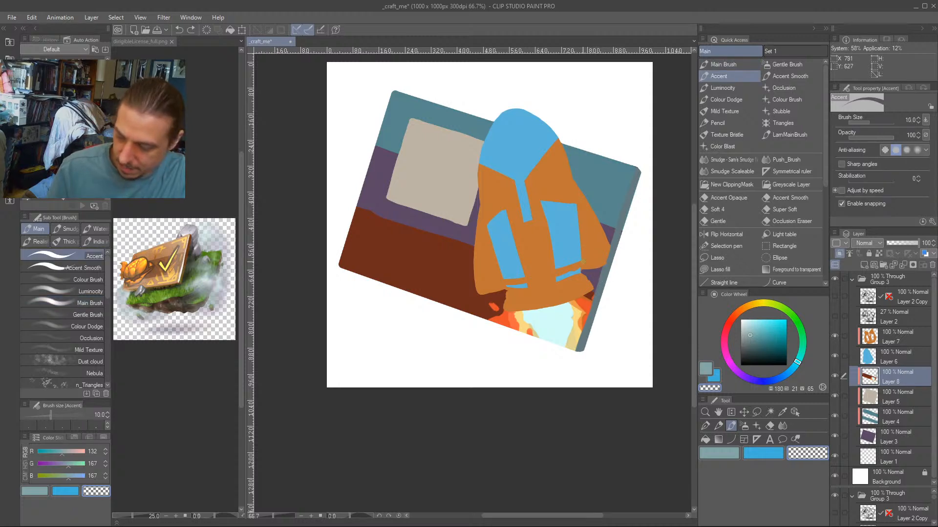
{"action": "key", "text": "m"}
{"action": "mouse_move", "coordinate": [593, 281]}
{"action": "left_mouse_down"}
{"action": "mouse_move", "coordinate": [577, 277]}
{"action": "mouse_move", "coordinate": [589, 296]}
{"action": "mouse_move", "coordinate": [593, 281]}
{"action": "left_mouse_up"}
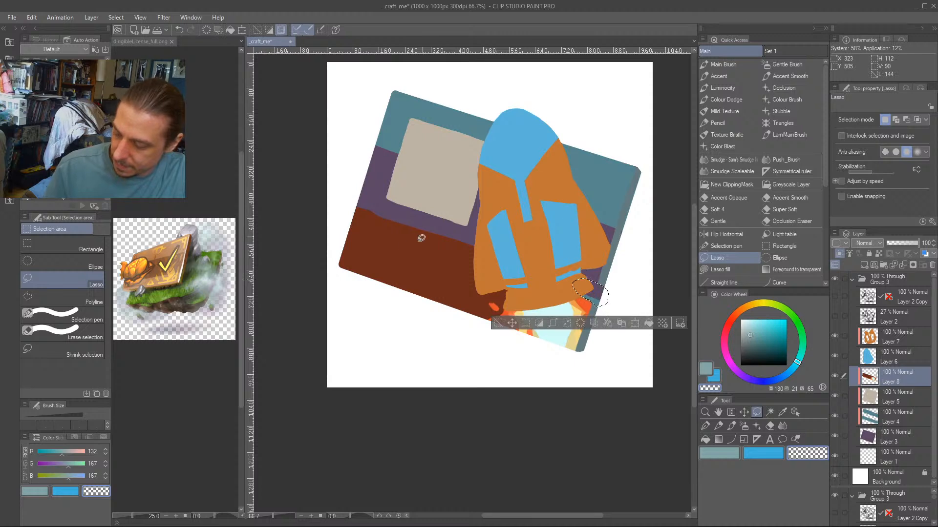
{"action": "mouse_move", "coordinate": [523, 253]}
{"action": "left_mouse_down"}
{"action": "mouse_move", "coordinate": [300, 199]}
{"action": "mouse_move", "coordinate": [361, 300]}
{"action": "mouse_move", "coordinate": [501, 313]}
{"action": "left_mouse_up"}
{"action": "left_click_drag", "start_coordinate": [542, 281], "coordinate": [547, 283]}
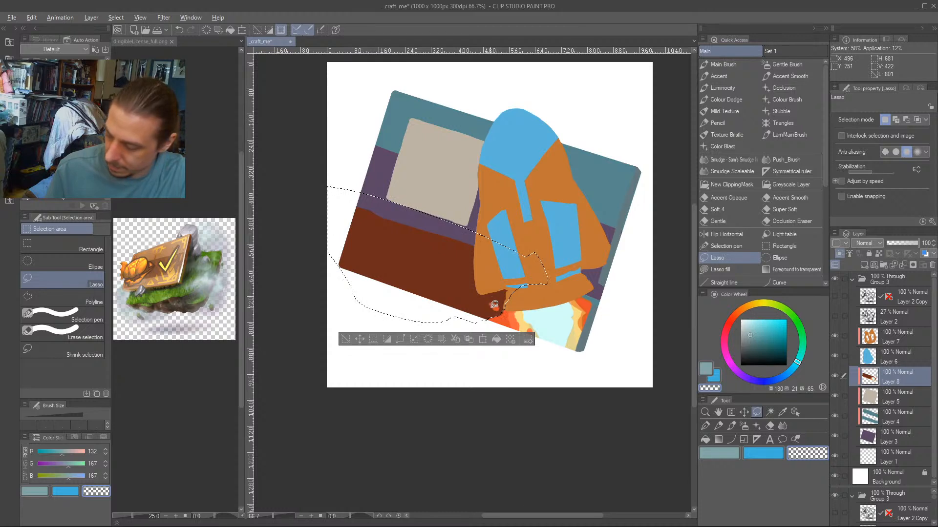
{"action": "key", "text": "Delete"}
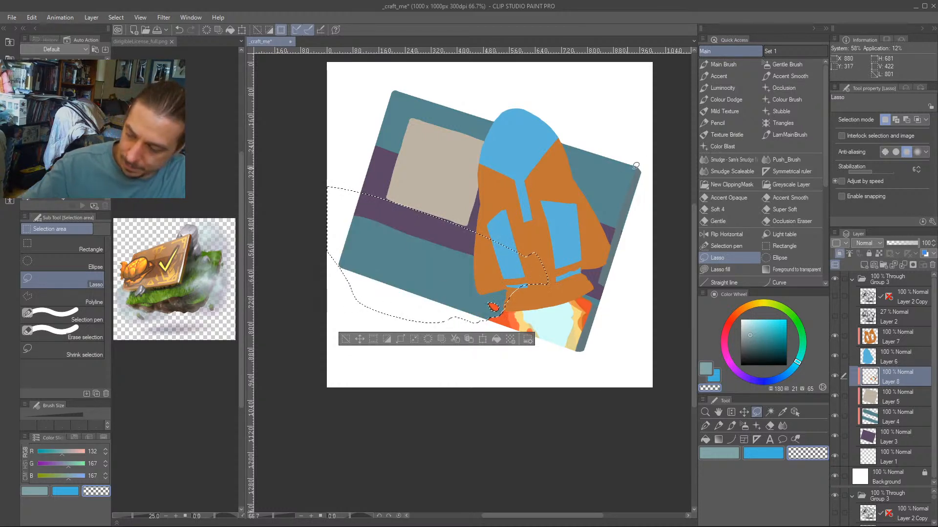
Lasso the thin strip along the card's right side edge and add a new layer above the beige square's layer.
{"action": "mouse_move", "coordinate": [638, 162]}
{"action": "left_mouse_down"}
{"action": "mouse_move", "coordinate": [638, 152]}
{"action": "mouse_move", "coordinate": [654, 193]}
{"action": "mouse_move", "coordinate": [578, 368]}
{"action": "mouse_move", "coordinate": [579, 351]}
{"action": "left_mouse_up"}
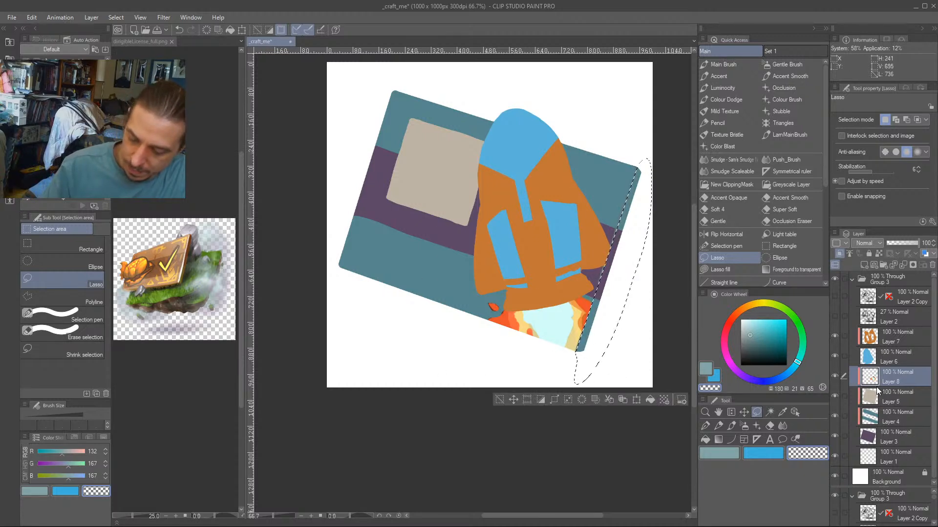
{"action": "left_click", "coordinate": [879, 395]}
{"action": "left_click", "coordinate": [863, 265]}
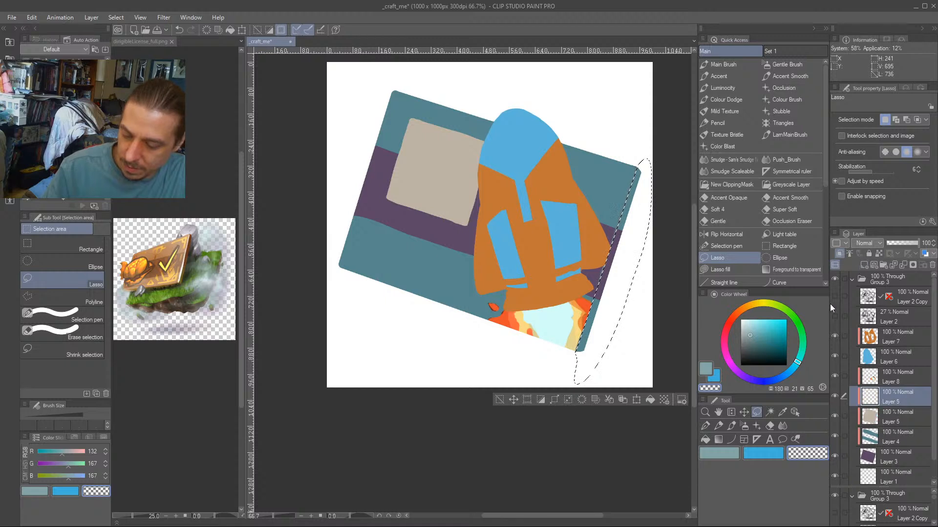
Paint the selected side edge of the card grey-teal (RGB 132, 167, 167) with the Main Brush, and deselect.
{"action": "key", "text": "c"}
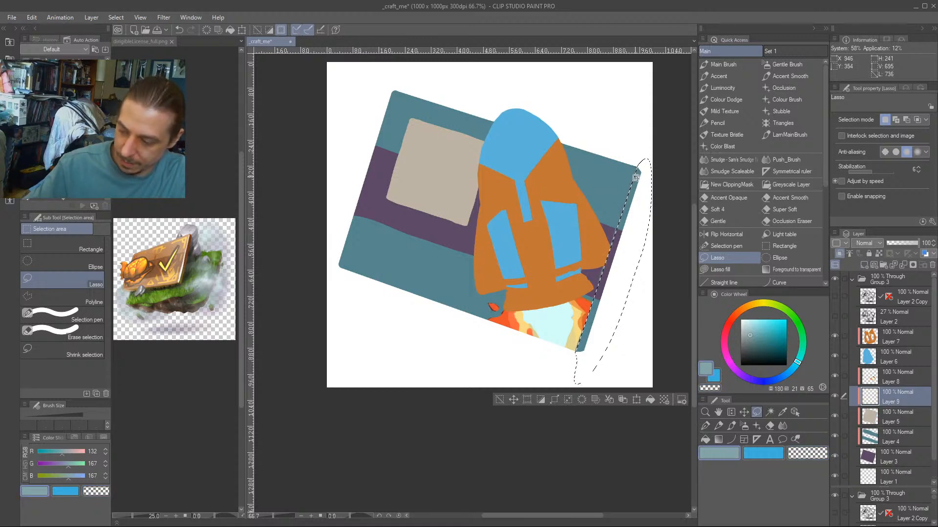
{"action": "key", "text": "b"}
{"action": "mouse_move", "coordinate": [639, 171]}
{"action": "left_mouse_down"}
{"action": "mouse_move", "coordinate": [578, 329]}
{"action": "mouse_move", "coordinate": [577, 350]}
{"action": "left_mouse_up"}
{"action": "left_click_drag", "start_coordinate": [615, 244], "coordinate": [578, 361]}
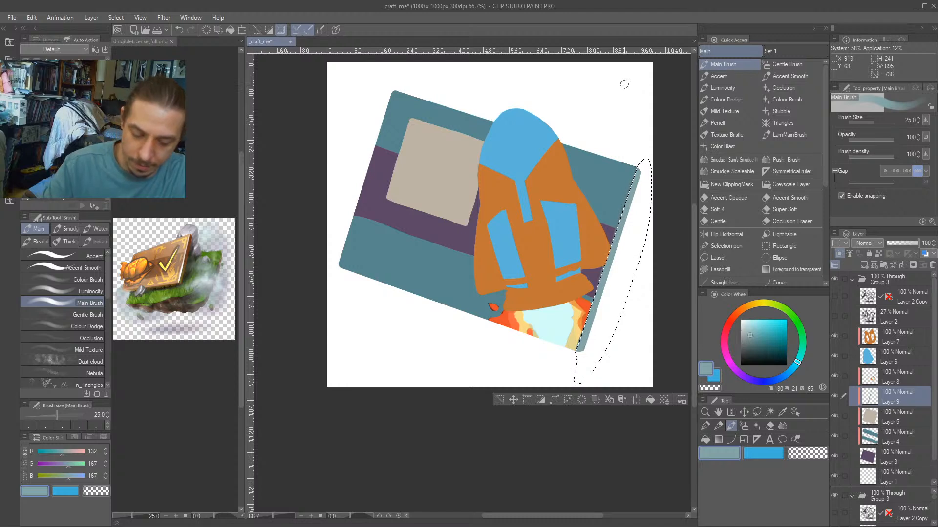
{"action": "key", "text": "ctrl+d"}
{"action": "left_click_drag", "start_coordinate": [377, 246], "coordinate": [403, 261]}
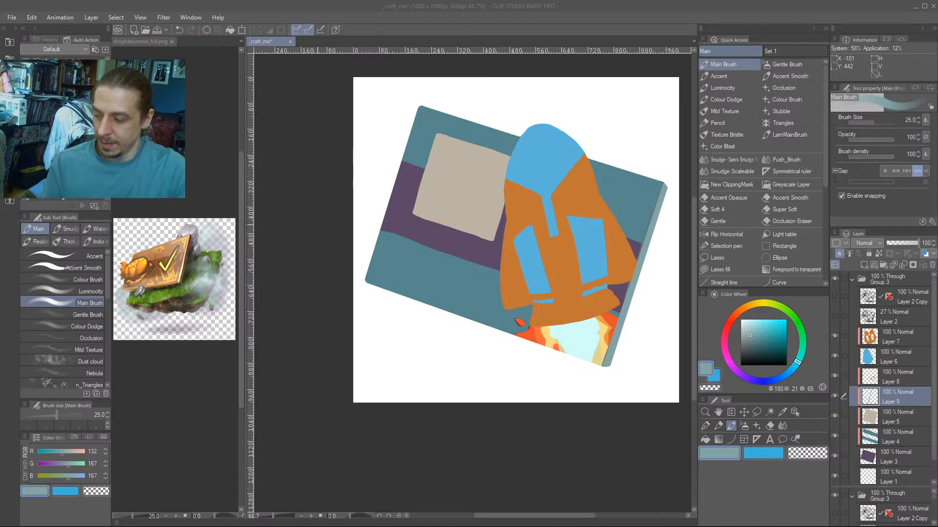
{"action": "left_click", "coordinate": [339, 196]}
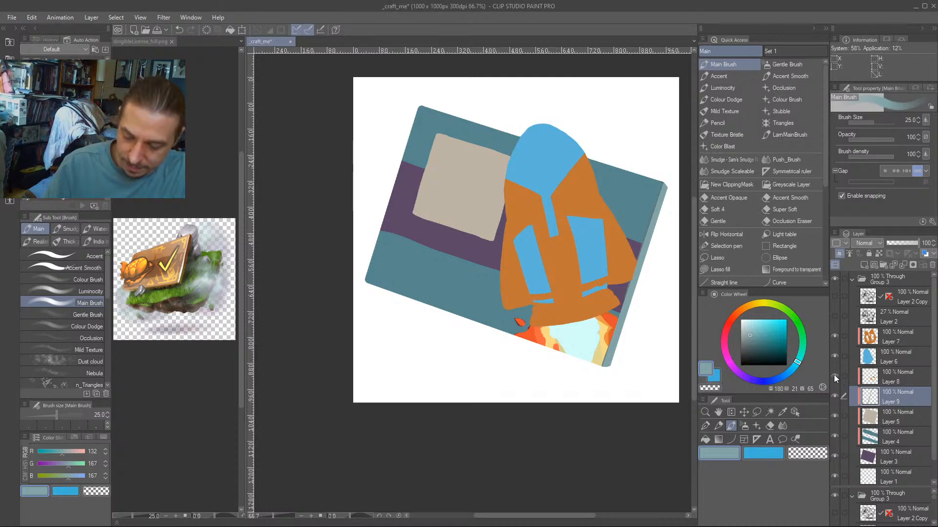
Add another layer and paint a light aqua (RGB 148, 215, 215) stroke across the card's lower band at brush size 60.
{"action": "left_click", "coordinate": [864, 265]}
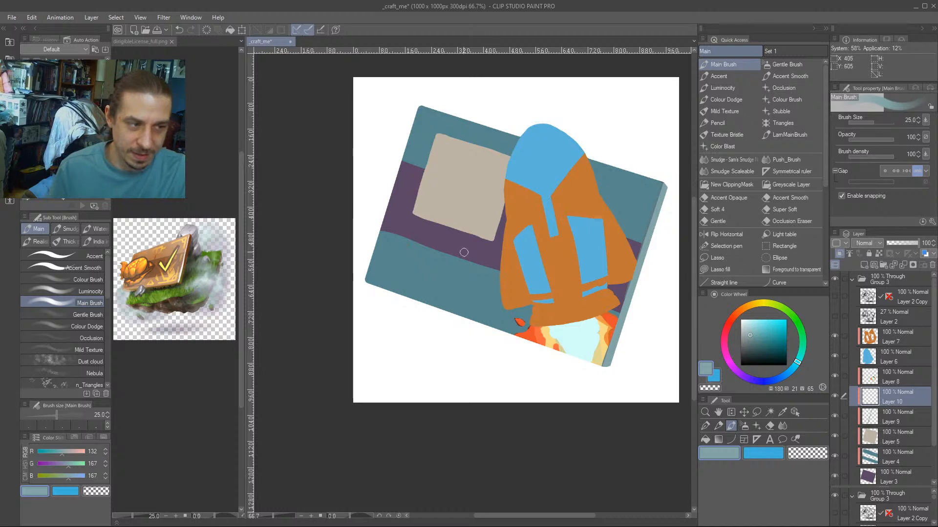
{"action": "left_click", "coordinate": [756, 326]}
{"action": "left_click", "coordinate": [754, 327]}
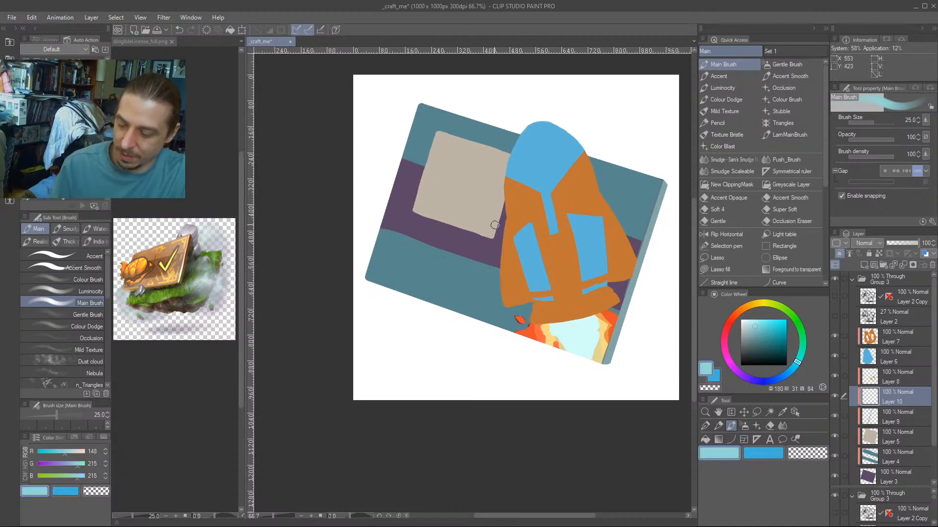
{"action": "key", "text": "bracketright"}
{"action": "key", "text": "bracketright"}
{"action": "left_click_drag", "start_coordinate": [499, 282], "coordinate": [420, 257]}
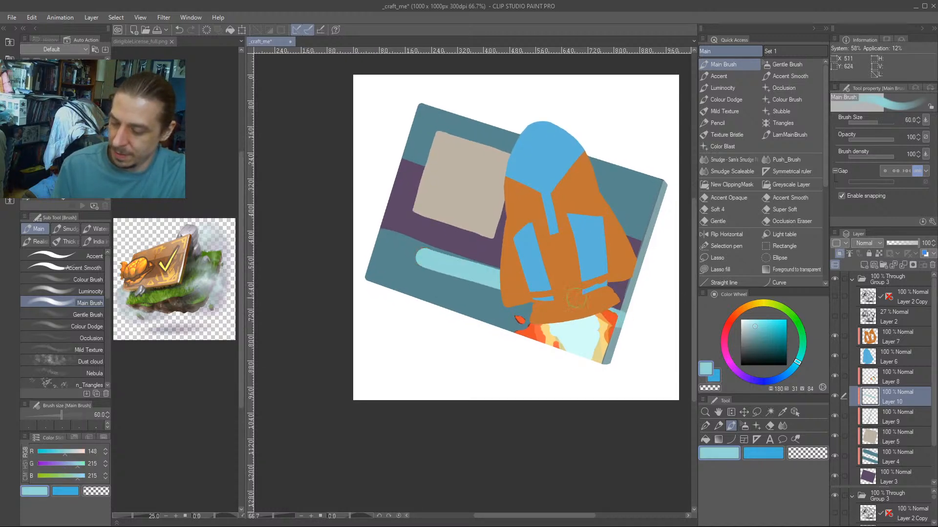
Move Layer 9 above Layer 8 and cover the card's whole lower band with light aqua on Layer 10, using brush sizes 70 and 50.
{"action": "left_click_drag", "start_coordinate": [872, 416], "coordinate": [882, 370]}
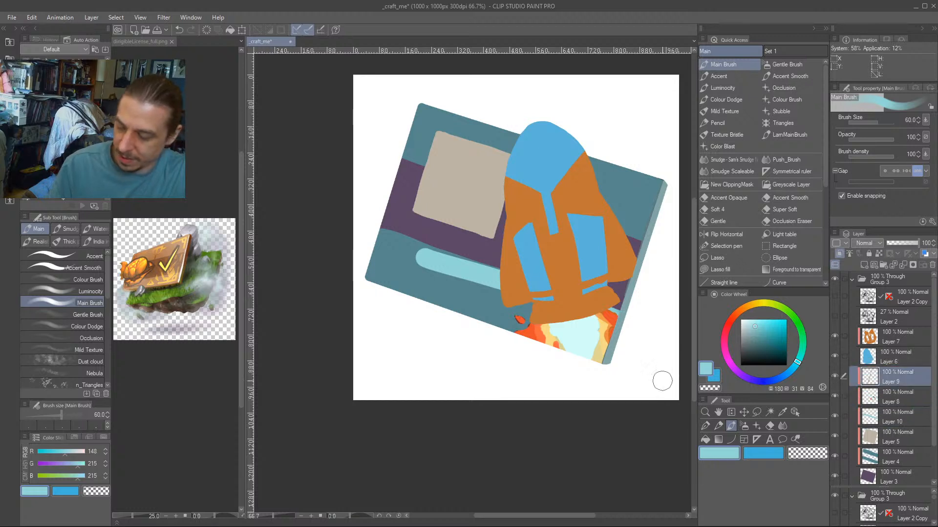
{"action": "left_click", "coordinate": [884, 418]}
{"action": "key", "text": "bracketright"}
{"action": "left_click_drag", "start_coordinate": [371, 232], "coordinate": [540, 304]}
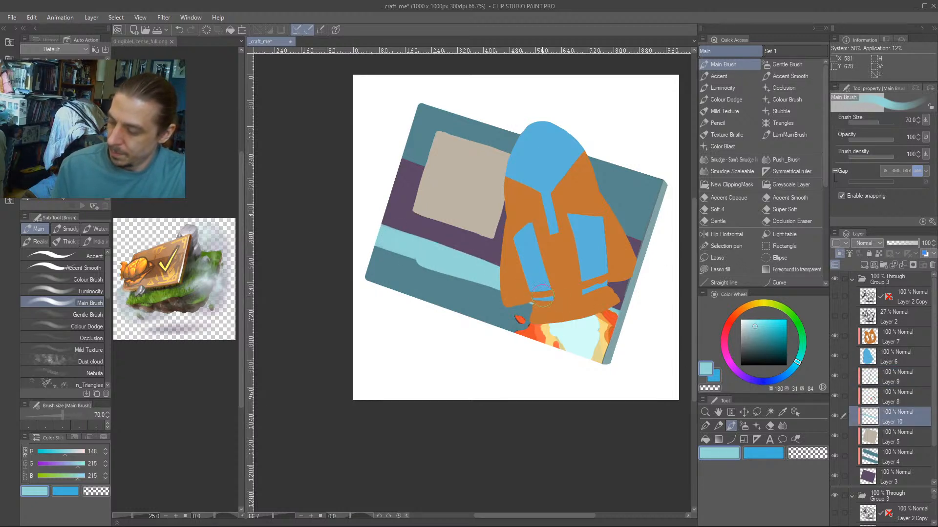
{"action": "mouse_move", "coordinate": [318, 229]}
{"action": "left_mouse_down"}
{"action": "mouse_move", "coordinate": [533, 313]}
{"action": "mouse_move", "coordinate": [538, 339]}
{"action": "mouse_move", "coordinate": [329, 253]}
{"action": "mouse_move", "coordinate": [509, 340]}
{"action": "mouse_move", "coordinate": [359, 279]}
{"action": "mouse_move", "coordinate": [640, 384]}
{"action": "left_mouse_up"}
{"action": "key", "text": "bracketleft"}
{"action": "key", "text": "bracketleft"}
{"action": "left_click_drag", "start_coordinate": [369, 224], "coordinate": [638, 333]}
{"action": "left_click_drag", "start_coordinate": [462, 244], "coordinate": [492, 237]}
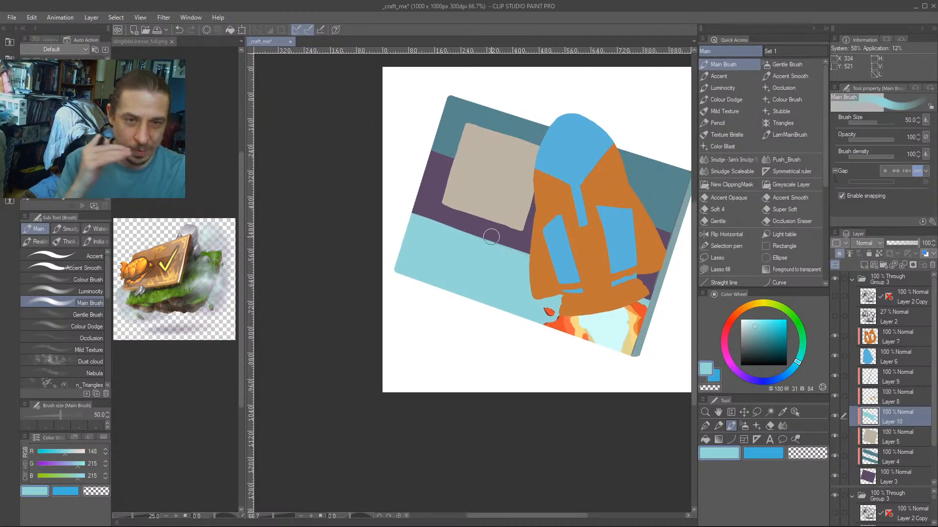
{"action": "left_click_drag", "start_coordinate": [434, 266], "coordinate": [448, 287]}
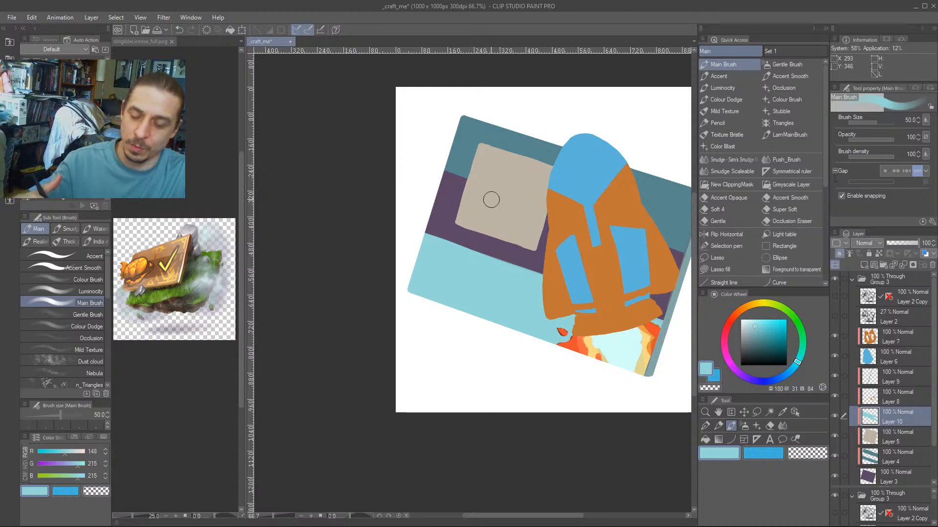
{"action": "left_click_drag", "start_coordinate": [491, 200], "coordinate": [450, 229]}
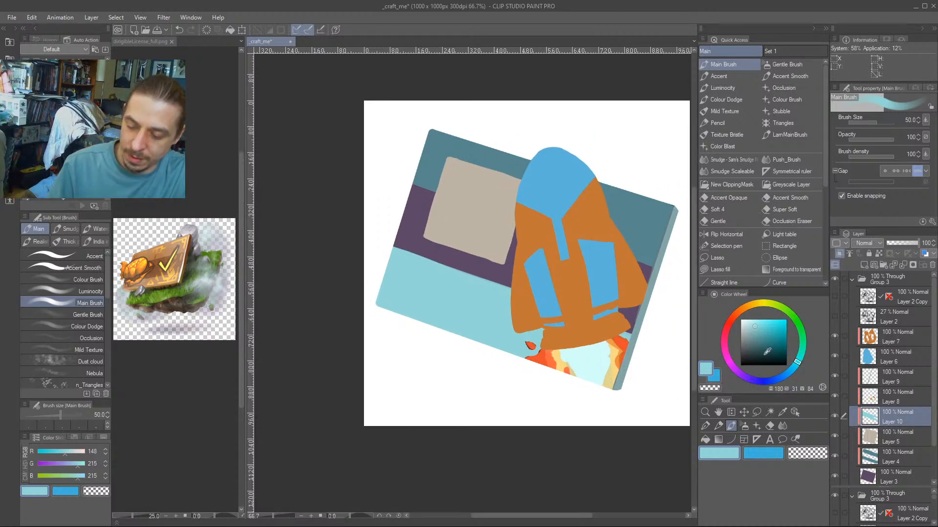
Choose a dark maroon (RGB 50, 16, 32) with brush size 80 and try a stroke across the card's upper band.
{"action": "left_click", "coordinate": [722, 341]}
{"action": "left_click", "coordinate": [766, 359]}
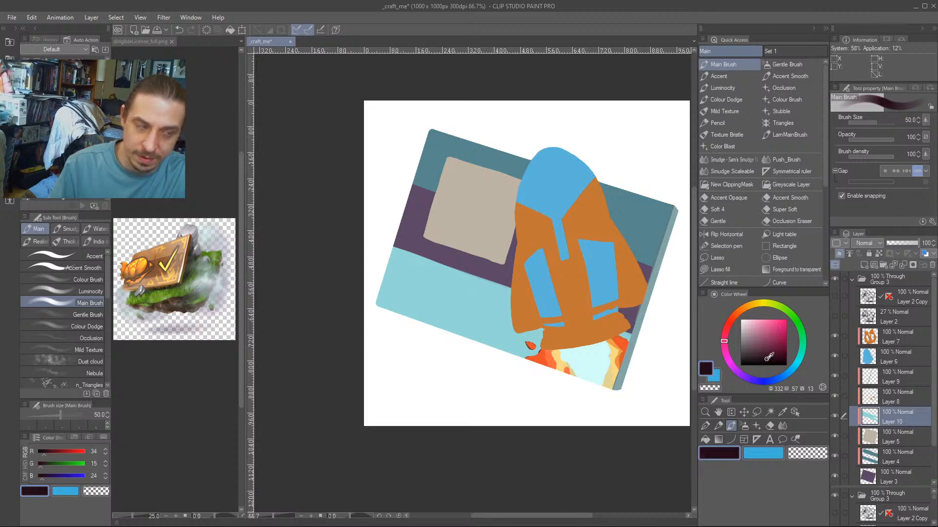
{"action": "left_click_drag", "start_coordinate": [586, 244], "coordinate": [513, 240]}
{"action": "key", "text": "bracketright"}
{"action": "key", "text": "bracketright"}
{"action": "key", "text": "bracketright"}
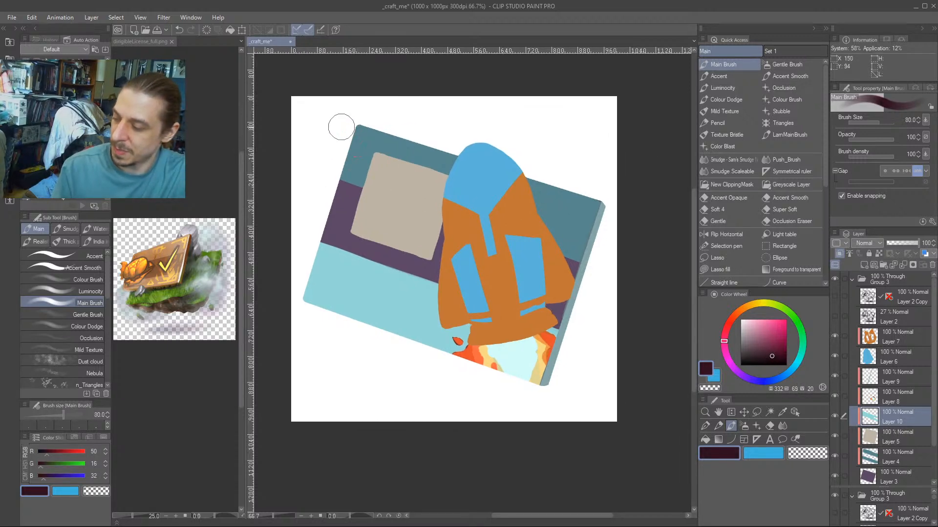
{"action": "mouse_move", "coordinate": [341, 126]}
{"action": "left_mouse_down"}
{"action": "mouse_move", "coordinate": [554, 198]}
{"action": "mouse_move", "coordinate": [484, 176]}
{"action": "left_mouse_up"}
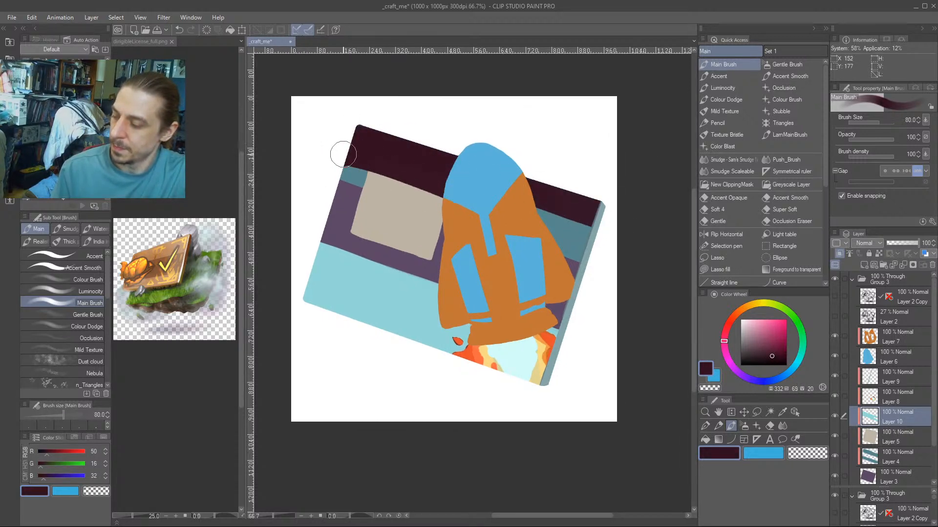
{"action": "key", "text": "ctrl+z"}
Move the beige square's layer above Layer 8 and make Layer 10 active, checking its visibility.
{"action": "left_click_drag", "start_coordinate": [855, 434], "coordinate": [855, 388]}
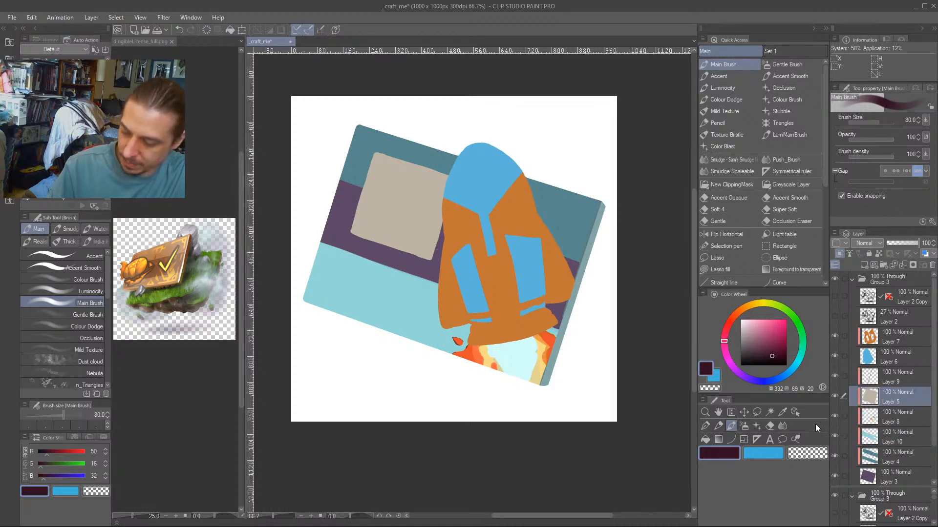
{"action": "left_click", "coordinate": [849, 433]}
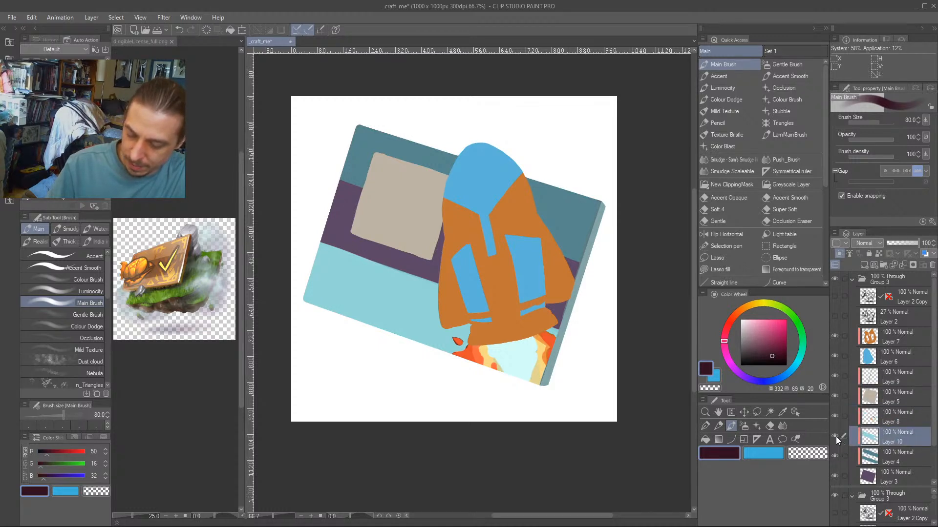
{"action": "left_click", "coordinate": [835, 435]}
{"action": "left_click", "coordinate": [834, 435]}
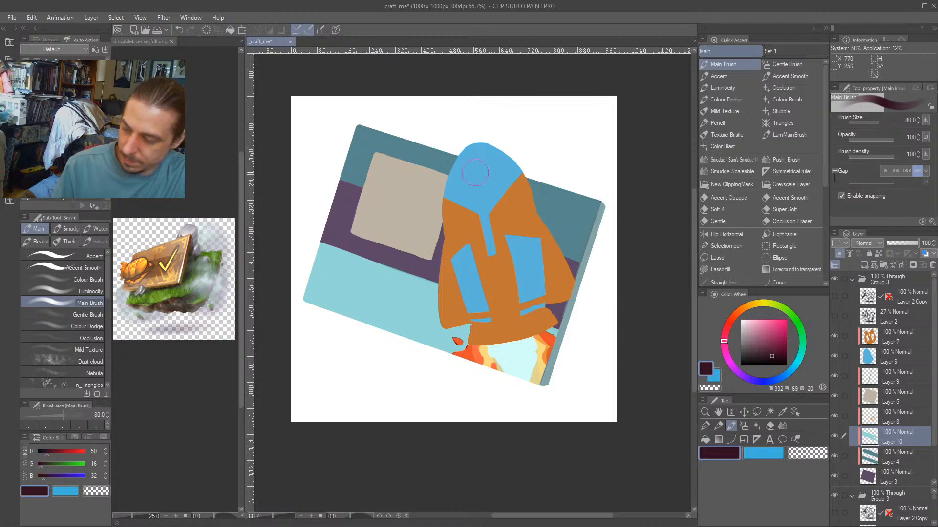
Paint the card's whole upper band dark maroon on Layer 10, on both sides of the orange and blue shape.
{"action": "mouse_move", "coordinate": [349, 140]}
{"action": "left_mouse_down"}
{"action": "mouse_move", "coordinate": [345, 130]}
{"action": "mouse_move", "coordinate": [609, 217]}
{"action": "left_mouse_up"}
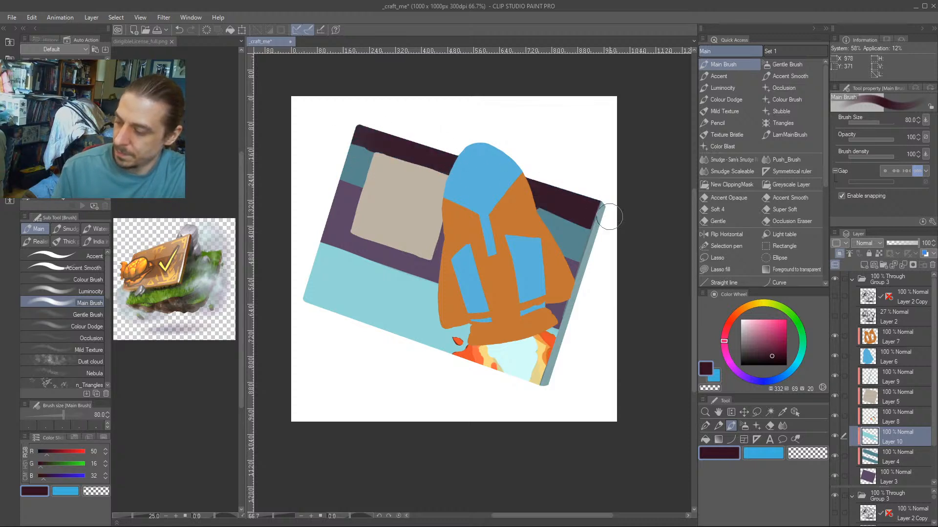
{"action": "mouse_move", "coordinate": [378, 140]}
{"action": "left_mouse_down"}
{"action": "mouse_move", "coordinate": [352, 142]}
{"action": "mouse_move", "coordinate": [361, 153]}
{"action": "mouse_move", "coordinate": [331, 152]}
{"action": "mouse_move", "coordinate": [327, 159]}
{"action": "mouse_move", "coordinate": [346, 168]}
{"action": "left_mouse_up"}
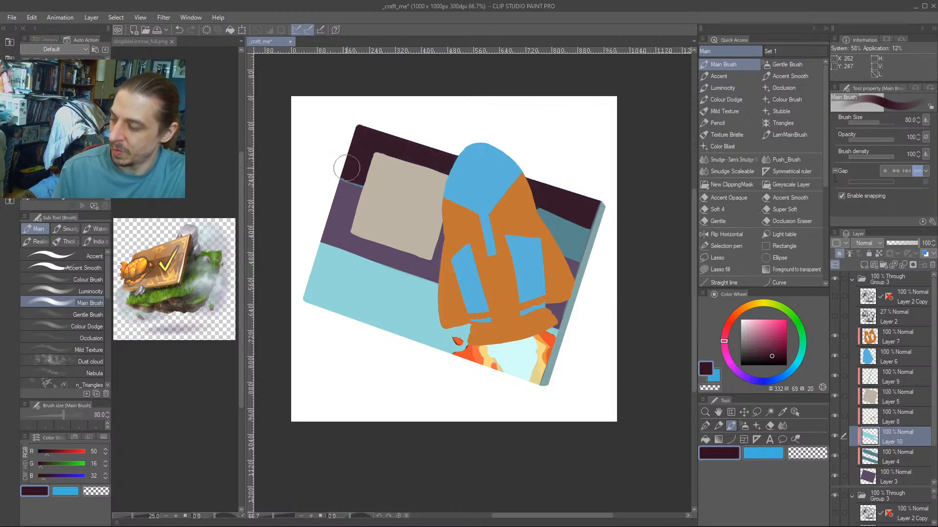
{"action": "mouse_move", "coordinate": [554, 228]}
{"action": "left_mouse_down"}
{"action": "mouse_move", "coordinate": [593, 256]}
{"action": "mouse_move", "coordinate": [542, 214]}
{"action": "mouse_move", "coordinate": [583, 234]}
{"action": "left_mouse_up"}
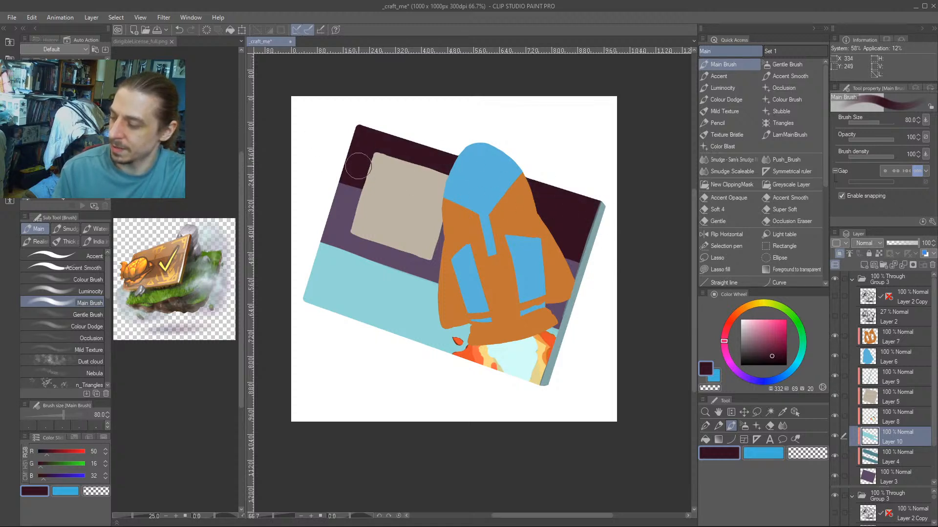
{"action": "mouse_move", "coordinate": [366, 305]}
{"action": "left_mouse_down"}
{"action": "mouse_move", "coordinate": [457, 314]}
{"action": "mouse_move", "coordinate": [480, 306]}
{"action": "mouse_move", "coordinate": [458, 310]}
{"action": "left_mouse_up"}
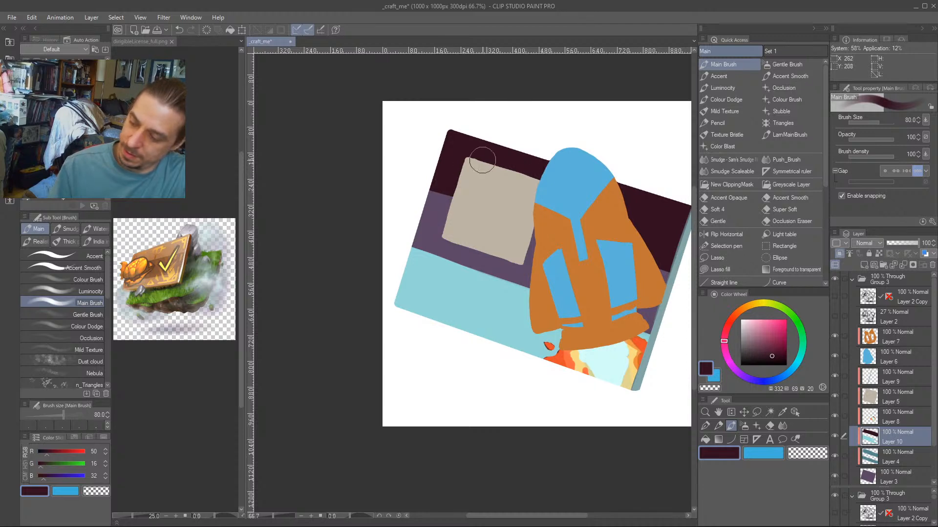
Sample the purple of the card's middle band and paint along that band on Layer 10 with brush size 100.
{"action": "key", "text": "j"}
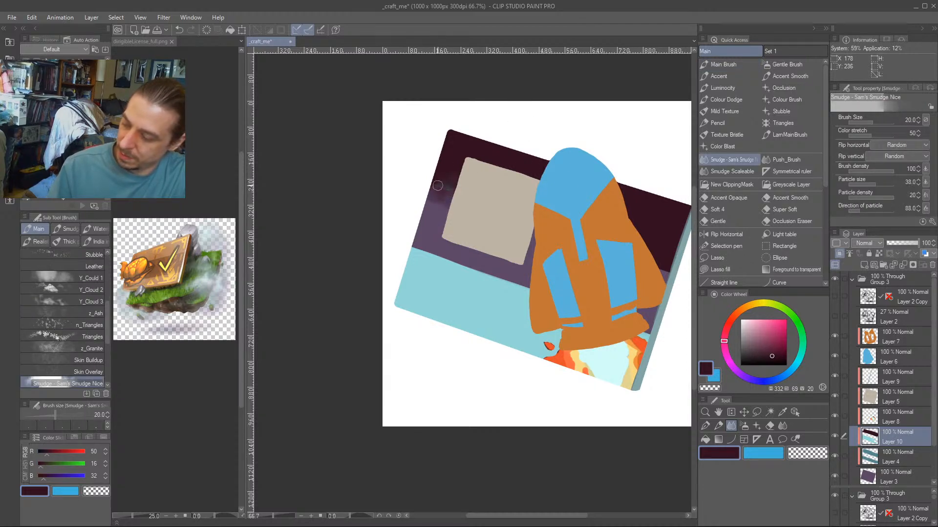
{"action": "key", "text": "b"}
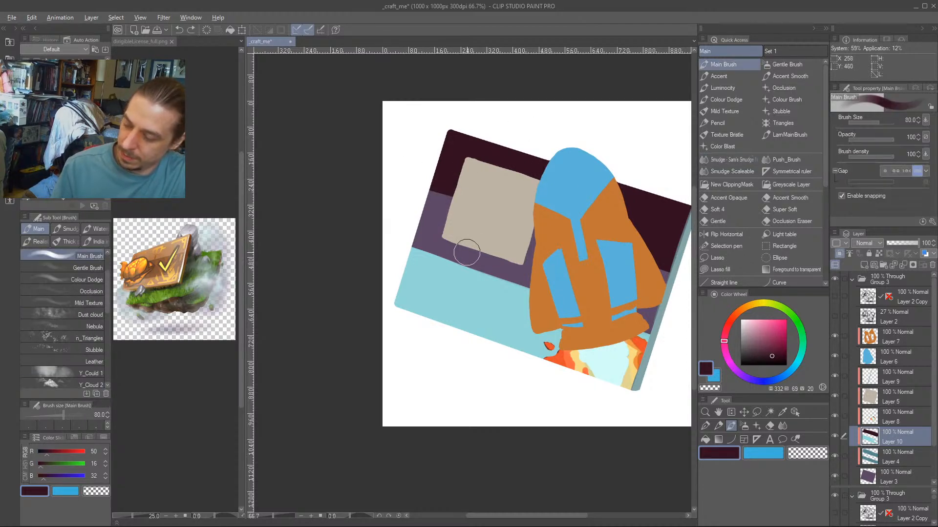
{"action": "left_click", "coordinate": [473, 257], "text": "alt"}
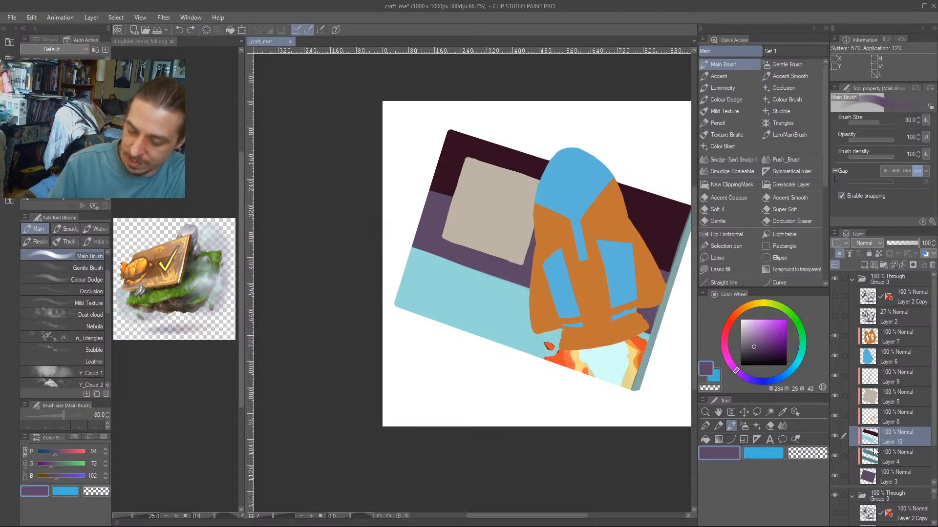
{"action": "key", "text": "bracketright"}
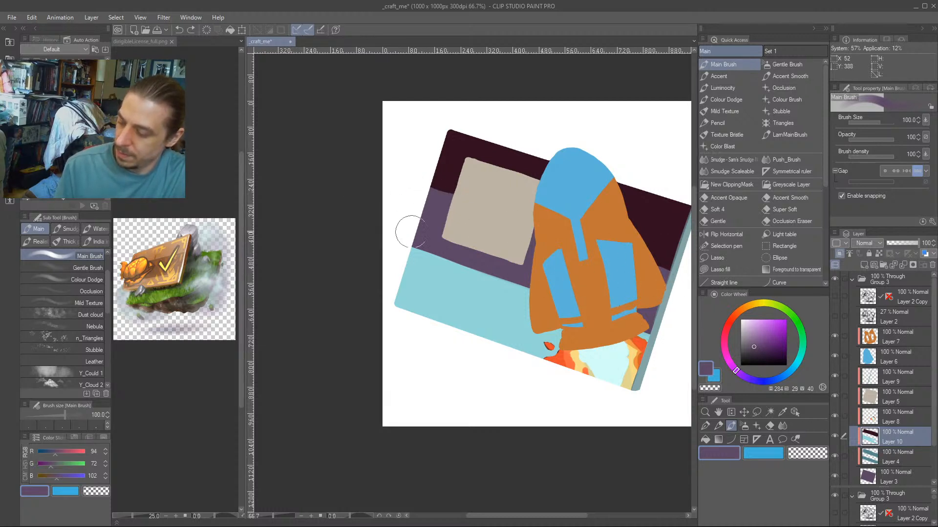
{"action": "left_click_drag", "start_coordinate": [411, 232], "coordinate": [656, 321]}
{"action": "left_click_drag", "start_coordinate": [459, 279], "coordinate": [418, 272]}
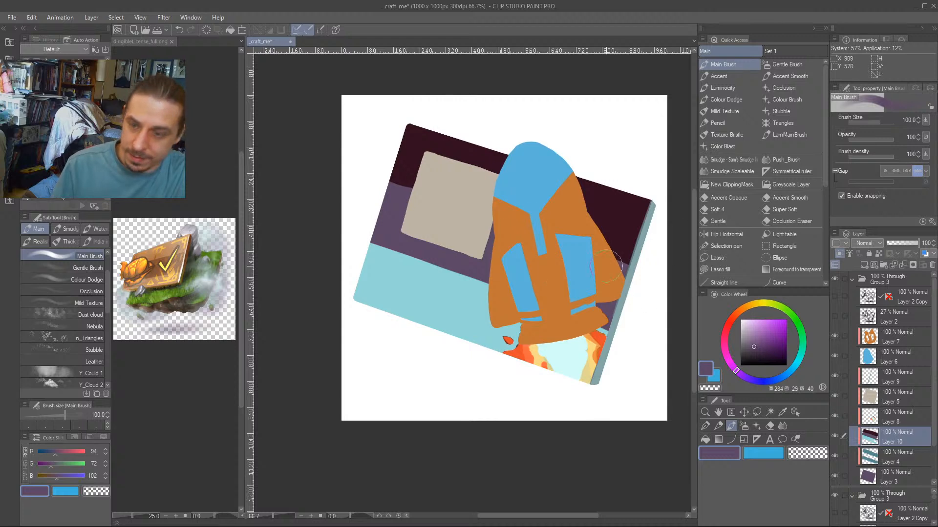
Sample the lower band's aqua, lighten it to RGB 186, 248, 248, and paint a highlight along the band's upper edge at brush size 40.
{"action": "left_click", "coordinate": [412, 282], "text": "alt"}
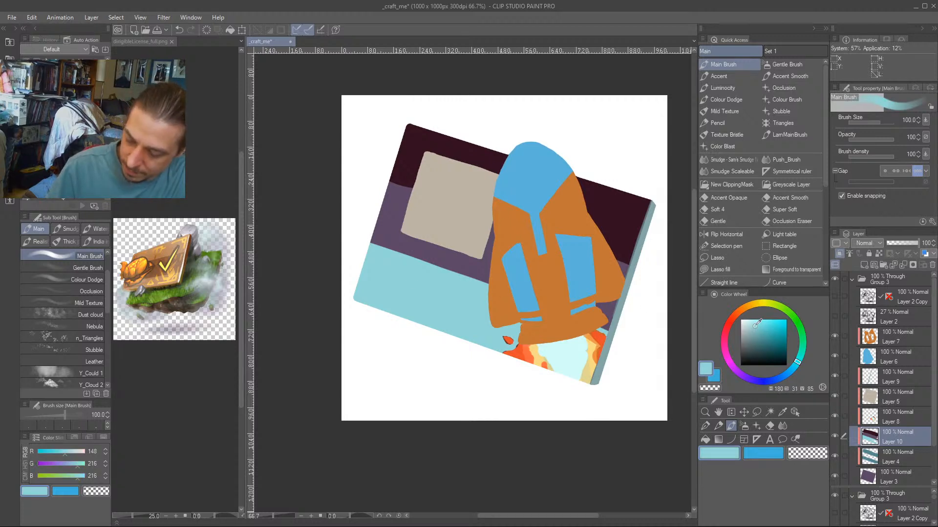
{"action": "left_click_drag", "start_coordinate": [755, 327], "coordinate": [752, 321]}
{"action": "key", "text": "["}
{"action": "key", "text": "["}
{"action": "key", "text": "["}
{"action": "key", "text": "["}
{"action": "key", "text": "["}
{"action": "mouse_move", "coordinate": [367, 248]}
{"action": "left_mouse_down"}
{"action": "mouse_move", "coordinate": [405, 260]}
{"action": "mouse_move", "coordinate": [362, 245]}
{"action": "mouse_move", "coordinate": [591, 333]}
{"action": "mouse_move", "coordinate": [576, 319]}
{"action": "mouse_move", "coordinate": [337, 233]}
{"action": "mouse_move", "coordinate": [474, 280]}
{"action": "mouse_move", "coordinate": [361, 236]}
{"action": "left_mouse_up"}
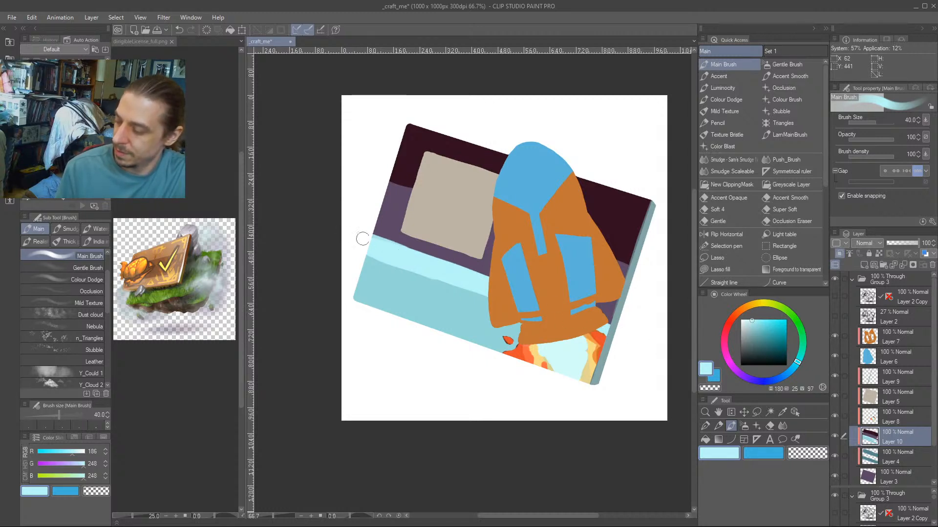
Try a stroke in the middle band's sampled purple over its boundary with the maroon band at brush size 60.
{"action": "left_click_drag", "start_coordinate": [386, 279], "coordinate": [389, 302]}
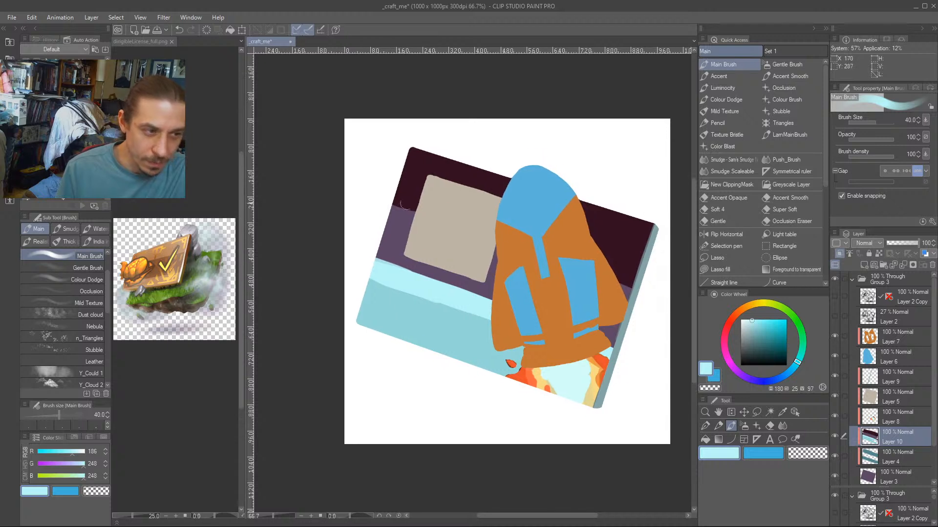
{"action": "left_click", "coordinate": [406, 195], "text": "alt"}
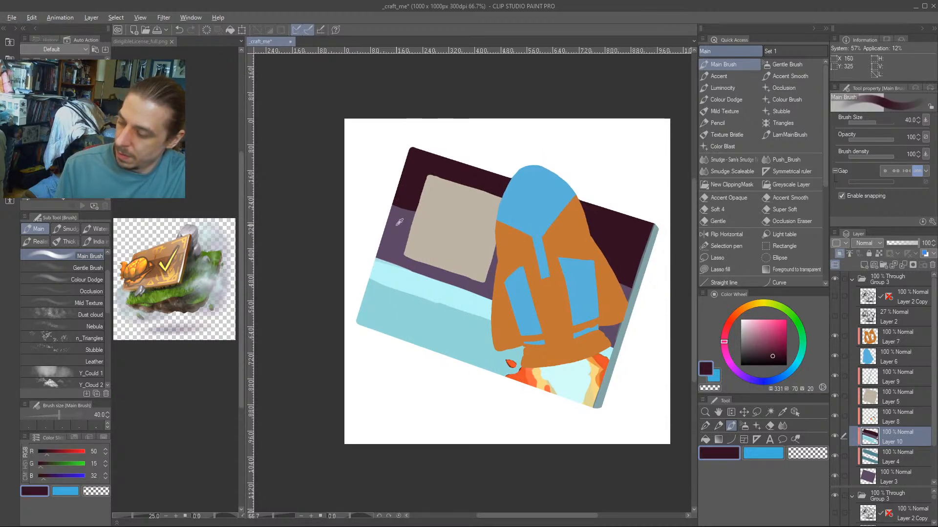
{"action": "left_click", "coordinate": [398, 218], "text": "alt"}
{"action": "key", "text": "]"}
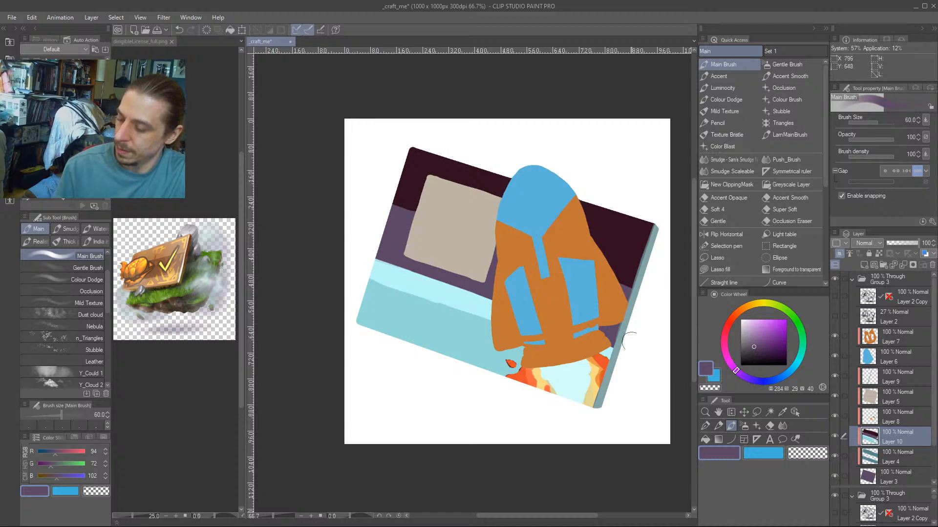
{"action": "left_click_drag", "start_coordinate": [433, 264], "coordinate": [430, 285]}
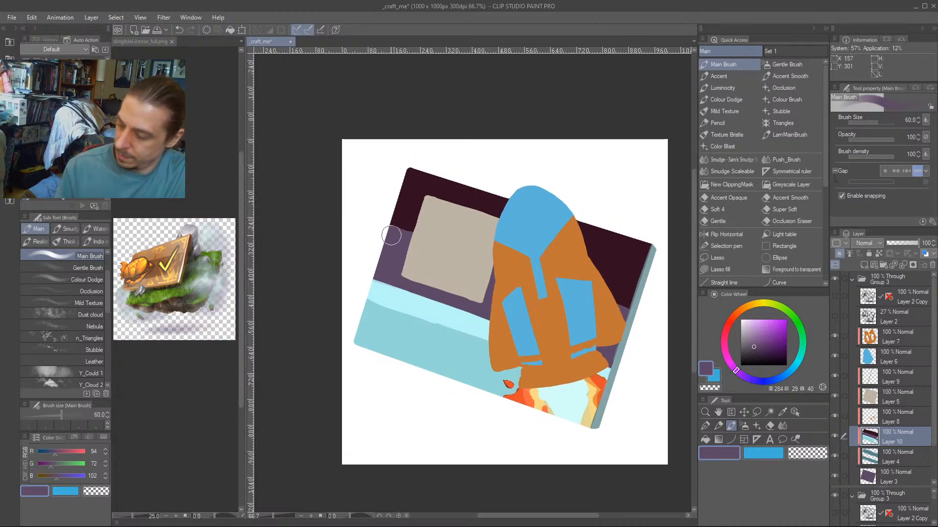
{"action": "mouse_move", "coordinate": [391, 236]}
{"action": "left_mouse_down"}
{"action": "mouse_move", "coordinate": [412, 233]}
{"action": "mouse_move", "coordinate": [394, 232]}
{"action": "mouse_move", "coordinate": [403, 219]}
{"action": "mouse_move", "coordinate": [396, 200]}
{"action": "mouse_move", "coordinate": [393, 212]}
{"action": "mouse_move", "coordinate": [408, 223]}
{"action": "mouse_move", "coordinate": [415, 196]}
{"action": "mouse_move", "coordinate": [408, 231]}
{"action": "mouse_move", "coordinate": [385, 224]}
{"action": "mouse_move", "coordinate": [402, 240]}
{"action": "left_mouse_up"}
{"action": "key", "text": "ctrl+z"}
Smudge the boundaries between the maroon, purple and aqua bands on Layer 10, using Sam's Smudge at sizes 30 and 25.
{"action": "key", "text": "j"}
{"action": "key", "text": "]"}
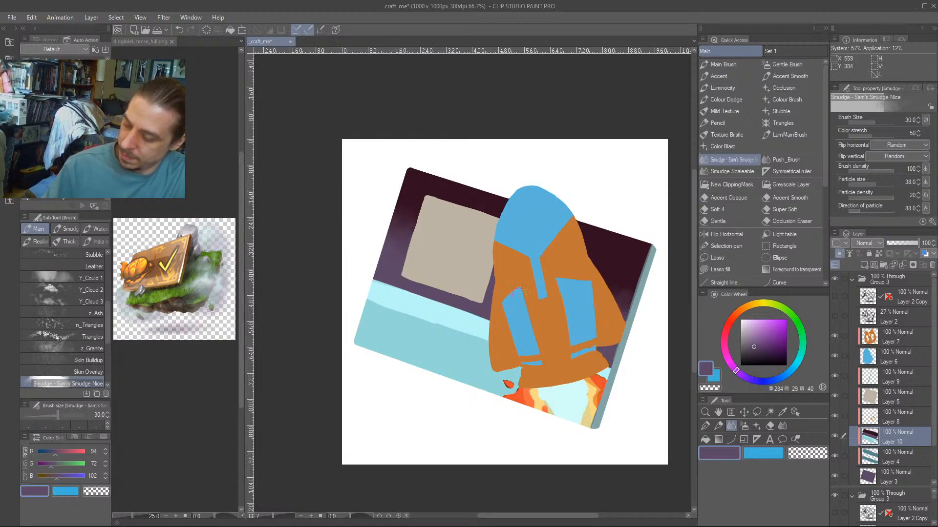
{"action": "mouse_move", "coordinate": [392, 295]}
{"action": "left_mouse_down"}
{"action": "mouse_move", "coordinate": [386, 272]}
{"action": "mouse_move", "coordinate": [483, 294]}
{"action": "mouse_move", "coordinate": [357, 259]}
{"action": "left_mouse_up"}
{"action": "key", "text": "["}
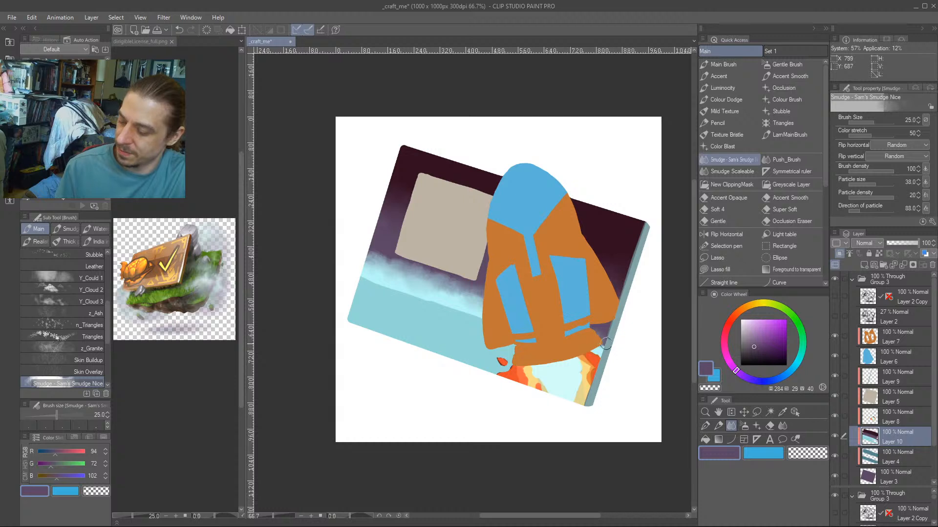
{"action": "mouse_move", "coordinate": [481, 283]}
{"action": "left_mouse_down"}
{"action": "mouse_move", "coordinate": [447, 280]}
{"action": "mouse_move", "coordinate": [372, 246]}
{"action": "mouse_move", "coordinate": [390, 263]}
{"action": "mouse_move", "coordinate": [490, 293]}
{"action": "mouse_move", "coordinate": [412, 289]}
{"action": "left_mouse_up"}
{"action": "scroll", "coordinate": [420, 306], "scroll_direction": "down", "scroll_amount": 1}
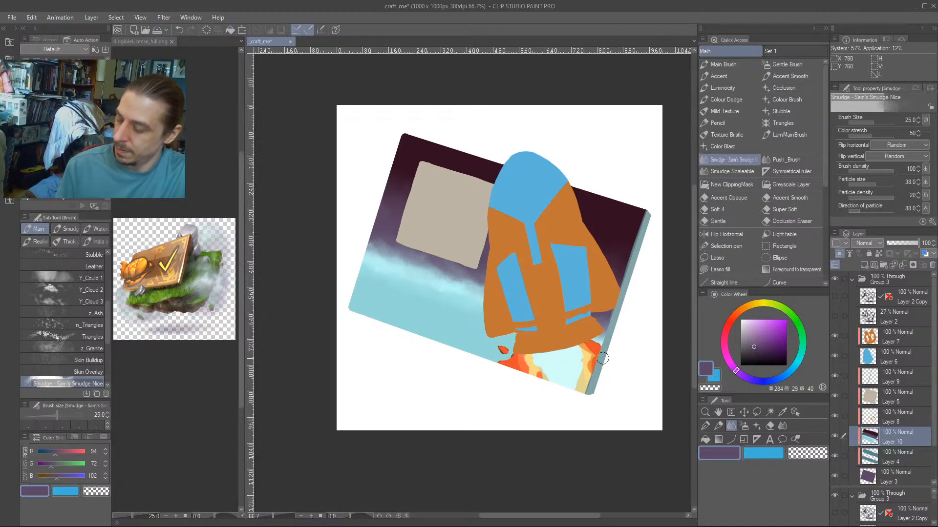
{"action": "left_click_drag", "start_coordinate": [403, 319], "coordinate": [441, 329]}
Paint a brighter RGB 215, 255, 255 highlight along the aqua band's misty edge at size 60 and smudge it at size 25.
{"action": "key", "text": "b"}
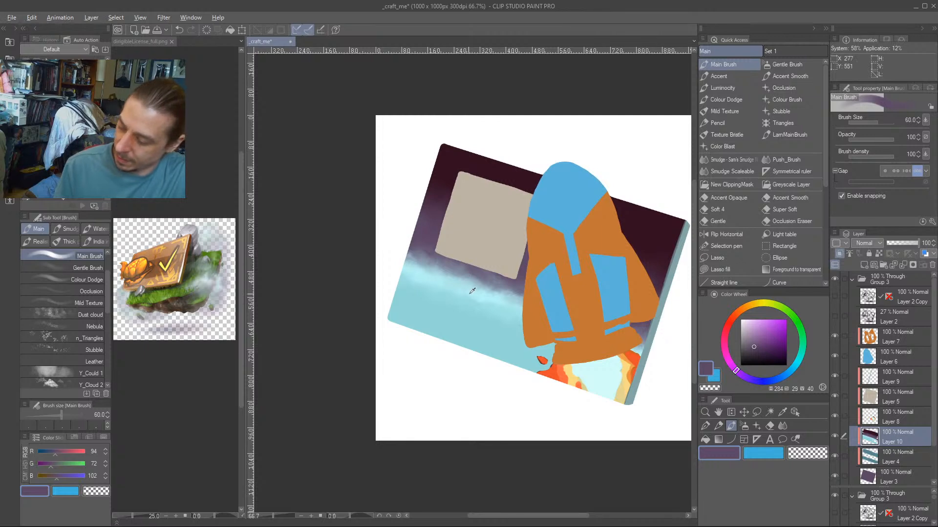
{"action": "left_click", "coordinate": [484, 297], "text": "alt"}
{"action": "left_click", "coordinate": [747, 319]}
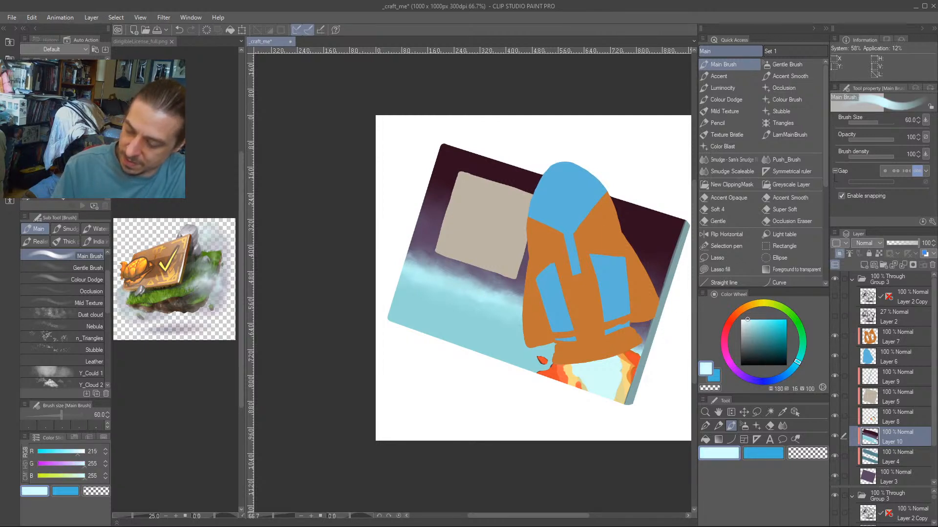
{"action": "mouse_move", "coordinate": [523, 315]}
{"action": "left_mouse_down"}
{"action": "mouse_move", "coordinate": [462, 291]}
{"action": "mouse_move", "coordinate": [536, 316]}
{"action": "mouse_move", "coordinate": [392, 265]}
{"action": "left_mouse_up"}
{"action": "key", "text": "j"}
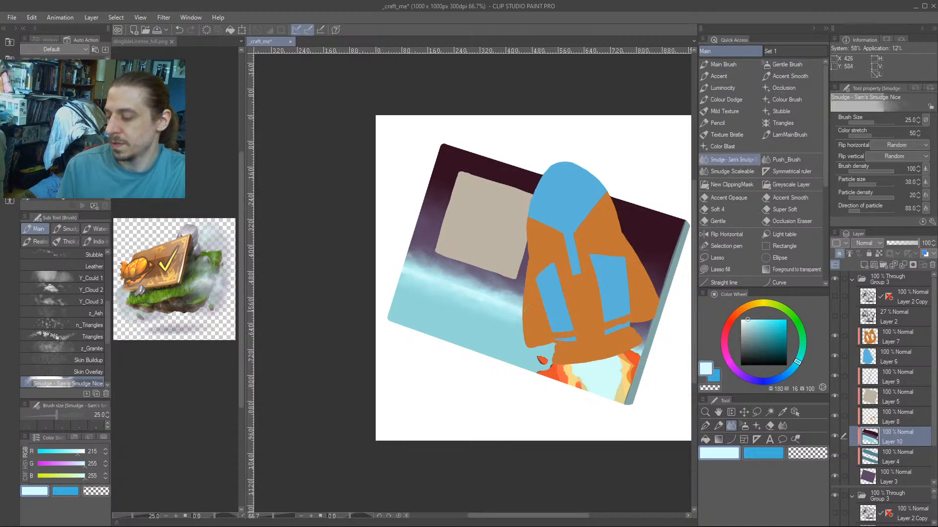
{"action": "left_click_drag", "start_coordinate": [422, 308], "coordinate": [428, 292]}
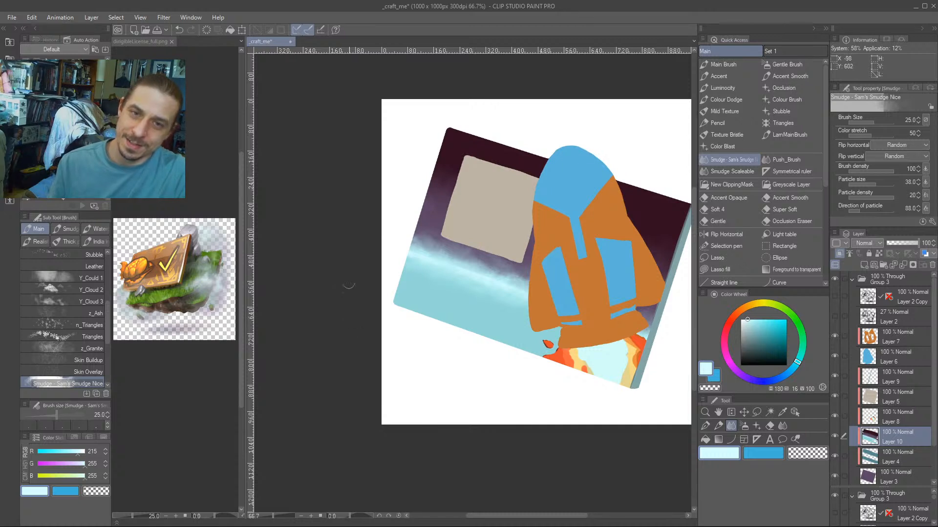
{"action": "left_click_drag", "start_coordinate": [348, 312], "coordinate": [324, 326]}
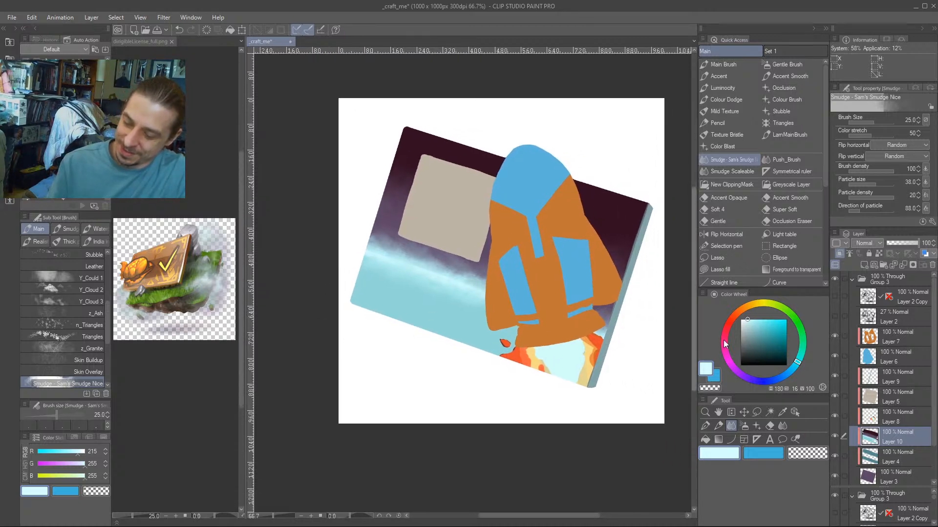
Trim the beige square's edges straight on Layer 5 with the Accent brush in transparent colour at size 15.
{"action": "left_click", "coordinate": [844, 397]}
{"action": "key", "text": "c"}
{"action": "left_click_drag", "start_coordinate": [346, 246], "coordinate": [373, 265]}
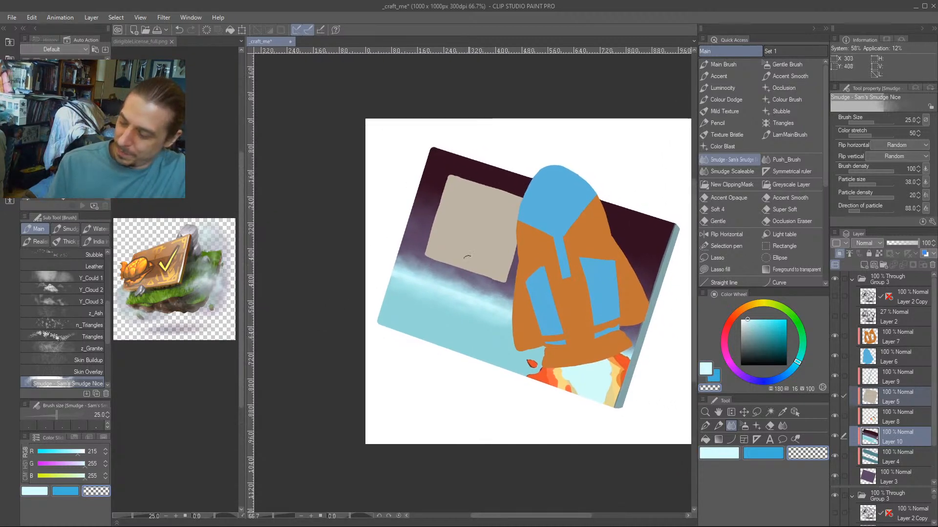
{"action": "key", "text": "bracketleft"}
{"action": "key", "text": "bracketleft"}
{"action": "key", "text": "bracketleft"}
{"action": "key", "text": "b"}
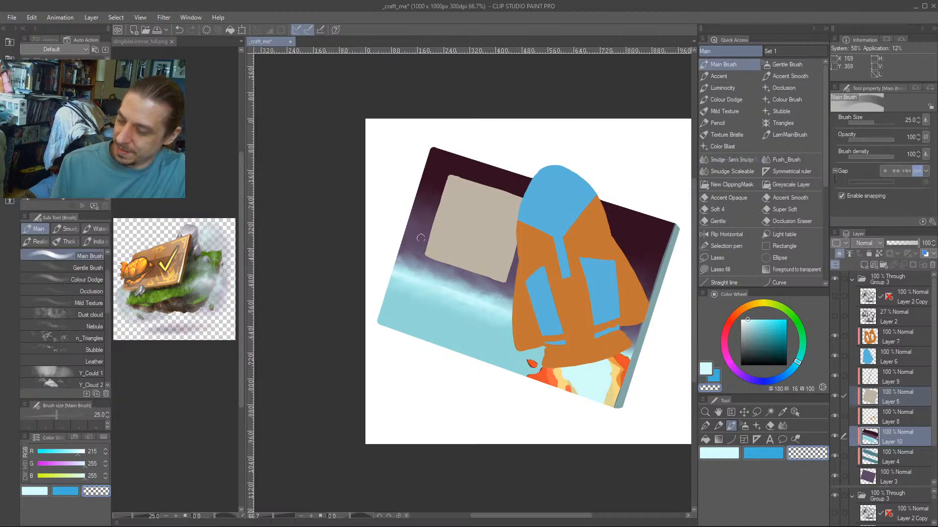
{"action": "key", "text": "b"}
{"action": "key", "text": "bracketleft"}
{"action": "key", "text": "bracketleft"}
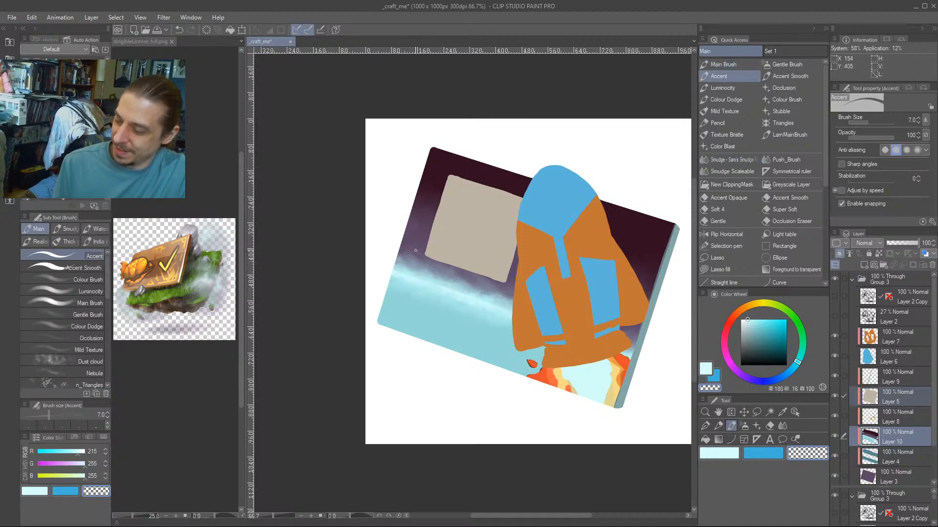
{"action": "key", "text": "bracketright"}
{"action": "key", "text": "bracketright"}
{"action": "key", "text": "bracketright"}
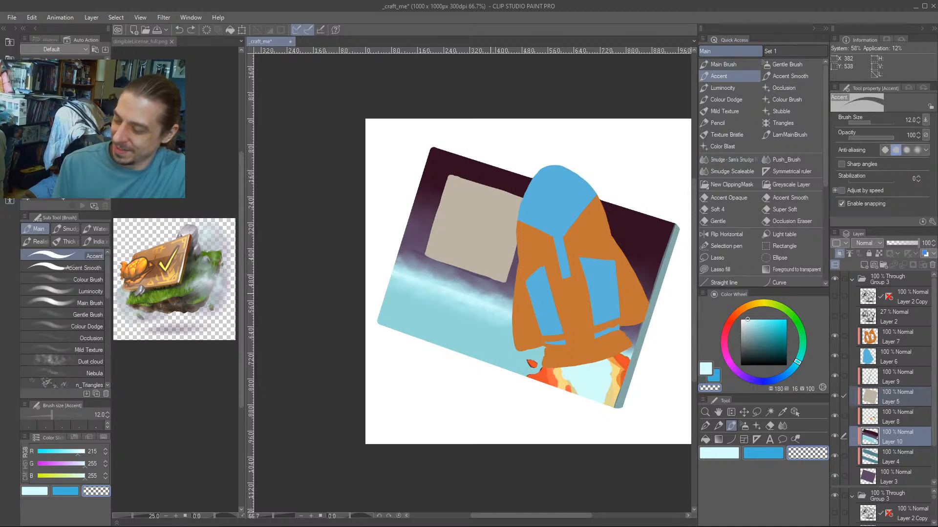
{"action": "left_click", "coordinate": [867, 399]}
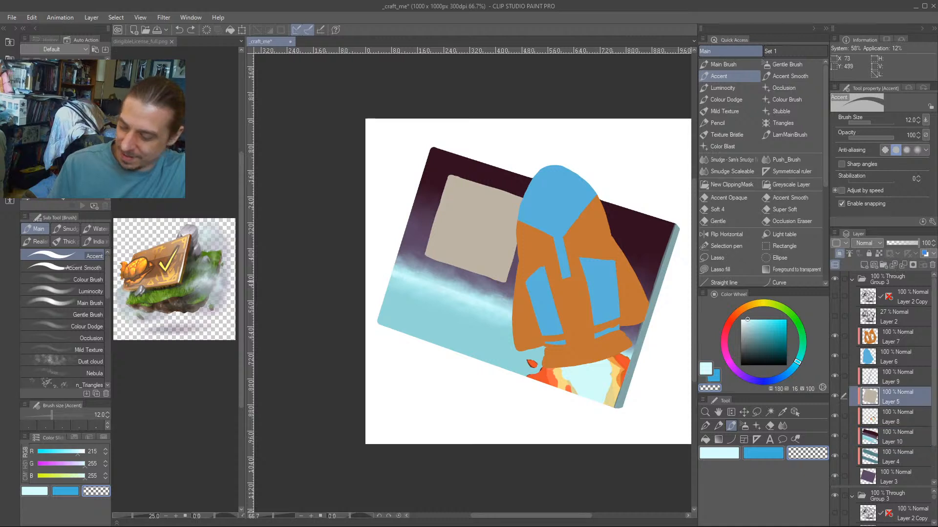
{"action": "key", "text": "bracketright"}
{"action": "left_click_drag", "start_coordinate": [427, 257], "coordinate": [505, 284]}
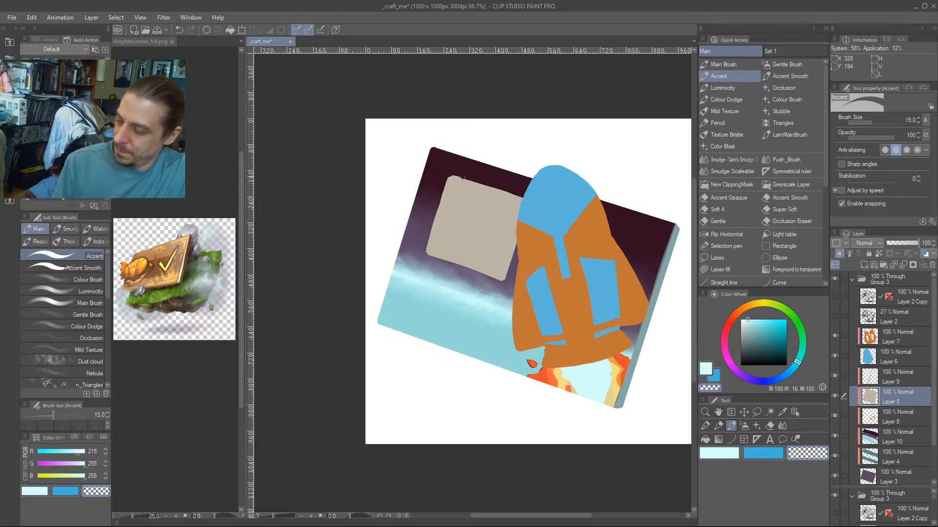
{"action": "left_click_drag", "start_coordinate": [451, 177], "coordinate": [520, 197]}
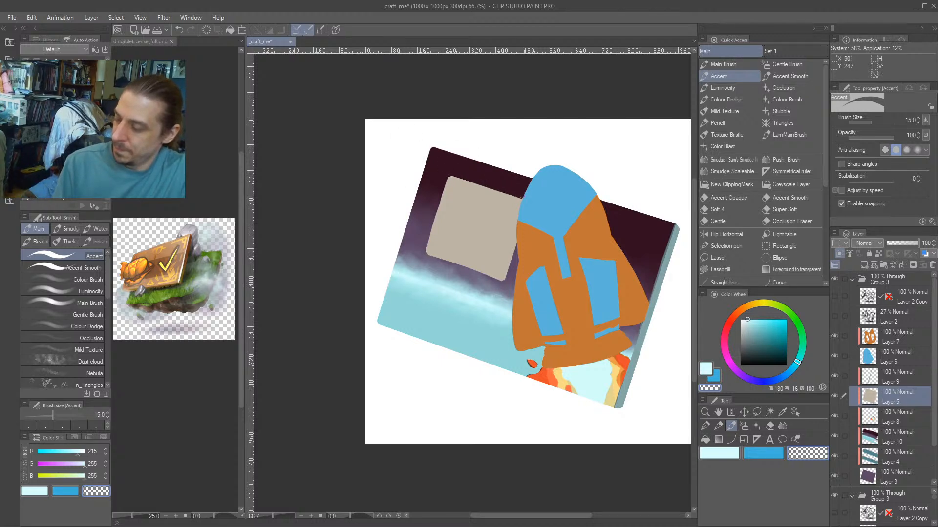
{"action": "mouse_move", "coordinate": [362, 251]}
{"action": "left_mouse_down"}
{"action": "mouse_move", "coordinate": [373, 220]}
{"action": "mouse_move", "coordinate": [379, 236]}
{"action": "mouse_move", "coordinate": [377, 220]}
{"action": "left_mouse_up"}
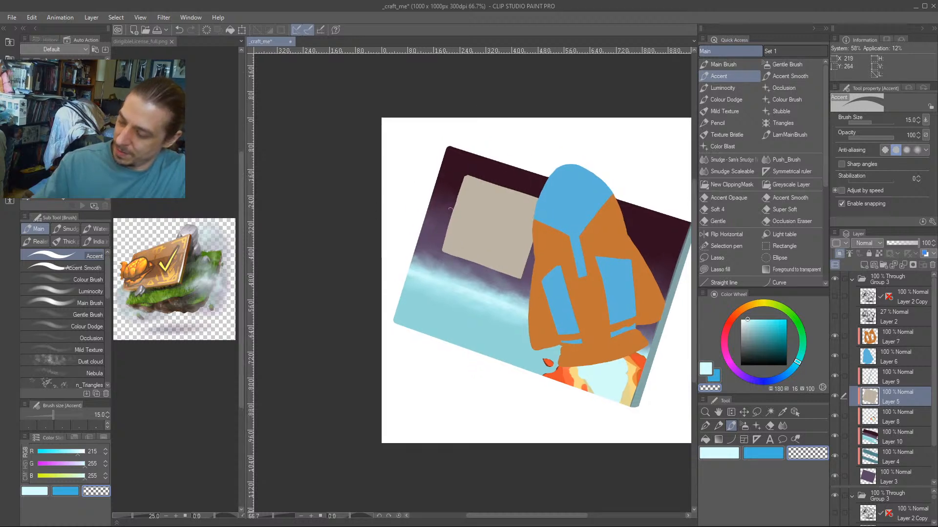
{"action": "mouse_move", "coordinate": [465, 173]}
{"action": "left_mouse_down"}
{"action": "mouse_move", "coordinate": [445, 235]}
{"action": "mouse_move", "coordinate": [469, 233]}
{"action": "left_mouse_up"}
Scale the beige square up to 110% and reposition it in the card's upper corner beside the blue and orange shape.
{"action": "key", "text": "k"}
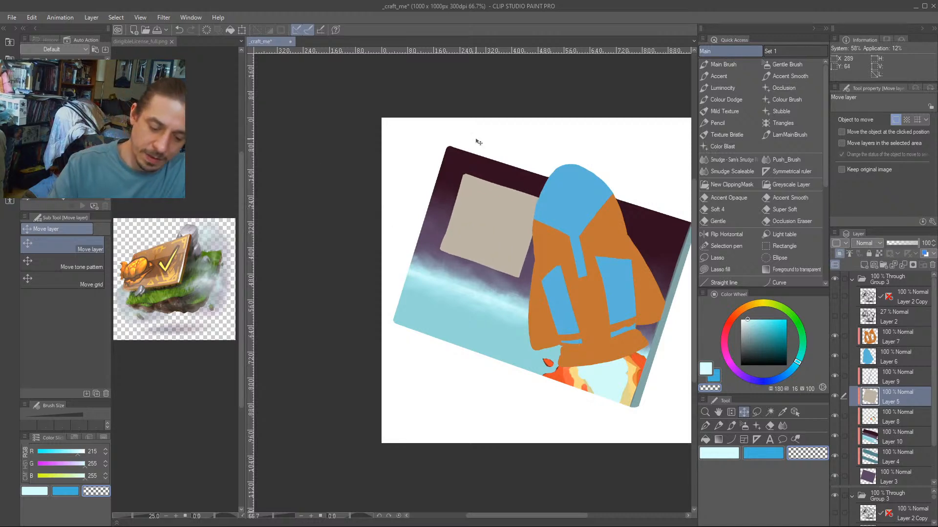
{"action": "key", "text": "ctrl+t"}
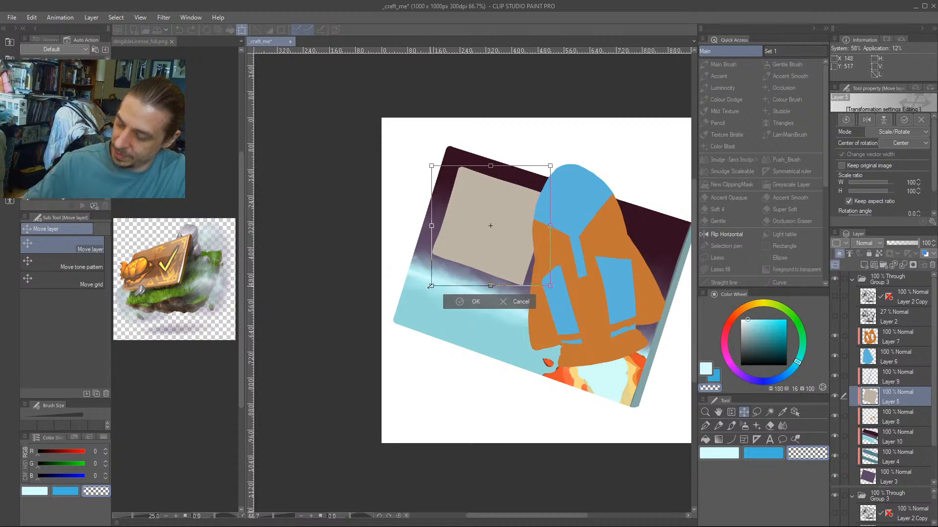
{"action": "left_click_drag", "start_coordinate": [430, 286], "coordinate": [432, 284]}
{"action": "left_click_drag", "start_coordinate": [454, 230], "coordinate": [452, 231]}
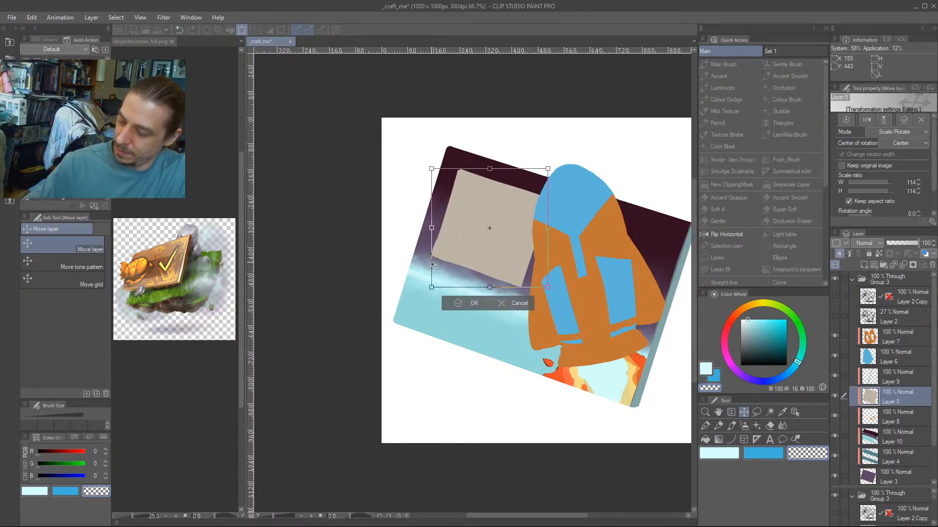
{"action": "left_click_drag", "start_coordinate": [430, 287], "coordinate": [434, 283]}
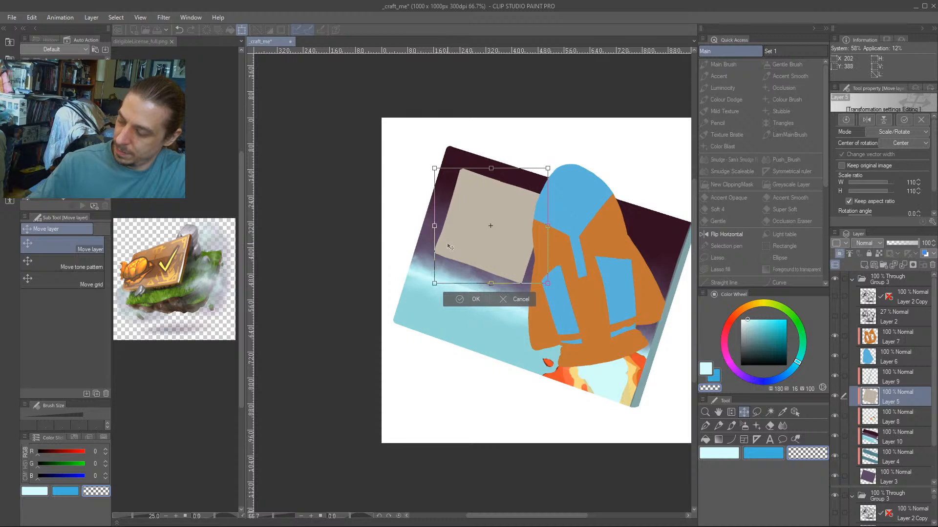
{"action": "key", "text": "Return"}
{"action": "left_click_drag", "start_coordinate": [351, 261], "coordinate": [339, 234]}
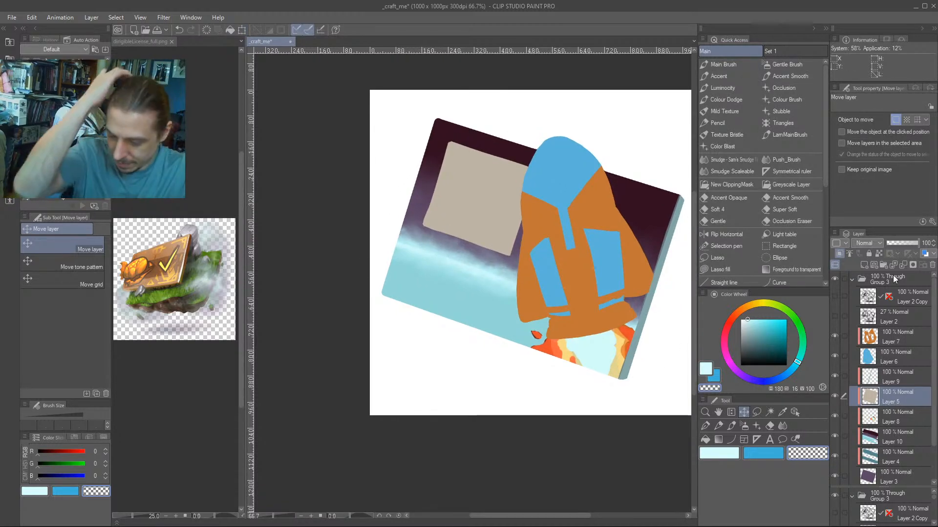
Add a new layer directly above the beige square's layer and choose the Accent brush at size 15.
{"action": "left_click", "coordinate": [892, 337]}
{"action": "left_click", "coordinate": [881, 361]}
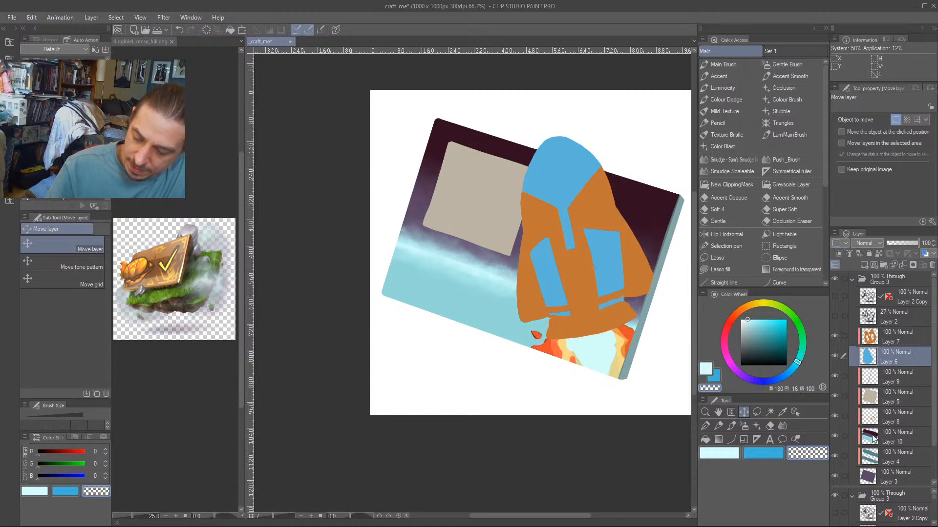
{"action": "left_click", "coordinate": [883, 376]}
{"action": "left_click", "coordinate": [888, 400]}
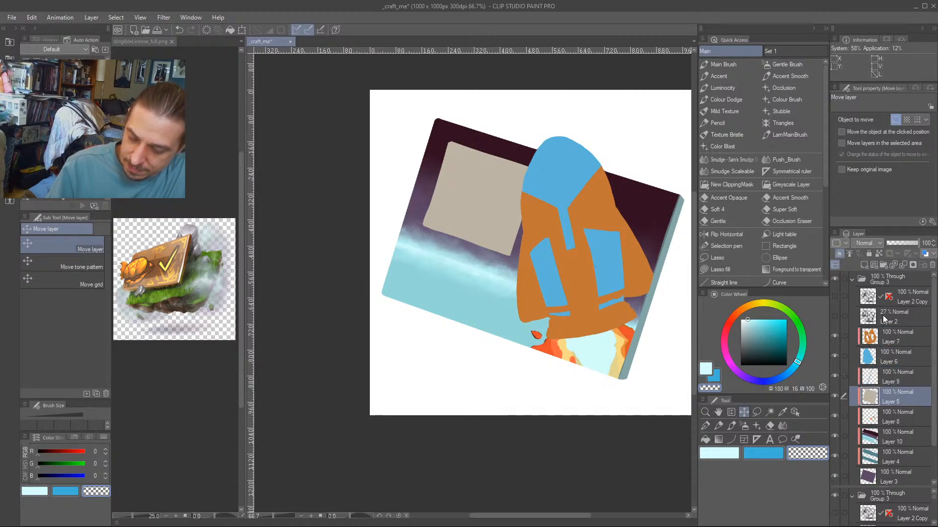
{"action": "left_click", "coordinate": [863, 265]}
{"action": "key", "text": "b"}
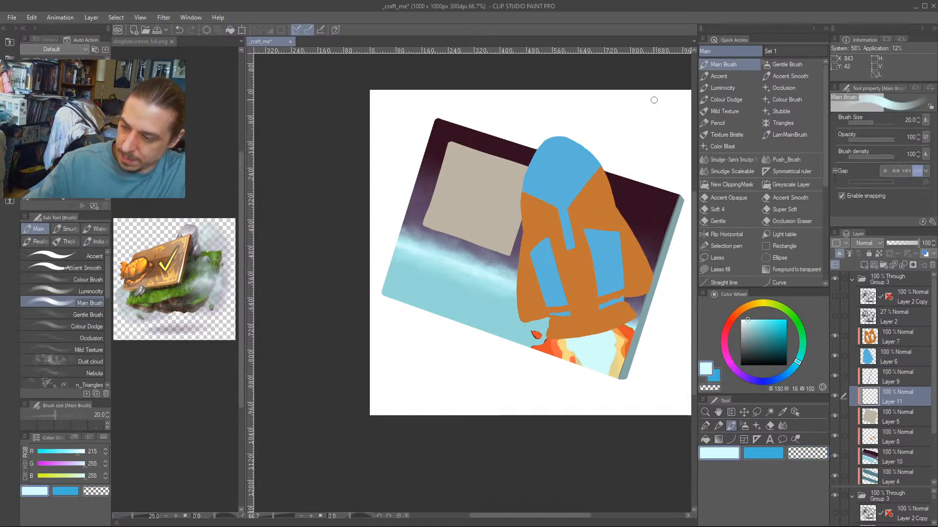
{"action": "left_click", "coordinate": [723, 76]}
{"action": "left_click_drag", "start_coordinate": [314, 219], "coordinate": [335, 229]}
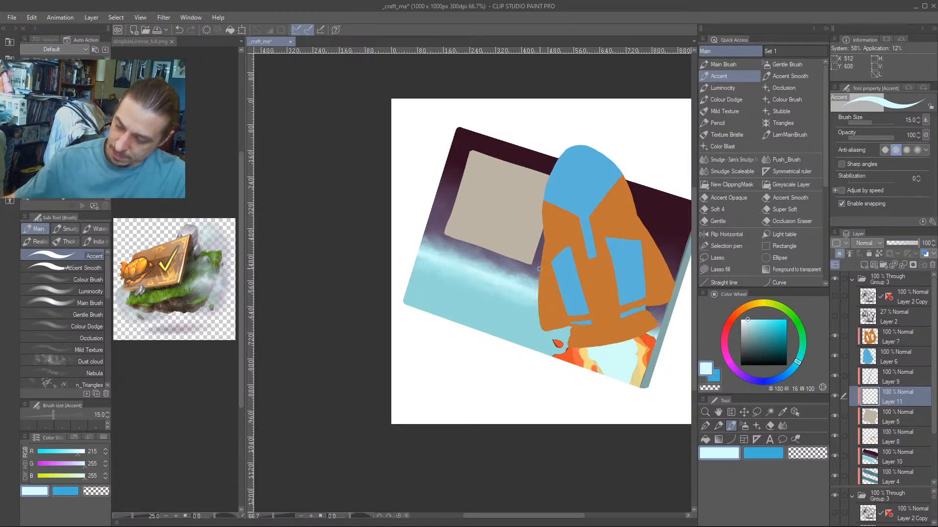
Sample the card's dark maroon and hand-letter "DR ROCK" across the aqua band below the beige square, undoing the surplus strokes.
{"action": "left_click", "coordinate": [475, 139], "text": "alt"}
{"action": "mouse_move", "coordinate": [434, 258]}
{"action": "left_mouse_down"}
{"action": "mouse_move", "coordinate": [470, 267]}
{"action": "mouse_move", "coordinate": [472, 283]}
{"action": "mouse_move", "coordinate": [478, 276]}
{"action": "mouse_move", "coordinate": [495, 296]}
{"action": "left_mouse_up"}
{"action": "mouse_move", "coordinate": [507, 281]}
{"action": "left_mouse_down"}
{"action": "mouse_move", "coordinate": [497, 284]}
{"action": "mouse_move", "coordinate": [505, 297]}
{"action": "mouse_move", "coordinate": [521, 288]}
{"action": "left_mouse_up"}
{"action": "left_click_drag", "start_coordinate": [514, 287], "coordinate": [517, 301]}
{"action": "mouse_move", "coordinate": [506, 294]}
{"action": "left_mouse_down"}
{"action": "mouse_move", "coordinate": [529, 292]}
{"action": "mouse_move", "coordinate": [518, 311]}
{"action": "left_mouse_up"}
{"action": "left_click_drag", "start_coordinate": [383, 304], "coordinate": [357, 295]}
{"action": "key", "text": "ctrl+z"}
{"action": "key", "text": "ctrl+z"}
{"action": "key", "text": "ctrl+z"}
{"action": "key", "text": "ctrl+z"}
{"action": "key", "text": "ctrl+z"}
{"action": "key", "text": "ctrl+z"}
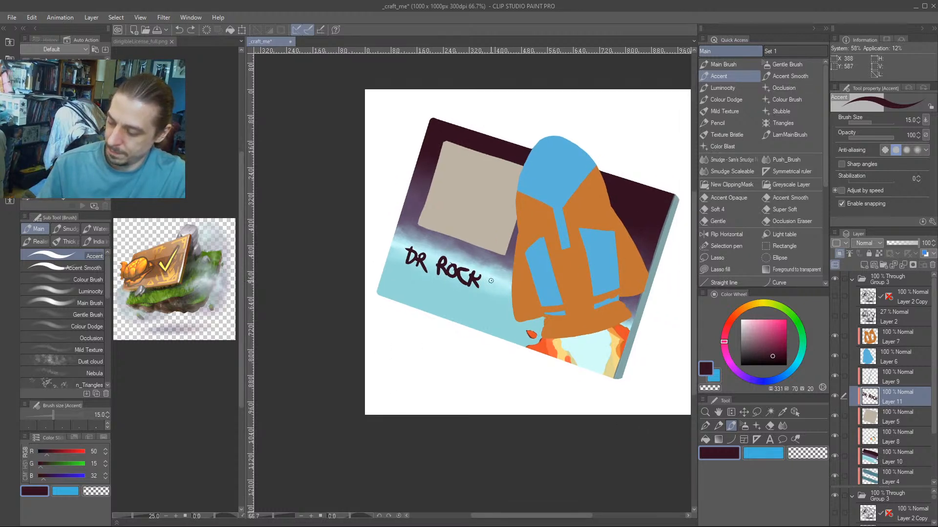
Complete the maroon lettering so it reads "DR. ROCKET", with the final letters and the period after "DR".
{"action": "mouse_move", "coordinate": [491, 281]}
{"action": "left_mouse_down"}
{"action": "mouse_move", "coordinate": [487, 288]}
{"action": "mouse_move", "coordinate": [504, 286]}
{"action": "left_mouse_up"}
{"action": "left_click_drag", "start_coordinate": [500, 285], "coordinate": [497, 296]}
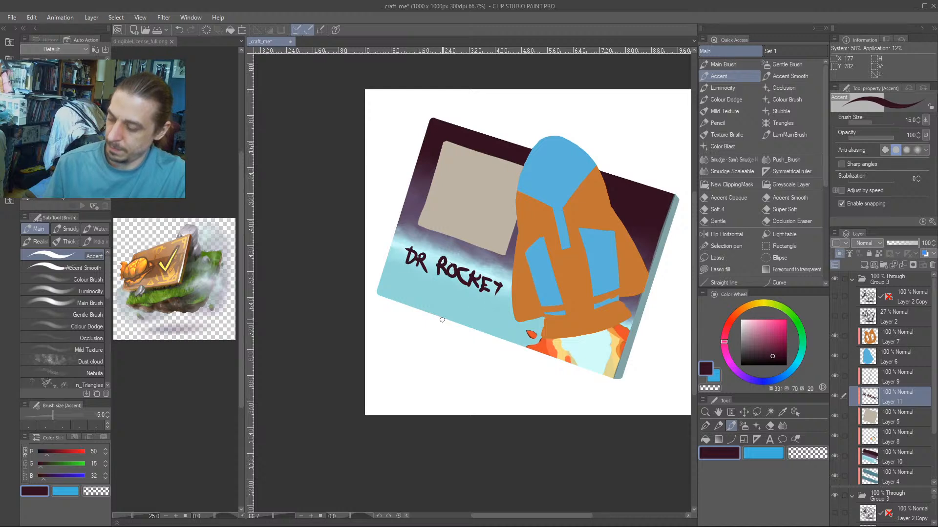
{"action": "left_click_drag", "start_coordinate": [422, 396], "coordinate": [407, 387]}
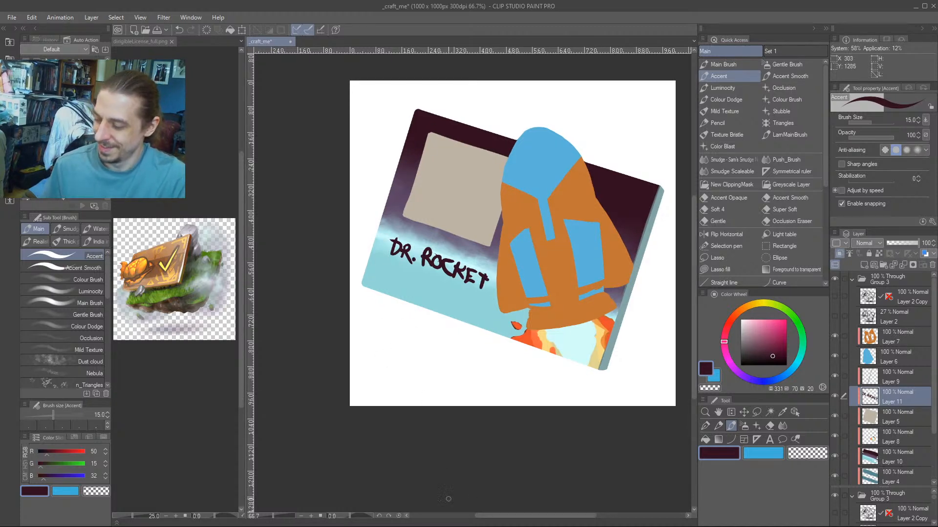
{"action": "left_click_drag", "start_coordinate": [366, 361], "coordinate": [381, 366]}
{"action": "left_click_drag", "start_coordinate": [321, 354], "coordinate": [324, 371]}
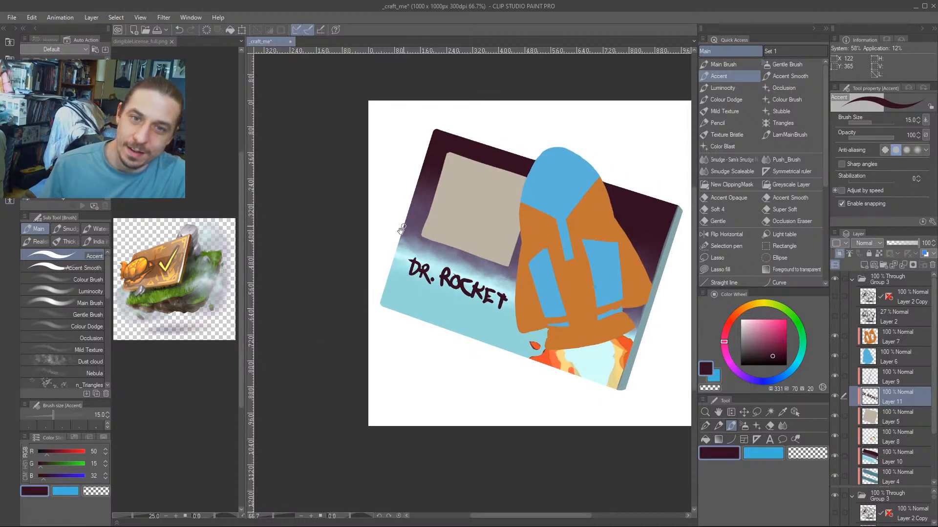
Sample the square's beige, make Layer 5 active and lock its transparent pixels.
{"action": "left_click_drag", "start_coordinate": [401, 228], "coordinate": [400, 250]}
{"action": "left_click", "coordinate": [506, 241], "text": "alt"}
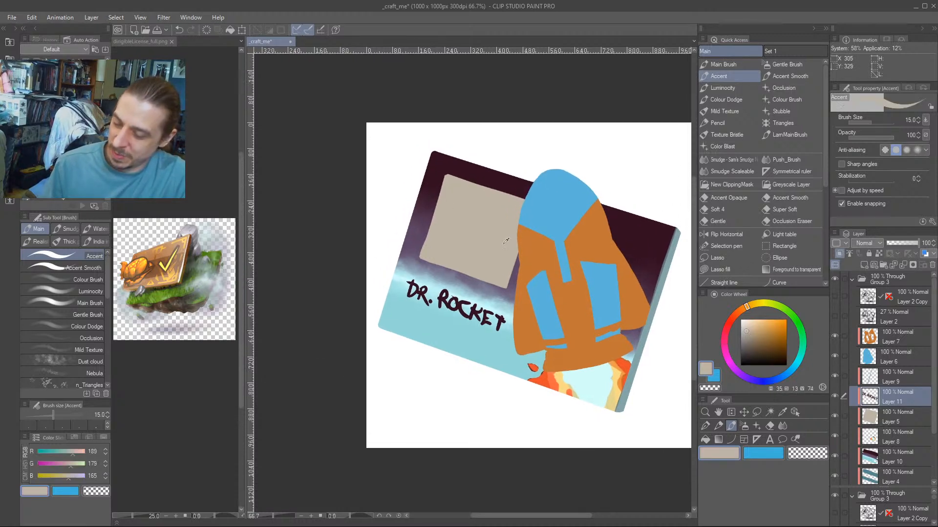
{"action": "left_click", "coordinate": [858, 414]}
{"action": "left_click_drag", "start_coordinate": [475, 287], "coordinate": [458, 287]}
{"action": "key", "text": "slash"}
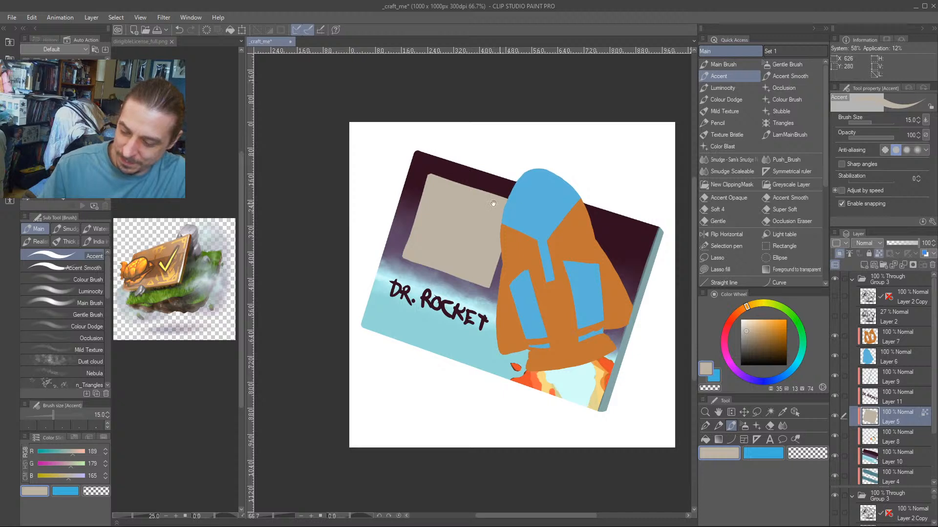
Sample the card's muted purple beside the picture square and switch to the Main Brush.
{"action": "left_click_drag", "start_coordinate": [536, 160], "coordinate": [534, 169]}
{"action": "left_click", "coordinate": [753, 348]}
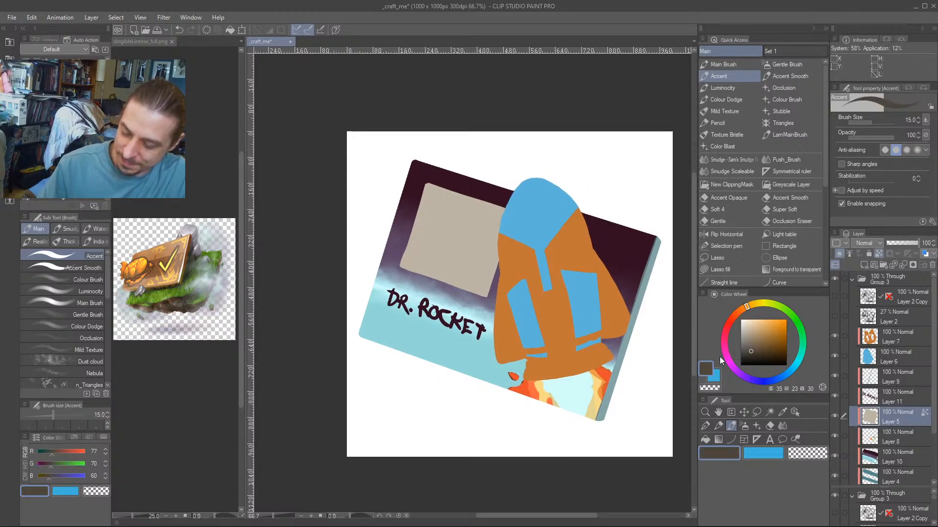
{"action": "left_click", "coordinate": [725, 333]}
{"action": "left_click", "coordinate": [491, 294], "text": "alt"}
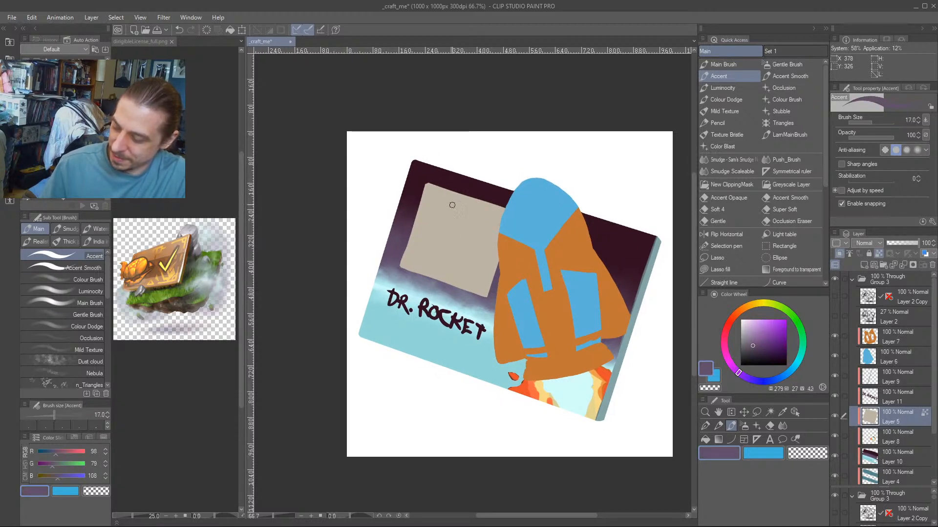
{"action": "key", "text": "bracketright"}
{"action": "key", "text": "bracketright"}
{"action": "key", "text": "bracketright"}
{"action": "key", "text": "bracketright"}
{"action": "key", "text": "bracketright"}
{"action": "key", "text": "bracketright"}
{"action": "key", "text": "bracketright"}
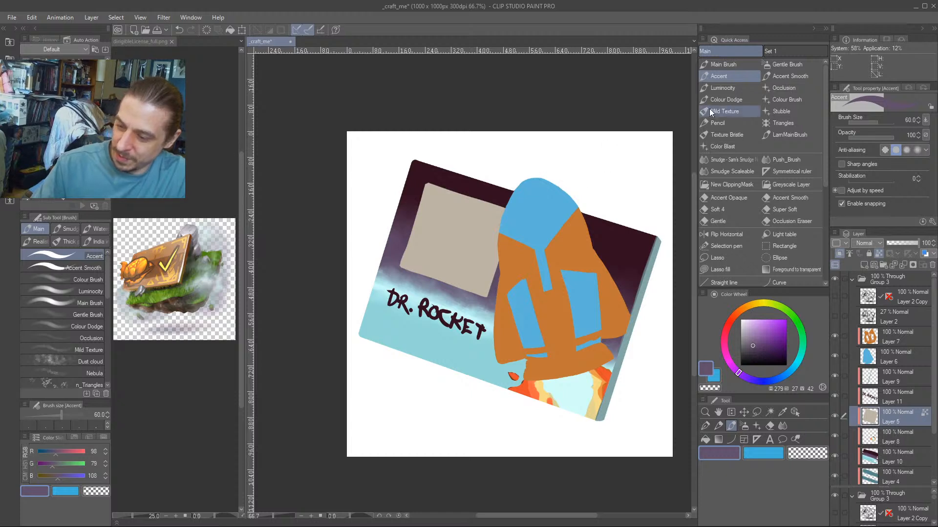
{"action": "left_click", "coordinate": [705, 64]}
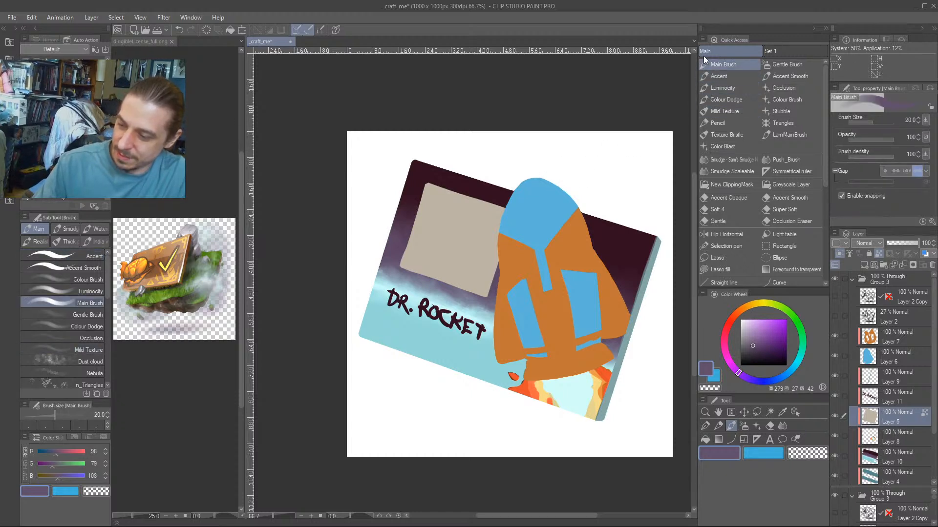
Enlarge the brush and paint a purple head-and-shoulders silhouette inside the beige square on Layer 5.
{"action": "key", "text": "bracketright"}
{"action": "key", "text": "bracketright"}
{"action": "key", "text": "bracketright"}
{"action": "key", "text": "bracketright"}
{"action": "key", "text": "bracketright"}
{"action": "key", "text": "bracketright"}
{"action": "left_click_drag", "start_coordinate": [457, 233], "coordinate": [462, 228]}
{"action": "mouse_move", "coordinate": [462, 276]}
{"action": "left_mouse_down"}
{"action": "mouse_move", "coordinate": [440, 263]}
{"action": "mouse_move", "coordinate": [449, 275]}
{"action": "mouse_move", "coordinate": [425, 267]}
{"action": "mouse_move", "coordinate": [438, 264]}
{"action": "mouse_move", "coordinate": [461, 281]}
{"action": "left_mouse_up"}
Sample the square's beige and paint over the silhouette's shoulders at brush size 40, leaving only the head.
{"action": "key", "text": "c"}
{"action": "key", "text": "bracketleft"}
{"action": "key", "text": "bracketleft"}
{"action": "key", "text": "bracketleft"}
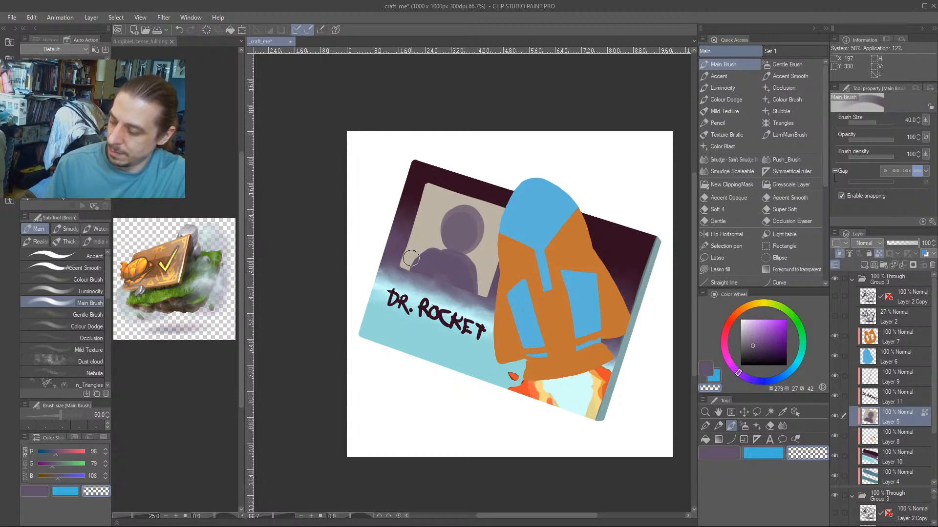
{"action": "mouse_move", "coordinate": [424, 249]}
{"action": "left_mouse_down"}
{"action": "mouse_move", "coordinate": [413, 224]}
{"action": "mouse_move", "coordinate": [415, 249]}
{"action": "mouse_move", "coordinate": [404, 263]}
{"action": "mouse_move", "coordinate": [426, 247]}
{"action": "left_mouse_up"}
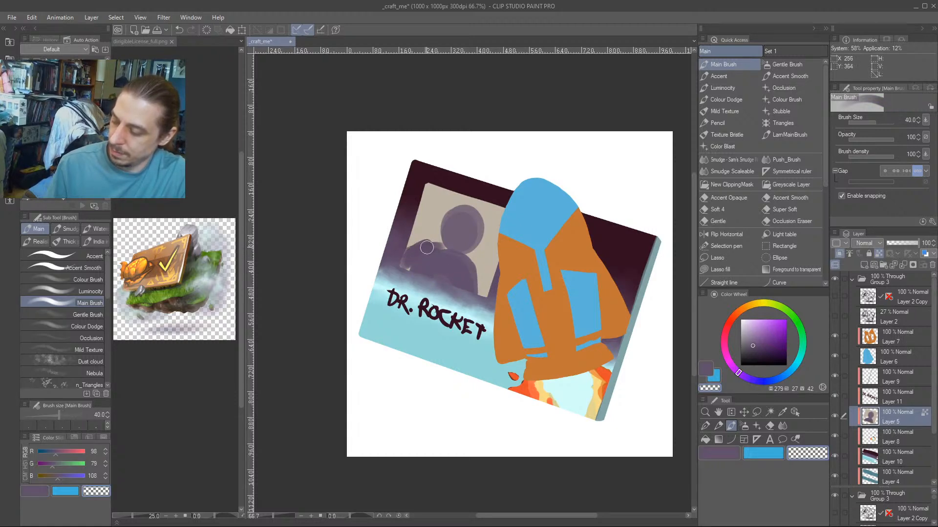
{"action": "left_click", "coordinate": [427, 227], "text": "alt"}
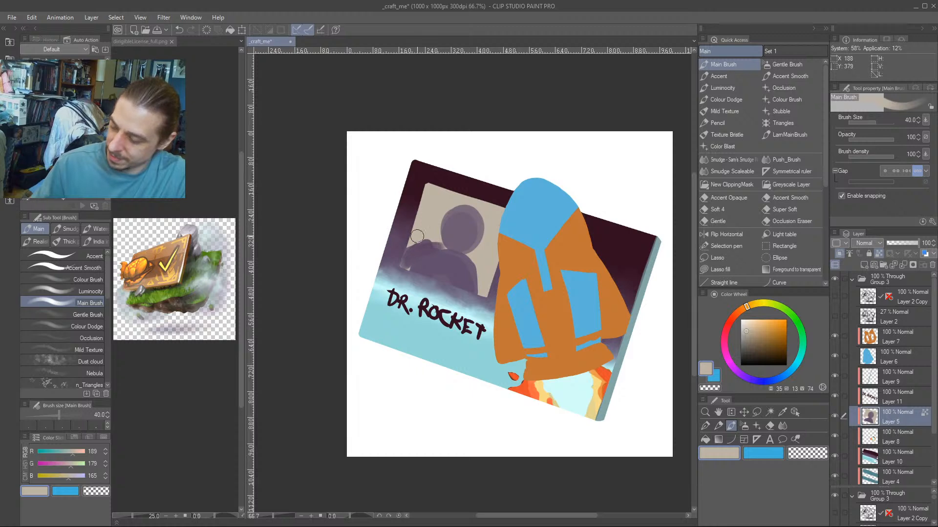
{"action": "mouse_move", "coordinate": [418, 239]}
{"action": "left_mouse_down"}
{"action": "mouse_move", "coordinate": [427, 243]}
{"action": "mouse_move", "coordinate": [406, 264]}
{"action": "left_mouse_up"}
{"action": "left_click_drag", "start_coordinate": [409, 217], "coordinate": [414, 223]}
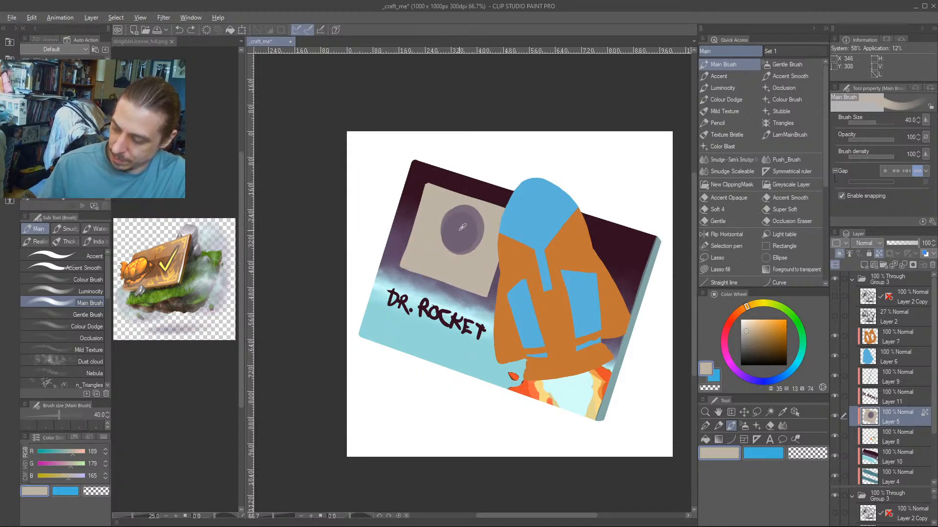
Sample the head's purple and repaint the shoulders beneath it.
{"action": "left_click", "coordinate": [463, 227], "text": "alt"}
{"action": "mouse_move", "coordinate": [458, 267]}
{"action": "left_mouse_down"}
{"action": "mouse_move", "coordinate": [463, 285]}
{"action": "mouse_move", "coordinate": [470, 279]}
{"action": "mouse_move", "coordinate": [433, 265]}
{"action": "mouse_move", "coordinate": [421, 270]}
{"action": "mouse_move", "coordinate": [457, 284]}
{"action": "left_mouse_up"}
{"action": "left_click_drag", "start_coordinate": [389, 253], "coordinate": [396, 276]}
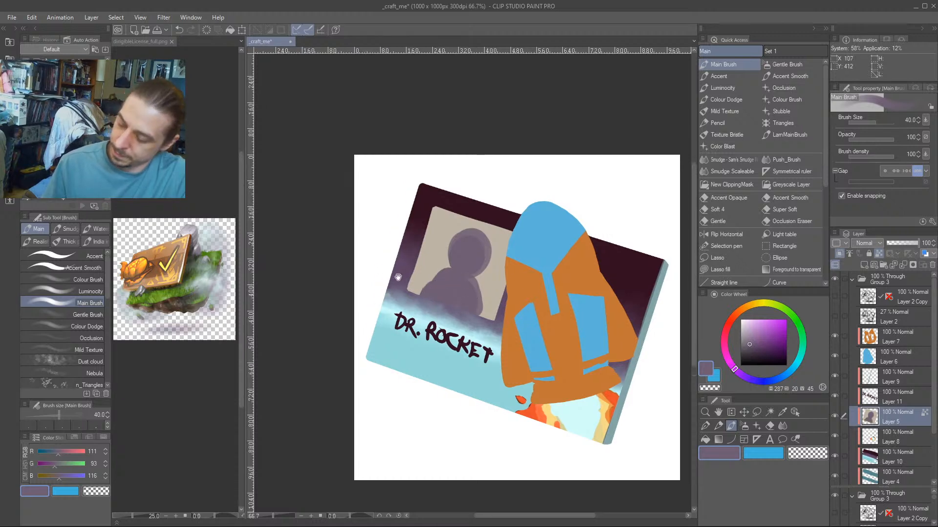
Trim the silhouette's neck and shoulders with the sampled beige at brush size 25, and reshape them in the head's purple.
{"action": "left_click", "coordinate": [433, 269], "text": "alt"}
{"action": "key", "text": "bracketleft"}
{"action": "key", "text": "bracketleft"}
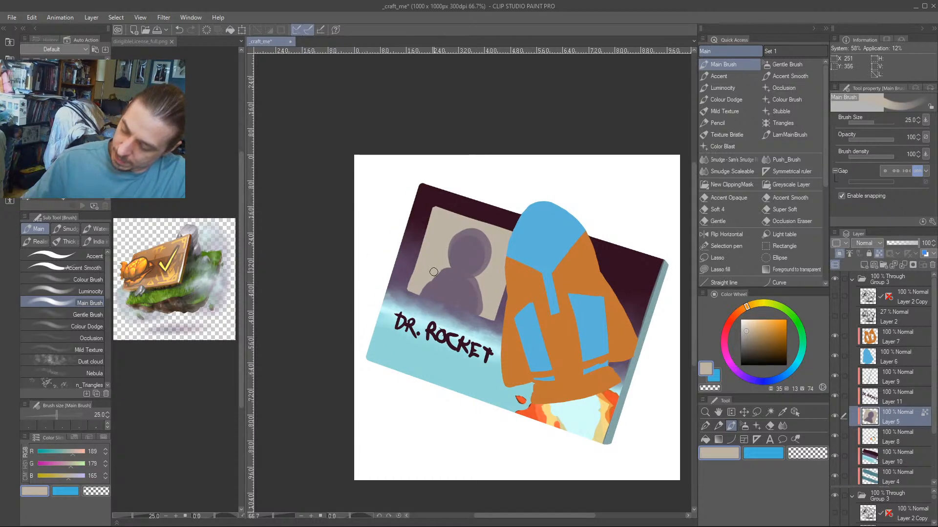
{"action": "mouse_move", "coordinate": [436, 269]}
{"action": "left_mouse_down"}
{"action": "mouse_move", "coordinate": [455, 237]}
{"action": "mouse_move", "coordinate": [486, 293]}
{"action": "mouse_move", "coordinate": [423, 275]}
{"action": "mouse_move", "coordinate": [485, 292]}
{"action": "mouse_move", "coordinate": [485, 315]}
{"action": "left_mouse_up"}
{"action": "left_click", "coordinate": [469, 243], "text": "alt"}
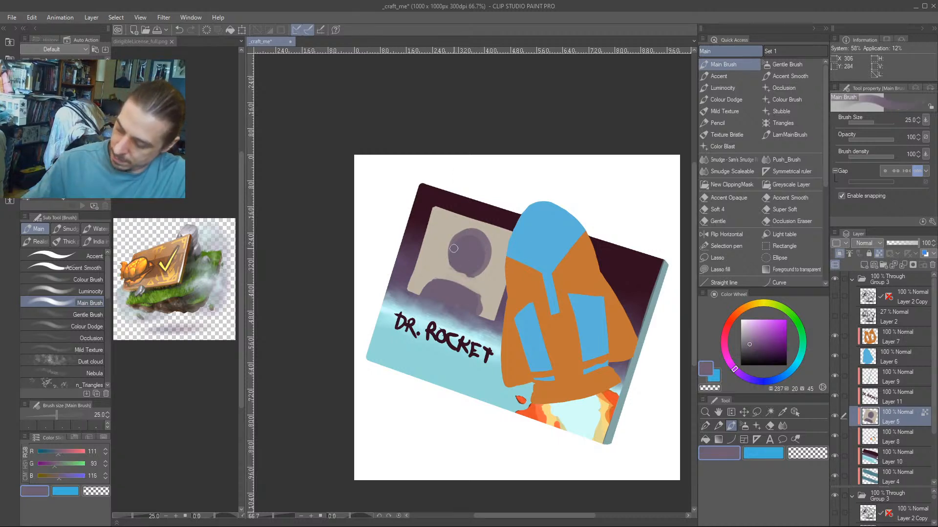
{"action": "mouse_move", "coordinate": [457, 283]}
{"action": "left_mouse_down"}
{"action": "mouse_move", "coordinate": [468, 276]}
{"action": "mouse_move", "coordinate": [449, 283]}
{"action": "mouse_move", "coordinate": [457, 293]}
{"action": "mouse_move", "coordinate": [465, 287]}
{"action": "mouse_move", "coordinate": [466, 303]}
{"action": "left_mouse_up"}
{"action": "left_click_drag", "start_coordinate": [357, 342], "coordinate": [335, 320]}
{"action": "left_click_drag", "start_coordinate": [367, 259], "coordinate": [393, 278]}
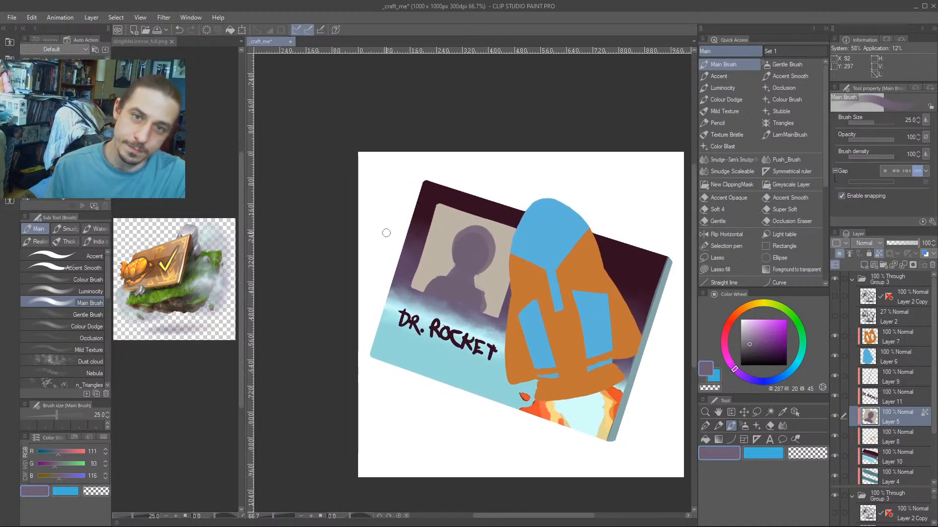
Sample the card's dark maroon and outline the edges of the beige picture square at brush size 15.
{"action": "left_click", "coordinate": [432, 185], "text": "alt"}
{"action": "key", "text": "bracketleft"}
{"action": "key", "text": "bracketleft"}
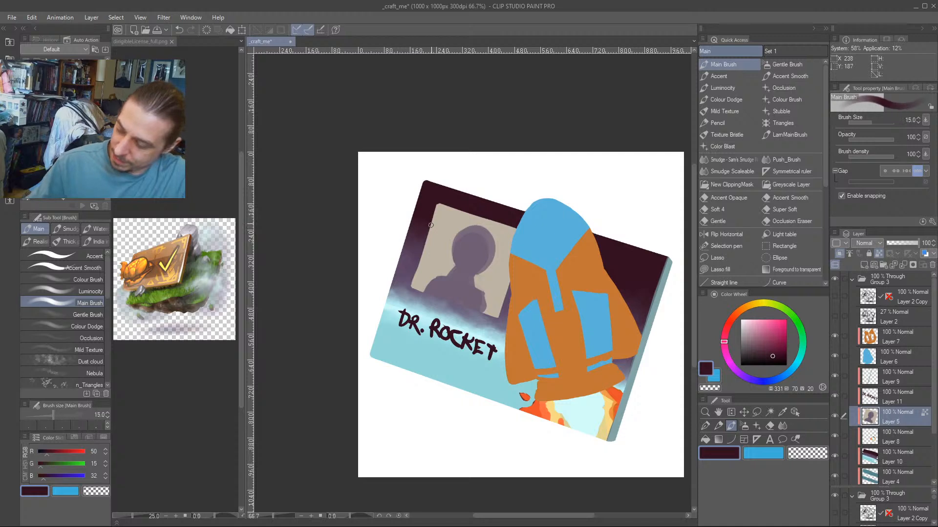
{"action": "left_click_drag", "start_coordinate": [437, 206], "coordinate": [427, 248]}
{"action": "left_click_drag", "start_coordinate": [437, 207], "coordinate": [413, 287]}
{"action": "mouse_move", "coordinate": [425, 251]}
{"action": "left_mouse_down"}
{"action": "mouse_move", "coordinate": [414, 279]}
{"action": "mouse_move", "coordinate": [496, 316]}
{"action": "left_mouse_up"}
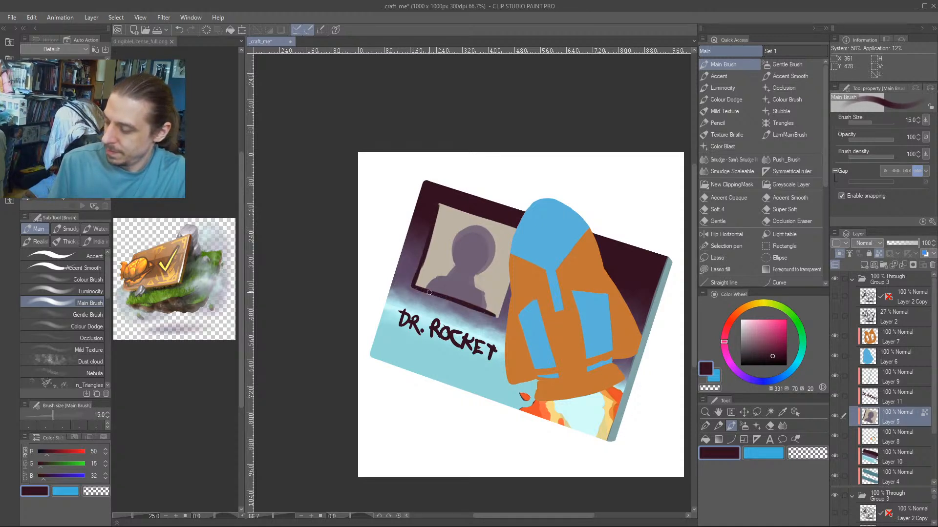
{"action": "mouse_move", "coordinate": [512, 275]}
{"action": "left_mouse_down"}
{"action": "mouse_move", "coordinate": [502, 305]}
{"action": "mouse_move", "coordinate": [506, 283]}
{"action": "left_mouse_up"}
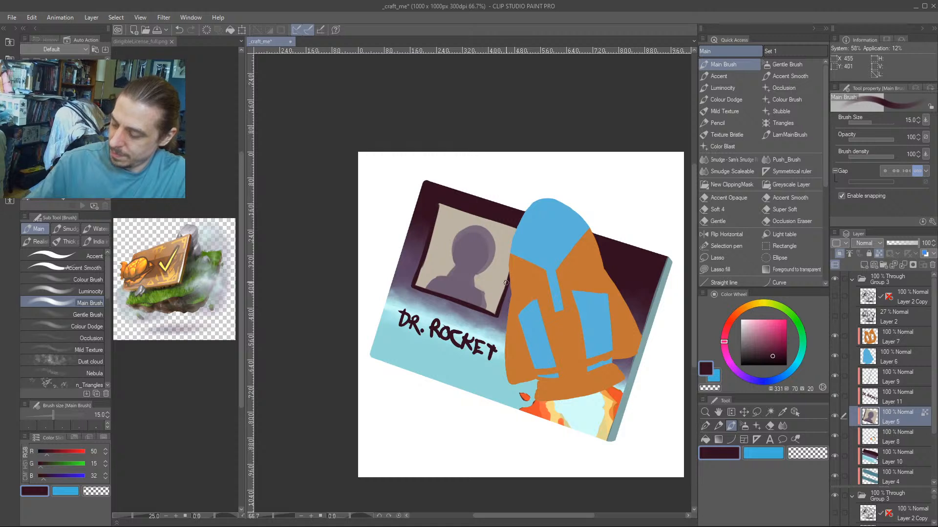
{"action": "left_click_drag", "start_coordinate": [439, 207], "coordinate": [516, 230]}
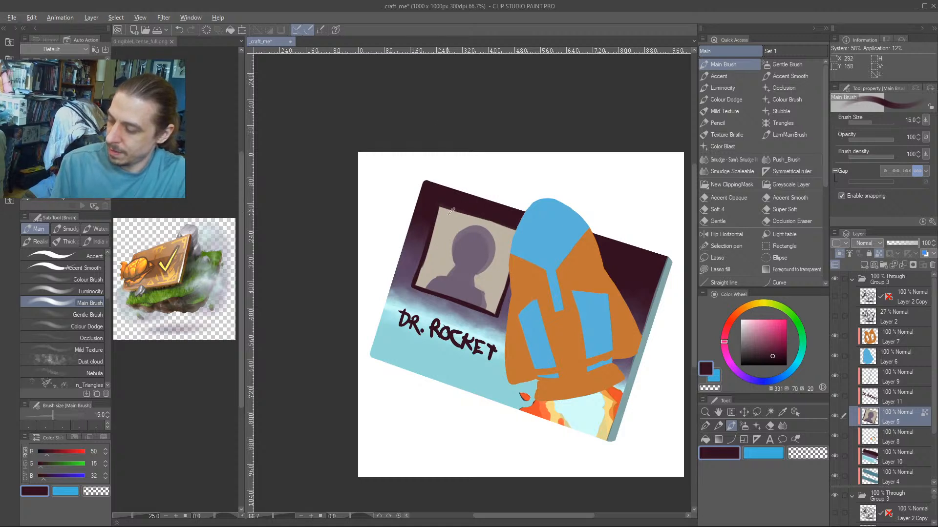
Sample the card's light aqua and paint thin highlights along the picture square's upper, left and right edges.
{"action": "left_click", "coordinate": [480, 283], "text": "alt"}
{"action": "left_click", "coordinate": [504, 356], "text": "alt"}
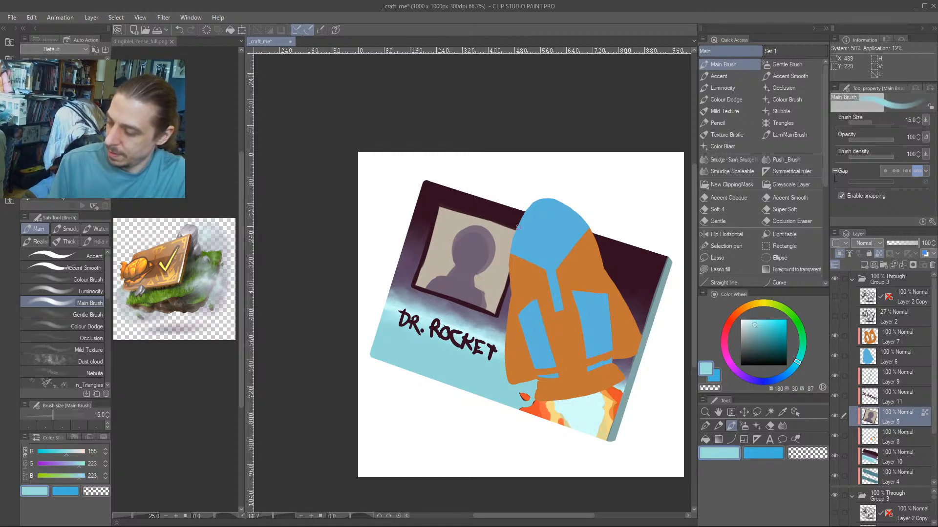
{"action": "mouse_move", "coordinate": [513, 226]}
{"action": "left_mouse_down"}
{"action": "mouse_move", "coordinate": [448, 207]}
{"action": "mouse_move", "coordinate": [515, 229]}
{"action": "left_mouse_up"}
{"action": "left_click_drag", "start_coordinate": [441, 208], "coordinate": [510, 230]}
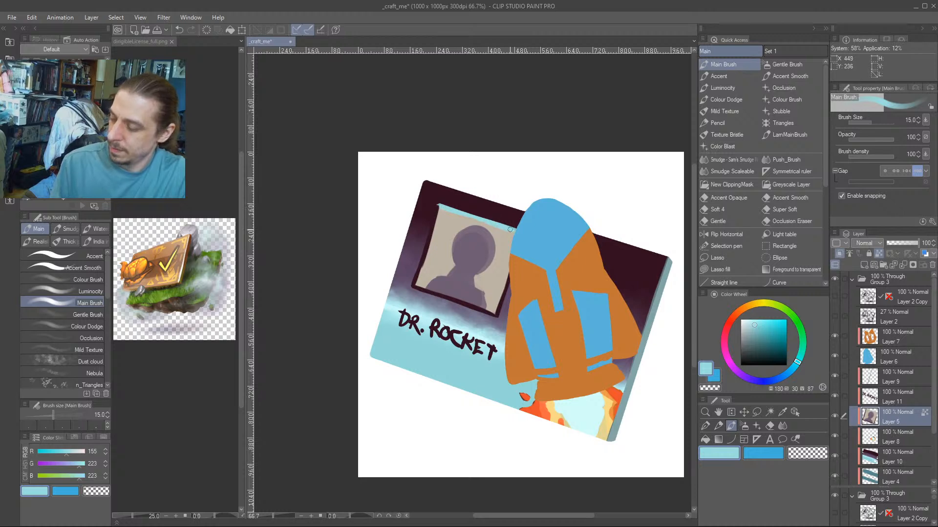
{"action": "left_click_drag", "start_coordinate": [438, 207], "coordinate": [420, 274]}
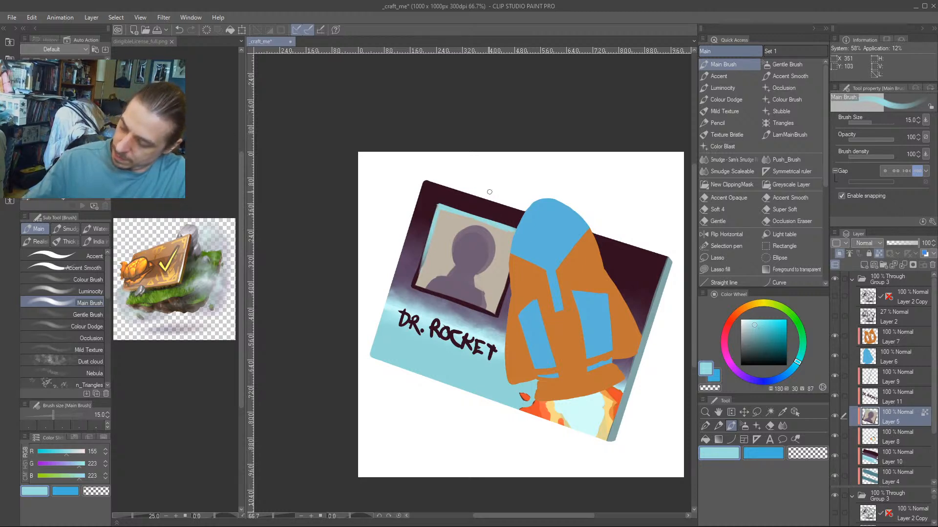
{"action": "left_click_drag", "start_coordinate": [515, 260], "coordinate": [499, 305]}
{"action": "left_click_drag", "start_coordinate": [492, 167], "coordinate": [462, 125]}
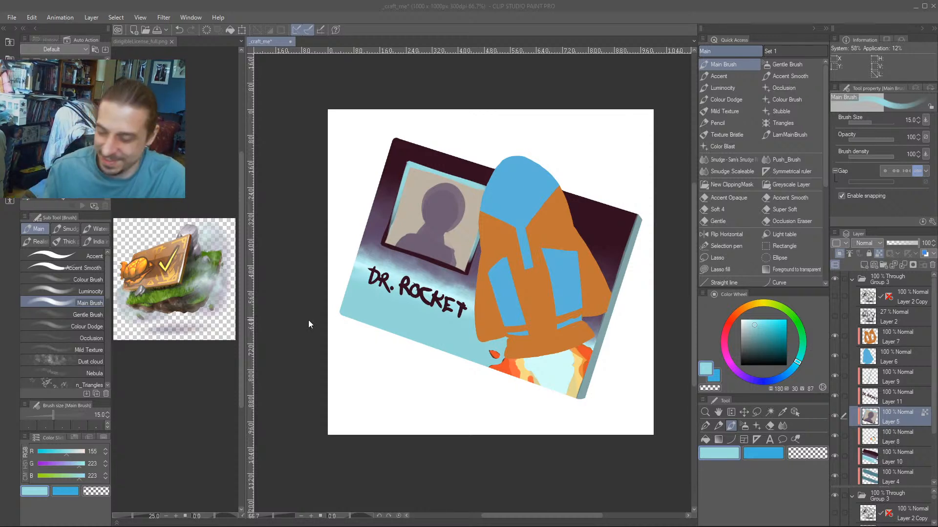
Make Layer 11 active and erase the letter E from "ROCKET" with transparent colour at brush size 20.
{"action": "left_click", "coordinate": [461, 277]}
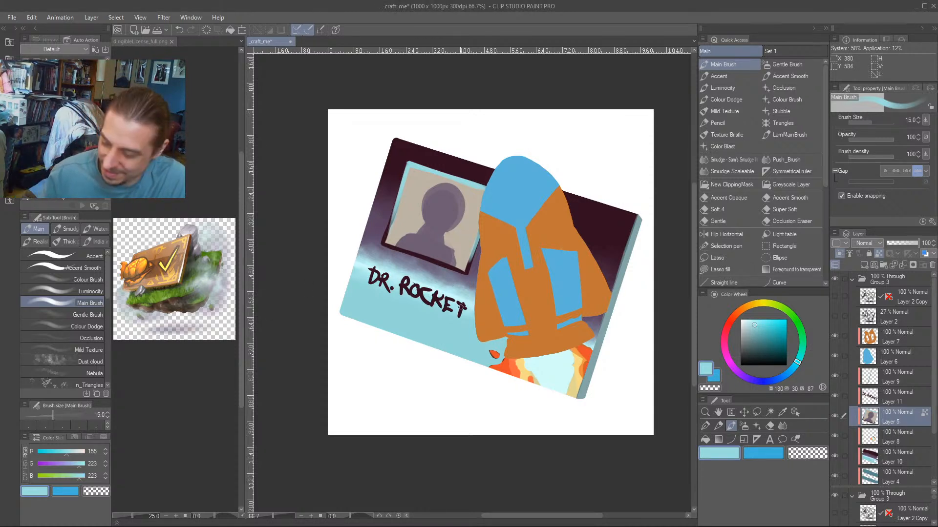
{"action": "left_click", "coordinate": [874, 397]}
{"action": "key", "text": "c"}
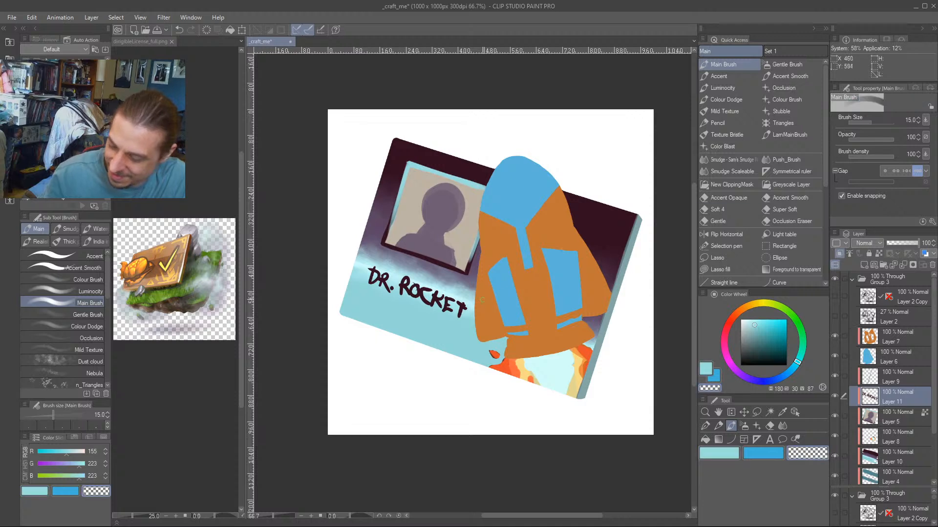
{"action": "key", "text": "bracketright"}
{"action": "key", "text": "bracketright"}
{"action": "left_click_drag", "start_coordinate": [454, 303], "coordinate": [444, 312]}
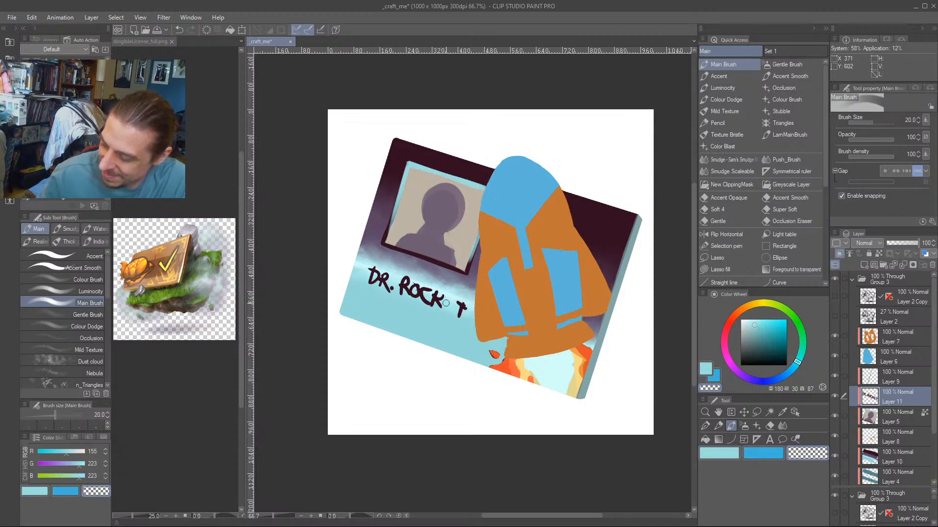
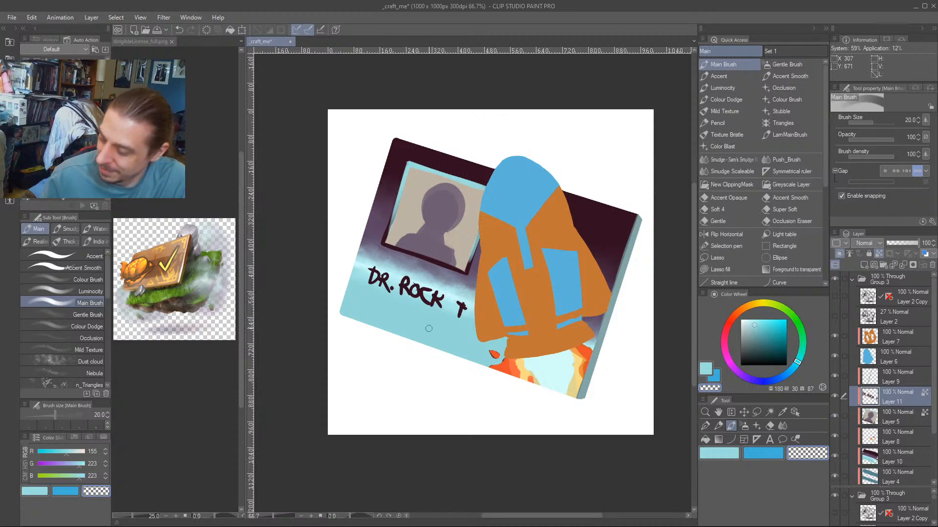
Select the letter T and move it next to the K so the lettering reads "DR. ROCKT".
{"action": "key", "text": "m"}
{"action": "left_click_drag", "start_coordinate": [461, 294], "coordinate": [448, 308]}
{"action": "key", "text": "k"}
{"action": "left_click", "coordinate": [356, 331]}
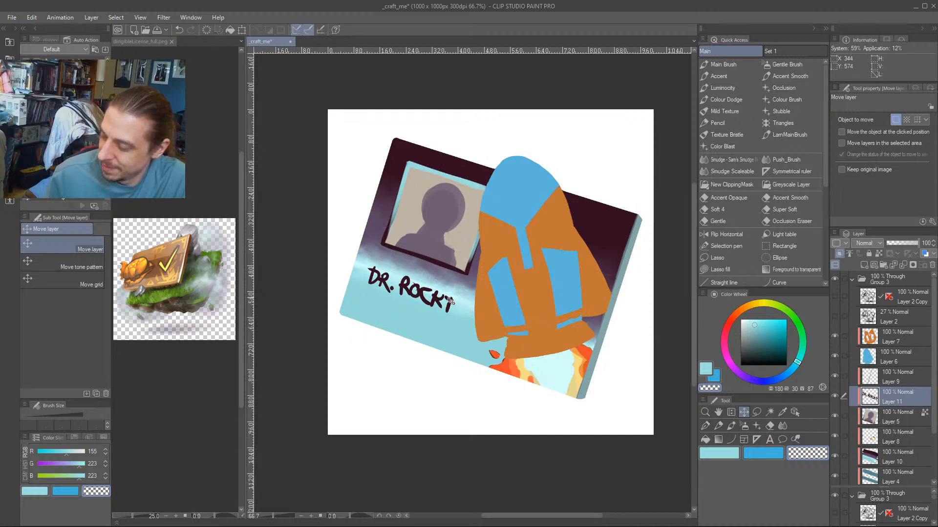
{"action": "key", "text": "b"}
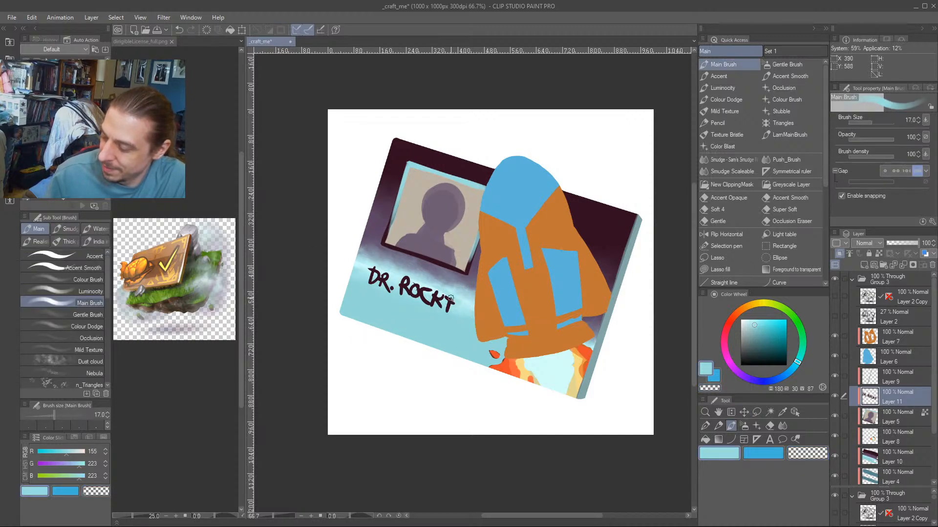
{"action": "key", "text": "ctrl+z"}
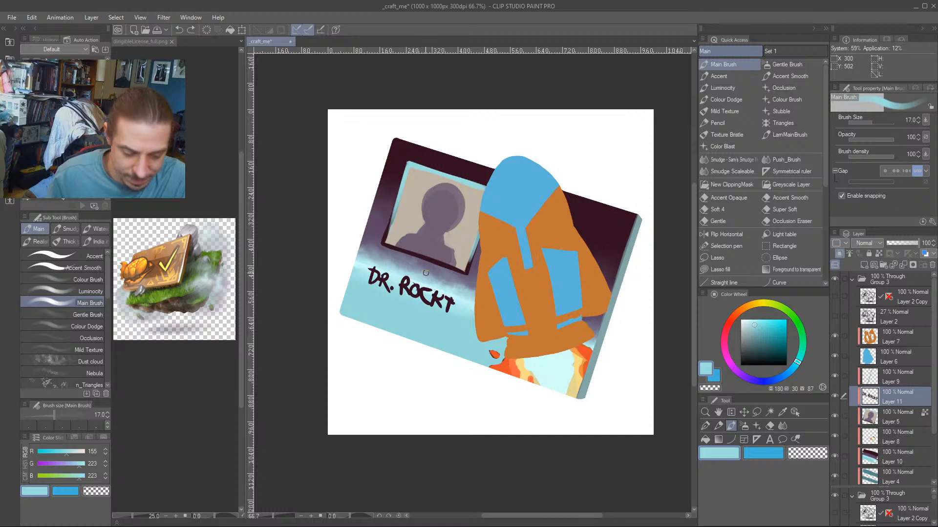
Clean up the overlap between the K and T using the Accent brush with transparent colour at size 20, and reduce the brush to 17.
{"action": "key", "text": "c"}
{"action": "key", "text": "b"}
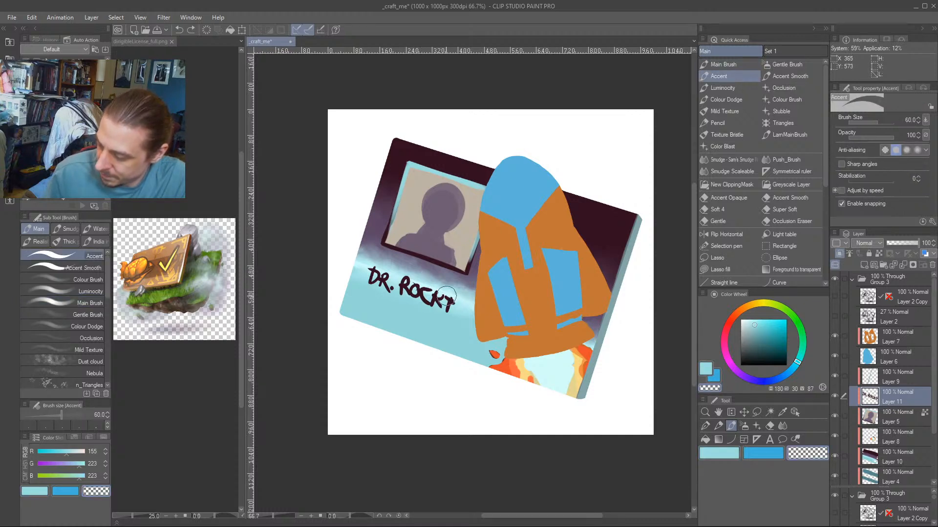
{"action": "key", "text": "["}
{"action": "key", "text": "["}
{"action": "key", "text": "["}
{"action": "left_click_drag", "start_coordinate": [452, 298], "coordinate": [445, 293]}
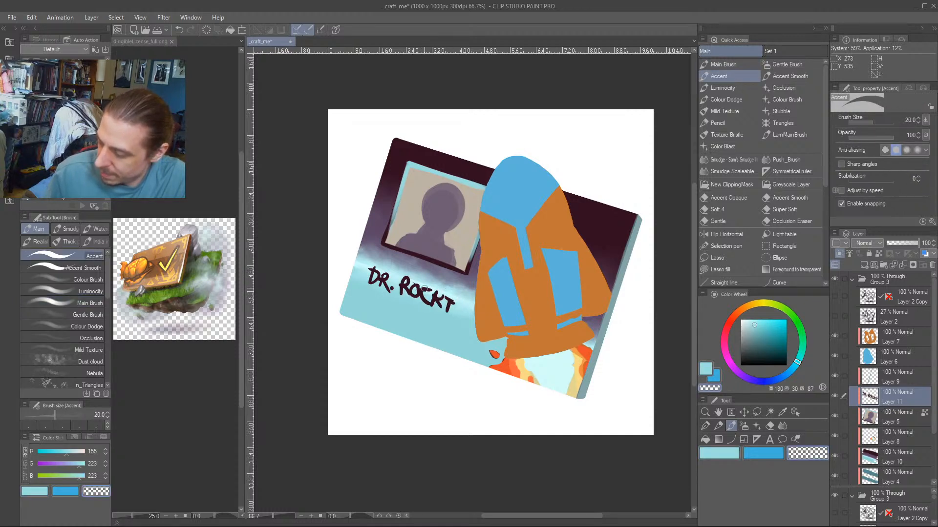
{"action": "key", "text": "["}
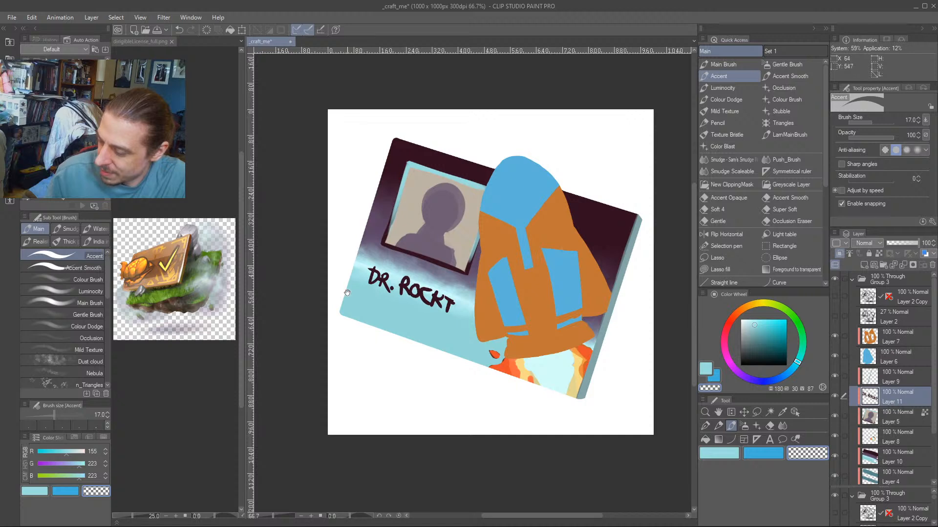
{"action": "left_click_drag", "start_coordinate": [347, 293], "coordinate": [354, 298]}
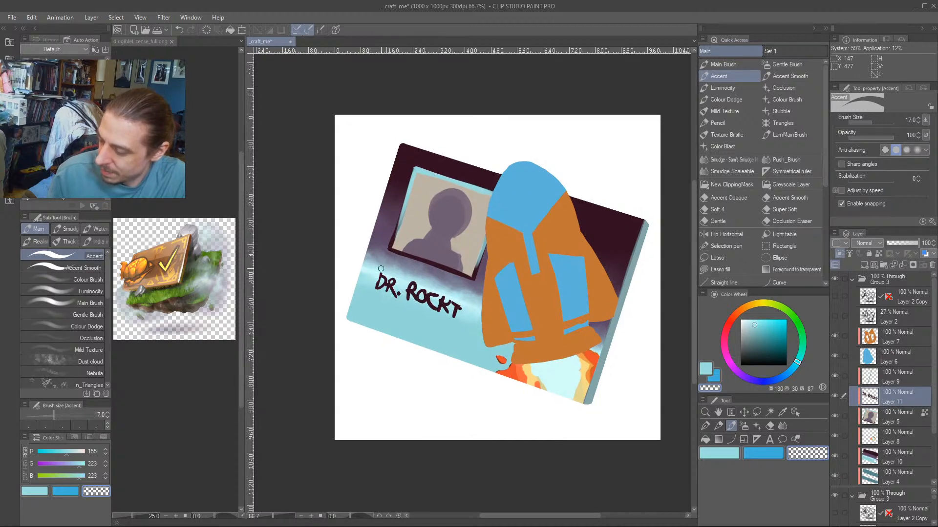
{"action": "scroll", "coordinate": [450, 441], "scroll_direction": "down", "scroll_amount": 5}
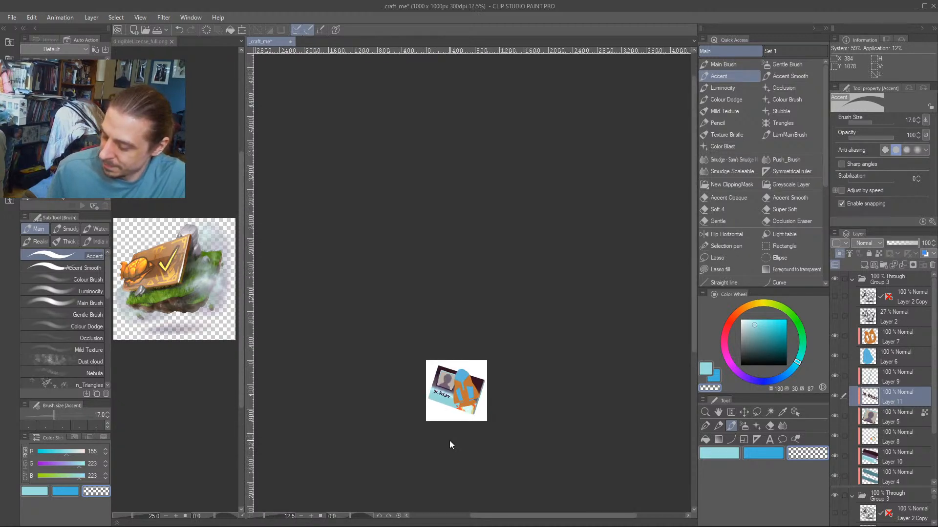
{"action": "left_click_drag", "start_coordinate": [369, 393], "coordinate": [408, 248]}
{"action": "scroll", "coordinate": [492, 375], "scroll_direction": "up", "scroll_amount": 4}
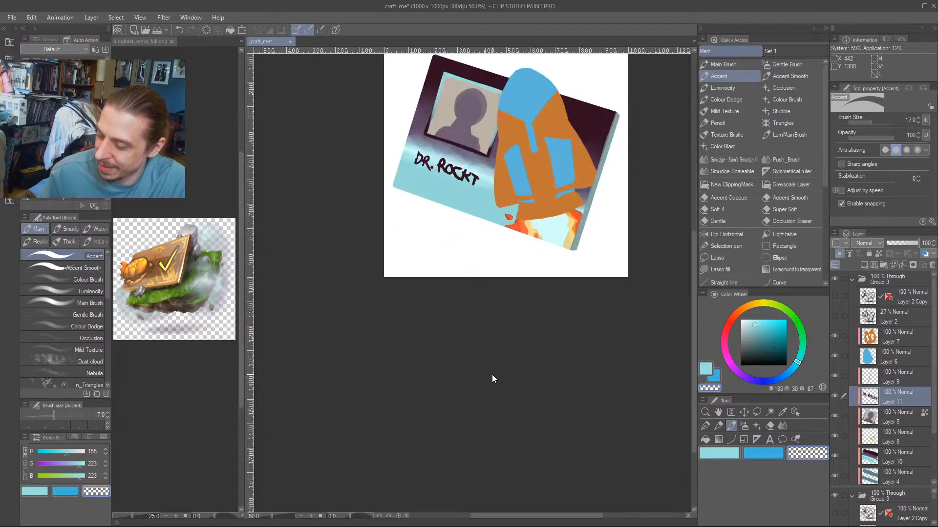
{"action": "scroll", "coordinate": [492, 375], "scroll_direction": "up", "scroll_amount": 1}
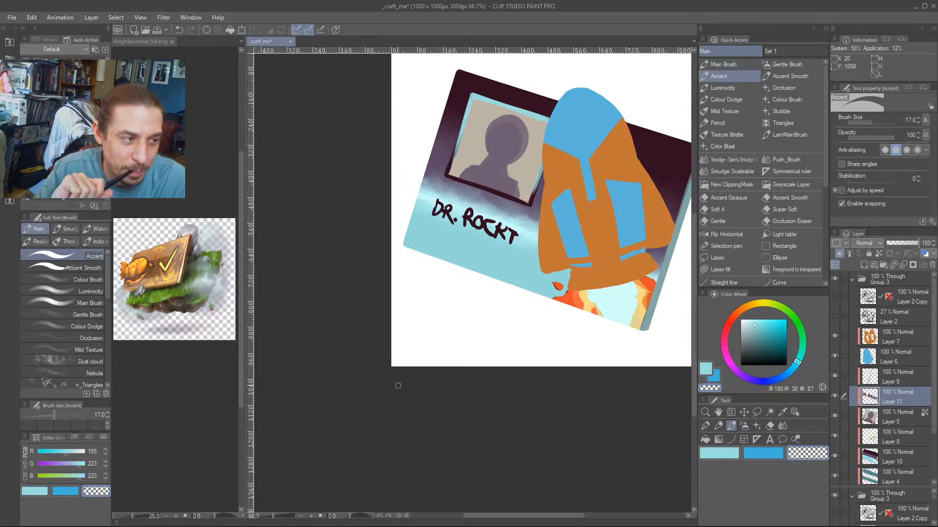
{"action": "left_click_drag", "start_coordinate": [350, 256], "coordinate": [297, 334]}
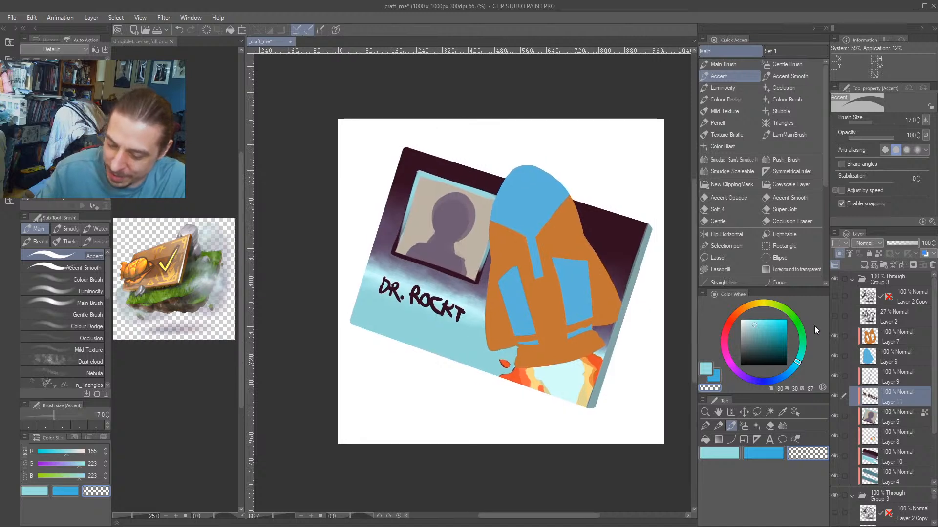
Make Layer 7 active with the Layer 2 sketch shown, then sample the rocket's orange and shift it to a dark red-brown (140, 59, 31).
{"action": "left_click", "coordinate": [852, 333]}
{"action": "left_click", "coordinate": [834, 316]}
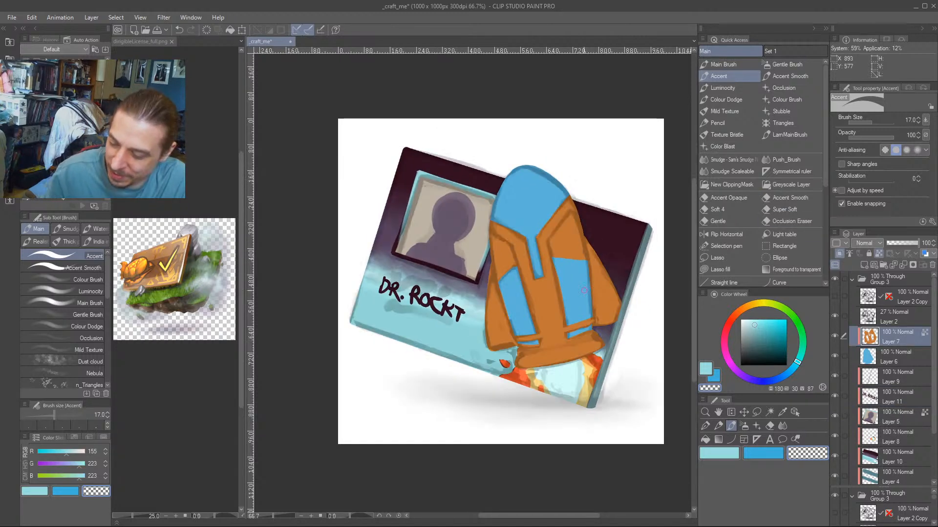
{"action": "left_click_drag", "start_coordinate": [486, 284], "coordinate": [476, 283]}
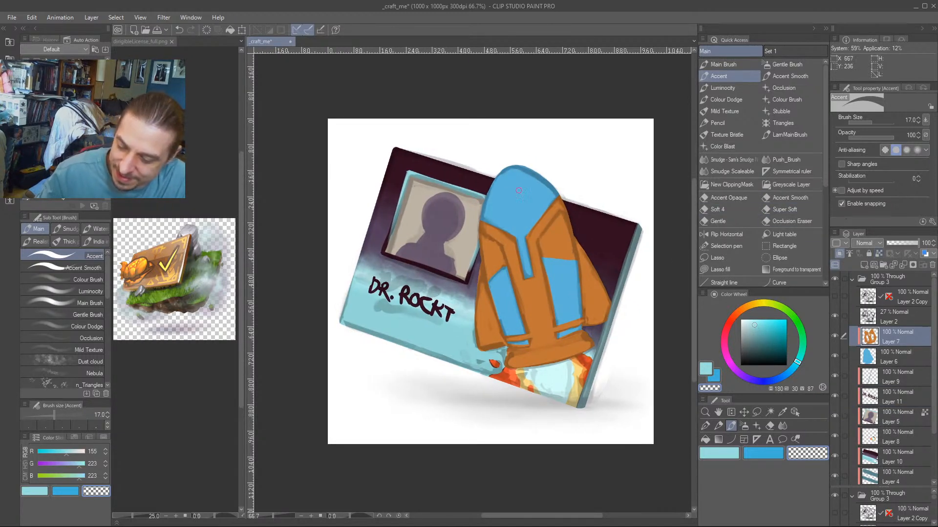
{"action": "left_click_drag", "start_coordinate": [396, 241], "coordinate": [394, 275]}
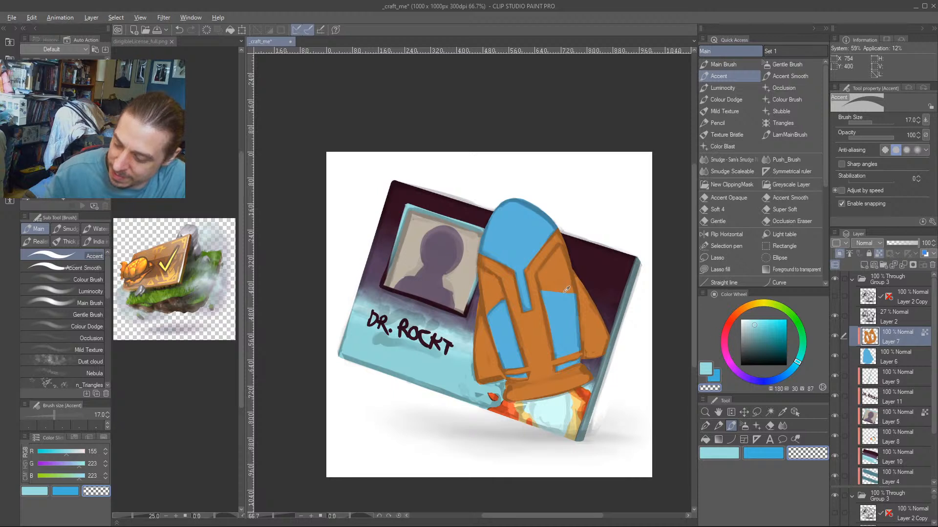
{"action": "left_click", "coordinate": [586, 325], "text": "alt"}
{"action": "left_click", "coordinate": [776, 348]}
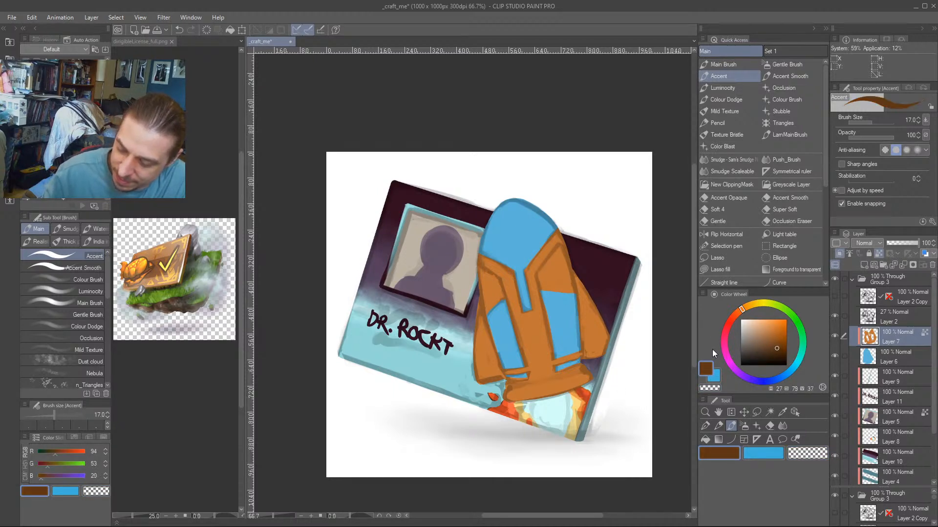
{"action": "mouse_move", "coordinate": [731, 321]}
{"action": "left_mouse_down"}
{"action": "mouse_move", "coordinate": [728, 301]}
{"action": "mouse_move", "coordinate": [736, 313]}
{"action": "left_mouse_up"}
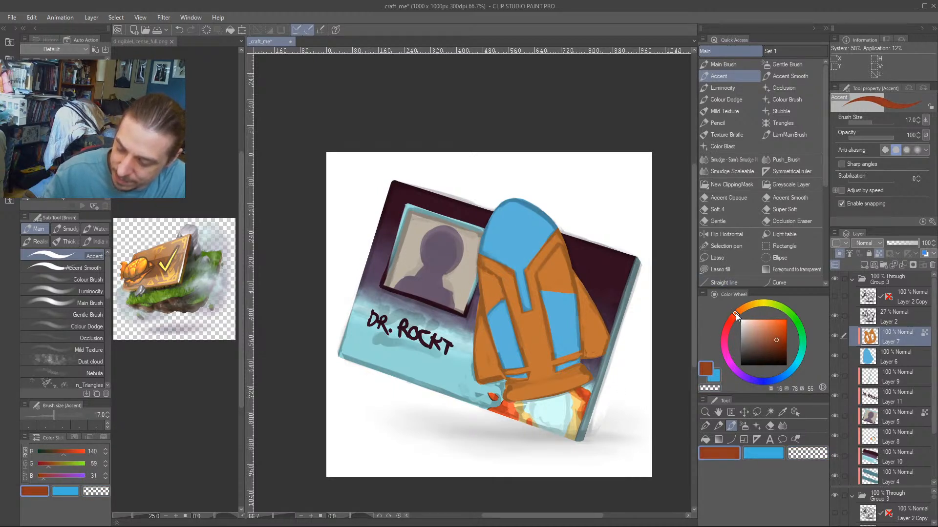
Shade the rocket's V-shaped trim and both side fins in red-brown with the Main Brush, enlarging it from 17 to 30.
{"action": "left_click", "coordinate": [718, 64]}
{"action": "key", "text": "bracketleft"}
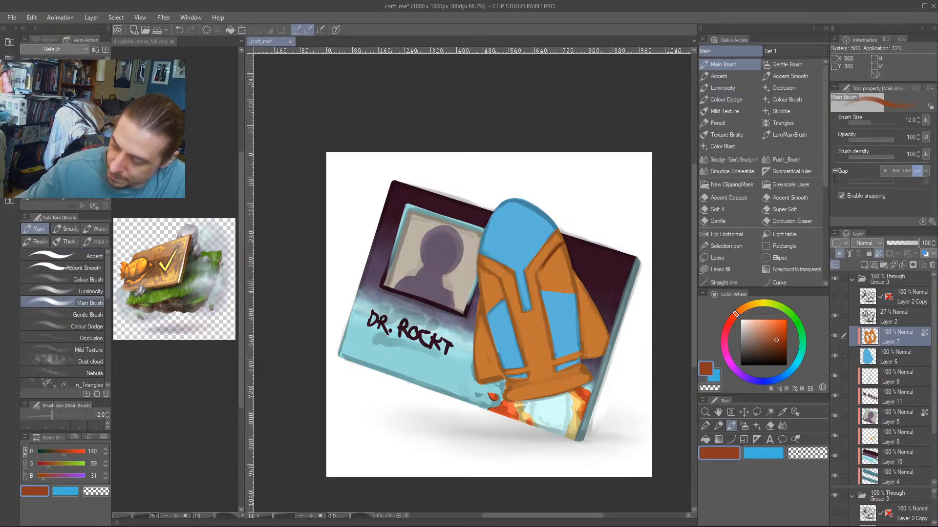
{"action": "key", "text": "bracketright"}
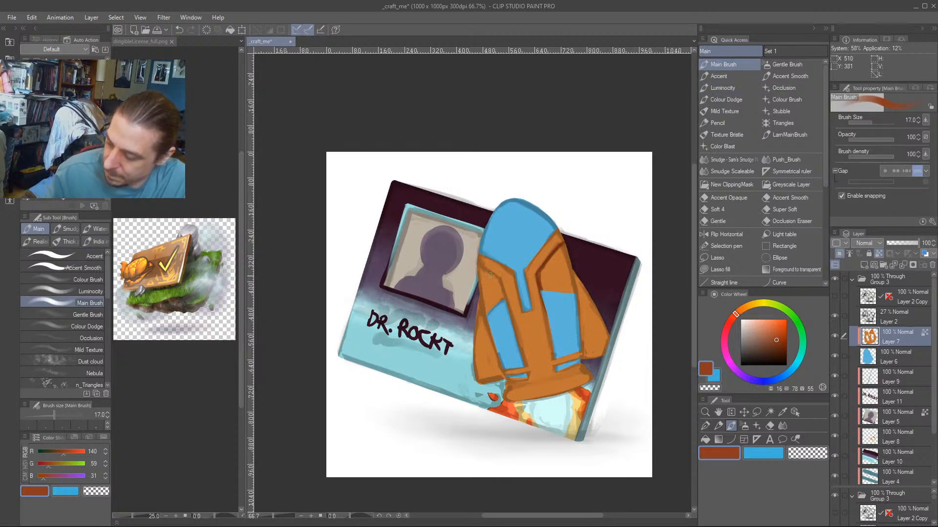
{"action": "key", "text": "bracketright"}
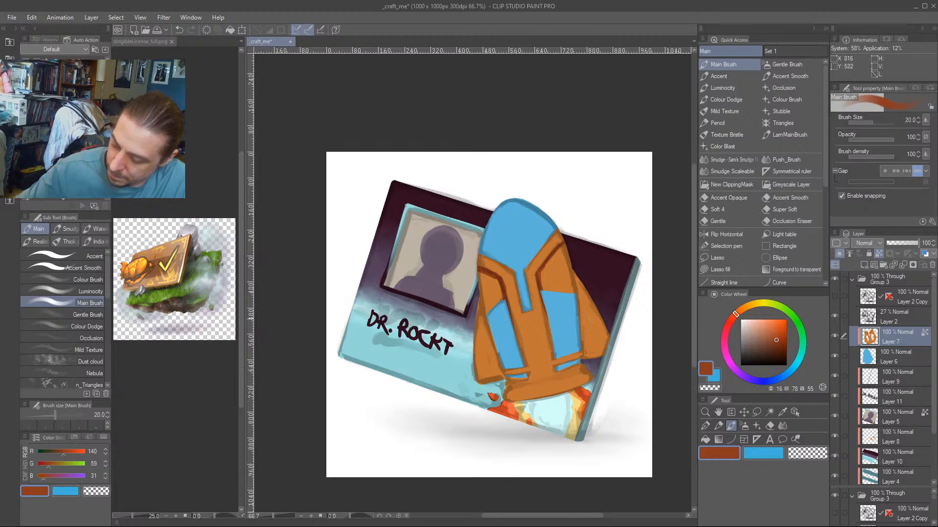
{"action": "key", "text": "bracketright"}
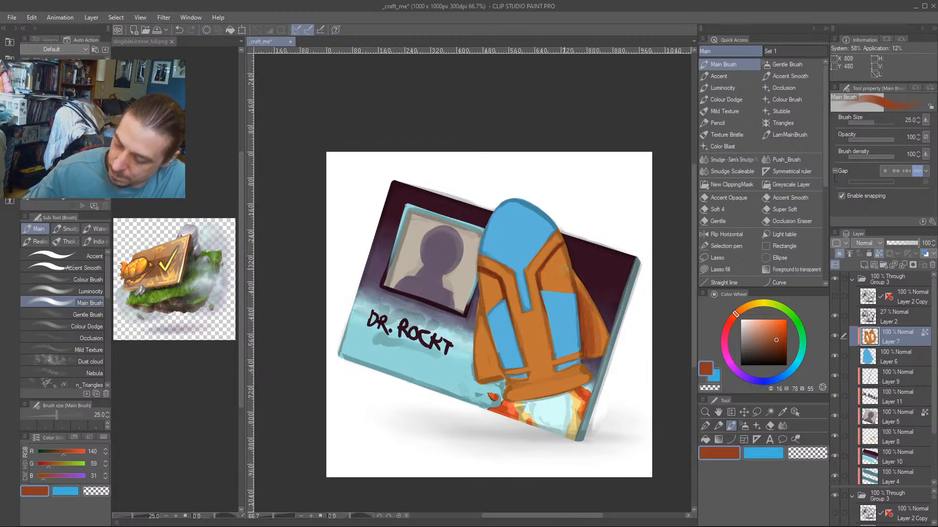
{"action": "key", "text": "bracketright"}
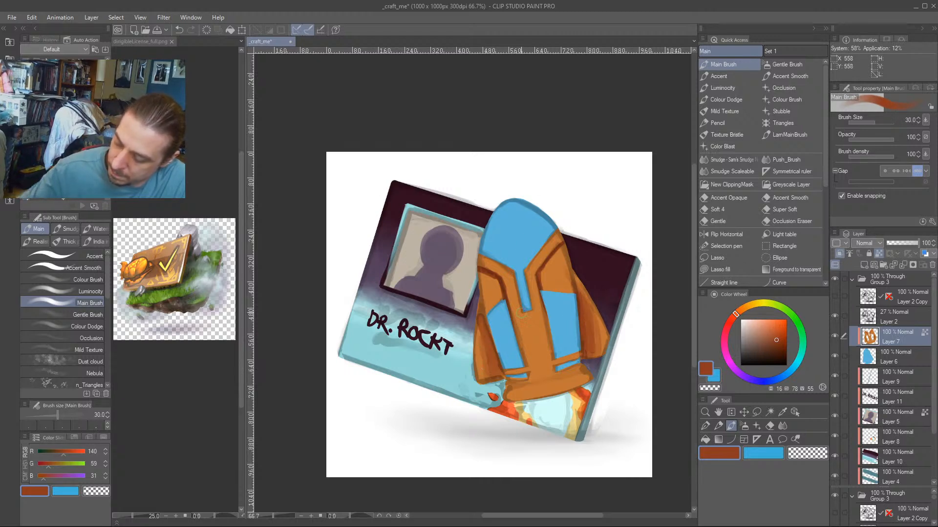
Reduce the Main Brush to 17 and paint red-brown shading along the upper part of the rocket's nozzle.
{"action": "key", "text": "bracketleft"}
{"action": "key", "text": "bracketleft"}
{"action": "key", "text": "bracketleft"}
{"action": "left_click_drag", "start_coordinate": [580, 372], "coordinate": [506, 387]}
{"action": "left_click_drag", "start_coordinate": [584, 369], "coordinate": [511, 380]}
{"action": "left_click_drag", "start_coordinate": [555, 374], "coordinate": [526, 380]}
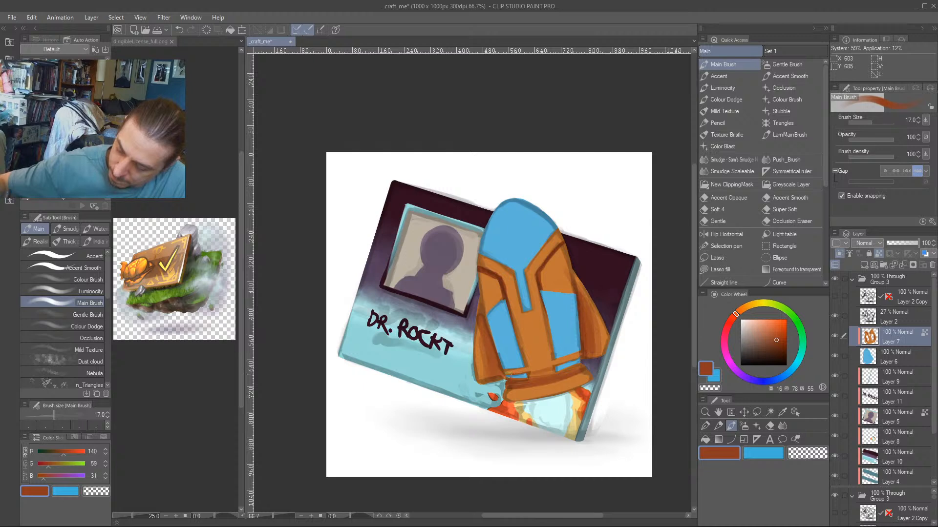
Darken the strip just above the nozzle and cover the rest of the nozzle in red-brown.
{"action": "left_click_drag", "start_coordinate": [576, 360], "coordinate": [511, 371]}
{"action": "left_click_drag", "start_coordinate": [552, 357], "coordinate": [524, 358]}
{"action": "left_click_drag", "start_coordinate": [551, 344], "coordinate": [524, 353]}
{"action": "left_click_drag", "start_coordinate": [514, 279], "coordinate": [515, 275]}
{"action": "key", "text": "j"}
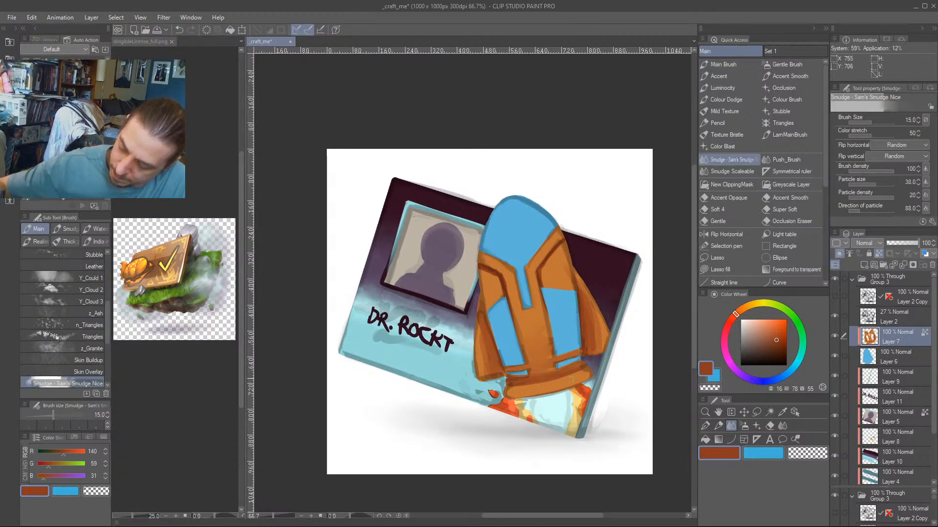
{"action": "key", "text": "b"}
{"action": "mouse_move", "coordinate": [585, 380]}
{"action": "left_mouse_down"}
{"action": "mouse_move", "coordinate": [512, 396]}
{"action": "mouse_move", "coordinate": [586, 374]}
{"action": "mouse_move", "coordinate": [525, 387]}
{"action": "left_mouse_up"}
{"action": "mouse_move", "coordinate": [587, 372]}
{"action": "left_mouse_down"}
{"action": "mouse_move", "coordinate": [568, 376]}
{"action": "mouse_move", "coordinate": [594, 377]}
{"action": "left_mouse_up"}
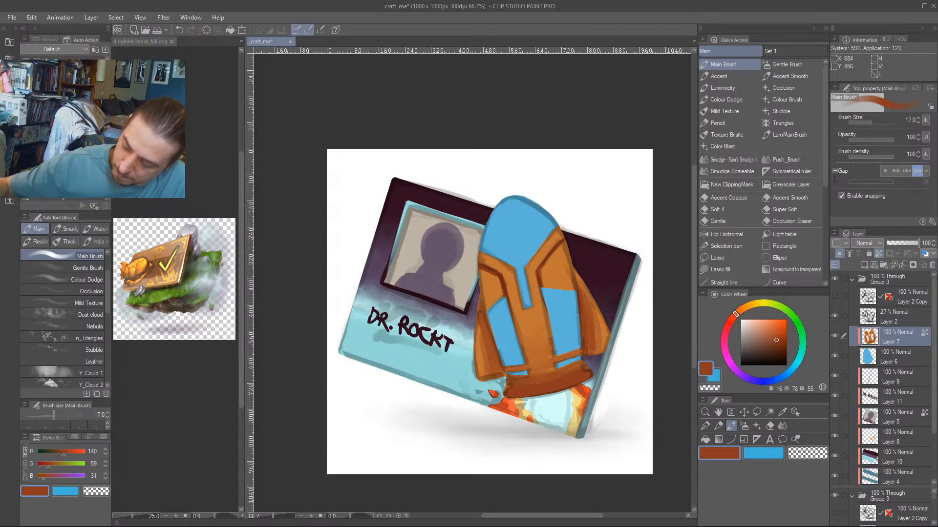
Enlarge the Main Brush to 70 and shade the lower half of the orange body in soft red-brown.
{"action": "left_click_drag", "start_coordinate": [584, 335], "coordinate": [573, 330]}
{"action": "key", "text": "bracketright"}
{"action": "key", "text": "bracketright"}
{"action": "key", "text": "bracketright"}
{"action": "key", "text": "bracketright"}
{"action": "key", "text": "bracketright"}
{"action": "key", "text": "bracketright"}
{"action": "mouse_move", "coordinate": [553, 374]}
{"action": "left_mouse_down"}
{"action": "mouse_move", "coordinate": [503, 379]}
{"action": "mouse_move", "coordinate": [577, 361]}
{"action": "left_mouse_up"}
{"action": "mouse_move", "coordinate": [576, 362]}
{"action": "left_mouse_down"}
{"action": "mouse_move", "coordinate": [469, 369]}
{"action": "mouse_move", "coordinate": [574, 330]}
{"action": "mouse_move", "coordinate": [471, 328]}
{"action": "left_mouse_up"}
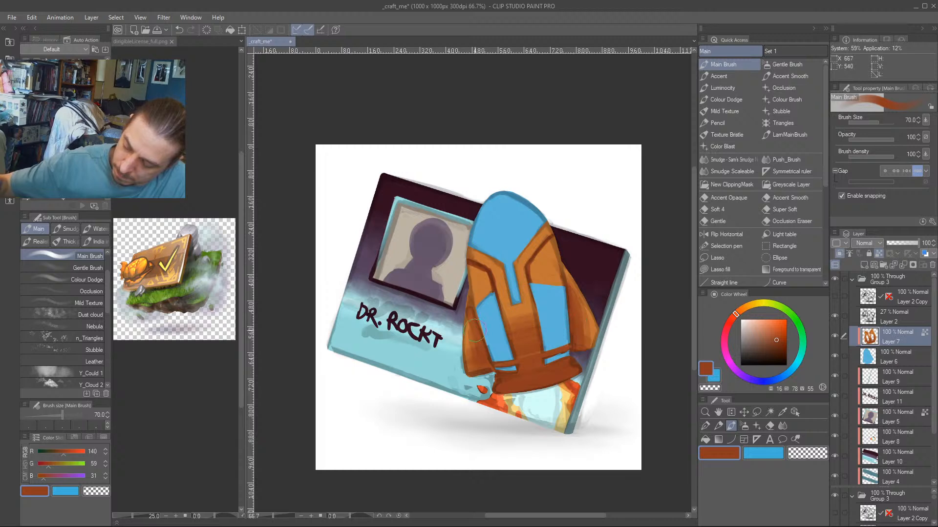
Mix a light peach (240, 182, 129) and paint a thin highlight along the nozzle's lower rim with a small brush.
{"action": "left_click_drag", "start_coordinate": [417, 270], "coordinate": [375, 230]}
{"action": "left_click", "coordinate": [750, 304]}
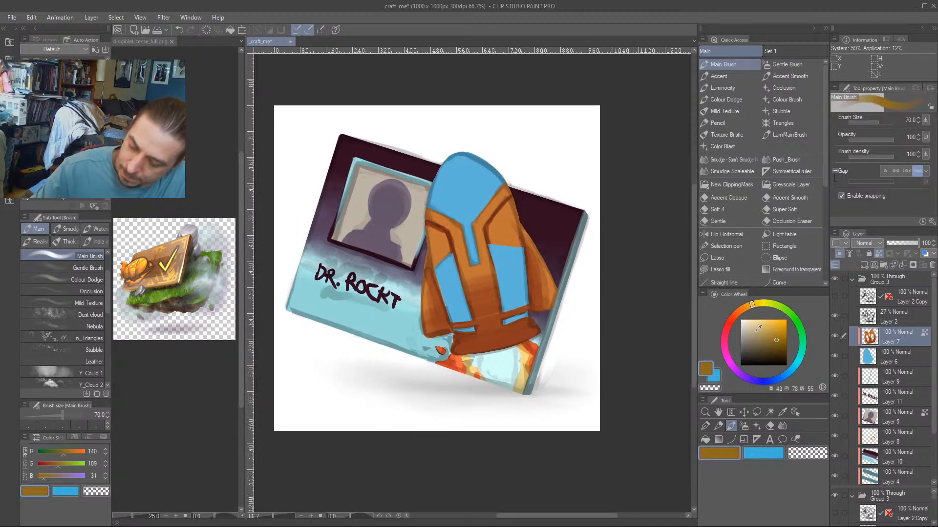
{"action": "left_click", "coordinate": [764, 322]}
{"action": "left_click_drag", "start_coordinate": [539, 307], "coordinate": [564, 299]}
{"action": "key", "text": "bracketleft"}
{"action": "key", "text": "bracketleft"}
{"action": "key", "text": "bracketleft"}
{"action": "key", "text": "bracketleft"}
{"action": "key", "text": "bracketleft"}
{"action": "key", "text": "bracketleft"}
{"action": "key", "text": "bracketleft"}
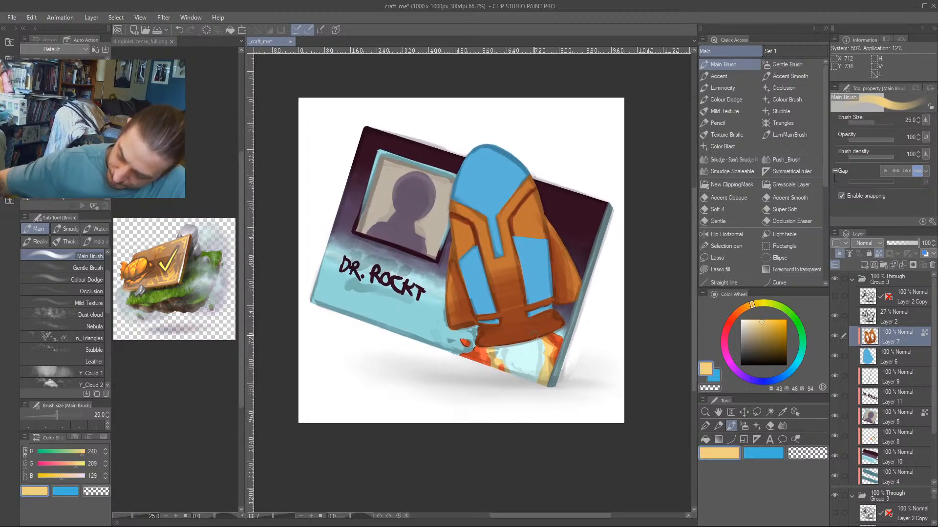
{"action": "left_click", "coordinate": [742, 309]}
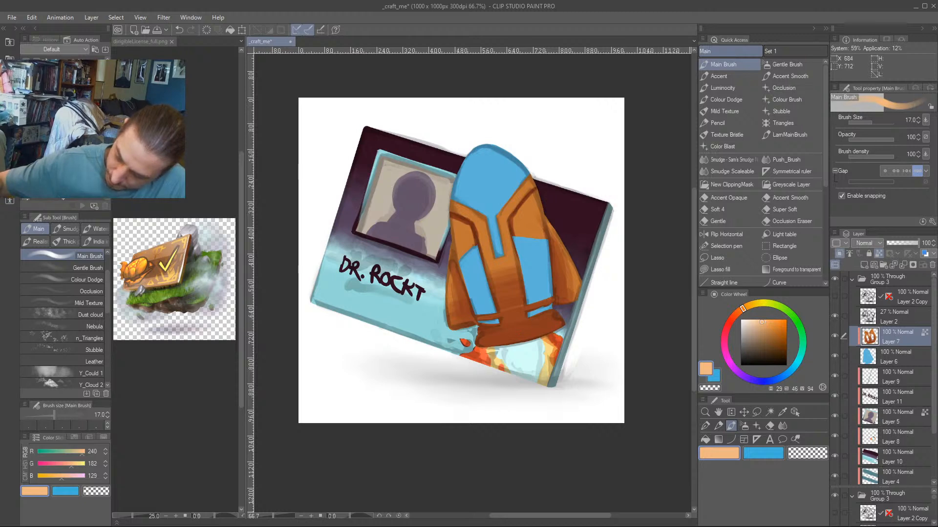
{"action": "key", "text": "bracketleft"}
{"action": "key", "text": "bracketleft"}
{"action": "mouse_move", "coordinate": [508, 344]}
{"action": "left_mouse_down"}
{"action": "mouse_move", "coordinate": [547, 334]}
{"action": "mouse_move", "coordinate": [504, 345]}
{"action": "mouse_move", "coordinate": [558, 328]}
{"action": "mouse_move", "coordinate": [574, 310]}
{"action": "mouse_move", "coordinate": [537, 334]}
{"action": "mouse_move", "coordinate": [557, 328]}
{"action": "mouse_move", "coordinate": [488, 343]}
{"action": "left_mouse_up"}
Paint a bright red glow (255, 74, 56) along the nozzle's lower edge at brush size 17.
{"action": "left_click", "coordinate": [733, 320]}
{"action": "left_click", "coordinate": [776, 320]}
{"action": "key", "text": "bracketright"}
{"action": "key", "text": "bracketright"}
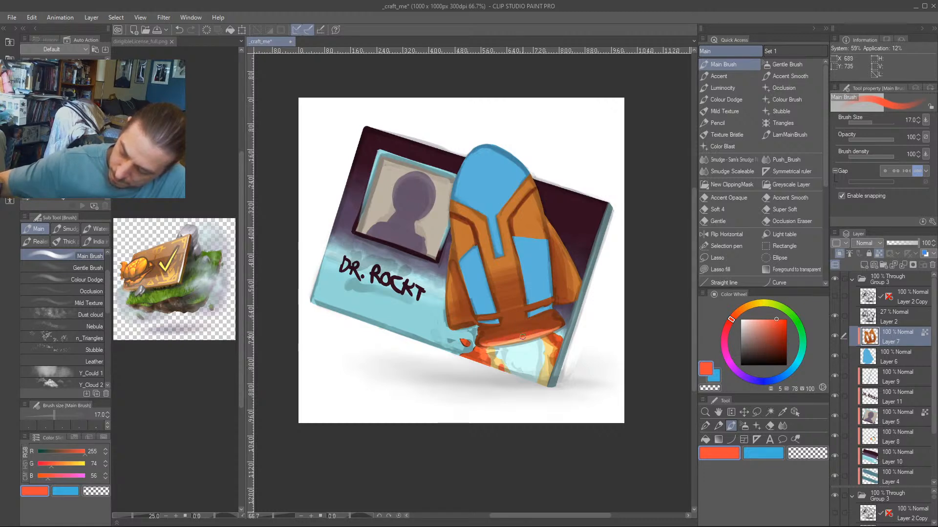
{"action": "left_click_drag", "start_coordinate": [557, 326], "coordinate": [530, 332]}
Paint light orange highlights (248, 170, 109) along the lower edges of both side fins at brush size 10.
{"action": "left_click", "coordinate": [742, 310]}
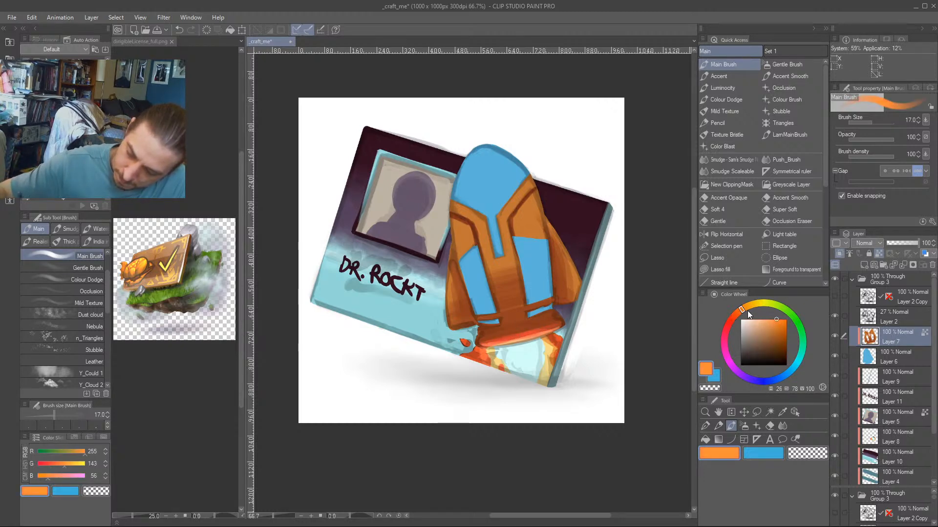
{"action": "left_click", "coordinate": [766, 321]}
{"action": "key", "text": "bracketleft"}
{"action": "key", "text": "bracketleft"}
{"action": "key", "text": "bracketleft"}
{"action": "left_click_drag", "start_coordinate": [561, 303], "coordinate": [557, 303]}
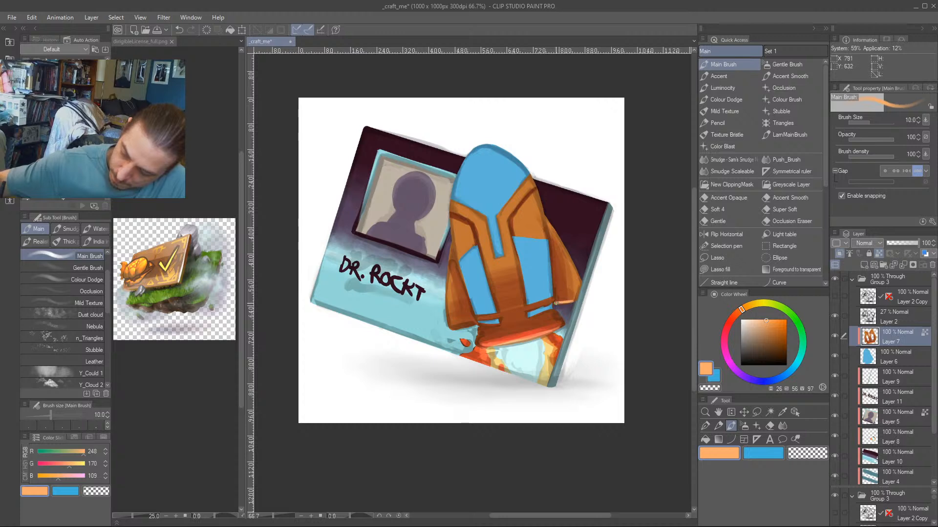
{"action": "left_click_drag", "start_coordinate": [455, 328], "coordinate": [474, 325]}
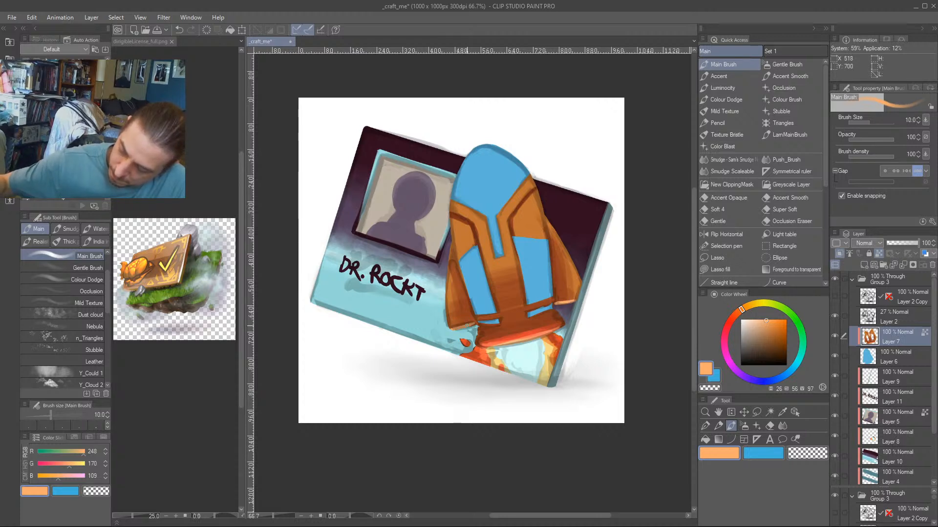
Hide the Layer 2 sketch, sample the flame's pale yellow and brighten the lower tips of the fins at brush size 10.
{"action": "left_click_drag", "start_coordinate": [404, 280], "coordinate": [363, 283]}
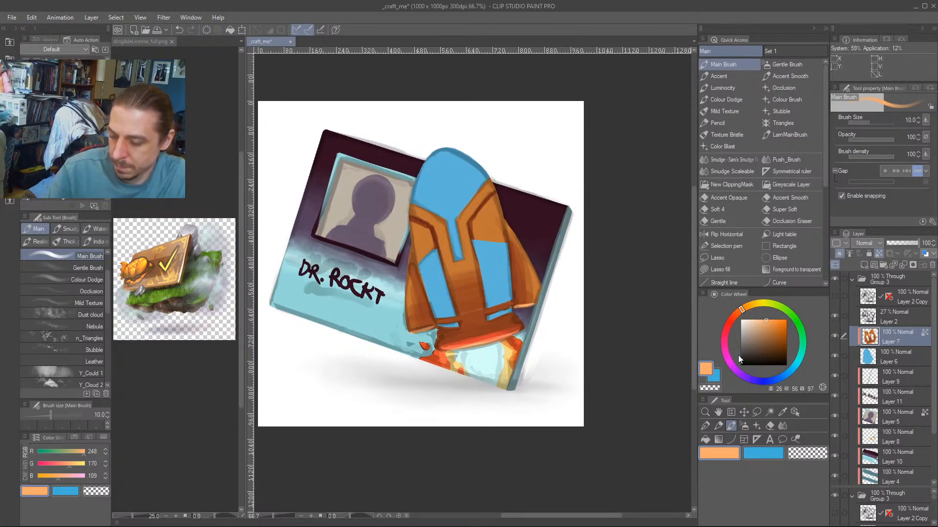
{"action": "left_click", "coordinate": [835, 317]}
{"action": "left_click_drag", "start_coordinate": [368, 351], "coordinate": [406, 362]}
{"action": "key", "text": "bracketright"}
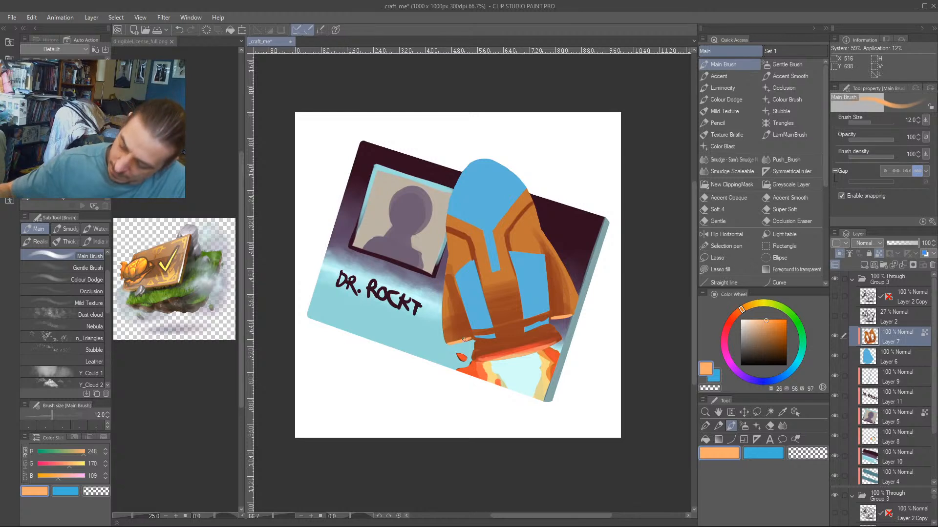
{"action": "left_click", "coordinate": [497, 371], "text": "alt"}
{"action": "key", "text": "bracketleft"}
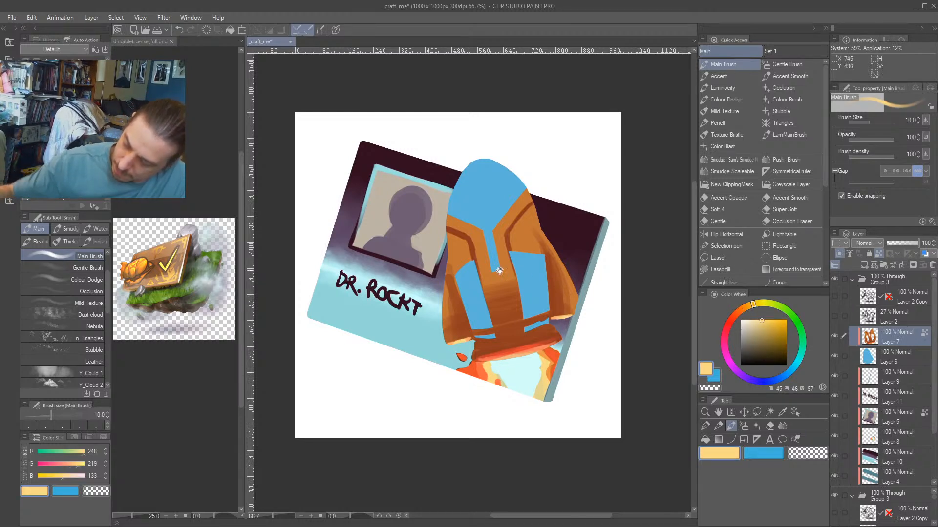
Sample the lower body's red-brown, deepen the shading above the nozzle at brush size 17 and smooth it with the Smudge brush.
{"action": "left_click_drag", "start_coordinate": [499, 271], "coordinate": [458, 300]}
{"action": "key", "text": "bracketright"}
{"action": "key", "text": "bracketright"}
{"action": "key", "text": "bracketright"}
{"action": "left_click", "coordinate": [450, 355], "text": "alt"}
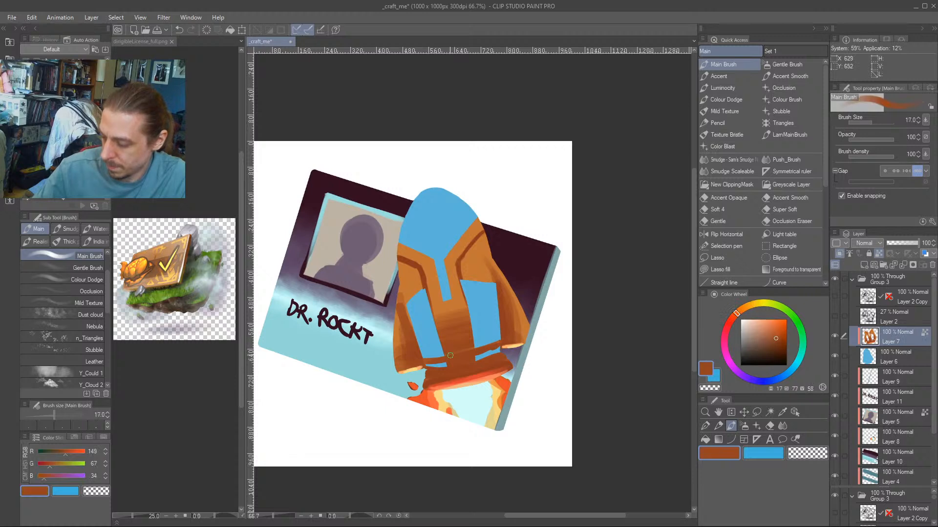
{"action": "key", "text": "j"}
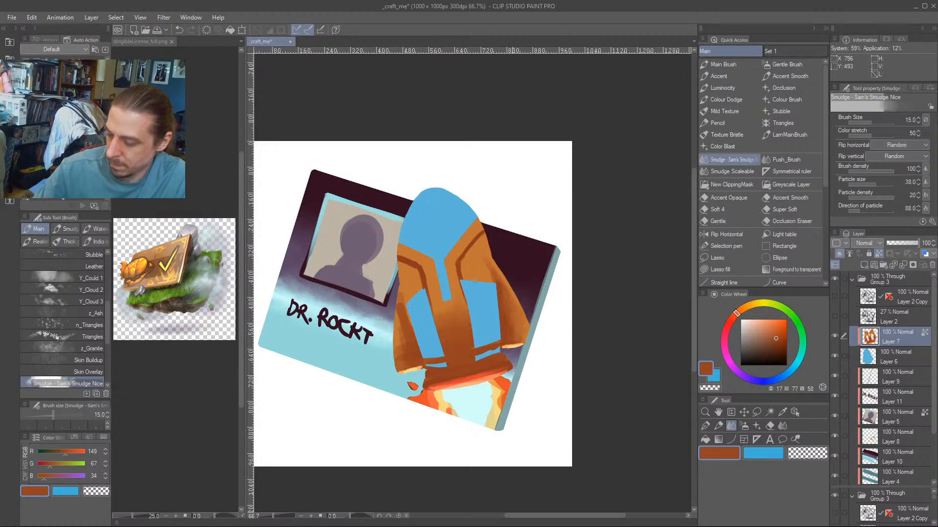
Sample a darker red-brown (140, 58, 30) and define the seams between the body and both fins at brush sizes 12 and 17.
{"action": "key", "text": "b"}
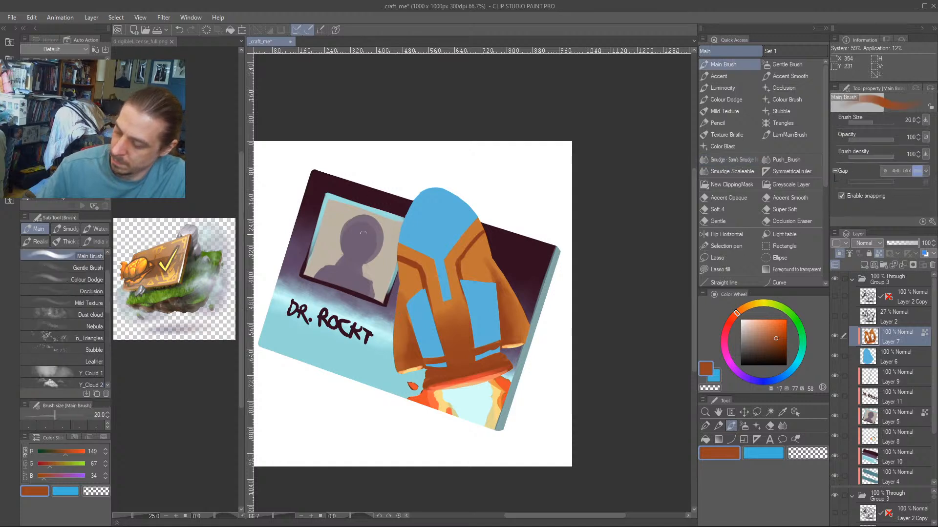
{"action": "key", "text": "bracketleft"}
{"action": "key", "text": "bracketleft"}
{"action": "left_click", "coordinate": [417, 266], "text": "alt"}
{"action": "key", "text": "bracketleft"}
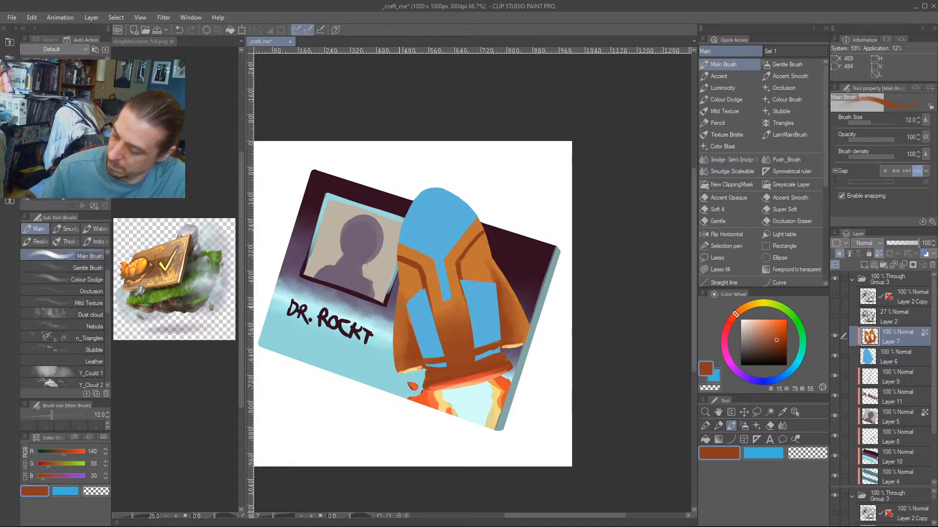
{"action": "left_click_drag", "start_coordinate": [399, 280], "coordinate": [409, 326]}
{"action": "left_click_drag", "start_coordinate": [491, 258], "coordinate": [498, 282]}
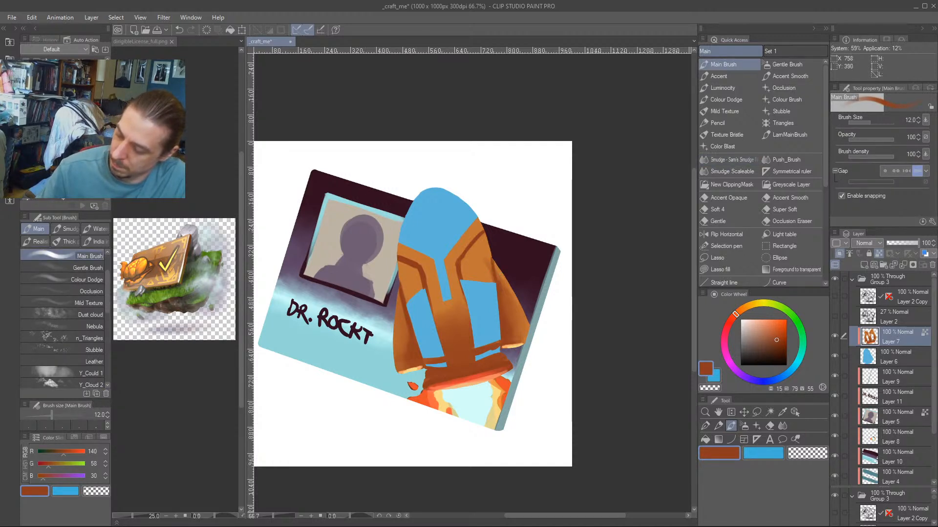
{"action": "left_click_drag", "start_coordinate": [389, 224], "coordinate": [392, 218]}
{"action": "key", "text": "bracketright"}
{"action": "key", "text": "bracketright"}
{"action": "left_click_drag", "start_coordinate": [410, 334], "coordinate": [405, 300]}
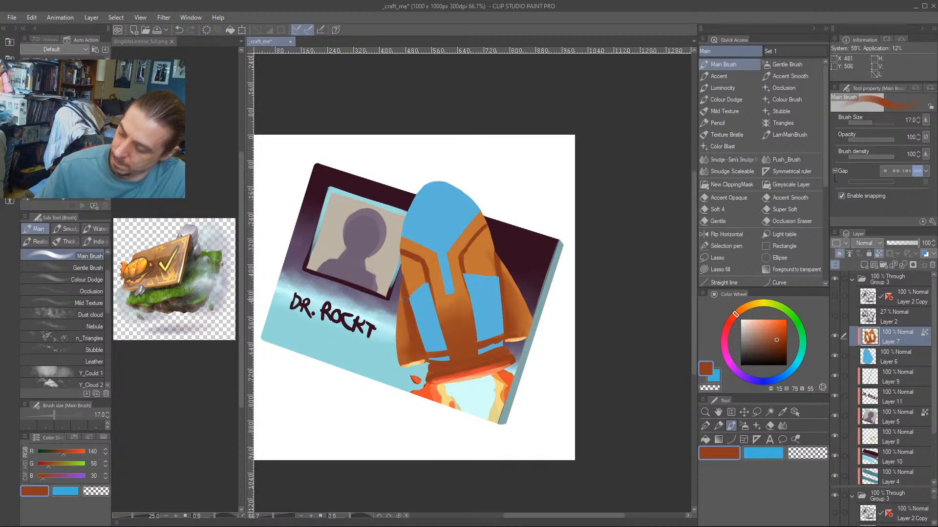
{"action": "left_click_drag", "start_coordinate": [505, 266], "coordinate": [503, 287]}
Shade the body's upper side panels in red-brown (141, 60, 31) at brush size 40 and blend the tones with Smudge at size 15.
{"action": "left_click", "coordinate": [495, 257], "text": "alt"}
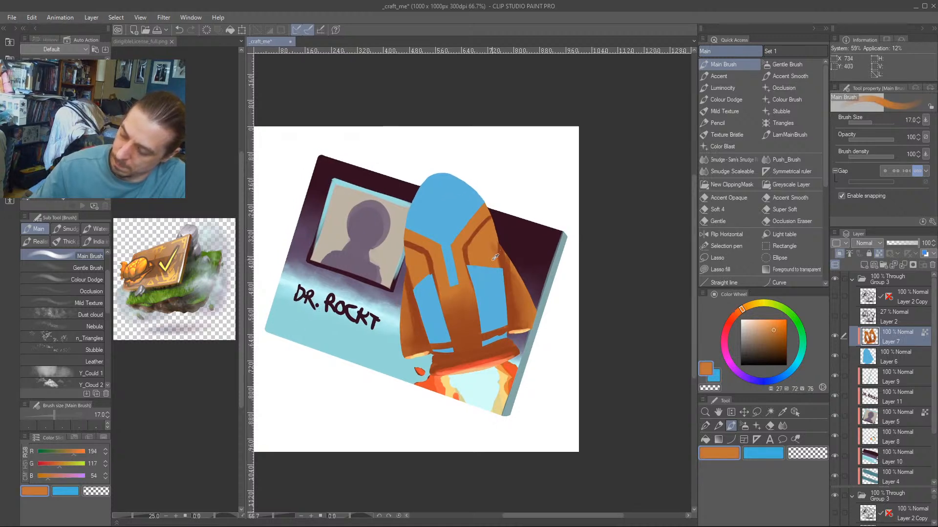
{"action": "key", "text": "bracketright"}
{"action": "key", "text": "bracketright"}
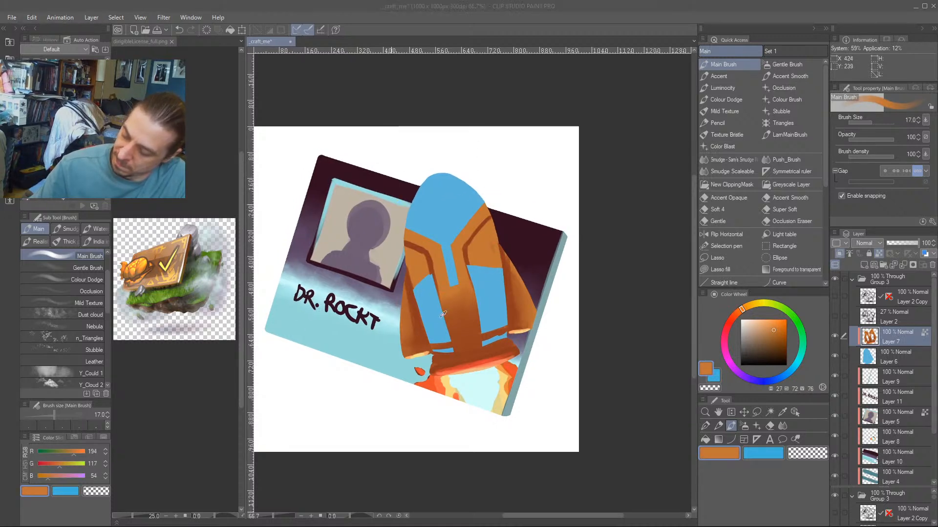
{"action": "left_click", "coordinate": [421, 329], "text": "alt"}
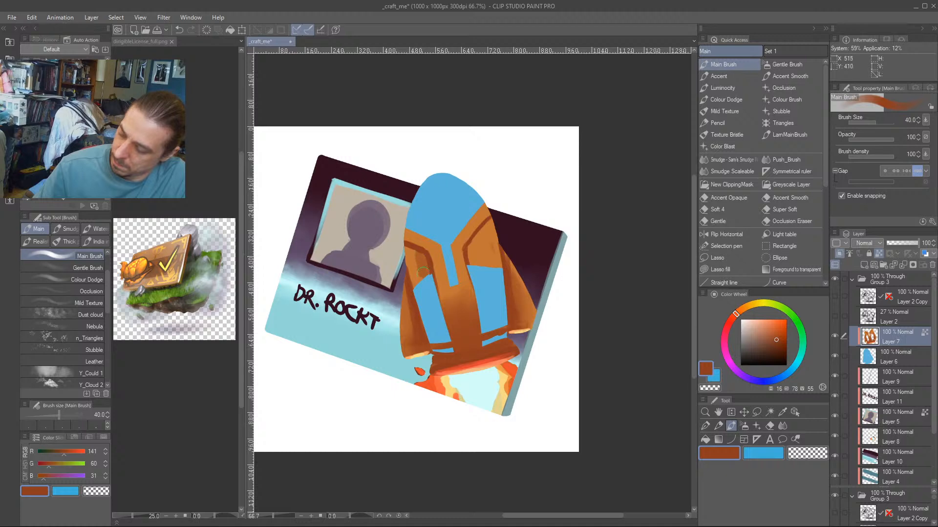
{"action": "key", "text": "j"}
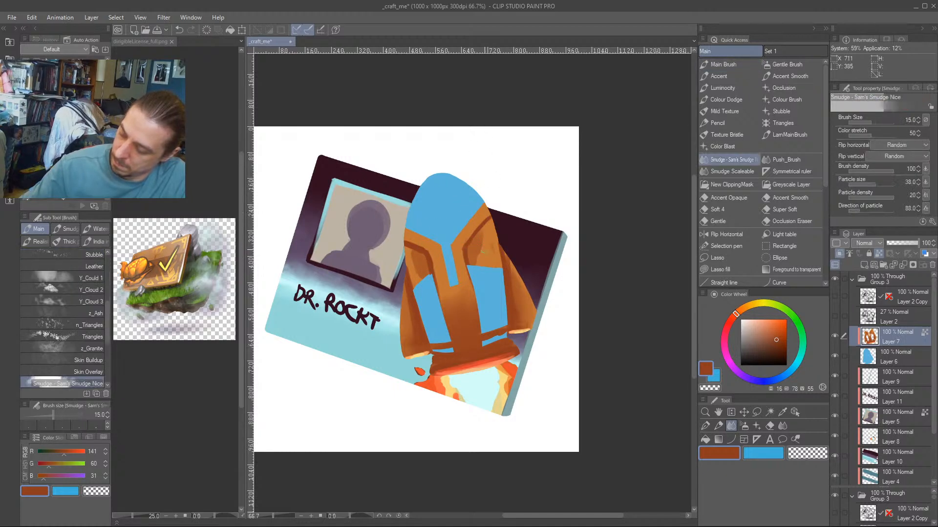
{"action": "left_click_drag", "start_coordinate": [341, 179], "coordinate": [350, 200]}
{"action": "left_click_drag", "start_coordinate": [339, 303], "coordinate": [352, 325]}
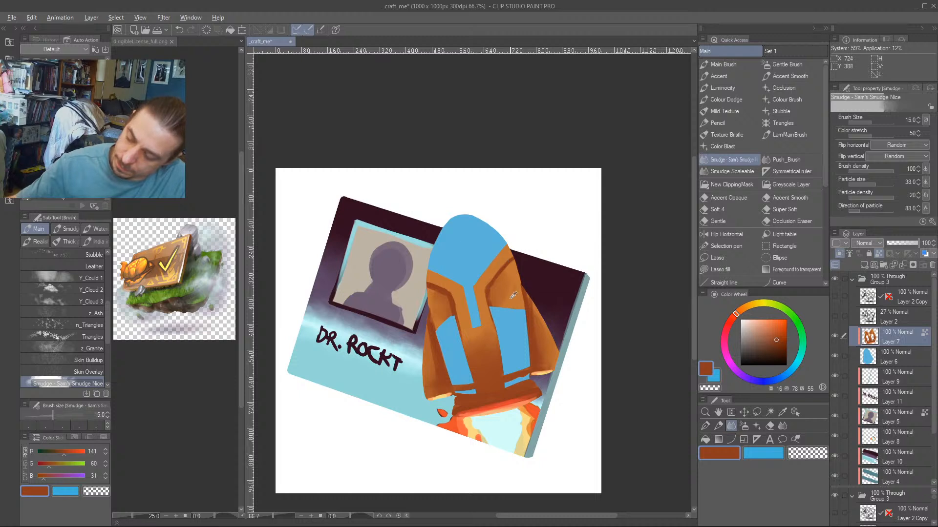
Pick a light orange (229, 175, 108) and highlight the V-shaped upper edges of the rocket's collar with the Main Brush at size 15.
{"action": "left_click", "coordinate": [765, 324]}
{"action": "left_click", "coordinate": [745, 307]}
{"action": "left_click", "coordinate": [746, 307]}
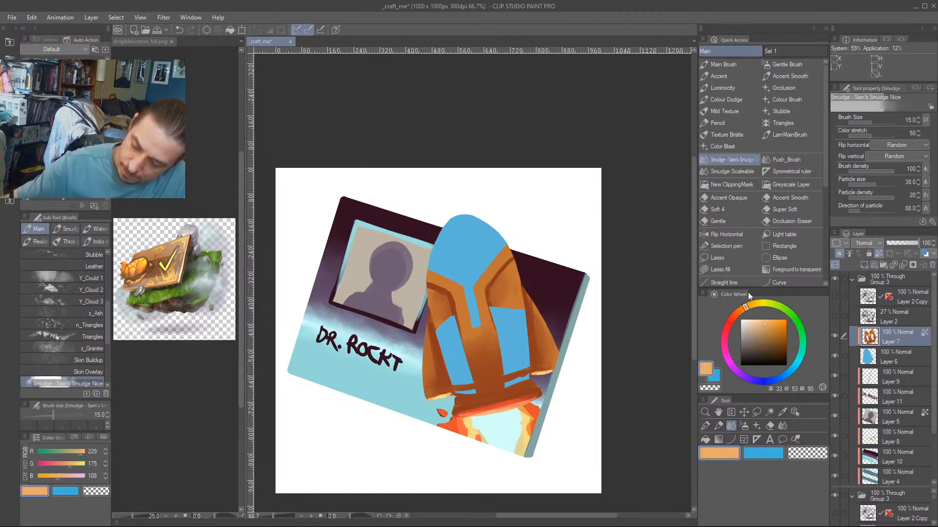
{"action": "key", "text": "bracketleft"}
{"action": "key", "text": "bracketleft"}
{"action": "key", "text": "bracketleft"}
{"action": "key", "text": "bracketleft"}
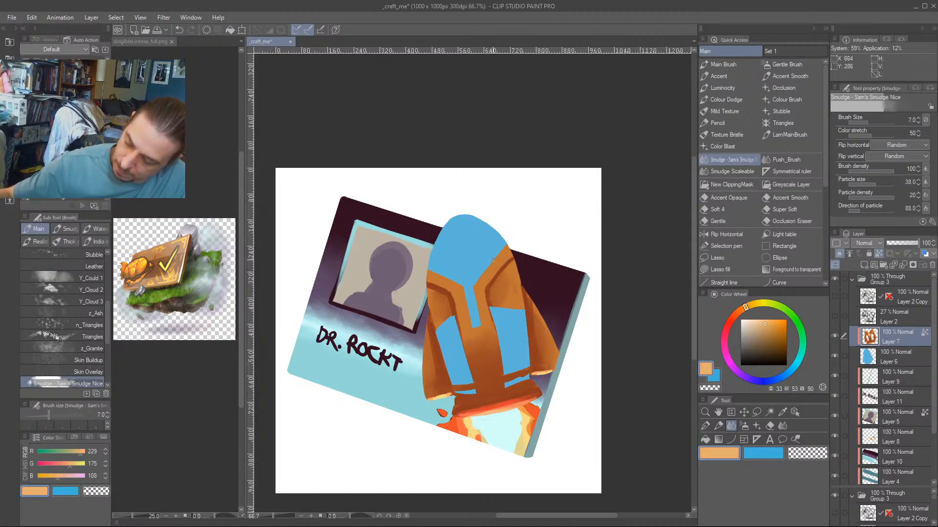
{"action": "key", "text": "b"}
{"action": "key", "text": "bracketleft"}
{"action": "key", "text": "bracketleft"}
{"action": "key", "text": "bracketleft"}
{"action": "key", "text": "bracketleft"}
{"action": "left_click_drag", "start_coordinate": [504, 251], "coordinate": [485, 279]}
{"action": "mouse_move", "coordinate": [437, 258]}
{"action": "left_mouse_down"}
{"action": "mouse_move", "coordinate": [414, 249]}
{"action": "mouse_move", "coordinate": [406, 265]}
{"action": "left_mouse_up"}
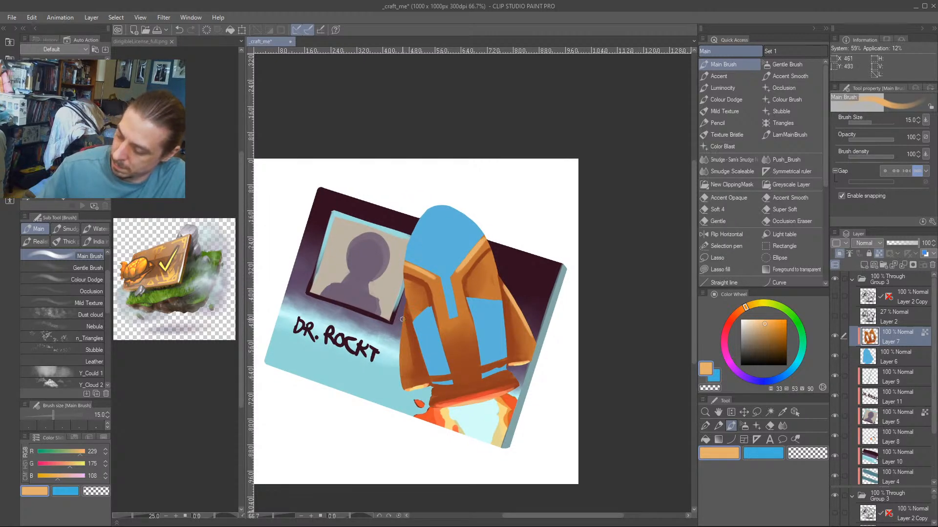
Highlight the left fin's outer edge and the central notch in light orange, and touch up the collar in sampled red-brown (146, 65, 33).
{"action": "left_click_drag", "start_coordinate": [402, 319], "coordinate": [401, 371]}
{"action": "left_click_drag", "start_coordinate": [440, 204], "coordinate": [436, 201]}
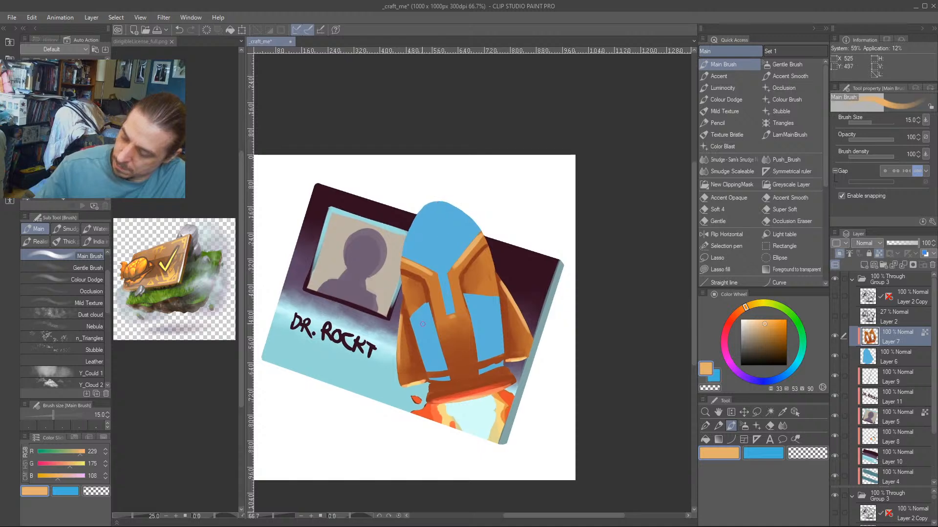
{"action": "left_click_drag", "start_coordinate": [434, 281], "coordinate": [444, 313]}
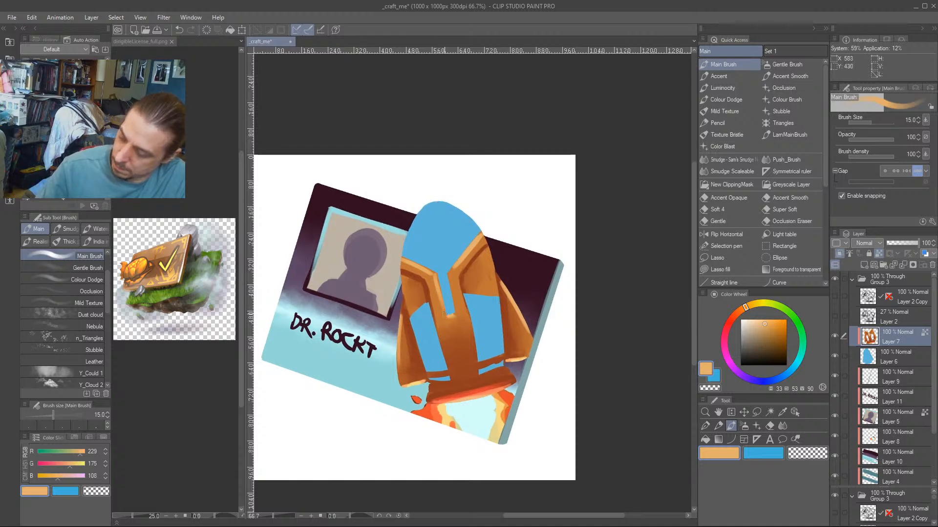
{"action": "left_click", "coordinate": [466, 268], "text": "alt"}
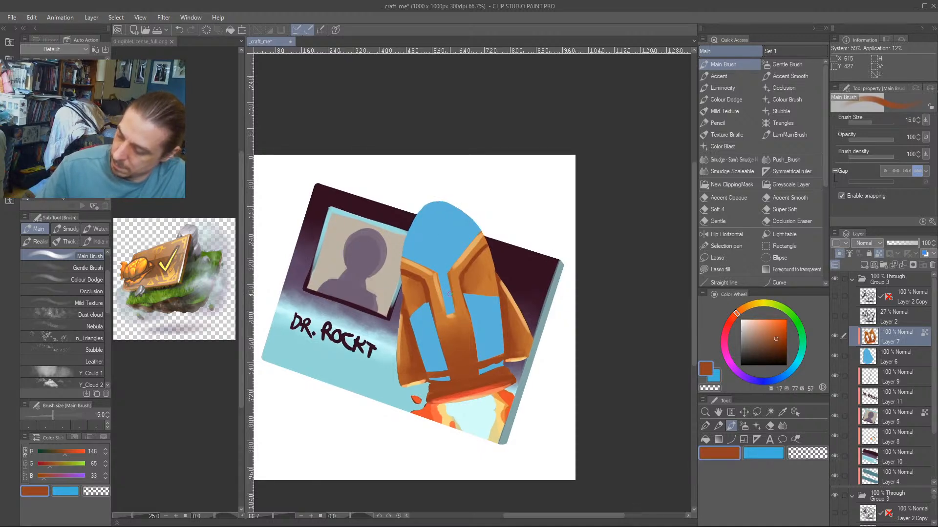
{"action": "mouse_move", "coordinate": [436, 277]}
{"action": "left_mouse_down"}
{"action": "mouse_move", "coordinate": [444, 313]}
{"action": "mouse_move", "coordinate": [372, 282]}
{"action": "mouse_move", "coordinate": [433, 266]}
{"action": "left_mouse_up"}
Paint a shadow above the nozzle in sampled dark purple (50, 15, 32) at brush size 30 and soften it with red-brown (121, 52, 33).
{"action": "key", "text": "]"}
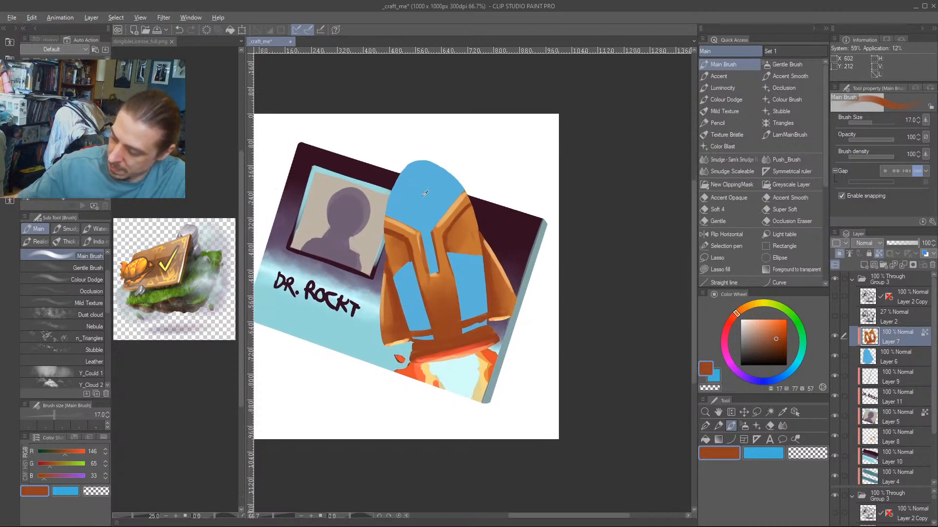
{"action": "left_click", "coordinate": [487, 223], "text": "alt"}
{"action": "key", "text": "]"}
{"action": "left_click_drag", "start_coordinate": [481, 328], "coordinate": [412, 344]}
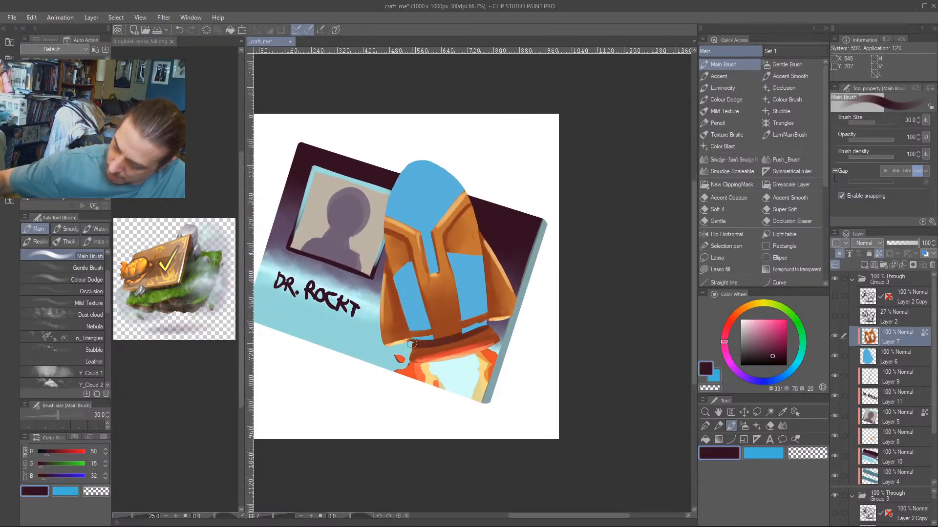
{"action": "key", "text": "ctrl+z"}
{"action": "mouse_move", "coordinate": [482, 331]}
{"action": "left_mouse_down"}
{"action": "mouse_move", "coordinate": [417, 343]}
{"action": "mouse_move", "coordinate": [489, 331]}
{"action": "mouse_move", "coordinate": [480, 319]}
{"action": "left_mouse_up"}
{"action": "left_click", "coordinate": [457, 327], "text": "alt"}
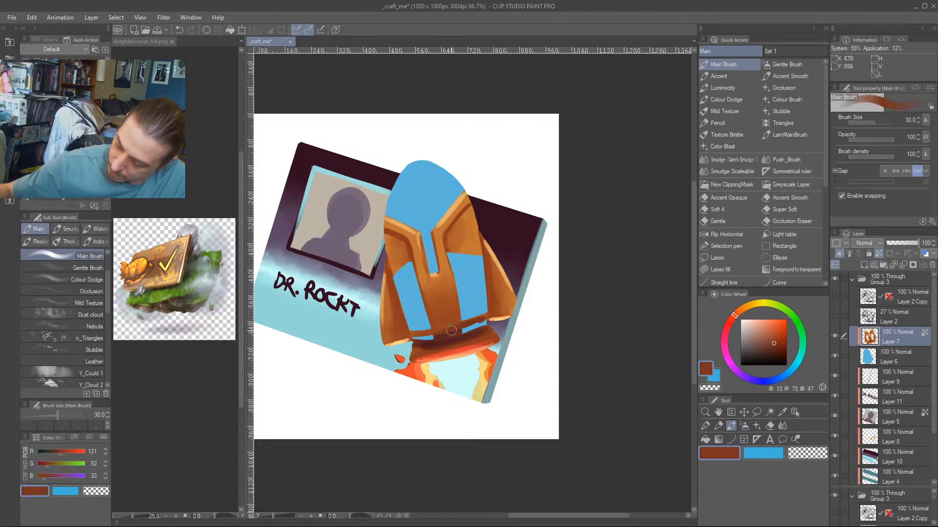
{"action": "mouse_move", "coordinate": [424, 342]}
{"action": "left_mouse_down"}
{"action": "mouse_move", "coordinate": [484, 328]}
{"action": "mouse_move", "coordinate": [428, 348]}
{"action": "mouse_move", "coordinate": [464, 320]}
{"action": "mouse_move", "coordinate": [437, 317]}
{"action": "left_mouse_up"}
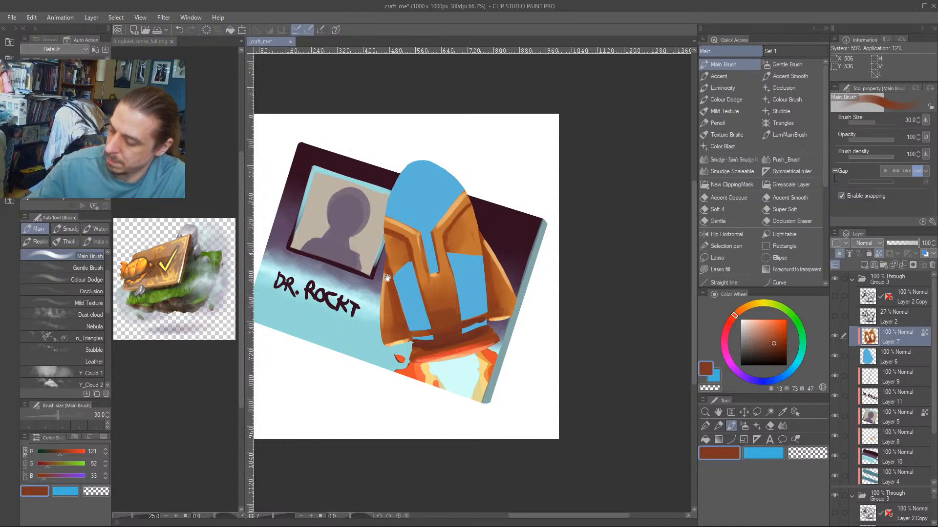
{"action": "left_click_drag", "start_coordinate": [340, 328], "coordinate": [322, 324]}
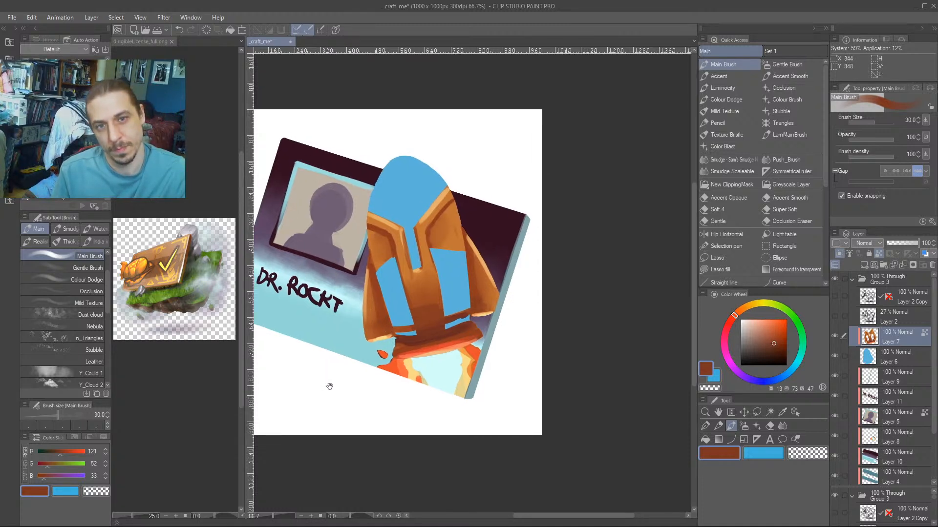
{"action": "left_click_drag", "start_coordinate": [328, 385], "coordinate": [367, 401]}
{"action": "key", "text": "j"}
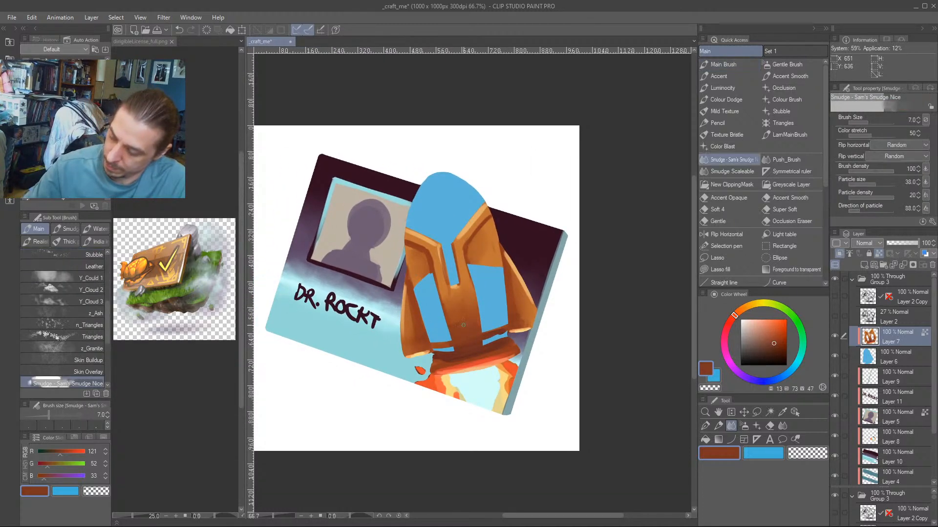
{"action": "scroll", "coordinate": [445, 287], "scroll_direction": "up", "scroll_amount": 2}
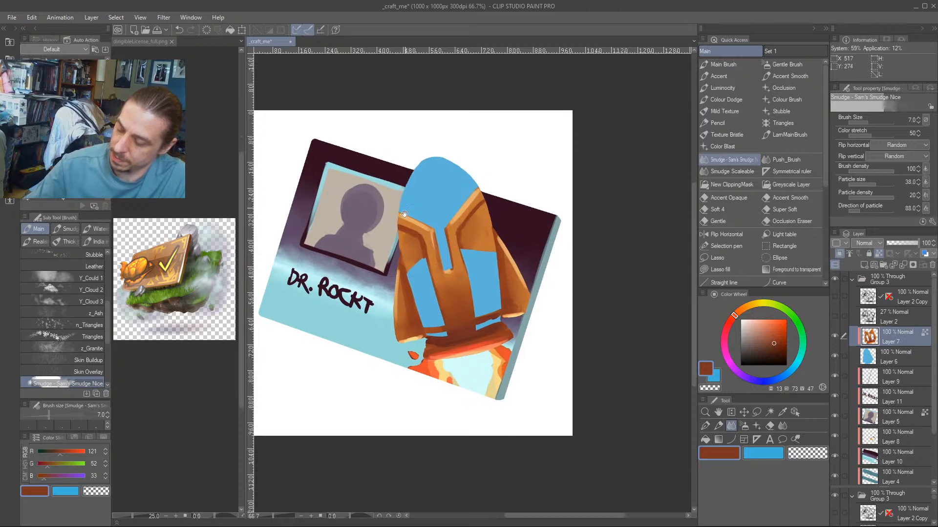
On Layer 6, scatter pink (255, 142, 253) shapes over the rocket's blue nose and panels with the Triangles brush at size 200.
{"action": "left_click", "coordinate": [894, 357]}
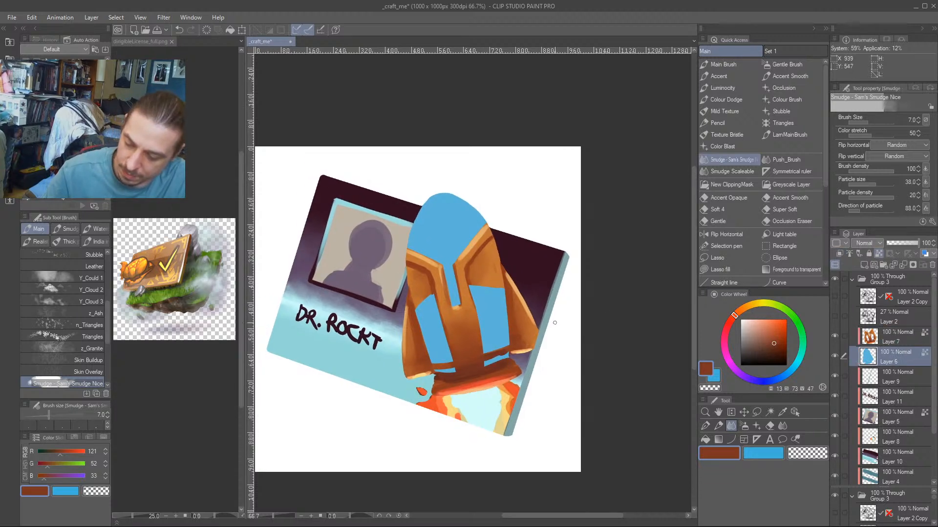
{"action": "scroll", "coordinate": [379, 264], "scroll_direction": "up", "scroll_amount": 3}
{"action": "left_click", "coordinate": [457, 262], "text": "alt"}
{"action": "left_click_drag", "start_coordinate": [488, 350], "coordinate": [486, 334]}
{"action": "left_click", "coordinate": [729, 362]}
{"action": "left_click_drag", "start_coordinate": [756, 329], "coordinate": [761, 319]}
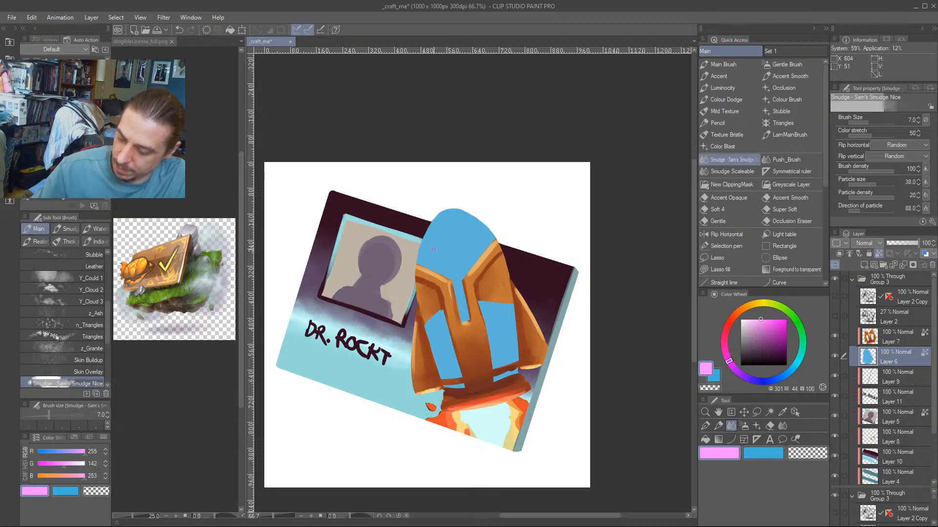
{"action": "left_click", "coordinate": [735, 112]}
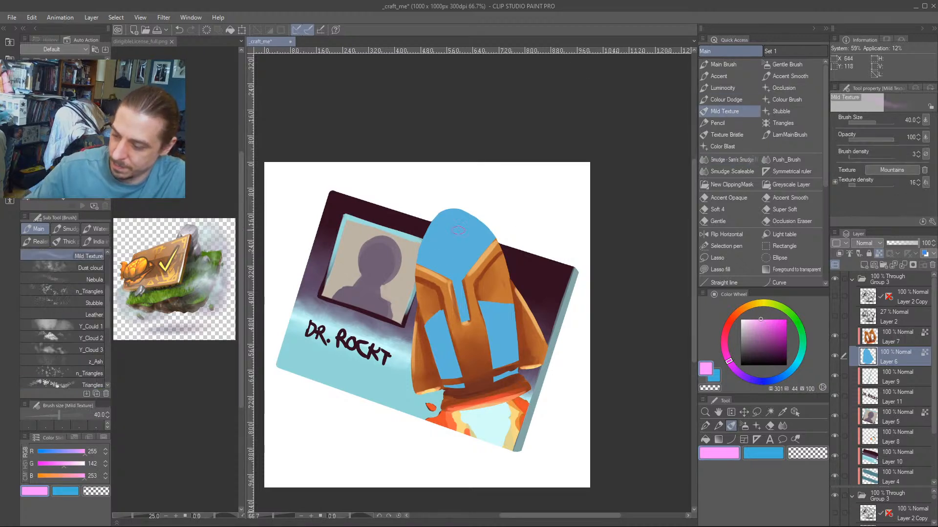
{"action": "left_click", "coordinate": [783, 123]}
{"action": "key", "text": "bracketleft"}
{"action": "key", "text": "bracketleft"}
{"action": "key", "text": "bracketleft"}
{"action": "key", "text": "bracketleft"}
{"action": "key", "text": "bracketleft"}
{"action": "mouse_move", "coordinate": [447, 264]}
{"action": "left_mouse_down"}
{"action": "mouse_move", "coordinate": [446, 337]}
{"action": "mouse_move", "coordinate": [496, 327]}
{"action": "left_mouse_up"}
{"action": "left_click_drag", "start_coordinate": [384, 222], "coordinate": [388, 234]}
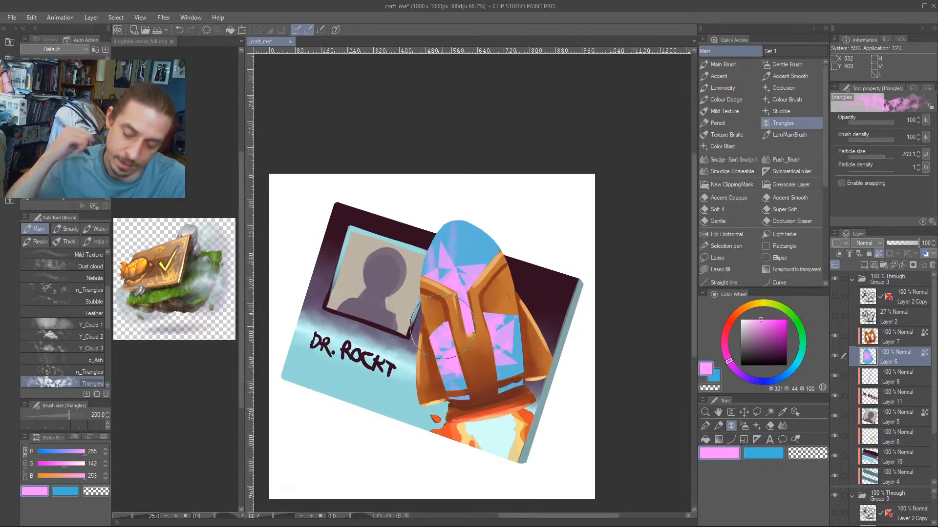
Try orange (234, 173, 91) triangles on the rocket's nose and side panels at brush sizes 80 and 60.
{"action": "left_click_drag", "start_coordinate": [536, 270], "coordinate": [540, 253]}
{"action": "left_click", "coordinate": [746, 307]}
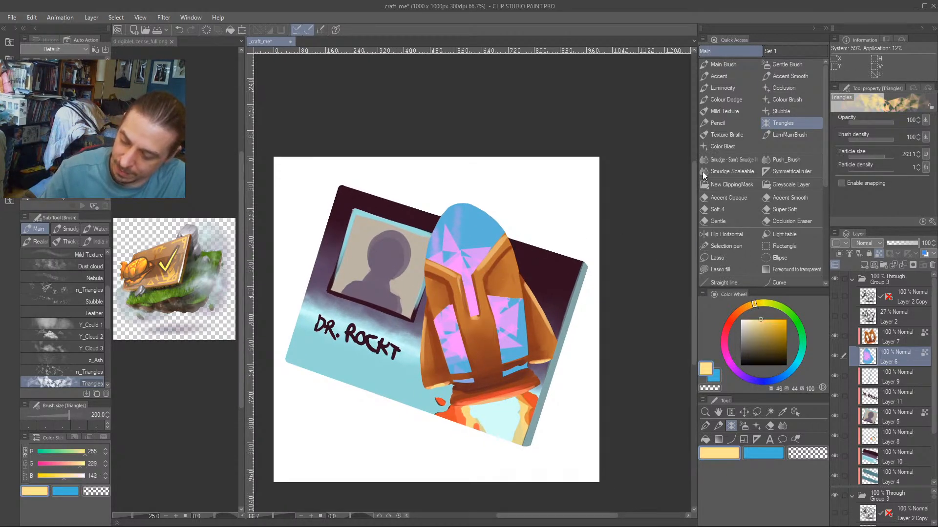
{"action": "left_click", "coordinate": [745, 308]}
{"action": "left_click_drag", "start_coordinate": [761, 321], "coordinate": [769, 323]}
{"action": "key", "text": "bracketleft"}
{"action": "key", "text": "bracketleft"}
{"action": "key", "text": "bracketleft"}
{"action": "key", "text": "bracketleft"}
{"action": "key", "text": "bracketleft"}
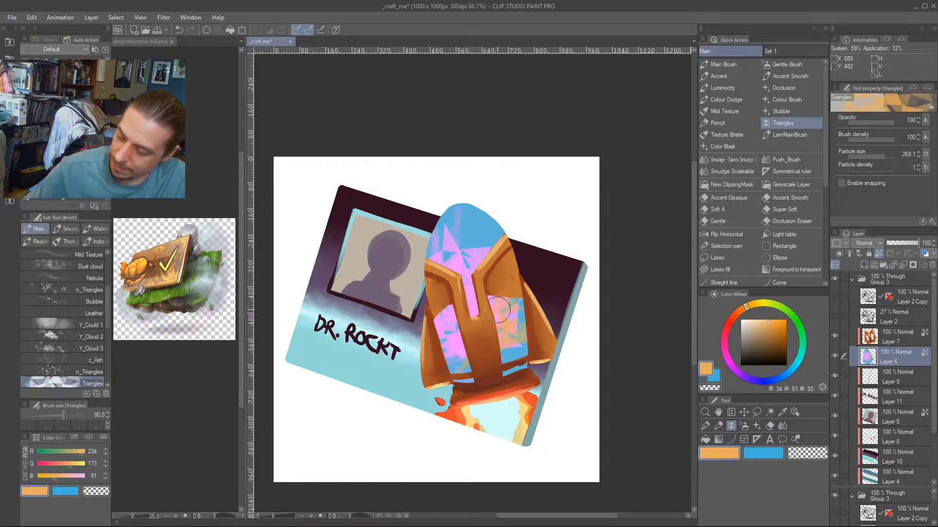
{"action": "key", "text": "bracketleft"}
{"action": "key", "text": "bracketleft"}
{"action": "mouse_move", "coordinate": [463, 224]}
{"action": "left_mouse_down"}
{"action": "mouse_move", "coordinate": [475, 227]}
{"action": "mouse_move", "coordinate": [456, 214]}
{"action": "mouse_move", "coordinate": [457, 232]}
{"action": "left_mouse_up"}
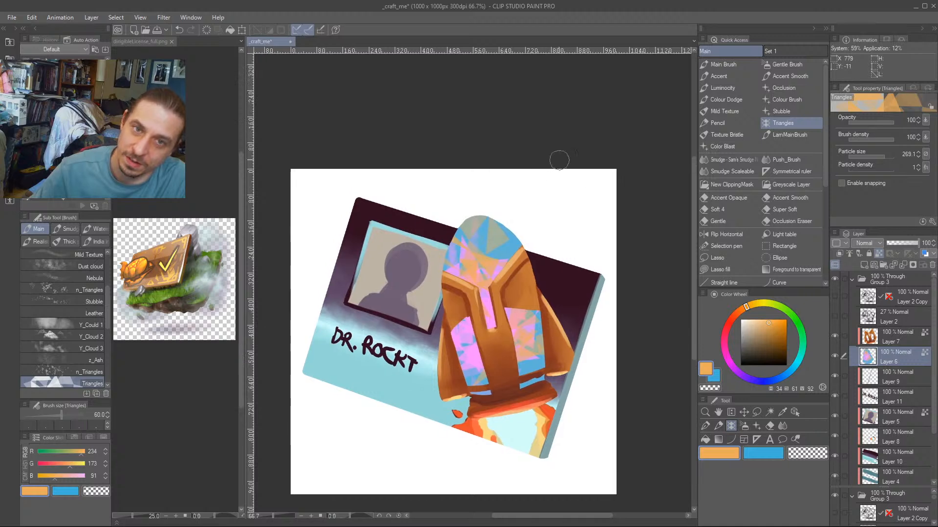
{"action": "key", "text": "ctrl+z"}
{"action": "key", "text": "ctrl+z"}
{"action": "key", "text": "ctrl+z"}
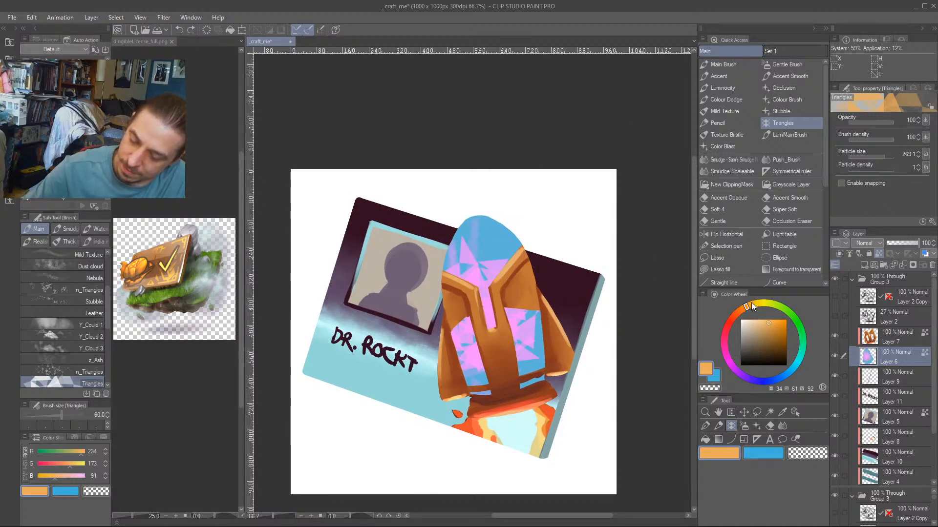
Try lime green (164, 234, 91) triangles on the rocket's nose.
{"action": "left_click", "coordinate": [782, 308]}
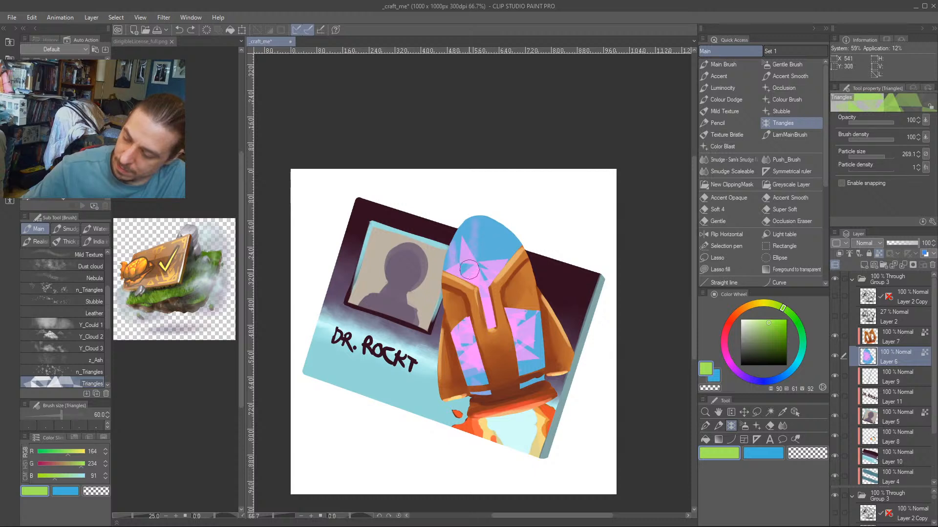
{"action": "left_click_drag", "start_coordinate": [473, 266], "coordinate": [456, 267]}
{"action": "key", "text": "ctrl+z"}
{"action": "key", "text": "ctrl+z"}
{"action": "key", "text": "ctrl+z"}
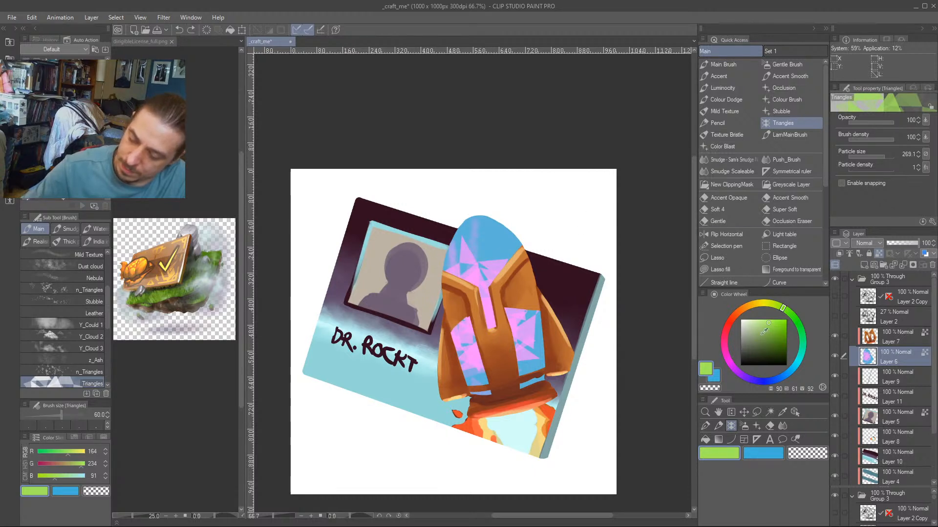
Scatter cyan (91, 234, 230) triangles over the rocket's nose and left panel at brush size 60.
{"action": "left_click", "coordinate": [724, 350]}
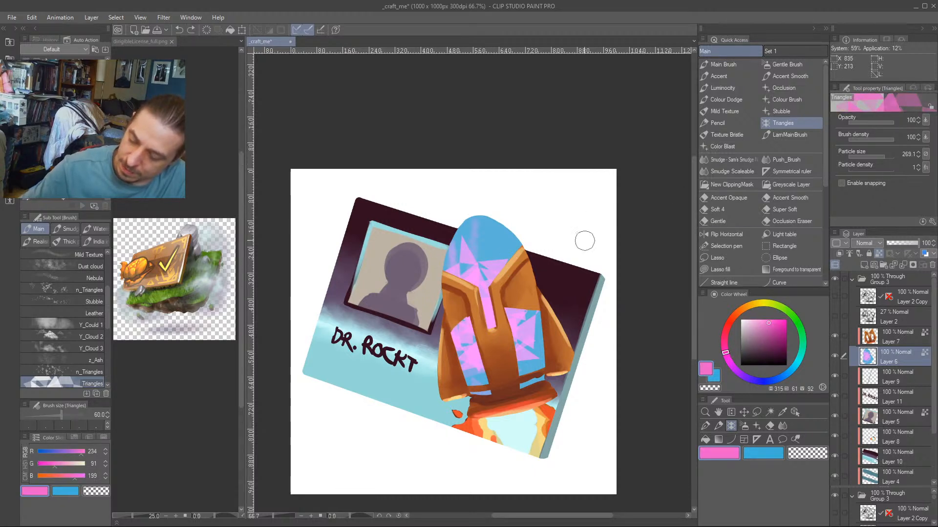
{"action": "left_click", "coordinate": [797, 362]}
{"action": "left_click_drag", "start_coordinate": [481, 233], "coordinate": [441, 312]}
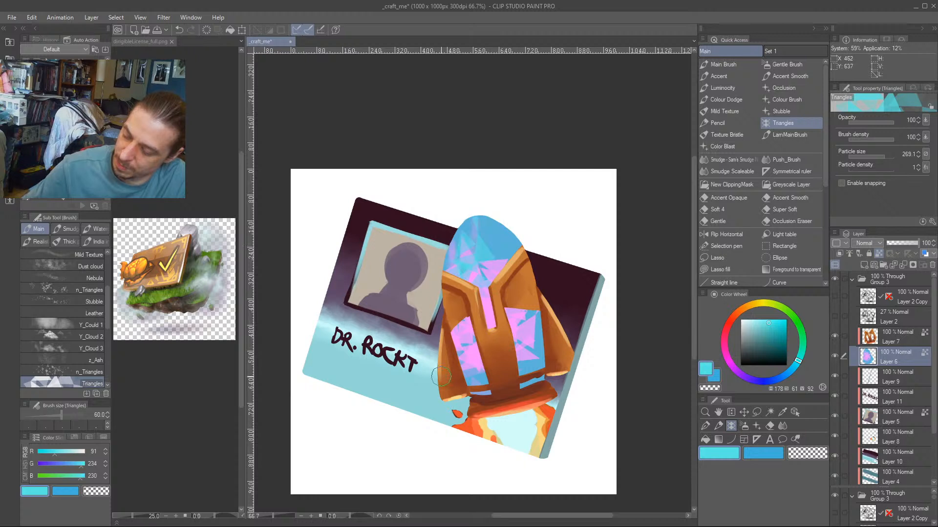
{"action": "left_click_drag", "start_coordinate": [495, 237], "coordinate": [491, 268]}
{"action": "left_click_drag", "start_coordinate": [461, 353], "coordinate": [472, 372]}
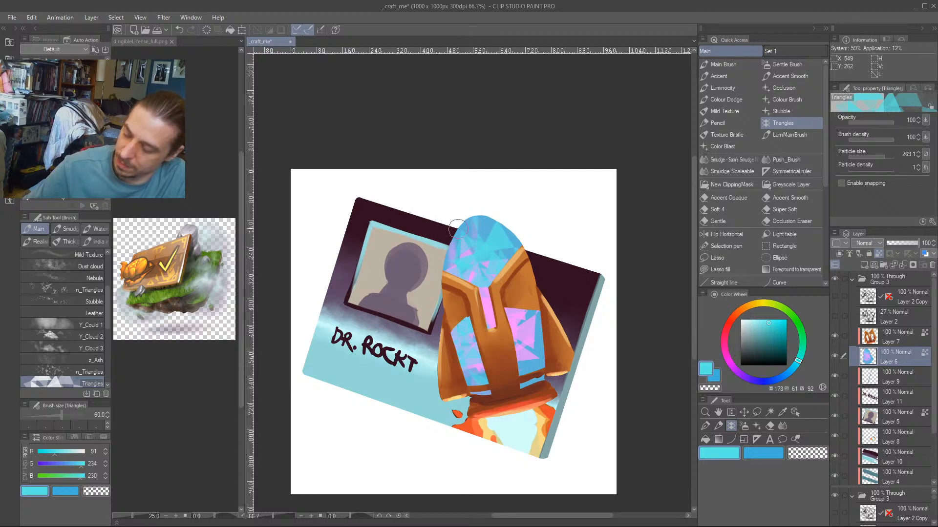
{"action": "mouse_move", "coordinate": [403, 297]}
{"action": "left_mouse_down"}
{"action": "mouse_move", "coordinate": [400, 275]}
{"action": "mouse_move", "coordinate": [410, 327]}
{"action": "left_mouse_up"}
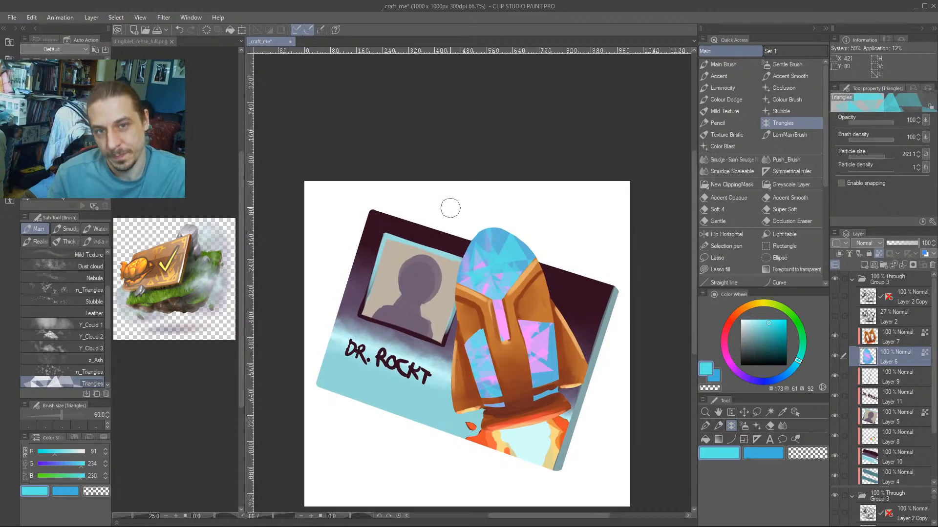
Pick purple (170, 91, 234), set brush size 30 with particle size 43.3, and try the Triangles brush on the nose.
{"action": "left_click", "coordinate": [742, 375]}
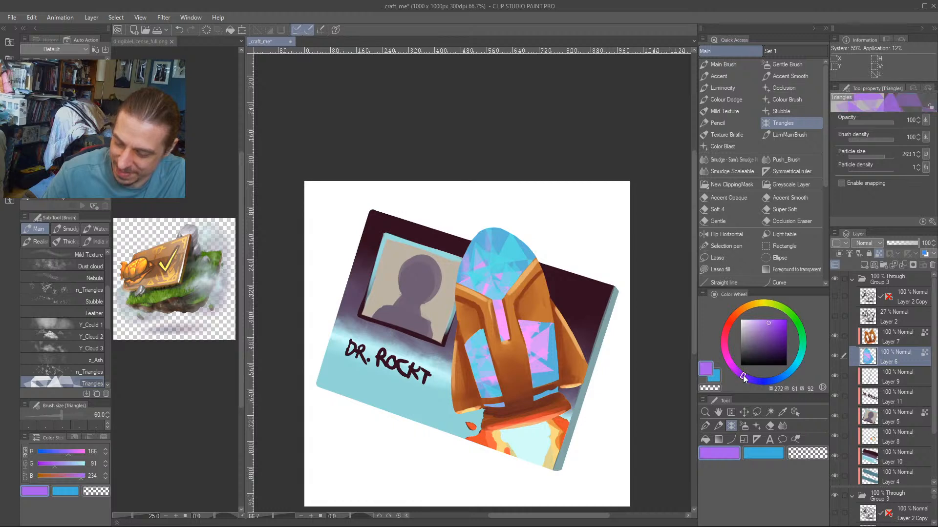
{"action": "key", "text": "bracketleft"}
{"action": "key", "text": "bracketleft"}
{"action": "key", "text": "bracketleft"}
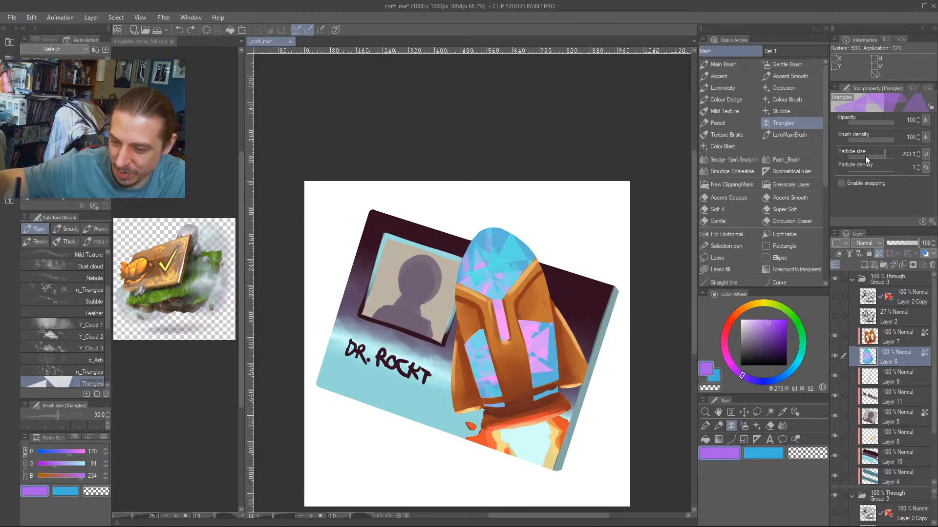
{"action": "left_click_drag", "start_coordinate": [866, 156], "coordinate": [876, 155]}
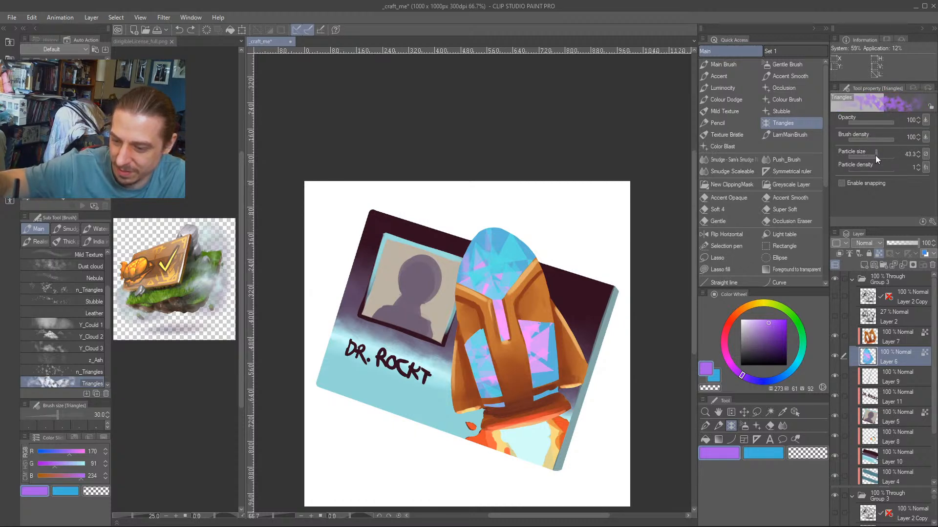
{"action": "mouse_move", "coordinate": [492, 239]}
{"action": "left_mouse_down"}
{"action": "mouse_move", "coordinate": [481, 259]}
{"action": "mouse_move", "coordinate": [489, 283]}
{"action": "left_mouse_up"}
{"action": "key", "text": "ctrl+z"}
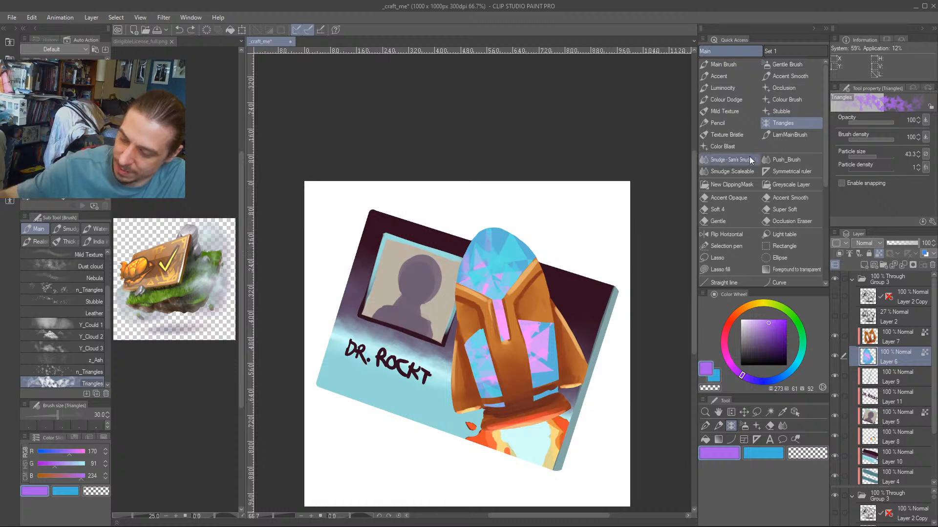
Set the Triangles brush's particle size to 101.4 and its brush density to 100.
{"action": "left_click", "coordinate": [880, 157]}
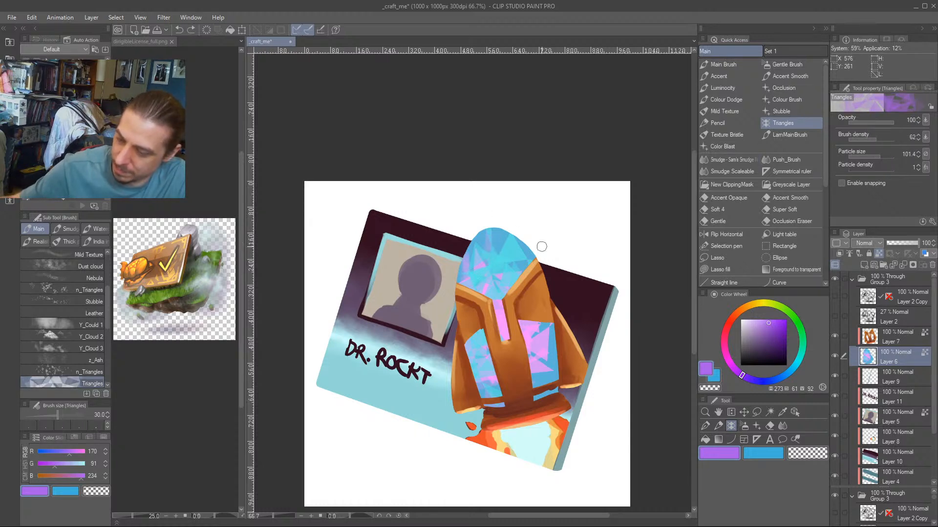
{"action": "left_click", "coordinate": [872, 132]}
{"action": "left_click_drag", "start_coordinate": [872, 133], "coordinate": [904, 123]}
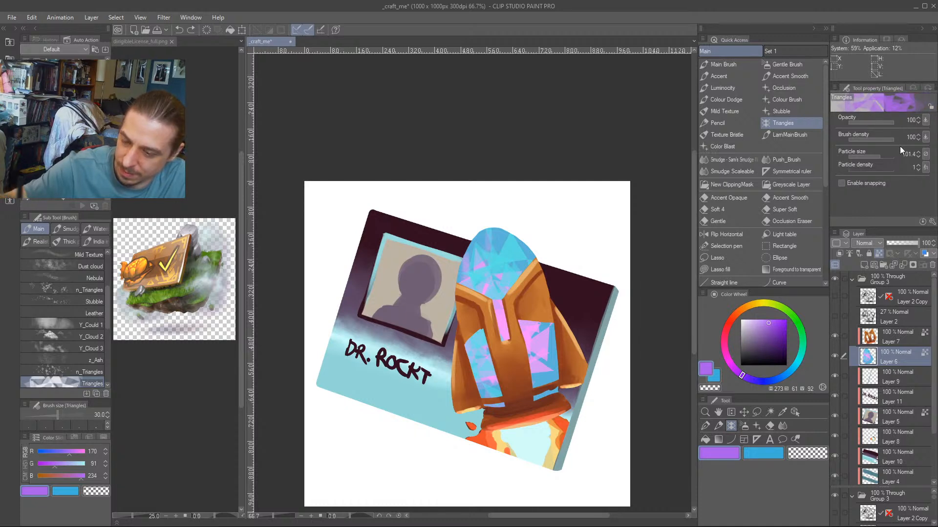
Try a purple stroke on the nose and turn off the pen-pressure control of the Triangles brush's density.
{"action": "mouse_move", "coordinate": [468, 271]}
{"action": "left_mouse_down"}
{"action": "mouse_move", "coordinate": [500, 262]}
{"action": "mouse_move", "coordinate": [490, 300]}
{"action": "mouse_move", "coordinate": [510, 290]}
{"action": "mouse_move", "coordinate": [484, 254]}
{"action": "left_mouse_up"}
{"action": "key", "text": "ctrl+z"}
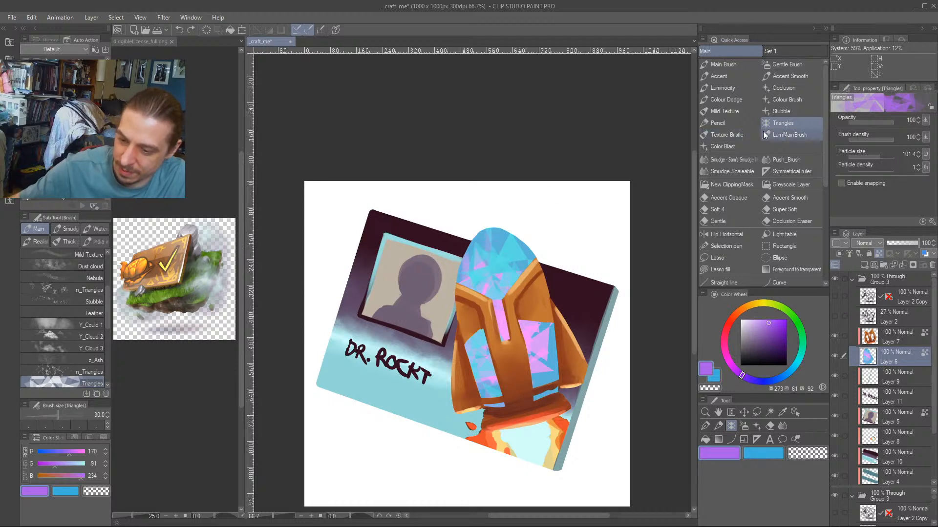
{"action": "left_click", "coordinate": [925, 136]}
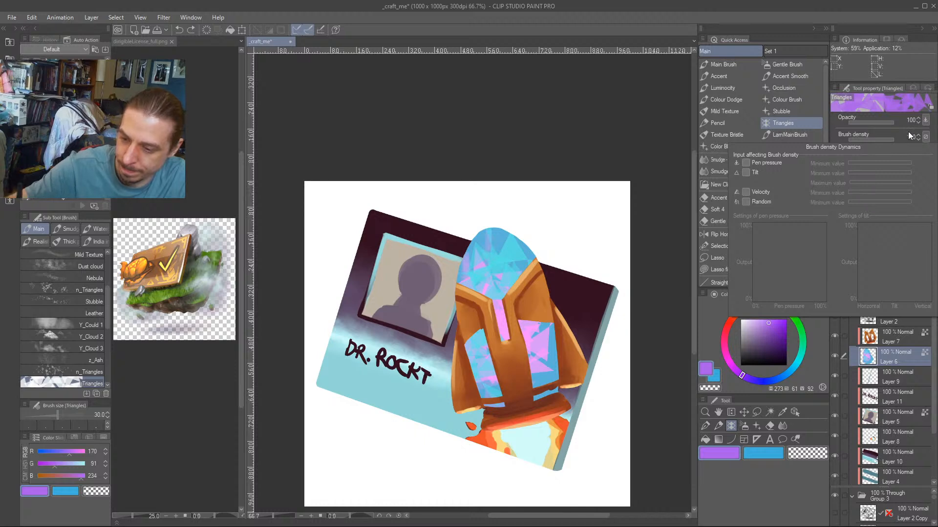
Fill the nose and left panel with purple (170, 91, 234) and blue (93, 180, 216) triangles at brush size 30.
{"action": "mouse_move", "coordinate": [525, 240]}
{"action": "left_mouse_down"}
{"action": "mouse_move", "coordinate": [489, 273]}
{"action": "mouse_move", "coordinate": [489, 371]}
{"action": "mouse_move", "coordinate": [475, 342]}
{"action": "left_mouse_up"}
{"action": "left_click", "coordinate": [483, 379], "text": "alt"}
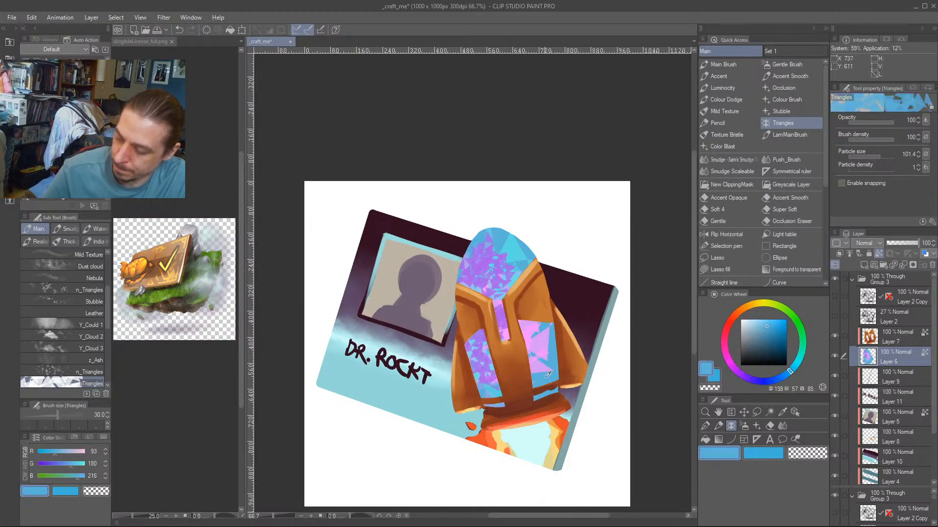
{"action": "left_click_drag", "start_coordinate": [486, 378], "coordinate": [481, 337]}
{"action": "mouse_move", "coordinate": [480, 274]}
{"action": "left_mouse_down"}
{"action": "mouse_move", "coordinate": [485, 255]}
{"action": "mouse_move", "coordinate": [473, 280]}
{"action": "mouse_move", "coordinate": [499, 261]}
{"action": "mouse_move", "coordinate": [503, 244]}
{"action": "mouse_move", "coordinate": [497, 261]}
{"action": "mouse_move", "coordinate": [487, 242]}
{"action": "mouse_move", "coordinate": [480, 267]}
{"action": "mouse_move", "coordinate": [512, 337]}
{"action": "mouse_move", "coordinate": [478, 262]}
{"action": "mouse_move", "coordinate": [470, 289]}
{"action": "mouse_move", "coordinate": [497, 241]}
{"action": "left_mouse_up"}
Scatter pink (252, 143, 252) triangles over the nose and left panel, and blue (111, 160, 221) triangles over the right panel.
{"action": "left_click", "coordinate": [523, 243], "text": "alt"}
{"action": "left_click", "coordinate": [523, 336], "text": "alt"}
{"action": "left_click", "coordinate": [527, 337], "text": "alt"}
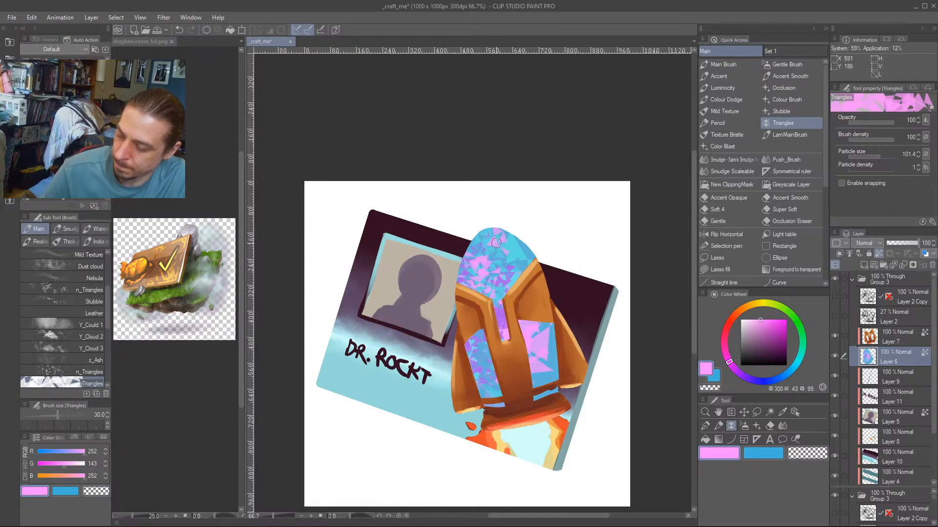
{"action": "left_click_drag", "start_coordinate": [480, 348], "coordinate": [479, 363]}
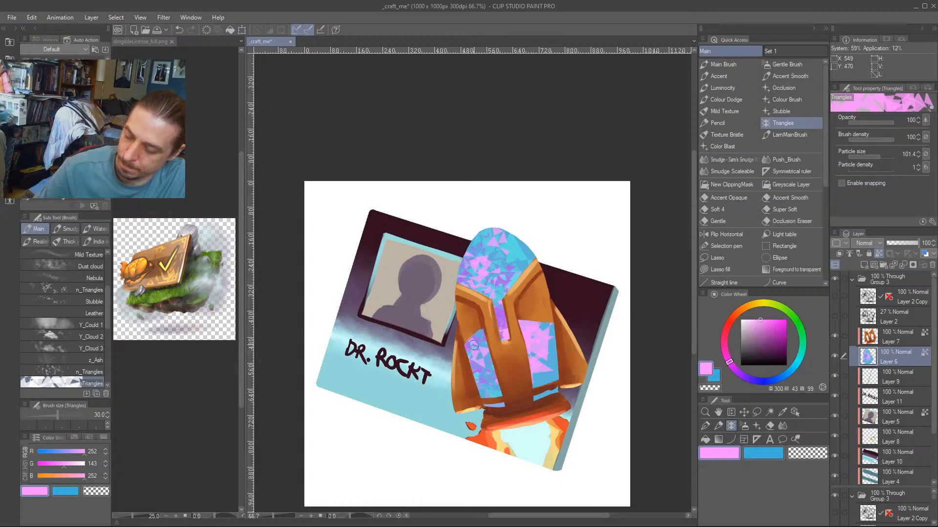
{"action": "left_click", "coordinate": [474, 365], "text": "alt"}
{"action": "left_click", "coordinate": [478, 369], "text": "alt"}
{"action": "mouse_move", "coordinate": [538, 354]}
{"action": "left_mouse_down"}
{"action": "mouse_move", "coordinate": [542, 335]}
{"action": "mouse_move", "coordinate": [536, 366]}
{"action": "left_mouse_up"}
{"action": "left_click_drag", "start_coordinate": [419, 224], "coordinate": [417, 205]}
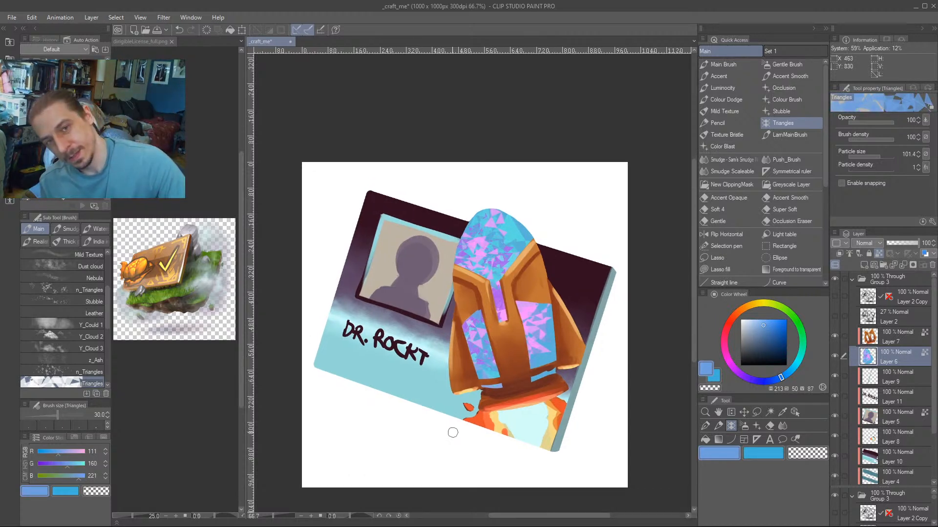
Sample cyan (92, 219, 226), make pen pressure control the Triangles brush's density, and set its brush size to 60.
{"action": "left_click", "coordinate": [520, 219], "text": "alt"}
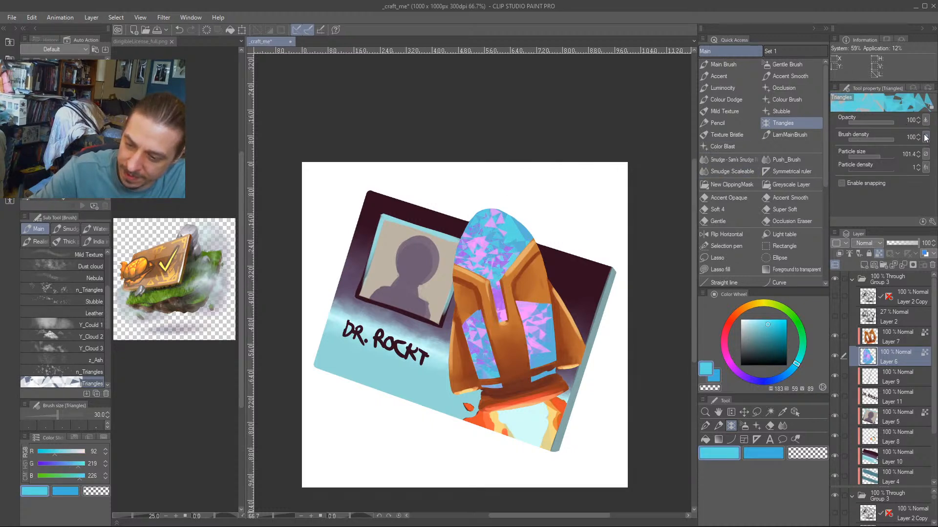
{"action": "left_click", "coordinate": [925, 137]}
{"action": "left_click", "coordinate": [749, 163]}
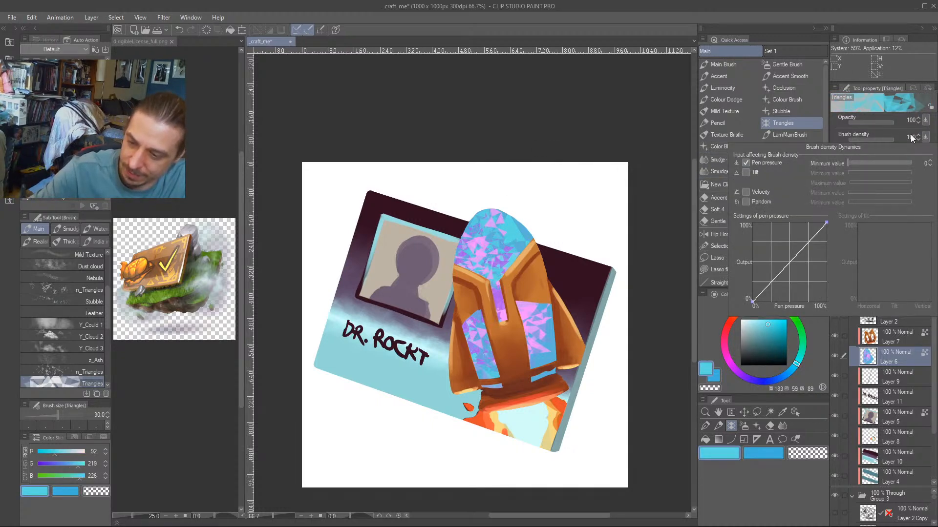
{"action": "left_click", "coordinate": [911, 136]}
{"action": "key", "text": "]"}
{"action": "key", "text": "]"}
{"action": "key", "text": "]"}
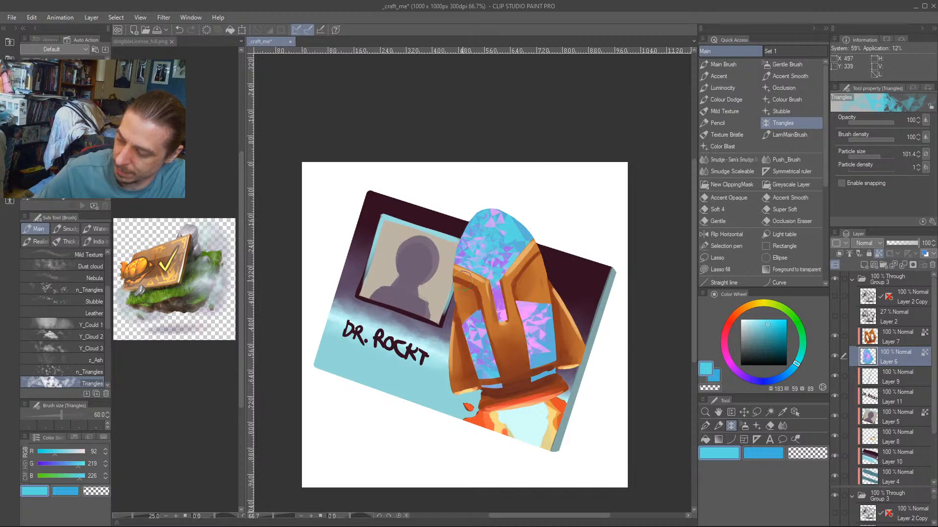
Blend the crystal texture on the nose and panels with overlapping cyan (92, 220, 226) and lilac (215, 152, 244) triangles.
{"action": "mouse_move", "coordinate": [505, 264]}
{"action": "left_mouse_down"}
{"action": "mouse_move", "coordinate": [472, 230]}
{"action": "mouse_move", "coordinate": [503, 320]}
{"action": "left_mouse_up"}
{"action": "left_click", "coordinate": [528, 304], "text": "alt"}
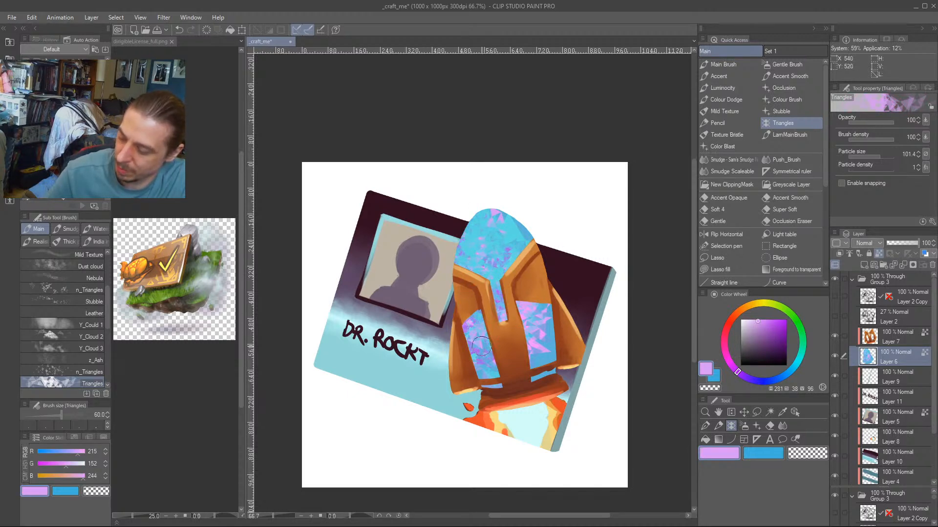
{"action": "left_click_drag", "start_coordinate": [417, 228], "coordinate": [425, 194]}
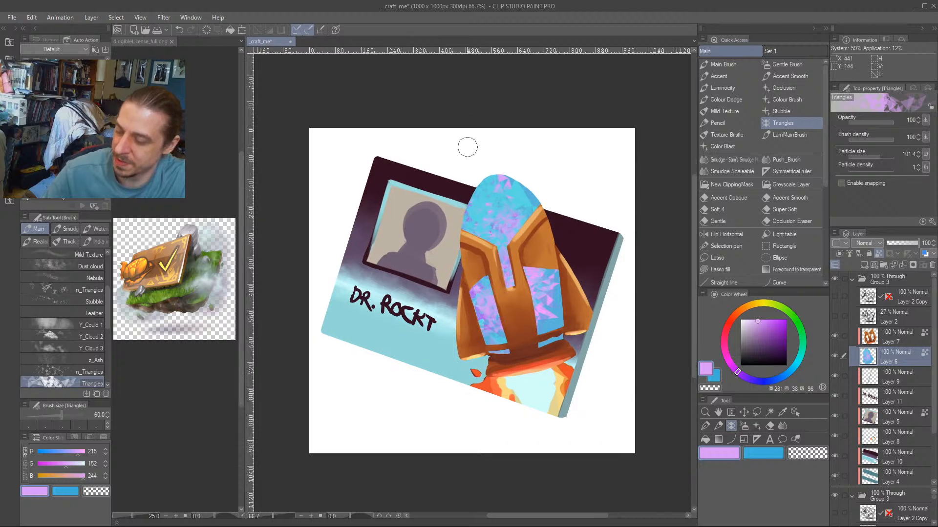
{"action": "left_click", "coordinate": [499, 185], "text": "alt"}
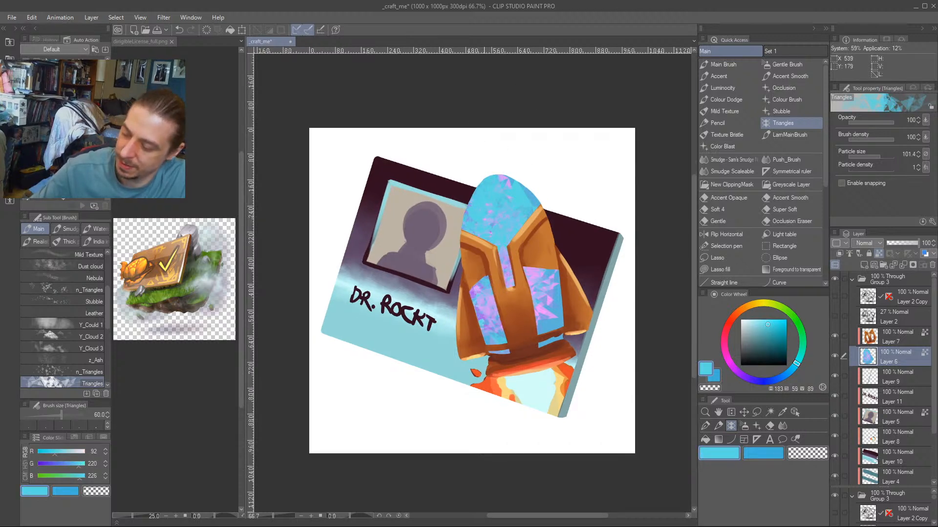
{"action": "left_click_drag", "start_coordinate": [482, 316], "coordinate": [490, 331]}
{"action": "left_click_drag", "start_coordinate": [547, 275], "coordinate": [552, 292]}
{"action": "left_click_drag", "start_coordinate": [513, 195], "coordinate": [507, 209]}
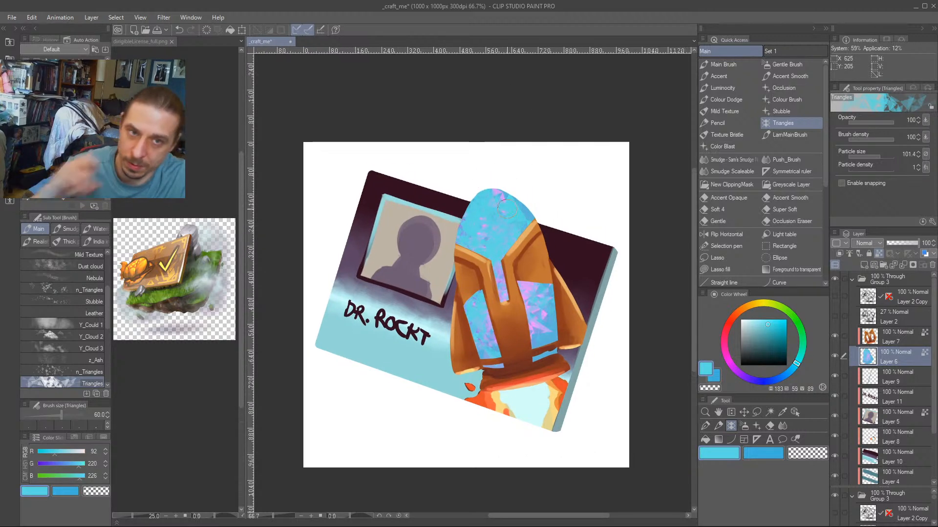
Paint a glossy white highlight along the nose's upper right curve with the Main Brush at size 17.
{"action": "left_click", "coordinate": [578, 153], "text": "alt"}
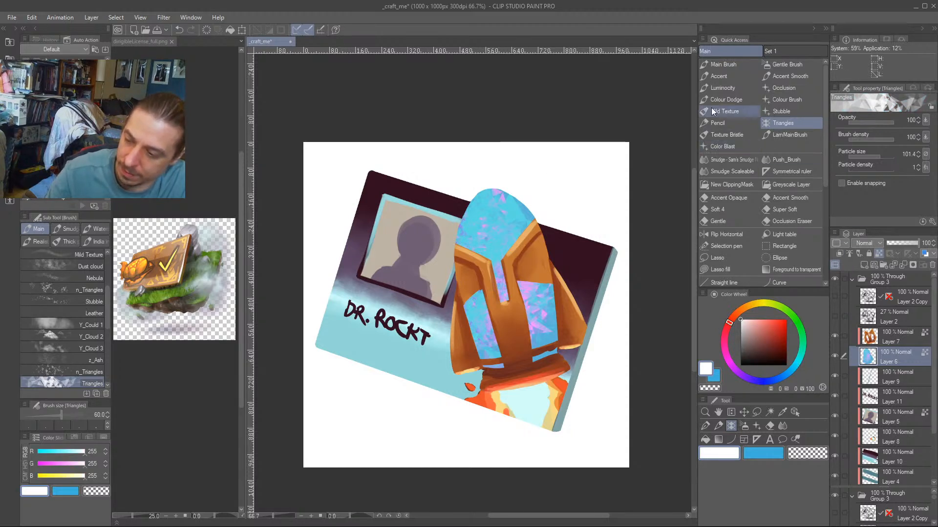
{"action": "left_click", "coordinate": [723, 65]}
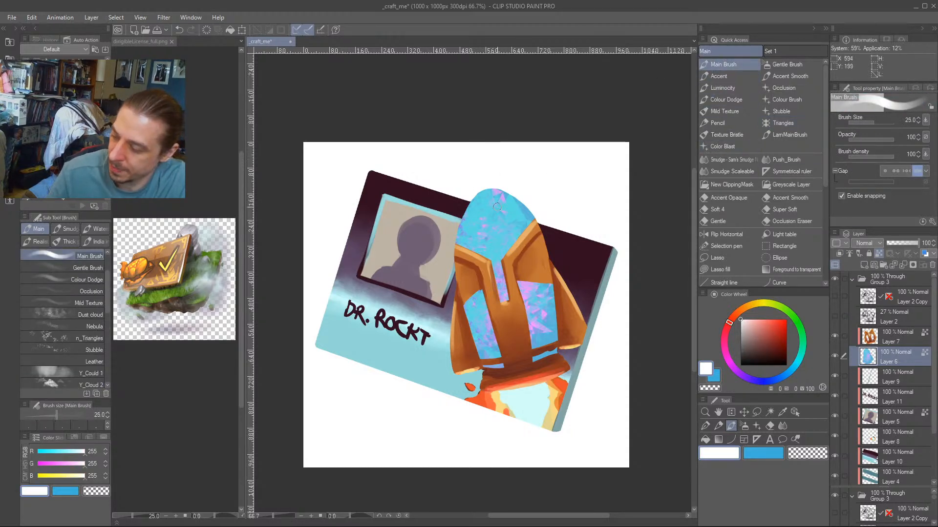
{"action": "key", "text": "bracketleft"}
{"action": "key", "text": "bracketleft"}
{"action": "left_click_drag", "start_coordinate": [491, 198], "coordinate": [515, 214]}
{"action": "left_click_drag", "start_coordinate": [407, 296], "coordinate": [400, 300]}
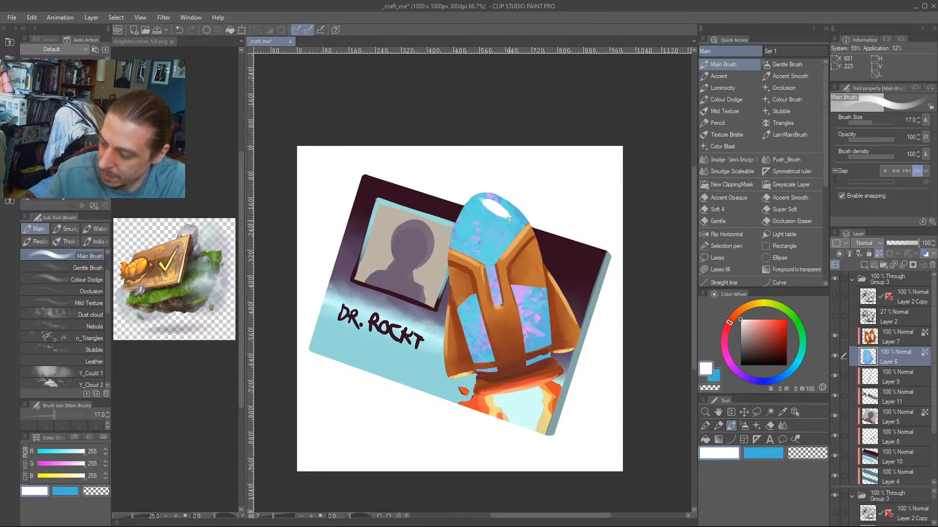
{"action": "left_click_drag", "start_coordinate": [498, 211], "coordinate": [515, 224]}
{"action": "left_click_drag", "start_coordinate": [489, 206], "coordinate": [487, 209]}
Add a thin vertical white highlight to the rocket's right crystal panel at brush size 12.
{"action": "key", "text": "bracketleft"}
{"action": "key", "text": "bracketleft"}
{"action": "left_click_drag", "start_coordinate": [538, 294], "coordinate": [540, 337]}
{"action": "left_click_drag", "start_coordinate": [408, 227], "coordinate": [393, 185]}
{"action": "left_click_drag", "start_coordinate": [359, 283], "coordinate": [380, 297]}
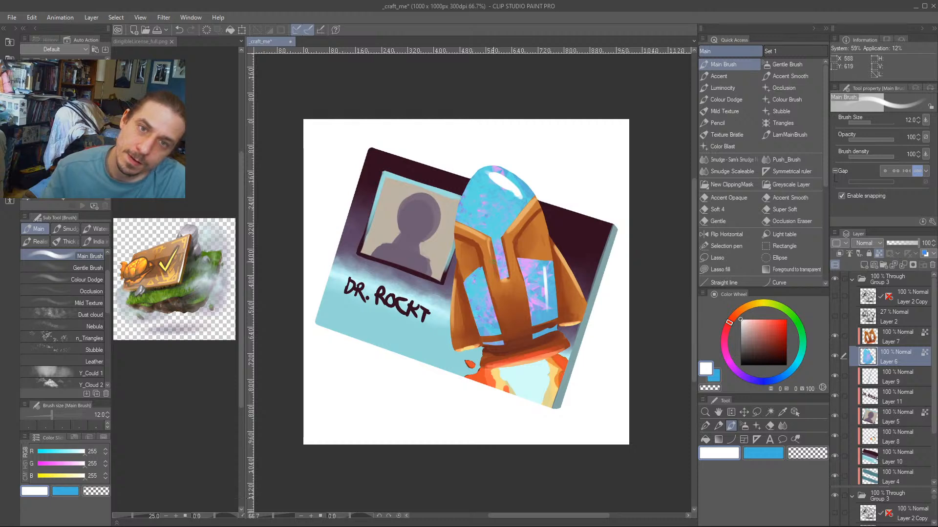
Highlight the orange frame's edges below the nose on Layer 7 in pale orange (240, 209, 147) at brush size 8.
{"action": "key", "text": "bracketleft"}
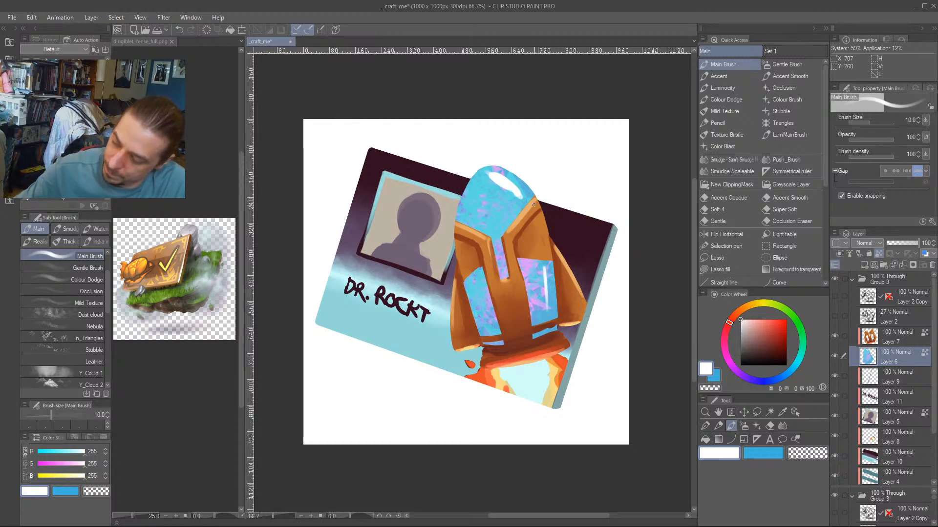
{"action": "left_click", "coordinate": [862, 341]}
{"action": "left_click", "coordinate": [529, 207], "text": "alt"}
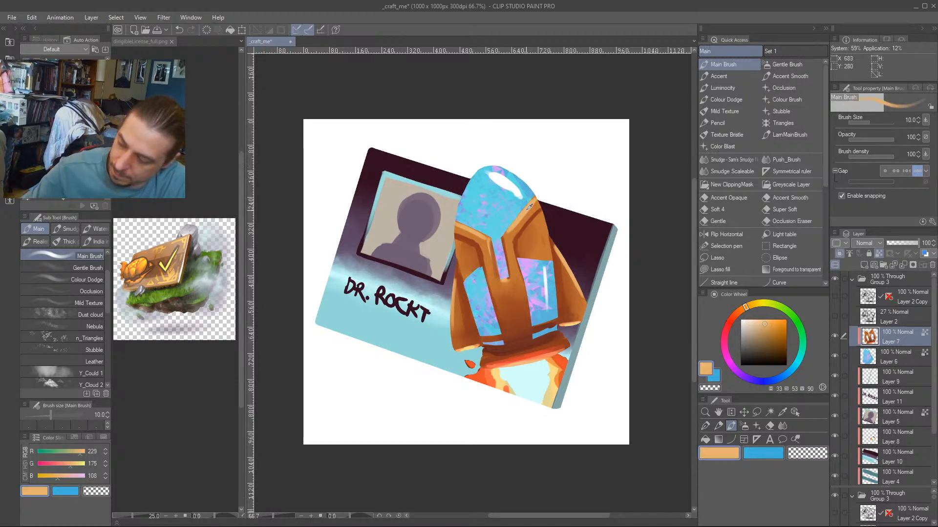
{"action": "left_click", "coordinate": [535, 203], "text": "alt"}
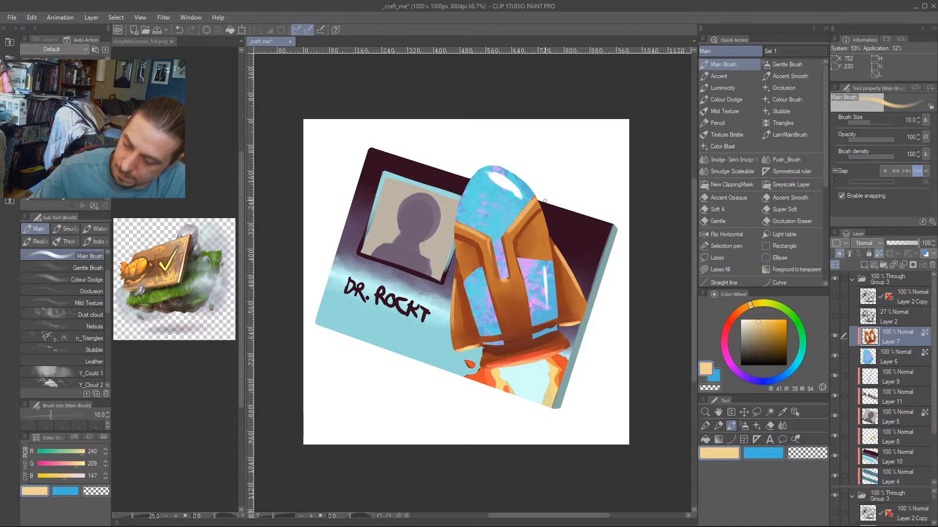
{"action": "key", "text": "bracketleft"}
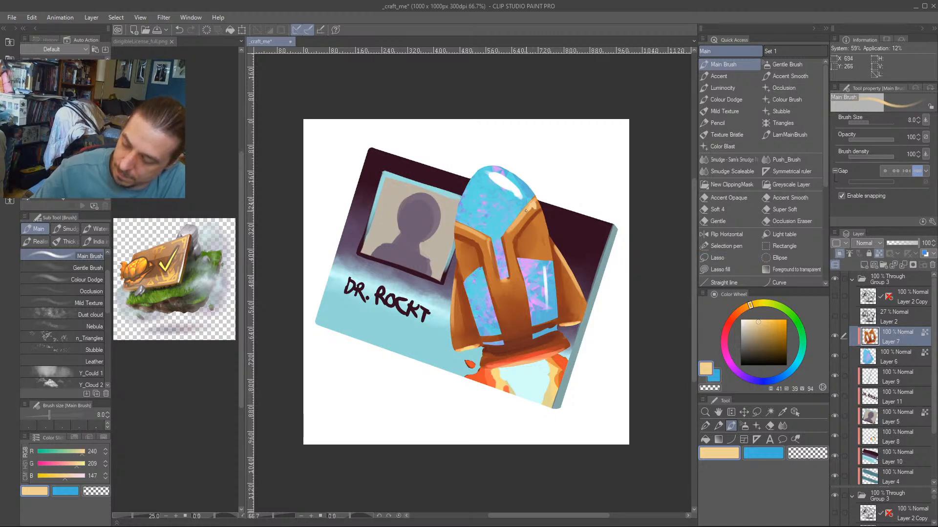
{"action": "left_click_drag", "start_coordinate": [481, 237], "coordinate": [443, 246]}
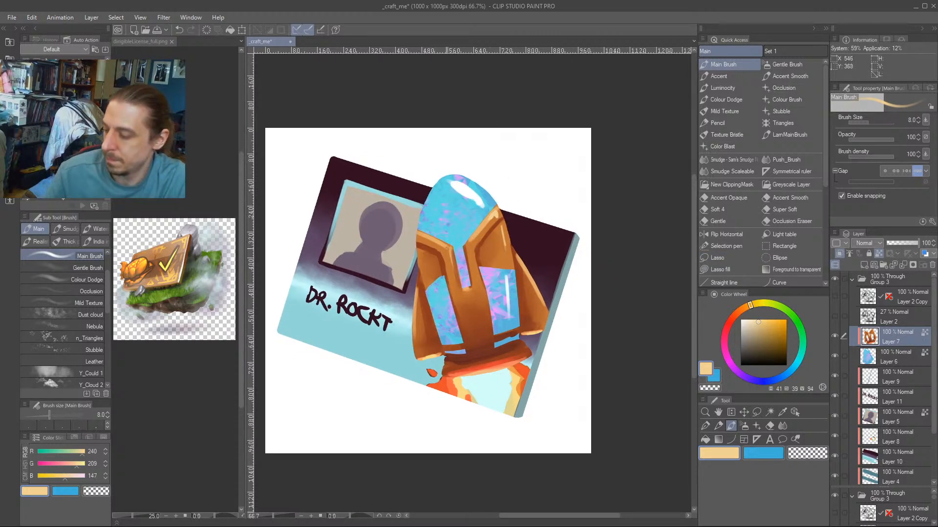
Brighten the core of the exhaust flame on Layer 8 in warm white (255, 253, 242) at brush size 17.
{"action": "scroll", "coordinate": [380, 210], "scroll_direction": "down", "scroll_amount": 2}
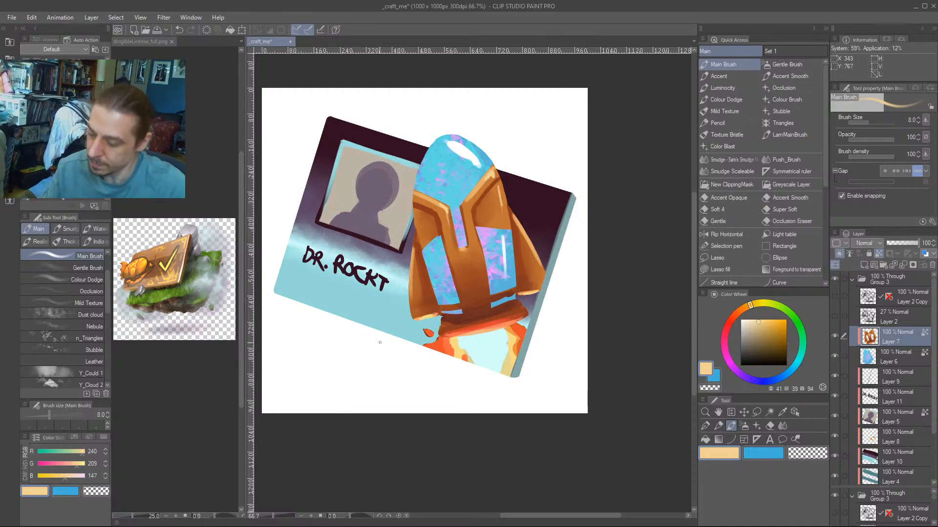
{"action": "left_click", "coordinate": [491, 339], "text": "alt"}
{"action": "left_click", "coordinate": [742, 320]}
{"action": "left_click", "coordinate": [756, 304]}
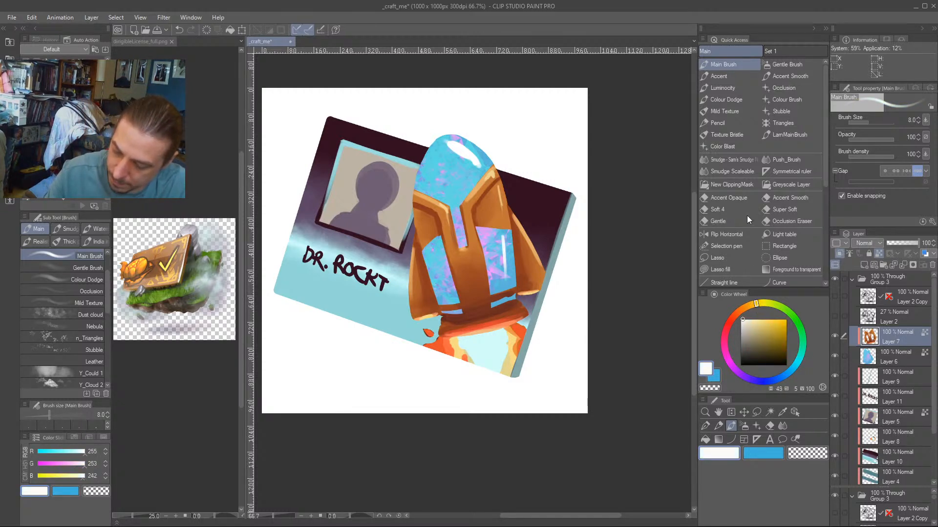
{"action": "key", "text": "bracketright"}
{"action": "key", "text": "bracketright"}
{"action": "key", "text": "bracketright"}
{"action": "key", "text": "bracketright"}
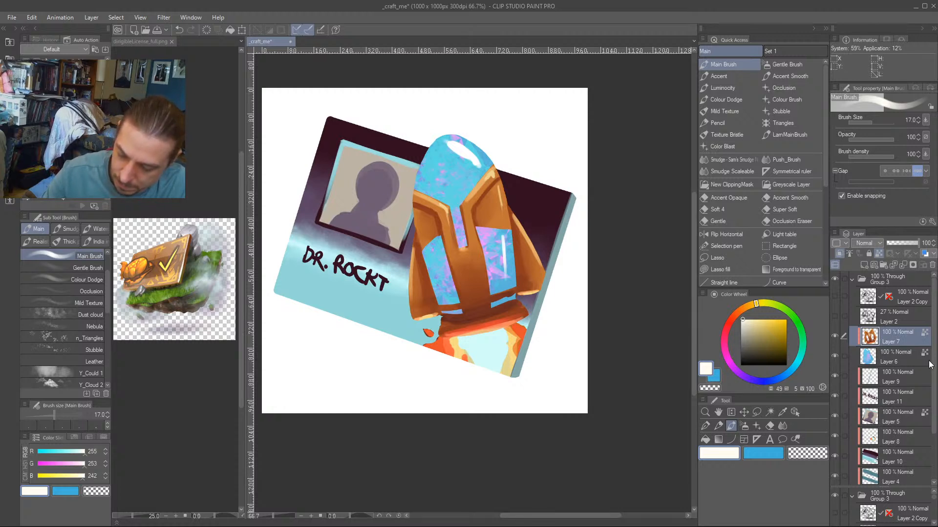
{"action": "scroll", "coordinate": [929, 364], "scroll_direction": "down", "scroll_amount": 3}
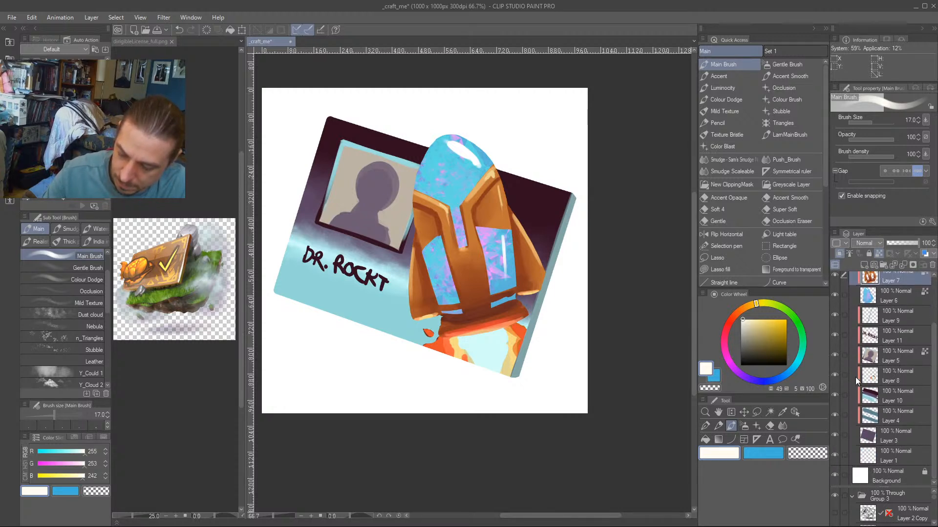
{"action": "left_click", "coordinate": [856, 380]}
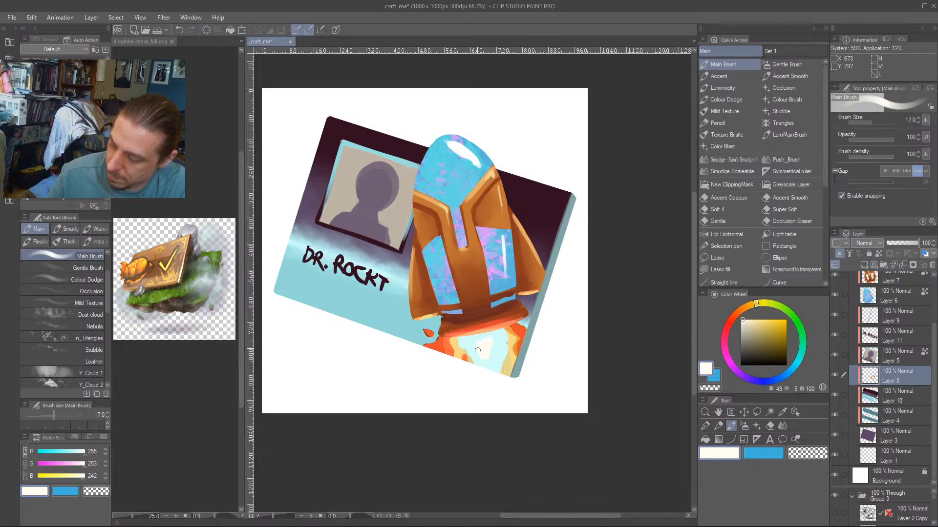
{"action": "left_click_drag", "start_coordinate": [403, 277], "coordinate": [410, 297]}
Lower the opacity of Layer 11, which holds the DR. ROCKT lettering, to 32%.
{"action": "scroll", "coordinate": [330, 292], "scroll_direction": "down", "scroll_amount": 2}
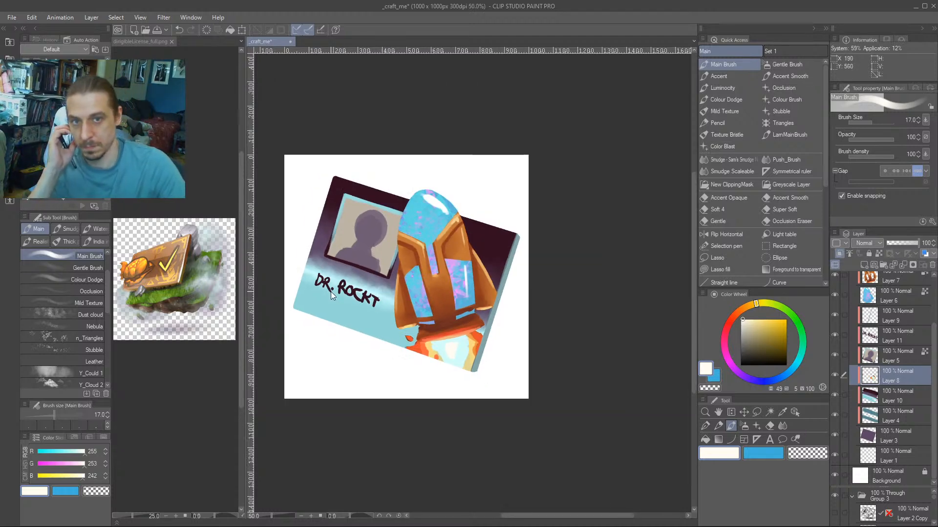
{"action": "left_click_drag", "start_coordinate": [333, 410], "coordinate": [411, 425]}
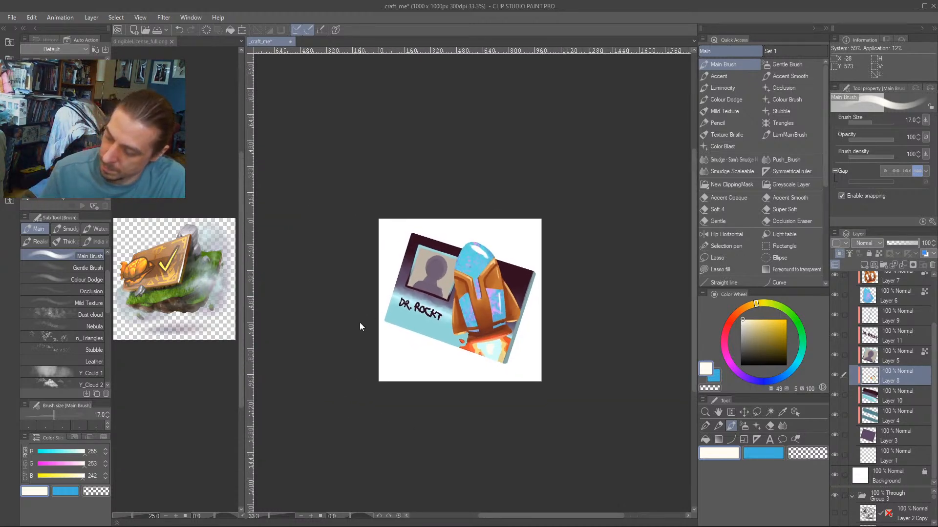
{"action": "scroll", "coordinate": [342, 352], "scroll_direction": "up", "scroll_amount": 2}
{"action": "left_click", "coordinate": [873, 336]}
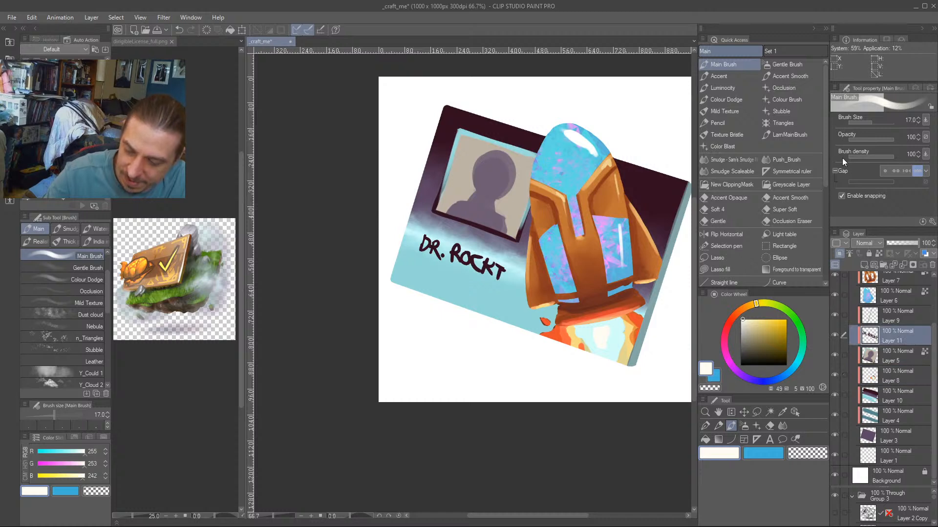
{"action": "left_click", "coordinate": [898, 243]}
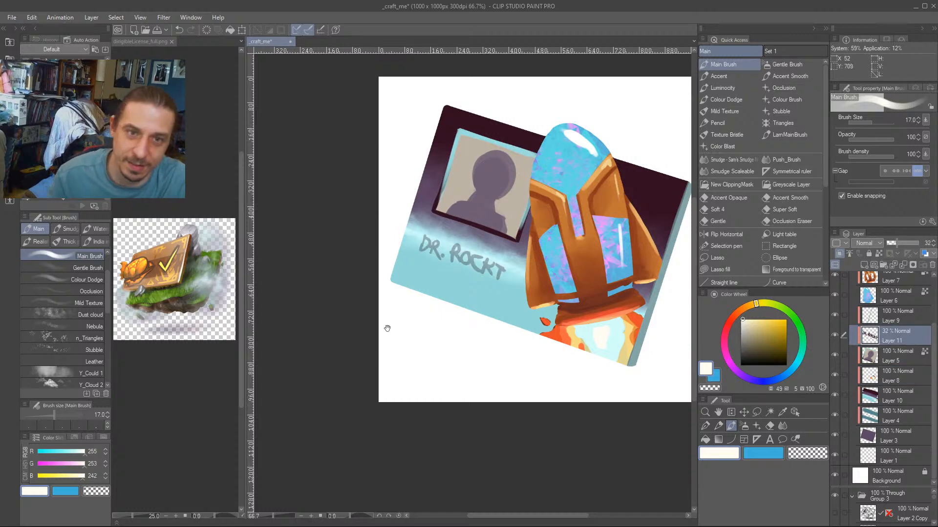
{"action": "left_click_drag", "start_coordinate": [409, 293], "coordinate": [443, 331]}
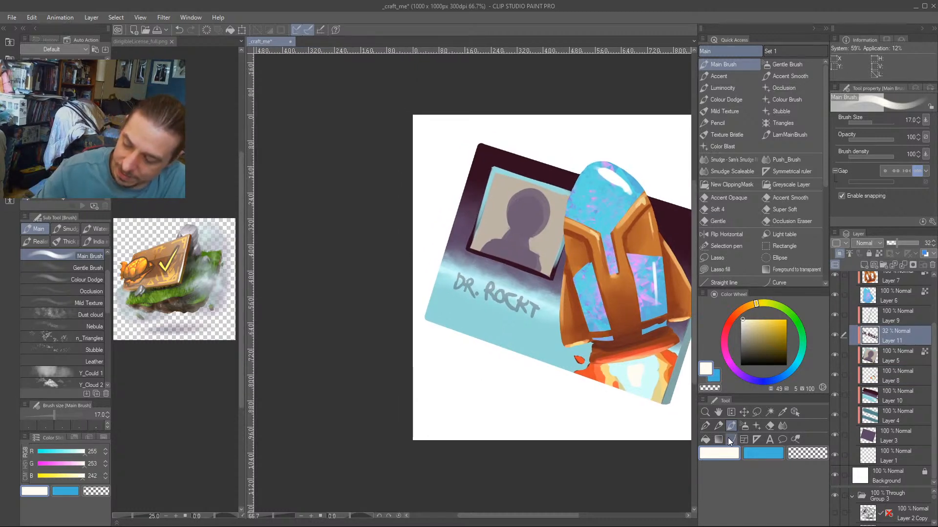
{"action": "left_click_drag", "start_coordinate": [436, 238], "coordinate": [384, 228]}
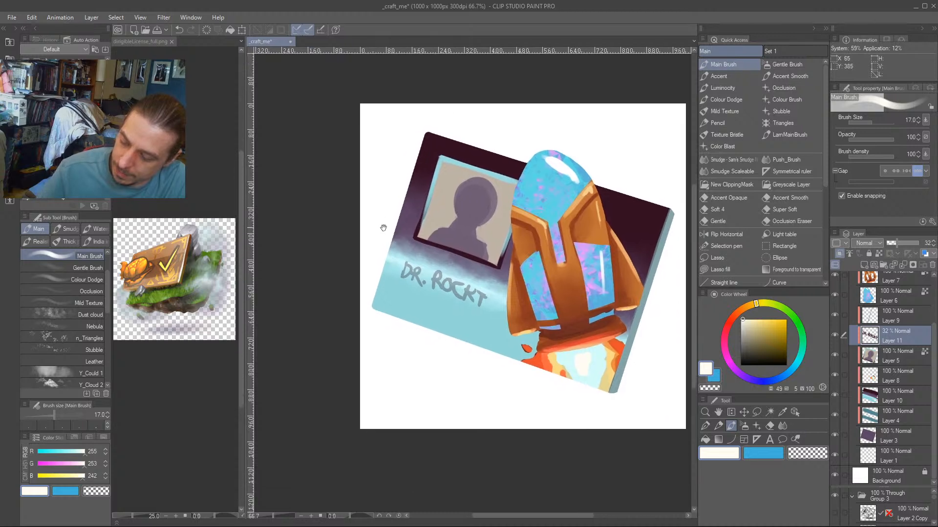
{"action": "left_click_drag", "start_coordinate": [486, 339], "coordinate": [480, 351]}
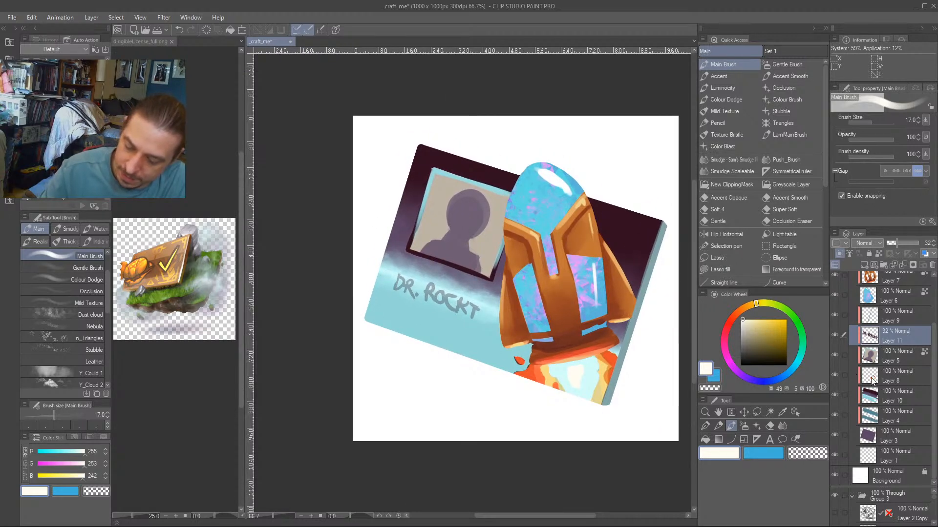
Add a layer above Layer 10 and scatter small stars over the card's dark background in light blue (163, 240, 253) at brush size 10.
{"action": "left_click", "coordinate": [870, 394]}
{"action": "left_click", "coordinate": [863, 265]}
{"action": "left_click", "coordinate": [641, 194], "text": "alt"}
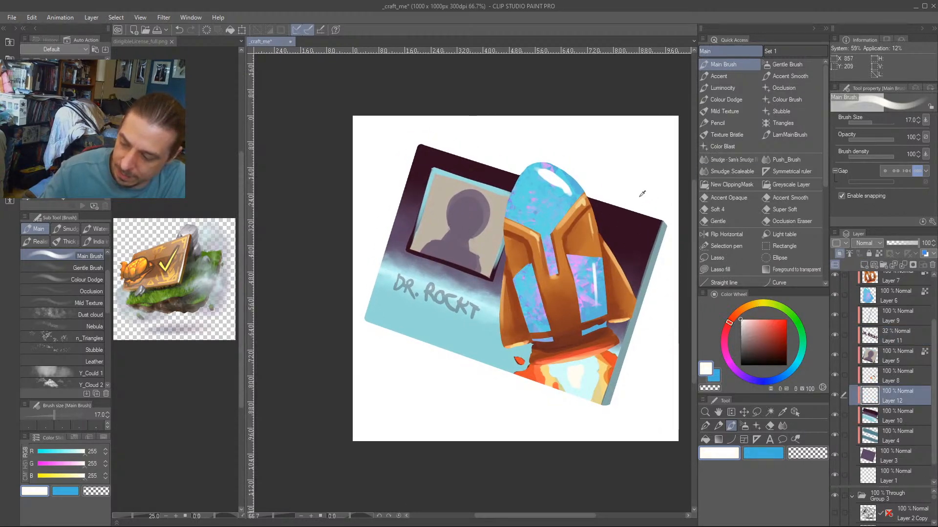
{"action": "left_click", "coordinate": [757, 322]}
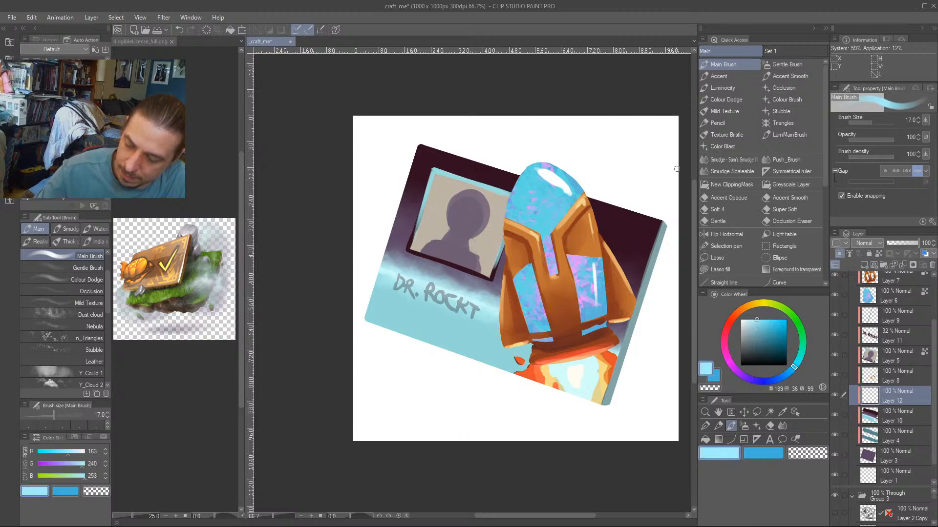
{"action": "key", "text": "bracketleft"}
{"action": "key", "text": "bracketleft"}
{"action": "key", "text": "bracketleft"}
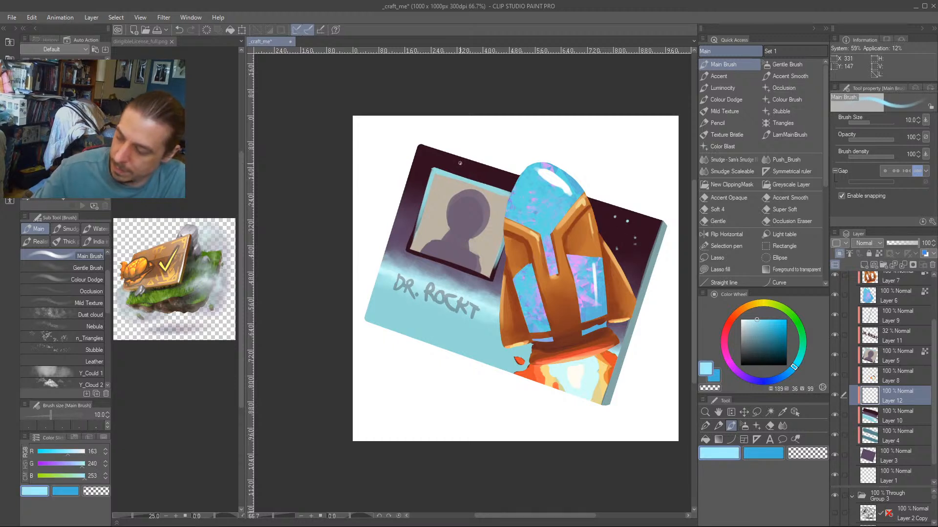
{"action": "key", "text": "ctrl+z"}
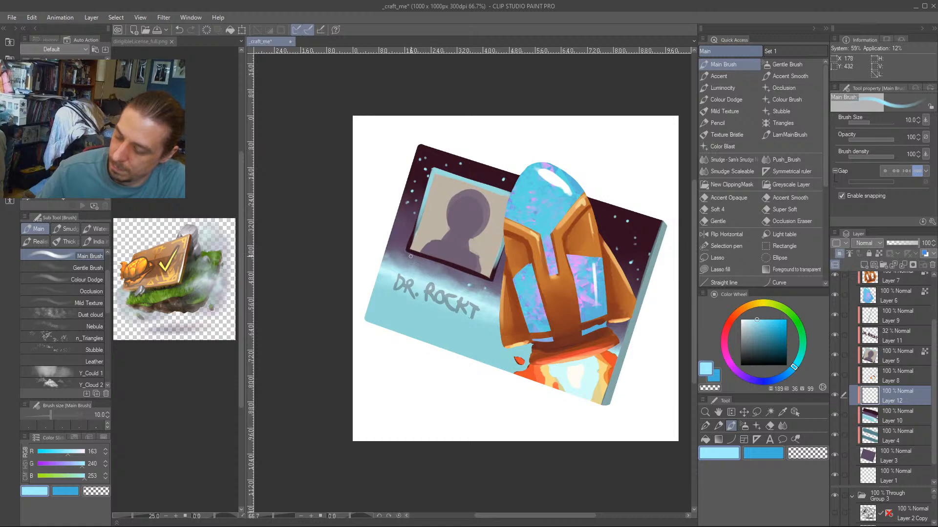
{"action": "left_click_drag", "start_coordinate": [343, 303], "coordinate": [361, 310]}
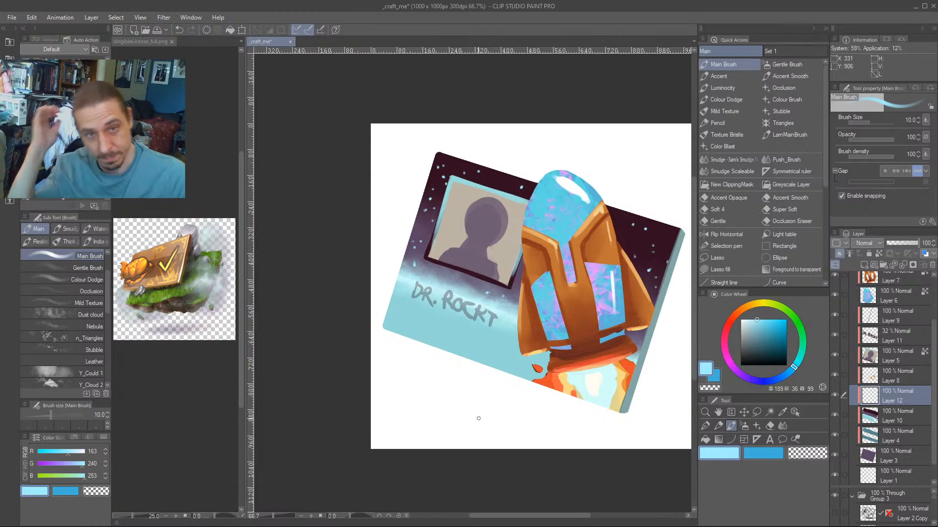
Darken the lower part of the card's thick side edge on Layer 9 in dark plum (51, 17, 34) at brush size 40.
{"action": "left_click", "coordinate": [651, 260], "text": "alt"}
{"action": "key", "text": "bracketright"}
{"action": "key", "text": "bracketright"}
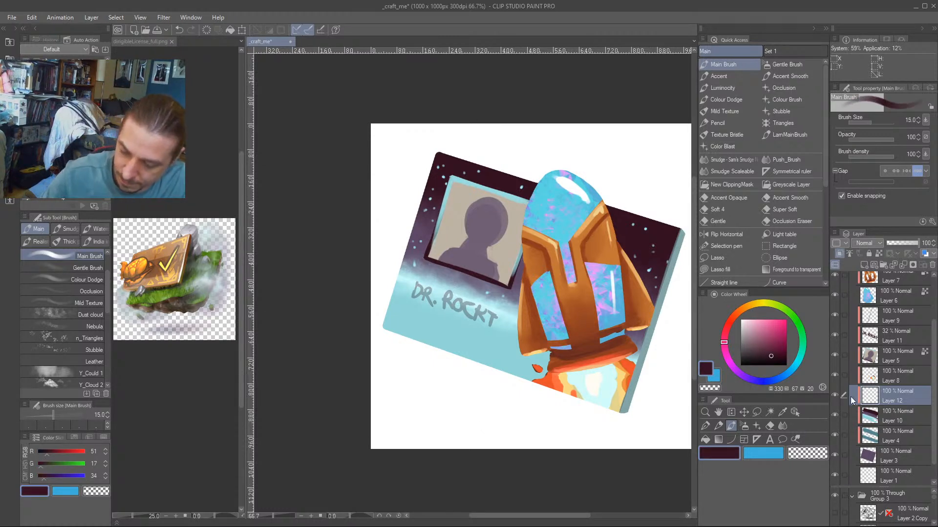
{"action": "left_click", "coordinate": [875, 320]}
{"action": "key", "text": "bracketright"}
{"action": "key", "text": "bracketright"}
{"action": "key", "text": "bracketright"}
{"action": "key", "text": "bracketright"}
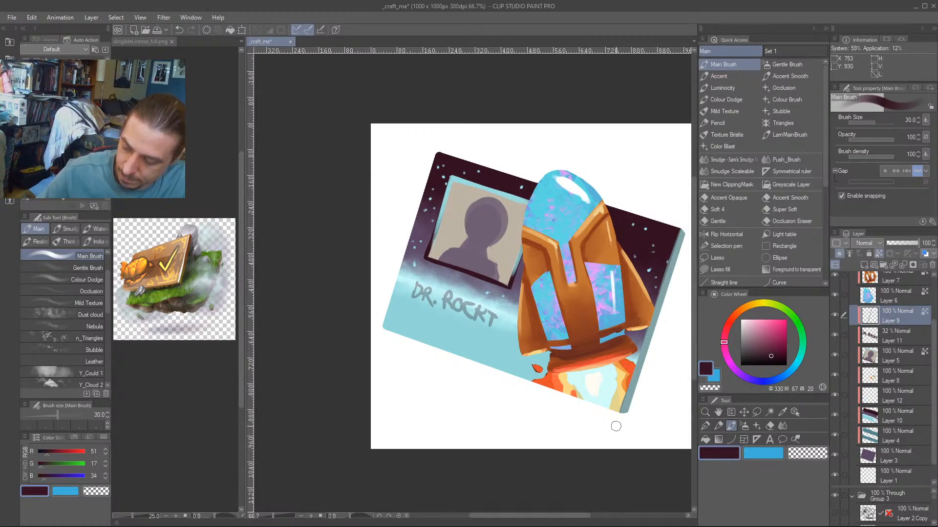
{"action": "left_click_drag", "start_coordinate": [624, 413], "coordinate": [652, 319]}
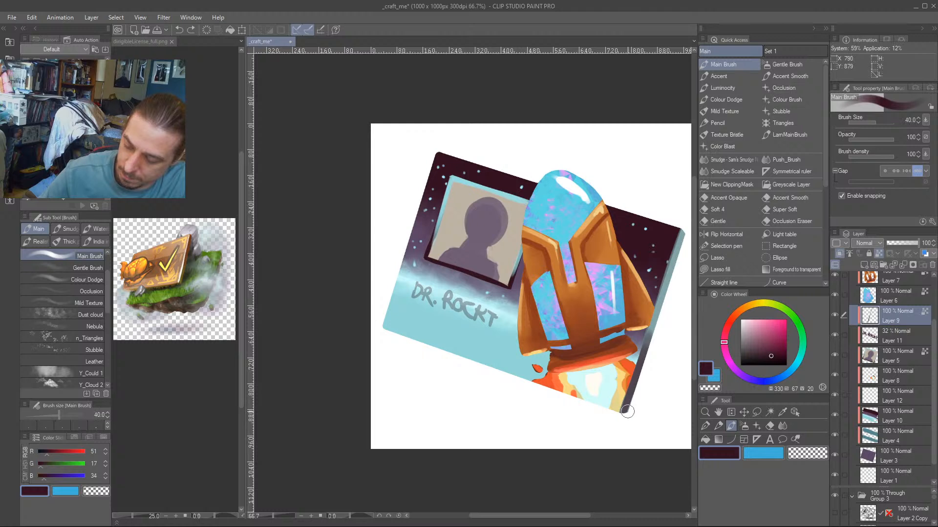
{"action": "key", "text": "ctrl+z"}
{"action": "left_click_drag", "start_coordinate": [619, 420], "coordinate": [655, 324]}
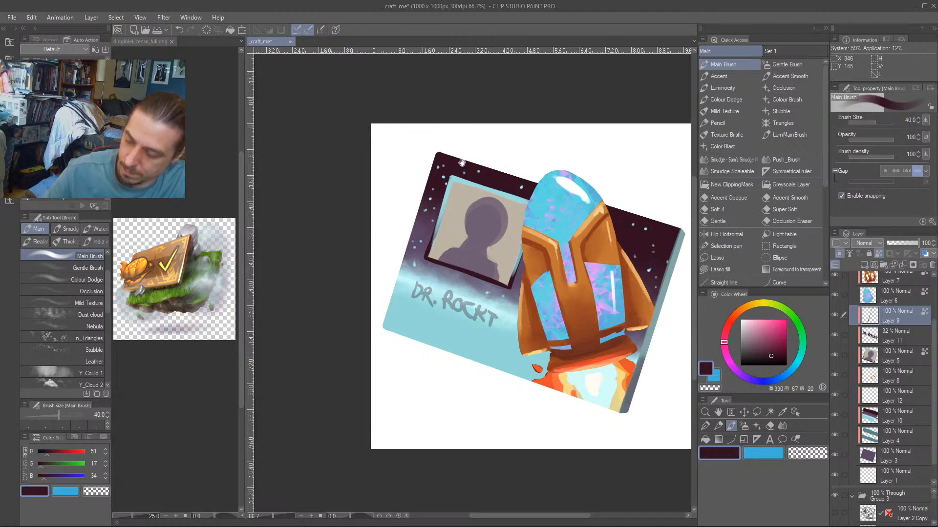
Paint a wide ground shadow beneath the card on Layer 1 with the Occlusion brush in dark plum (50, 15, 32).
{"action": "left_click_drag", "start_coordinate": [461, 163], "coordinate": [444, 148]}
{"action": "scroll", "coordinate": [867, 448], "scroll_direction": "down", "scroll_amount": 1}
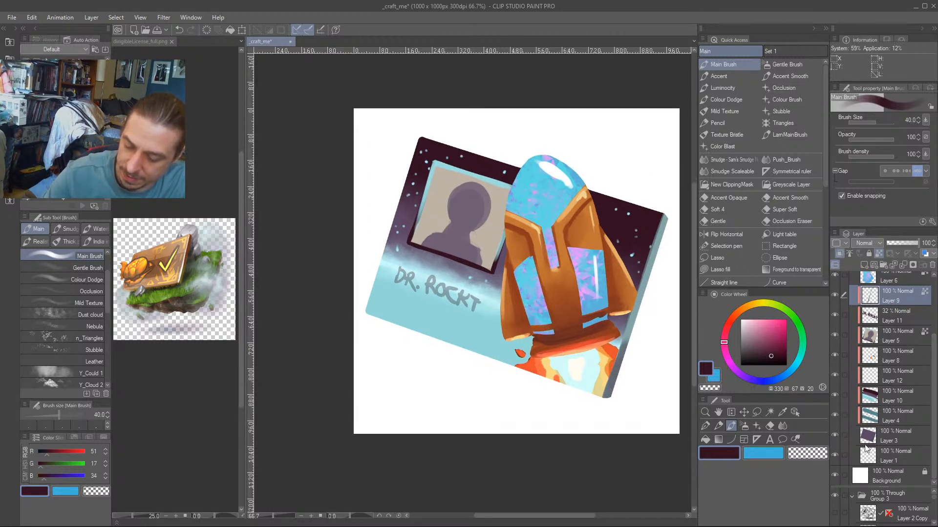
{"action": "left_click", "coordinate": [879, 456]}
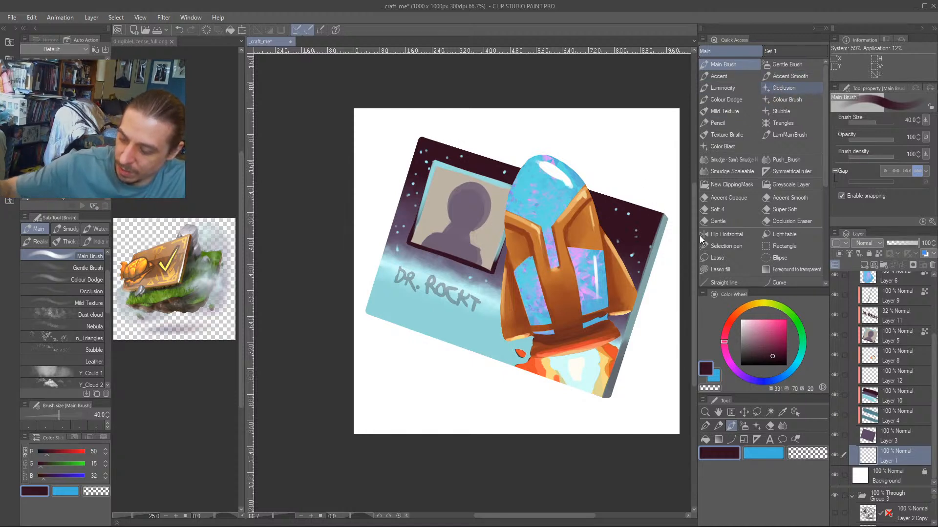
{"action": "left_click", "coordinate": [783, 88]}
{"action": "mouse_move", "coordinate": [630, 396]}
{"action": "left_mouse_down"}
{"action": "mouse_move", "coordinate": [517, 401]}
{"action": "mouse_move", "coordinate": [420, 388]}
{"action": "mouse_move", "coordinate": [603, 410]}
{"action": "mouse_move", "coordinate": [383, 375]}
{"action": "left_mouse_up"}
{"action": "left_click_drag", "start_coordinate": [321, 324], "coordinate": [325, 303]}
Break up the ground shadow's edges with the Sam's Smudge Nice brush at size 25.
{"action": "key", "text": "j"}
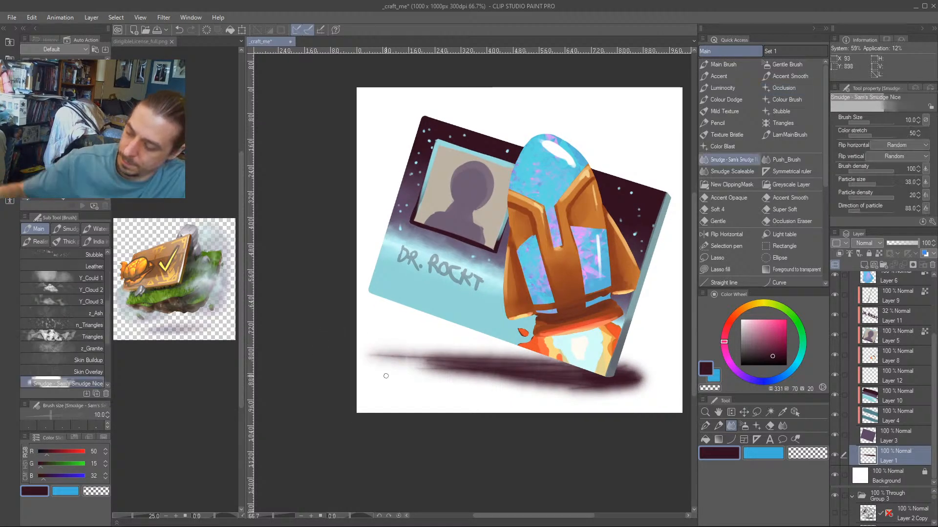
{"action": "key", "text": "]"}
{"action": "left_click_drag", "start_coordinate": [375, 355], "coordinate": [503, 355]}
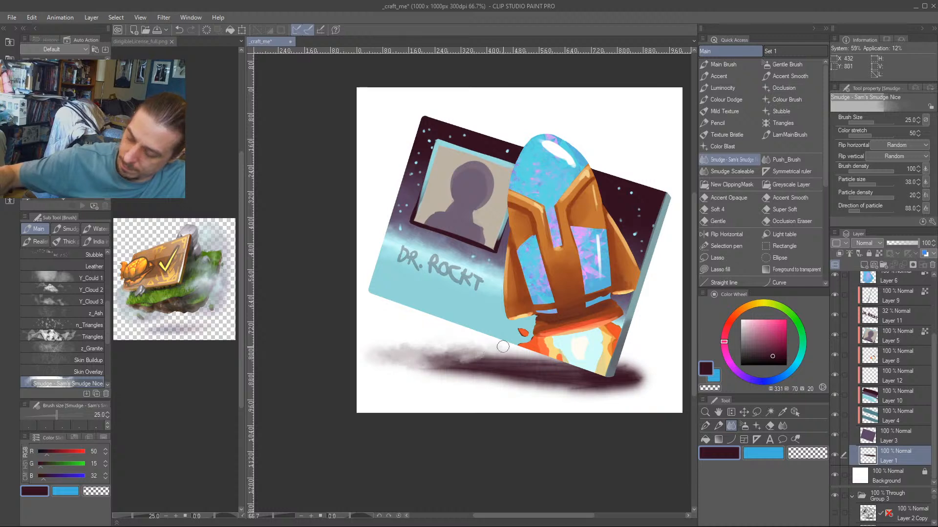
{"action": "mouse_move", "coordinate": [409, 367]}
{"action": "left_mouse_down"}
{"action": "mouse_move", "coordinate": [530, 356]}
{"action": "mouse_move", "coordinate": [526, 383]}
{"action": "mouse_move", "coordinate": [635, 386]}
{"action": "mouse_move", "coordinate": [623, 368]}
{"action": "left_mouse_up"}
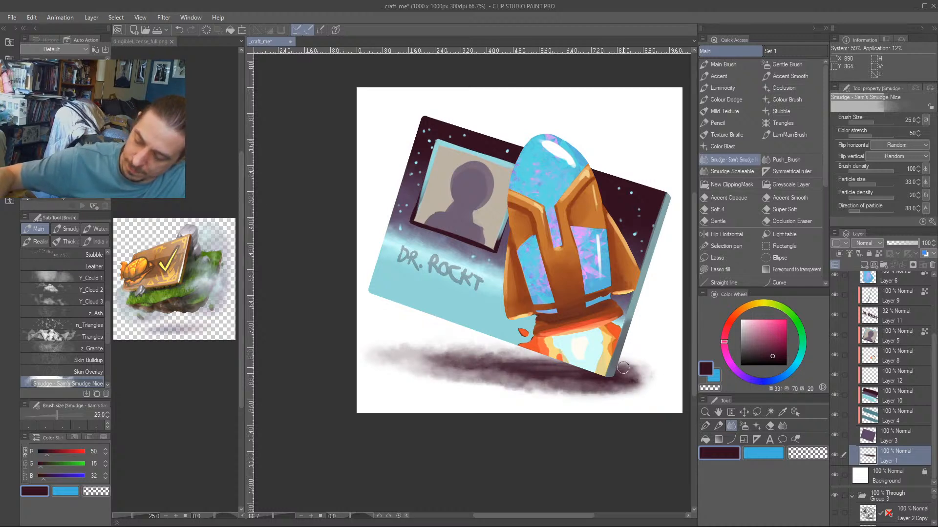
Soften the whole ground shadow into a smooth blur with Smudge Scaleable at brush size 70.
{"action": "key", "text": "j"}
{"action": "key", "text": "]"}
{"action": "key", "text": "]"}
{"action": "key", "text": "]"}
{"action": "key", "text": "]"}
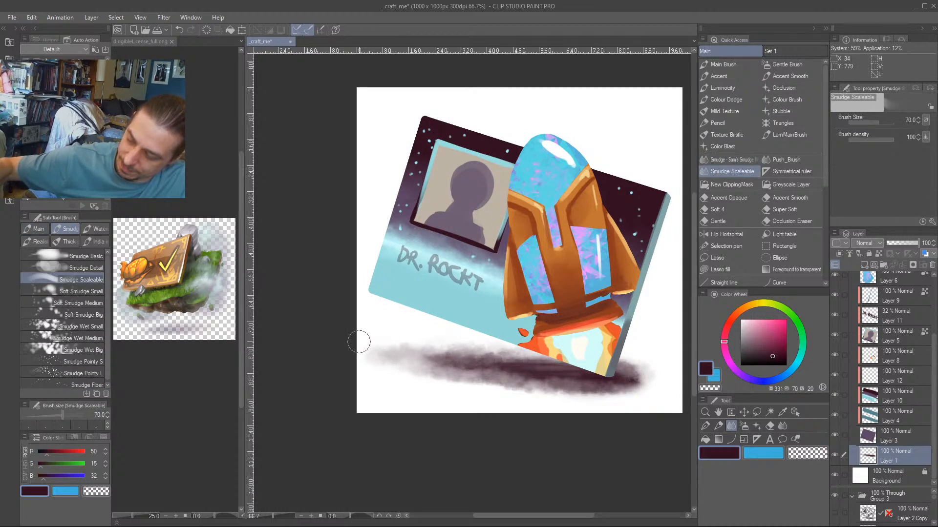
{"action": "mouse_move", "coordinate": [530, 360]}
{"action": "left_mouse_down"}
{"action": "mouse_move", "coordinate": [446, 354]}
{"action": "mouse_move", "coordinate": [394, 364]}
{"action": "mouse_move", "coordinate": [558, 368]}
{"action": "left_mouse_up"}
{"action": "left_click_drag", "start_coordinate": [507, 304], "coordinate": [485, 292]}
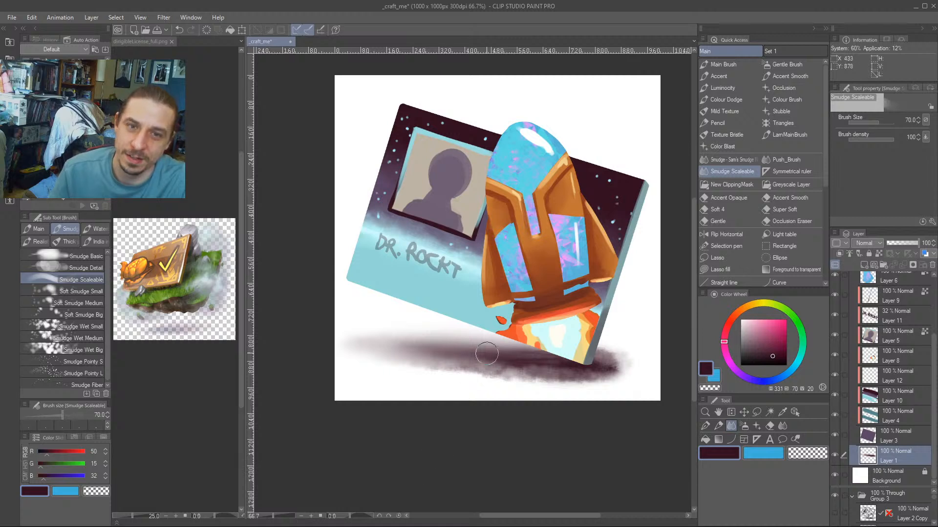
{"action": "mouse_move", "coordinate": [504, 357]}
{"action": "left_mouse_down"}
{"action": "mouse_move", "coordinate": [588, 353]}
{"action": "mouse_move", "coordinate": [642, 364]}
{"action": "mouse_move", "coordinate": [600, 375]}
{"action": "left_mouse_up"}
{"action": "left_click_drag", "start_coordinate": [383, 364], "coordinate": [533, 363]}
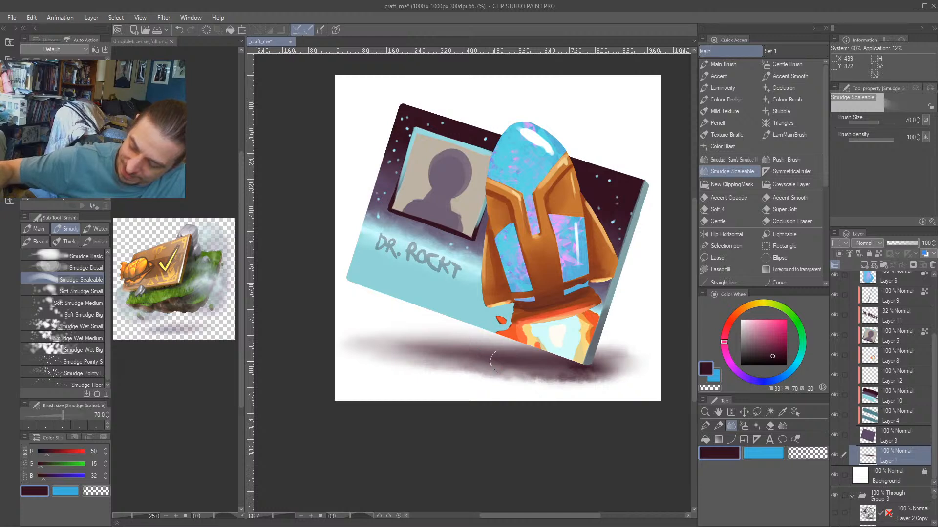
{"action": "left_click_drag", "start_coordinate": [434, 267], "coordinate": [382, 284]}
{"action": "left_click_drag", "start_coordinate": [314, 378], "coordinate": [462, 393]}
{"action": "left_click_drag", "start_coordinate": [313, 367], "coordinate": [374, 367]}
{"action": "mouse_move", "coordinate": [305, 355]}
{"action": "left_mouse_down"}
{"action": "mouse_move", "coordinate": [396, 358]}
{"action": "mouse_move", "coordinate": [448, 372]}
{"action": "mouse_move", "coordinate": [414, 356]}
{"action": "mouse_move", "coordinate": [452, 376]}
{"action": "mouse_move", "coordinate": [514, 386]}
{"action": "mouse_move", "coordinate": [498, 374]}
{"action": "mouse_move", "coordinate": [561, 373]}
{"action": "mouse_move", "coordinate": [492, 398]}
{"action": "mouse_move", "coordinate": [555, 356]}
{"action": "left_mouse_up"}
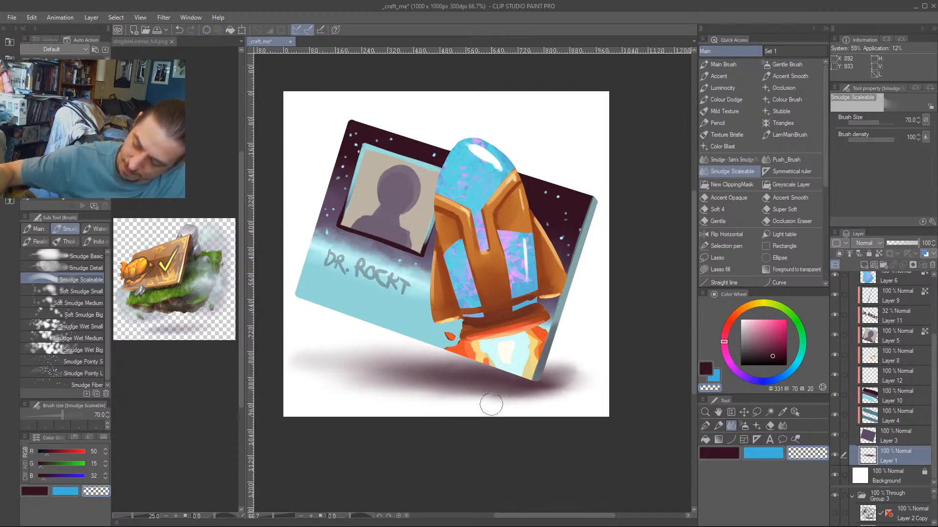
Erase along the ground shadow's lower edge using the Main Brush with transparent colour at size 70.
{"action": "key", "text": "b"}
{"action": "key", "text": "bracketright"}
{"action": "key", "text": "bracketright"}
{"action": "key", "text": "bracketright"}
{"action": "left_click_drag", "start_coordinate": [585, 391], "coordinate": [433, 398]}
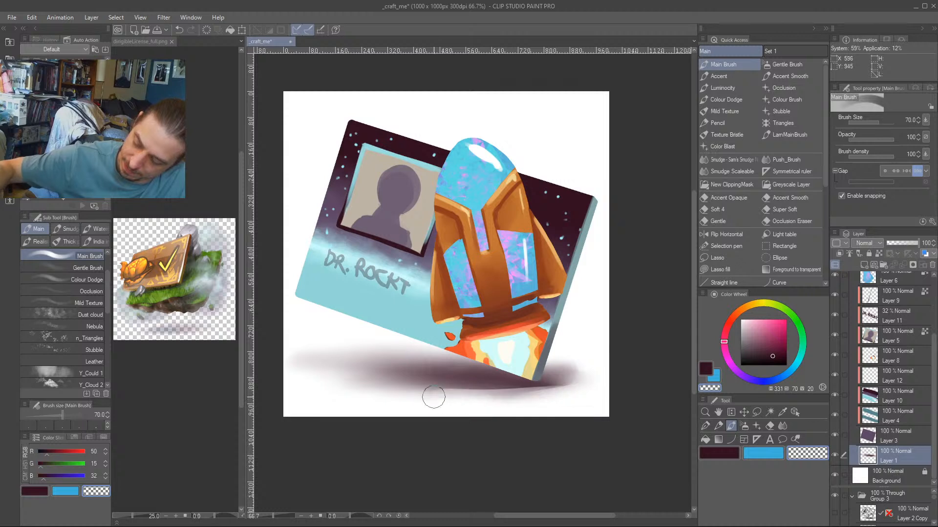
{"action": "left_click_drag", "start_coordinate": [553, 404], "coordinate": [356, 393]}
{"action": "left_click_drag", "start_coordinate": [587, 387], "coordinate": [449, 391]}
{"action": "key", "text": "space"}
{"action": "mouse_move", "coordinate": [360, 331]}
{"action": "left_mouse_down"}
{"action": "mouse_move", "coordinate": [353, 335]}
{"action": "mouse_move", "coordinate": [337, 317]}
{"action": "mouse_move", "coordinate": [402, 292]}
{"action": "left_mouse_up"}
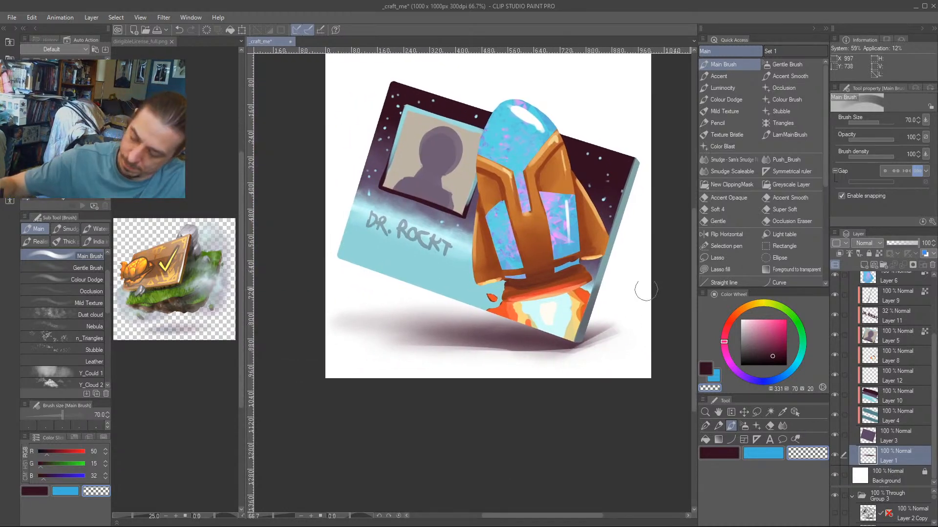
Repaint the ground shadow's dark core beneath the card in dark plum (50, 15, 32).
{"action": "key", "text": "c"}
{"action": "mouse_move", "coordinate": [611, 325]}
{"action": "left_mouse_down"}
{"action": "mouse_move", "coordinate": [570, 337]}
{"action": "mouse_move", "coordinate": [590, 324]}
{"action": "mouse_move", "coordinate": [461, 321]}
{"action": "mouse_move", "coordinate": [596, 324]}
{"action": "mouse_move", "coordinate": [470, 320]}
{"action": "mouse_move", "coordinate": [581, 313]}
{"action": "mouse_move", "coordinate": [416, 319]}
{"action": "left_mouse_up"}
{"action": "left_click_drag", "start_coordinate": [558, 325], "coordinate": [415, 327]}
{"action": "left_click_drag", "start_coordinate": [592, 336], "coordinate": [438, 331]}
{"action": "left_click_drag", "start_coordinate": [361, 292], "coordinate": [503, 315]}
Blend the repainted ground shadow outwards and around the card's bottom corner with Smudge Scaleable at brush size 80.
{"action": "key", "text": "j"}
{"action": "key", "text": "j"}
{"action": "left_click_drag", "start_coordinate": [425, 310], "coordinate": [505, 321]}
{"action": "mouse_move", "coordinate": [417, 326]}
{"action": "left_mouse_down"}
{"action": "mouse_move", "coordinate": [520, 325]}
{"action": "mouse_move", "coordinate": [423, 332]}
{"action": "left_mouse_up"}
{"action": "mouse_move", "coordinate": [523, 337]}
{"action": "left_mouse_down"}
{"action": "mouse_move", "coordinate": [399, 336]}
{"action": "mouse_move", "coordinate": [525, 326]}
{"action": "mouse_move", "coordinate": [423, 342]}
{"action": "mouse_move", "coordinate": [454, 339]}
{"action": "left_mouse_up"}
{"action": "mouse_move", "coordinate": [597, 328]}
{"action": "left_mouse_down"}
{"action": "mouse_move", "coordinate": [637, 320]}
{"action": "mouse_move", "coordinate": [601, 333]}
{"action": "mouse_move", "coordinate": [567, 316]}
{"action": "mouse_move", "coordinate": [662, 319]}
{"action": "mouse_move", "coordinate": [622, 321]}
{"action": "left_mouse_up"}
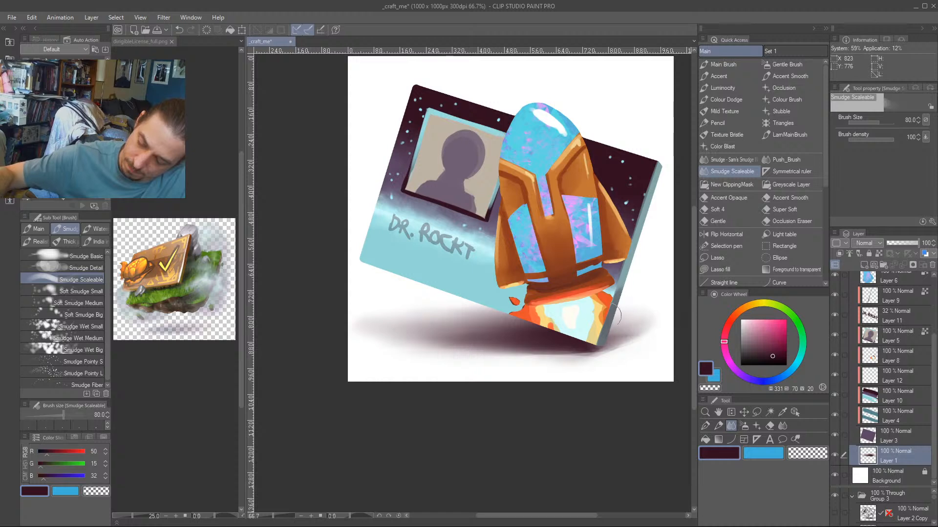
{"action": "mouse_move", "coordinate": [573, 346]}
{"action": "left_mouse_down"}
{"action": "mouse_move", "coordinate": [624, 331]}
{"action": "mouse_move", "coordinate": [586, 341]}
{"action": "mouse_move", "coordinate": [587, 326]}
{"action": "mouse_move", "coordinate": [606, 331]}
{"action": "left_mouse_up"}
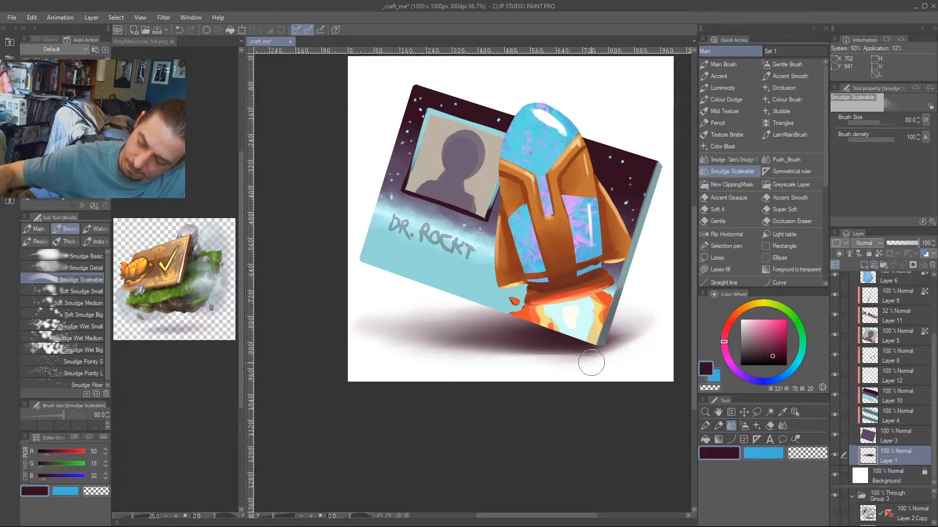
Trim the ground shadow's upper left edge with transparent colour and soften the cut with Smudge Scaleable at brush size 80.
{"action": "mouse_move", "coordinate": [347, 336]}
{"action": "left_mouse_down"}
{"action": "mouse_move", "coordinate": [313, 406]}
{"action": "mouse_move", "coordinate": [386, 304]}
{"action": "mouse_move", "coordinate": [470, 283]}
{"action": "left_mouse_up"}
{"action": "key", "text": "b"}
{"action": "key", "text": "bracketright"}
{"action": "key", "text": "bracketright"}
{"action": "key", "text": "bracketright"}
{"action": "mouse_move", "coordinate": [416, 301]}
{"action": "left_mouse_down"}
{"action": "mouse_move", "coordinate": [496, 286]}
{"action": "mouse_move", "coordinate": [480, 283]}
{"action": "mouse_move", "coordinate": [491, 309]}
{"action": "left_mouse_up"}
{"action": "key", "text": "j"}
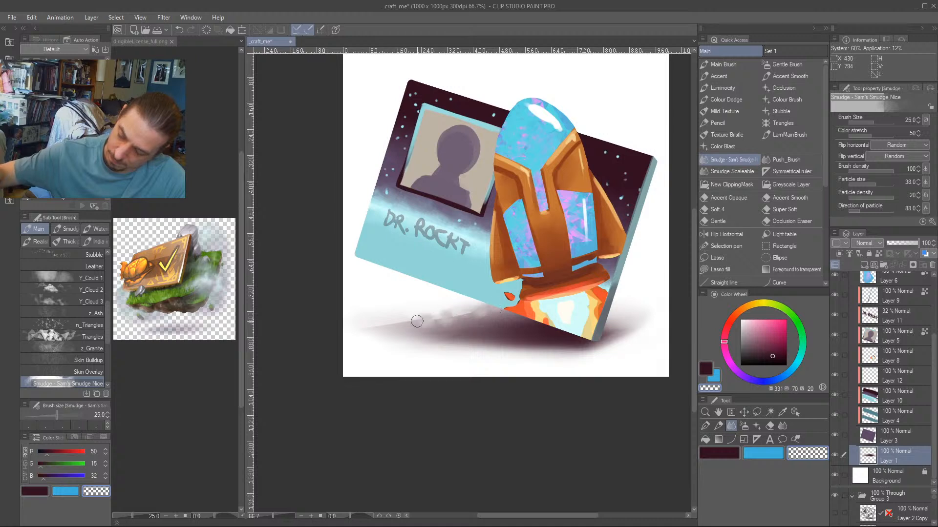
{"action": "key", "text": "j"}
{"action": "mouse_move", "coordinate": [463, 318]}
{"action": "left_mouse_down"}
{"action": "mouse_move", "coordinate": [433, 322]}
{"action": "mouse_move", "coordinate": [433, 313]}
{"action": "mouse_move", "coordinate": [416, 311]}
{"action": "mouse_move", "coordinate": [361, 324]}
{"action": "mouse_move", "coordinate": [440, 322]}
{"action": "left_mouse_up"}
{"action": "mouse_move", "coordinate": [346, 335]}
{"action": "left_mouse_down"}
{"action": "mouse_move", "coordinate": [393, 314]}
{"action": "mouse_move", "coordinate": [370, 317]}
{"action": "mouse_move", "coordinate": [390, 327]}
{"action": "mouse_move", "coordinate": [382, 332]}
{"action": "mouse_move", "coordinate": [405, 335]}
{"action": "mouse_move", "coordinate": [502, 301]}
{"action": "mouse_move", "coordinate": [508, 319]}
{"action": "mouse_move", "coordinate": [453, 332]}
{"action": "mouse_move", "coordinate": [519, 317]}
{"action": "mouse_move", "coordinate": [420, 299]}
{"action": "mouse_move", "coordinate": [405, 311]}
{"action": "mouse_move", "coordinate": [429, 323]}
{"action": "mouse_move", "coordinate": [403, 320]}
{"action": "mouse_move", "coordinate": [491, 335]}
{"action": "mouse_move", "coordinate": [384, 342]}
{"action": "mouse_move", "coordinate": [473, 337]}
{"action": "mouse_move", "coordinate": [502, 315]}
{"action": "mouse_move", "coordinate": [510, 325]}
{"action": "mouse_move", "coordinate": [495, 338]}
{"action": "mouse_move", "coordinate": [510, 315]}
{"action": "mouse_move", "coordinate": [447, 318]}
{"action": "mouse_move", "coordinate": [467, 307]}
{"action": "left_mouse_up"}
{"action": "left_click_drag", "start_coordinate": [314, 410], "coordinate": [311, 425]}
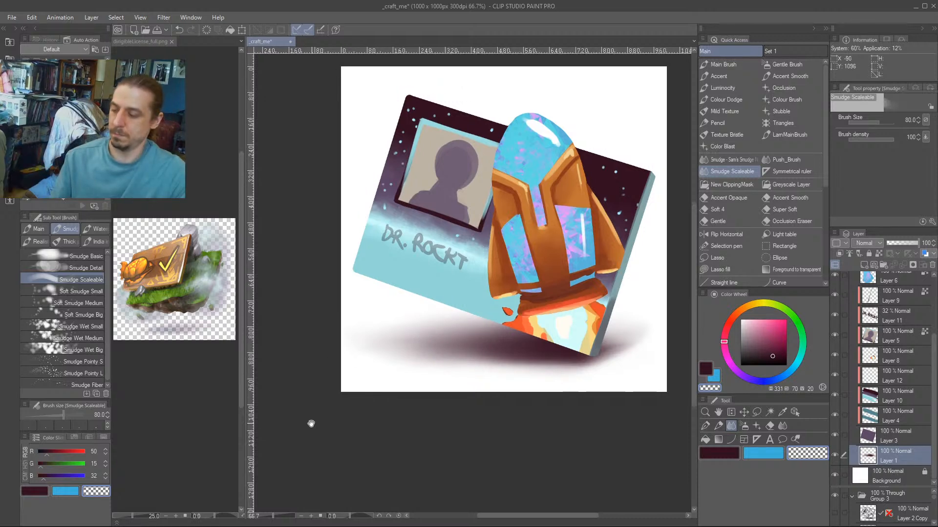
{"action": "mouse_move", "coordinate": [424, 321]}
{"action": "left_mouse_down"}
{"action": "mouse_move", "coordinate": [452, 313]}
{"action": "mouse_move", "coordinate": [399, 355]}
{"action": "mouse_move", "coordinate": [436, 348]}
{"action": "mouse_move", "coordinate": [388, 348]}
{"action": "mouse_move", "coordinate": [452, 342]}
{"action": "left_mouse_up"}
{"action": "scroll", "coordinate": [304, 265], "scroll_direction": "down", "scroll_amount": 2}
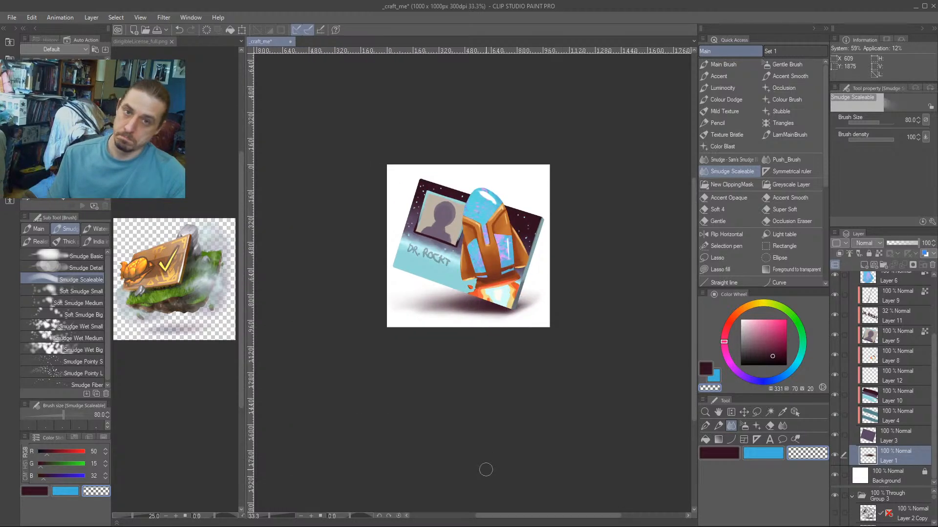
{"action": "left_click_drag", "start_coordinate": [444, 401], "coordinate": [448, 397]}
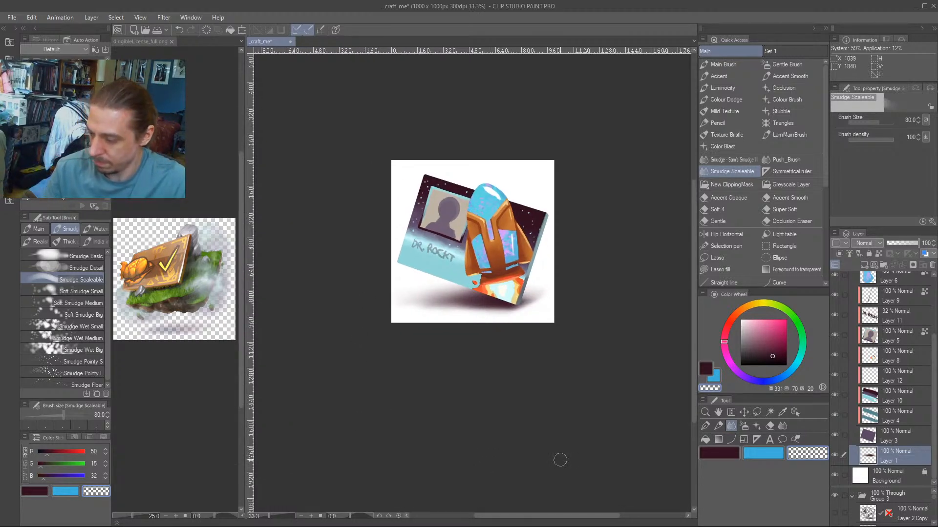
{"action": "left_click_drag", "start_coordinate": [381, 343], "coordinate": [375, 342]}
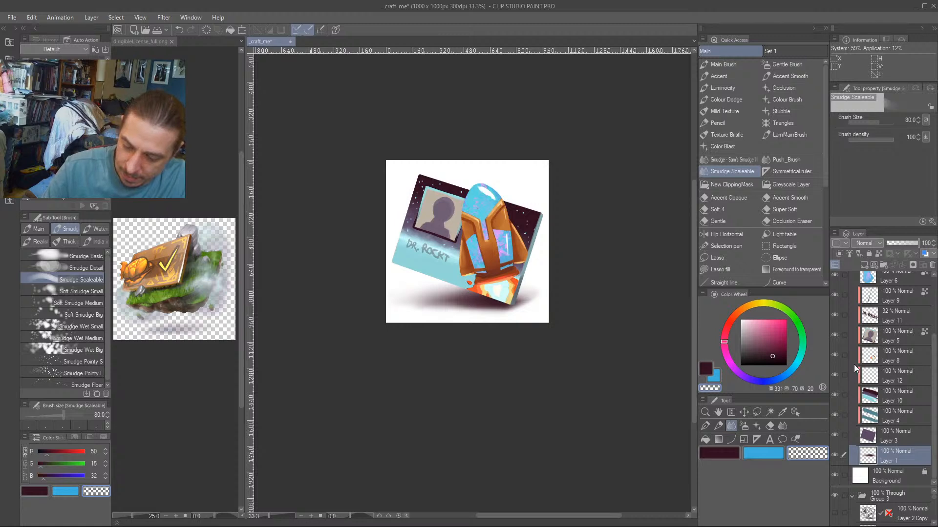
Add a new layer directly above Layer 9, clip it to the card below, and switch to the Main Brush.
{"action": "scroll", "coordinate": [918, 352], "scroll_direction": "up", "scroll_amount": 2}
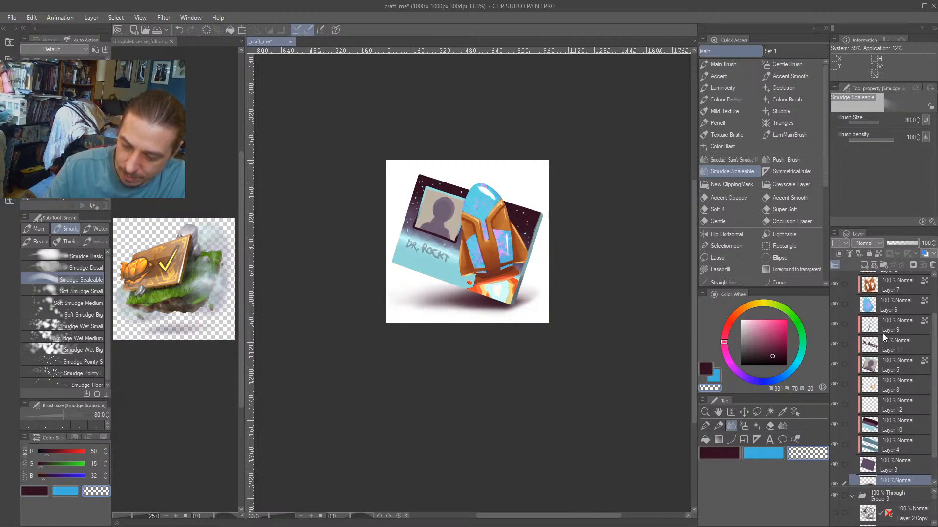
{"action": "left_click", "coordinate": [883, 330]}
{"action": "left_click", "coordinate": [863, 265]}
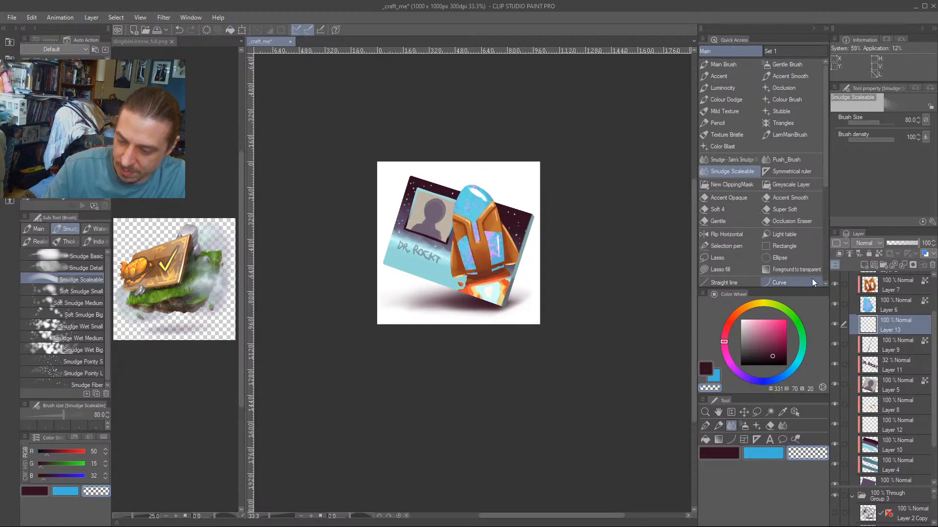
{"action": "mouse_move", "coordinate": [400, 307]}
{"action": "left_mouse_down"}
{"action": "mouse_move", "coordinate": [379, 298]}
{"action": "mouse_move", "coordinate": [414, 333]}
{"action": "left_mouse_up"}
{"action": "key", "text": "c"}
{"action": "key", "text": "b"}
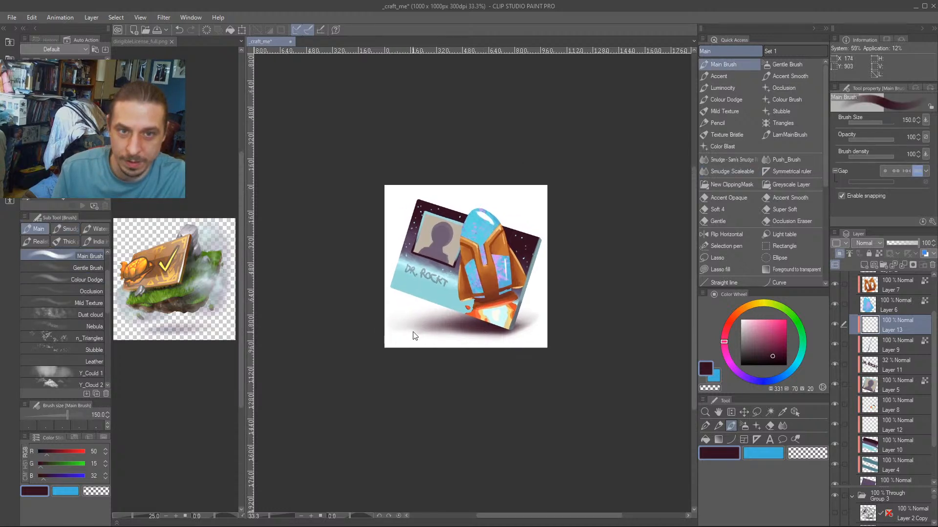
Shade the lower part of the card on Layer 10 in dark blue (46, 70, 113) with the Main Brush at size 70.
{"action": "scroll", "coordinate": [413, 332], "scroll_direction": "up", "scroll_amount": 1}
{"action": "mouse_move", "coordinate": [397, 294]}
{"action": "left_mouse_down"}
{"action": "mouse_move", "coordinate": [399, 283]}
{"action": "mouse_move", "coordinate": [411, 290]}
{"action": "mouse_move", "coordinate": [387, 265]}
{"action": "left_mouse_up"}
{"action": "key", "text": "c"}
{"action": "key", "text": "bracketleft"}
{"action": "key", "text": "bracketleft"}
{"action": "key", "text": "bracketleft"}
{"action": "key", "text": "bracketleft"}
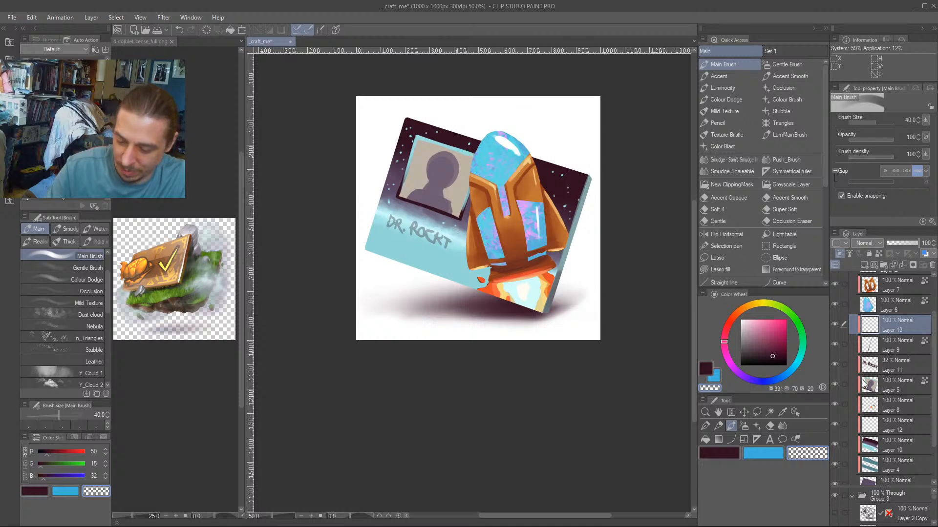
{"action": "left_click", "coordinate": [865, 449]}
{"action": "key", "text": "c"}
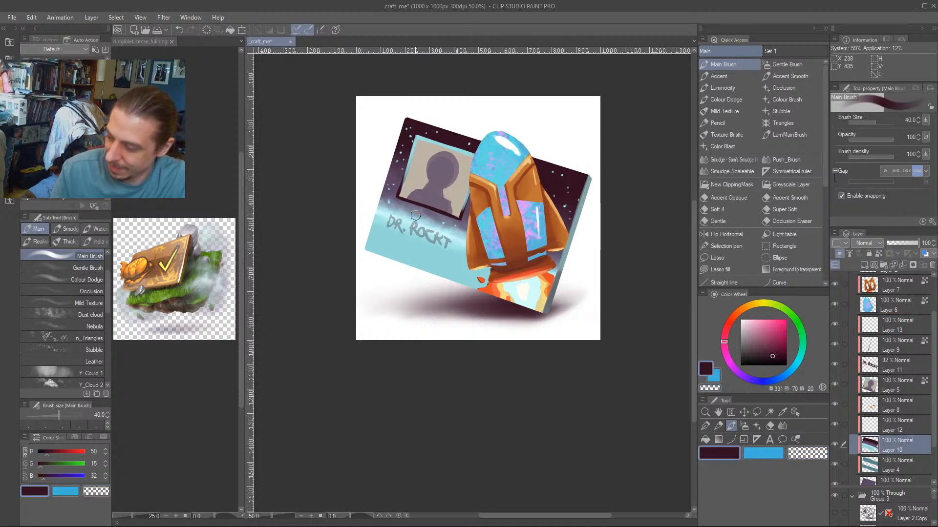
{"action": "left_click", "coordinate": [429, 254], "text": "alt"}
{"action": "left_click", "coordinate": [768, 345]}
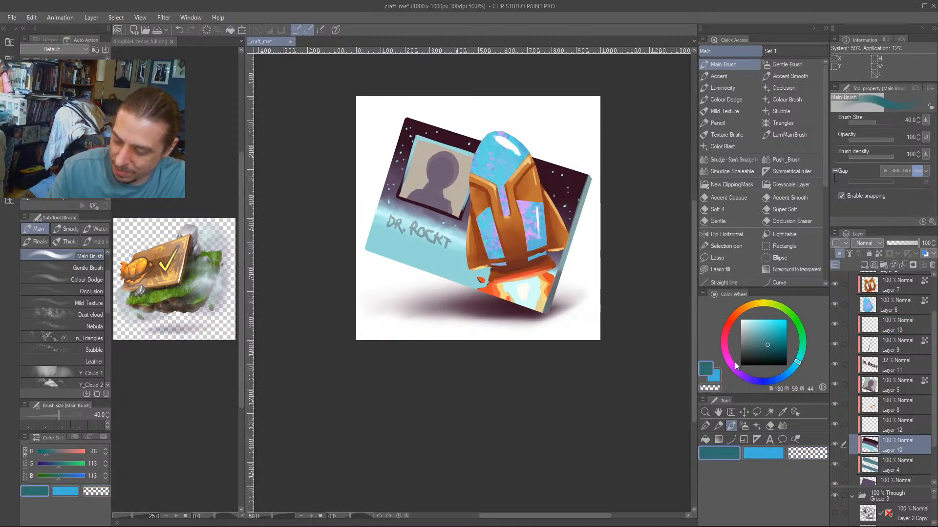
{"action": "left_click", "coordinate": [777, 379]}
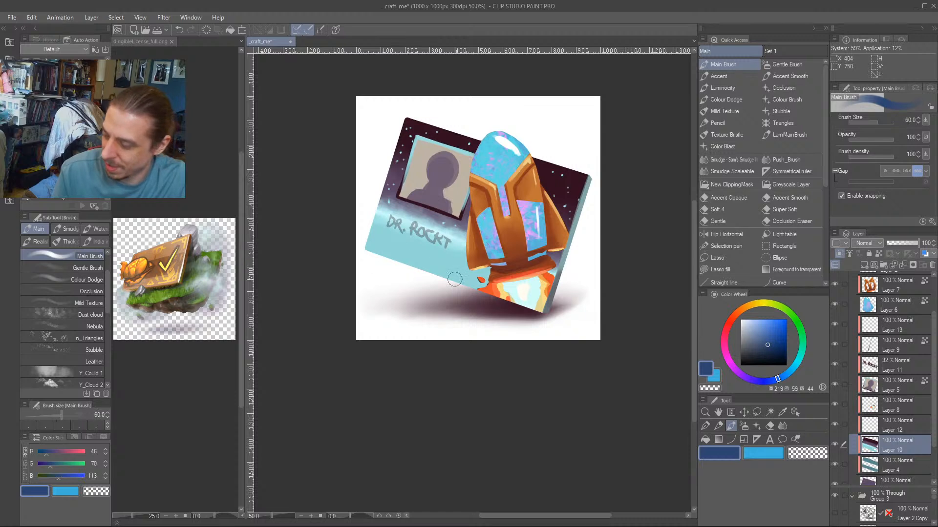
{"action": "key", "text": "bracketright"}
{"action": "mouse_move", "coordinate": [489, 285]}
{"action": "left_mouse_down"}
{"action": "mouse_move", "coordinate": [387, 251]}
{"action": "mouse_move", "coordinate": [492, 283]}
{"action": "mouse_move", "coordinate": [410, 248]}
{"action": "left_mouse_up"}
Thin out the dark blue shading along the card's lower edge with transparent colour and the Main Brush at size 60.
{"action": "key", "text": "j"}
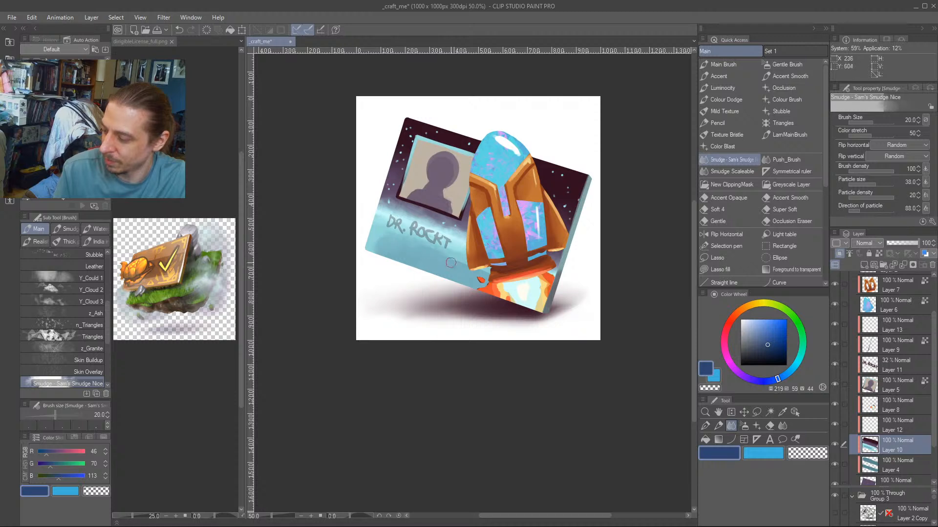
{"action": "key", "text": "c"}
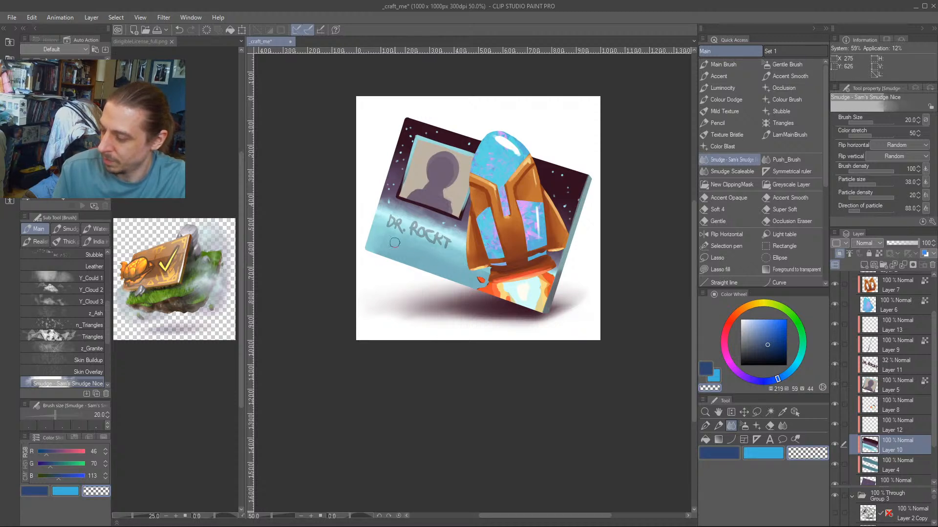
{"action": "key", "text": "b"}
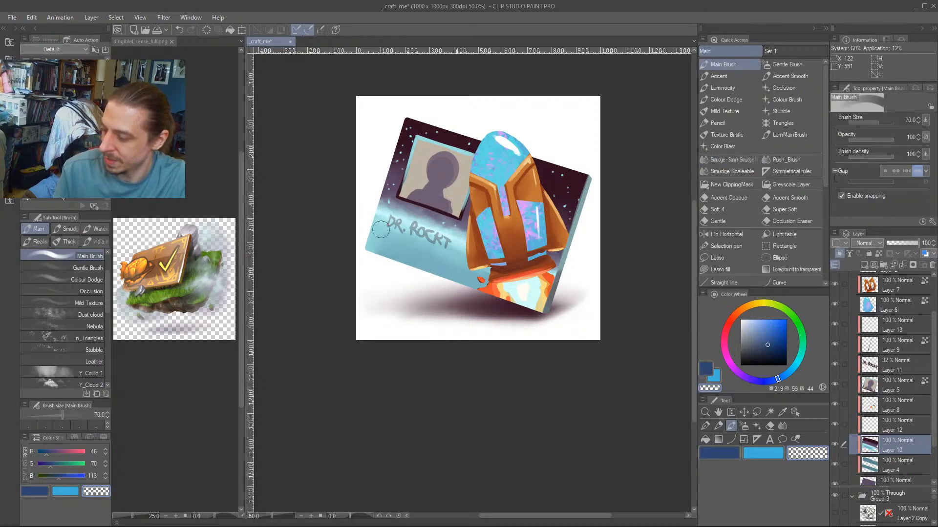
{"action": "key", "text": "ctrl+z"}
{"action": "key", "text": "["}
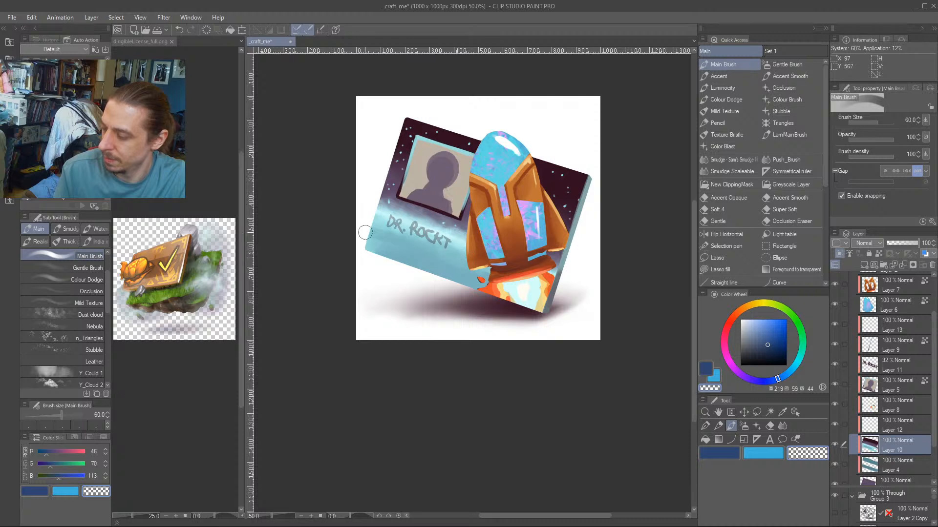
{"action": "mouse_move", "coordinate": [375, 246]}
{"action": "left_mouse_down"}
{"action": "mouse_move", "coordinate": [456, 269]}
{"action": "mouse_move", "coordinate": [497, 298]}
{"action": "left_mouse_up"}
{"action": "left_click_drag", "start_coordinate": [443, 264], "coordinate": [480, 276]}
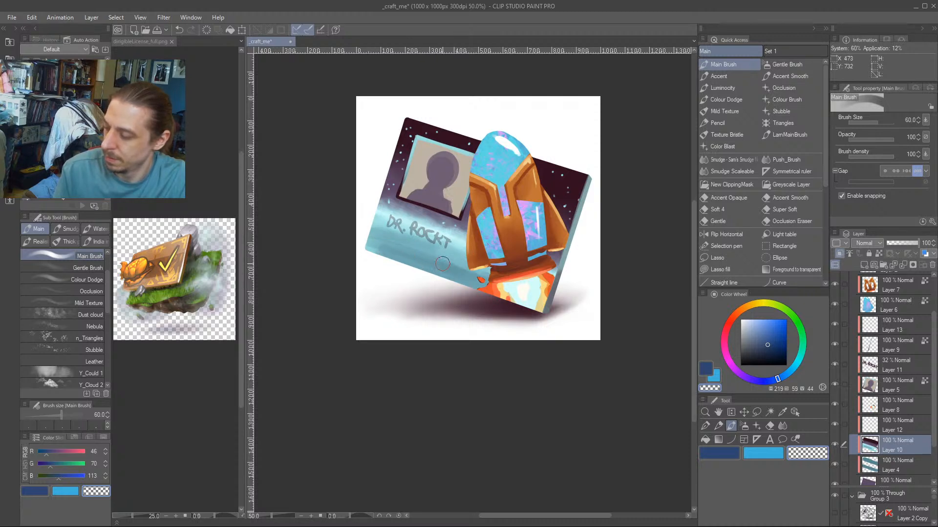
Repaint the rocket's left window on Layer 6 in pale cyan (164, 240, 237) with the Main Brush.
{"action": "left_click_drag", "start_coordinate": [387, 276], "coordinate": [421, 300]}
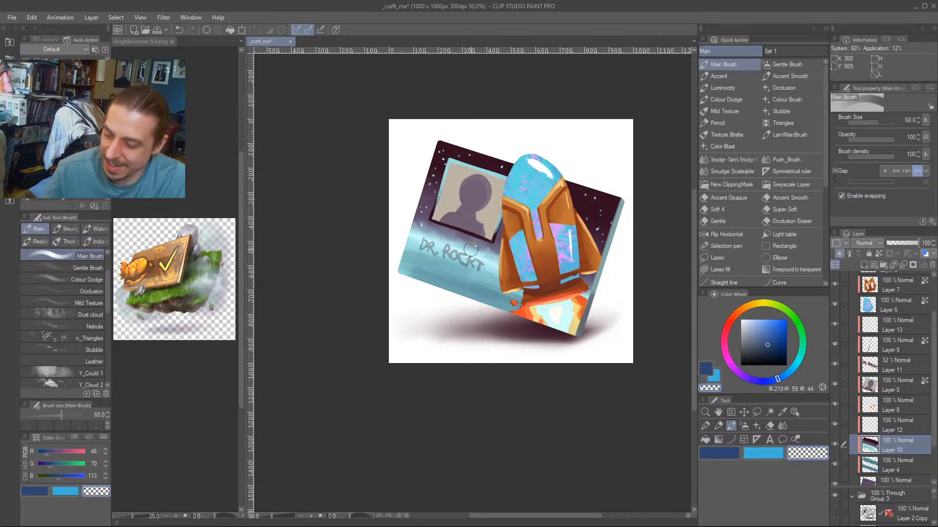
{"action": "left_click", "coordinate": [866, 311]}
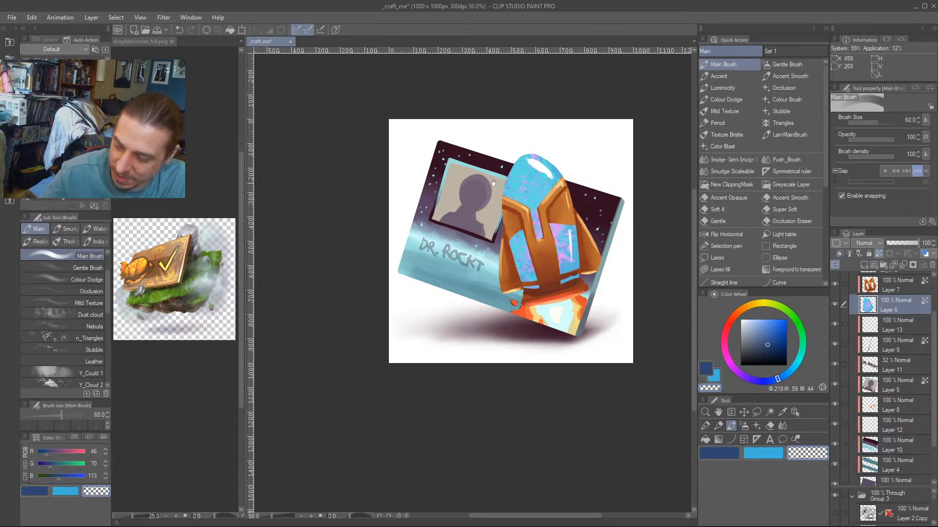
{"action": "left_click_drag", "start_coordinate": [493, 183], "coordinate": [465, 198]}
{"action": "left_click", "coordinate": [795, 364]}
{"action": "left_click", "coordinate": [758, 324]}
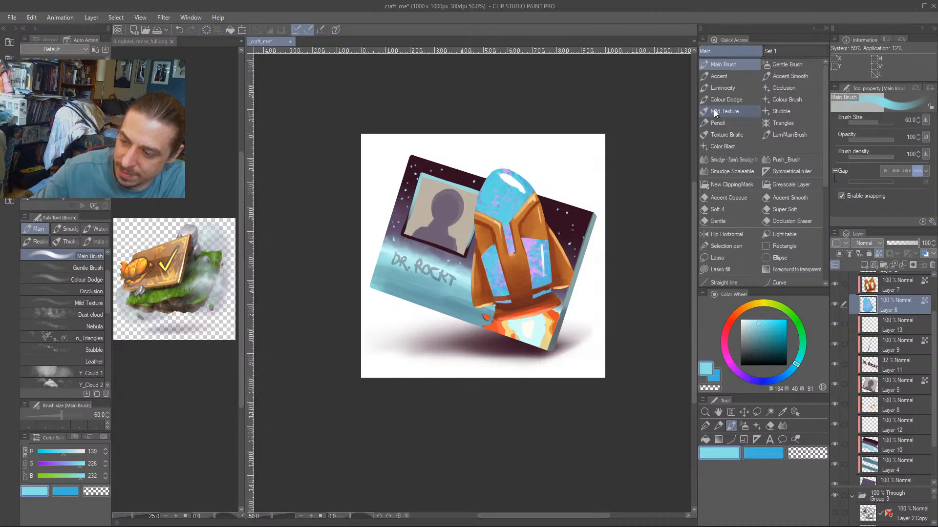
{"action": "left_click", "coordinate": [714, 113]}
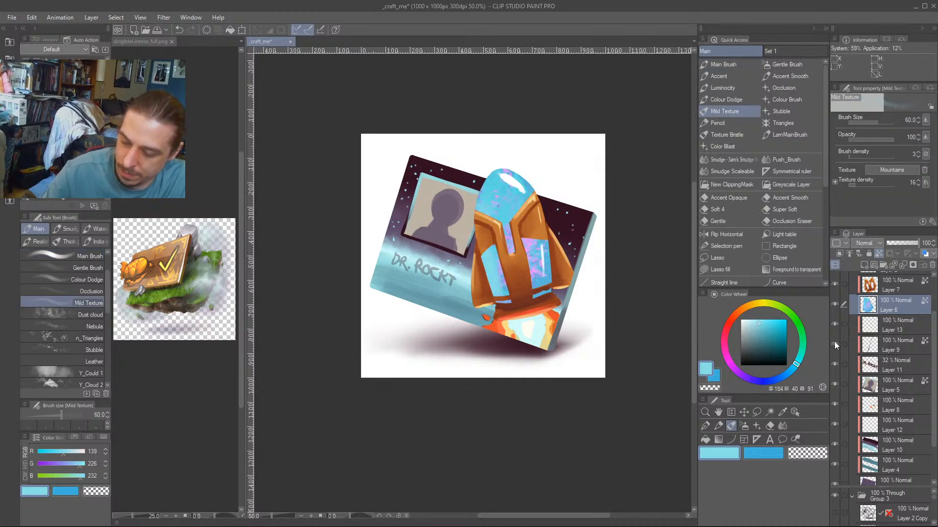
{"action": "left_click", "coordinate": [755, 322]}
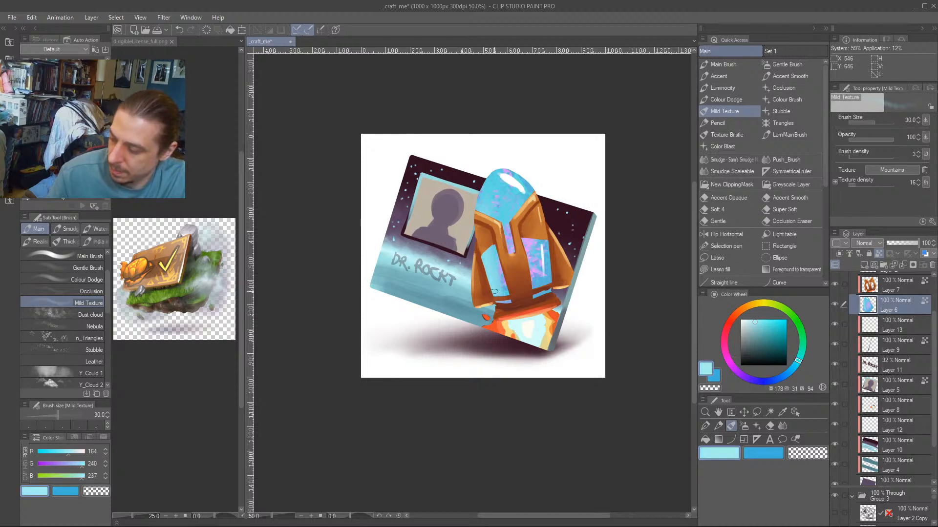
{"action": "left_click", "coordinate": [714, 65]}
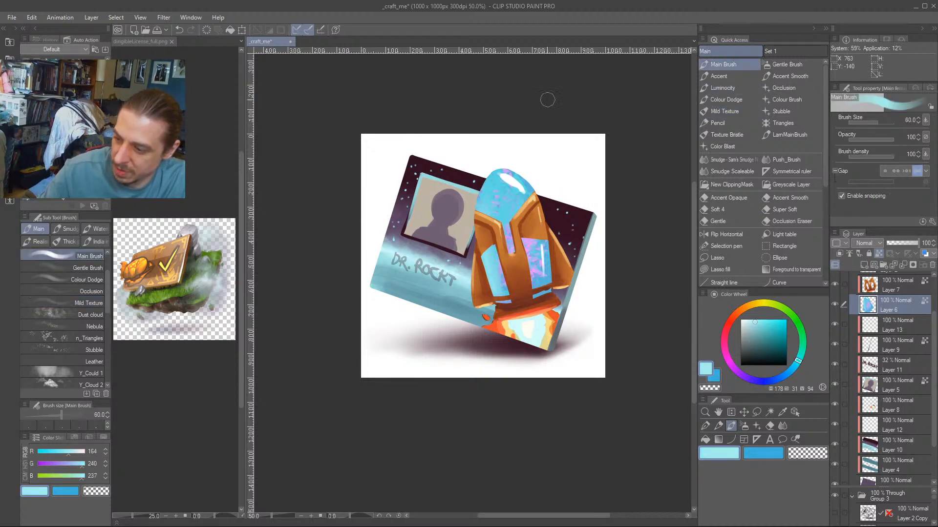
{"action": "left_click_drag", "start_coordinate": [484, 249], "coordinate": [501, 299]}
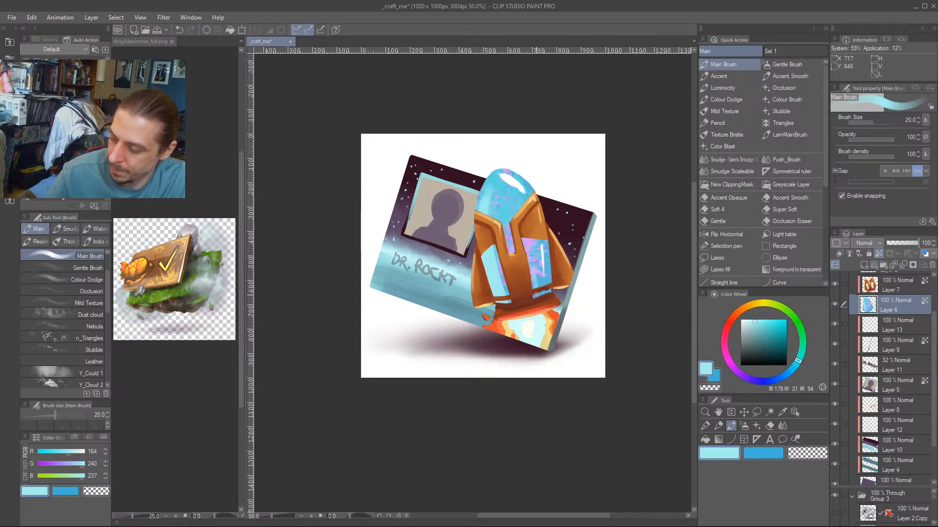
Add a near-white blue (215, 251, 255) highlight to the rocket's left window at brush size 30.
{"action": "left_click_drag", "start_coordinate": [506, 111], "coordinate": [531, 106]}
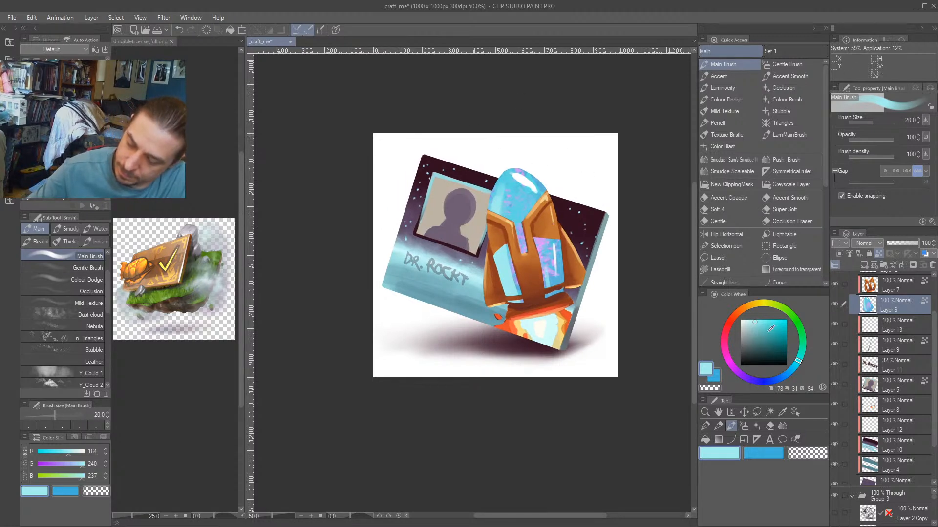
{"action": "left_click", "coordinate": [747, 319]}
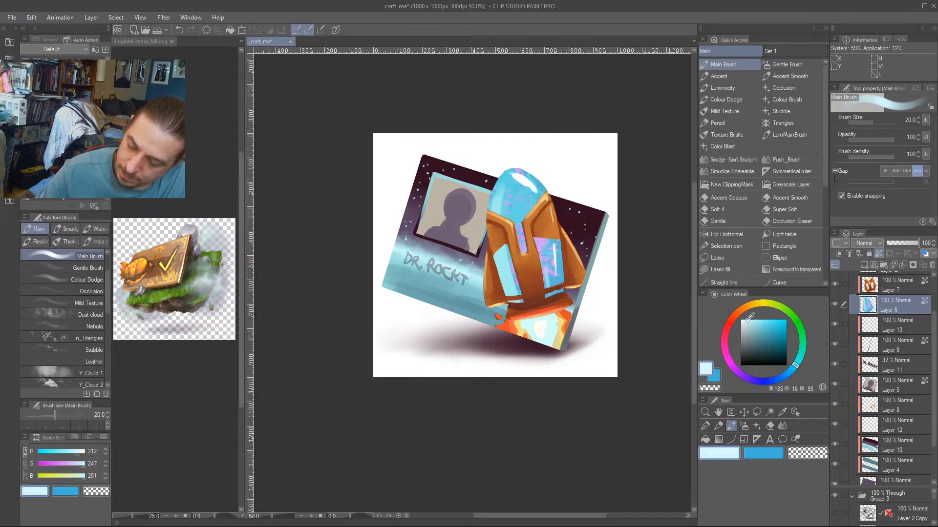
{"action": "key", "text": "bracketright"}
{"action": "key", "text": "bracketright"}
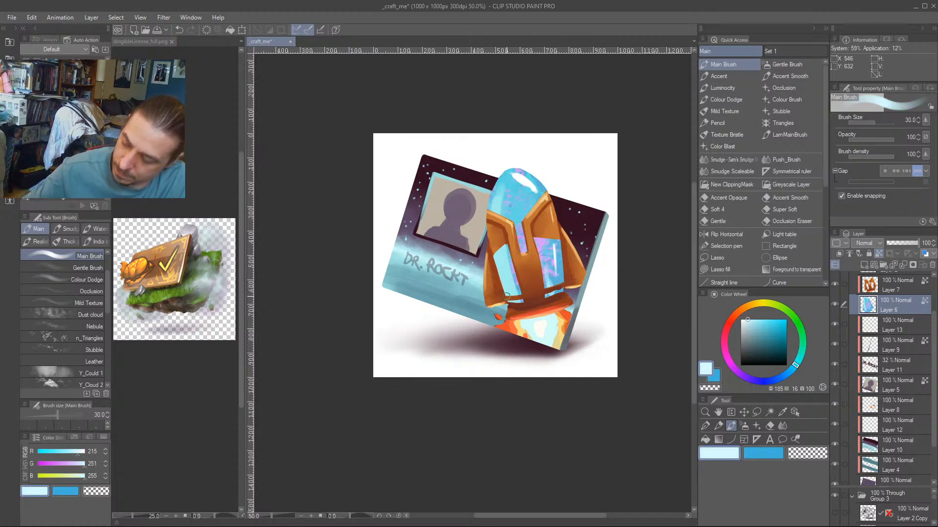
Glaze muted purple (105, 78, 145) over the rocket's glass dome and right window with the Main Brush at size 70.
{"action": "left_click_drag", "start_coordinate": [399, 172], "coordinate": [378, 156]}
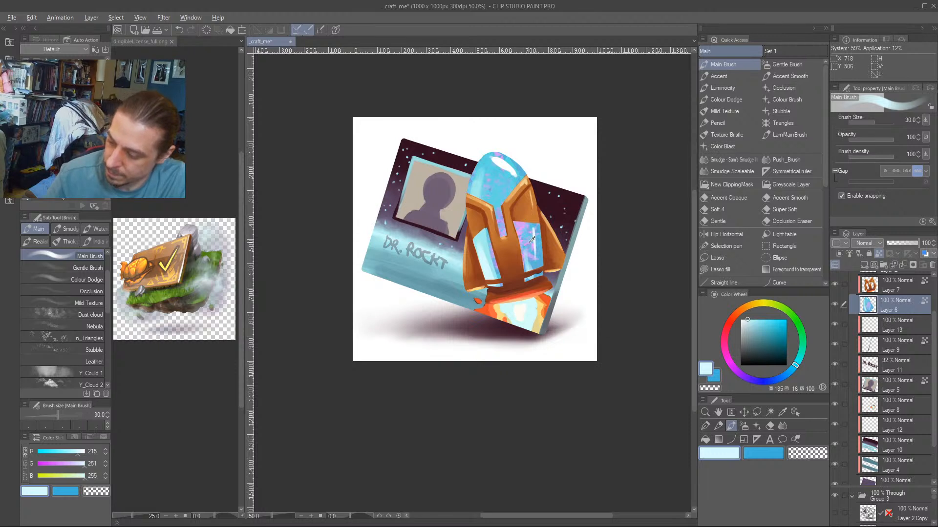
{"action": "left_click", "coordinate": [529, 243], "text": "alt"}
{"action": "left_click", "coordinate": [762, 338]}
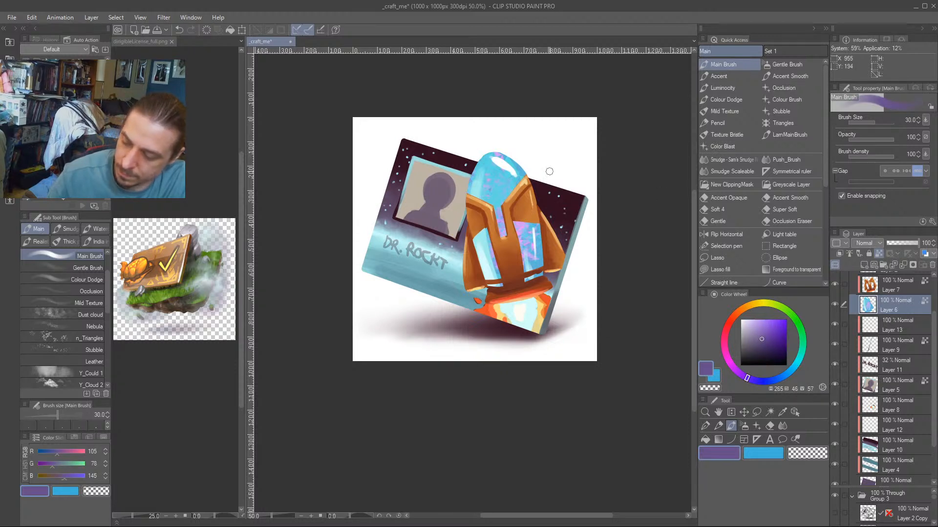
{"action": "key", "text": "bracketright"}
{"action": "key", "text": "bracketright"}
{"action": "key", "text": "bracketright"}
{"action": "mouse_move", "coordinate": [491, 160]}
{"action": "left_mouse_down"}
{"action": "mouse_move", "coordinate": [508, 173]}
{"action": "mouse_move", "coordinate": [502, 168]}
{"action": "left_mouse_up"}
{"action": "left_click_drag", "start_coordinate": [529, 225], "coordinate": [534, 254]}
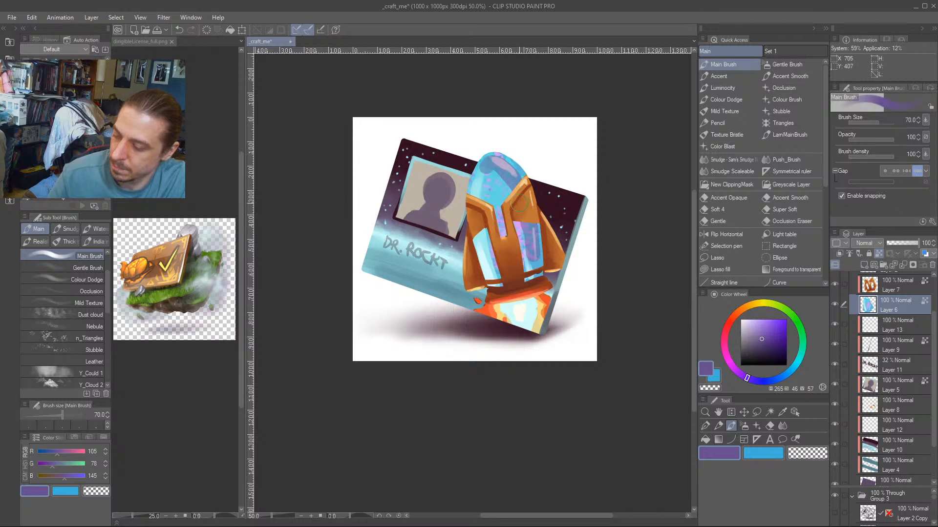
{"action": "left_click_drag", "start_coordinate": [503, 178], "coordinate": [482, 191]}
Paint white (255, 255, 255) reflections along the top of the rocket's glass dome, reducing the brush size to 15.
{"action": "left_click_drag", "start_coordinate": [376, 204], "coordinate": [384, 237]}
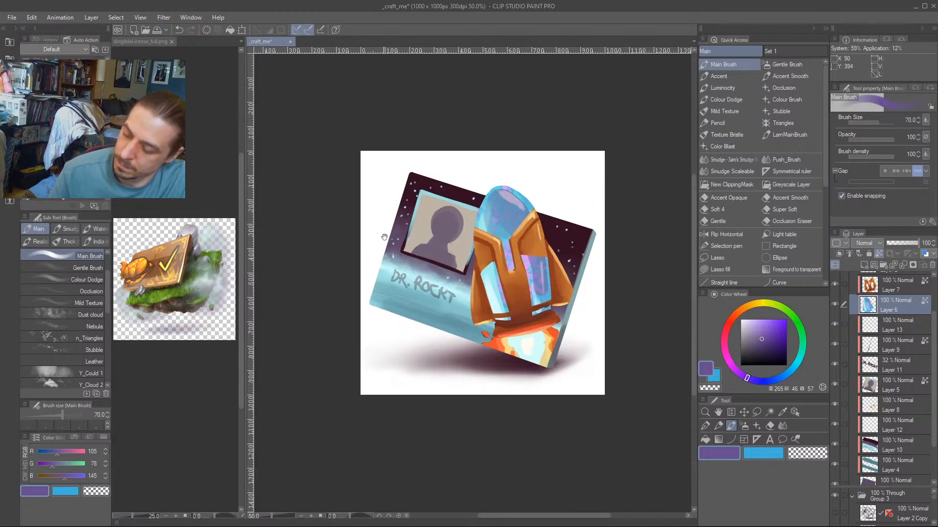
{"action": "left_click", "coordinate": [518, 161], "text": "alt"}
{"action": "key", "text": "bracketleft"}
{"action": "key", "text": "bracketleft"}
{"action": "key", "text": "bracketleft"}
{"action": "key", "text": "bracketleft"}
{"action": "key", "text": "bracketleft"}
{"action": "key", "text": "bracketleft"}
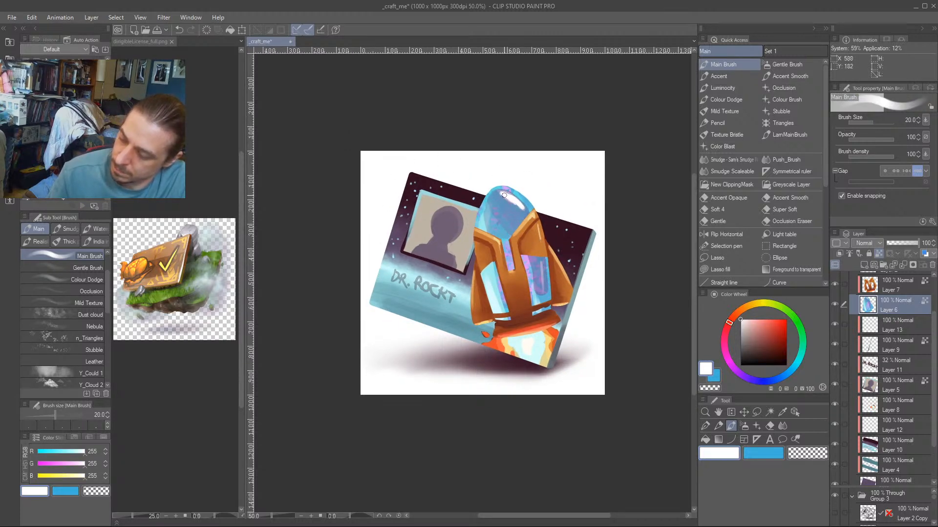
{"action": "key", "text": "bracketleft"}
{"action": "left_click_drag", "start_coordinate": [460, 241], "coordinate": [443, 189]}
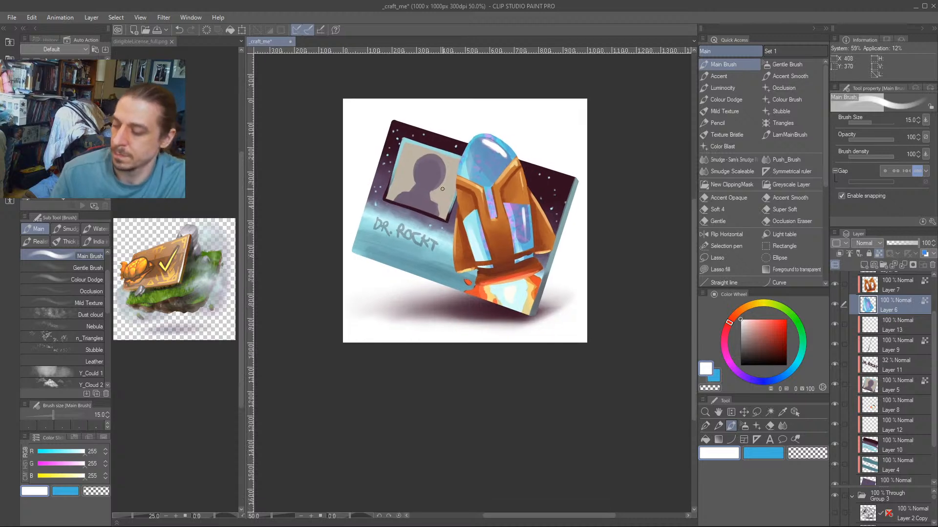
Refine the dome's highlight edge and left rim at brush size 15 with blues and pale cyan sampled from the rocket.
{"action": "left_click", "coordinate": [486, 147], "text": "alt"}
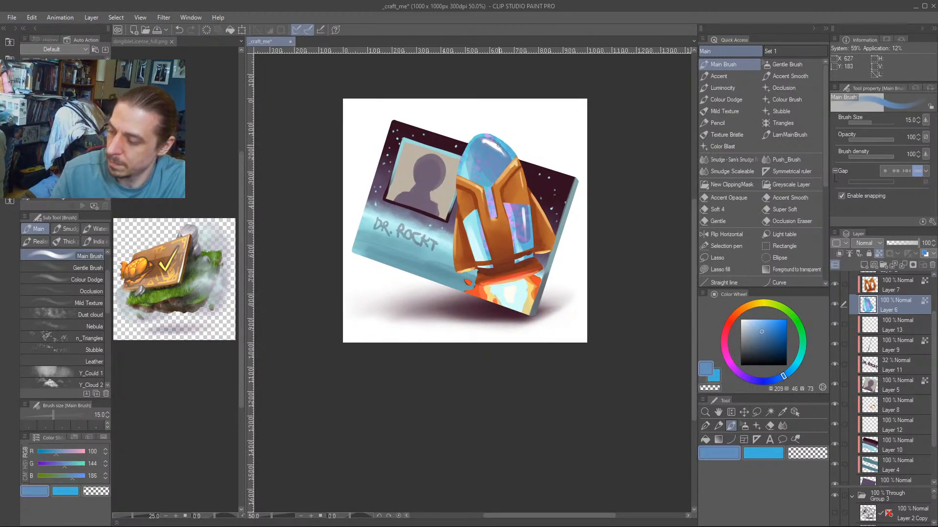
{"action": "mouse_move", "coordinate": [410, 122]}
{"action": "left_mouse_down"}
{"action": "mouse_move", "coordinate": [426, 144]}
{"action": "mouse_move", "coordinate": [482, 145]}
{"action": "left_mouse_up"}
{"action": "left_click", "coordinate": [508, 189], "text": "alt"}
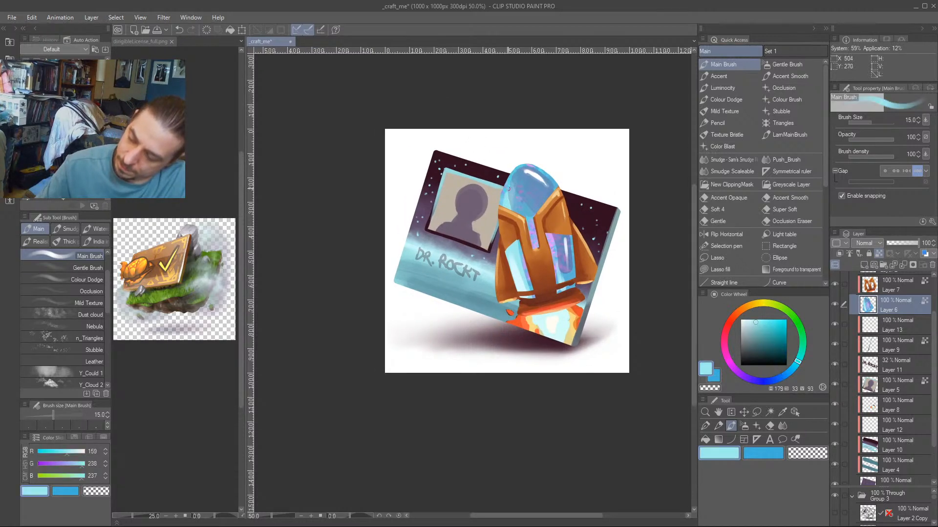
{"action": "left_click", "coordinate": [523, 244], "text": "alt"}
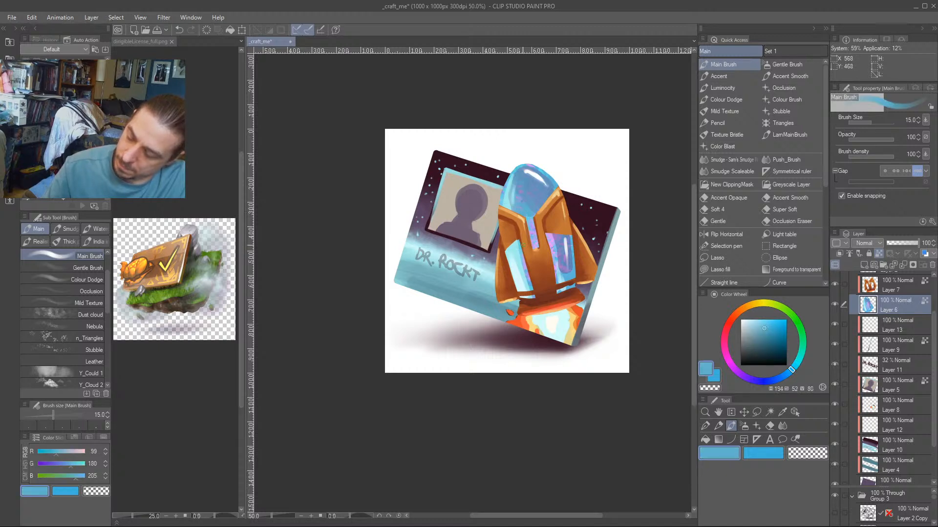
{"action": "left_click", "coordinate": [530, 216], "text": "alt"}
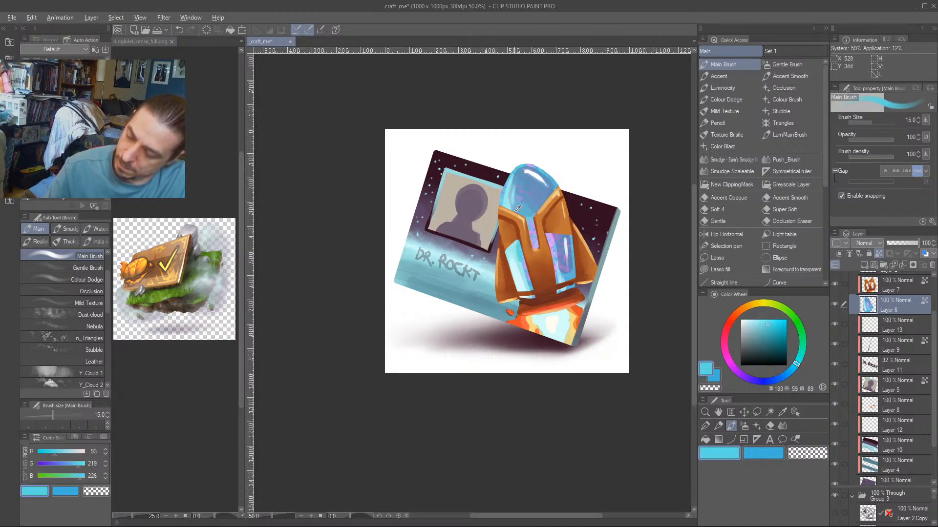
{"action": "left_click", "coordinate": [516, 250], "text": "alt"}
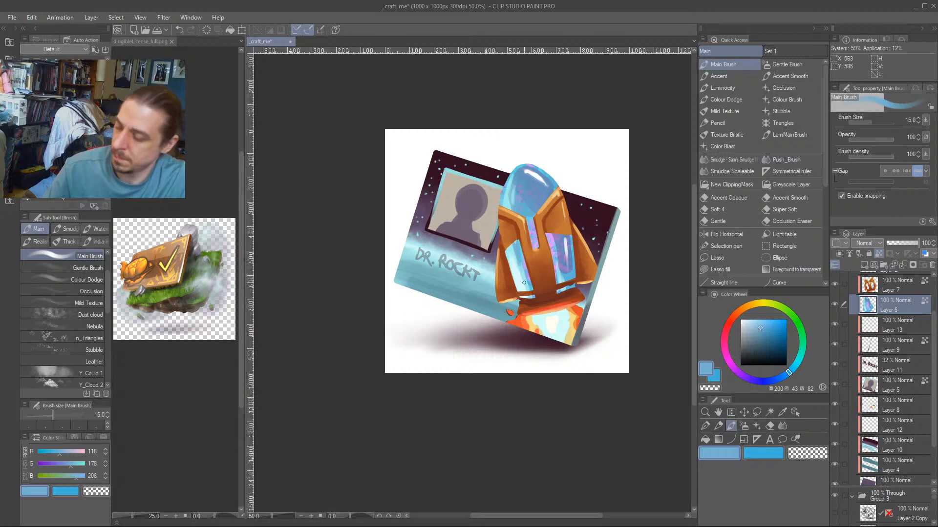
Smooth the lower left of the glass dome by alternating sampled pale cyan and mid blue (56, 180, 204).
{"action": "left_click", "coordinate": [524, 221], "text": "alt"}
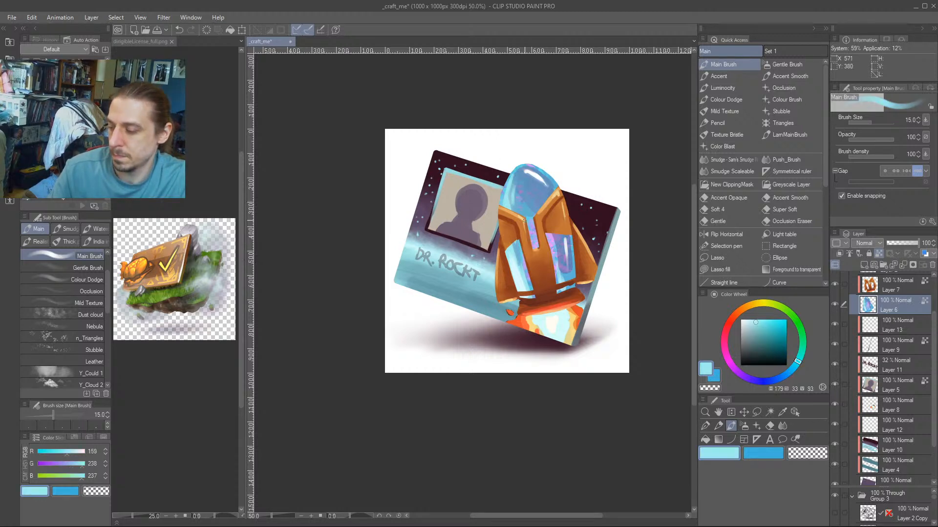
{"action": "left_click", "coordinate": [526, 210], "text": "alt"}
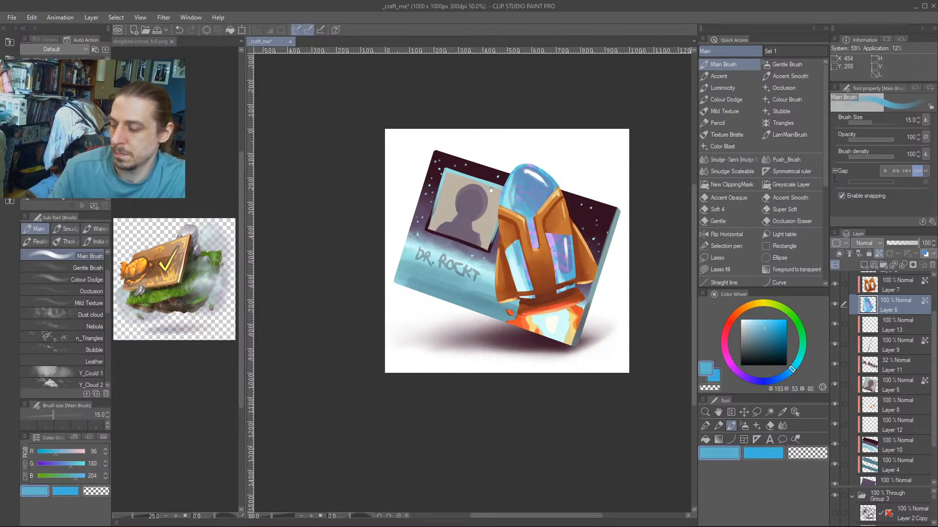
{"action": "left_click_drag", "start_coordinate": [490, 189], "coordinate": [487, 191]}
{"action": "left_click", "coordinate": [510, 210], "text": "alt"}
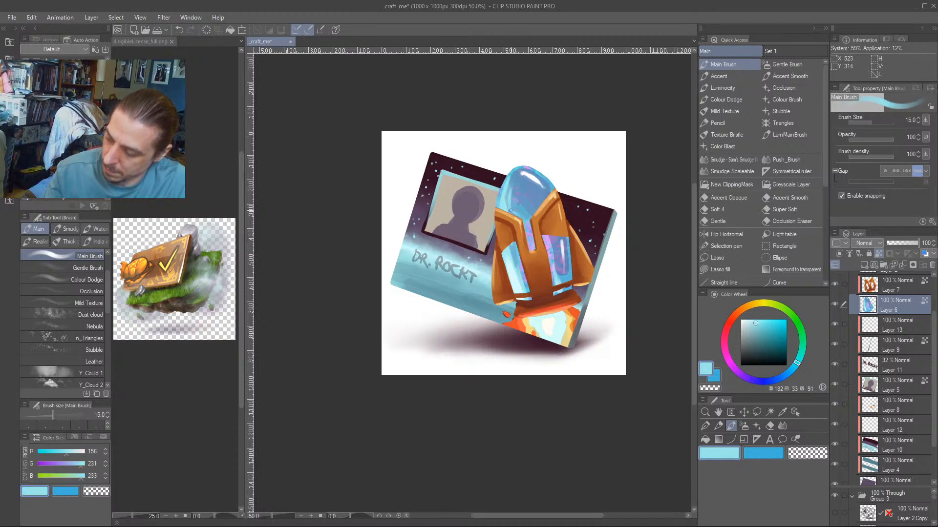
{"action": "left_click", "coordinate": [522, 215], "text": "alt"}
{"action": "left_click_drag", "start_coordinate": [505, 200], "coordinate": [506, 210]}
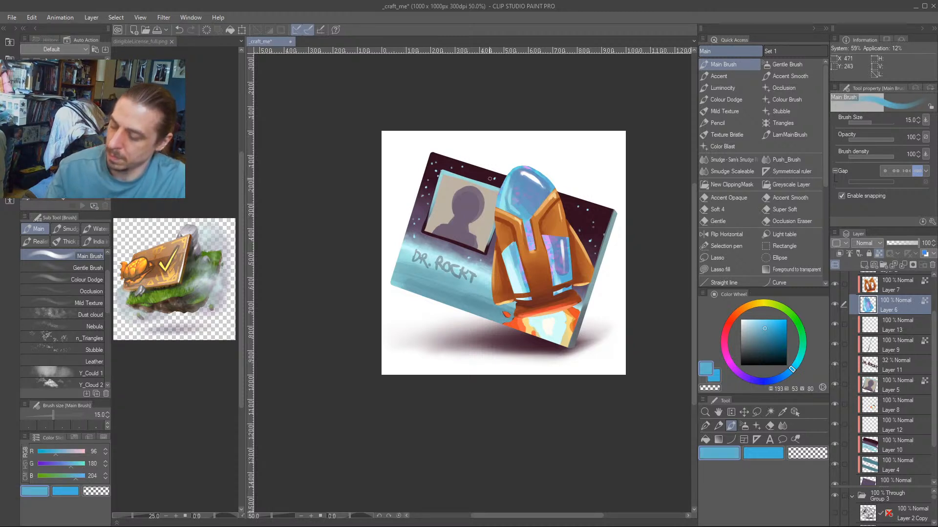
{"action": "left_click_drag", "start_coordinate": [407, 424], "coordinate": [385, 415]}
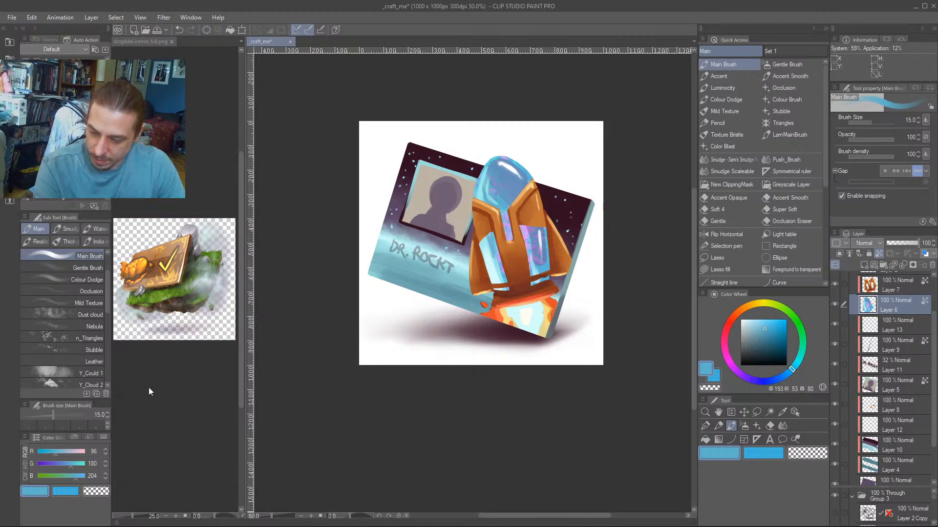
{"action": "scroll", "coordinate": [910, 322], "scroll_direction": "up", "scroll_amount": 2}
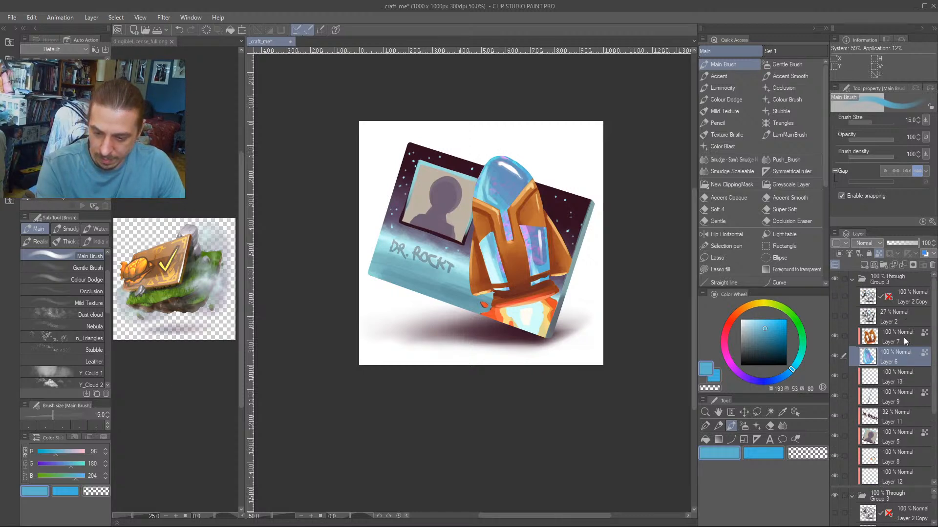
{"action": "left_click", "coordinate": [904, 337]}
{"action": "scroll", "coordinate": [915, 371], "scroll_direction": "down", "scroll_amount": 4}
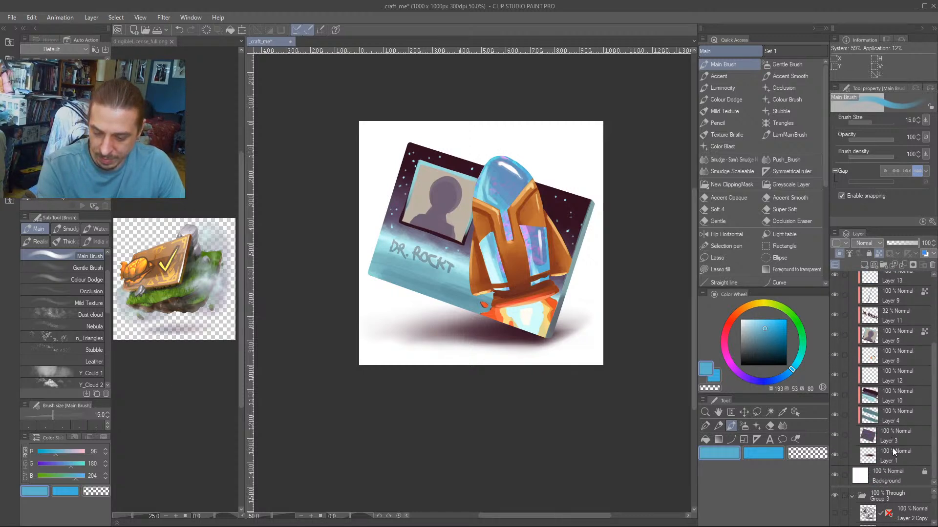
{"action": "left_click", "coordinate": [887, 431], "text": "shift"}
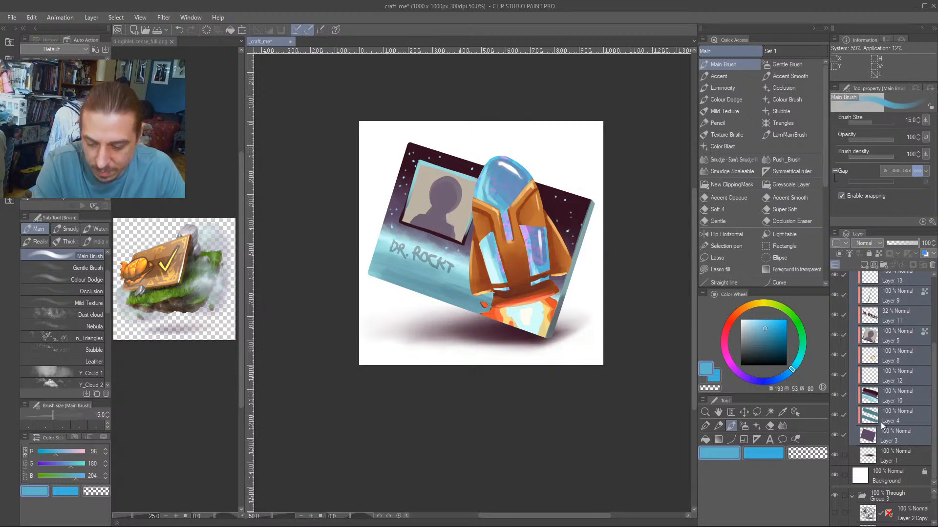
{"action": "scroll", "coordinate": [881, 422], "scroll_direction": "up", "scroll_amount": 4}
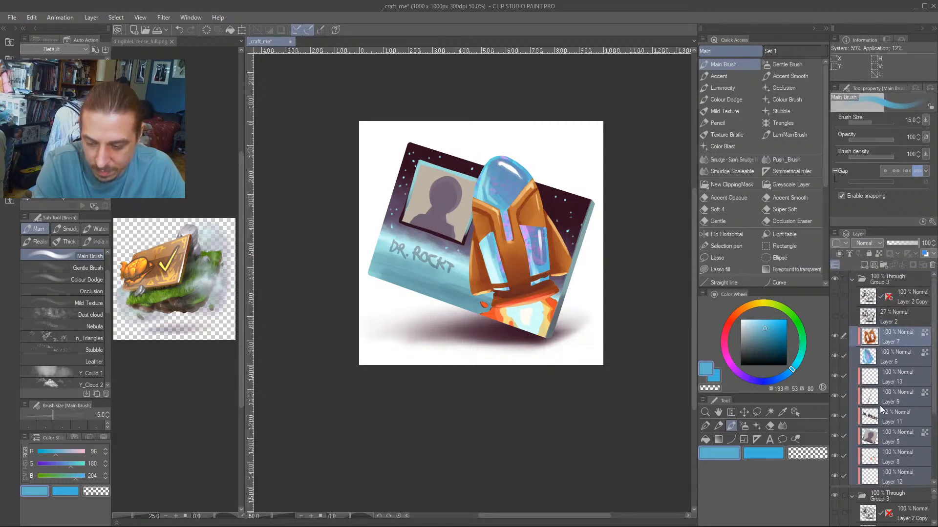
Duplicate the whole Group 3 folder containing the rocket card.
{"action": "left_click", "coordinate": [854, 280]}
{"action": "left_click", "coordinate": [834, 279]}
{"action": "left_click", "coordinate": [834, 279]}
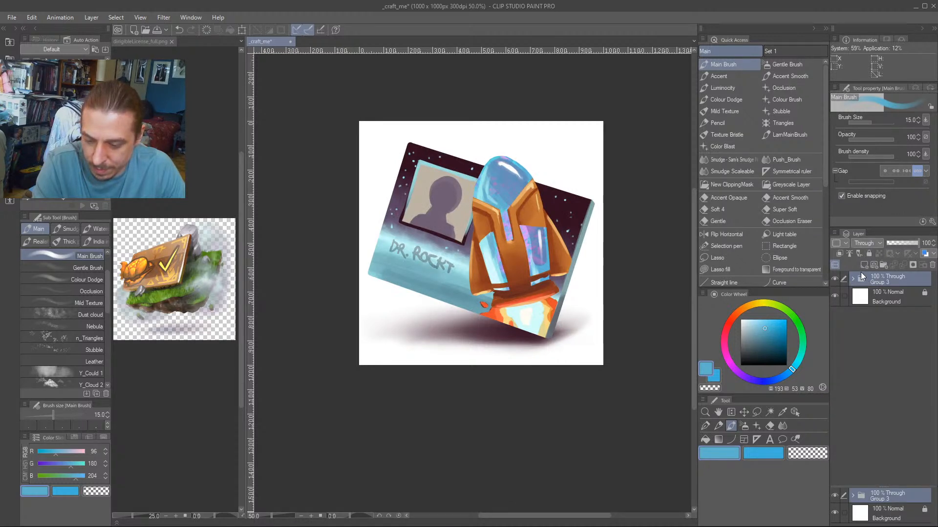
{"action": "left_click", "coordinate": [866, 264]}
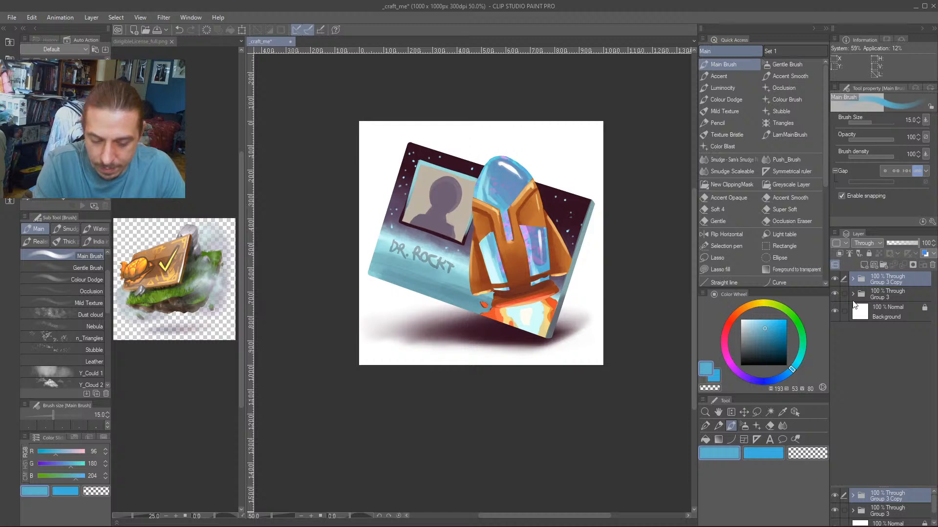
{"action": "key", "text": "ctrl+t"}
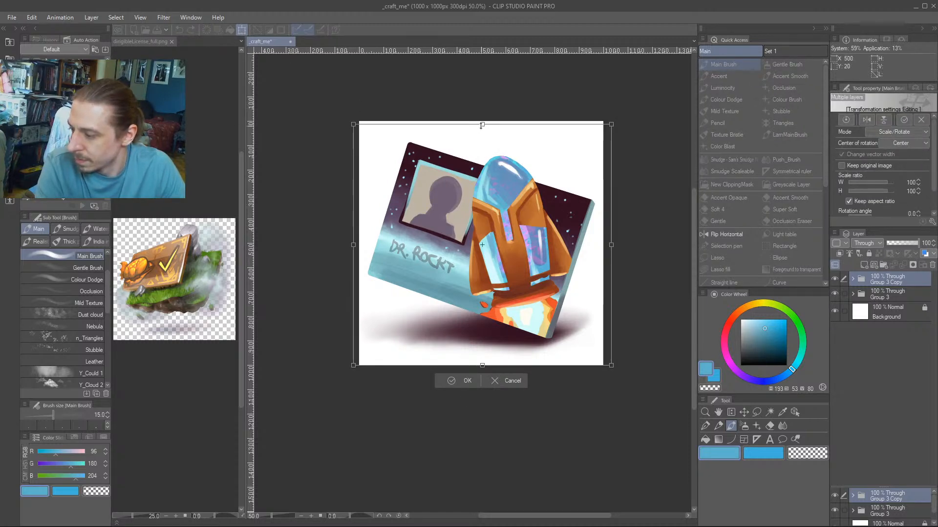
{"action": "mouse_move", "coordinate": [502, 428]}
{"action": "left_mouse_down"}
{"action": "mouse_move", "coordinate": [514, 506]}
{"action": "mouse_move", "coordinate": [508, 415]}
{"action": "left_mouse_up"}
{"action": "key", "text": "Escape"}
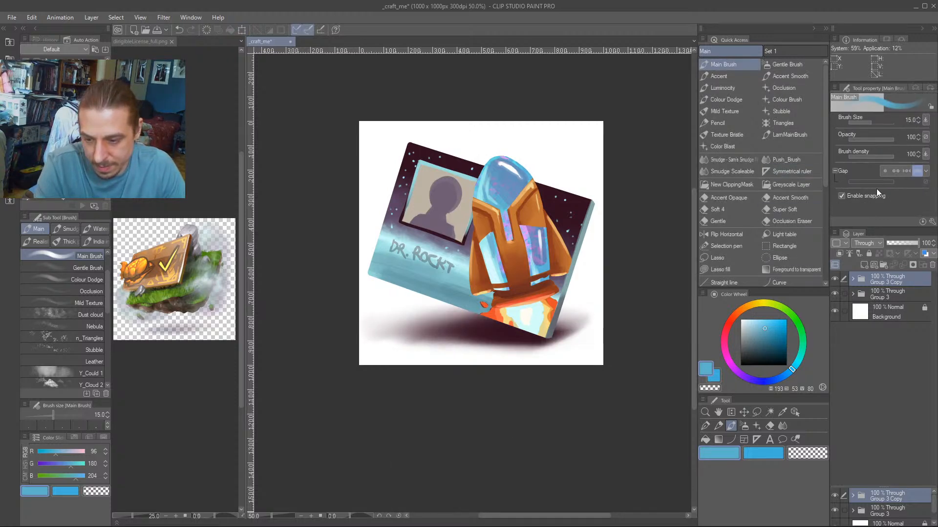
Flip the Group 3 Copy folder vertically and move it straight down so it mirrors the card from its lowest corner.
{"action": "key", "text": "ctrl+t"}
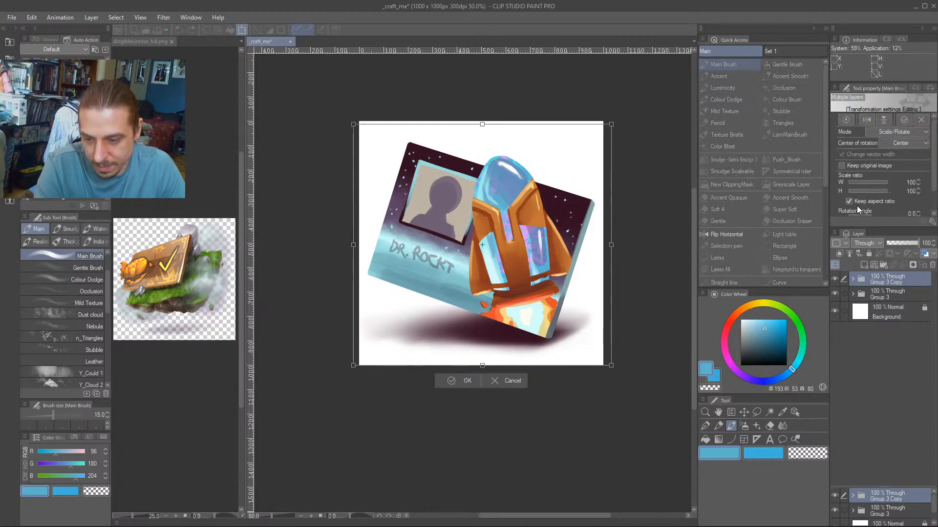
{"action": "left_click", "coordinate": [884, 120]}
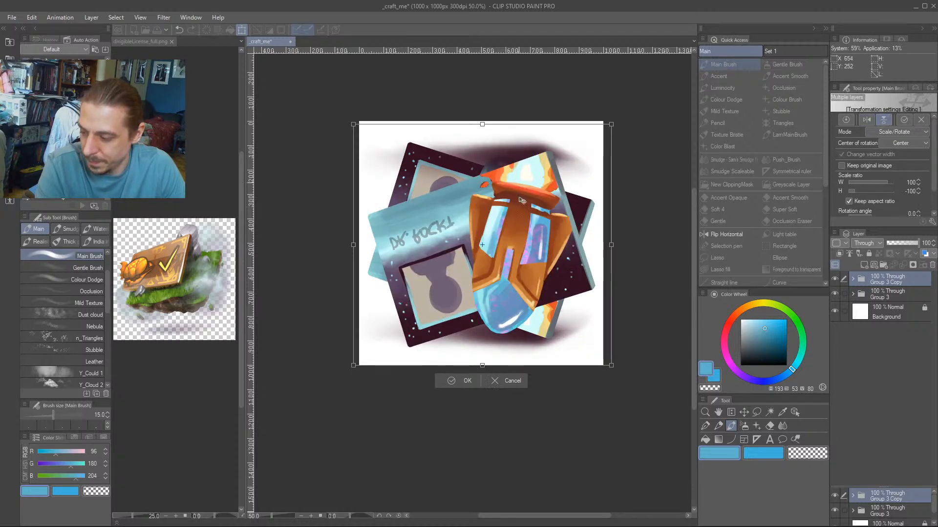
{"action": "left_click_drag", "start_coordinate": [523, 201], "coordinate": [520, 372]}
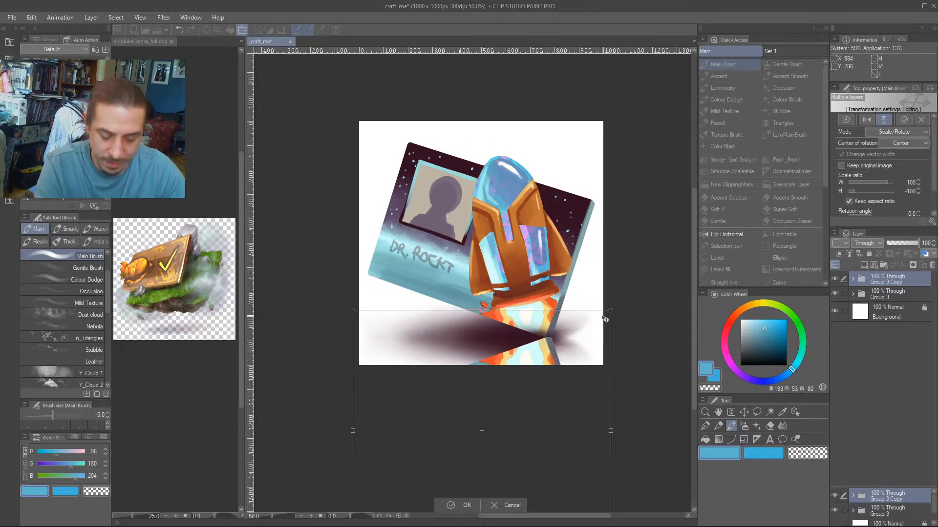
{"action": "key", "text": "Return"}
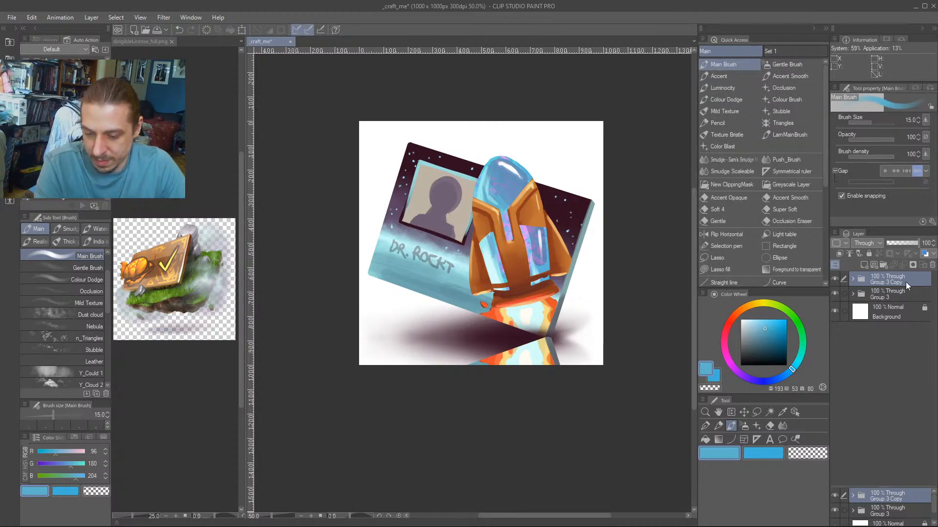
Remove the duplicated shadow from the Group 3 Copy folder and lower the folder's opacity to 38%.
{"action": "left_click", "coordinate": [852, 280]}
{"action": "scroll", "coordinate": [880, 419], "scroll_direction": "down", "scroll_amount": 2}
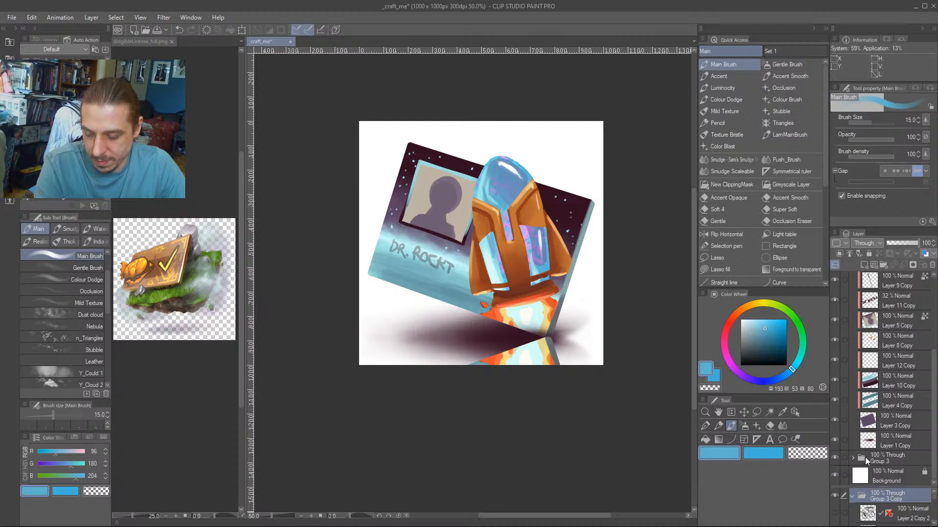
{"action": "scroll", "coordinate": [856, 420], "scroll_direction": "up", "scroll_amount": 3}
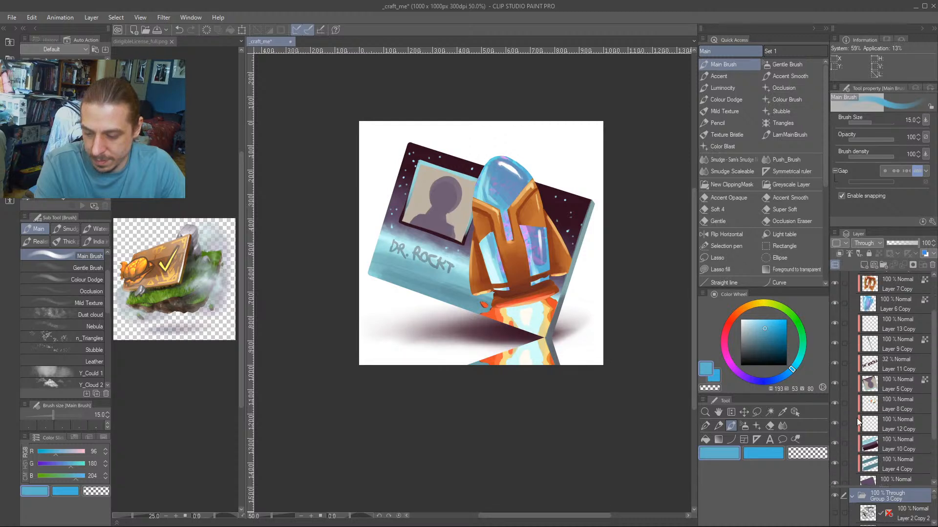
{"action": "left_click_drag", "start_coordinate": [910, 241], "coordinate": [898, 240]}
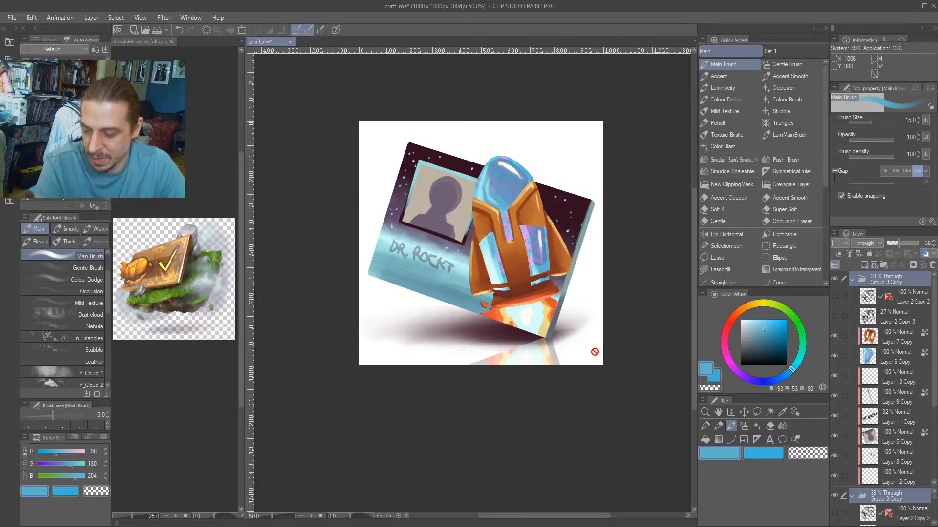
Nudge the reflection slightly into line with the card's lowest corner and place the Group 3 Copy folder below Group 3.
{"action": "key", "text": "k"}
{"action": "left_click_drag", "start_coordinate": [537, 360], "coordinate": [540, 362]}
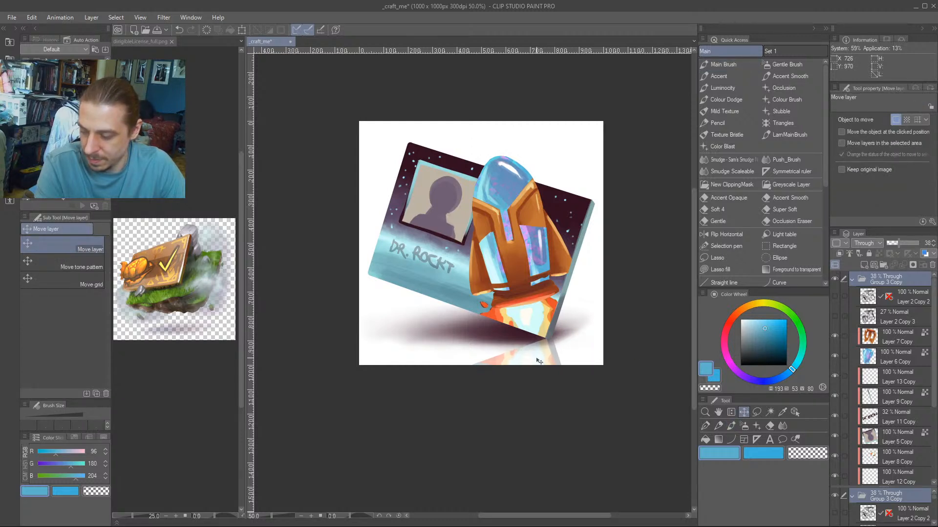
{"action": "left_click", "coordinate": [852, 280]}
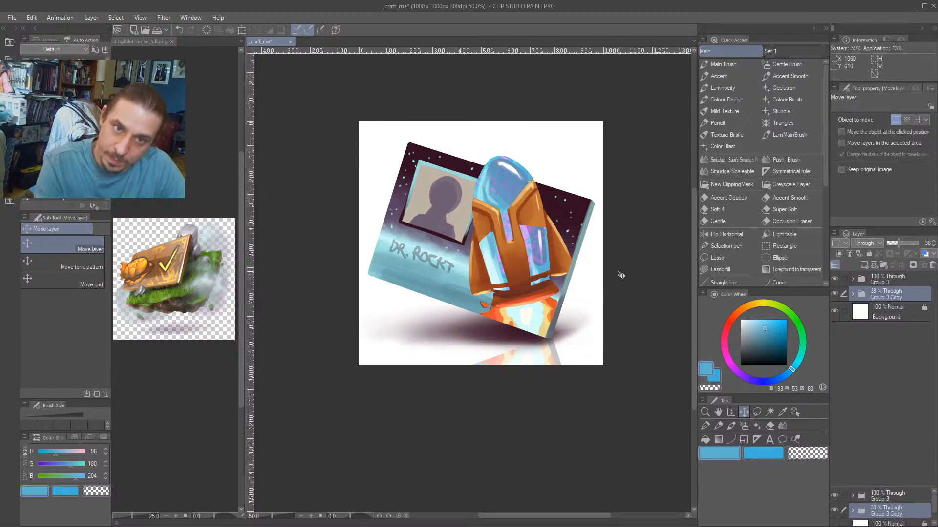
Move Group 3 and Group 3 Copy together slightly upward on the canvas to reveal more of the reflection.
{"action": "left_click", "coordinate": [863, 277], "text": "ctrl"}
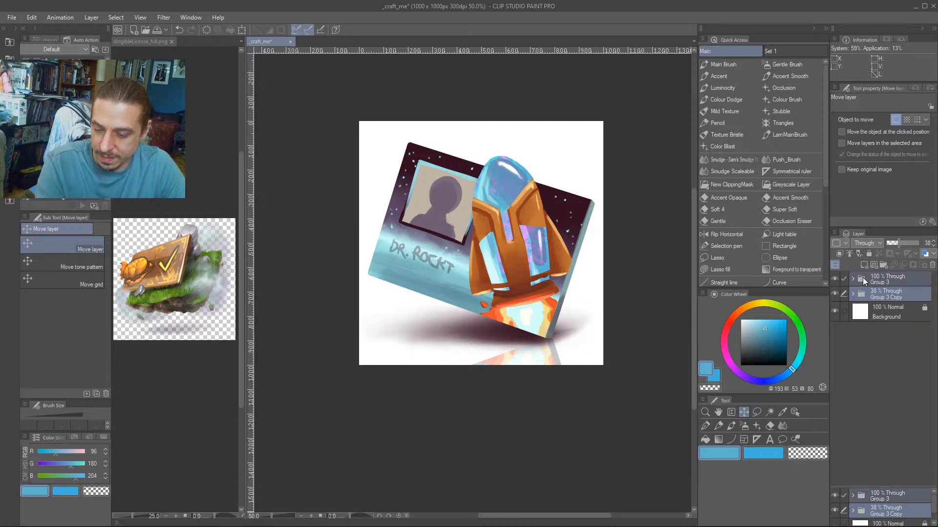
{"action": "left_click_drag", "start_coordinate": [522, 291], "coordinate": [519, 280]}
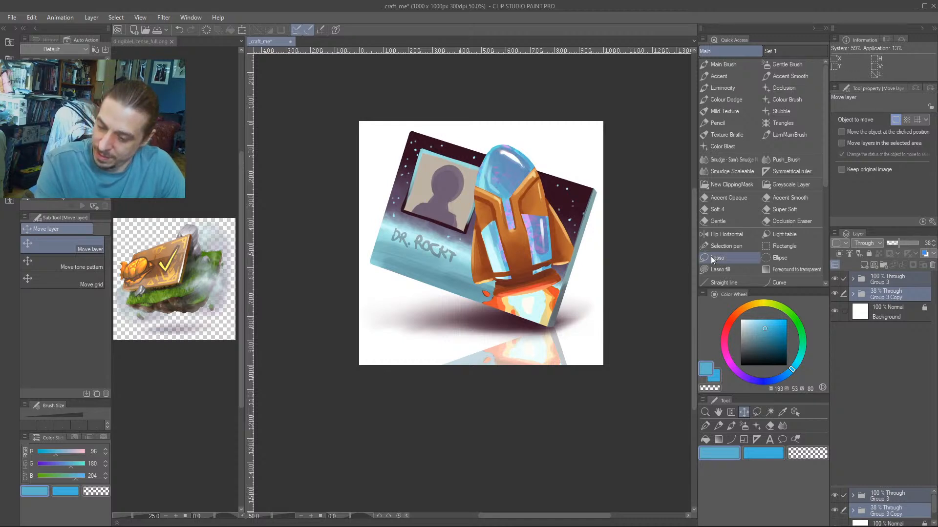
Add a layer mask to the Group 3 Copy folder and fade the reflection's bottom edge with the transparent Occlusion brush at size 100.
{"action": "left_click", "coordinate": [862, 300]}
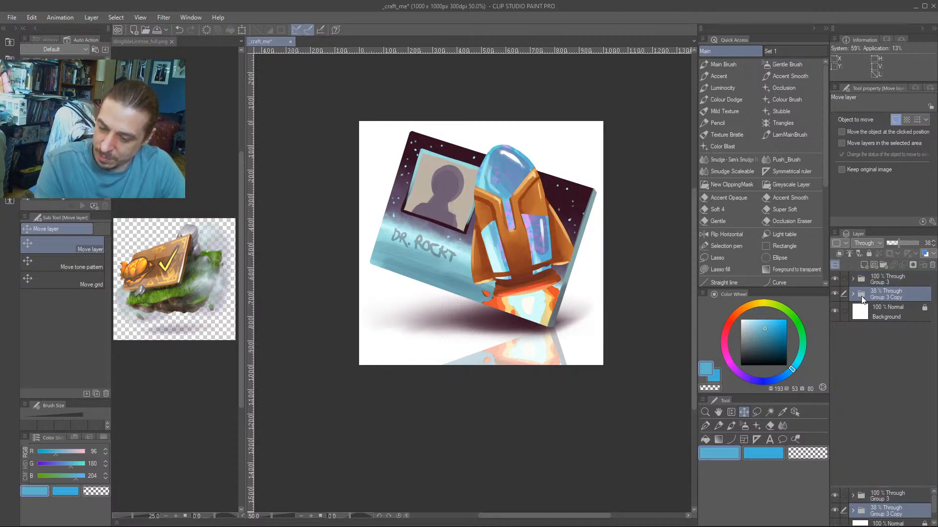
{"action": "left_click", "coordinate": [912, 265]}
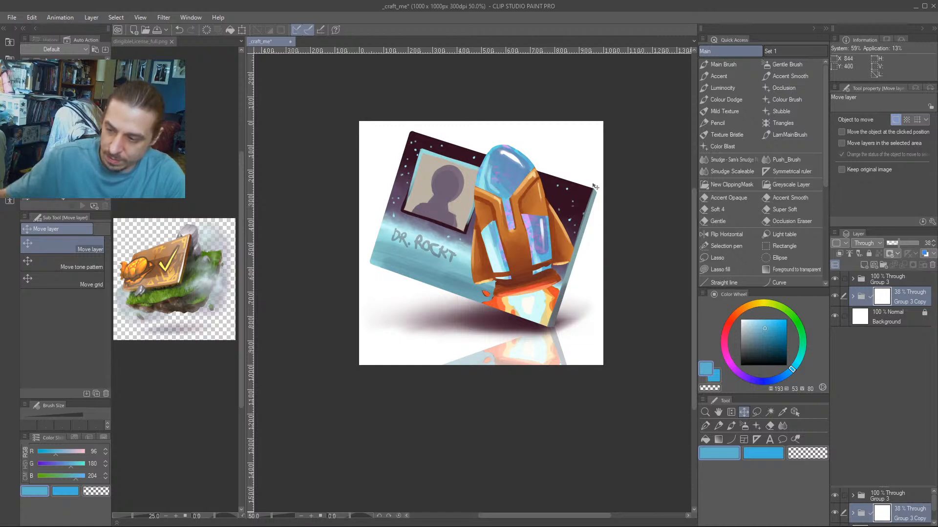
{"action": "left_click", "coordinate": [770, 87]}
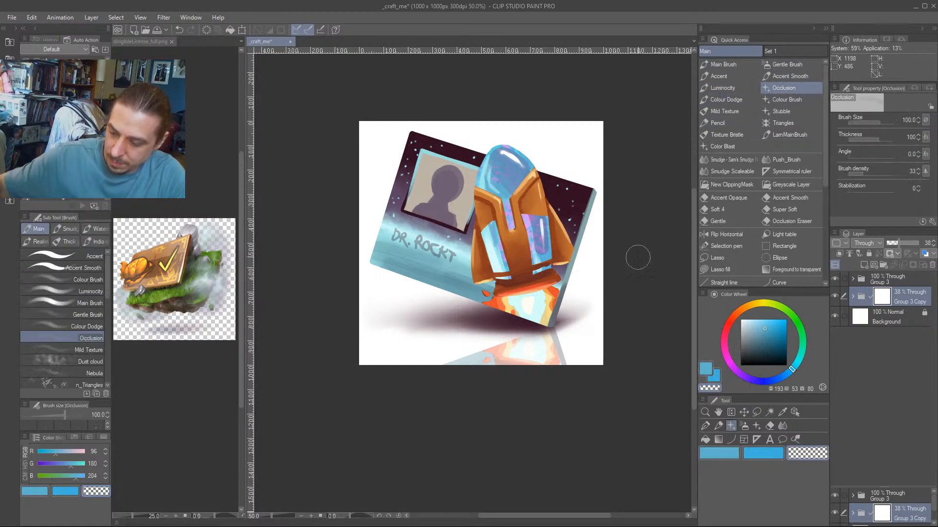
{"action": "left_click", "coordinate": [602, 364]}
{"action": "left_click", "coordinate": [364, 364], "text": "shift"}
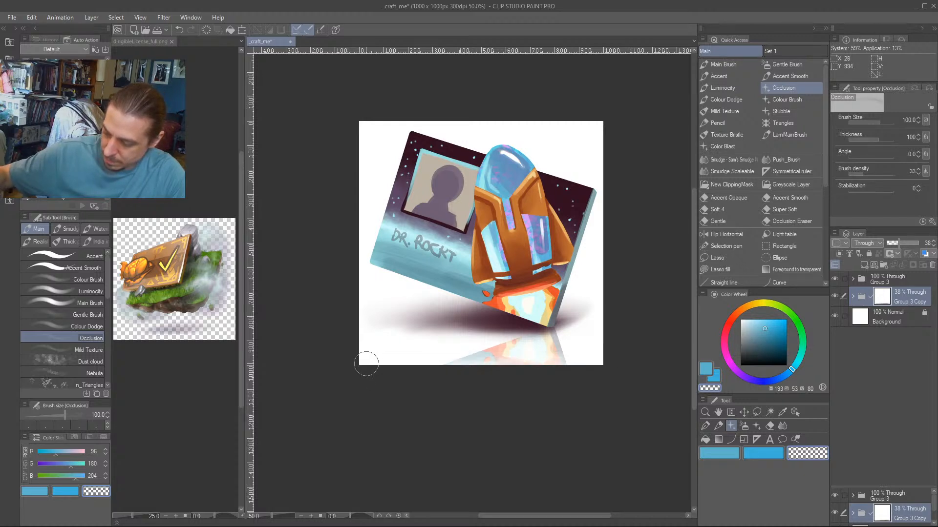
Fade more of the reflection's lower part on the mask with the Occlusion brush, first at size 250 and again at size 170.
{"action": "key", "text": "bracketright"}
{"action": "key", "text": "bracketright"}
{"action": "key", "text": "bracketright"}
{"action": "key", "text": "bracketright"}
{"action": "key", "text": "bracketright"}
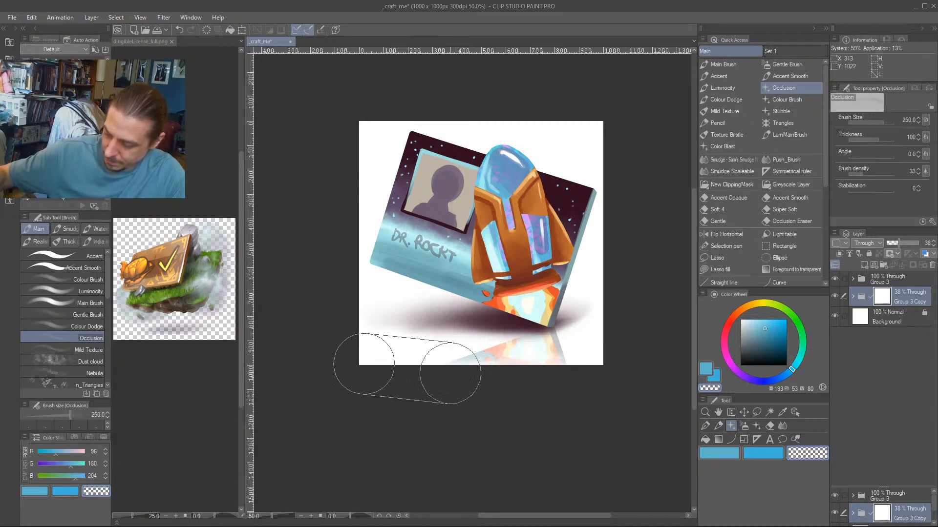
{"action": "left_click", "coordinate": [605, 361], "text": "shift"}
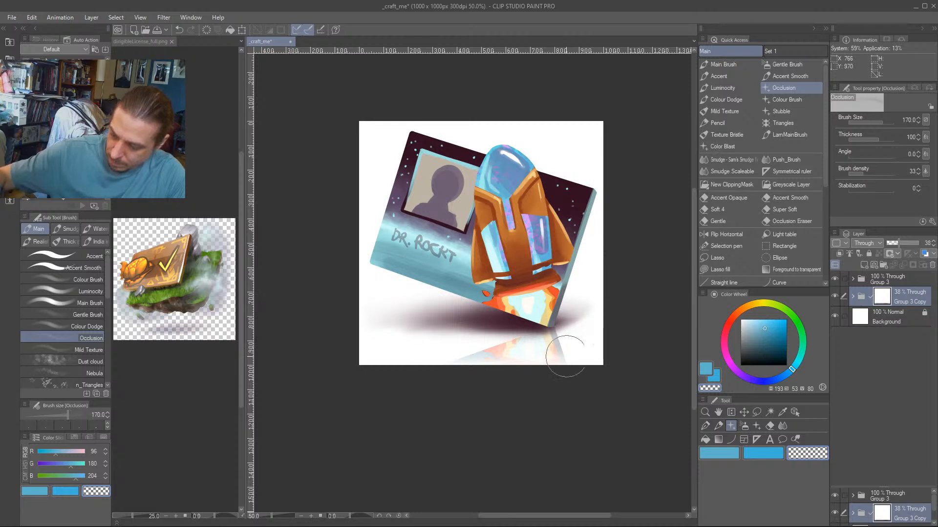
{"action": "key", "text": "bracketleft"}
{"action": "key", "text": "bracketleft"}
{"action": "key", "text": "bracketleft"}
{"action": "mouse_move", "coordinate": [417, 366]}
{"action": "left_mouse_down"}
{"action": "mouse_move", "coordinate": [574, 363]}
{"action": "mouse_move", "coordinate": [403, 353]}
{"action": "mouse_move", "coordinate": [454, 363]}
{"action": "mouse_move", "coordinate": [579, 315]}
{"action": "left_mouse_up"}
Soften the reflection's lower fade on the mask with the Gentle Brush at size 200.
{"action": "left_click", "coordinate": [769, 68]}
{"action": "key", "text": "bracketright"}
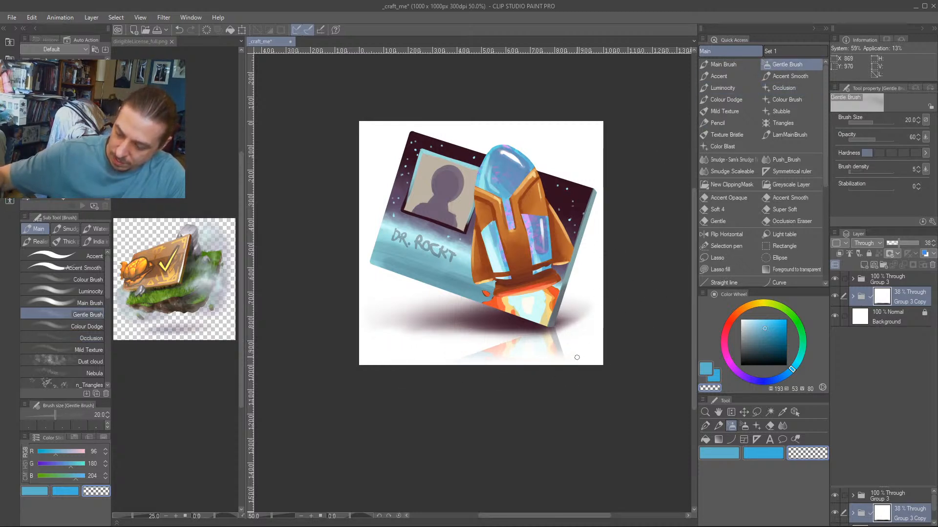
{"action": "key", "text": "bracketright"}
{"action": "key", "text": "bracketright"}
{"action": "key", "text": "bracketright"}
{"action": "key", "text": "bracketright"}
{"action": "key", "text": "bracketright"}
{"action": "key", "text": "bracketright"}
{"action": "key", "text": "bracketright"}
{"action": "key", "text": "bracketright"}
{"action": "key", "text": "bracketright"}
{"action": "key", "text": "bracketright"}
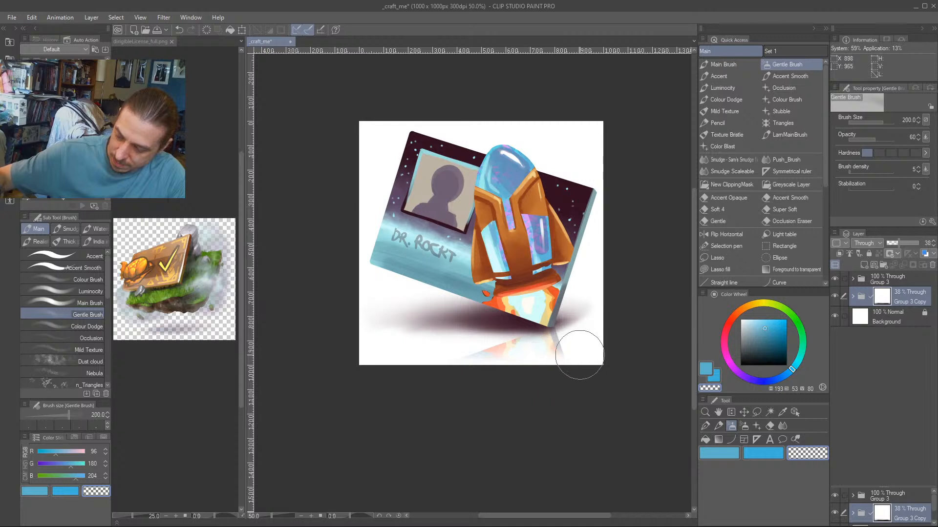
{"action": "left_click_drag", "start_coordinate": [417, 360], "coordinate": [556, 351]}
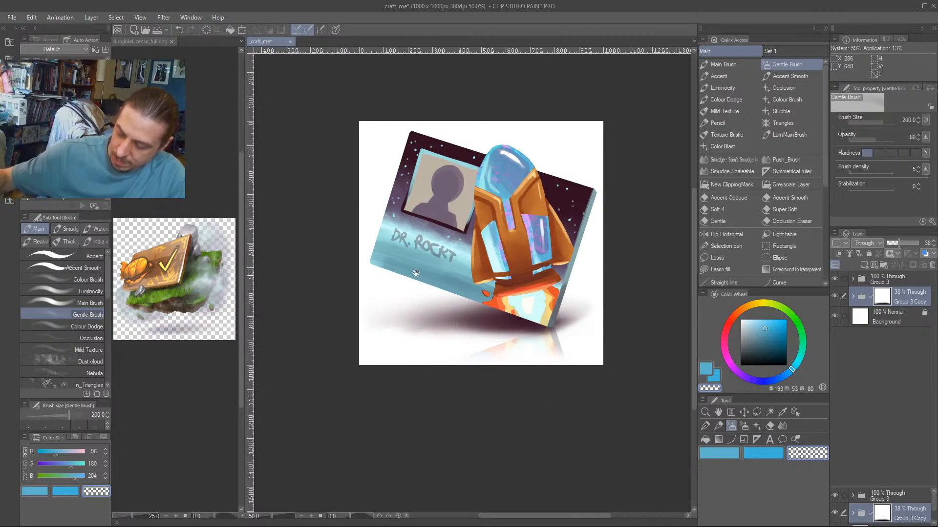
Fade the remaining reflection below the card's corner with the Gentle Brush at size 150.
{"action": "left_click_drag", "start_coordinate": [515, 251], "coordinate": [485, 261]}
{"action": "left_click", "coordinate": [722, 63]}
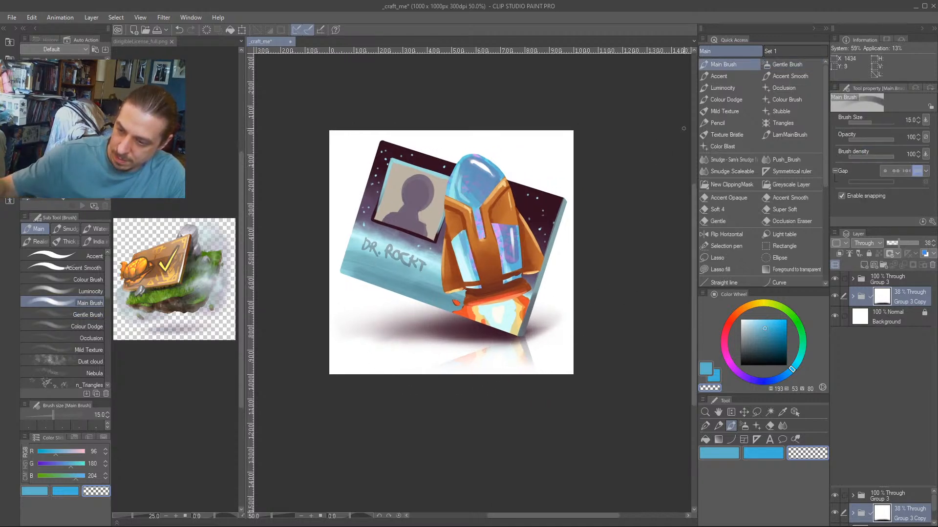
{"action": "left_click", "coordinate": [763, 69]}
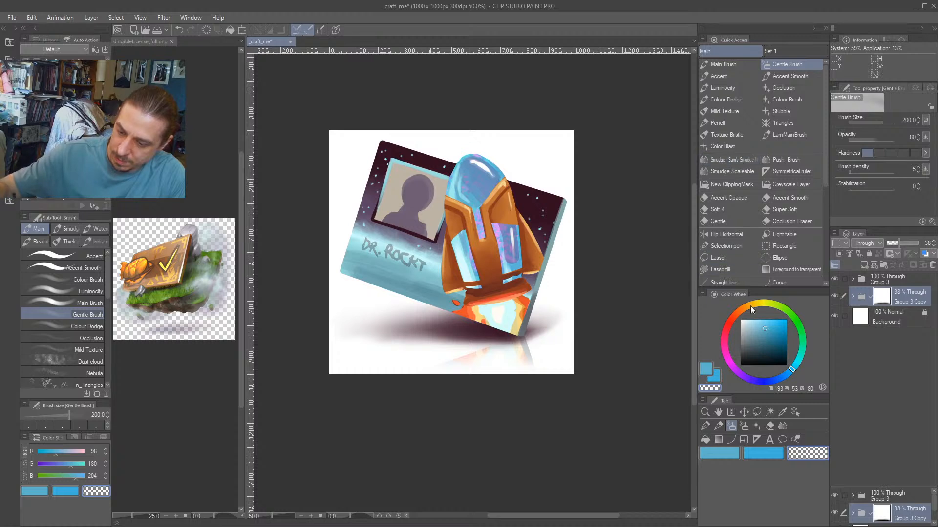
{"action": "key", "text": "bracketleft"}
{"action": "key", "text": "bracketleft"}
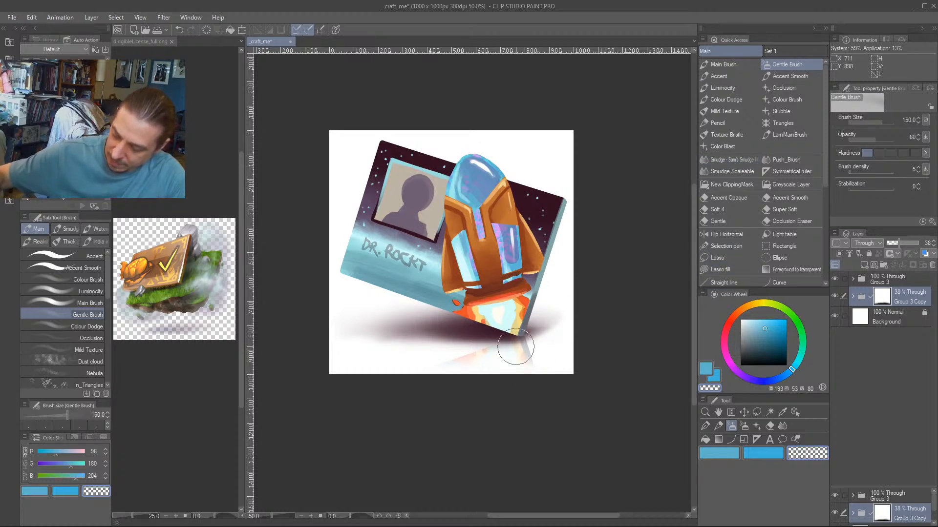
{"action": "left_click_drag", "start_coordinate": [401, 342], "coordinate": [394, 299]}
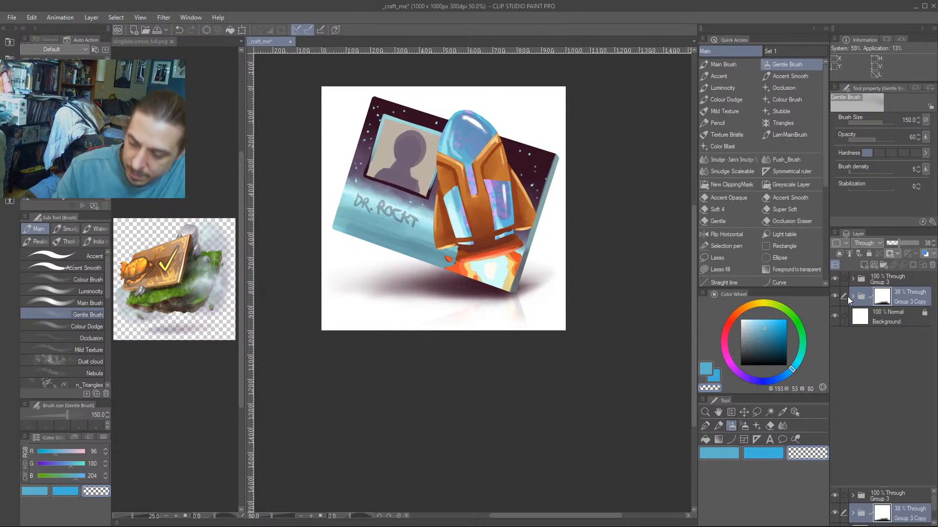
Place the masked Group 3 Copy folder above Group 3 and hide the Background layer.
{"action": "left_click_drag", "start_coordinate": [860, 299], "coordinate": [862, 285]}
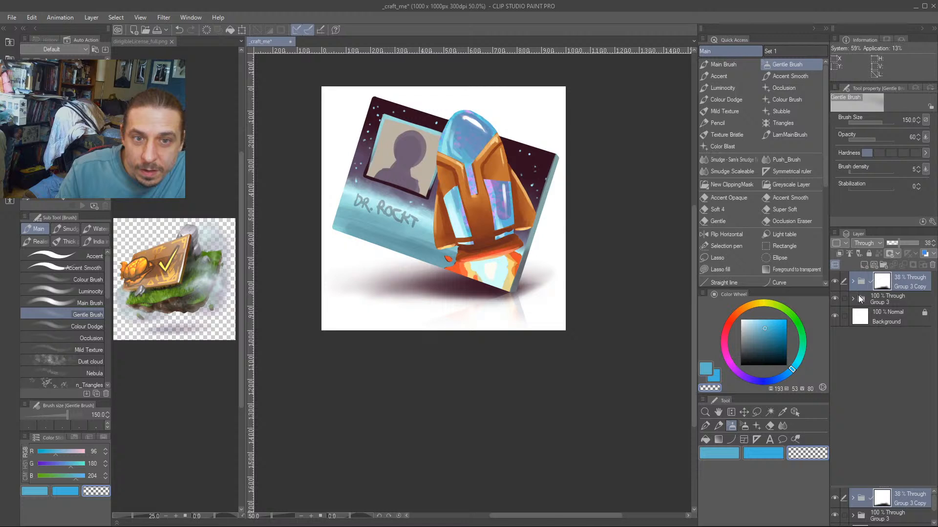
{"action": "left_click_drag", "start_coordinate": [860, 303], "coordinate": [860, 280]}
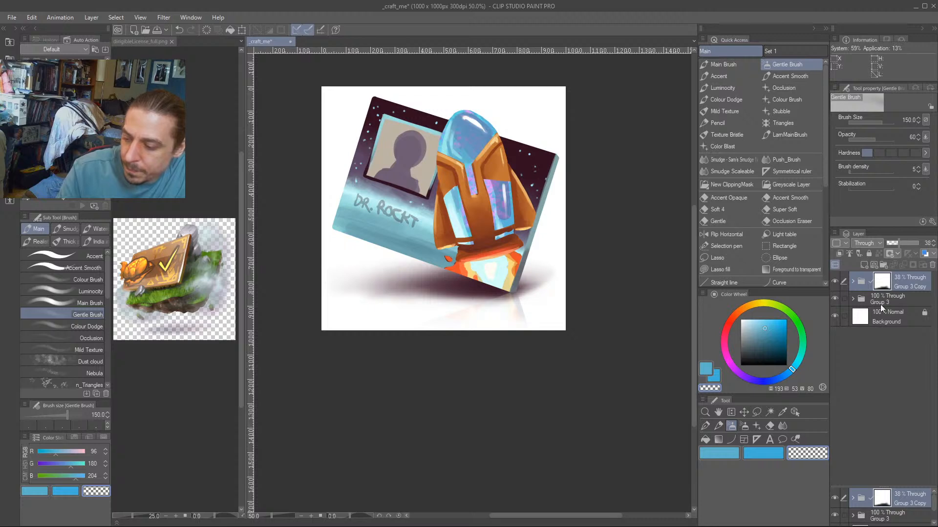
{"action": "left_click_drag", "start_coordinate": [313, 295], "coordinate": [397, 282]}
{"action": "scroll", "coordinate": [341, 359], "scroll_direction": "down", "scroll_amount": 2}
{"action": "left_click", "coordinate": [835, 316]}
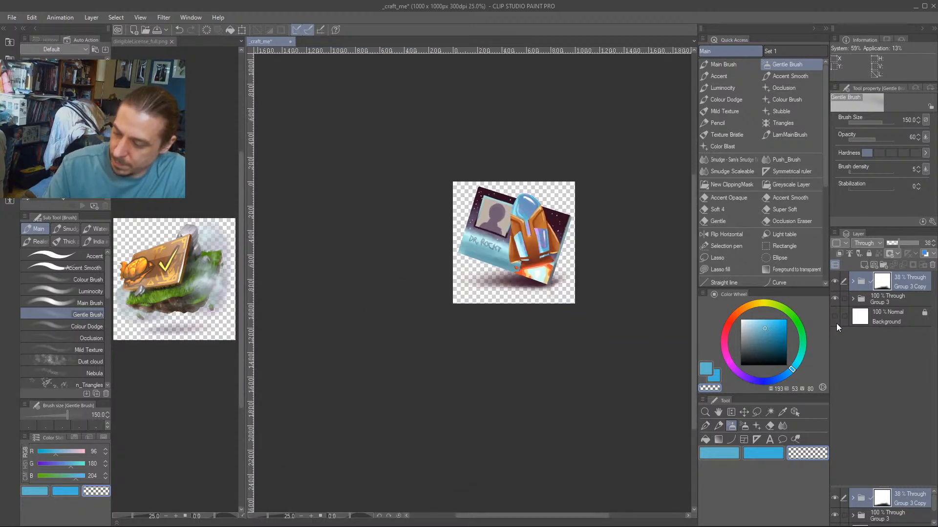
Show the white Background layer behind the card again.
{"action": "left_click", "coordinate": [835, 316]}
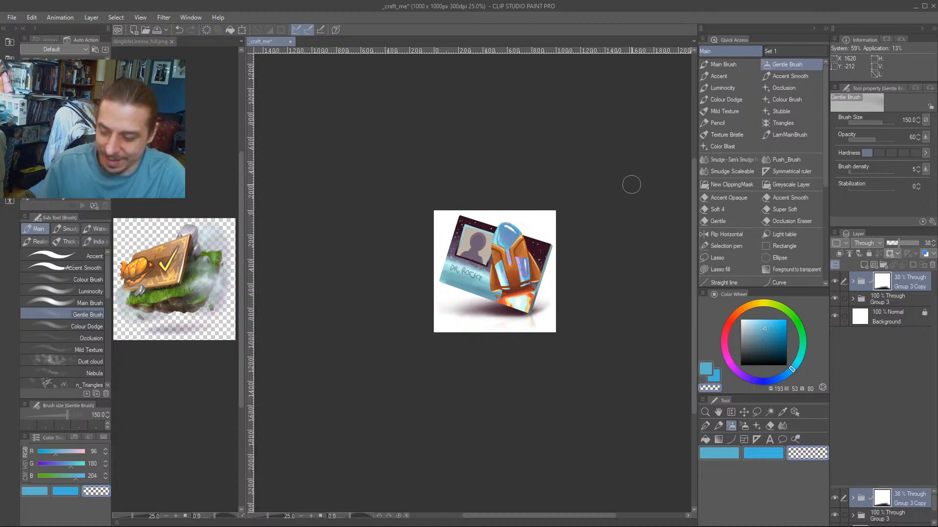
{"action": "scroll", "coordinate": [386, 330], "scroll_direction": "up", "scroll_amount": 2}
{"action": "left_click_drag", "start_coordinate": [384, 262], "coordinate": [322, 310]}
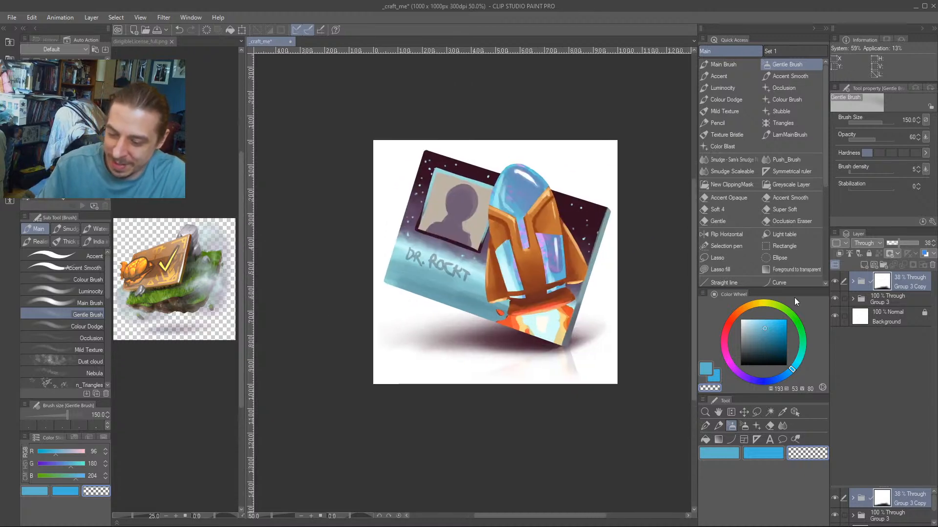
Expand Group 3, hide the name lettering on Layer 11 and add a new empty layer directly above it.
{"action": "left_click", "coordinate": [852, 299]}
{"action": "left_click", "coordinate": [853, 435]}
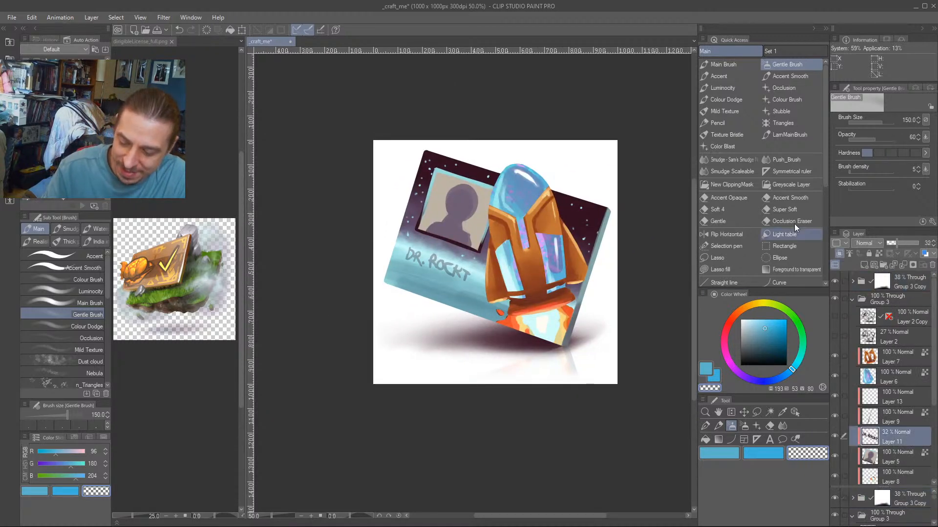
{"action": "left_click", "coordinate": [835, 436]}
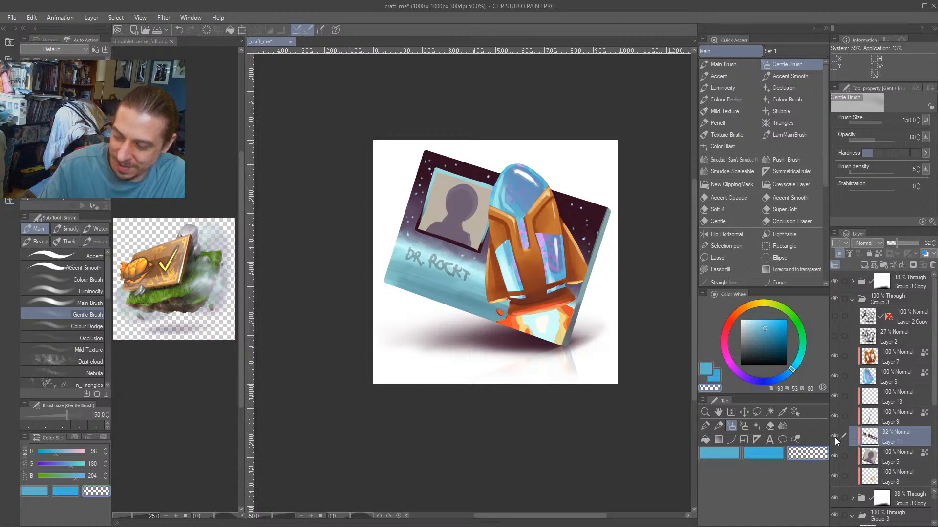
{"action": "left_click", "coordinate": [863, 266]}
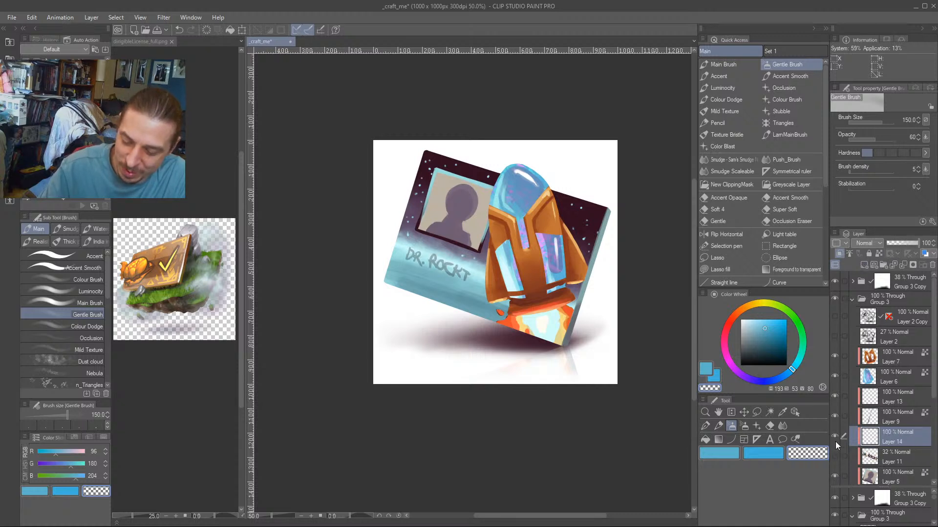
Sample the card's dark purple and scribble bold mock lettering with smaller marks beneath it using the Accent brush on the new layer.
{"action": "key", "text": "c"}
{"action": "left_click", "coordinate": [419, 193], "text": "alt"}
{"action": "key", "text": "["}
{"action": "key", "text": "["}
{"action": "key", "text": "["}
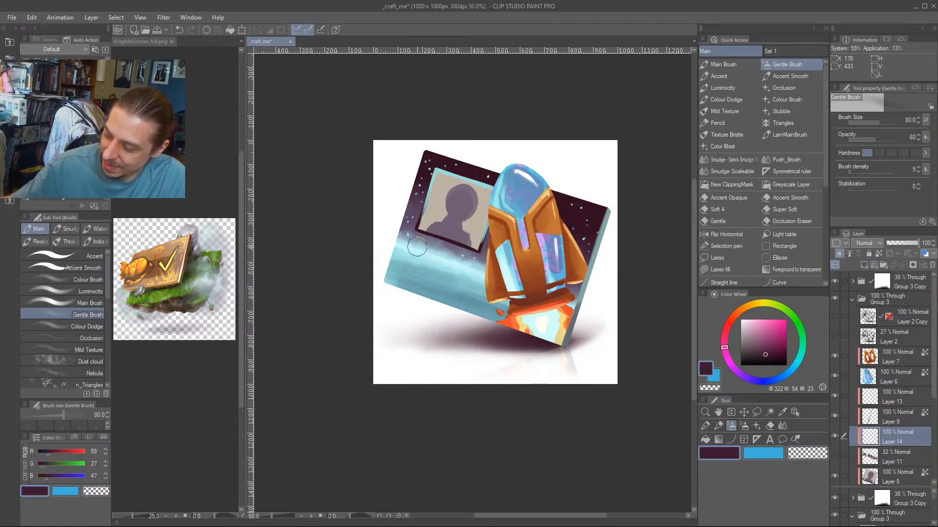
{"action": "left_click", "coordinate": [718, 75]}
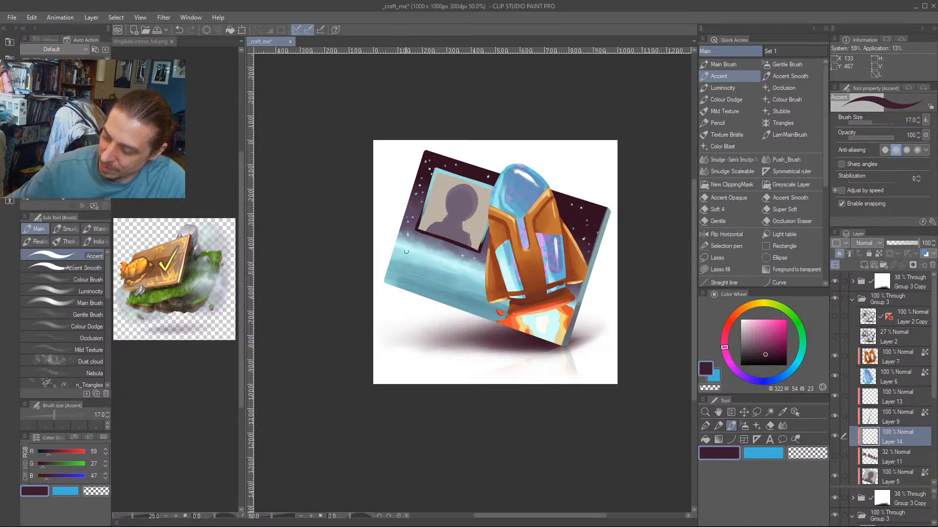
{"action": "left_click_drag", "start_coordinate": [406, 252], "coordinate": [426, 252]}
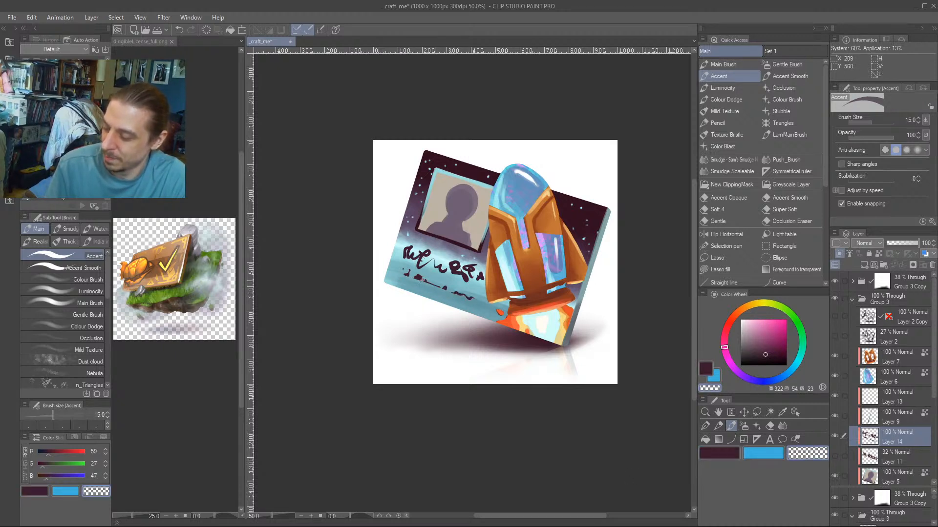
Refine the small scribbled line beneath the bold lettering with the Accent brush at size 15, alternating dark purple and transparent colour.
{"action": "key", "text": "c"}
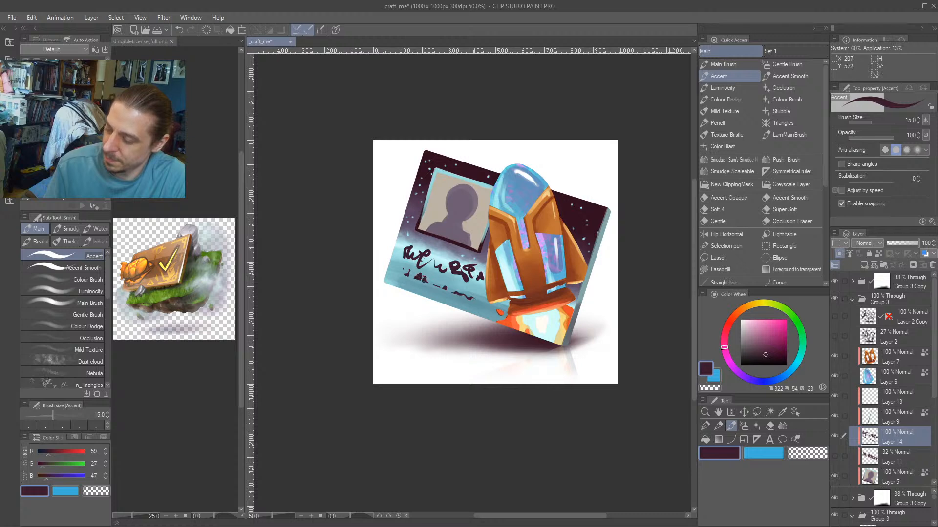
{"action": "left_click_drag", "start_coordinate": [436, 286], "coordinate": [432, 289]}
{"action": "key", "text": "c"}
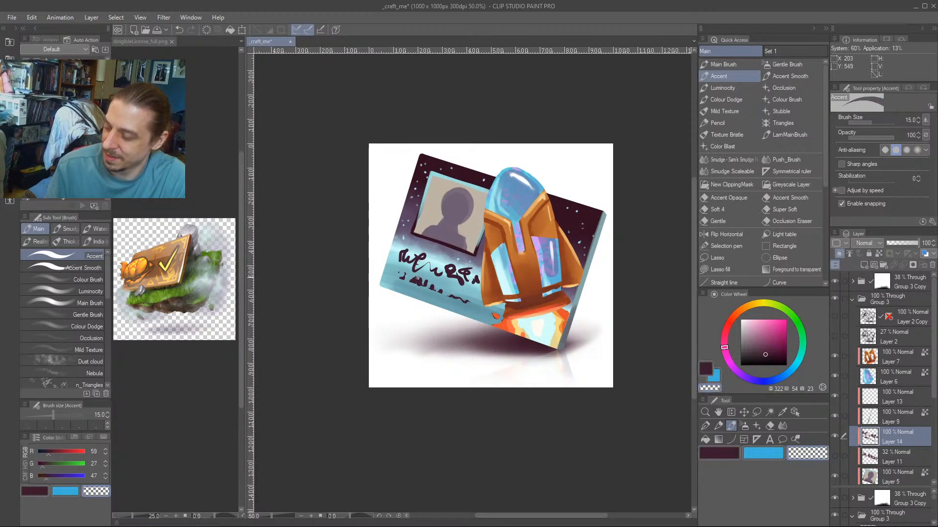
{"action": "key", "text": "c"}
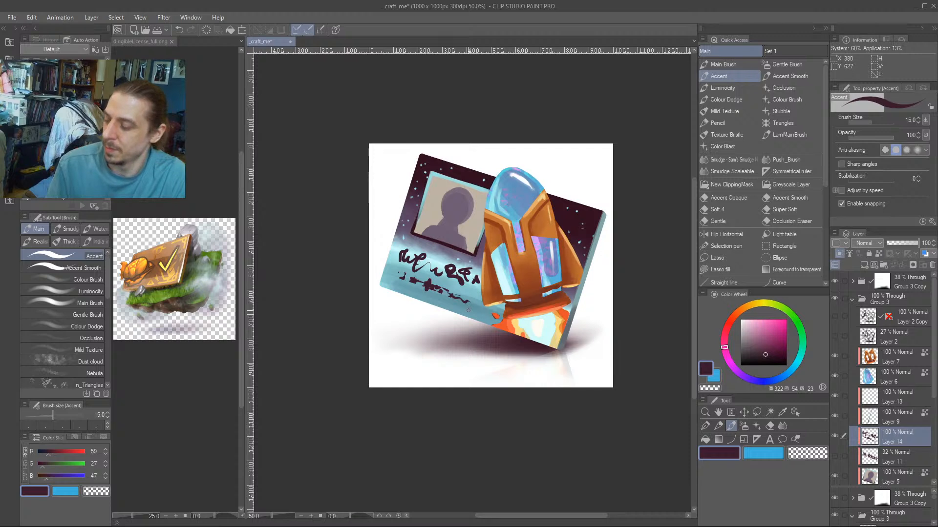
{"action": "left_click_drag", "start_coordinate": [411, 279], "coordinate": [450, 294]}
{"action": "left_click_drag", "start_coordinate": [469, 400], "coordinate": [466, 402]}
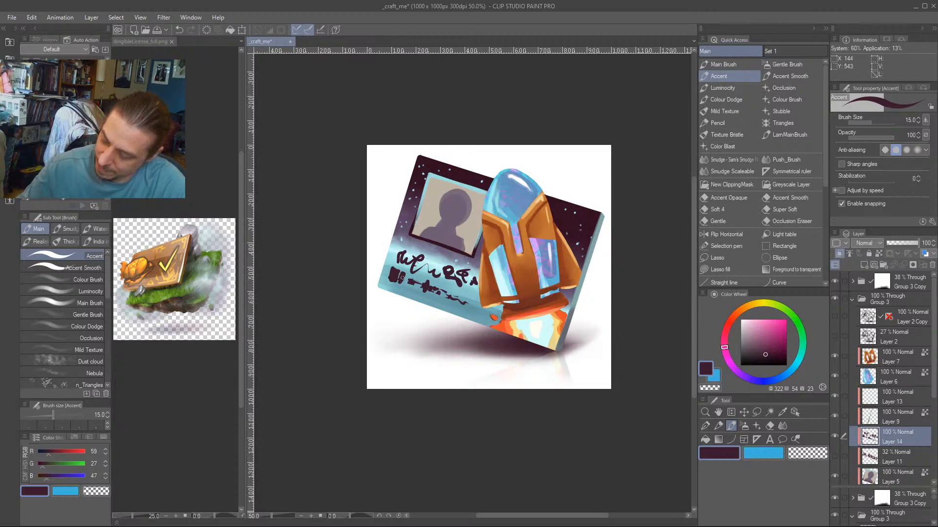
Set the bold scribble layer's opacity to 80%, then hide it and show the name lettering on Layer 11 instead.
{"action": "scroll", "coordinate": [425, 467], "scroll_direction": "down", "scroll_amount": 4}
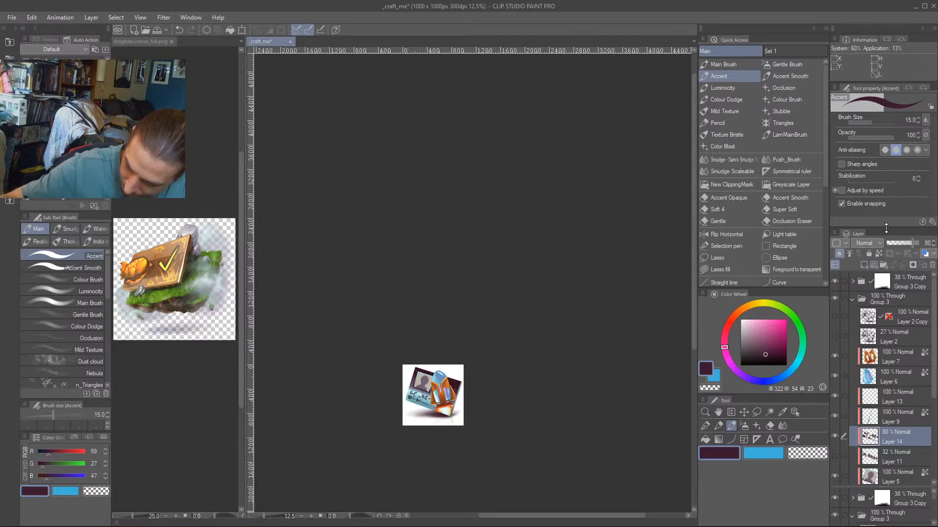
{"action": "scroll", "coordinate": [471, 468], "scroll_direction": "up", "scroll_amount": 3}
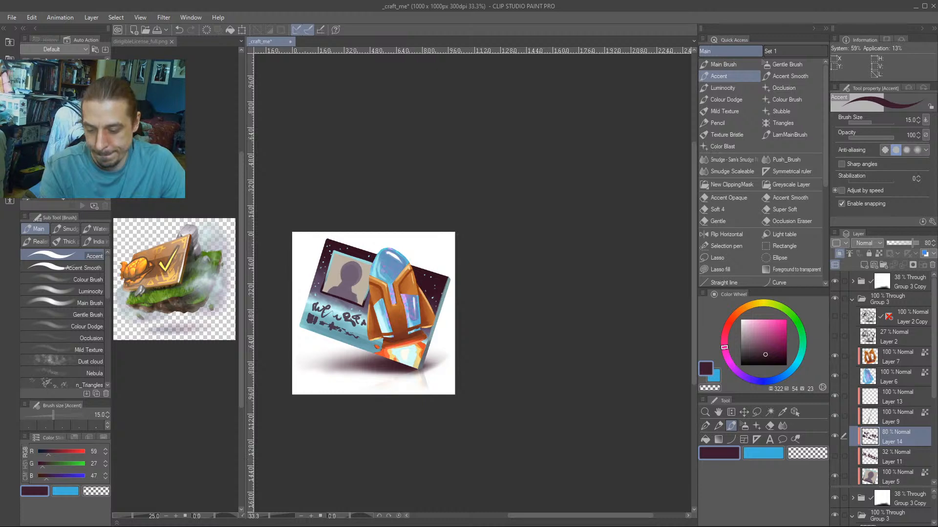
{"action": "left_click", "coordinate": [836, 435]}
{"action": "left_click", "coordinate": [836, 456]}
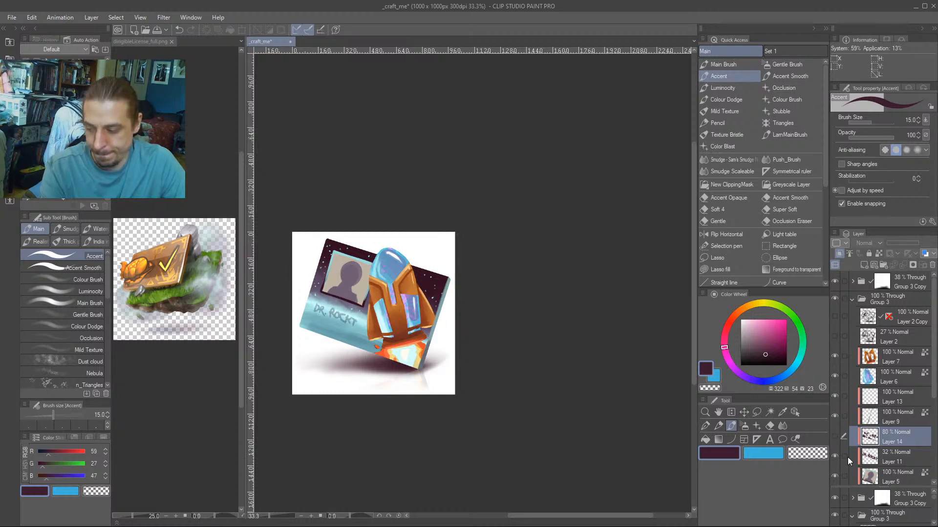
Add small scribbled text lines under the name on Layer 11 with Accent Smooth at size 17, and nudge the layer slightly.
{"action": "left_click", "coordinate": [877, 455]}
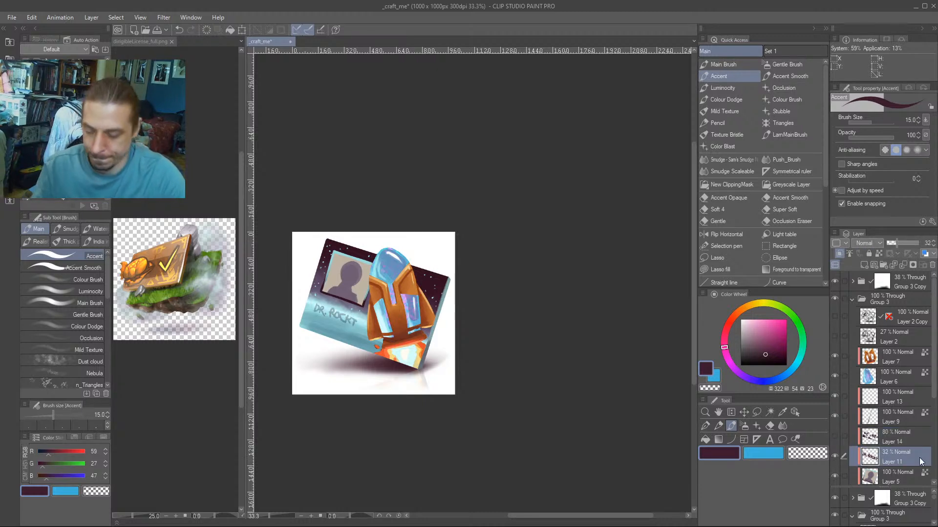
{"action": "key", "text": "b"}
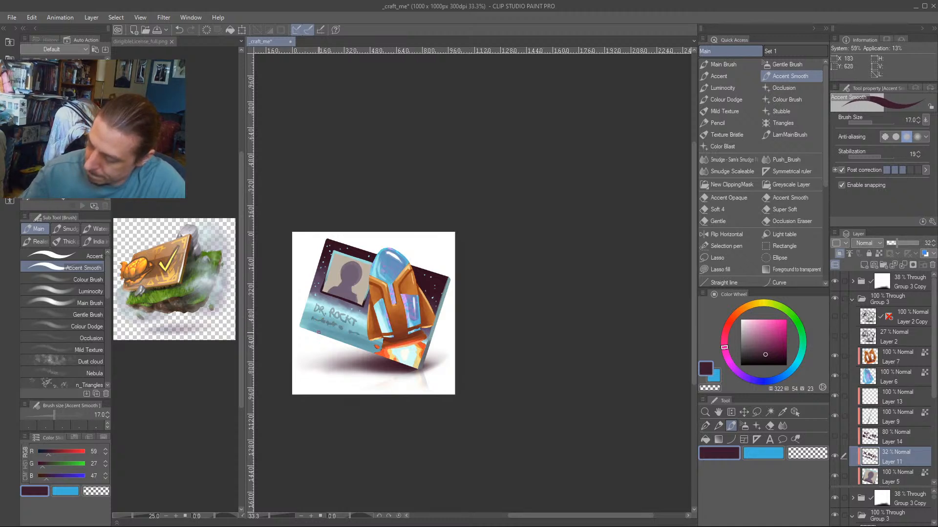
{"action": "key", "text": "c"}
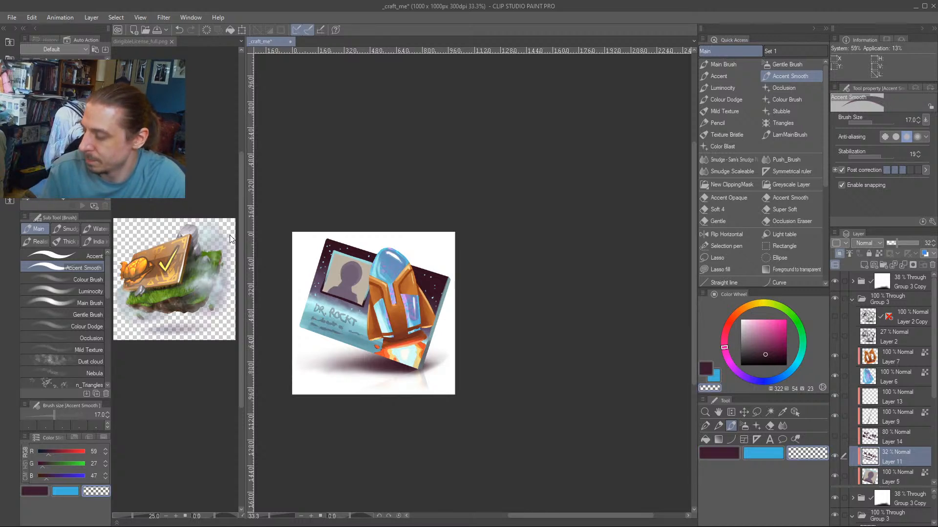
{"action": "left_click_drag", "start_coordinate": [283, 317], "coordinate": [319, 306]}
{"action": "key", "text": "k"}
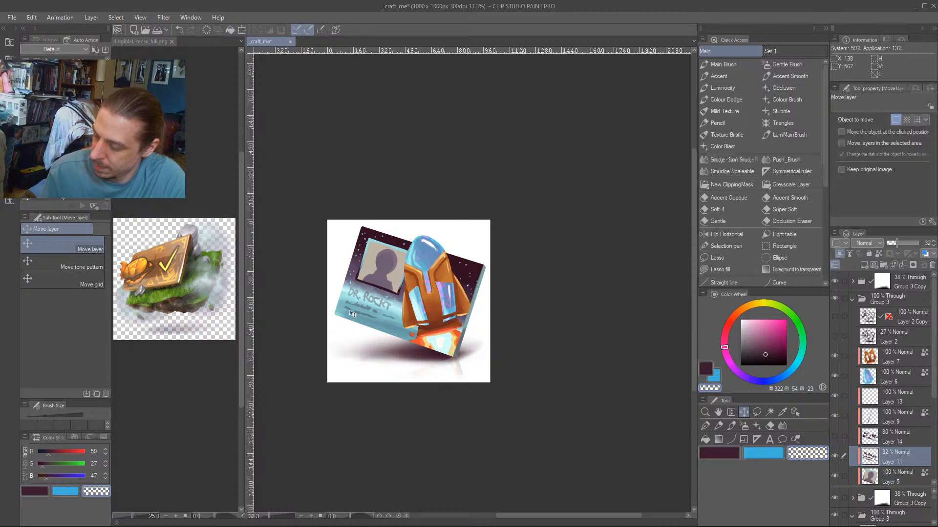
{"action": "left_click_drag", "start_coordinate": [352, 314], "coordinate": [355, 315]}
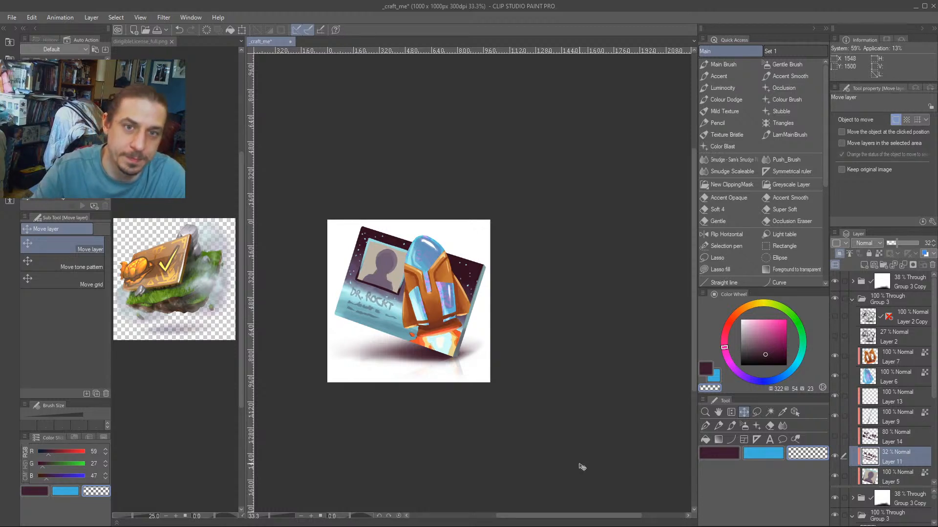
Compare the bold scribble on Layer 14 with the lettering on Layer 11 by switching their visibility, leaving only Layer 11 shown.
{"action": "scroll", "coordinate": [580, 465], "scroll_direction": "up", "scroll_amount": 1}
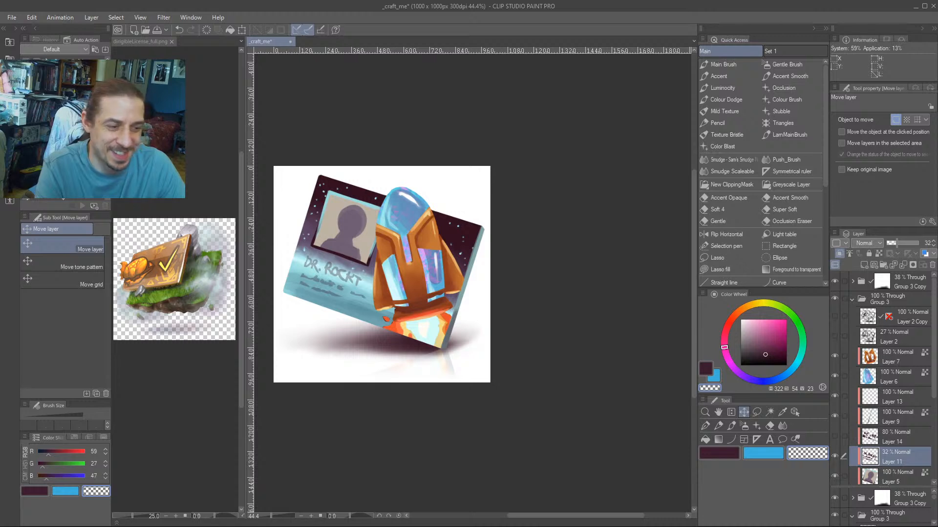
{"action": "left_click_drag", "start_coordinate": [390, 239], "coordinate": [505, 266]}
{"action": "left_click_drag", "start_coordinate": [545, 293], "coordinate": [537, 268]}
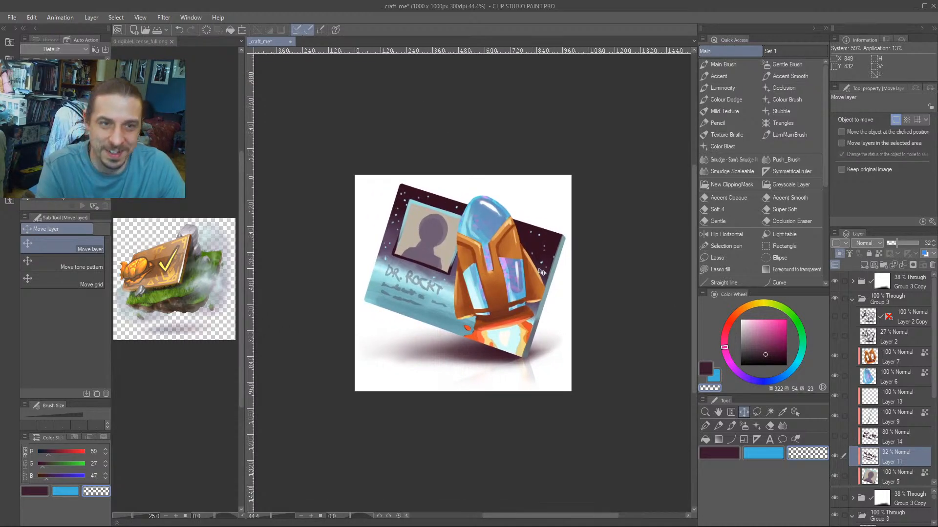
{"action": "left_click", "coordinate": [834, 452]}
{"action": "left_click", "coordinate": [836, 438]}
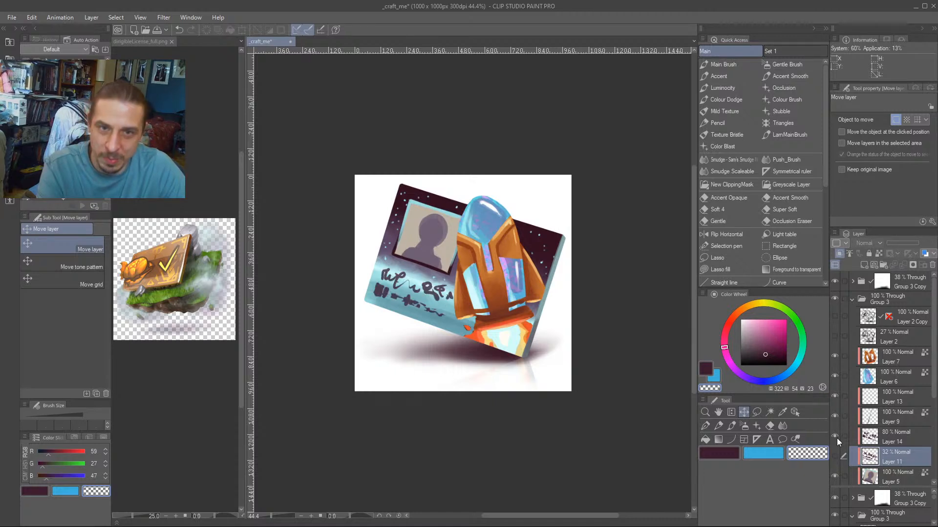
{"action": "left_click", "coordinate": [835, 437]}
{"action": "left_click", "coordinate": [835, 451]}
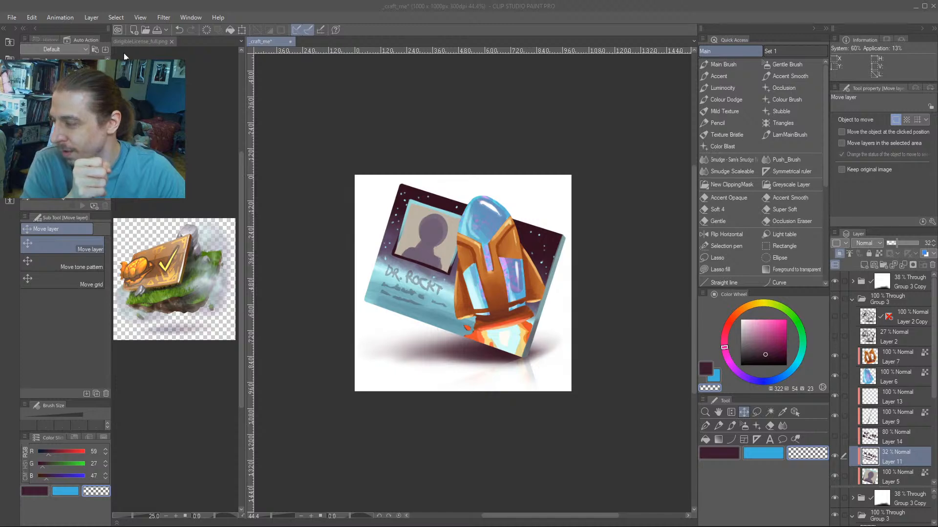
Preview the illustration's timelapse in the Export timelapse dialog and close it without exporting.
{"action": "left_click", "coordinate": [11, 17]}
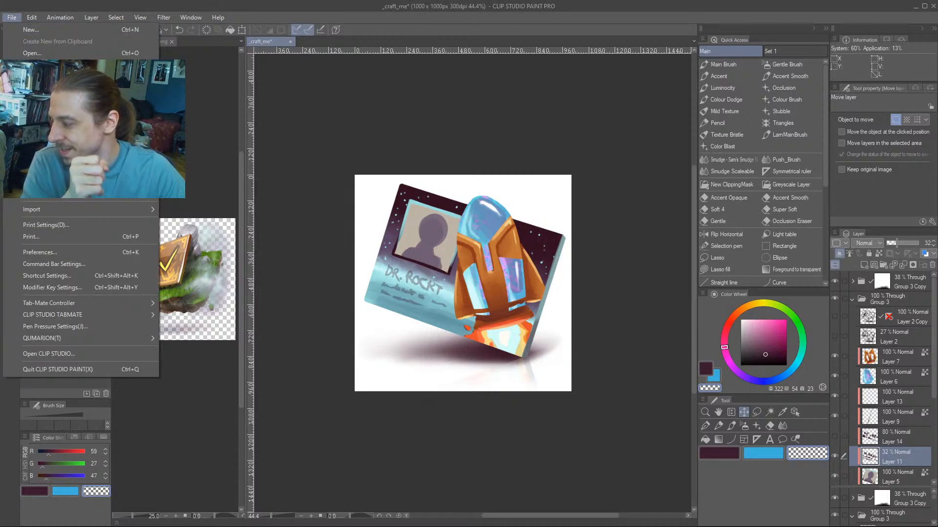
{"action": "mouse_move", "coordinate": [127, 193]}
{"action": "left_click", "coordinate": [204, 204]}
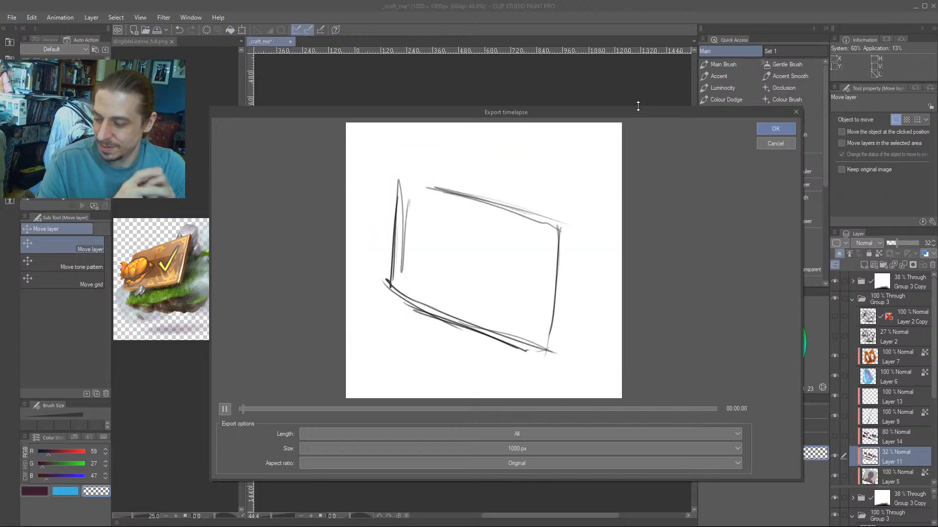
{"action": "left_click", "coordinate": [776, 145]}
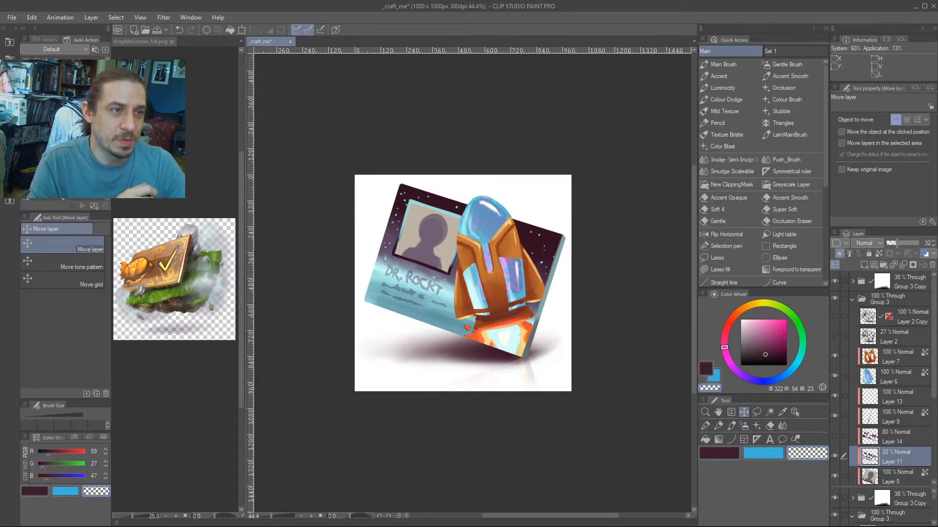